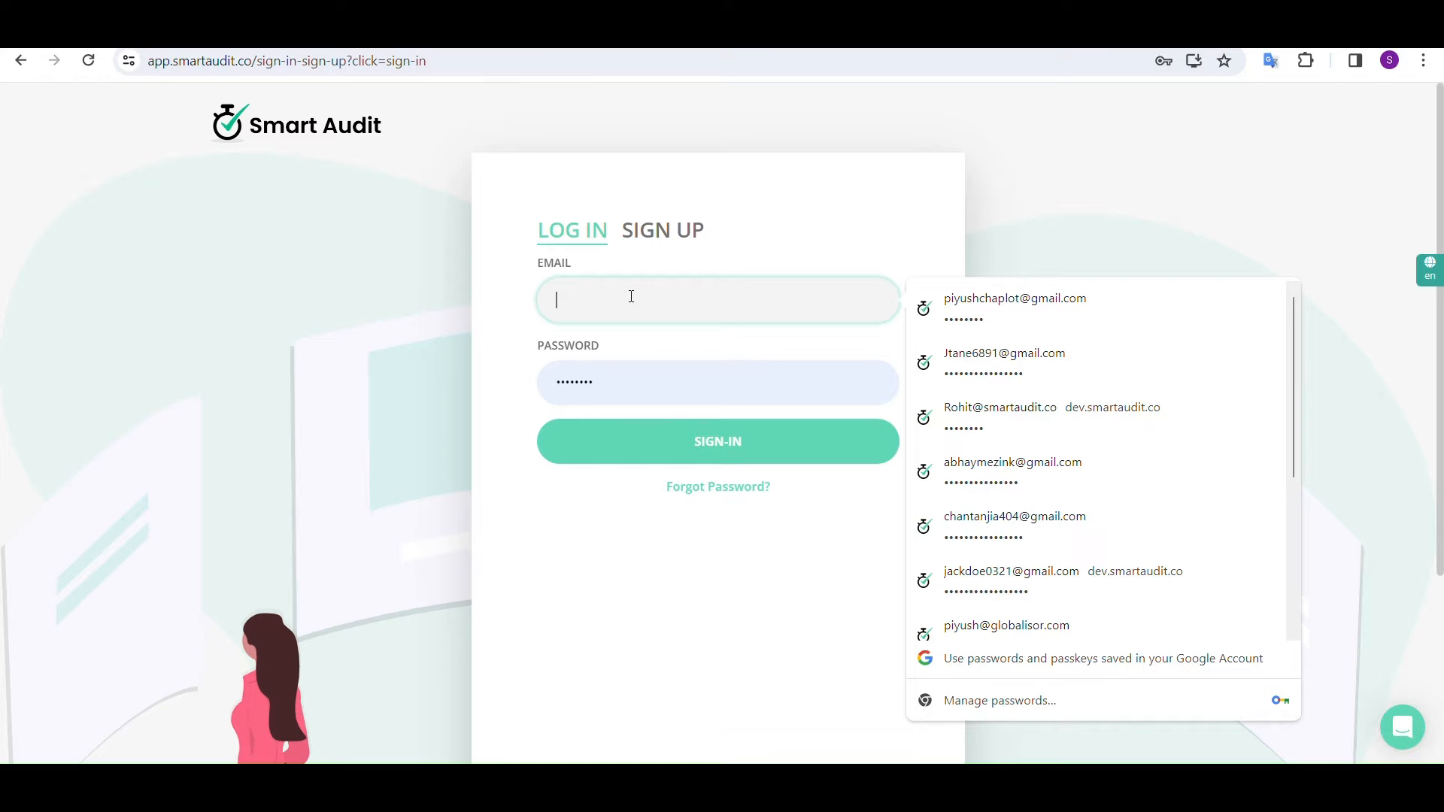
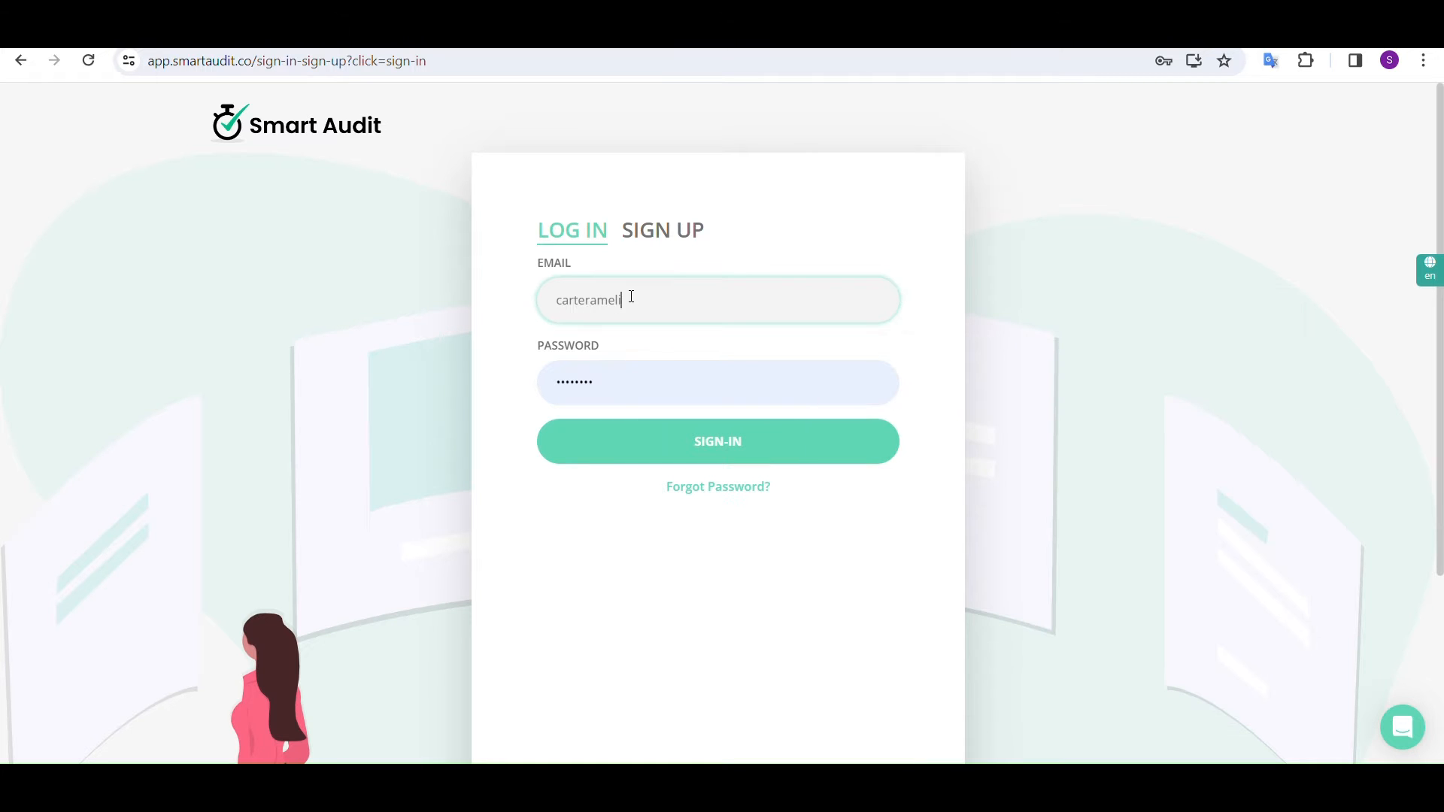
# Sign in to Smart Audit with the account's e-mail and password
pyautogui.doubleClick(617, 384)
pyautogui.write('••••')
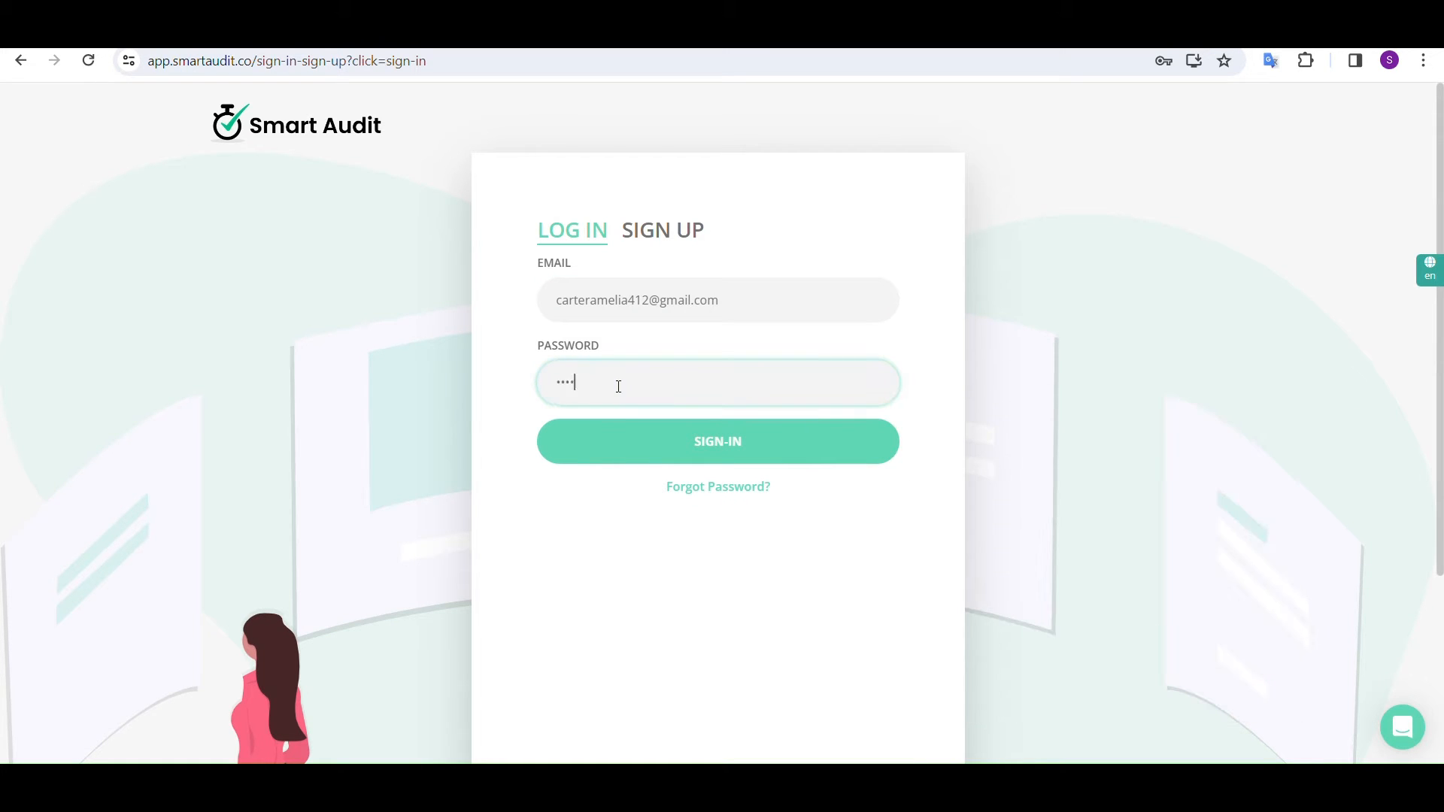
pyautogui.write('•••••••••••••')
pyautogui.click(695, 440)
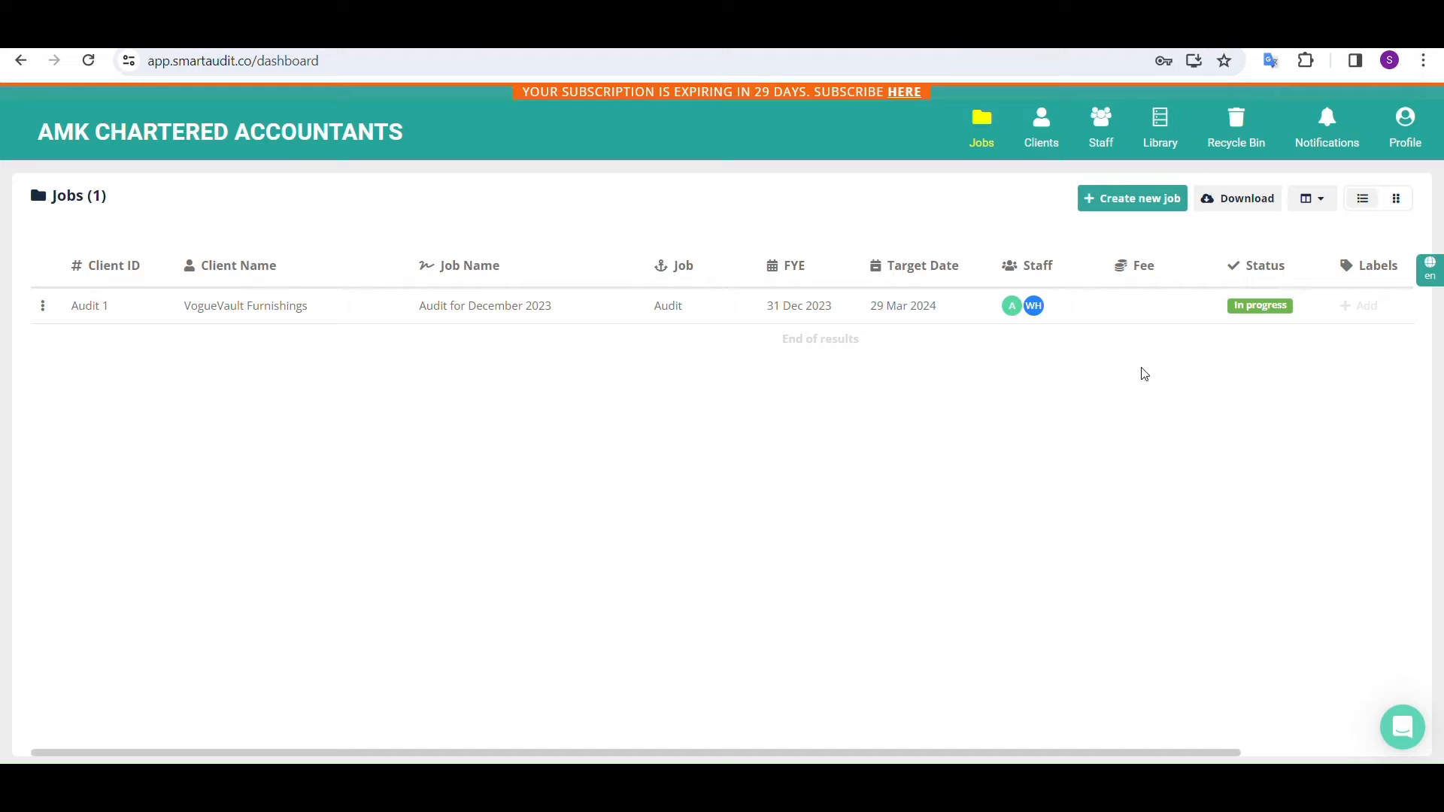
# Assign the Planning label to the VogueVault Furnishings audit job
pyautogui.click(1250, 308)
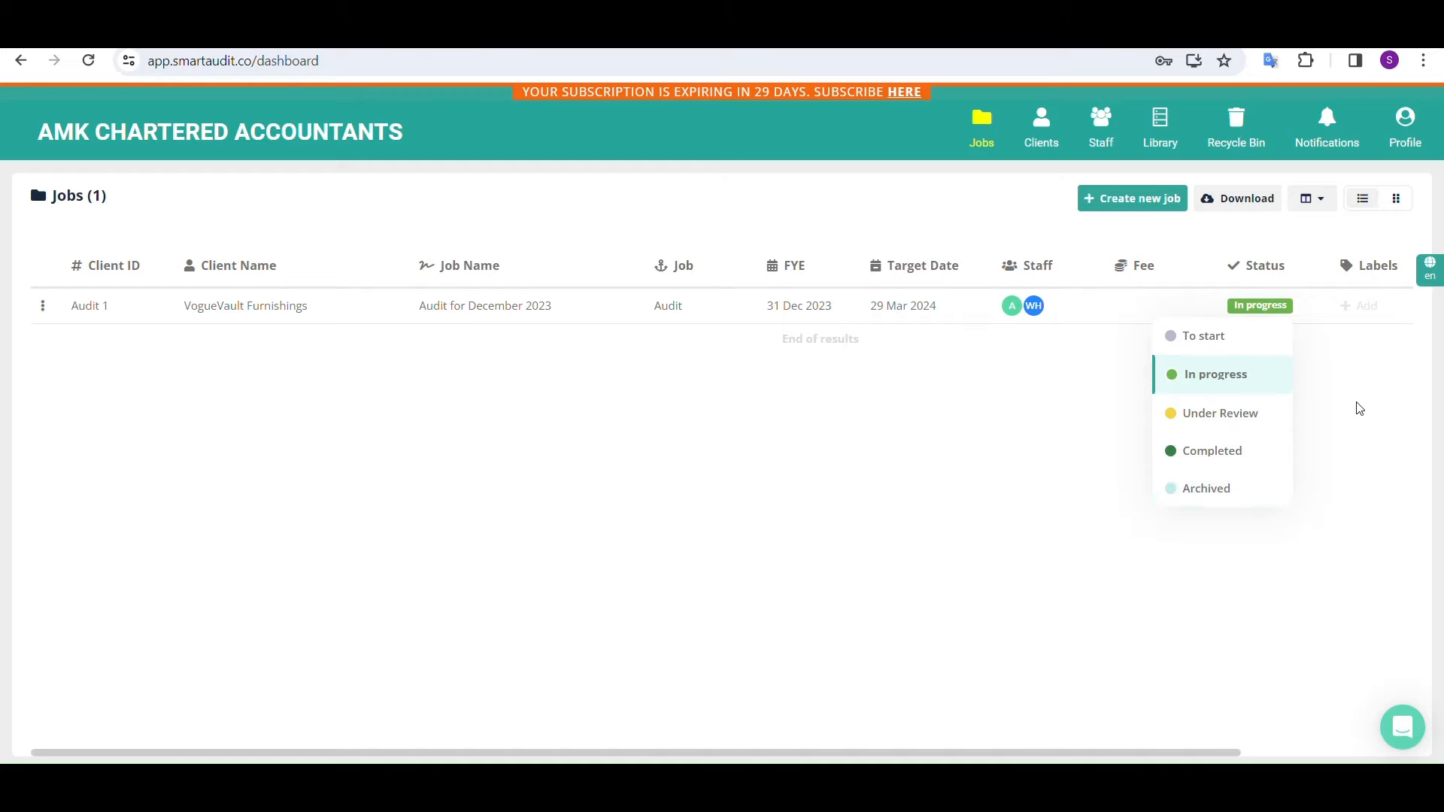
pyautogui.click(1362, 311)
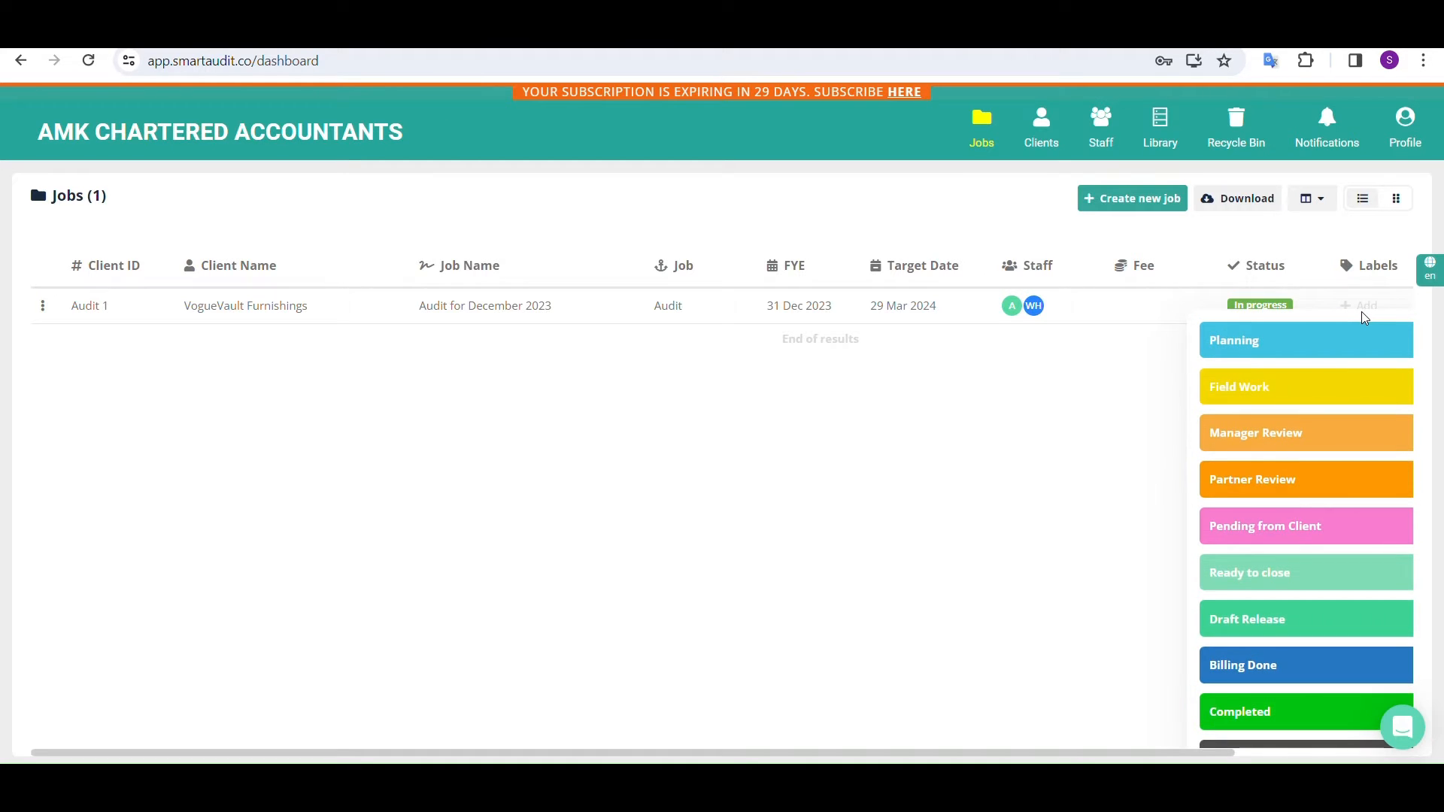
pyautogui.click(1344, 352)
pyautogui.click(1135, 387)
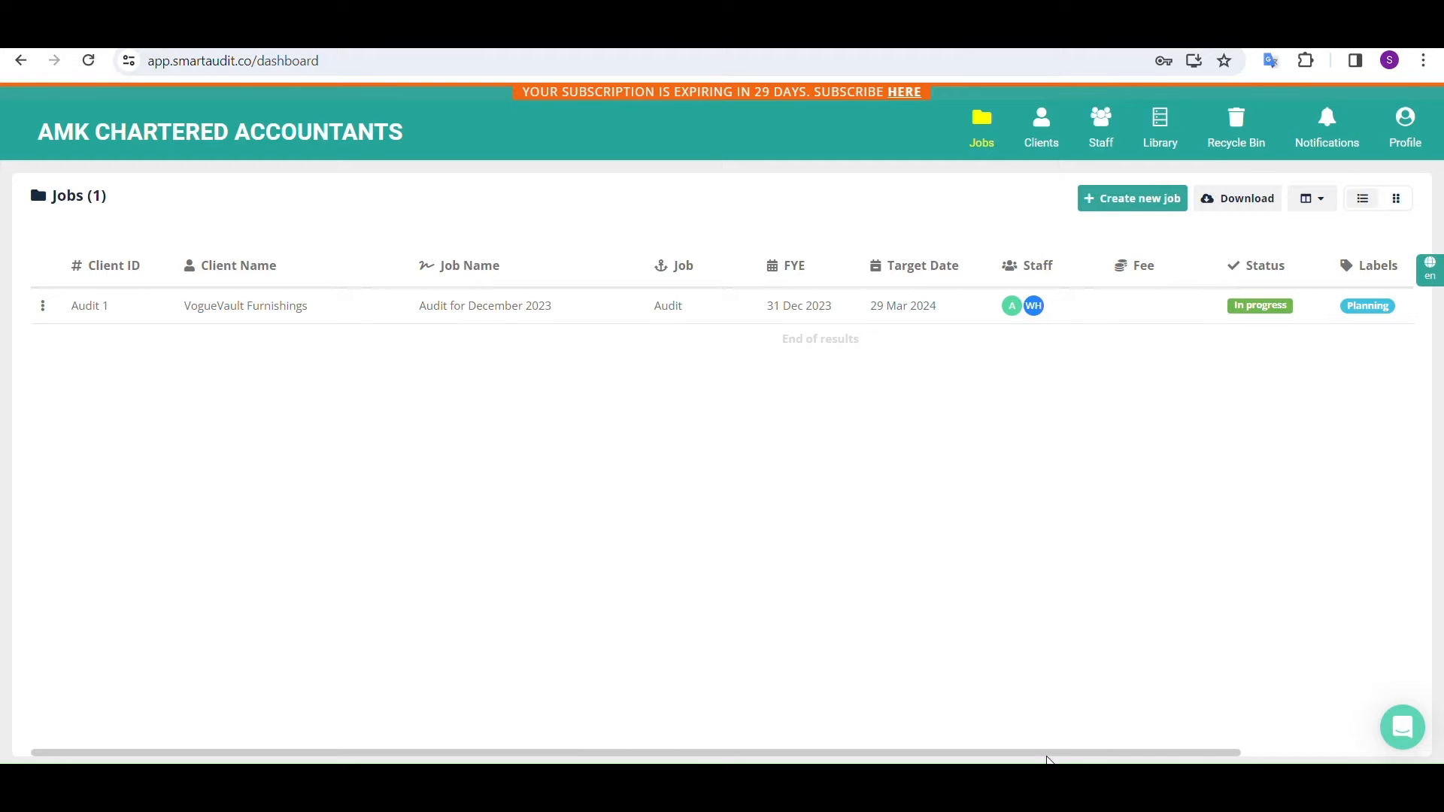
pyautogui.moveTo(1056, 756)
pyautogui.mouseDown()
pyautogui.moveTo(1196, 759)
pyautogui.moveTo(1051, 753)
pyautogui.mouseUp()
# Open the Audit for December 2023 job and go to its A1) Client Acceptance or Continuance section
pyautogui.click(449, 309)
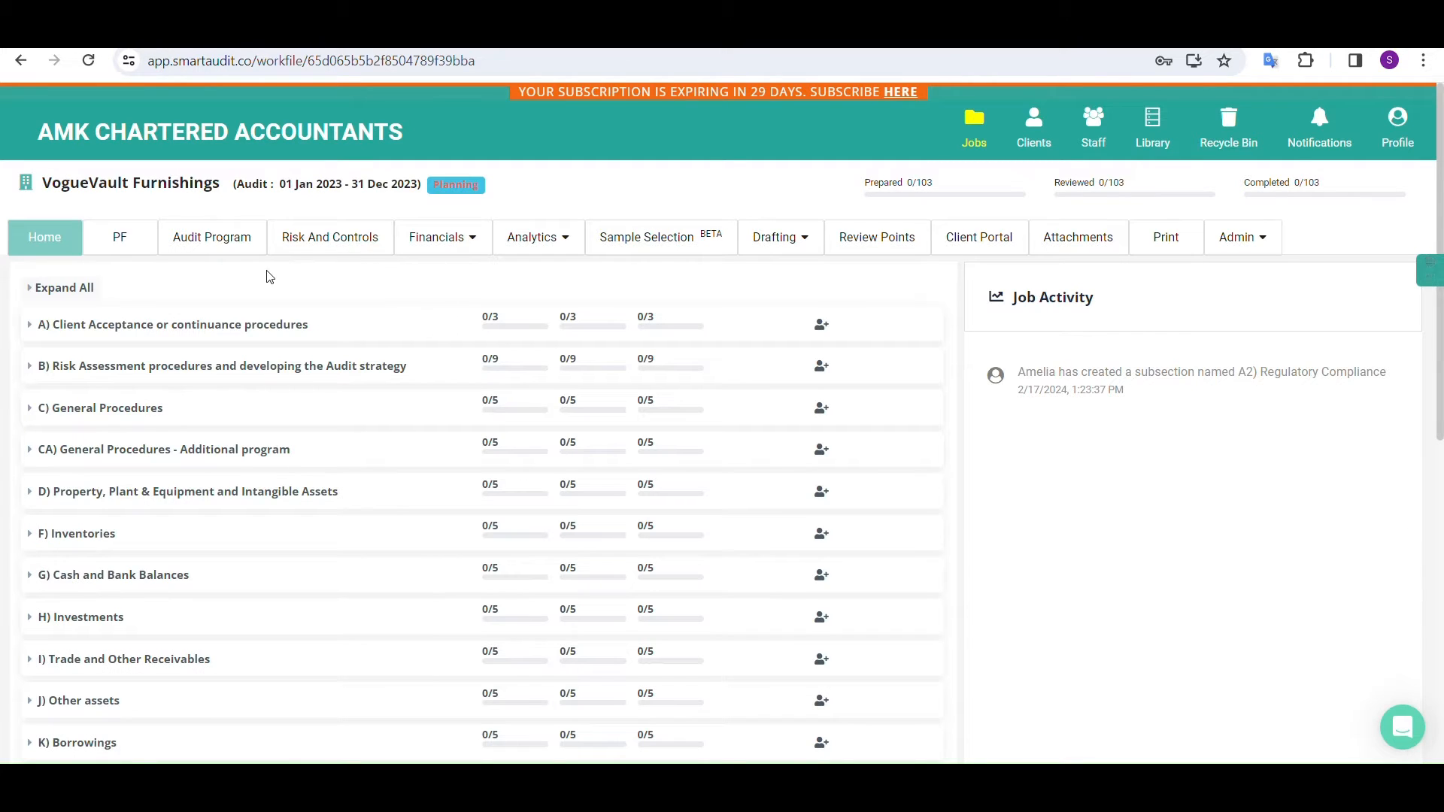
pyautogui.click(124, 333)
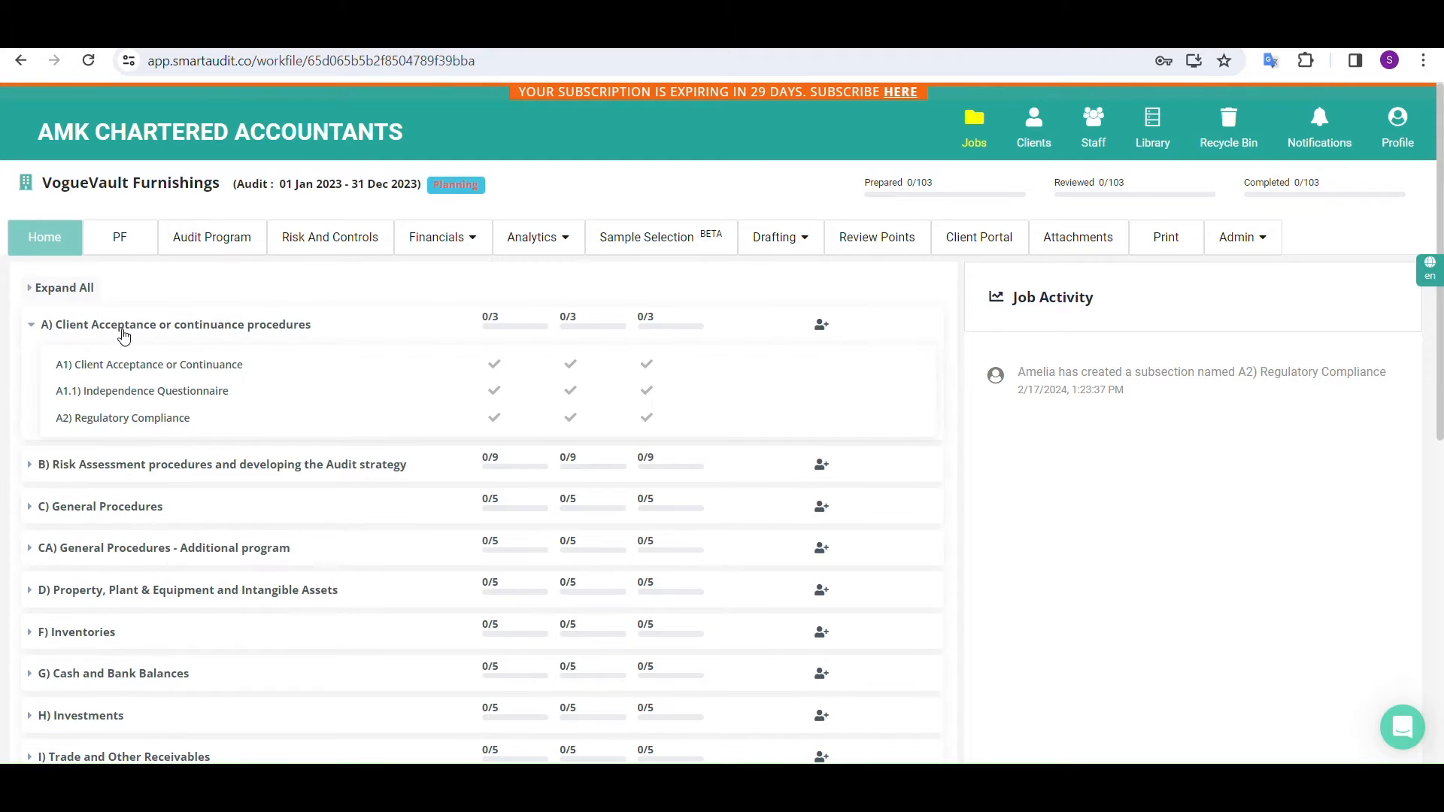
pyautogui.click(124, 366)
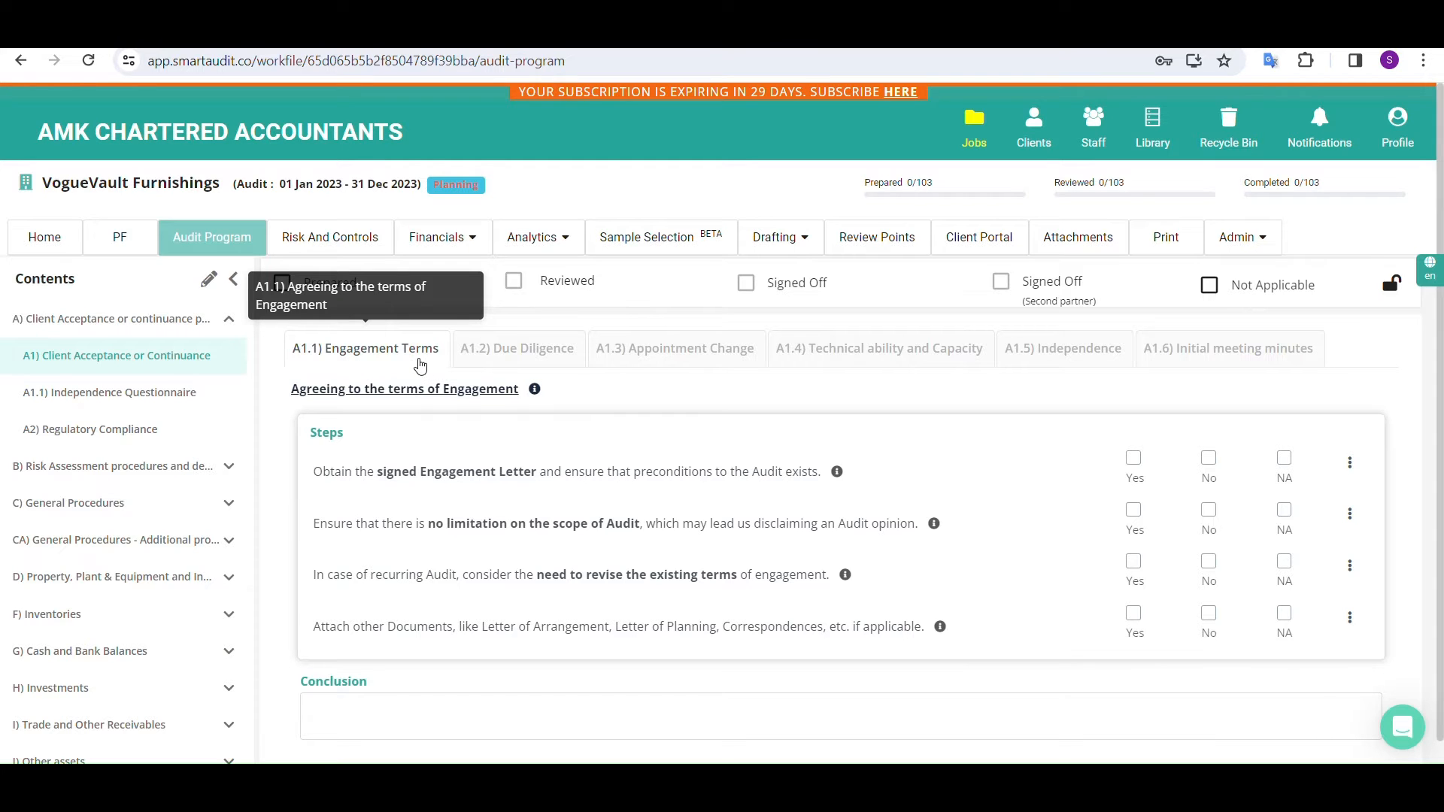
# Review the A1 subsections from A1.2 Due Diligence to A1.6 Initial meeting minutes, including the table of matters discussed
pyautogui.click(522, 368)
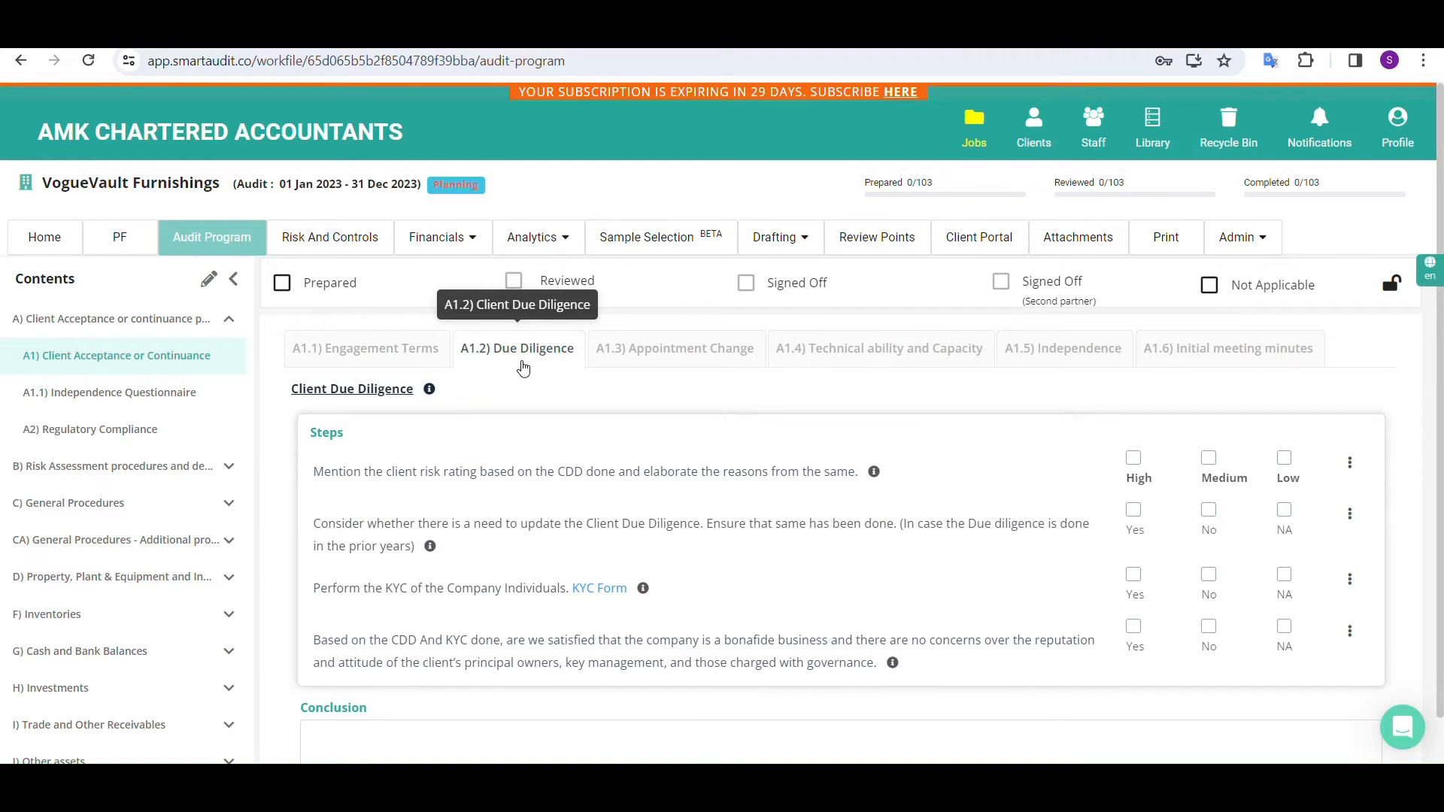
pyautogui.click(666, 370)
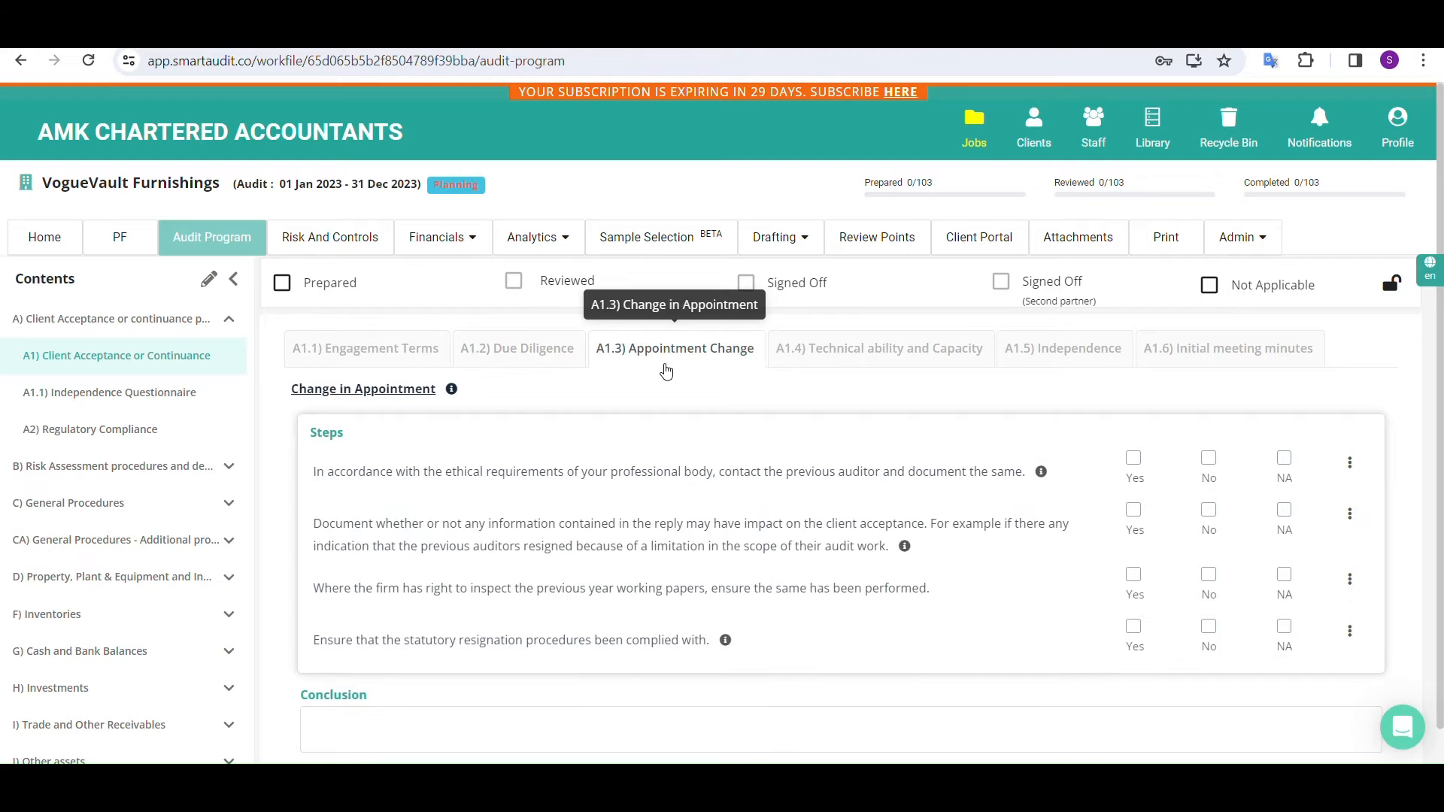
pyautogui.click(872, 374)
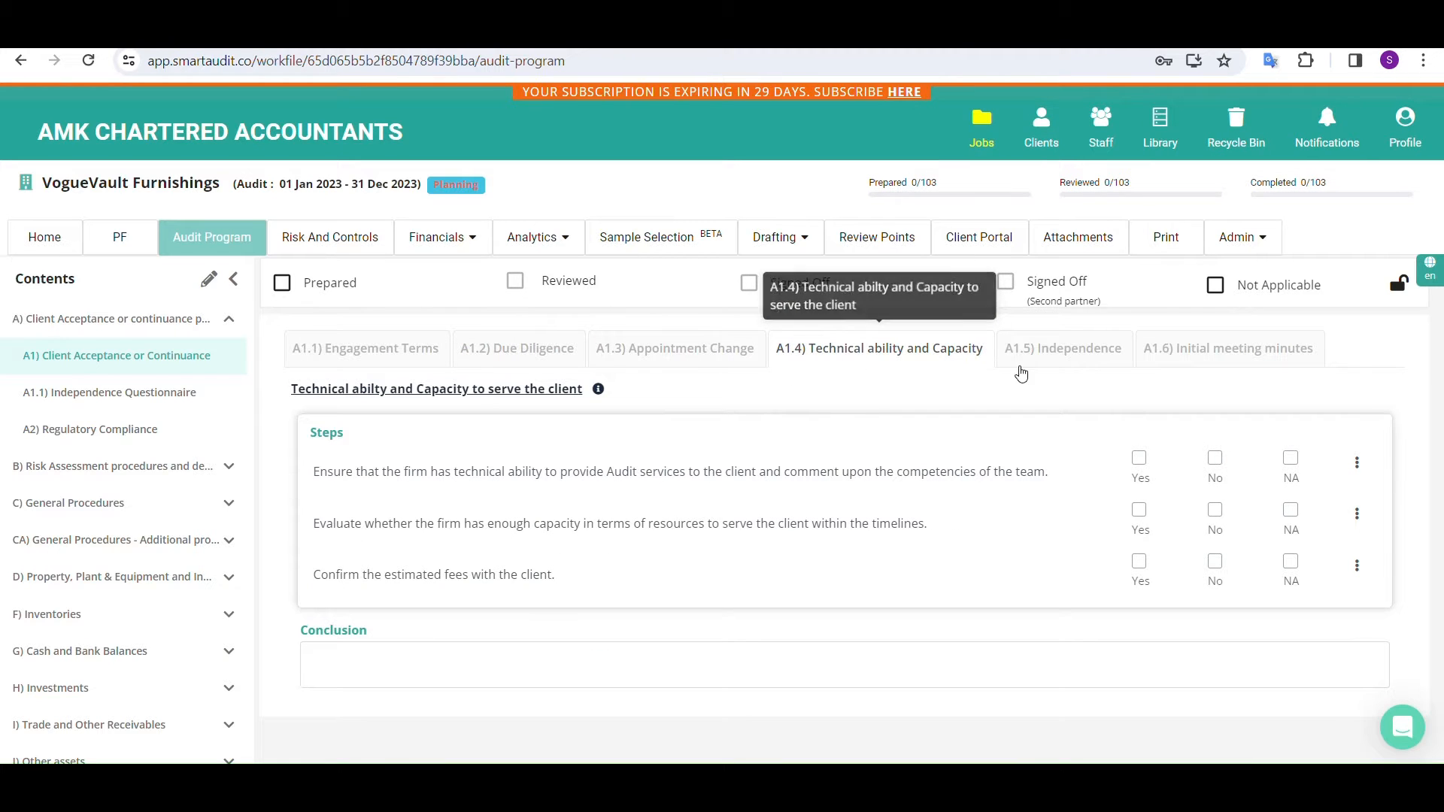
pyautogui.click(1036, 373)
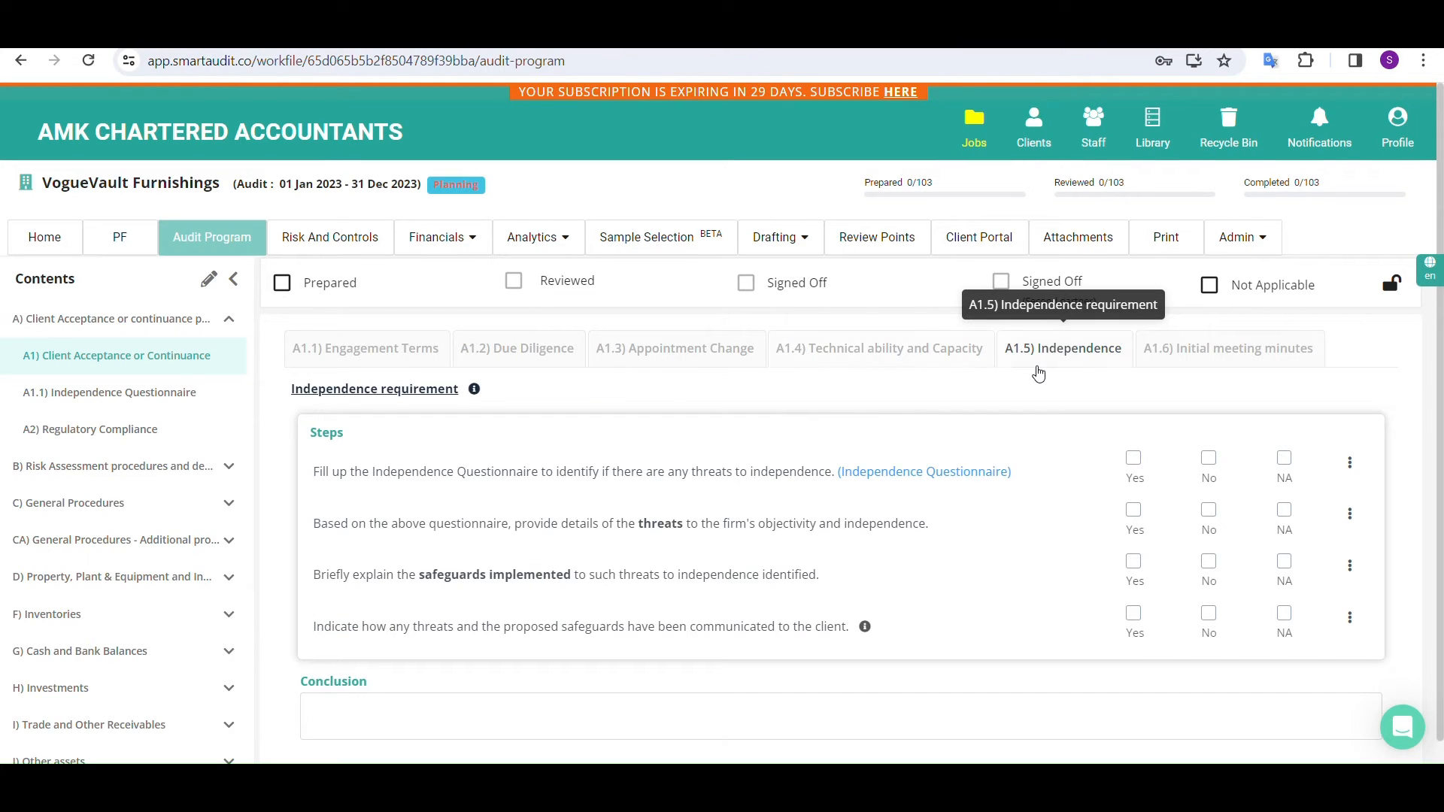
pyautogui.click(1235, 357)
pyautogui.scroll(-4, 955, 455)
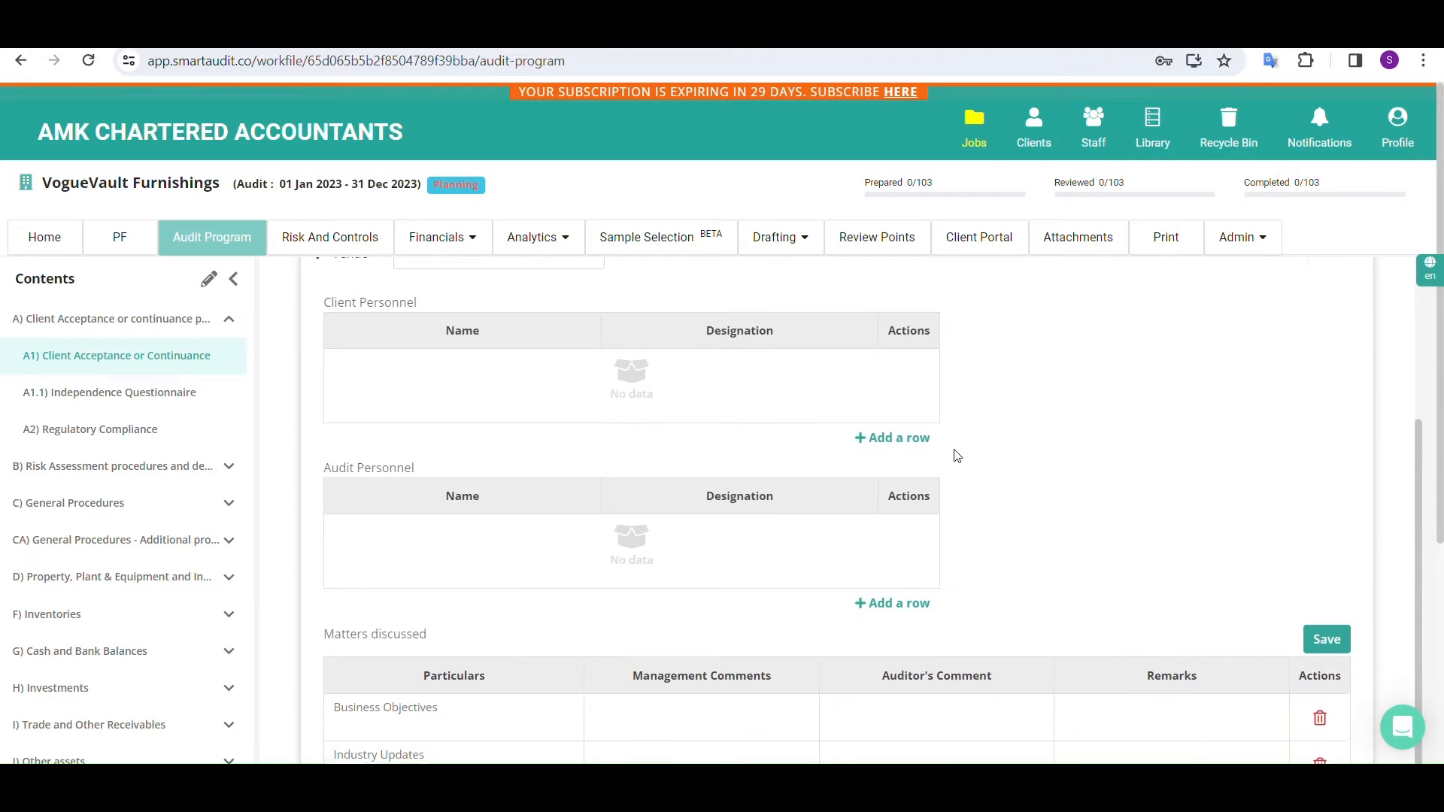
pyautogui.scroll(-4, 955, 455)
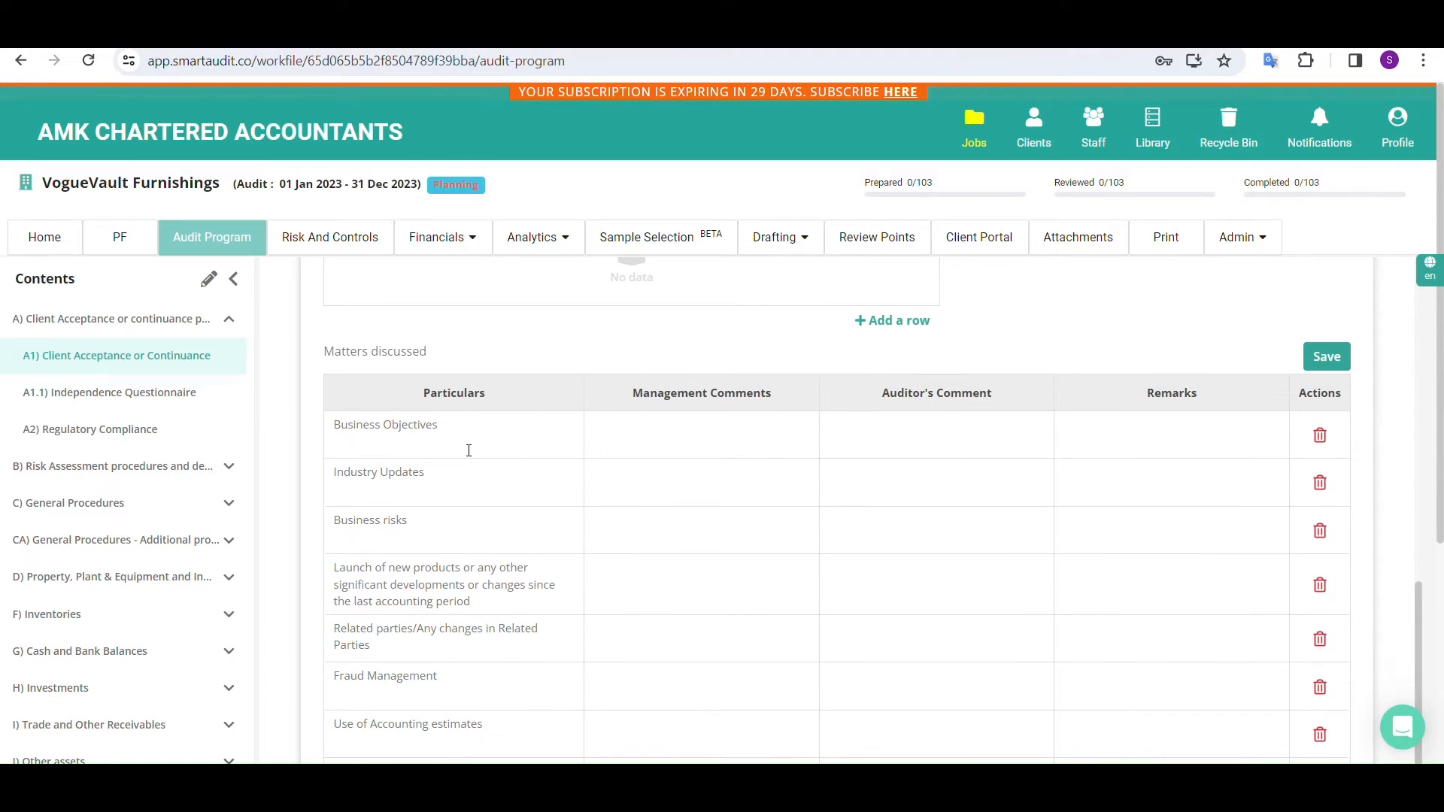
pyautogui.scroll(-1, 473, 451)
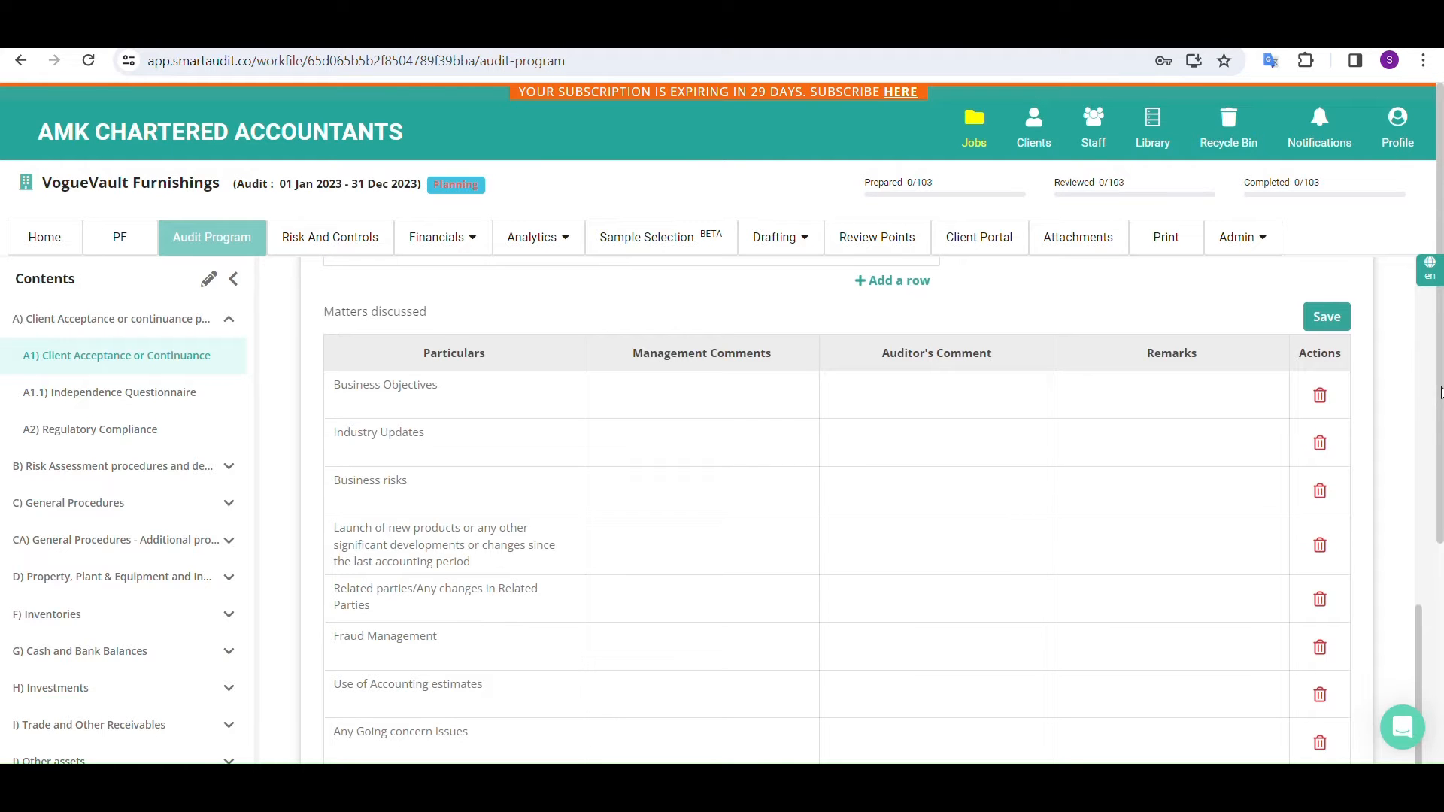
pyautogui.moveTo(1440, 393)
pyautogui.mouseDown()
pyautogui.moveTo(1430, 626)
pyautogui.moveTo(1426, 389)
pyautogui.mouseUp()
pyautogui.scroll(6, 622, 380)
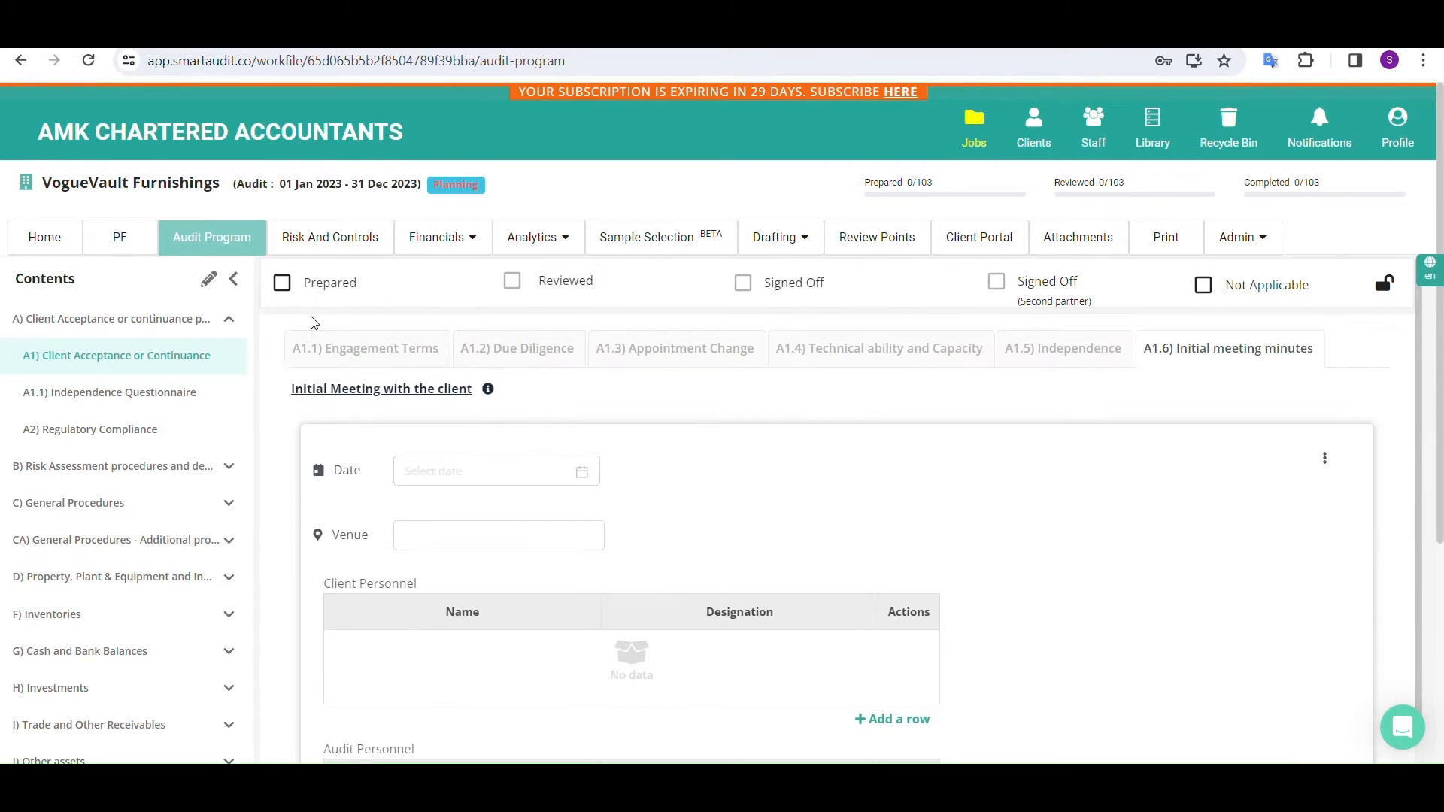
# Answer the A1.1 Engagement Terms steps: No for no limitation on the audit scope, Yes for the other three
pyautogui.click(335, 347)
pyautogui.click(1132, 460)
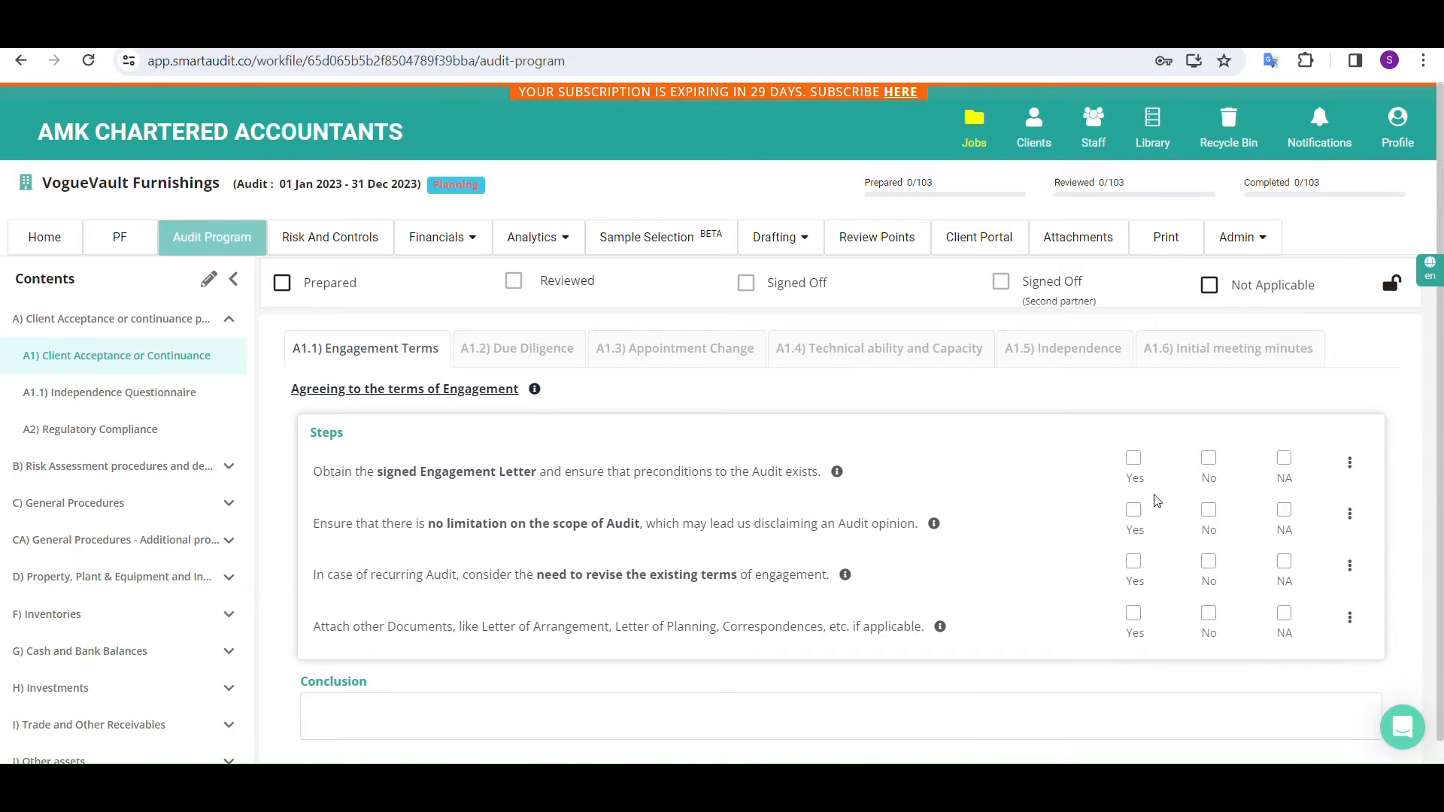
pyautogui.click(1136, 568)
pyautogui.click(1135, 629)
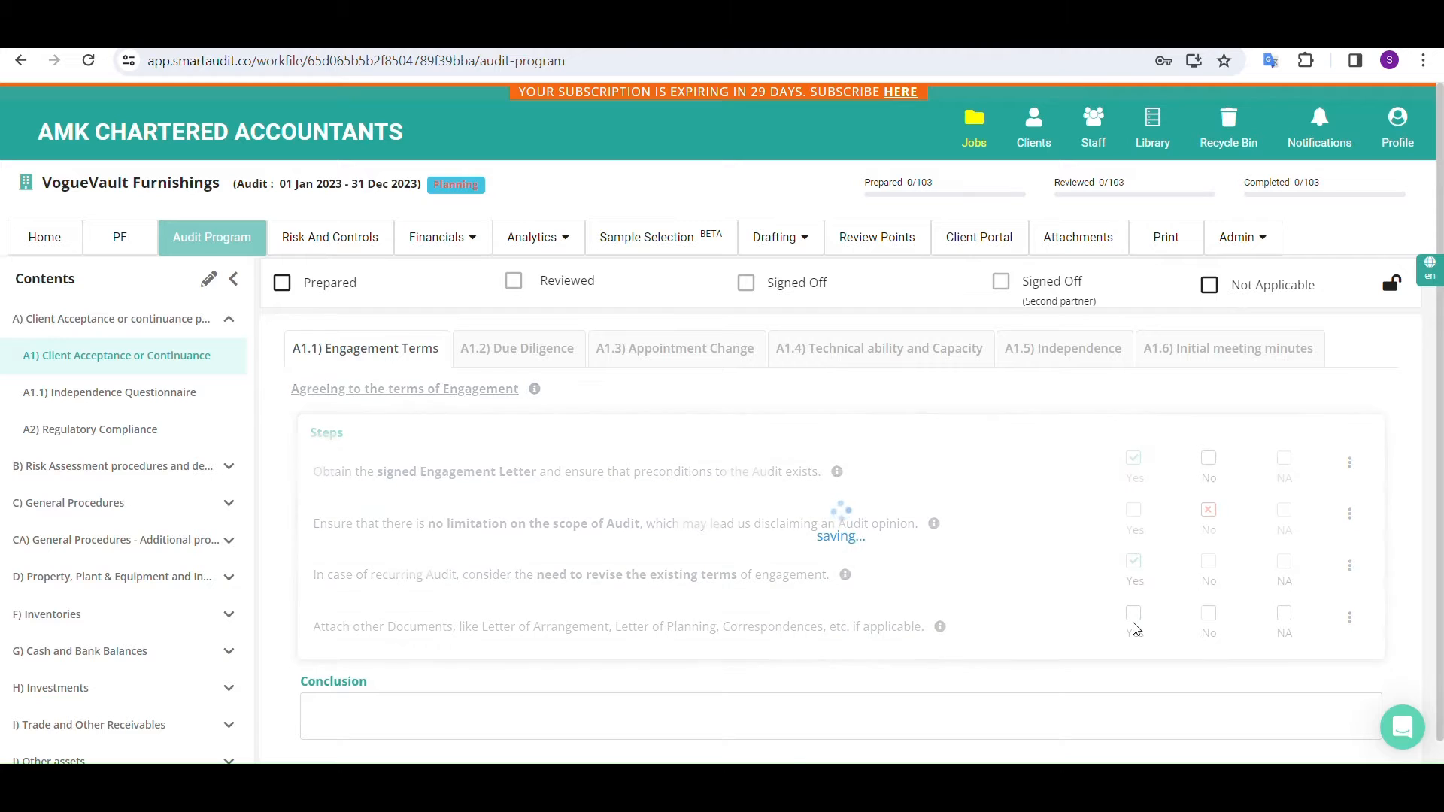
# Read the guidance for the engagement terms heading, the signed Engagement Letter step and the scope limitation step
pyautogui.click(535, 391)
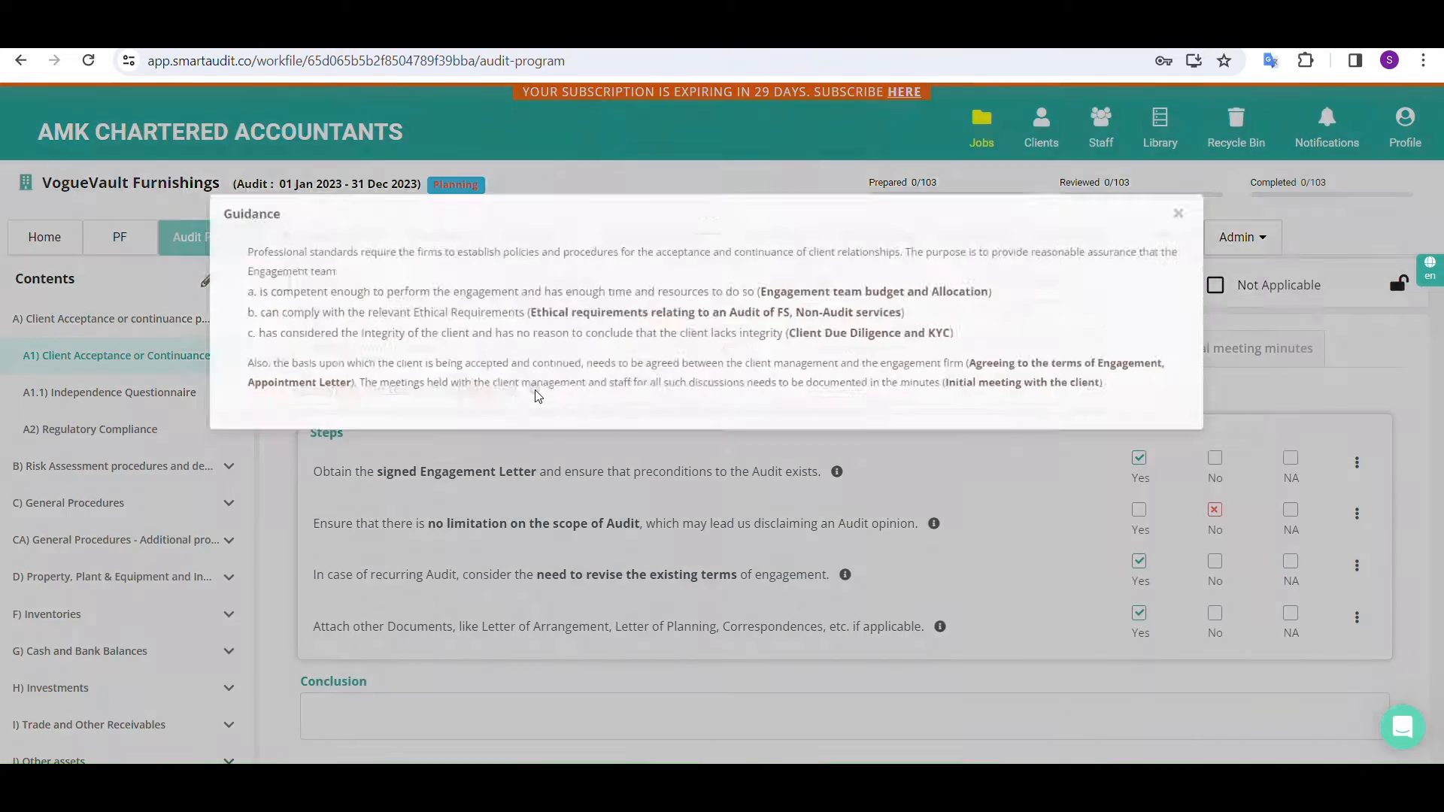
pyautogui.click(553, 440)
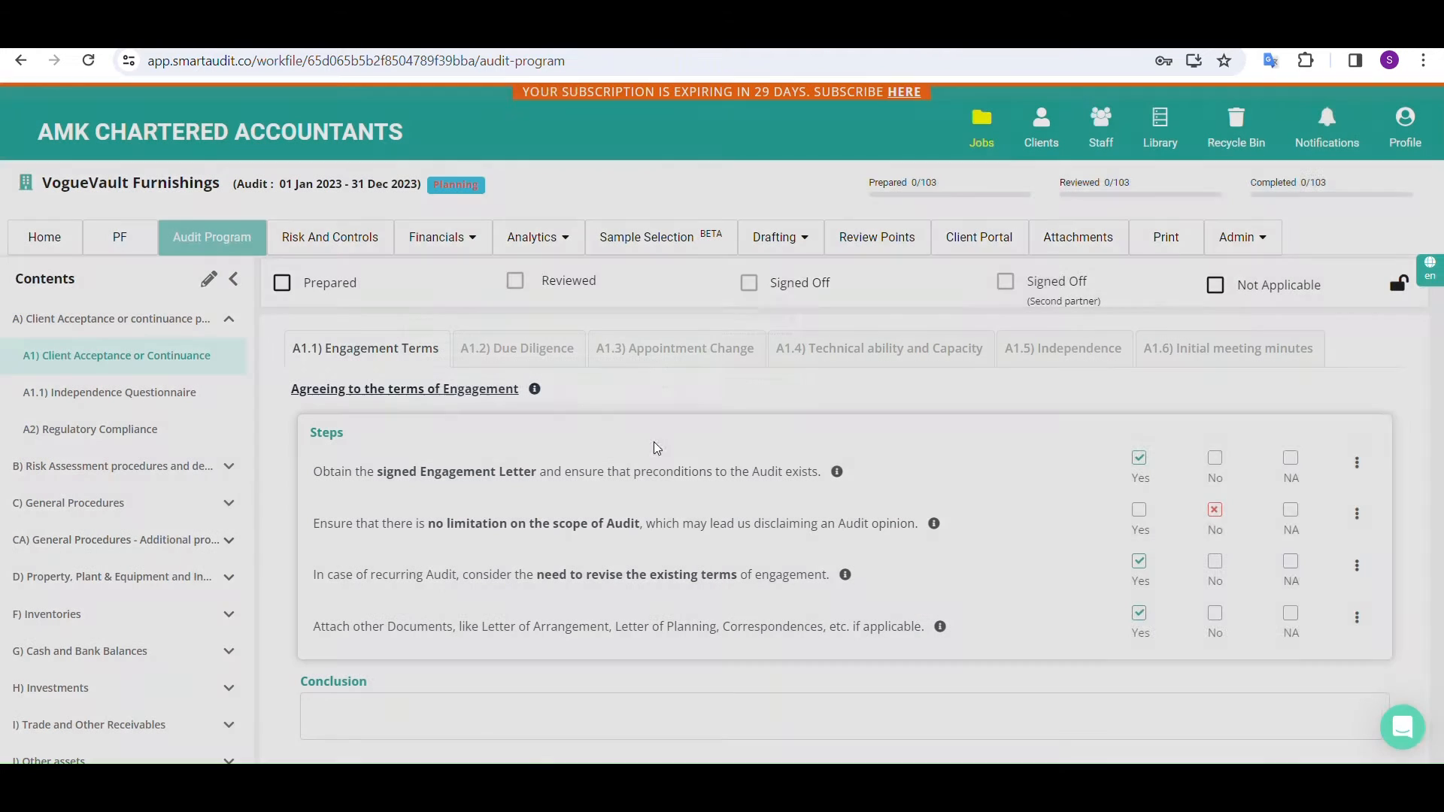
pyautogui.click(837, 471)
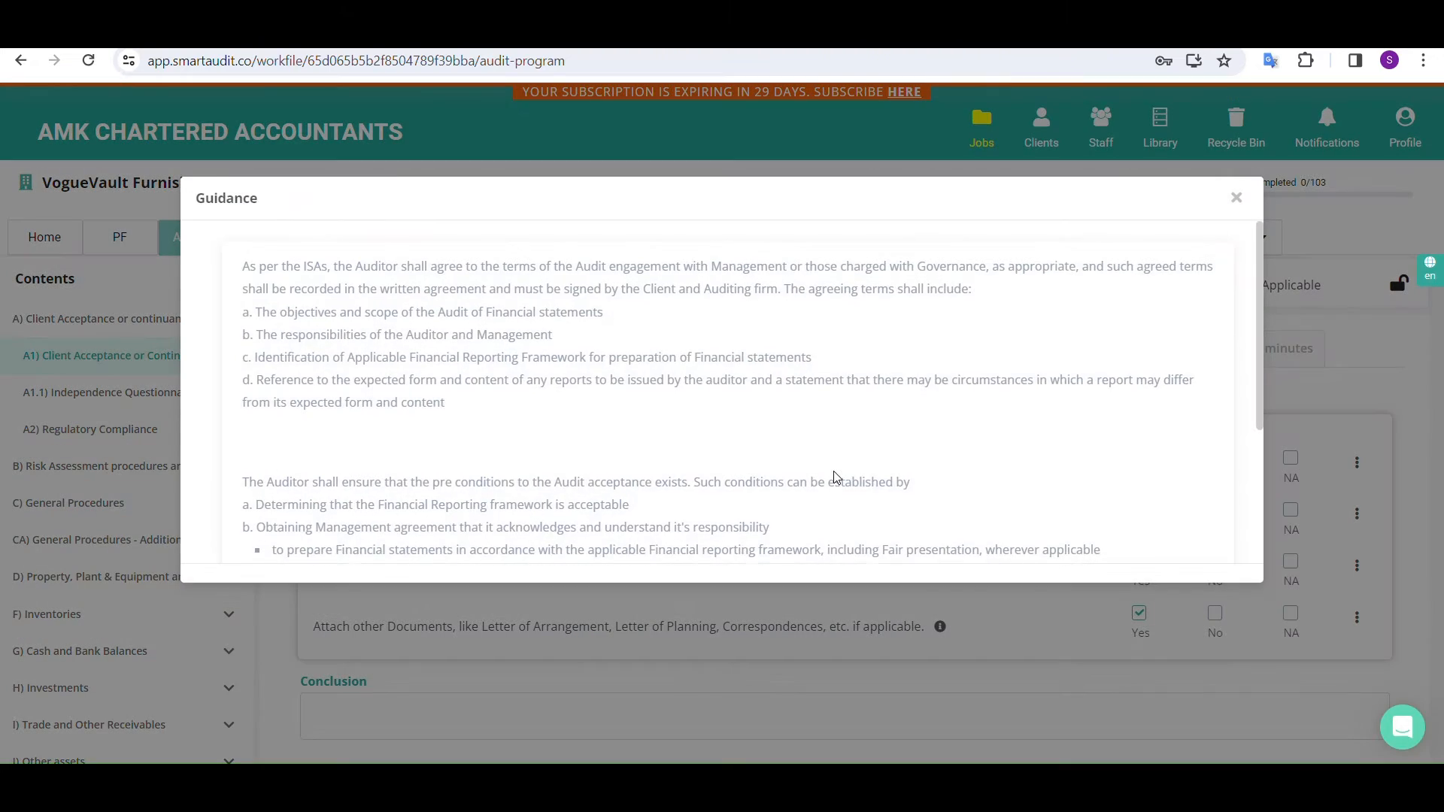
pyautogui.scroll(-3, 833, 477)
pyautogui.click(805, 613)
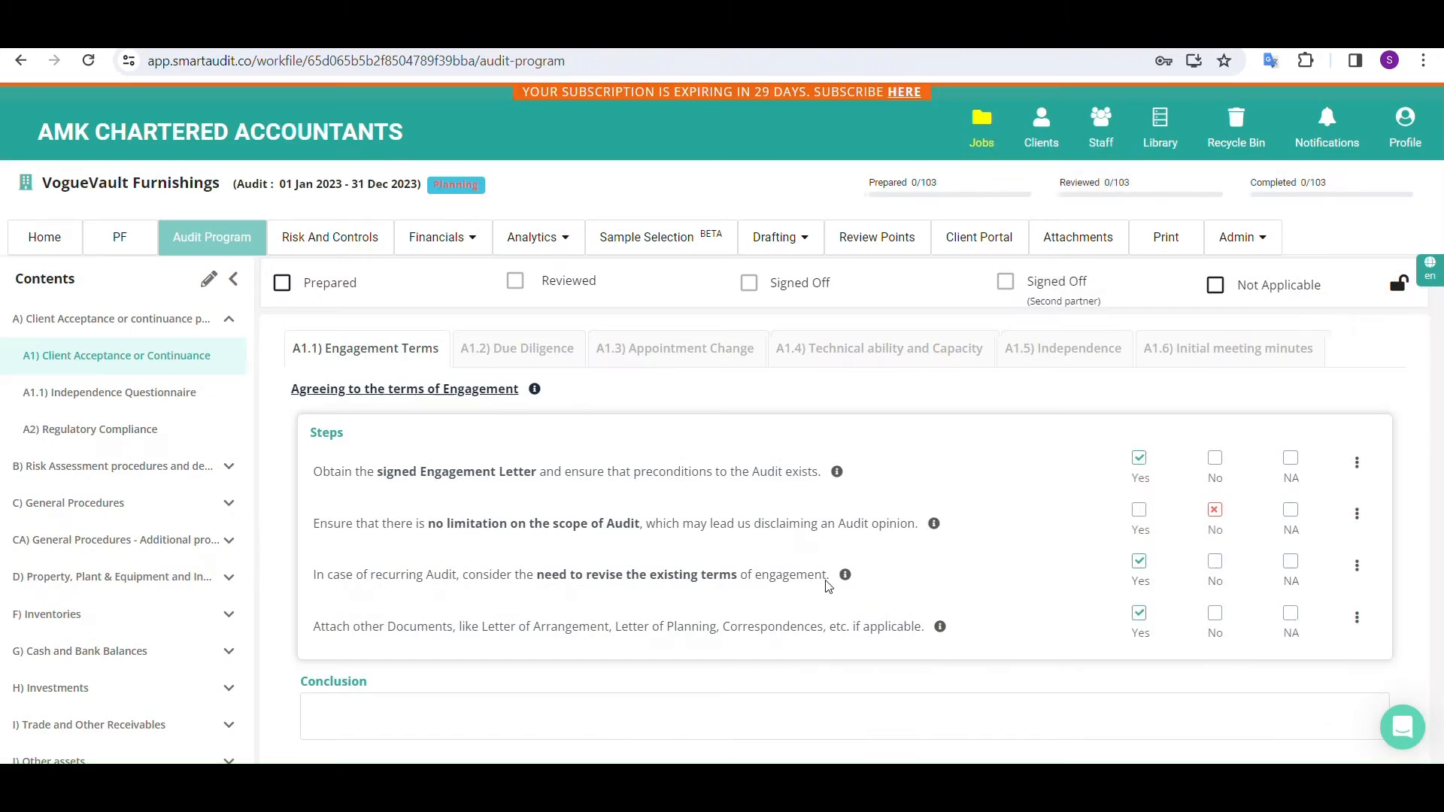
pyautogui.click(933, 524)
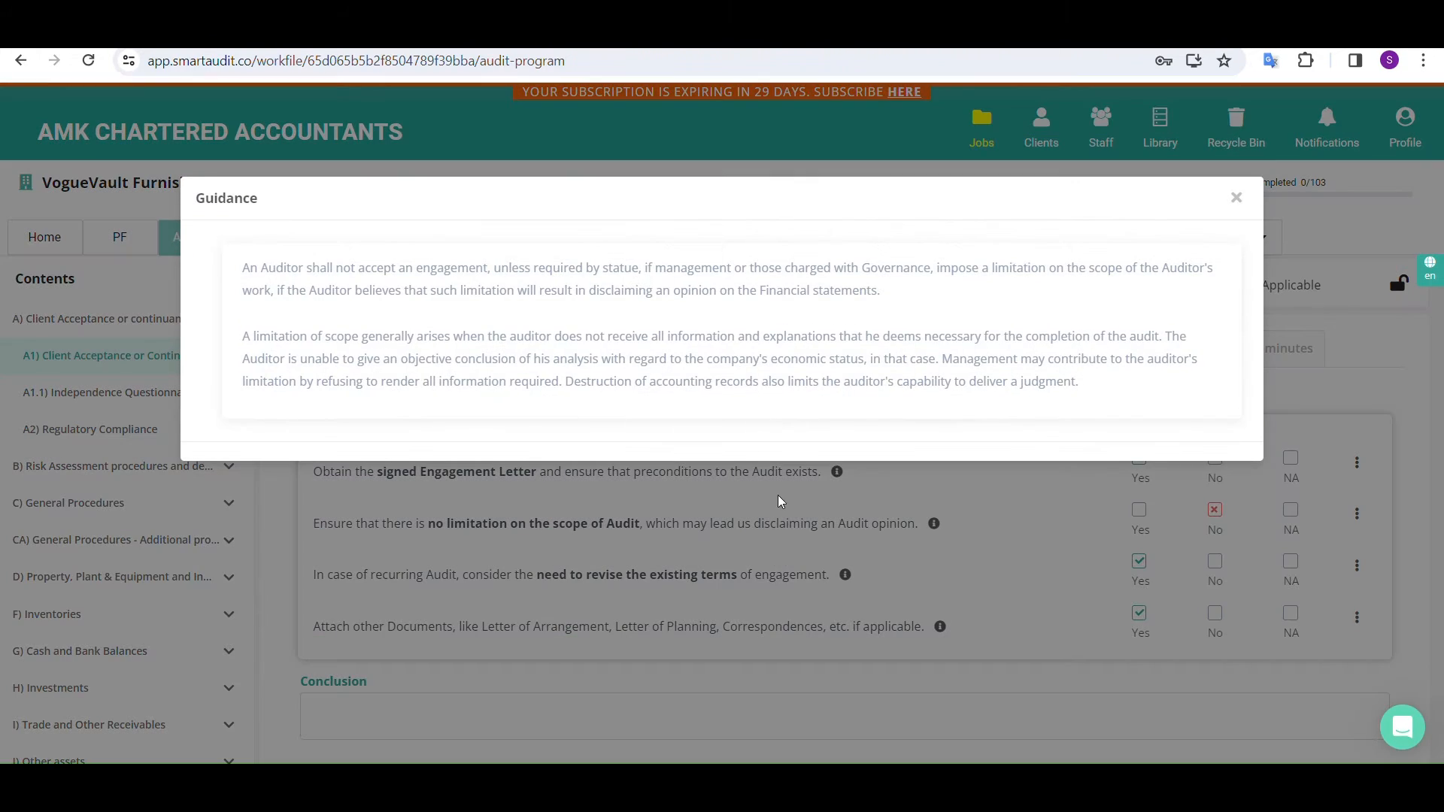
pyautogui.click(782, 508)
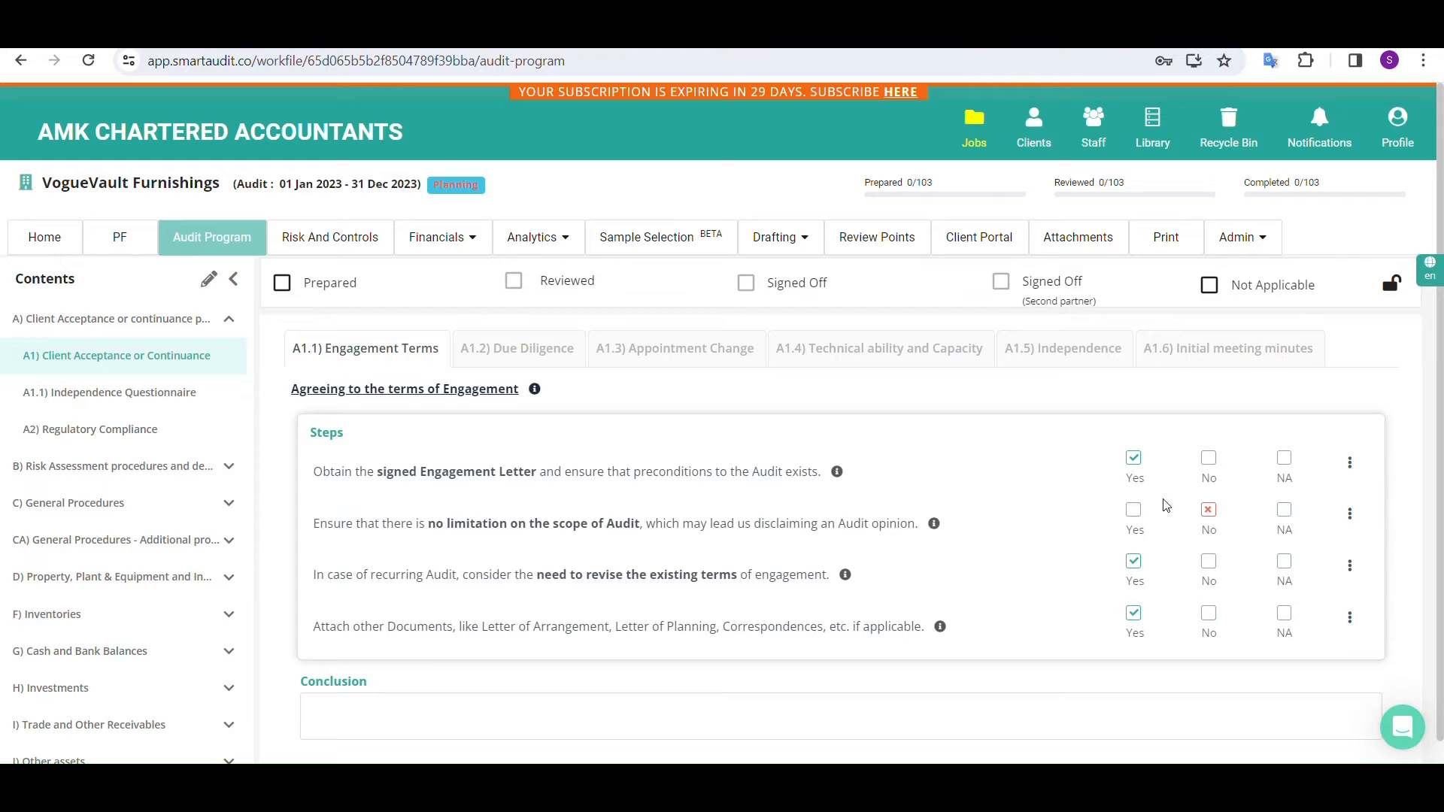
# Attach Engagement Letter.pdf from the Demo files folder to the signed Engagement Letter step
pyautogui.click(1349, 463)
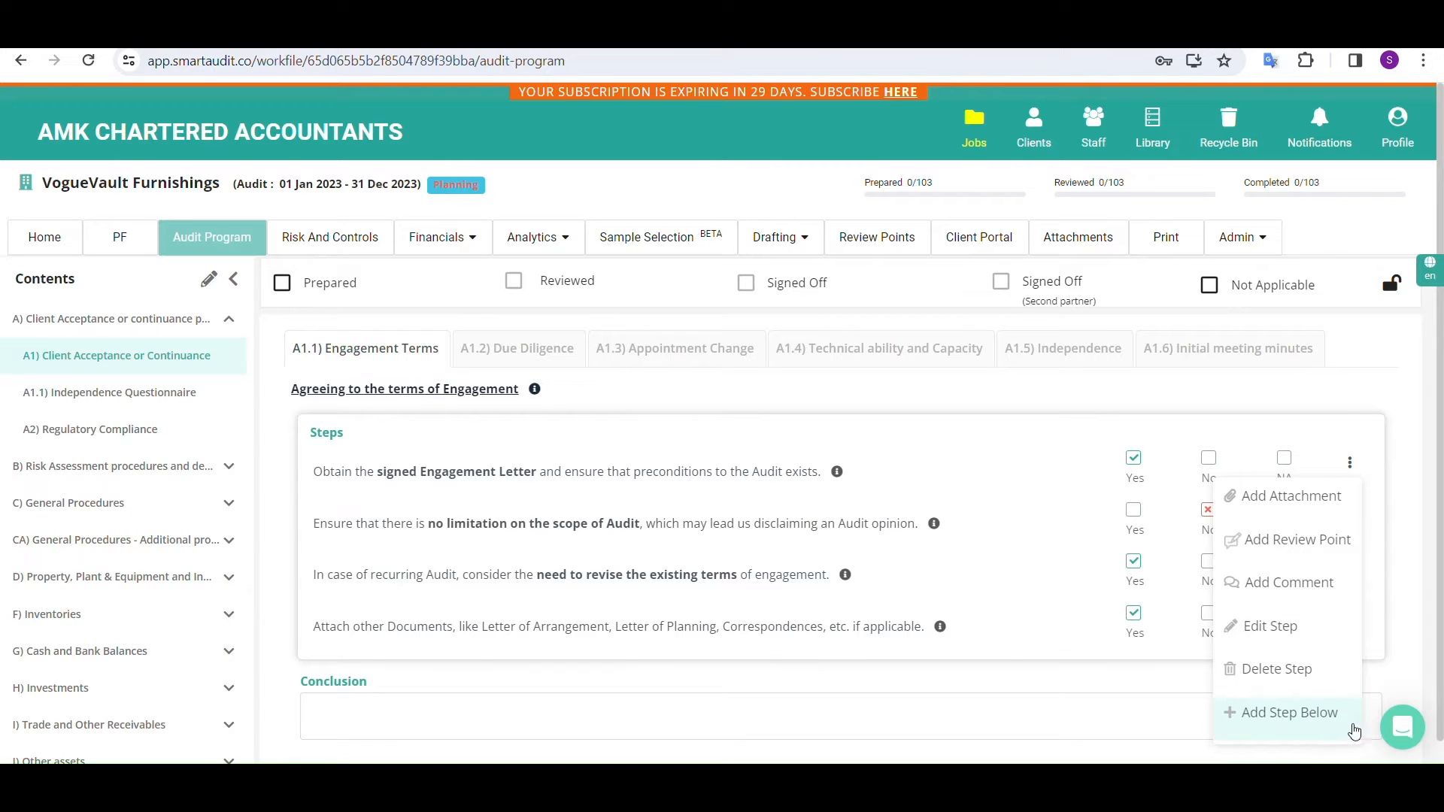
pyautogui.click(1350, 513)
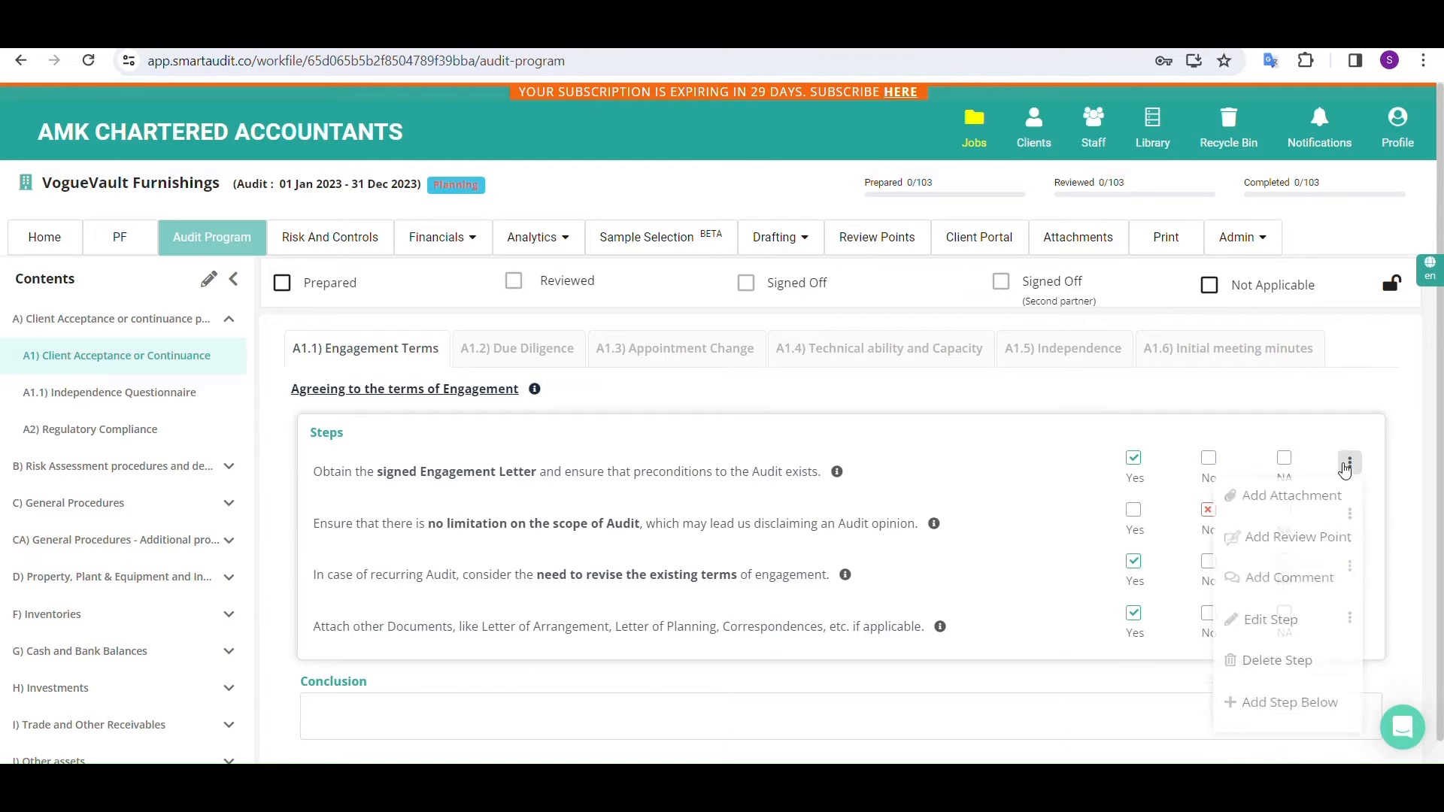
pyautogui.click(1303, 497)
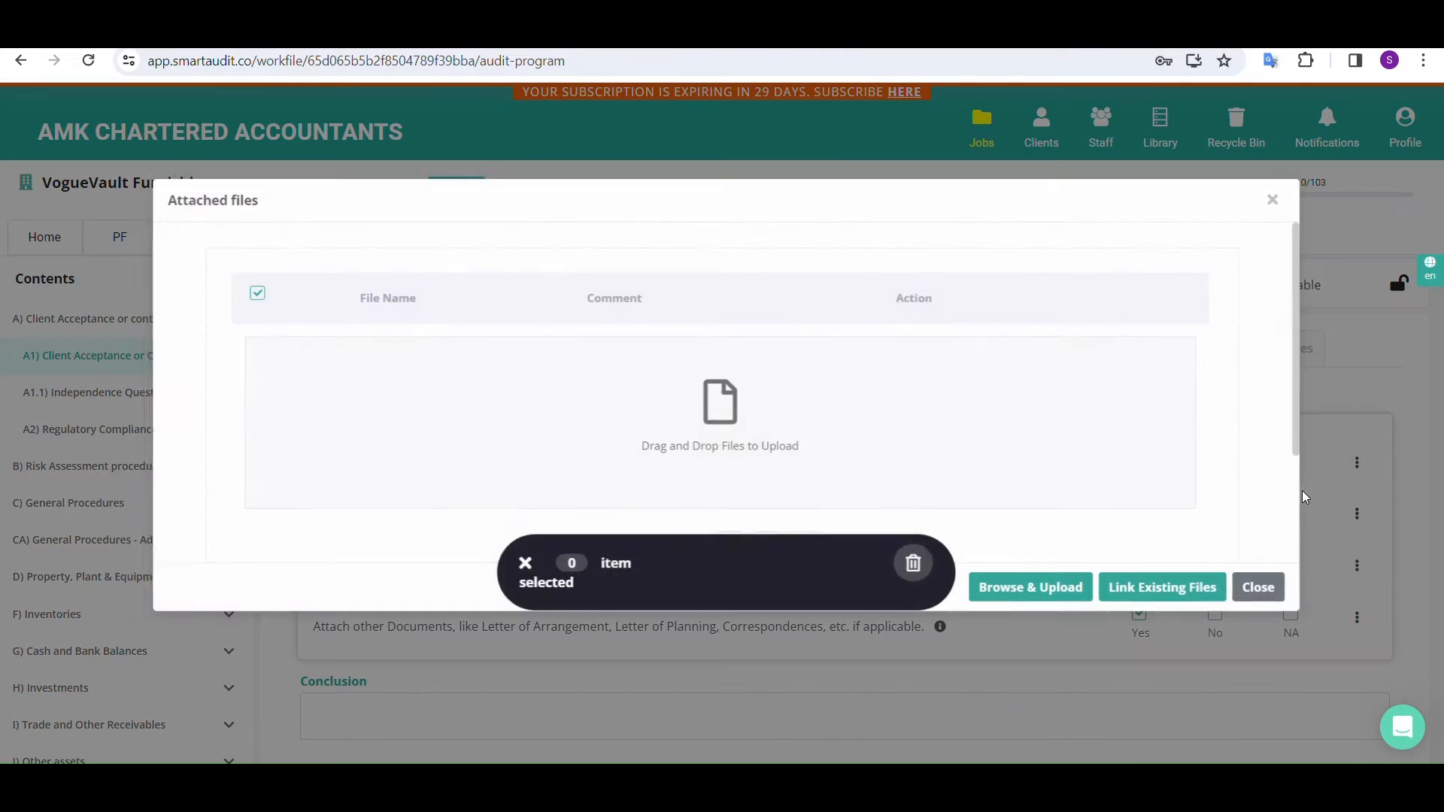
pyautogui.click(1041, 587)
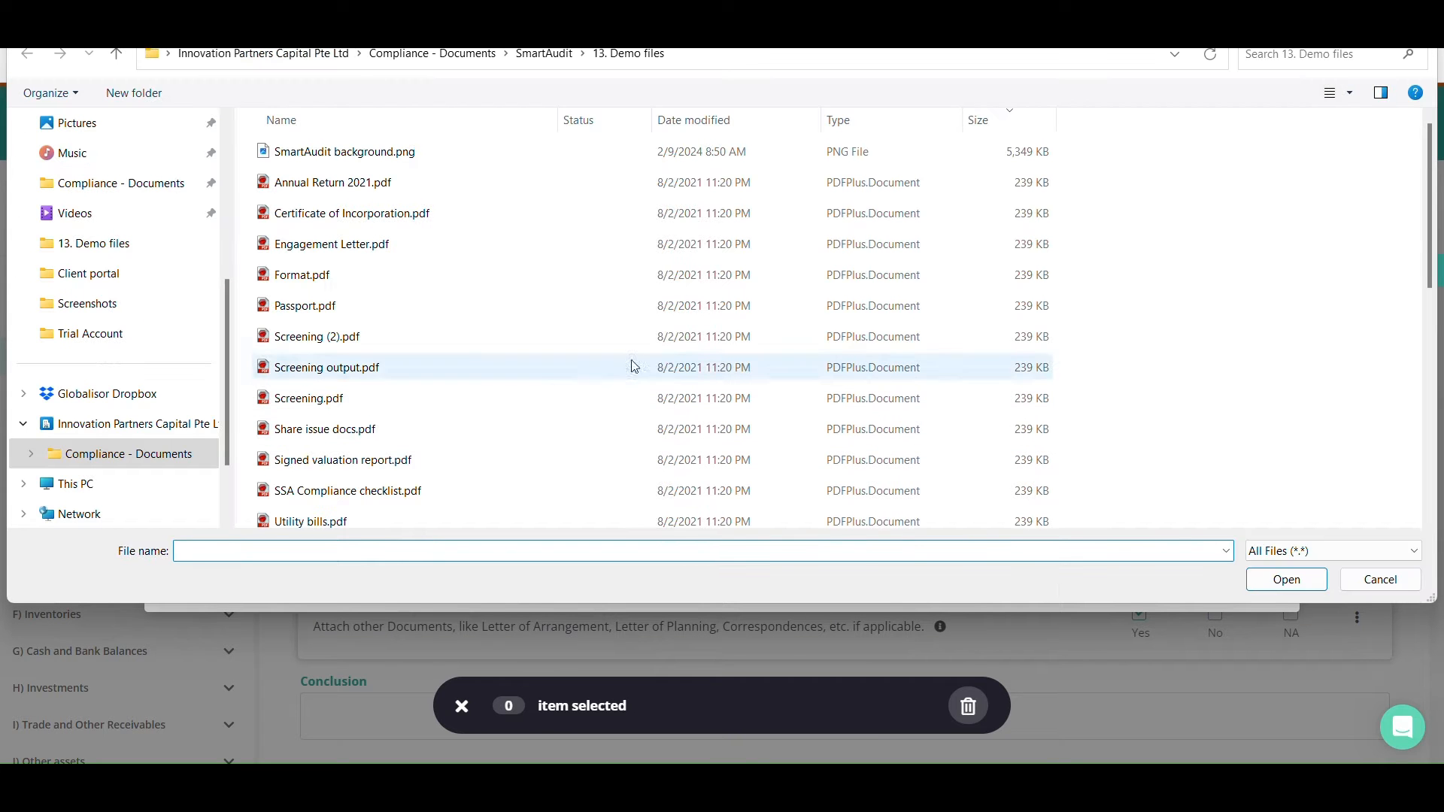
pyautogui.doubleClick(335, 254)
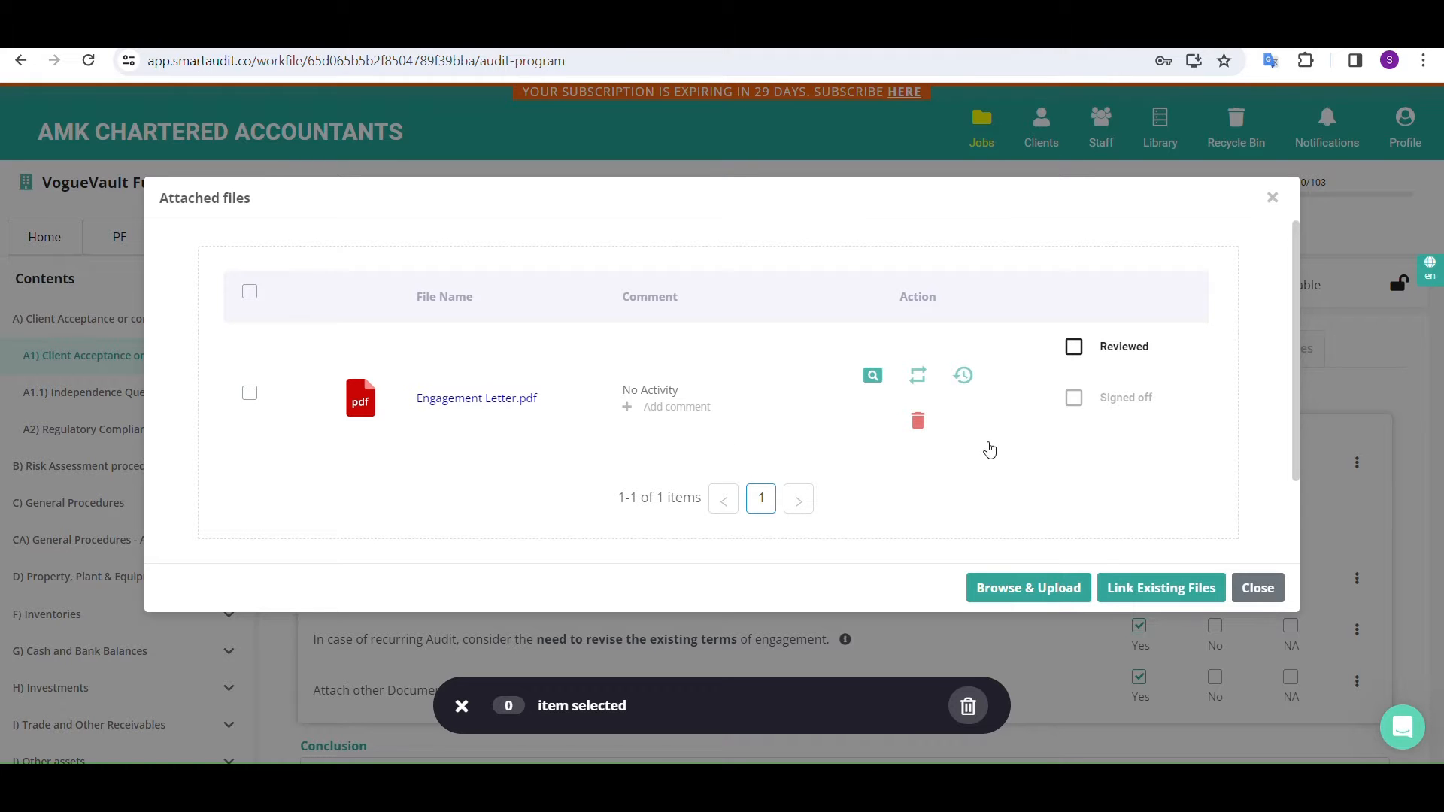
pyautogui.click(1264, 594)
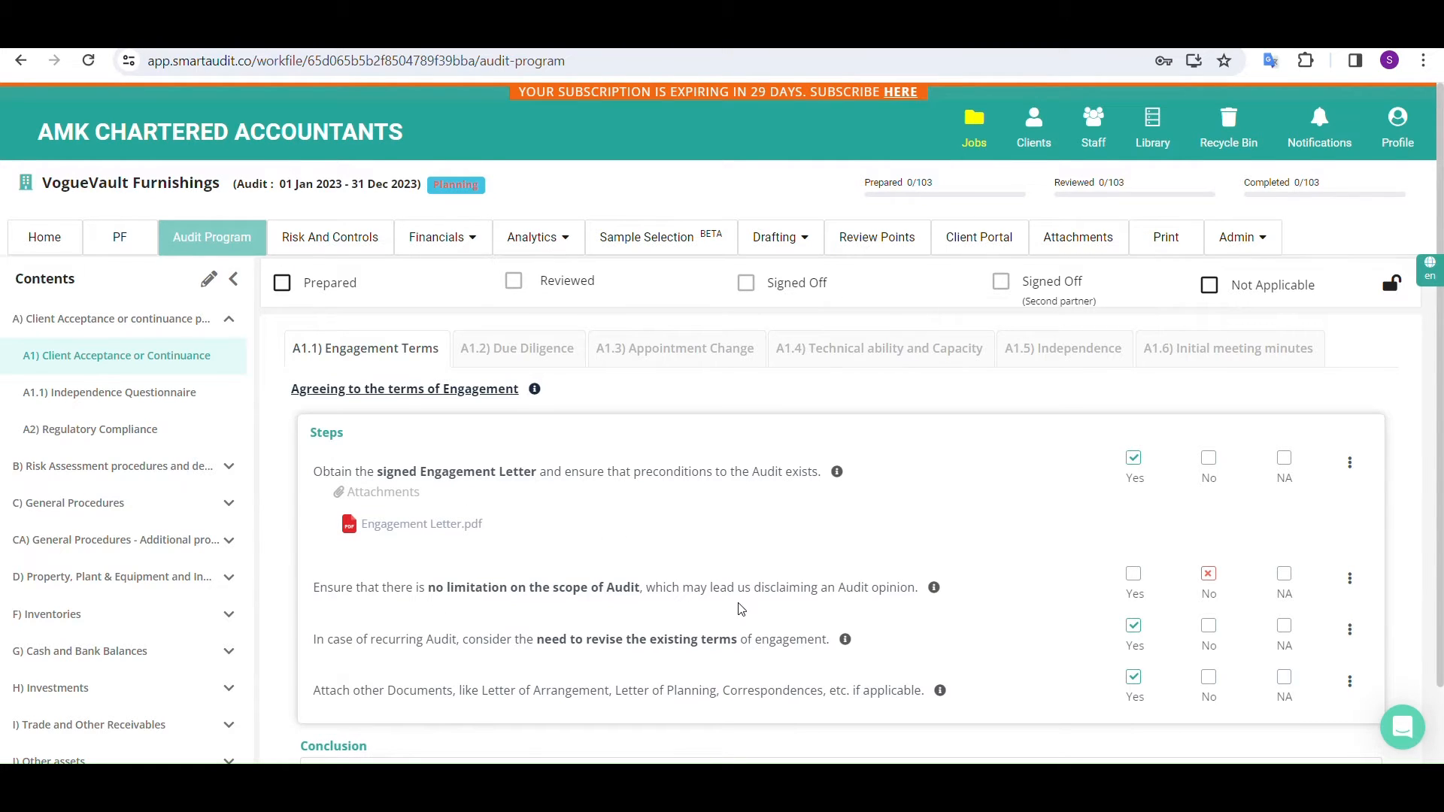
# Add the comment "We discussed with the Management and no such limitation is imposed." to the scope limitation step
pyautogui.click(1350, 581)
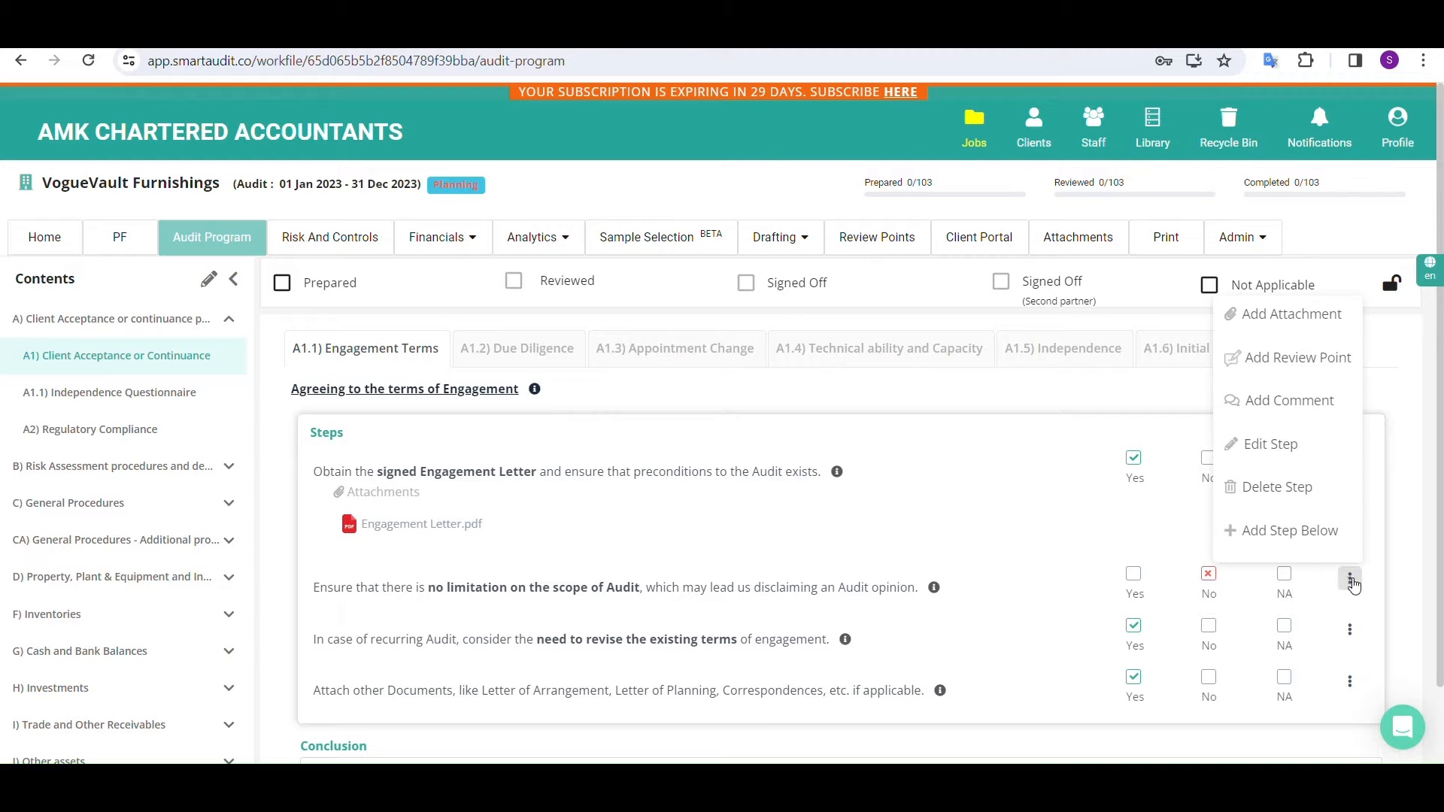
pyautogui.click(1302, 413)
pyautogui.click(780, 416)
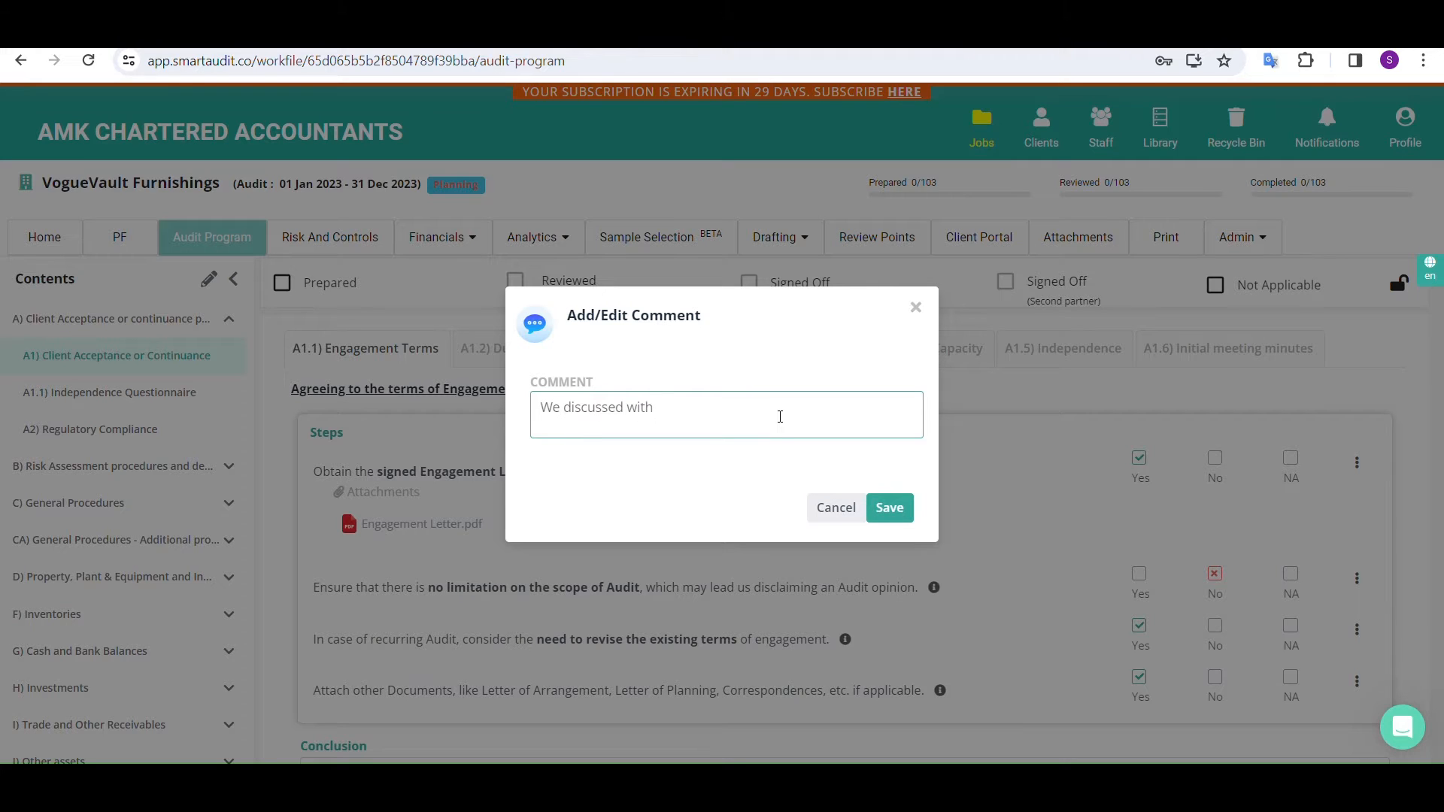
pyautogui.write('We discussed with the Management and no such lim')
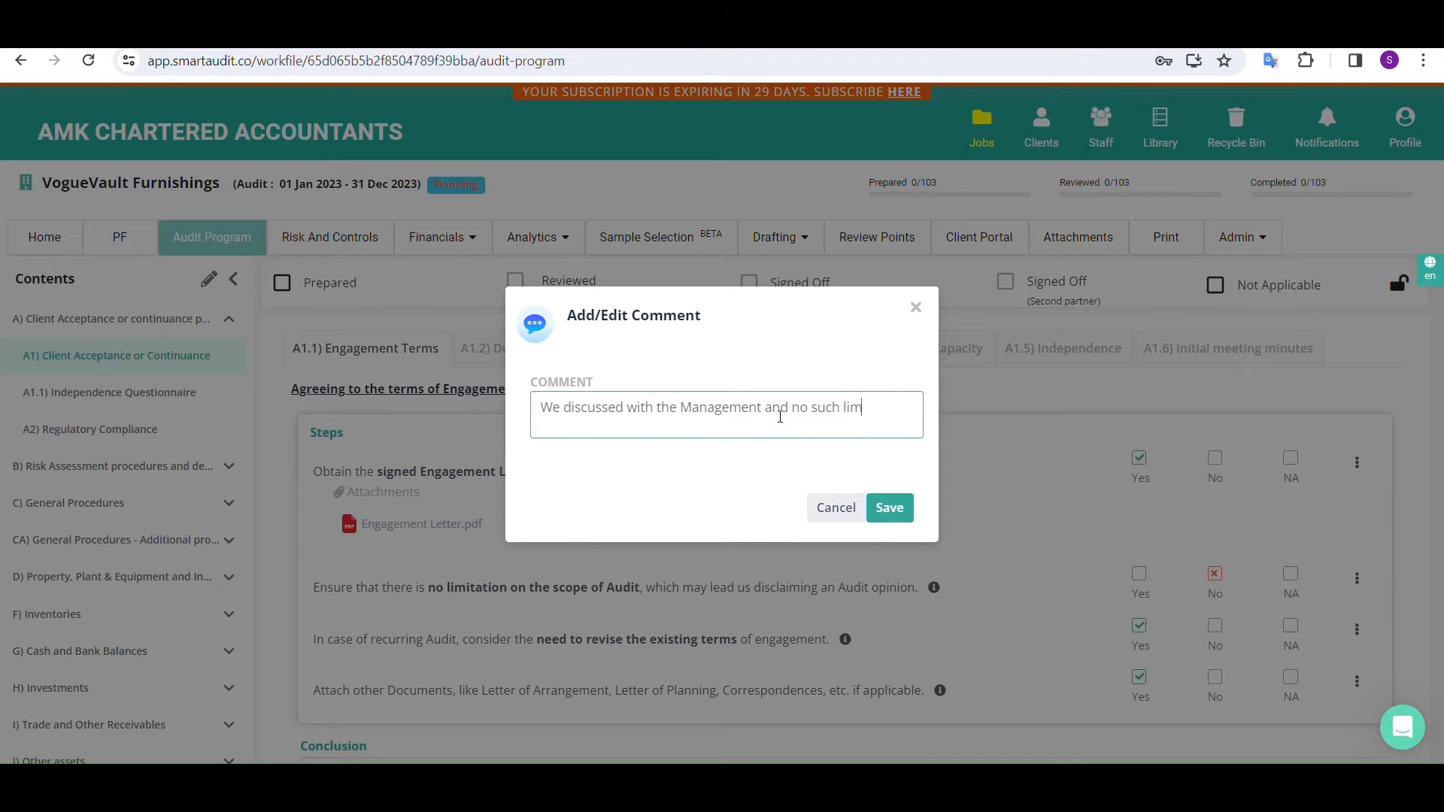
pyautogui.write('itation is')
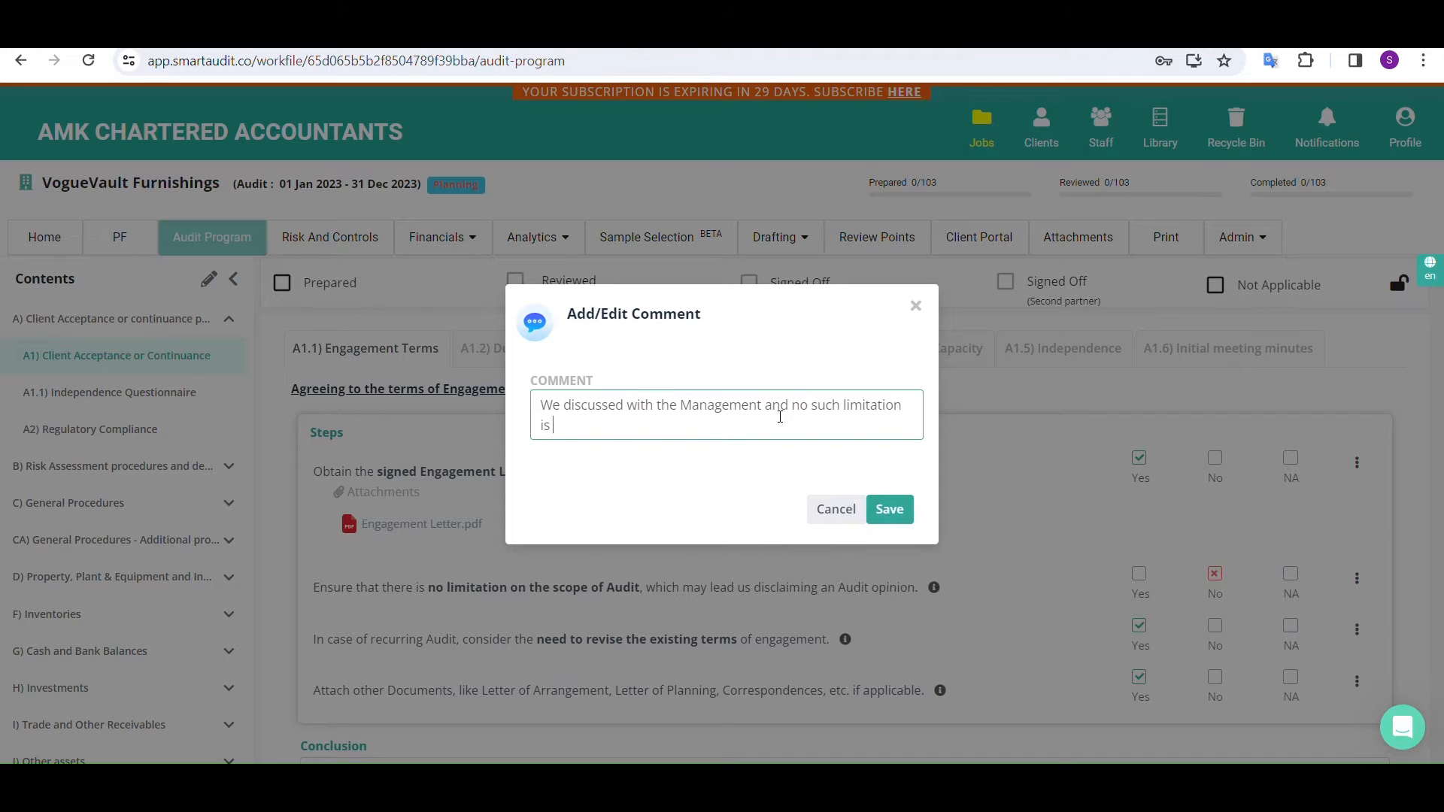
pyautogui.write(' imposed.')
pyautogui.click(908, 510)
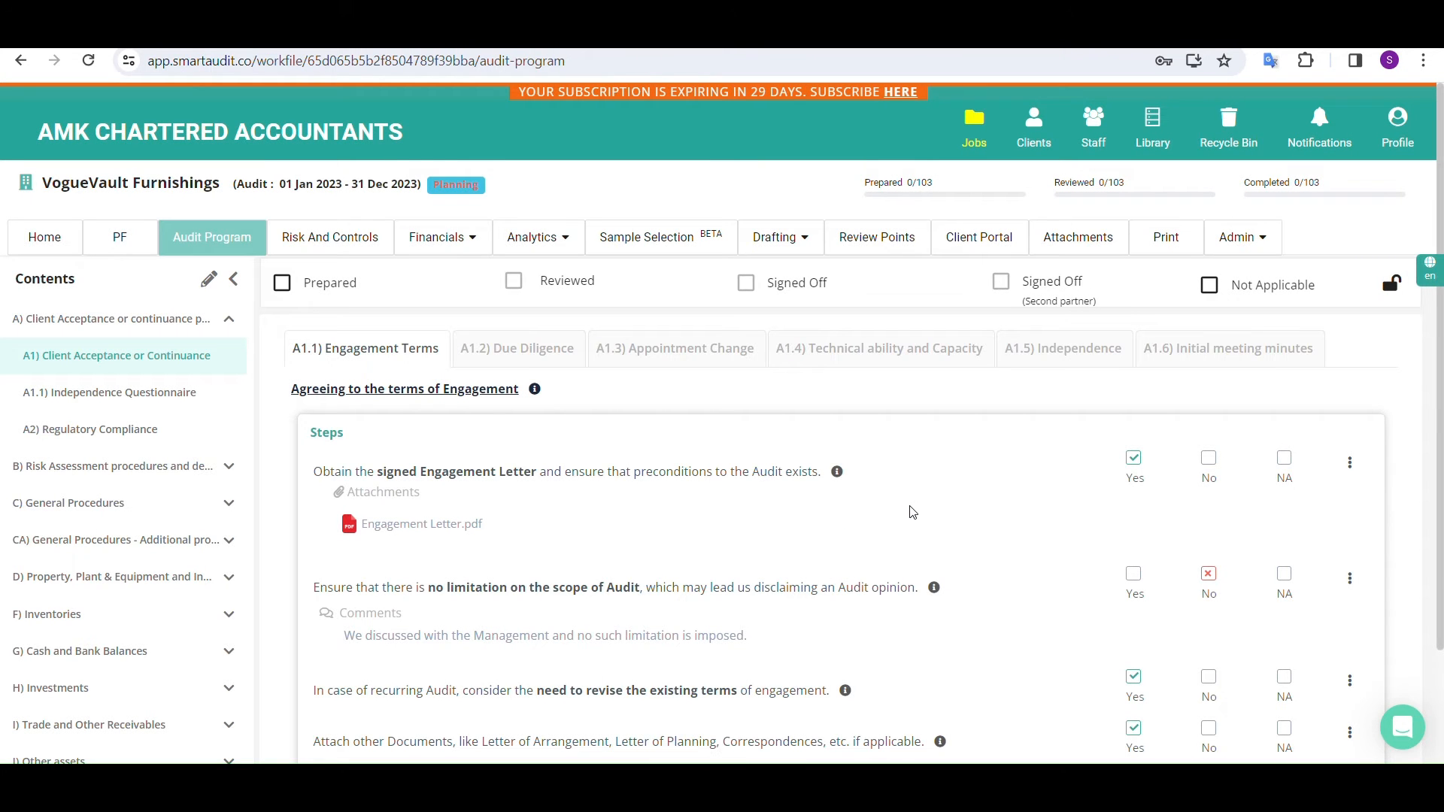
pyautogui.click(1349, 579)
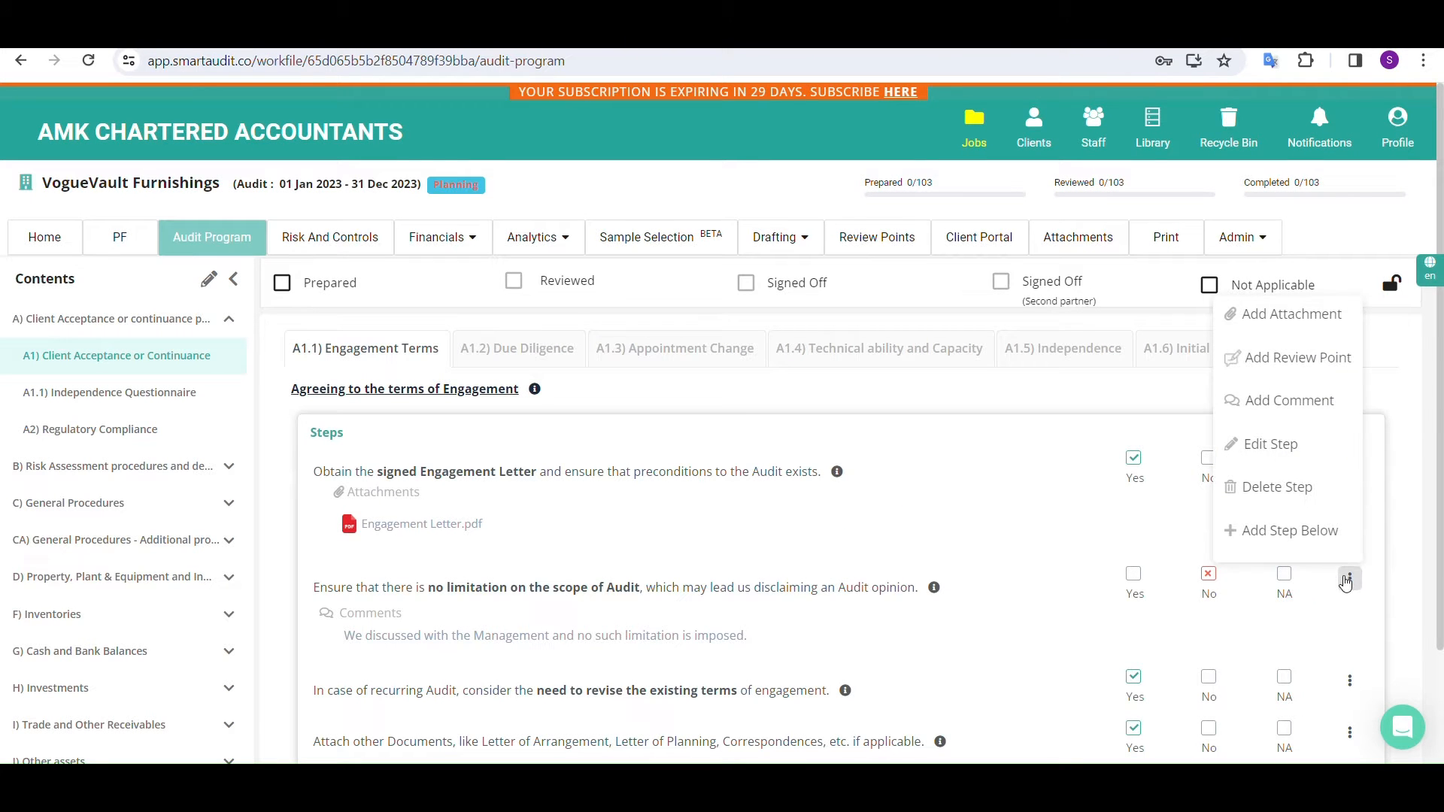
pyautogui.scroll(-1, 914, 617)
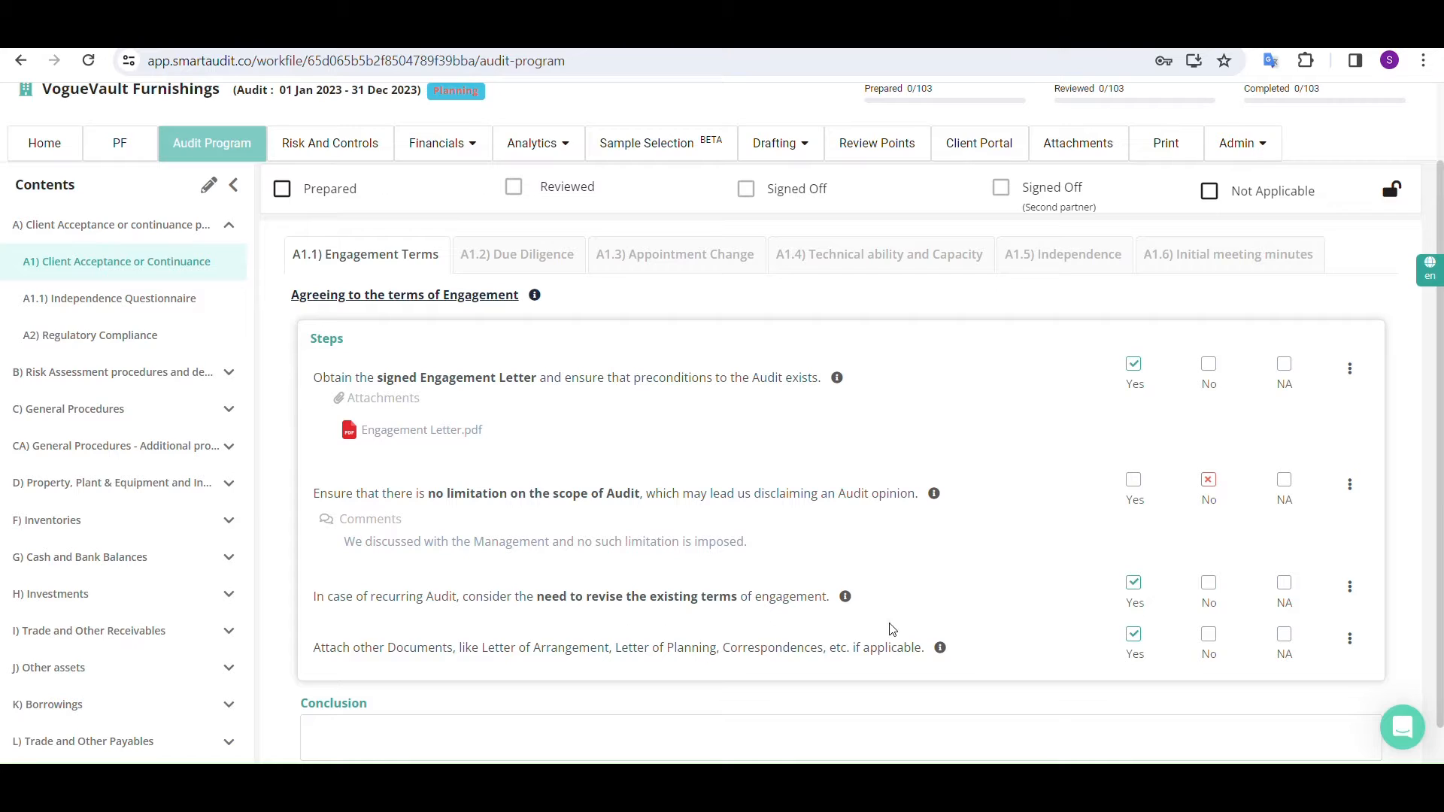
pyautogui.click(1349, 638)
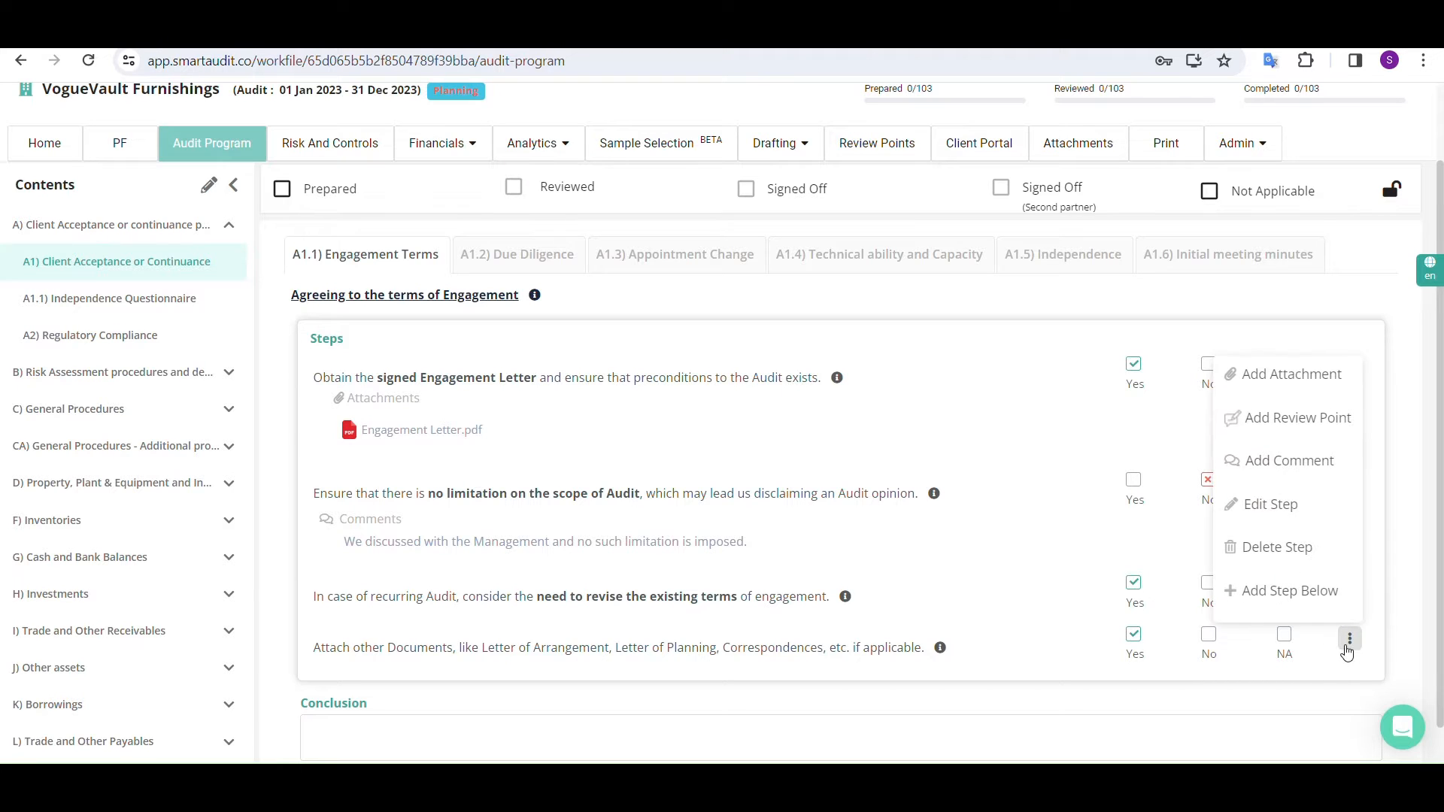
pyautogui.click(1309, 604)
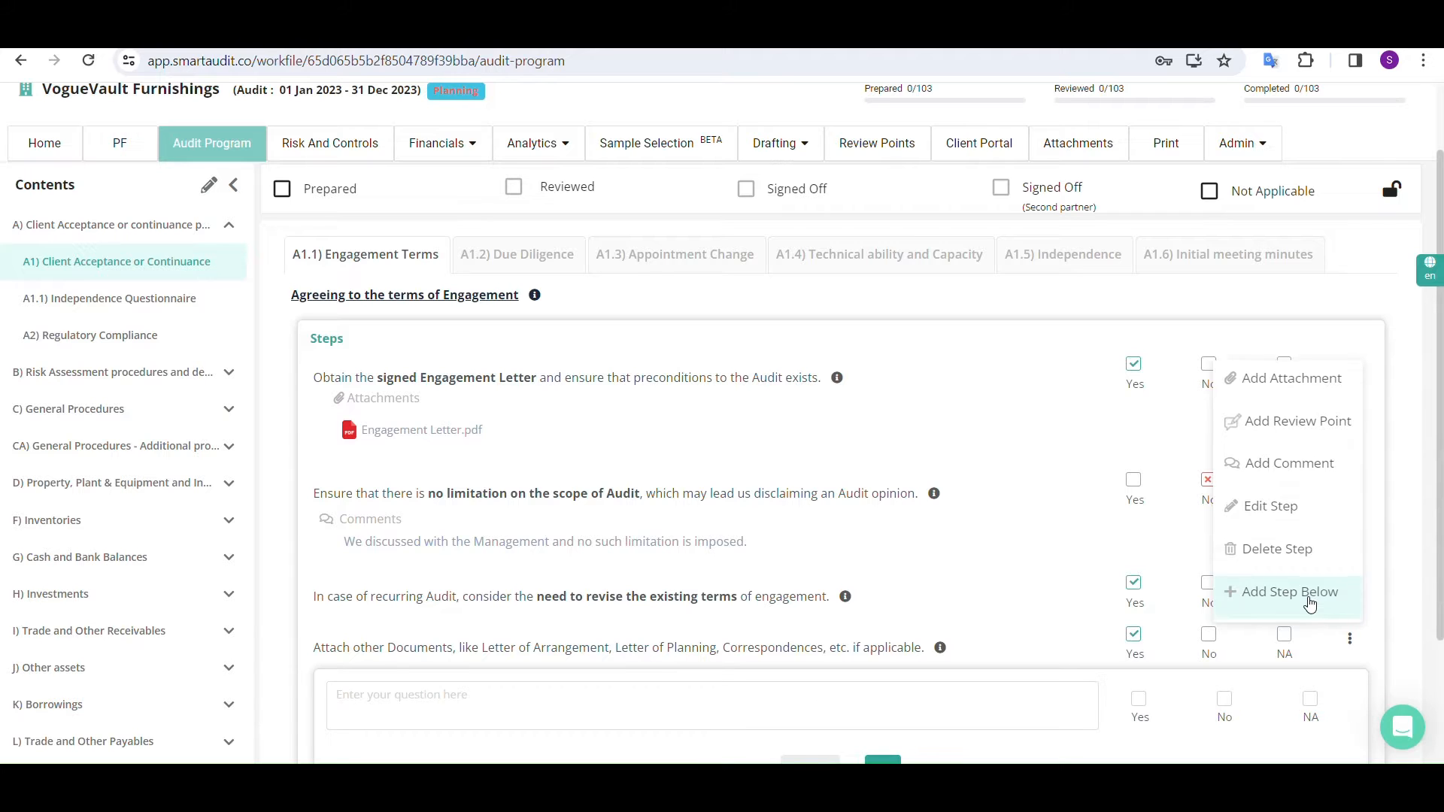
pyautogui.scroll(-1, 413, 714)
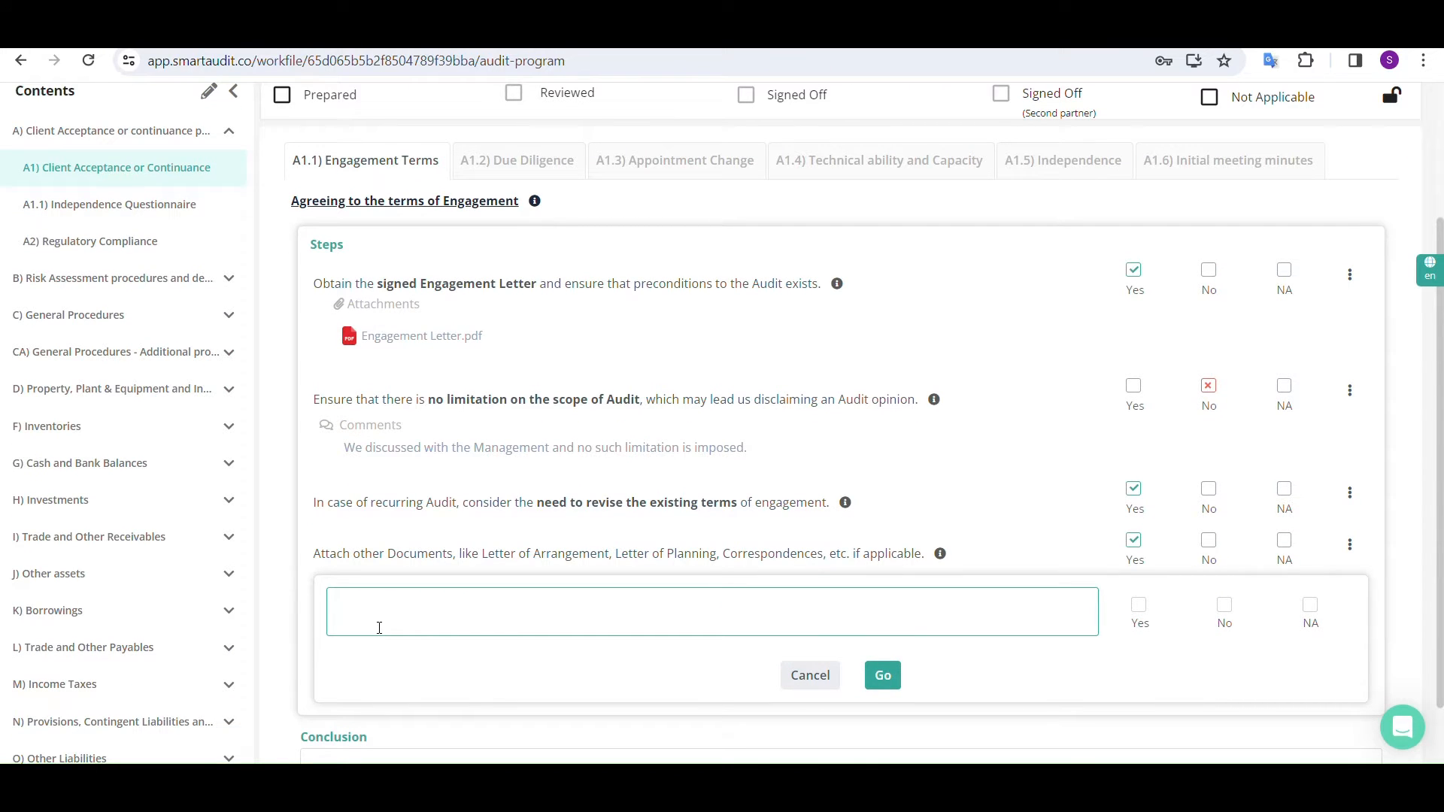
pyautogui.click(810, 675)
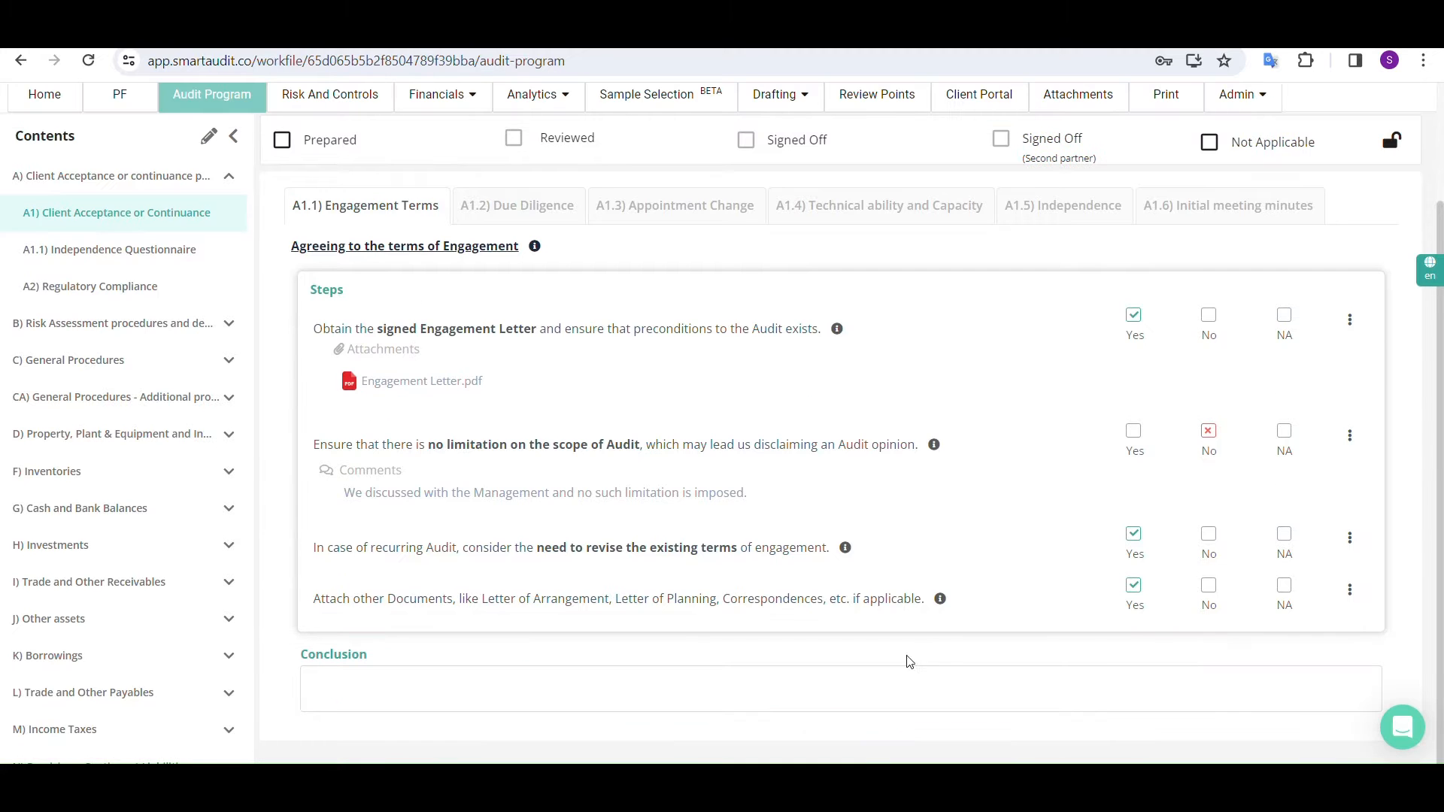
# Remove the words "if applicable." from the name of the step about attaching other documents, ending it with "Correspondences, etc."
pyautogui.click(1350, 589)
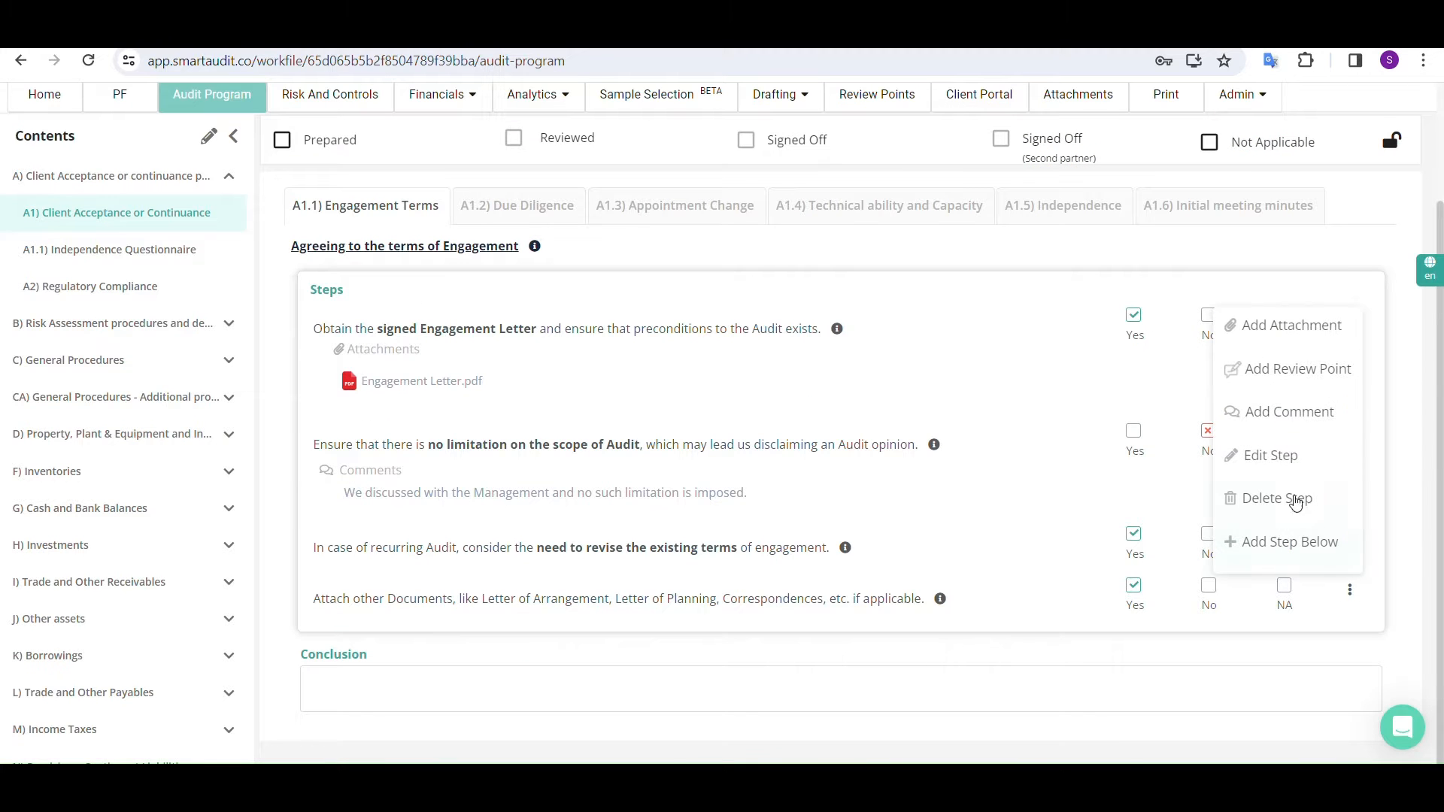
pyautogui.click(1279, 456)
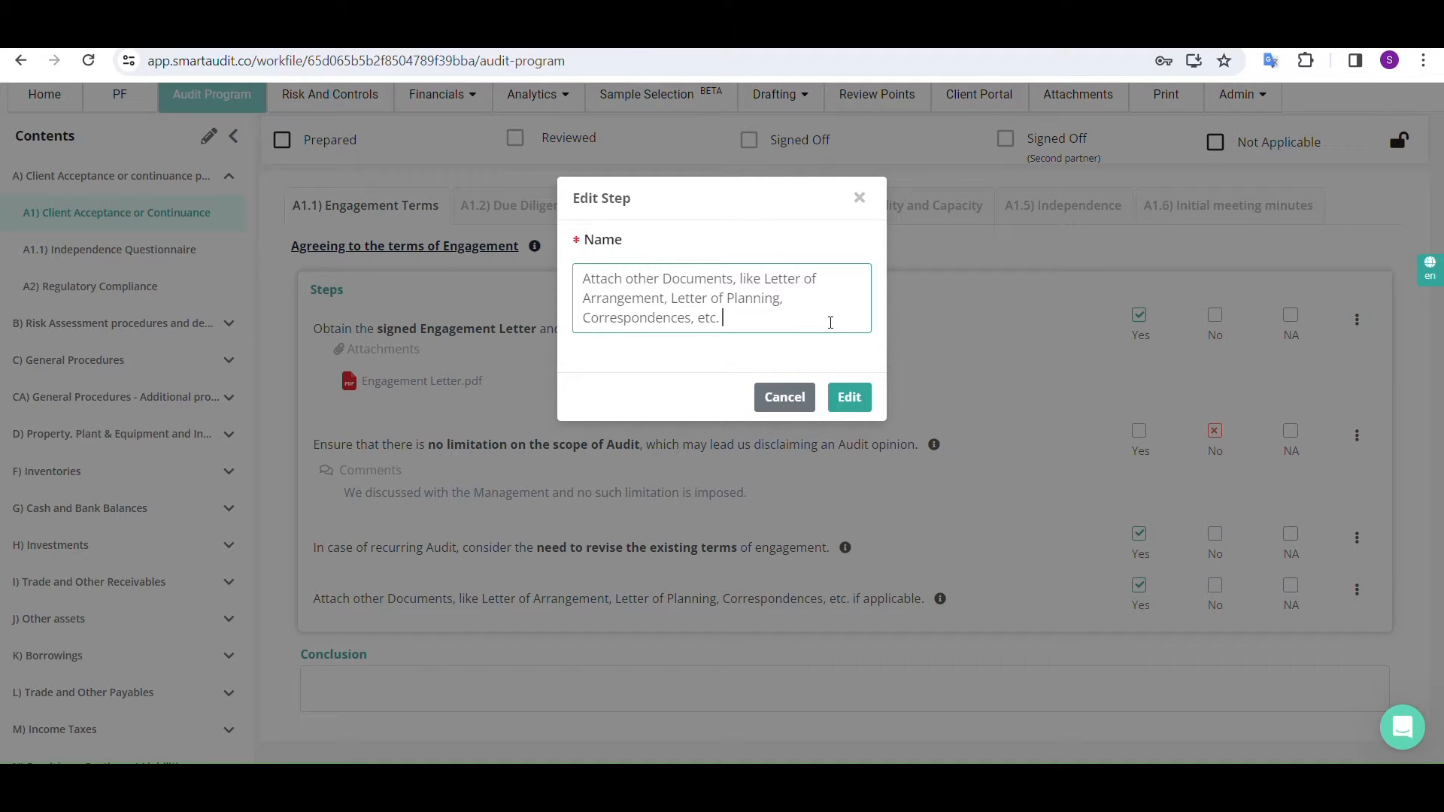
pyautogui.click(849, 398)
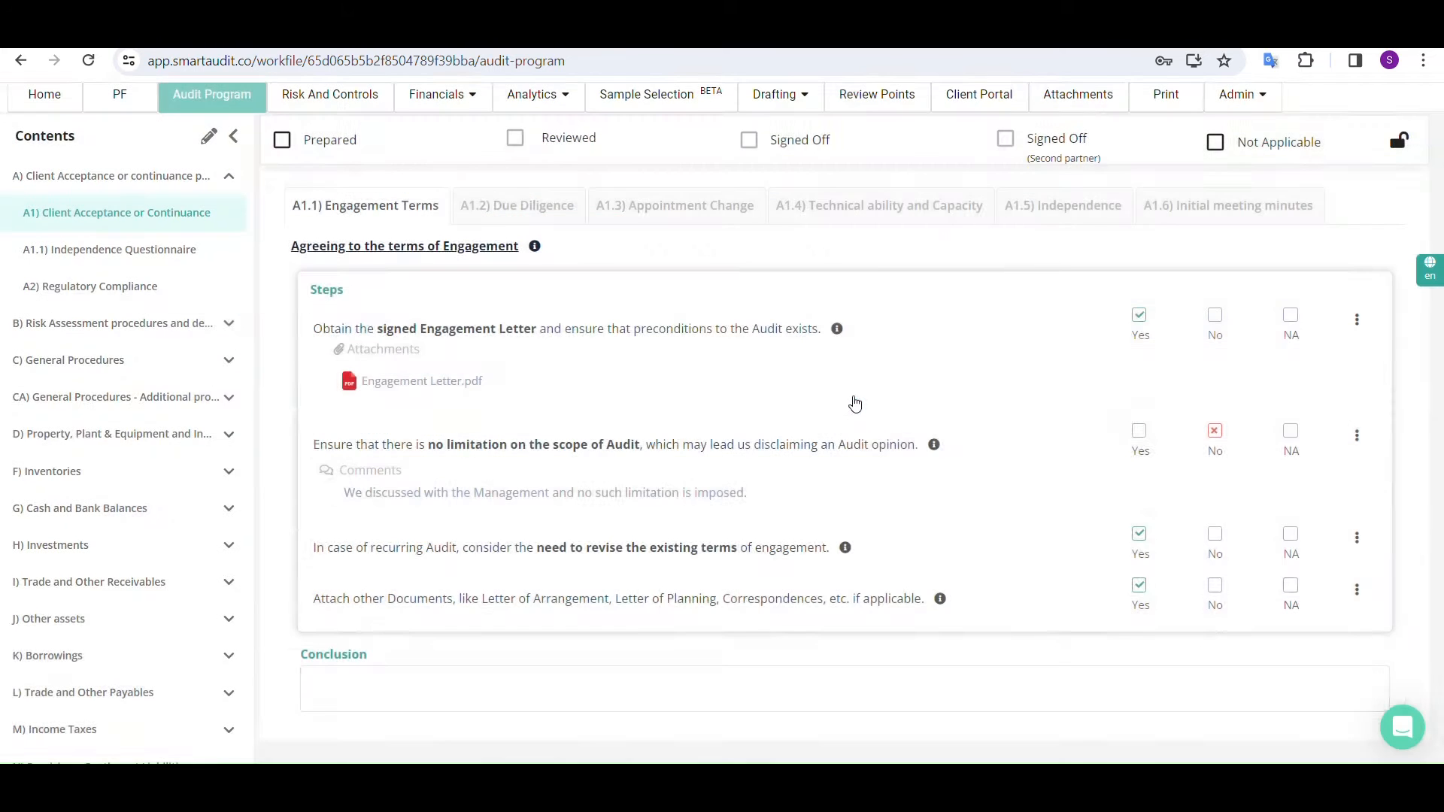
pyautogui.scroll(-2, 855, 413)
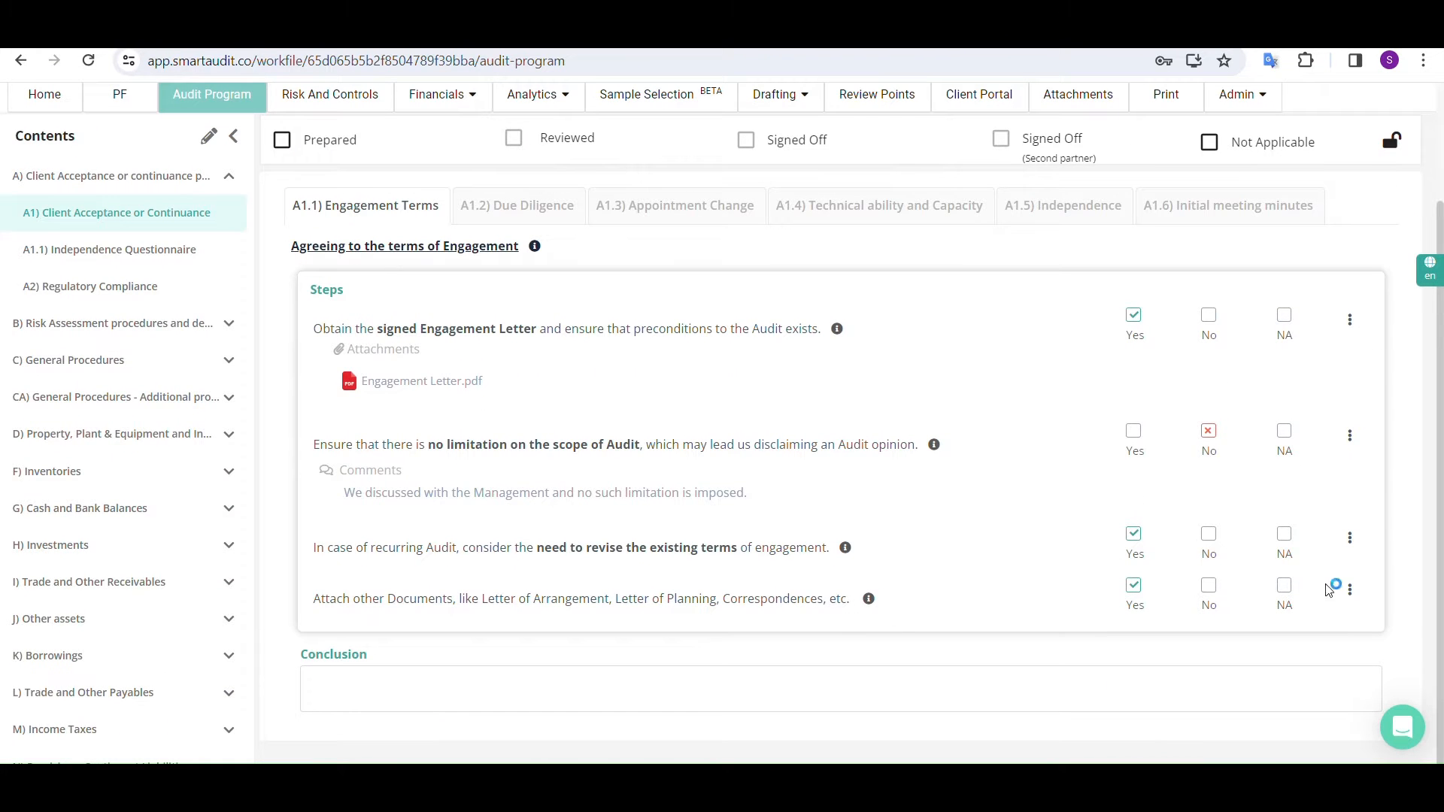
# Permanently delete the A1.1 step about attaching other documents and check the deletion in the job activity log
pyautogui.click(1348, 591)
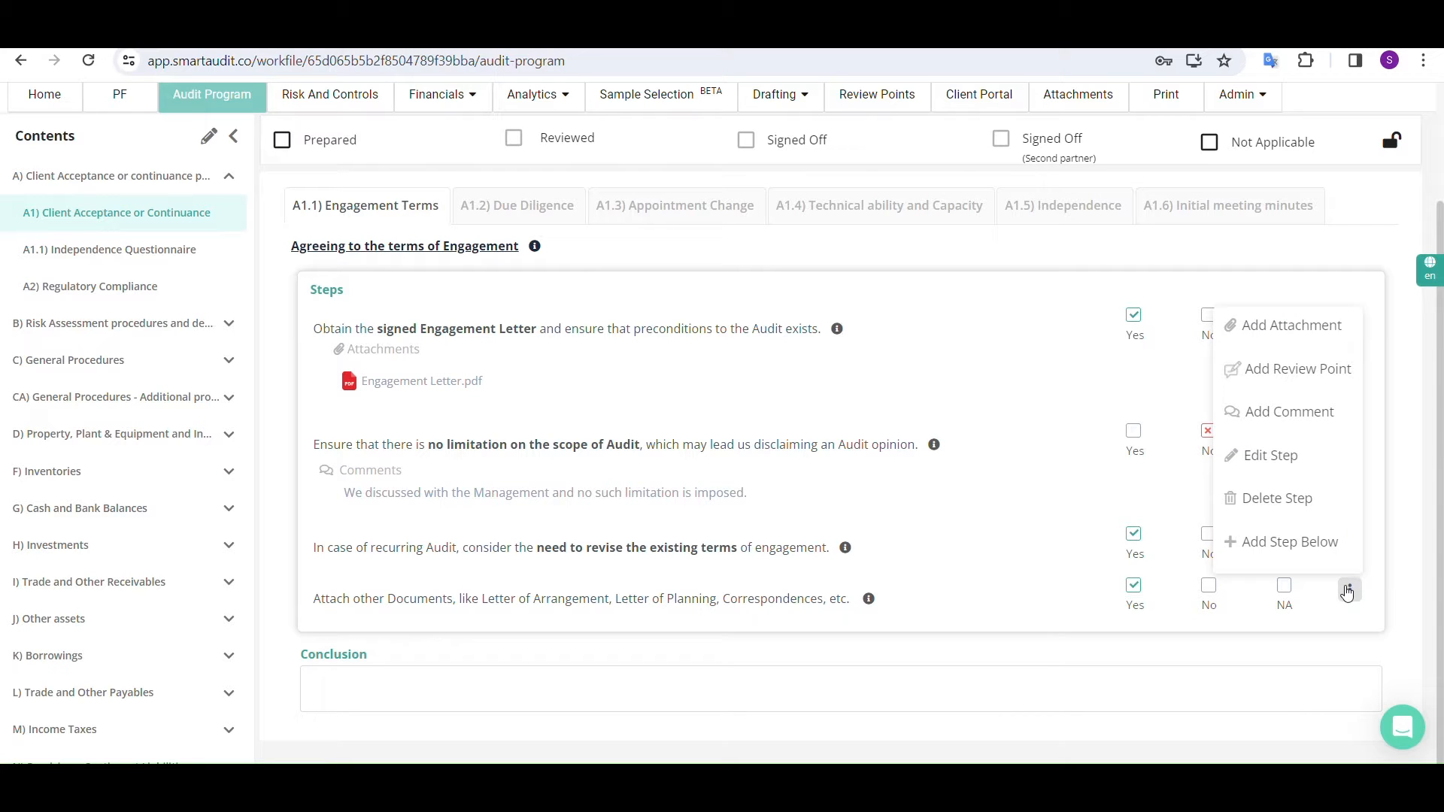
pyautogui.click(1277, 498)
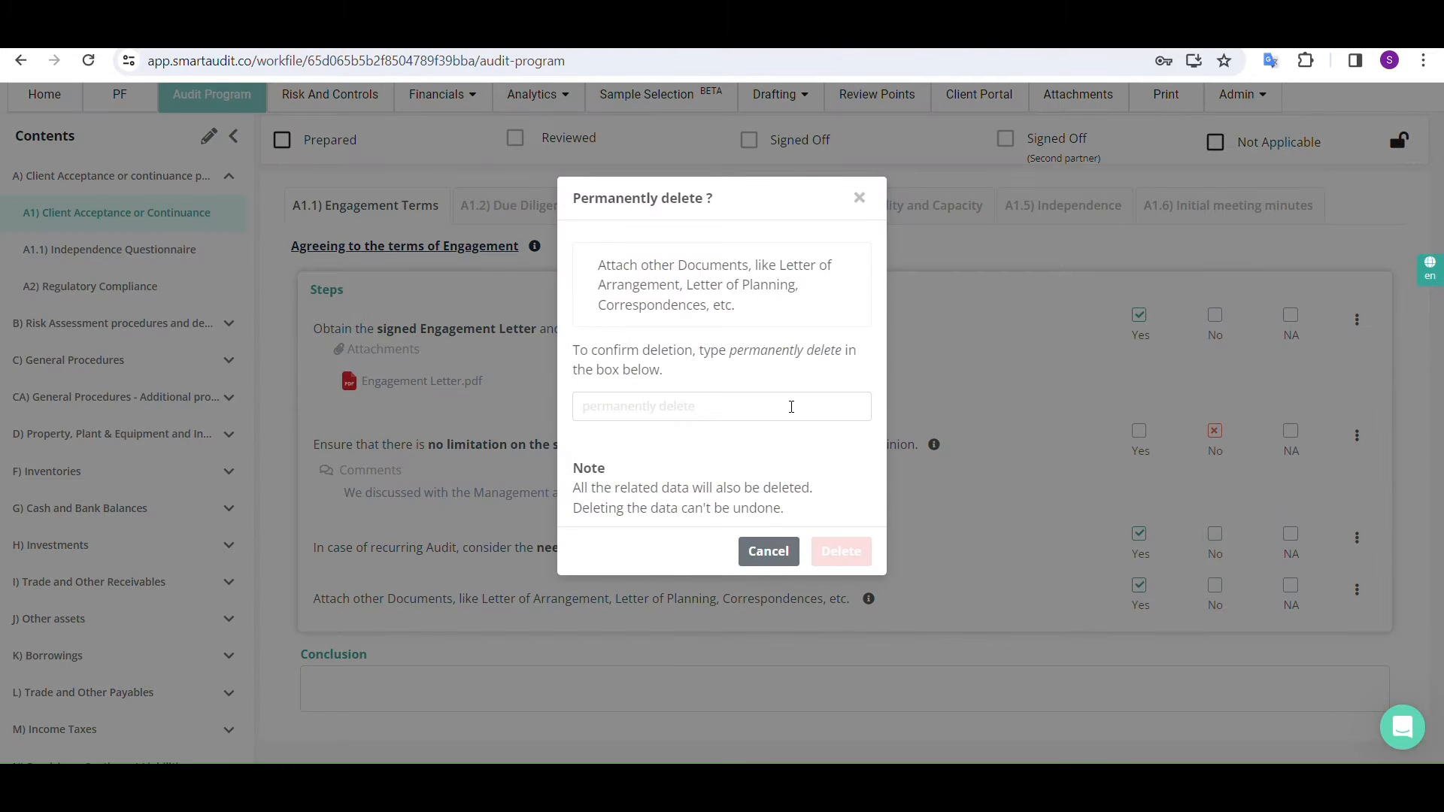
pyautogui.click(753, 401)
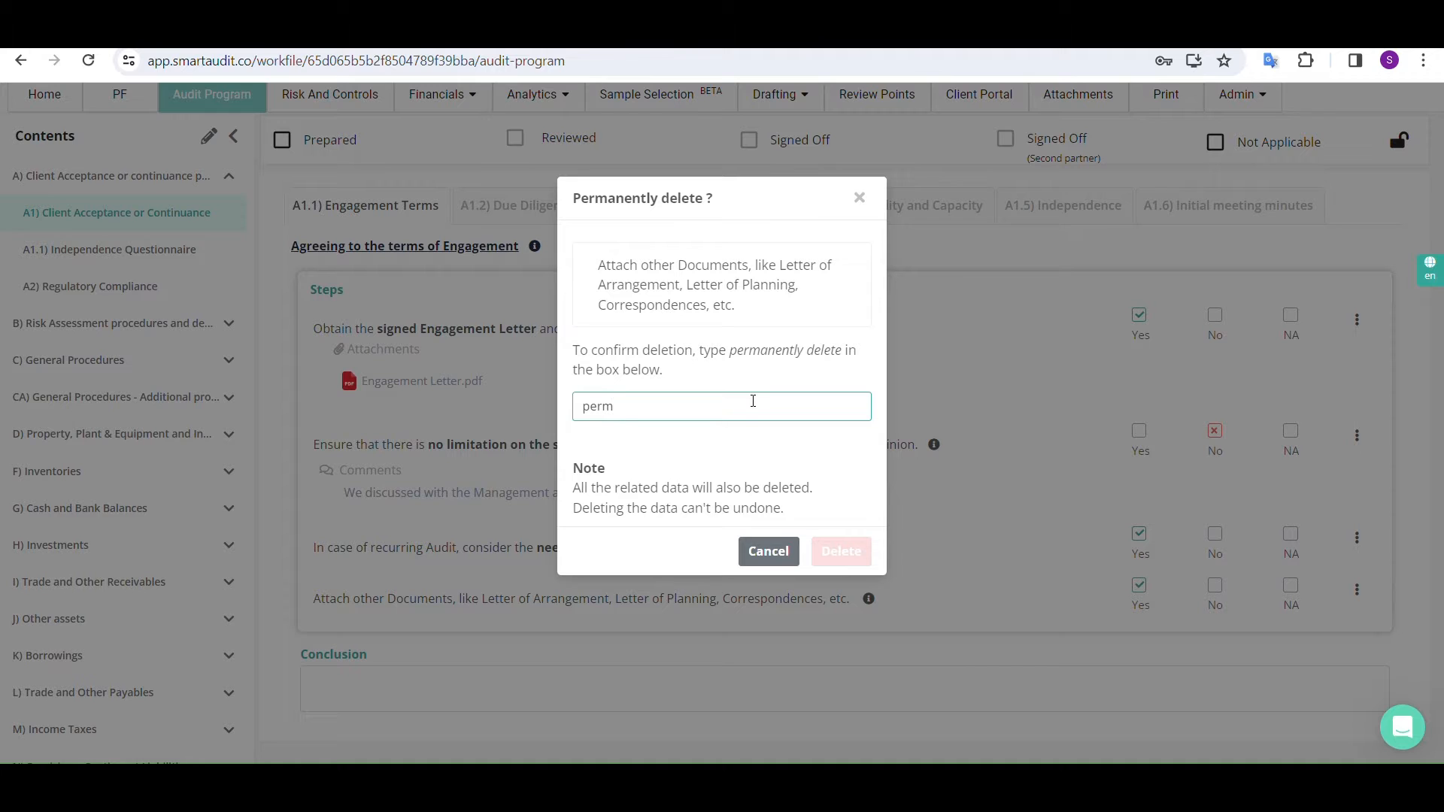
pyautogui.write('permanently delete')
pyautogui.click(824, 550)
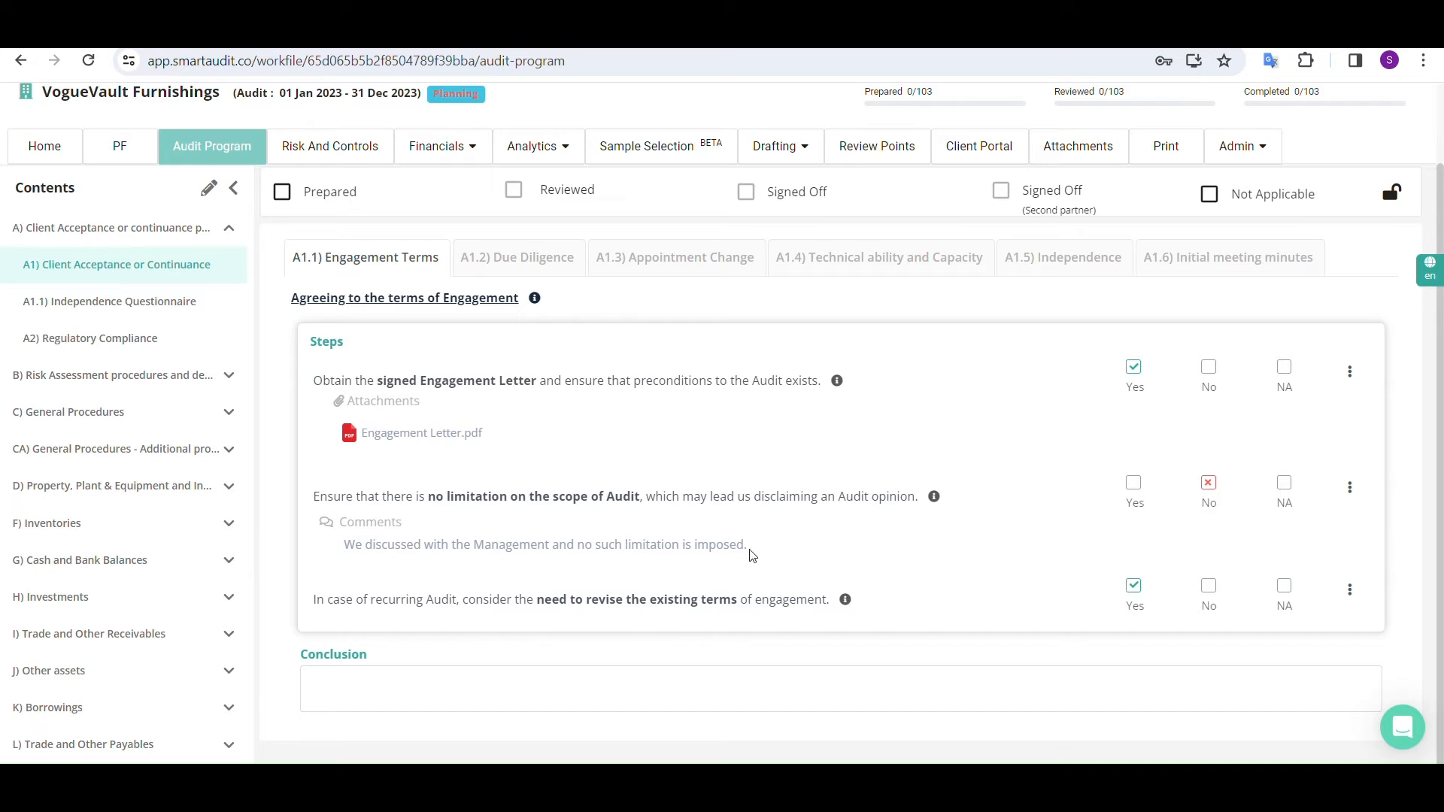
pyautogui.click(45, 148)
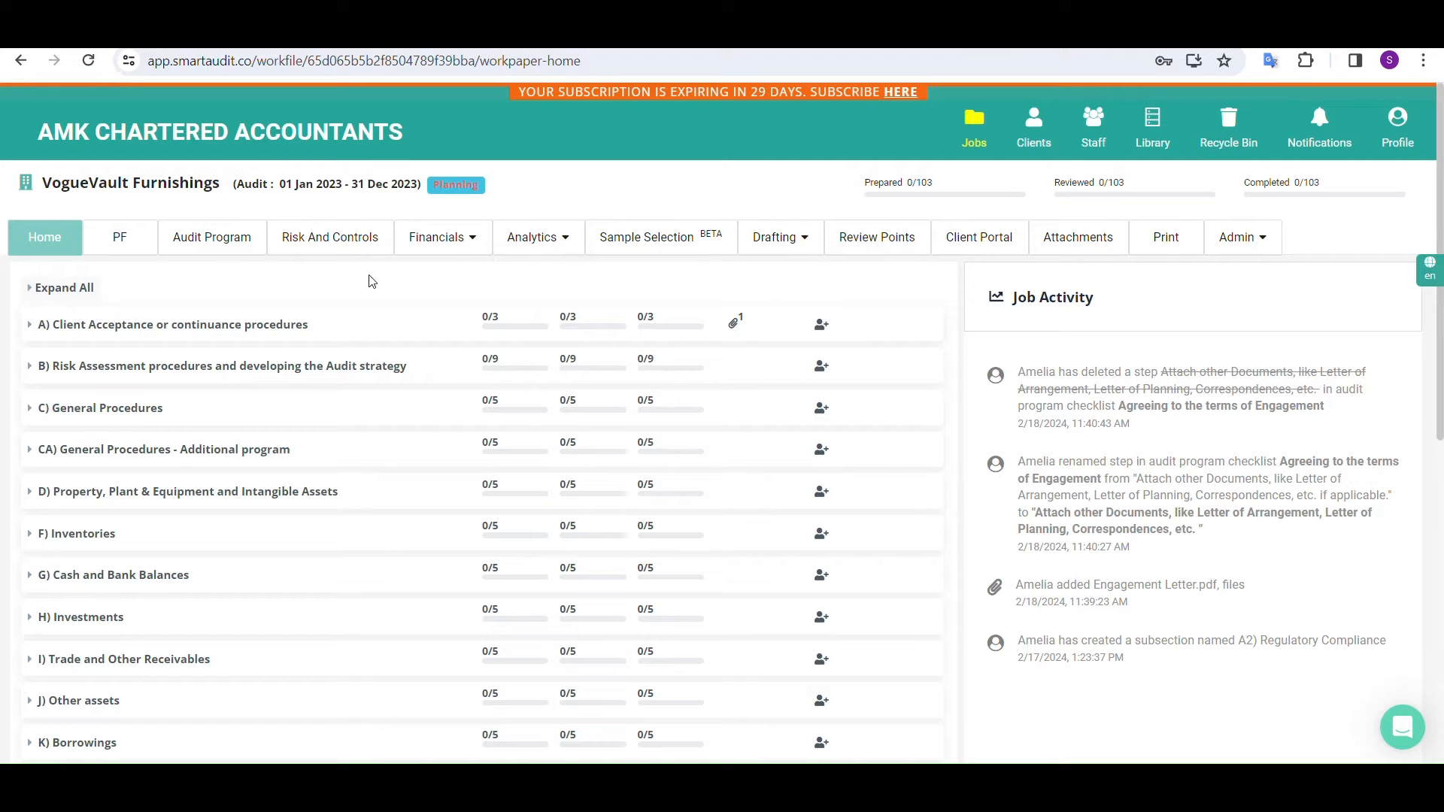
# In A1.2 Due Diligence of the audit program, rate the client risk High and answer No to updating the due diligence
pyautogui.click(231, 244)
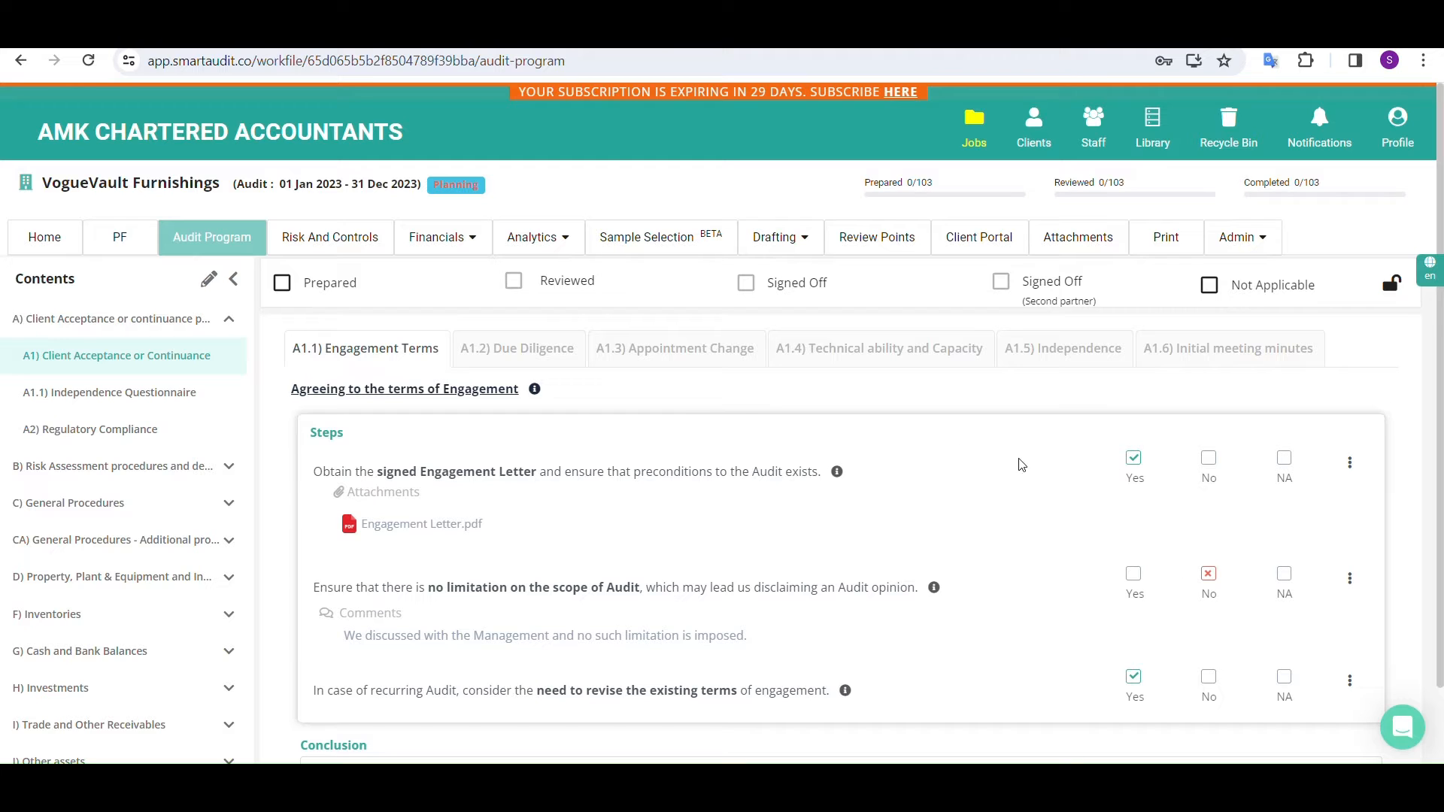
pyautogui.click(645, 373)
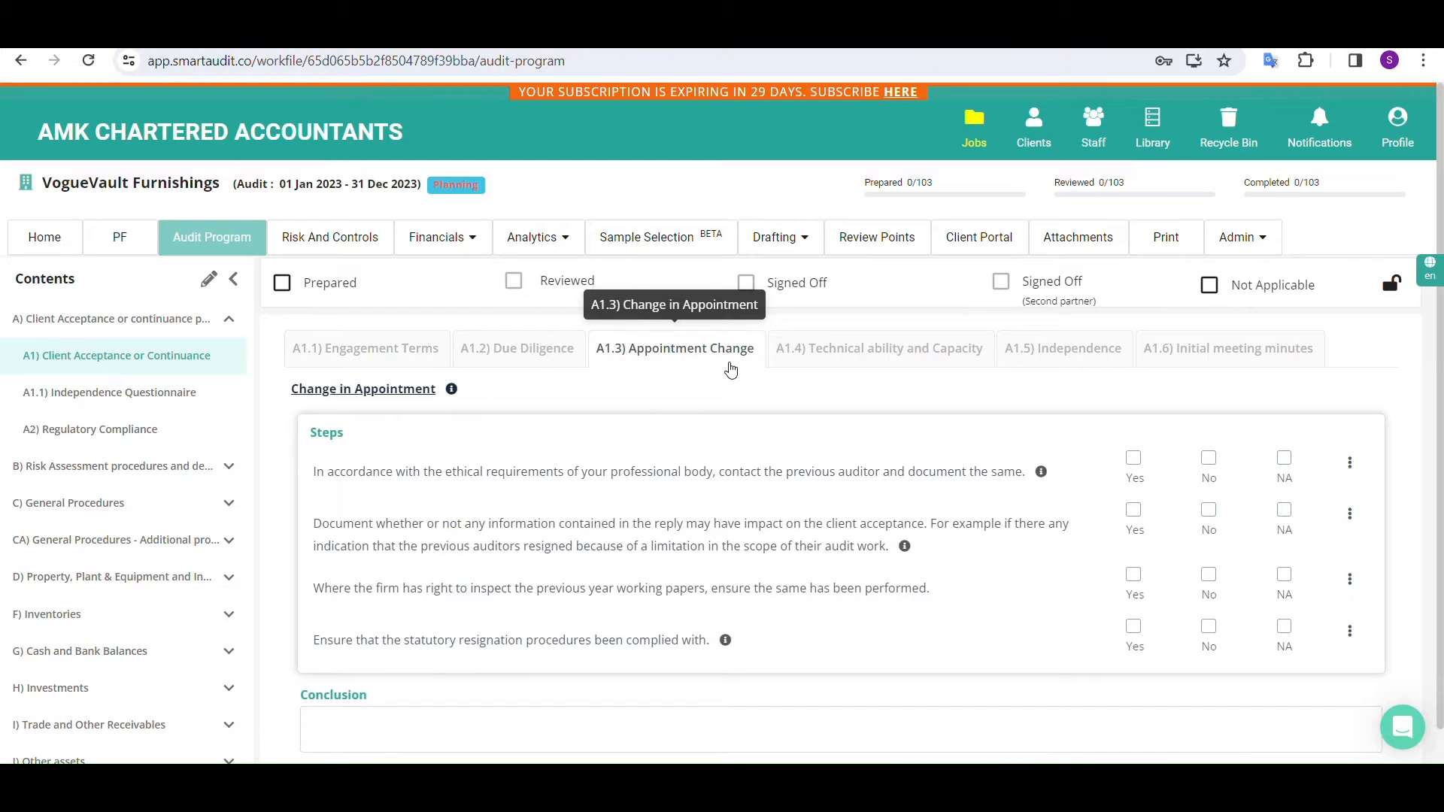
pyautogui.click(525, 366)
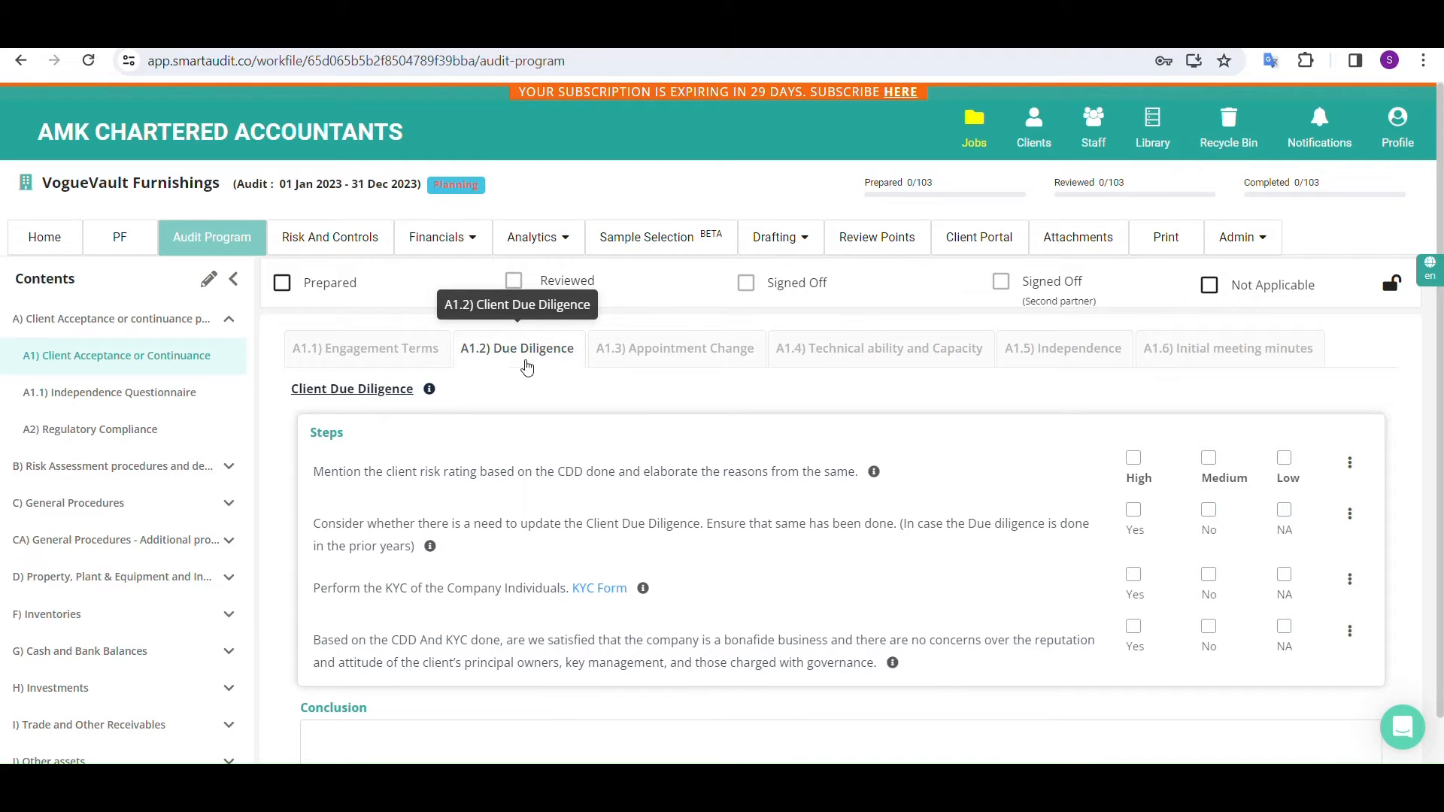
pyautogui.click(1133, 459)
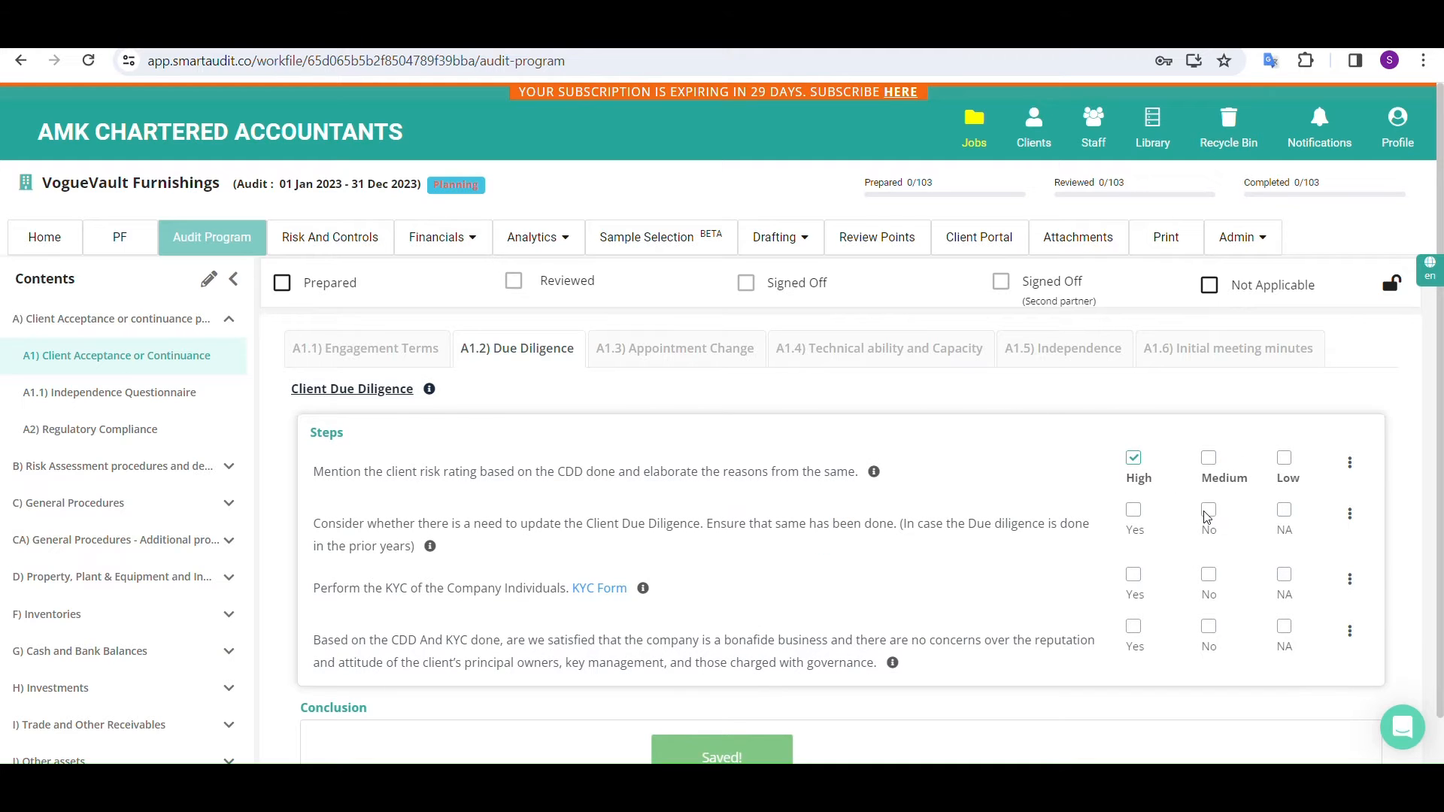
pyautogui.click(1208, 510)
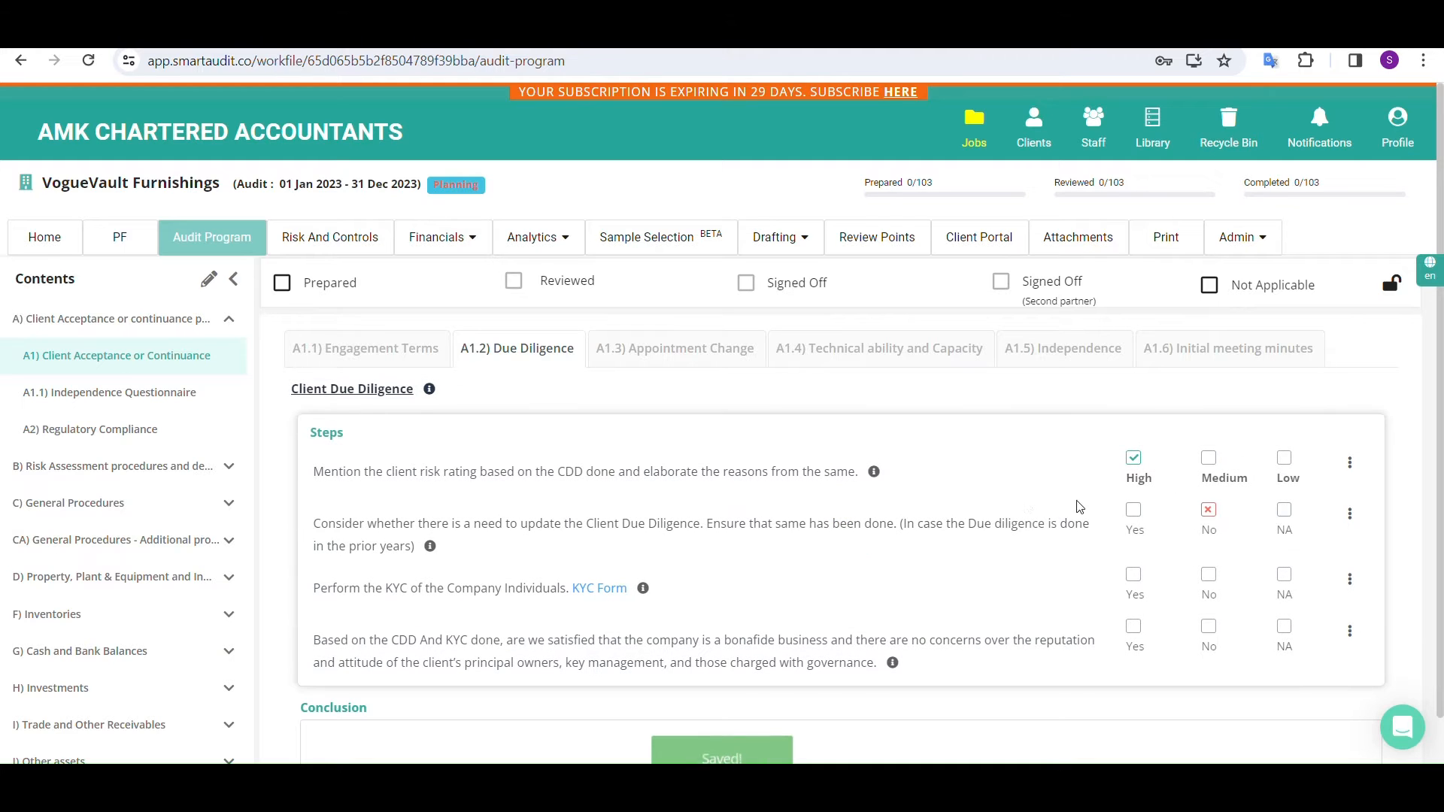
# Try to mark A1 as prepared, look at the flagged unanswered items, and answer Yes to the KYC step in A1.2
pyautogui.click(282, 285)
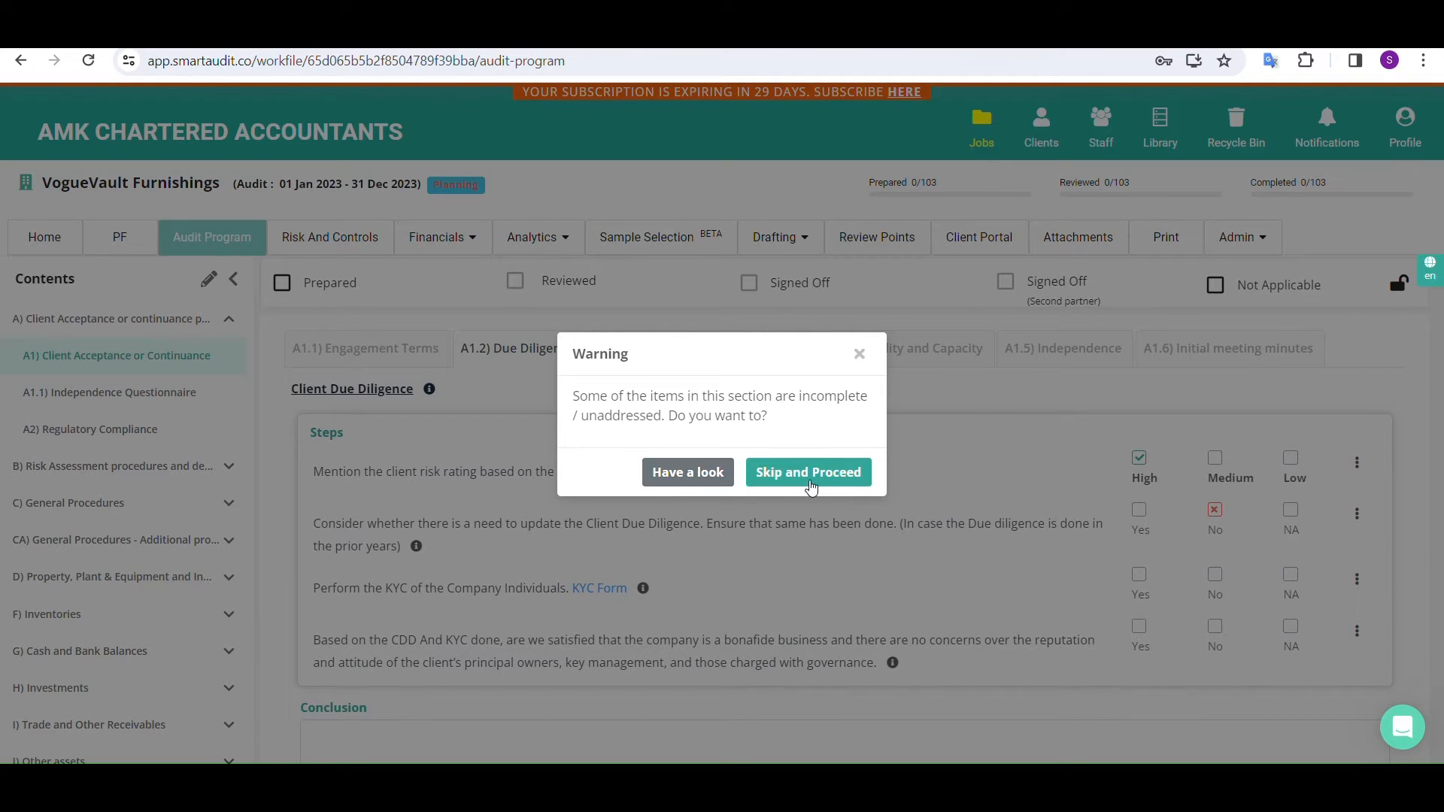
pyautogui.click(667, 478)
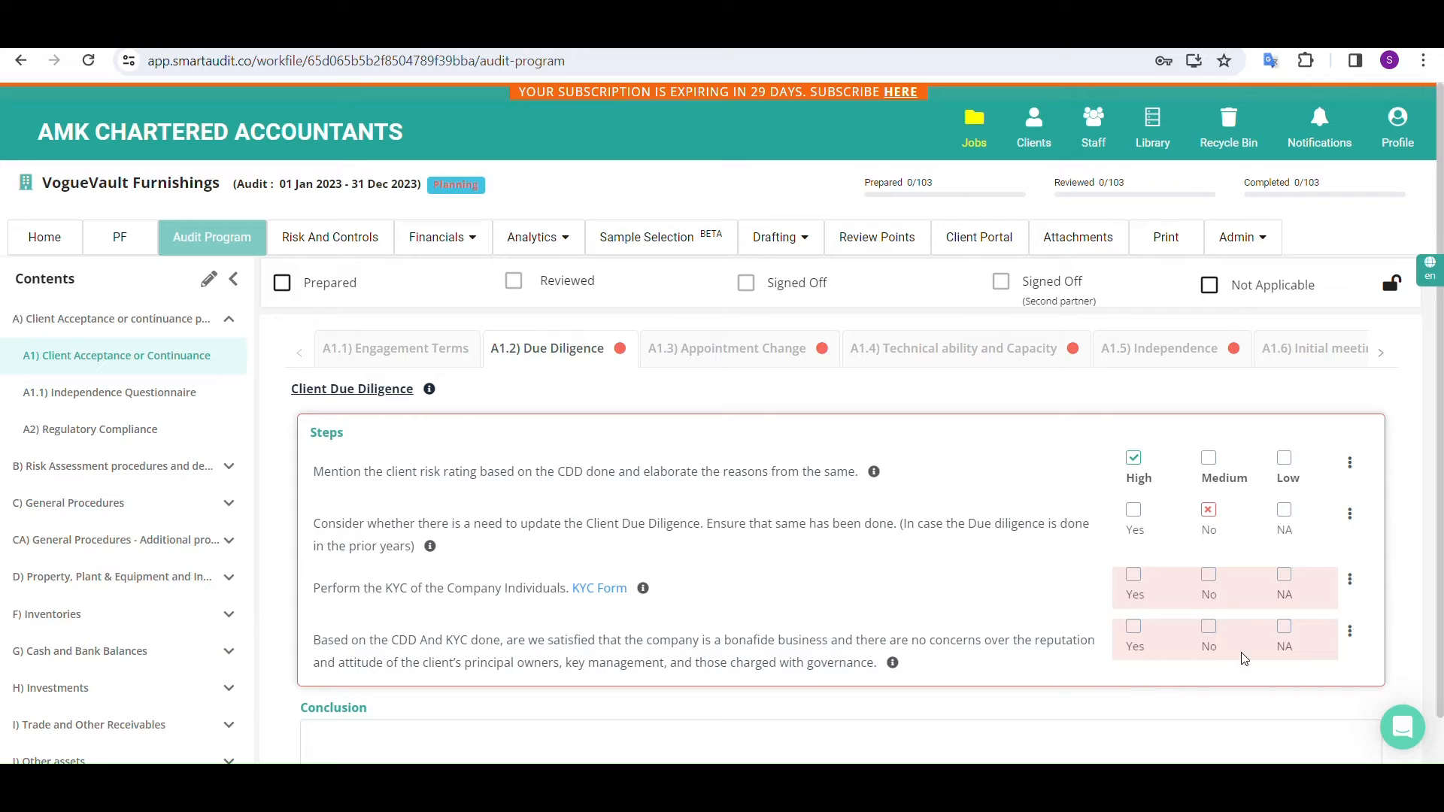
pyautogui.click(774, 369)
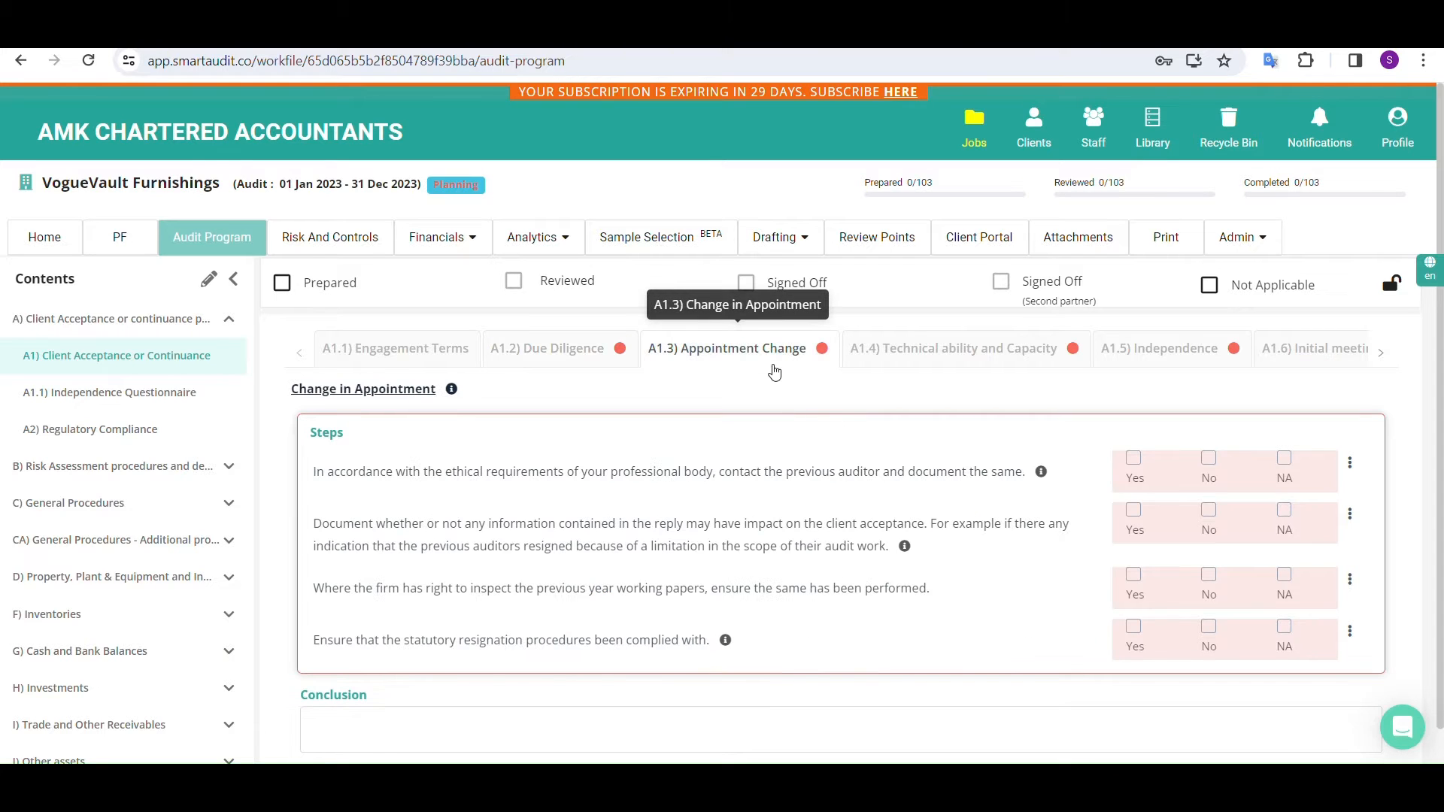
pyautogui.click(590, 372)
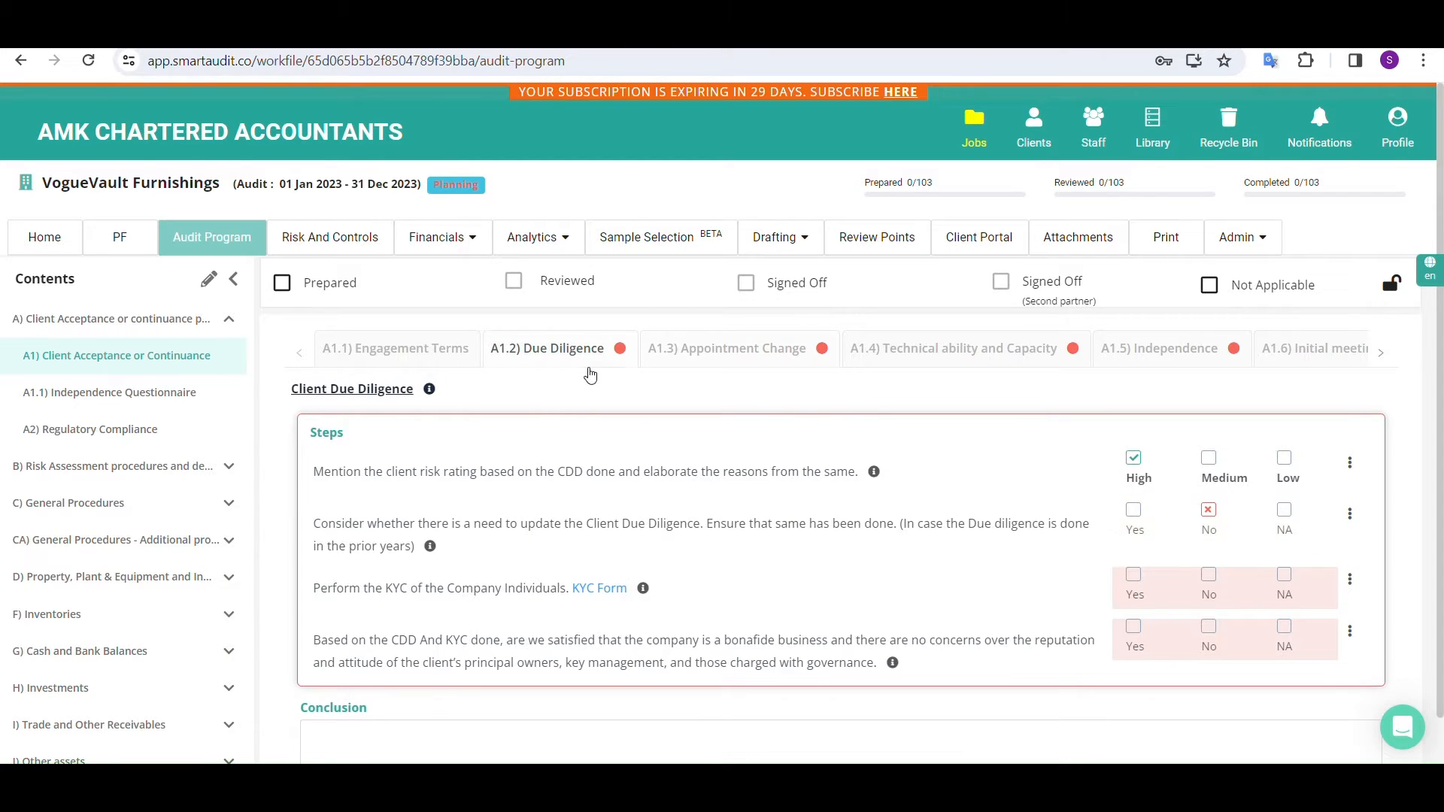
pyautogui.click(1136, 577)
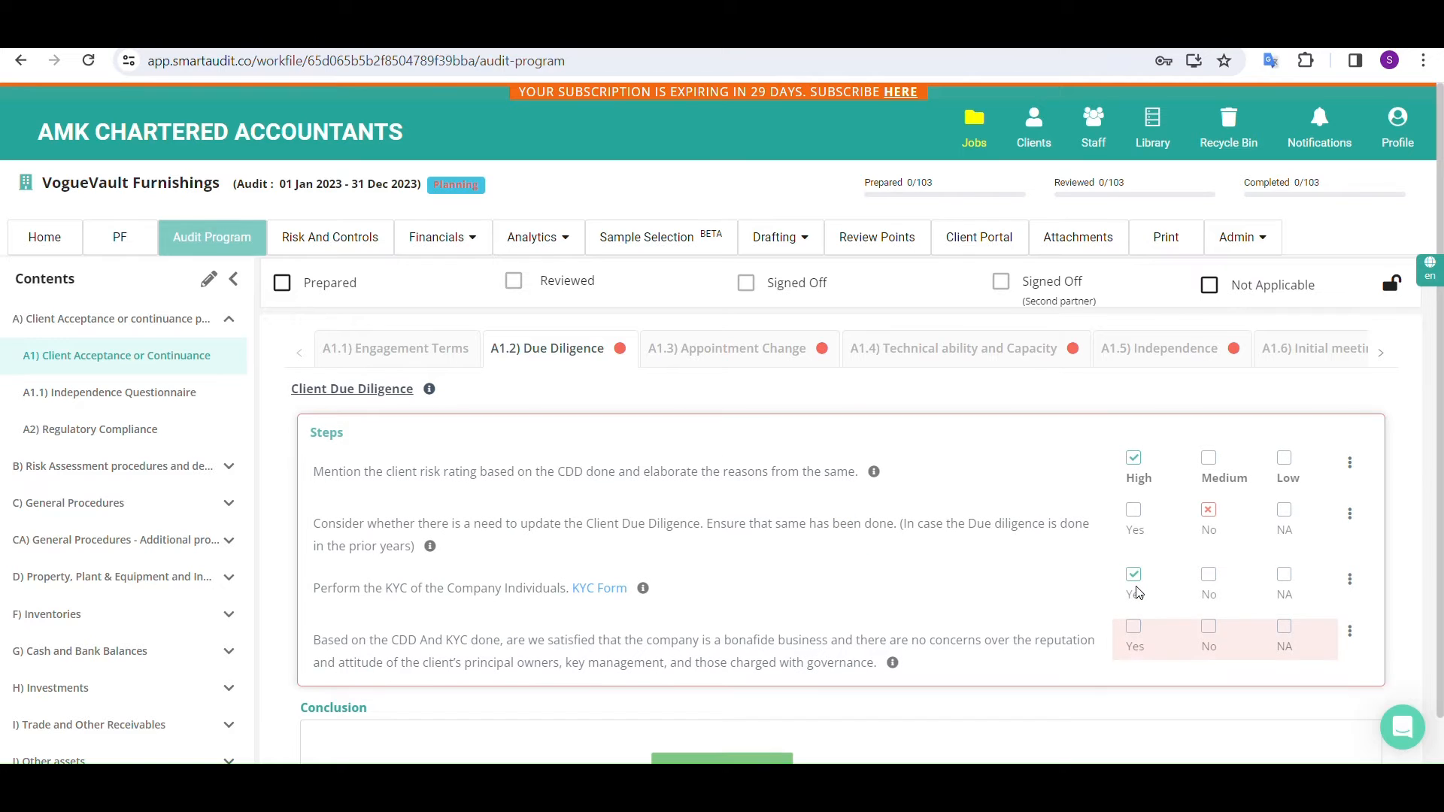
# Mark section A1 Client Acceptance or Continuance as prepared, skipping the incomplete items
pyautogui.click(276, 284)
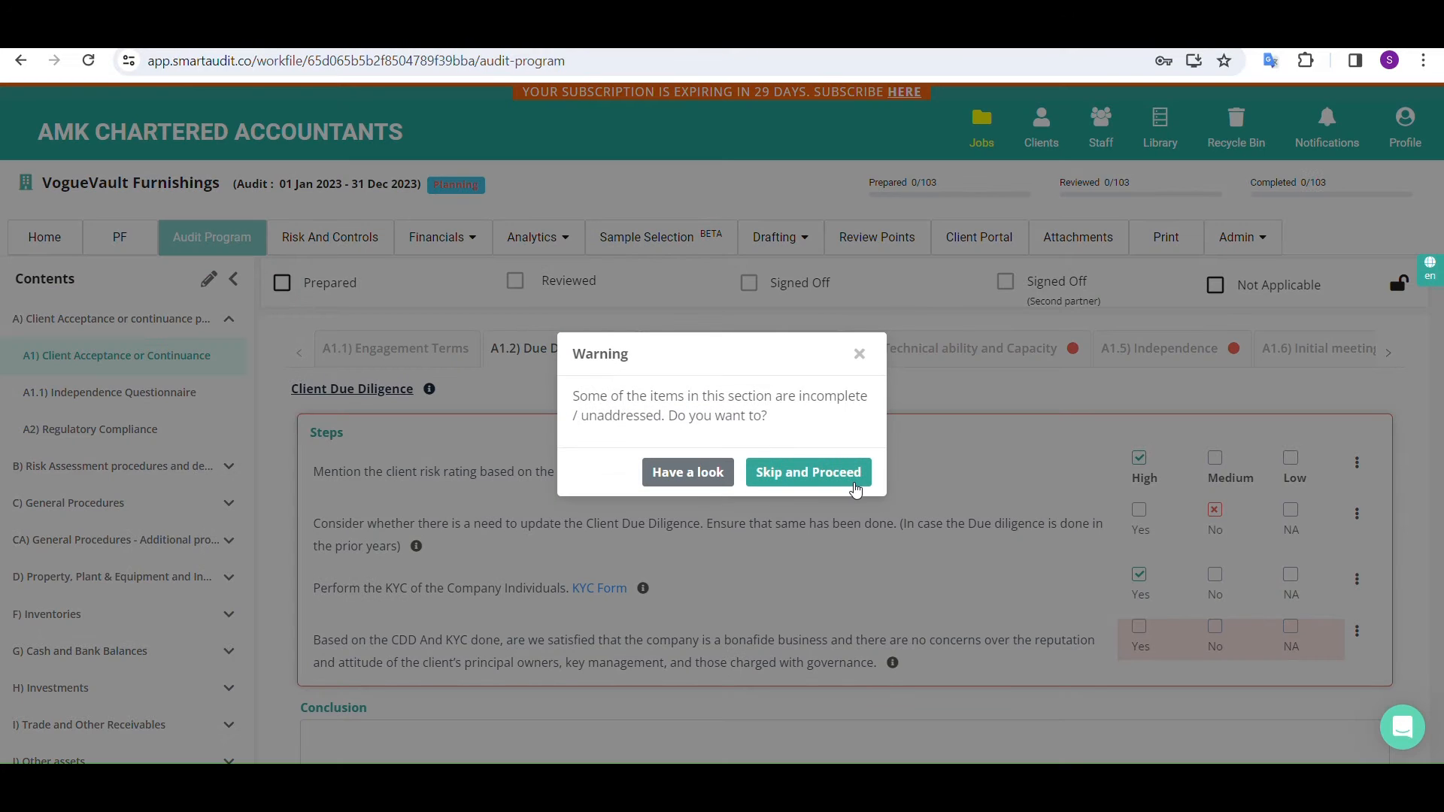
pyautogui.click(809, 473)
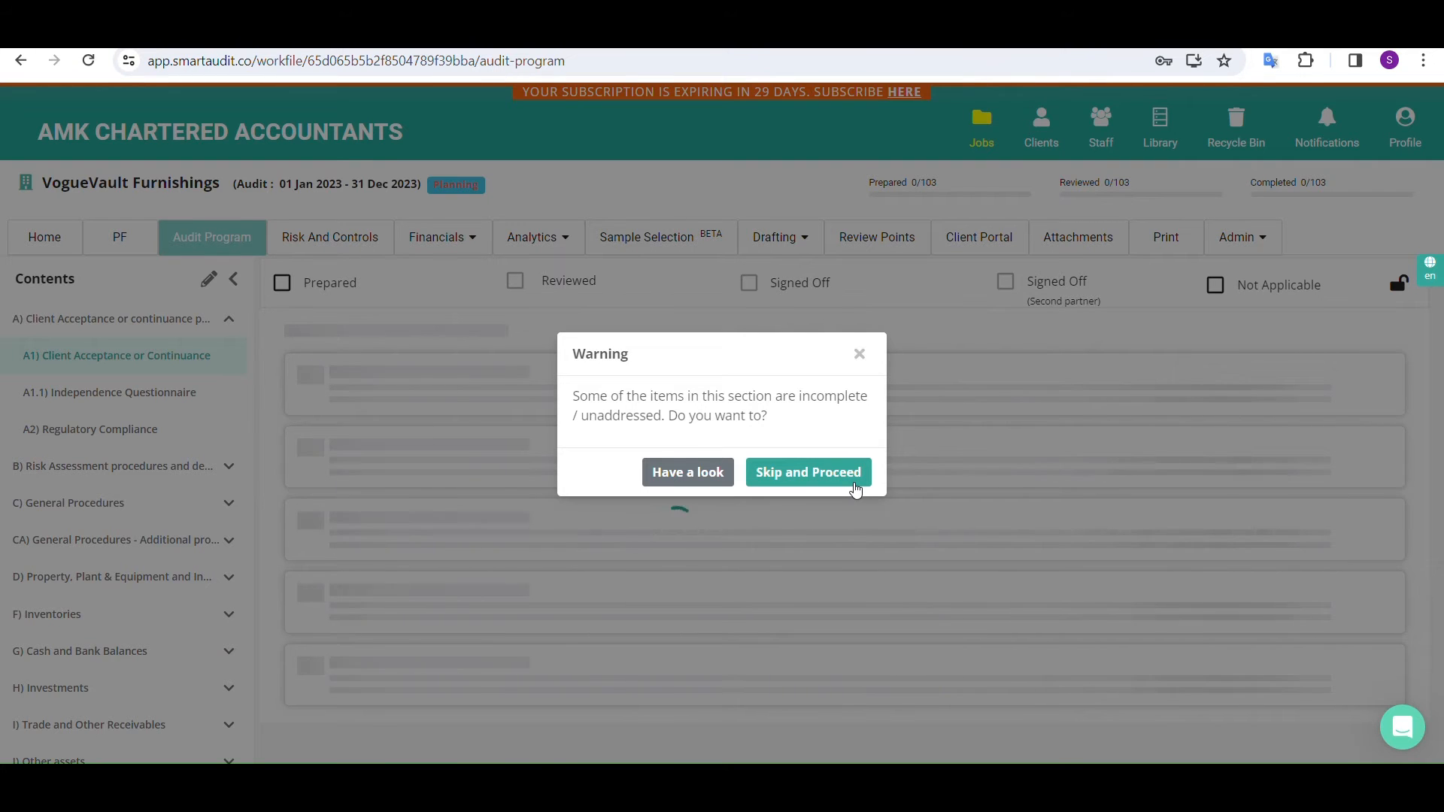
pyautogui.click(855, 489)
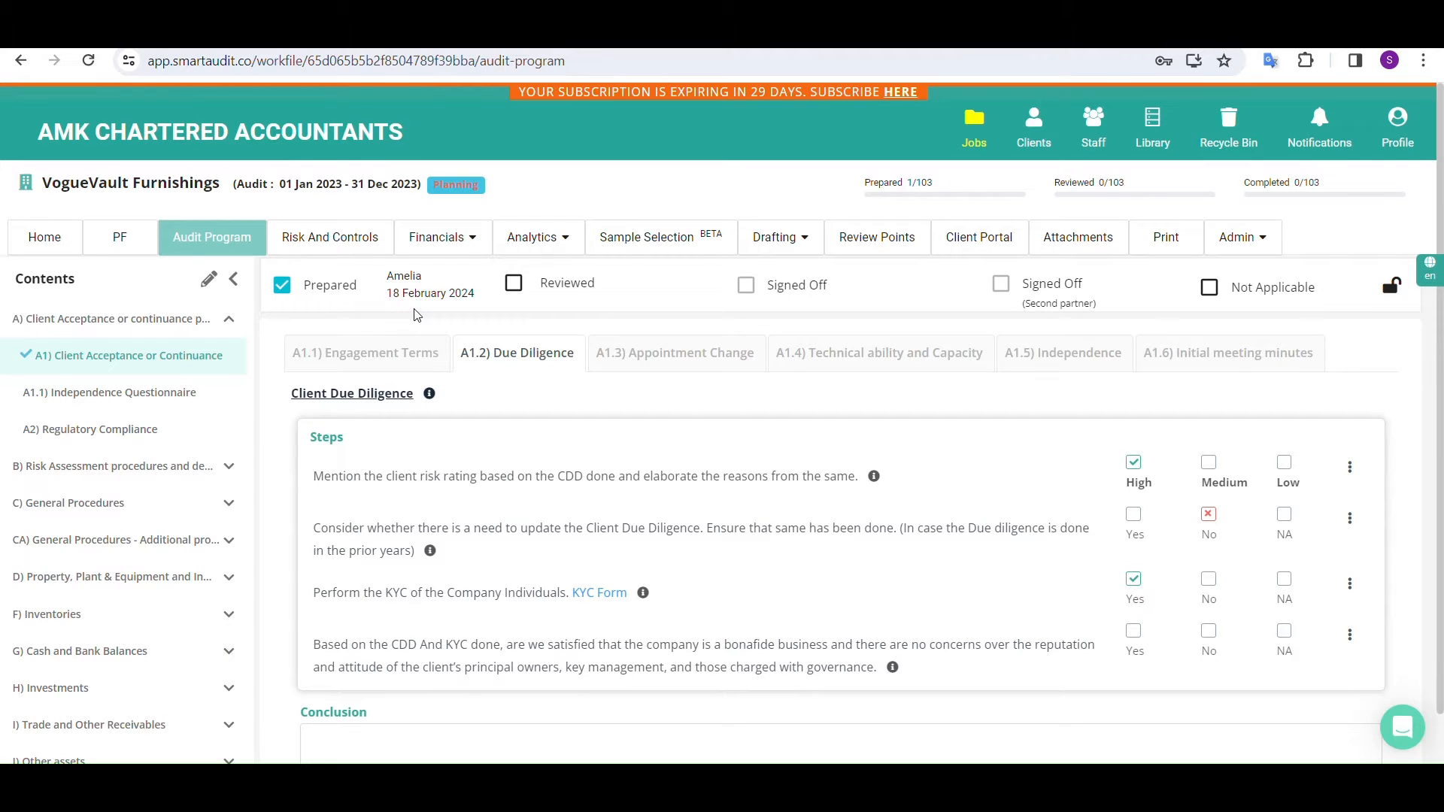
# Check the prepared status of the subsections under A) Client Acceptance or continuance procedures on the job's home page
pyautogui.click(50, 240)
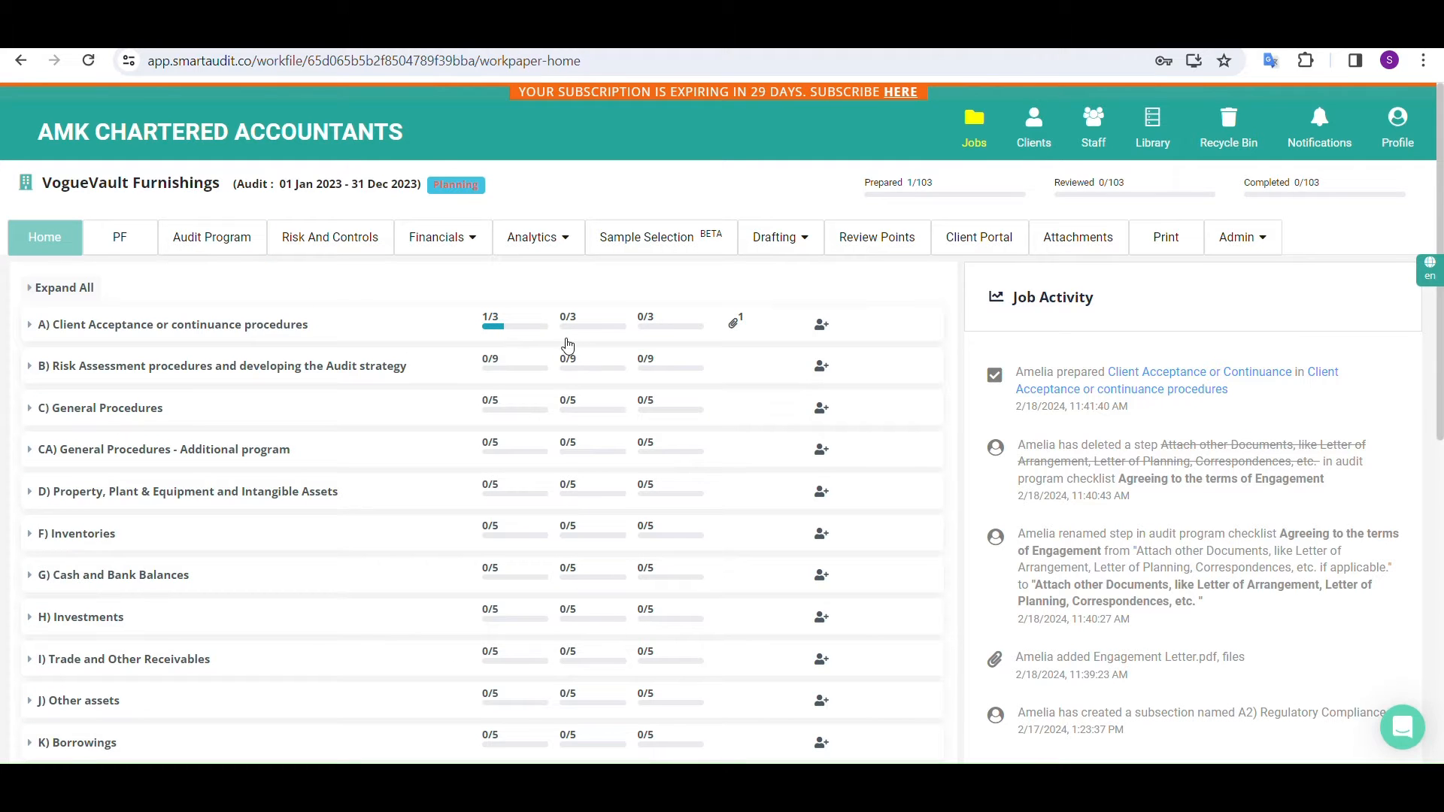
pyautogui.click(275, 324)
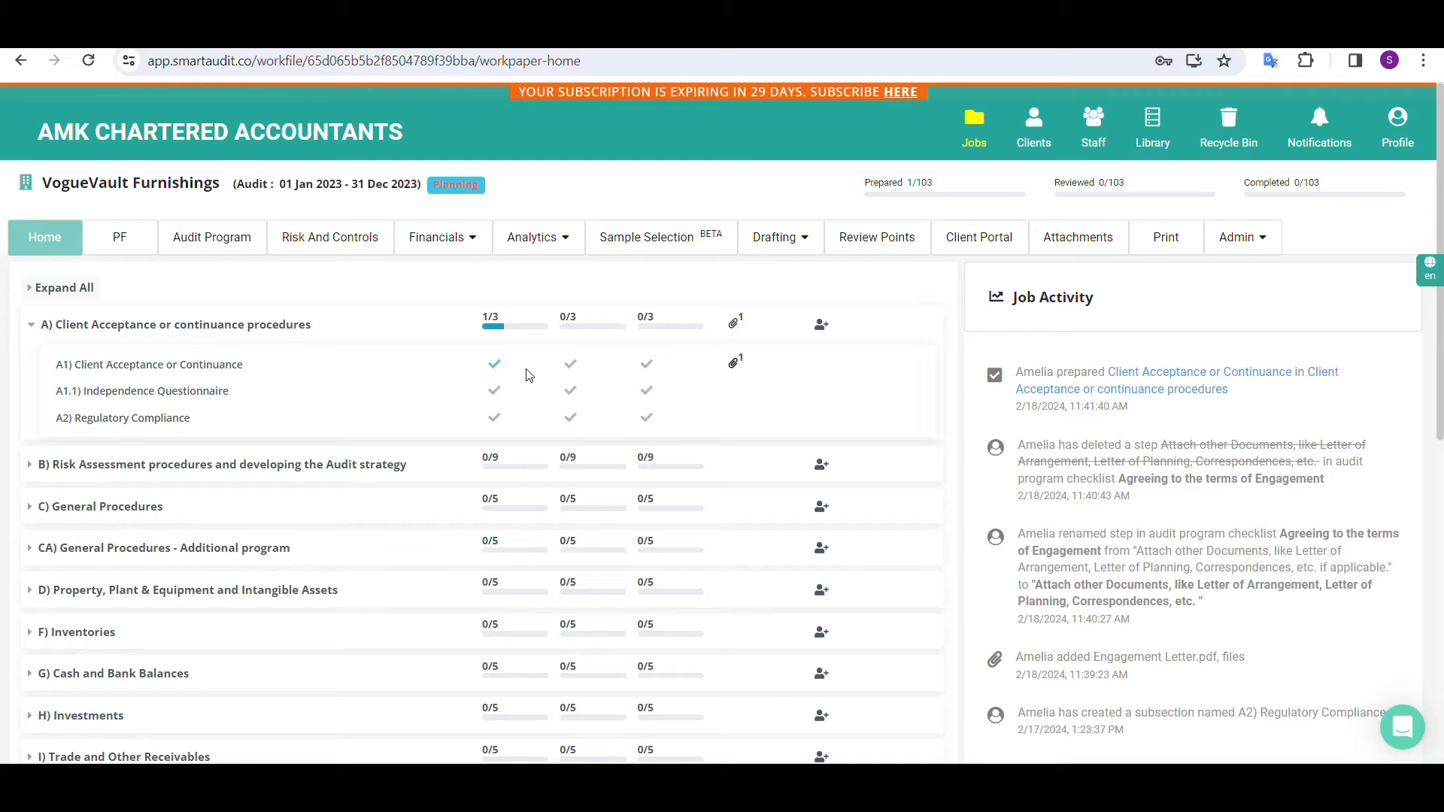
# Mark section A1 Client Acceptance or Continuance as reviewed, skipping the incomplete items
pyautogui.click(228, 366)
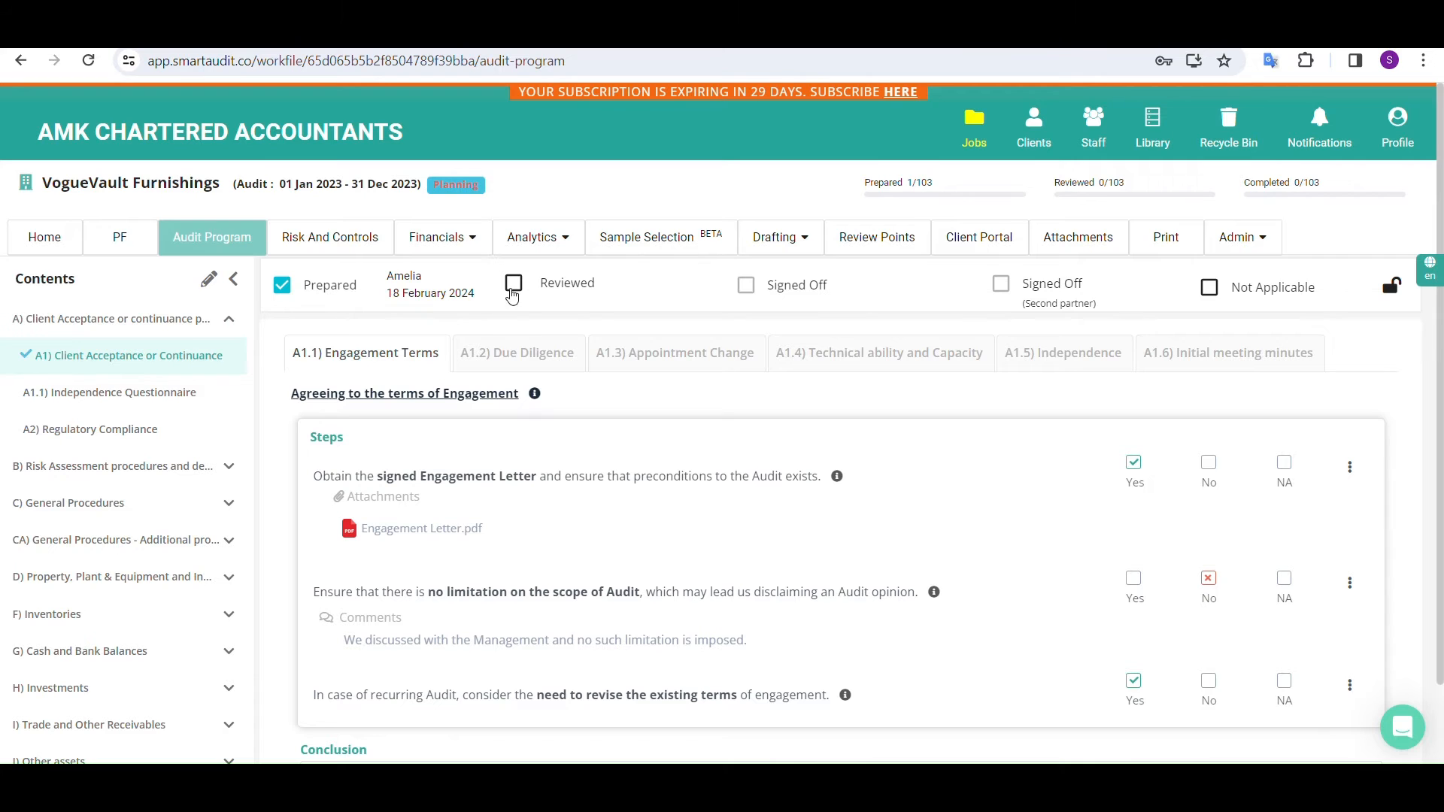
pyautogui.click(514, 285)
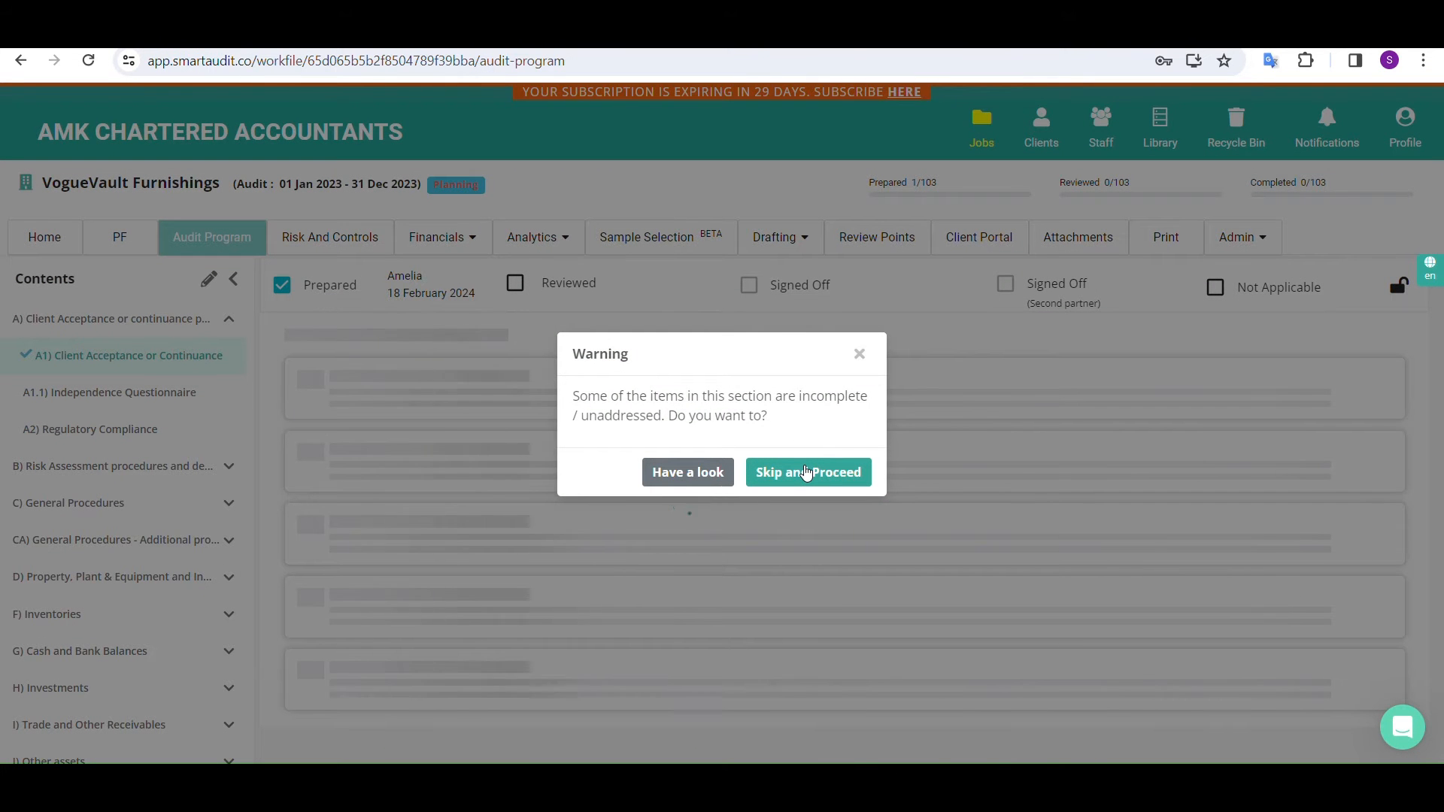
pyautogui.click(806, 472)
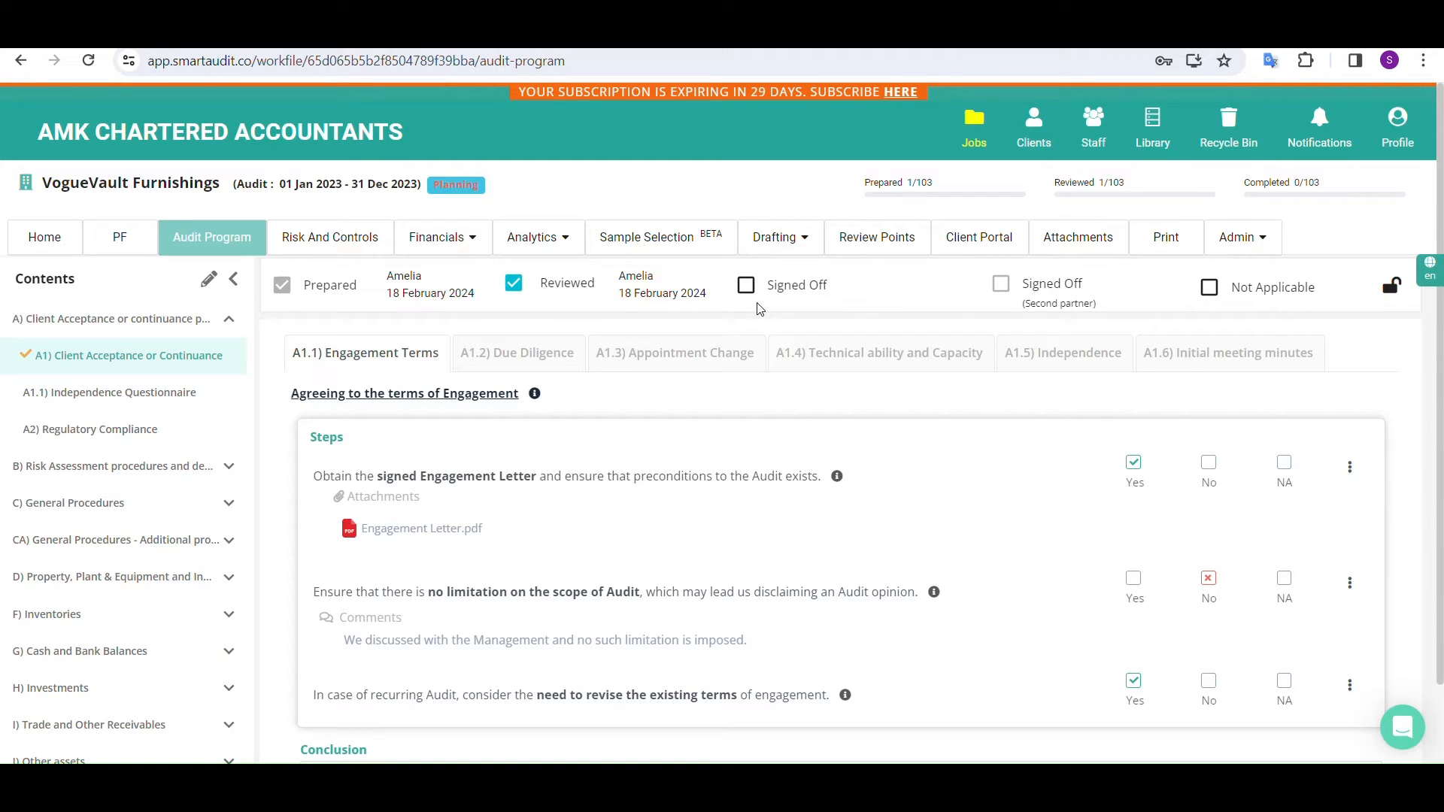
# Start a new review point on the signed Engagement Letter step in A1.1, described as "The engagement letter need to be signed by both directors."
pyautogui.click(1348, 471)
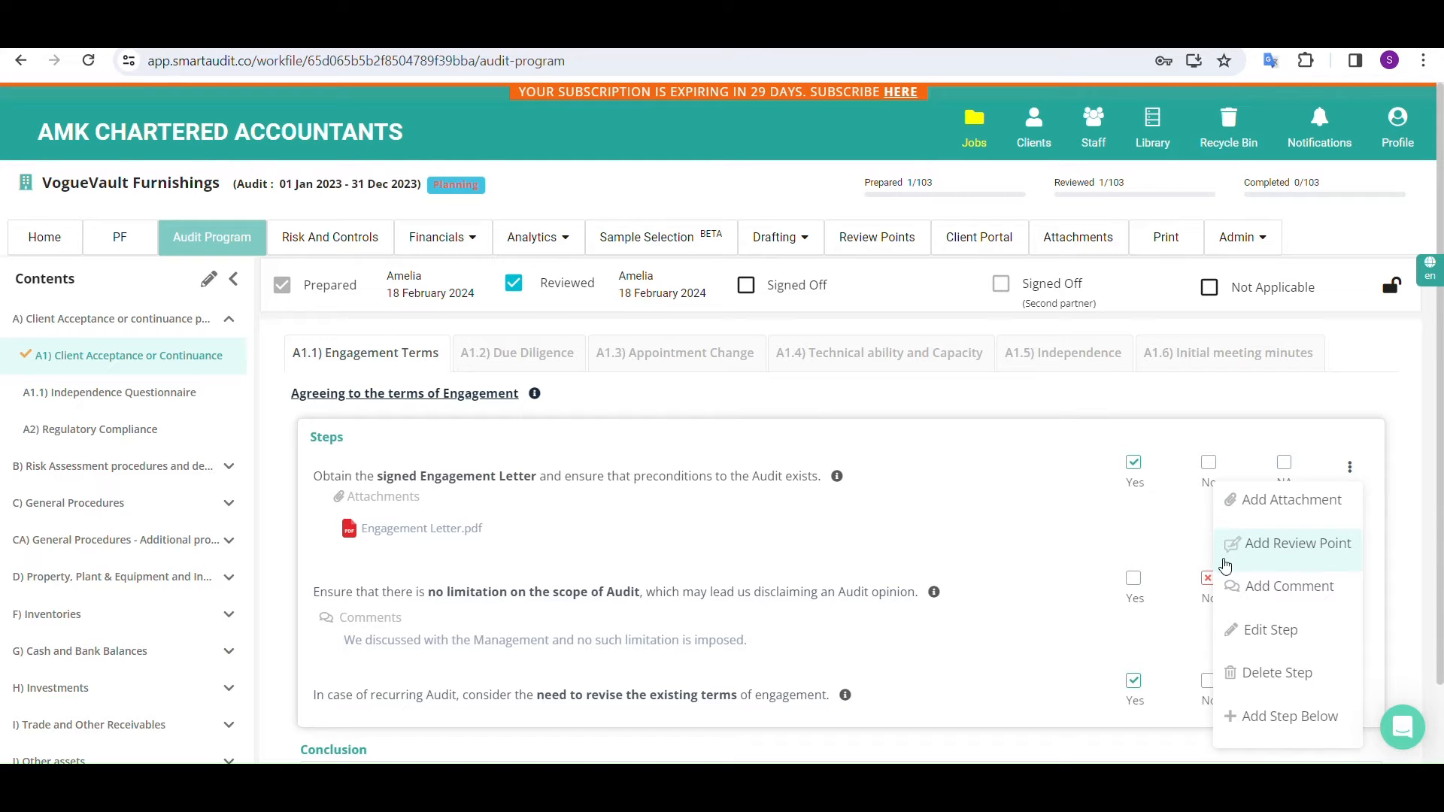
pyautogui.click(1290, 554)
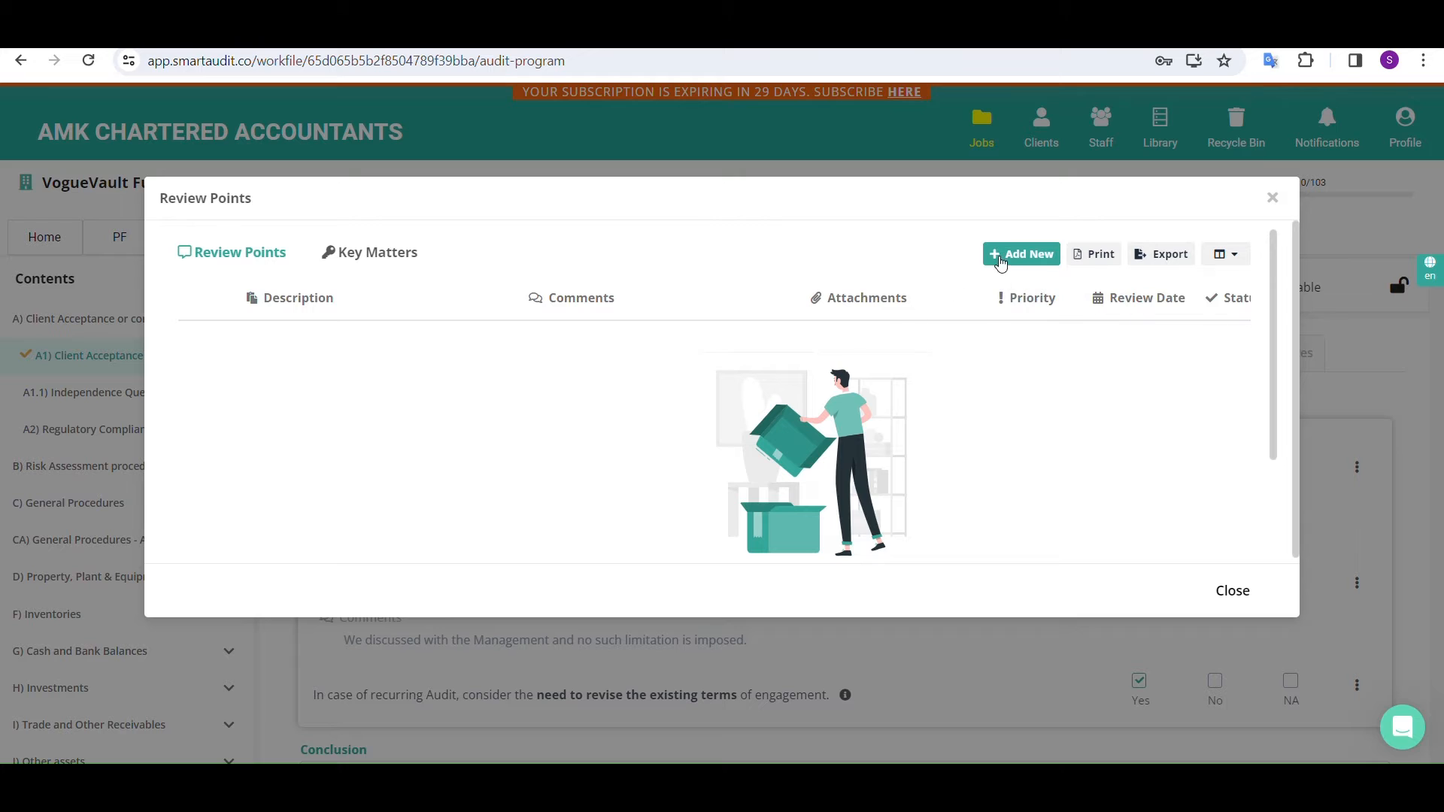
pyautogui.click(1012, 261)
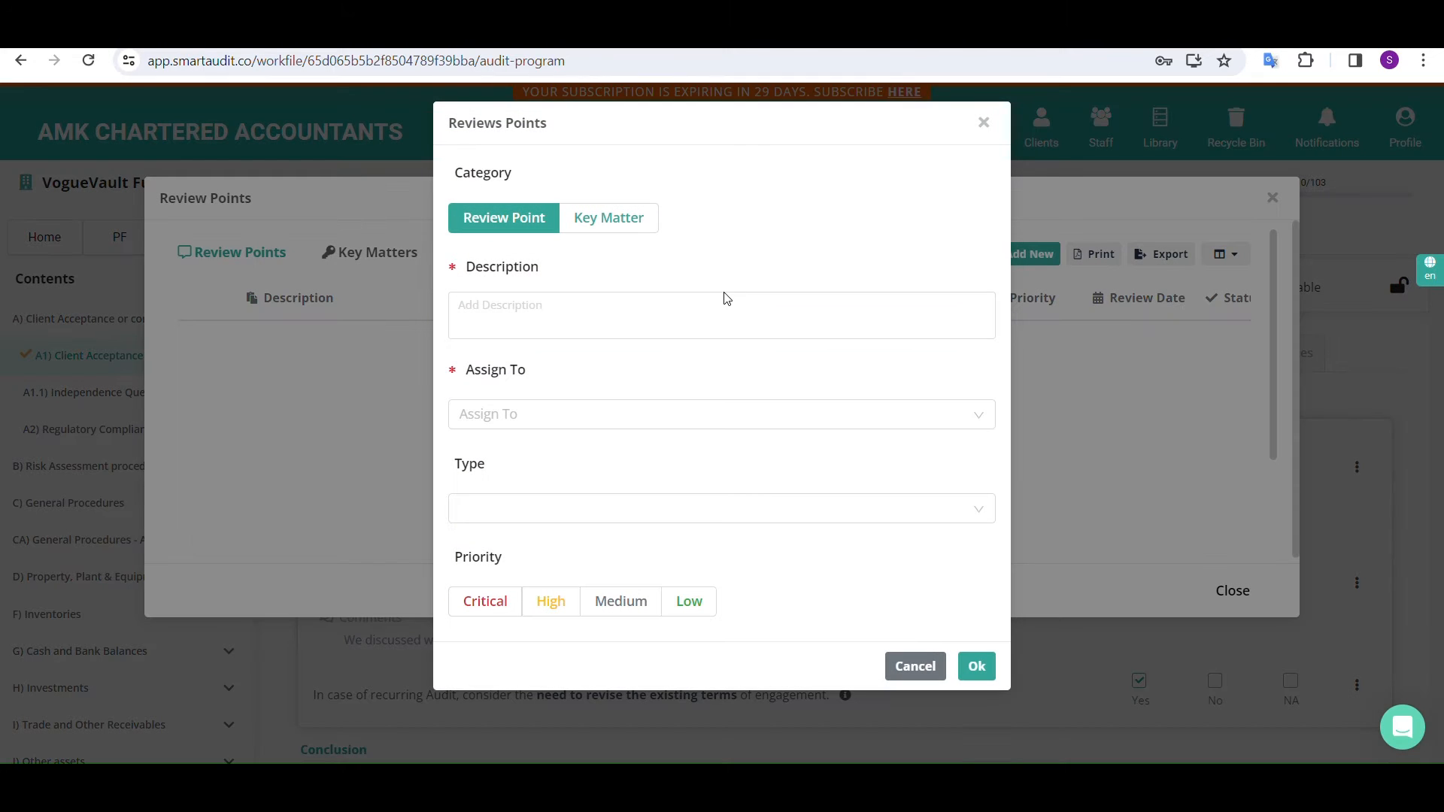
pyautogui.click(667, 316)
pyautogui.write('The')
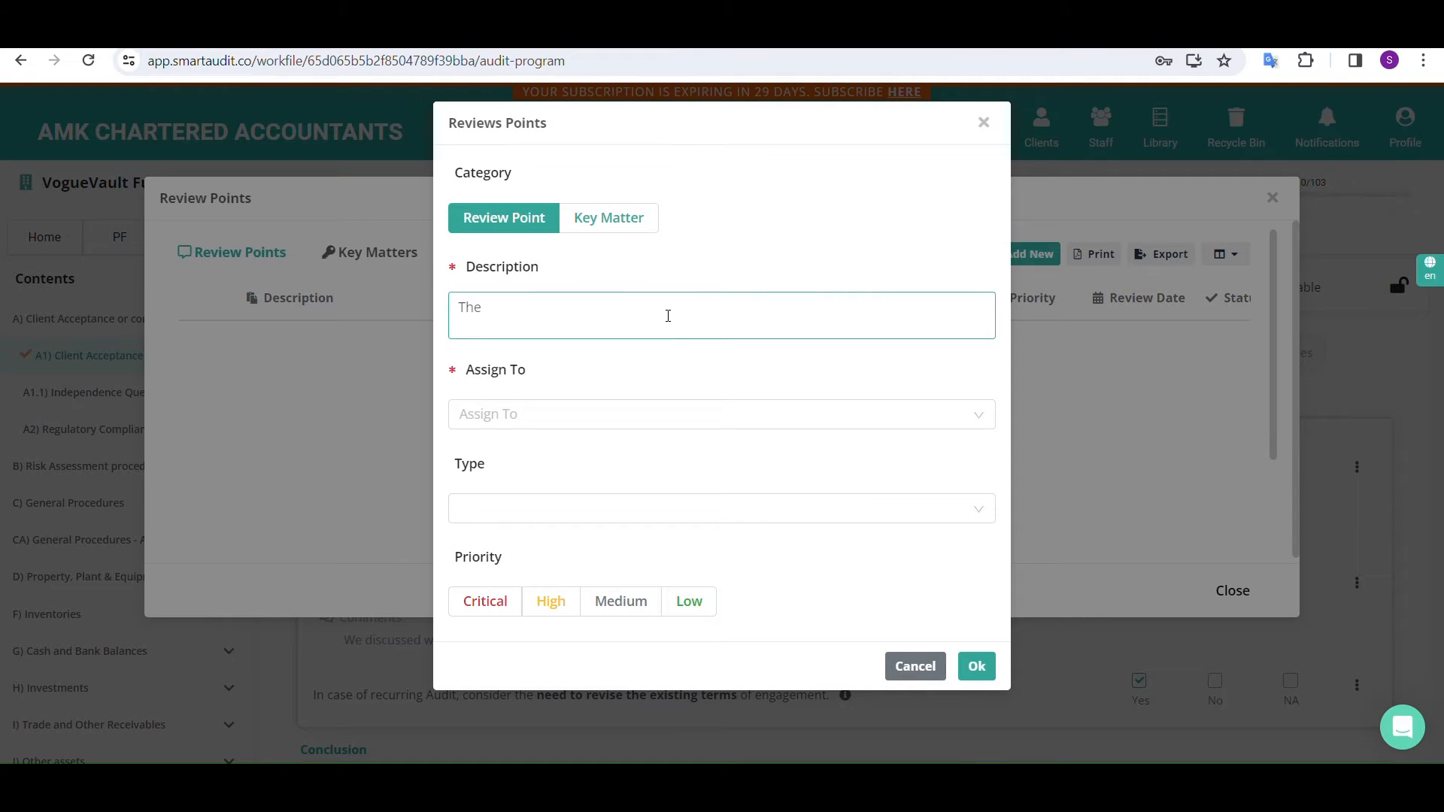
pyautogui.write(' si')
pyautogui.write('gagem')
pyautogui.write('ent letter need to be si')
pyautogui.write('gned by both directors.')
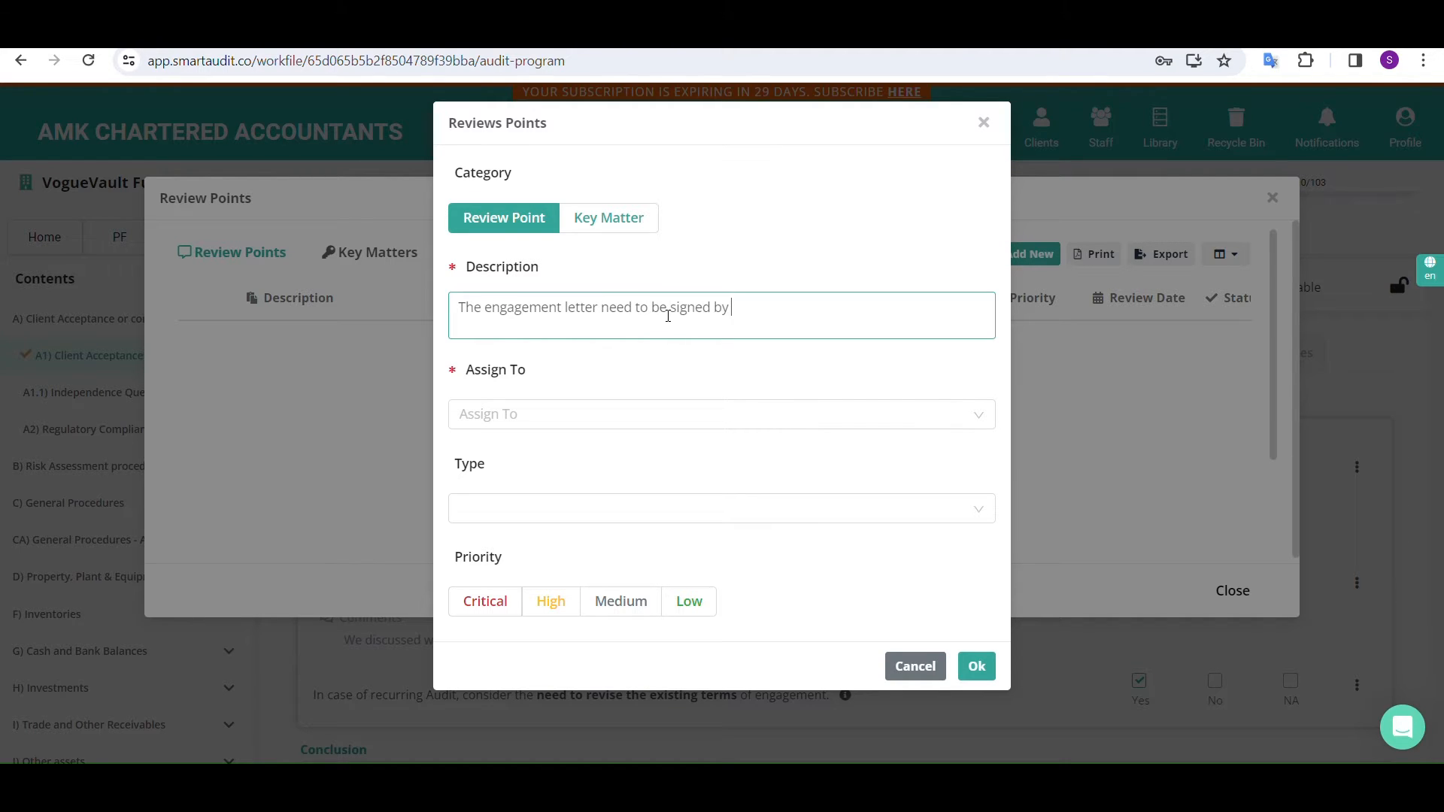
# Assign the review point to a staff member with Medium priority, save it and close the review points list
pyautogui.click(619, 414)
pyautogui.click(564, 479)
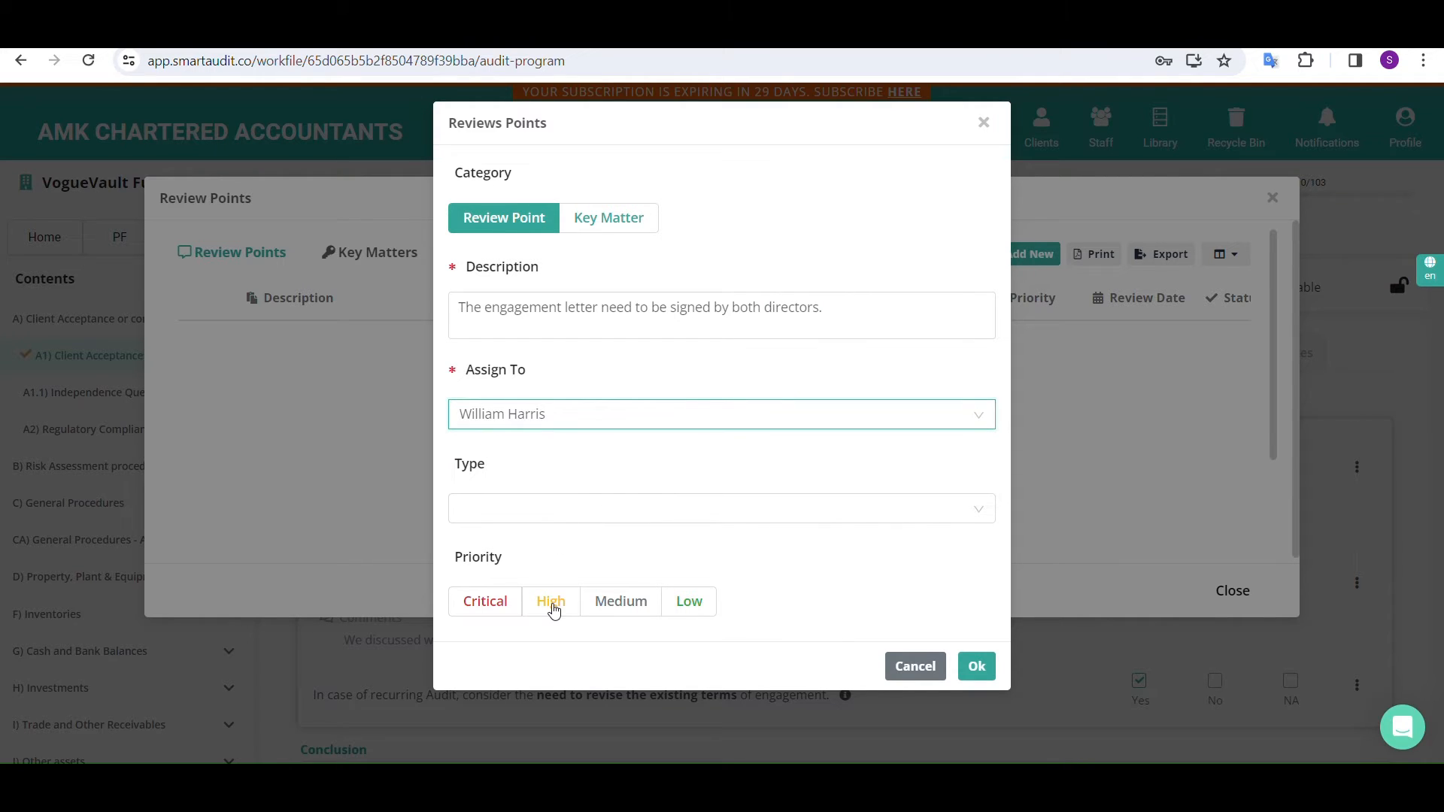
pyautogui.click(648, 611)
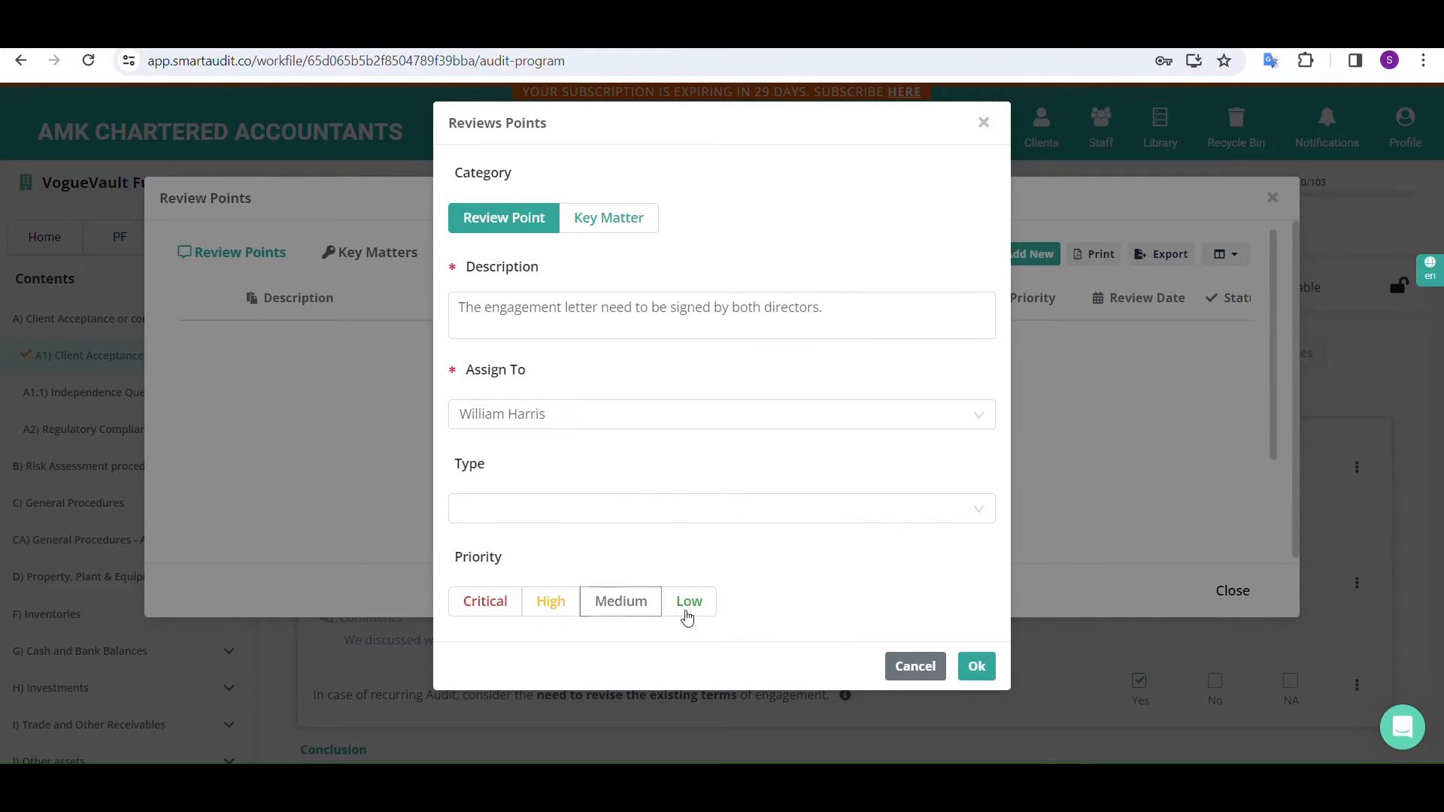
pyautogui.click(986, 679)
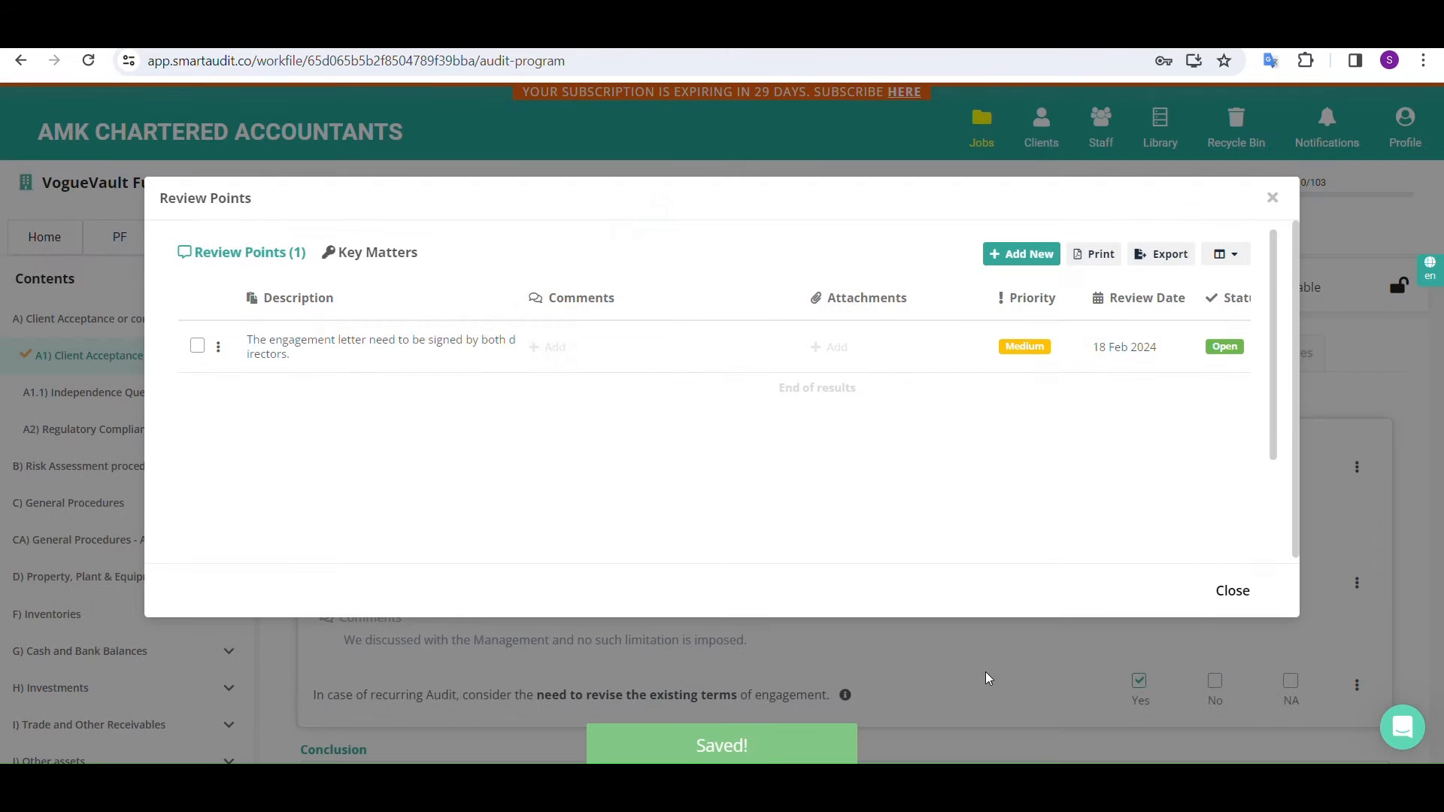
pyautogui.click(1237, 597)
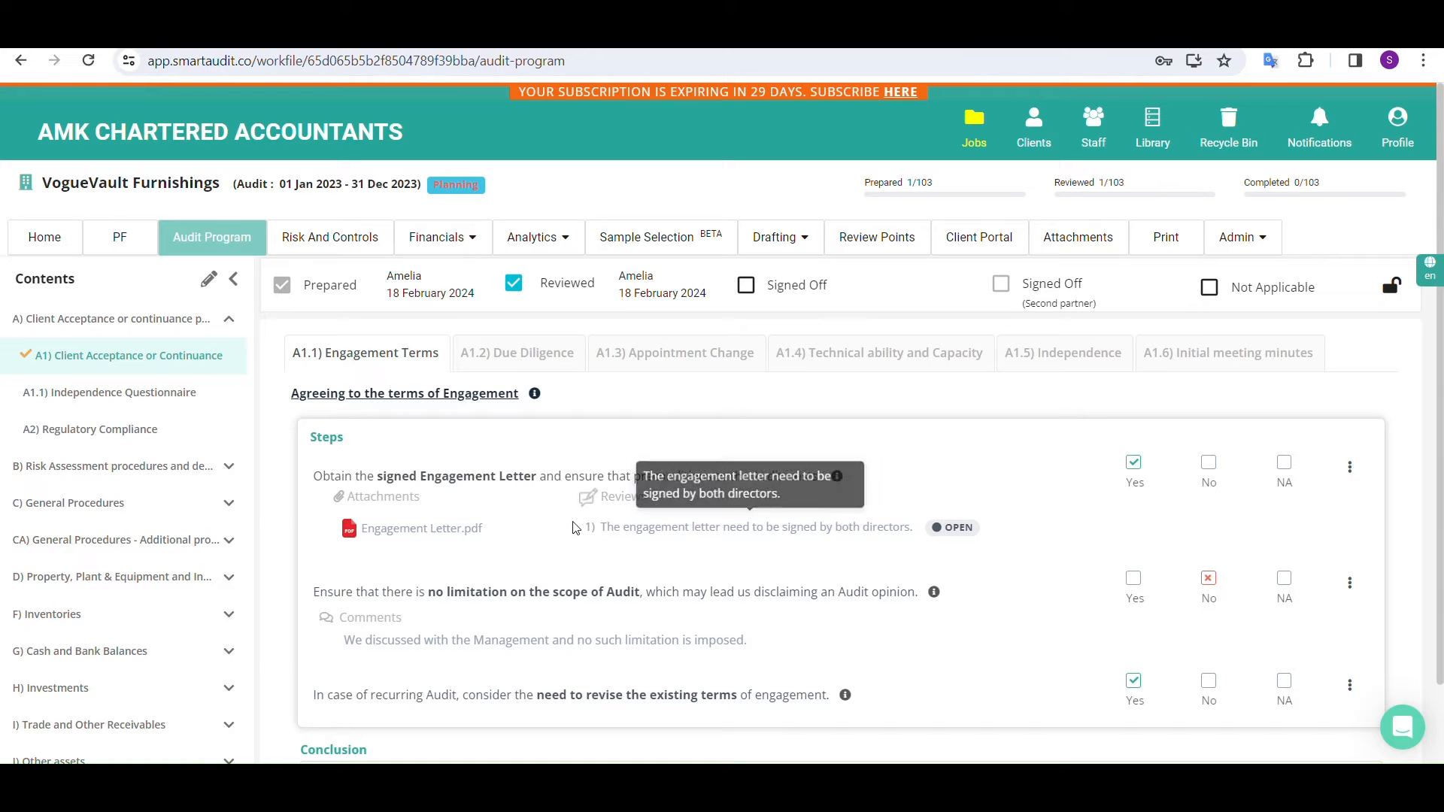
# Look up the engagement letter review point in the job's review points list and follow its A1.1 section link
pyautogui.click(168, 462)
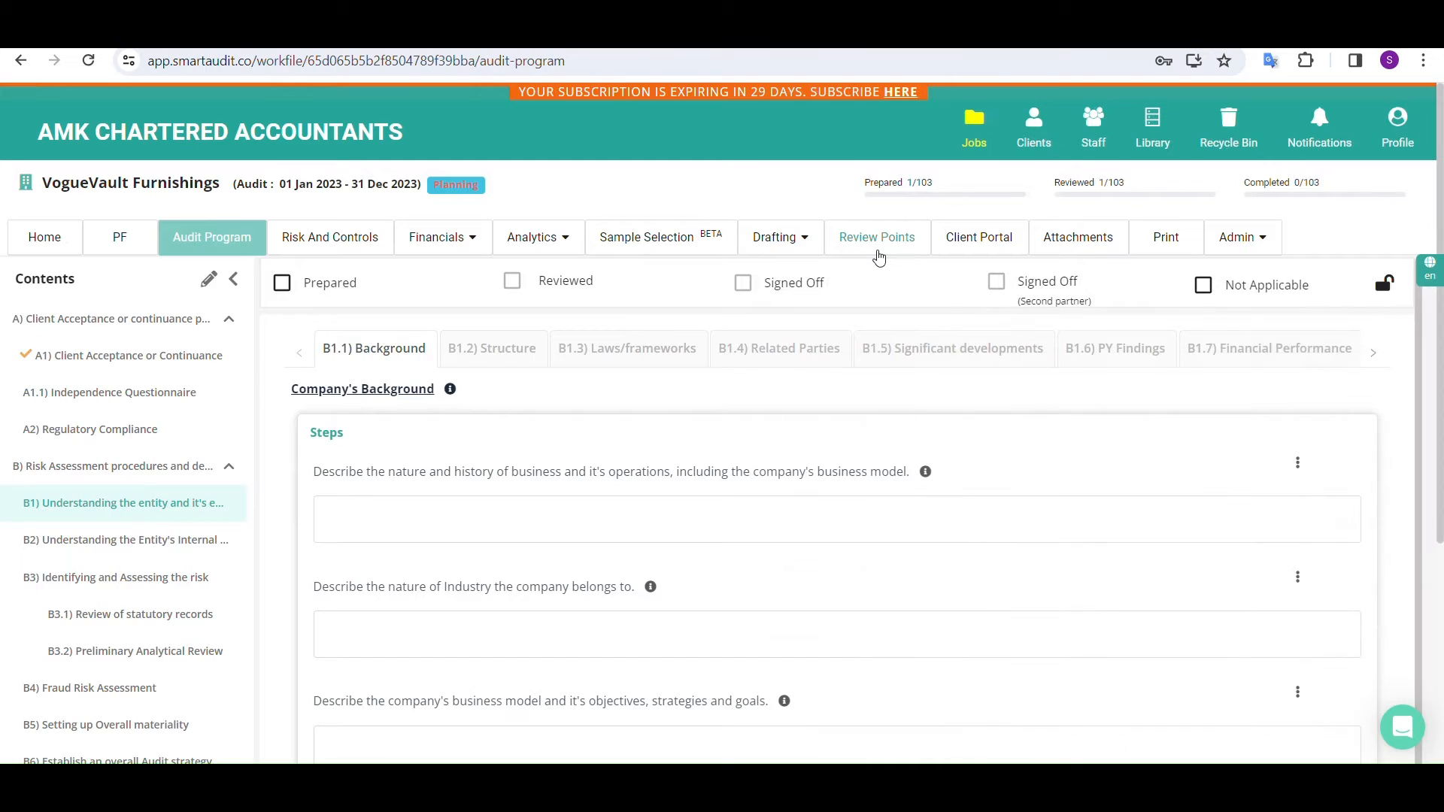
pyautogui.click(877, 238)
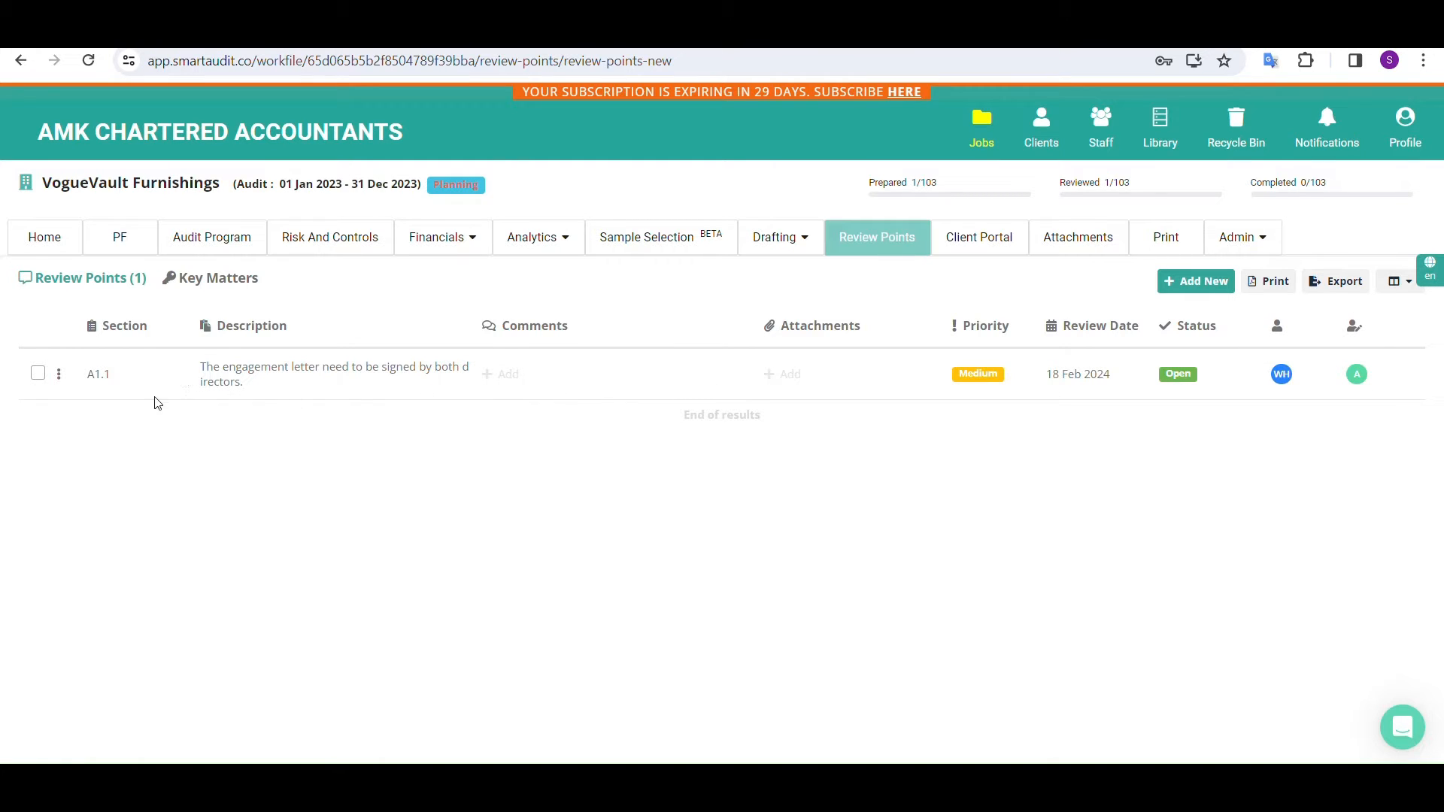
pyautogui.click(106, 384)
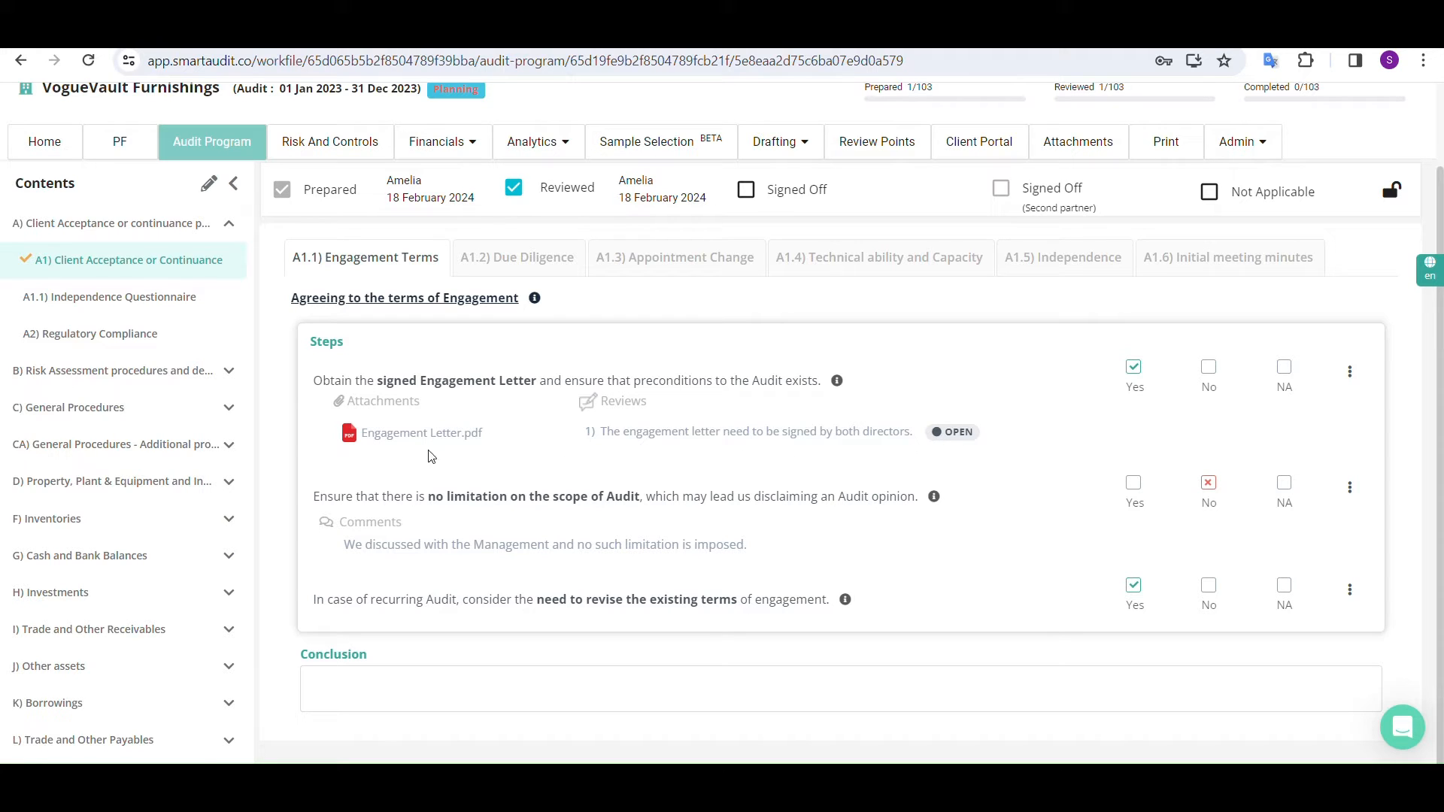
pyautogui.scroll(2, 459, 465)
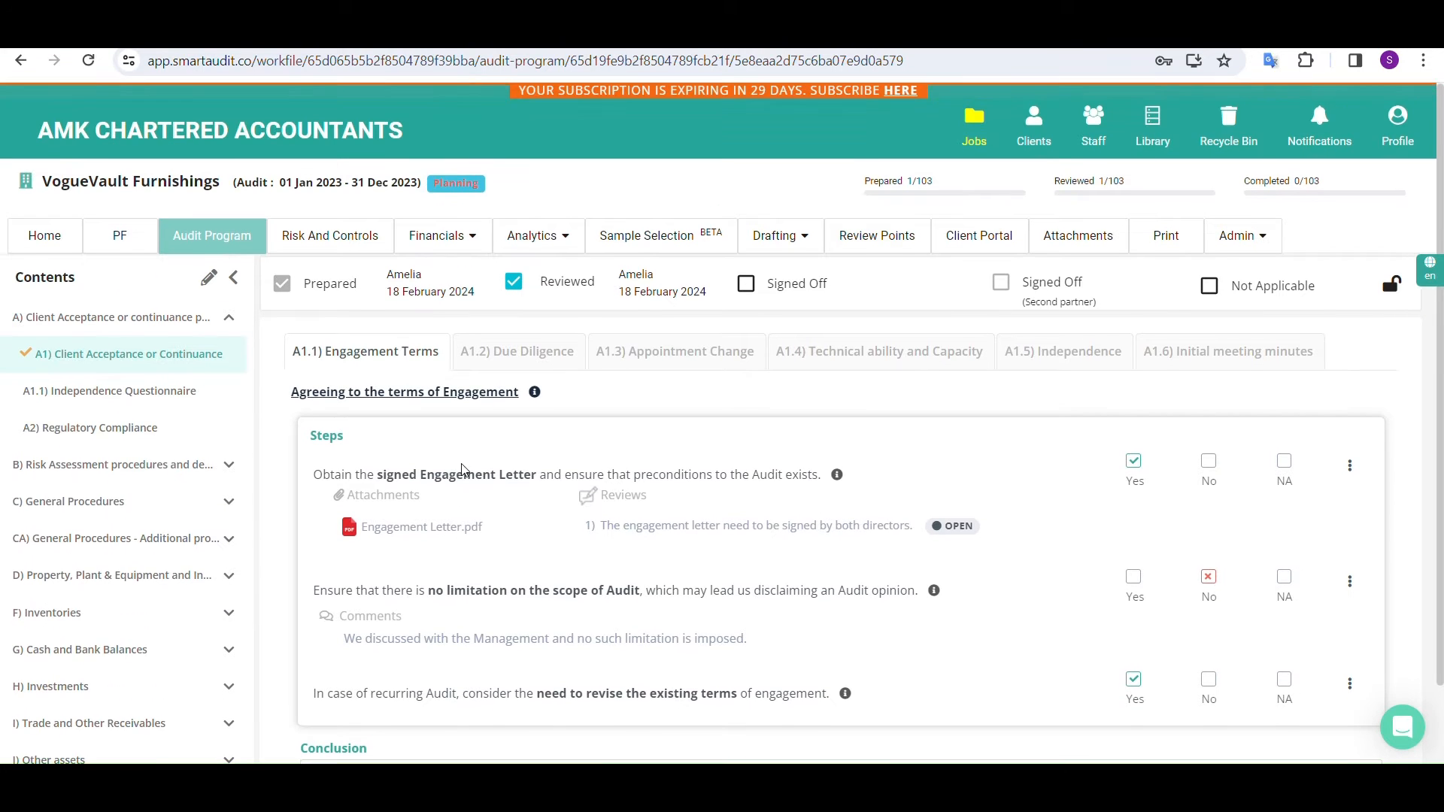
# Check which section Engagement Letter.pdf is linked to in the job's attachments and go to that section
pyautogui.click(1068, 252)
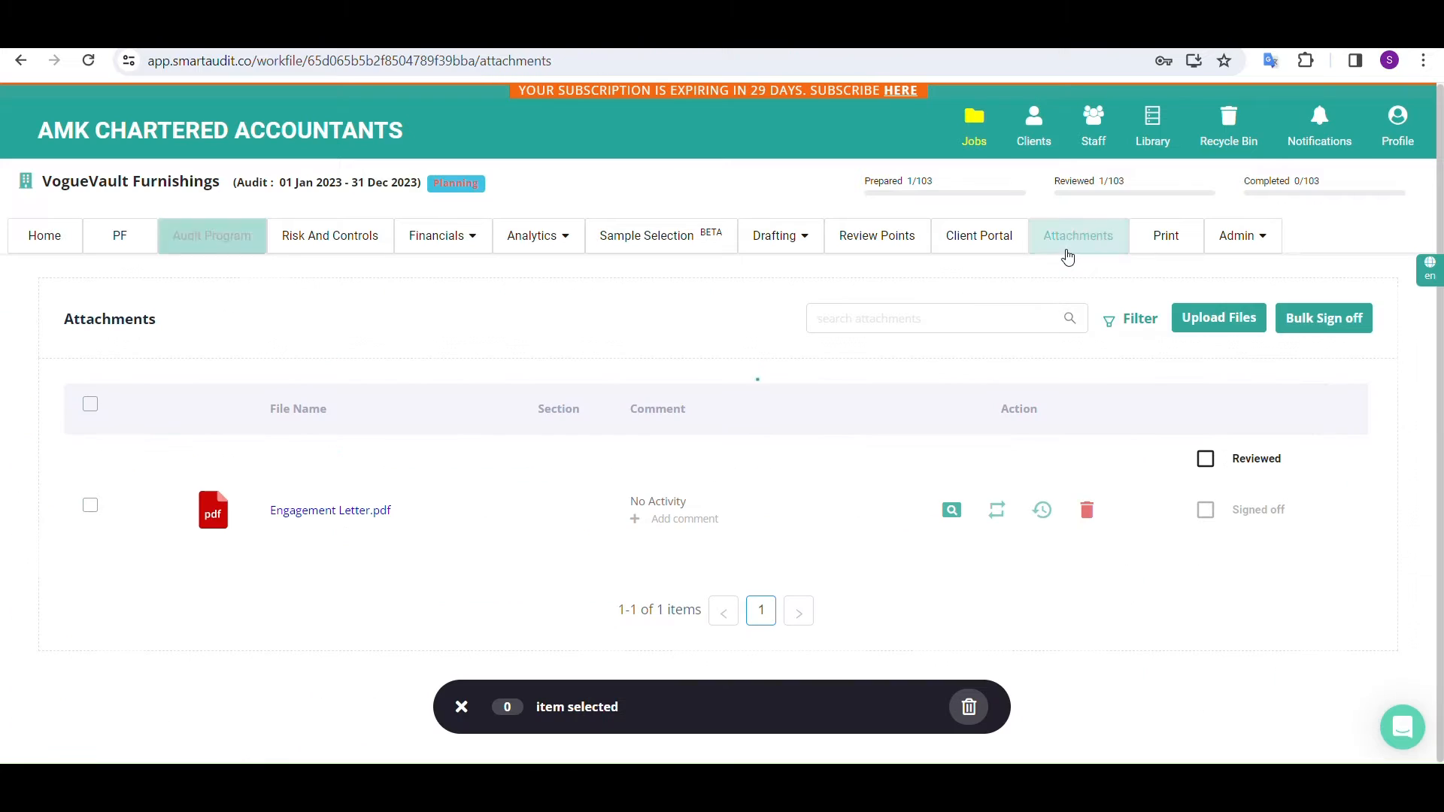
pyautogui.scroll(-1, 1062, 306)
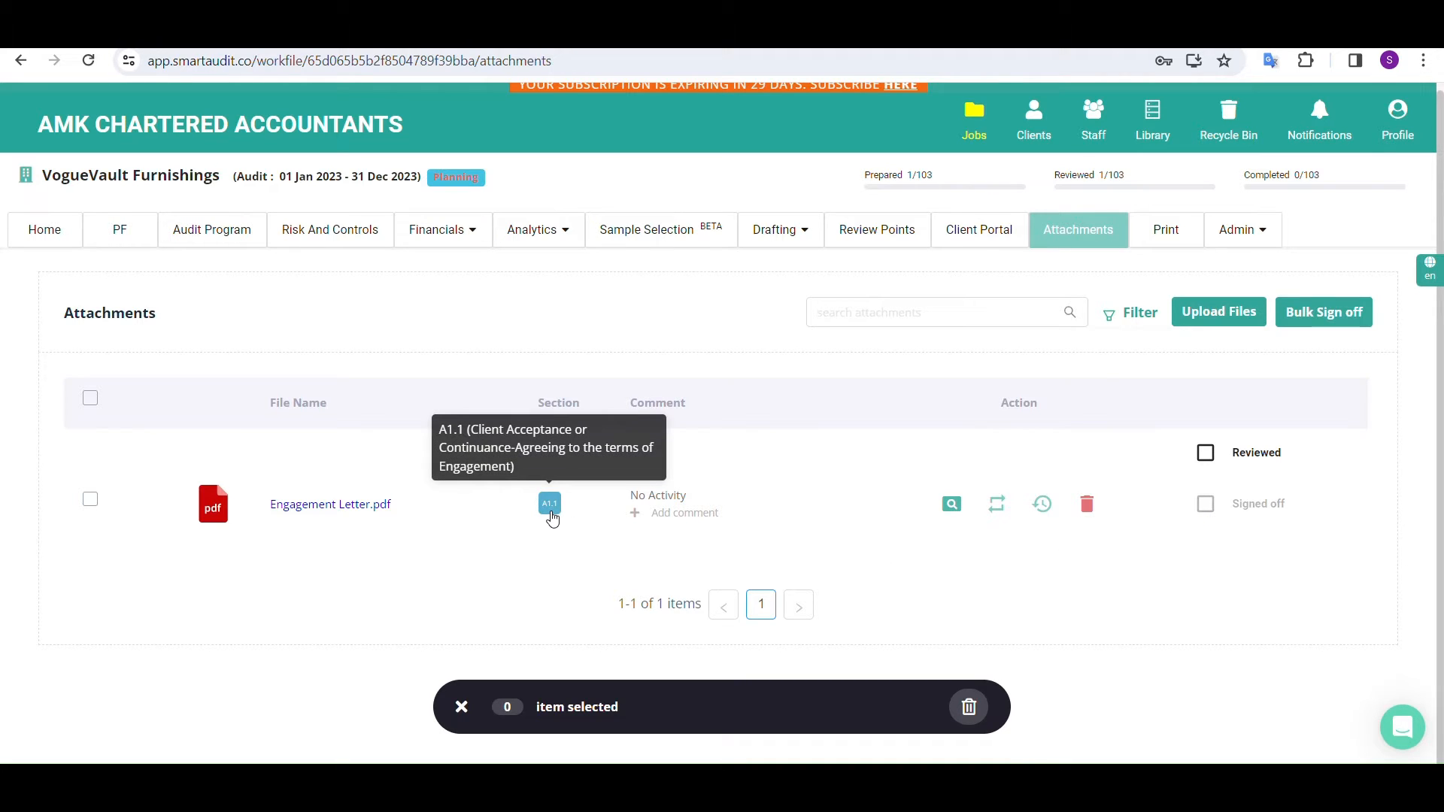
pyautogui.click(550, 505)
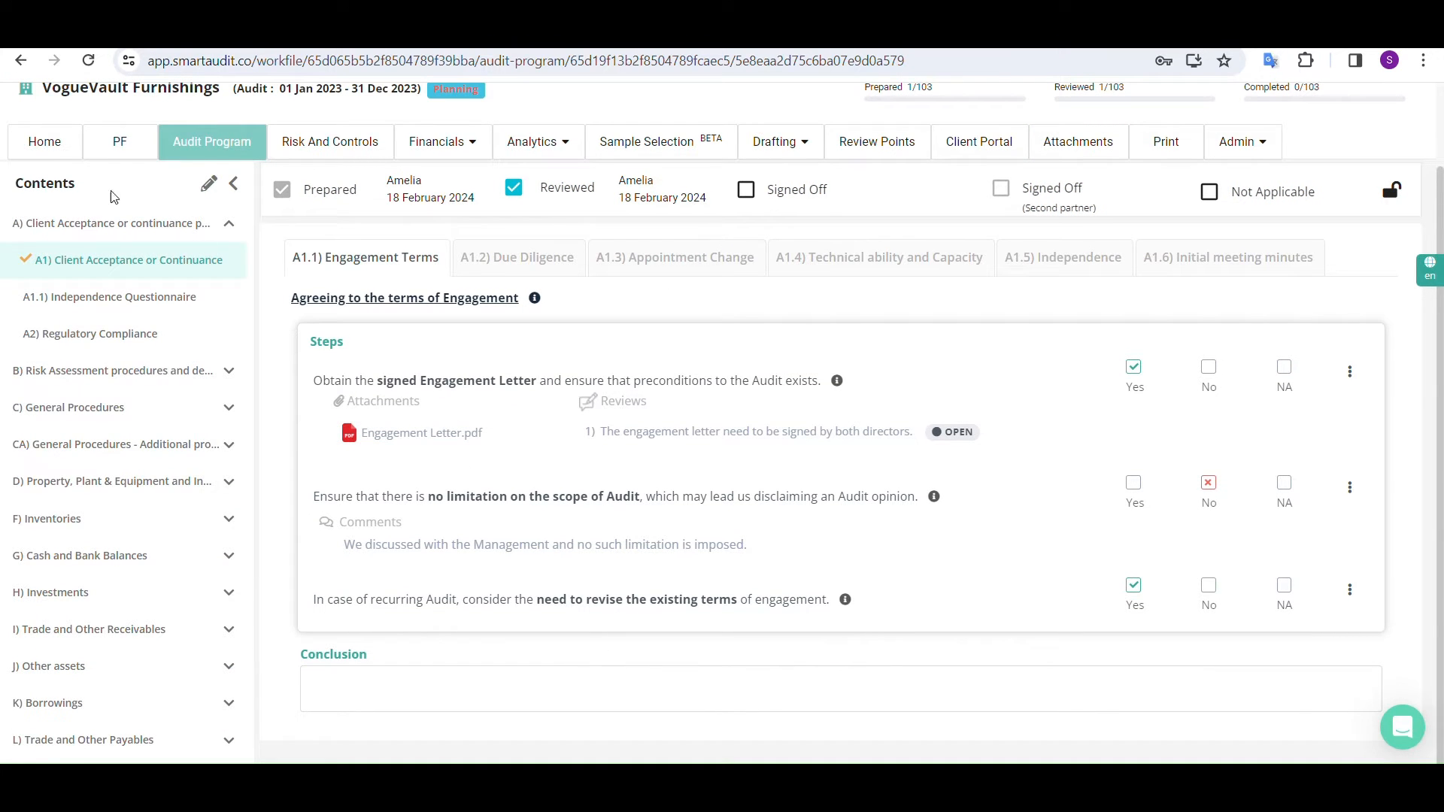
# Check A1's sign-off, attachment and review markers in the expanded home page overview, and view sections A1 and B1 in the audit program
pyautogui.click(49, 148)
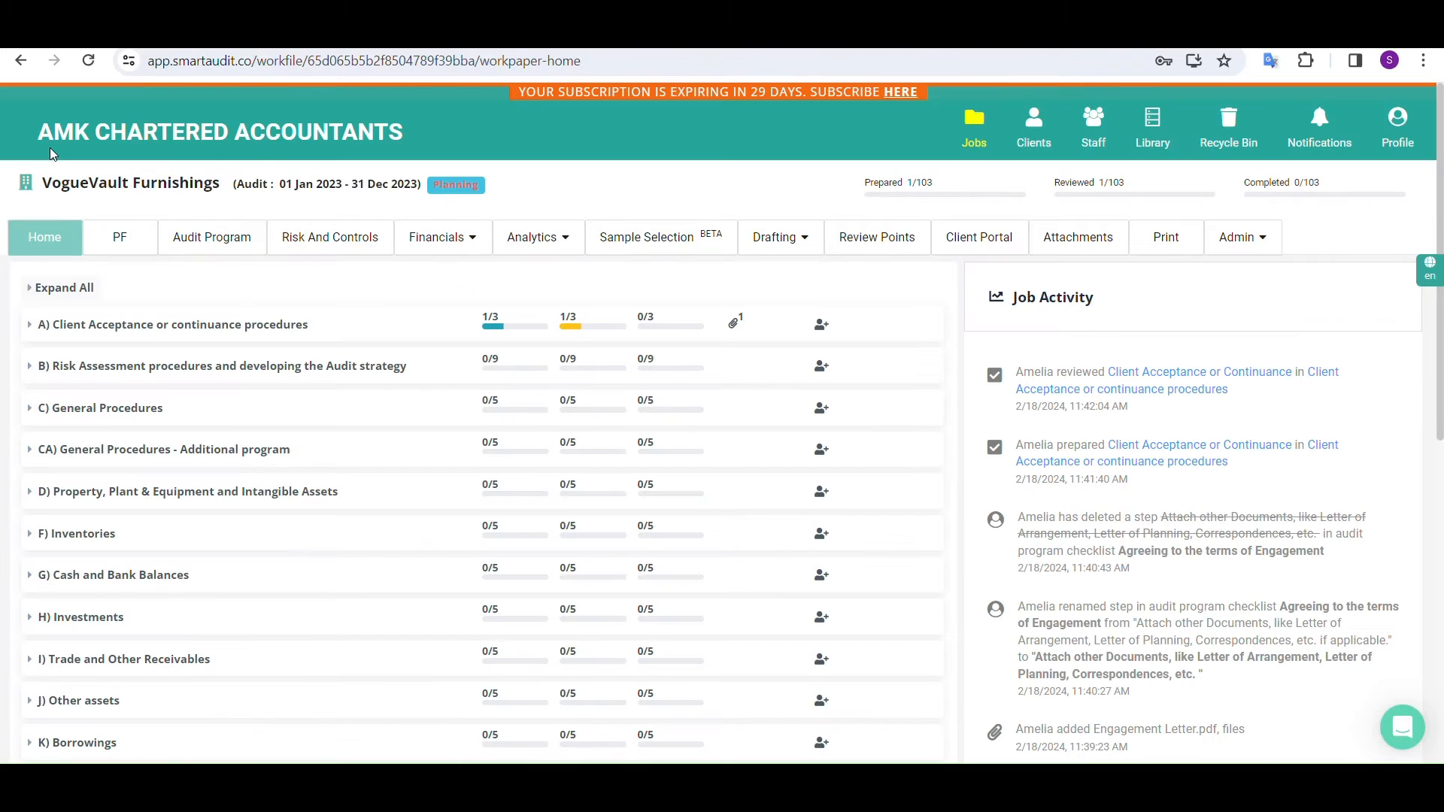
pyautogui.click(32, 293)
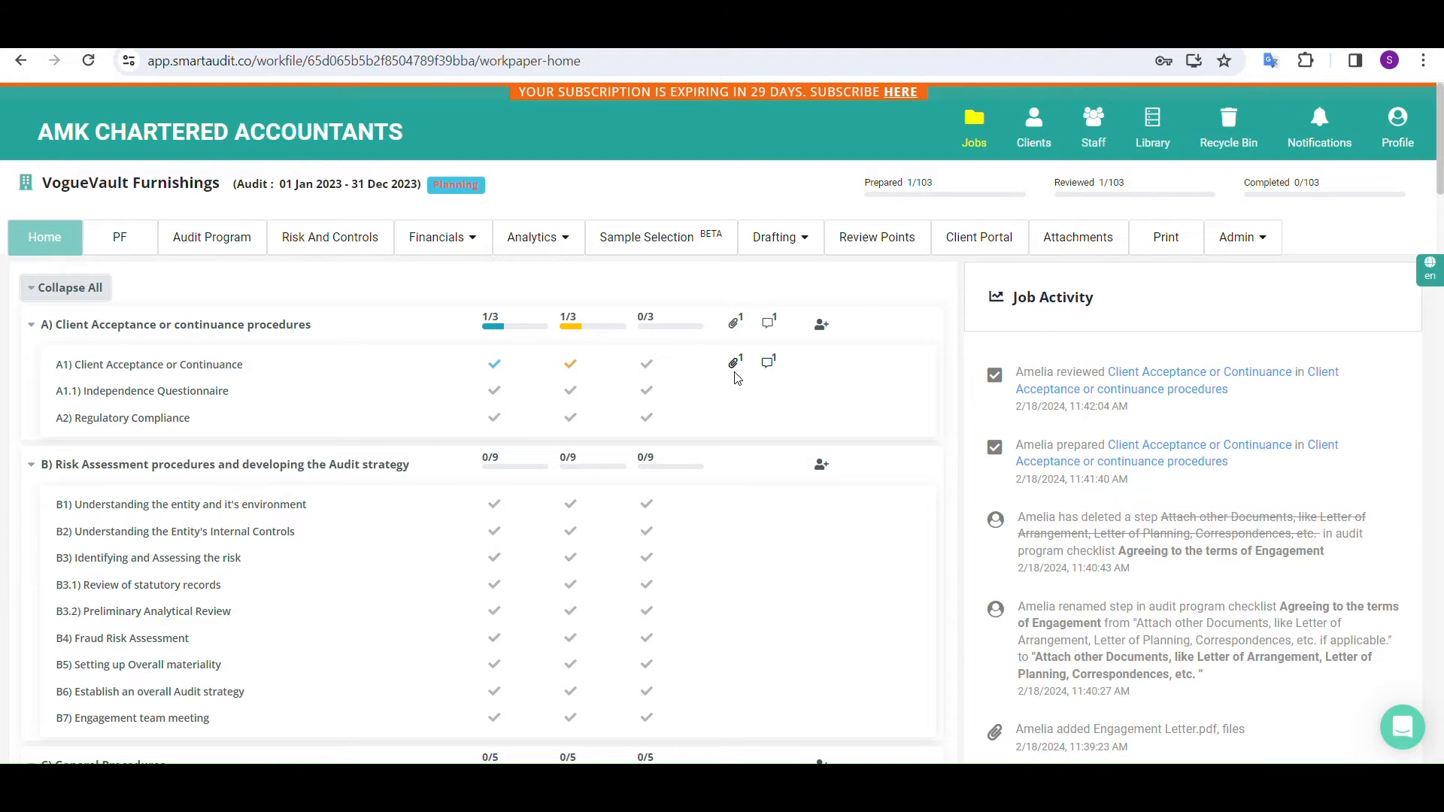
pyautogui.moveTo(736, 368)
pyautogui.click(207, 369)
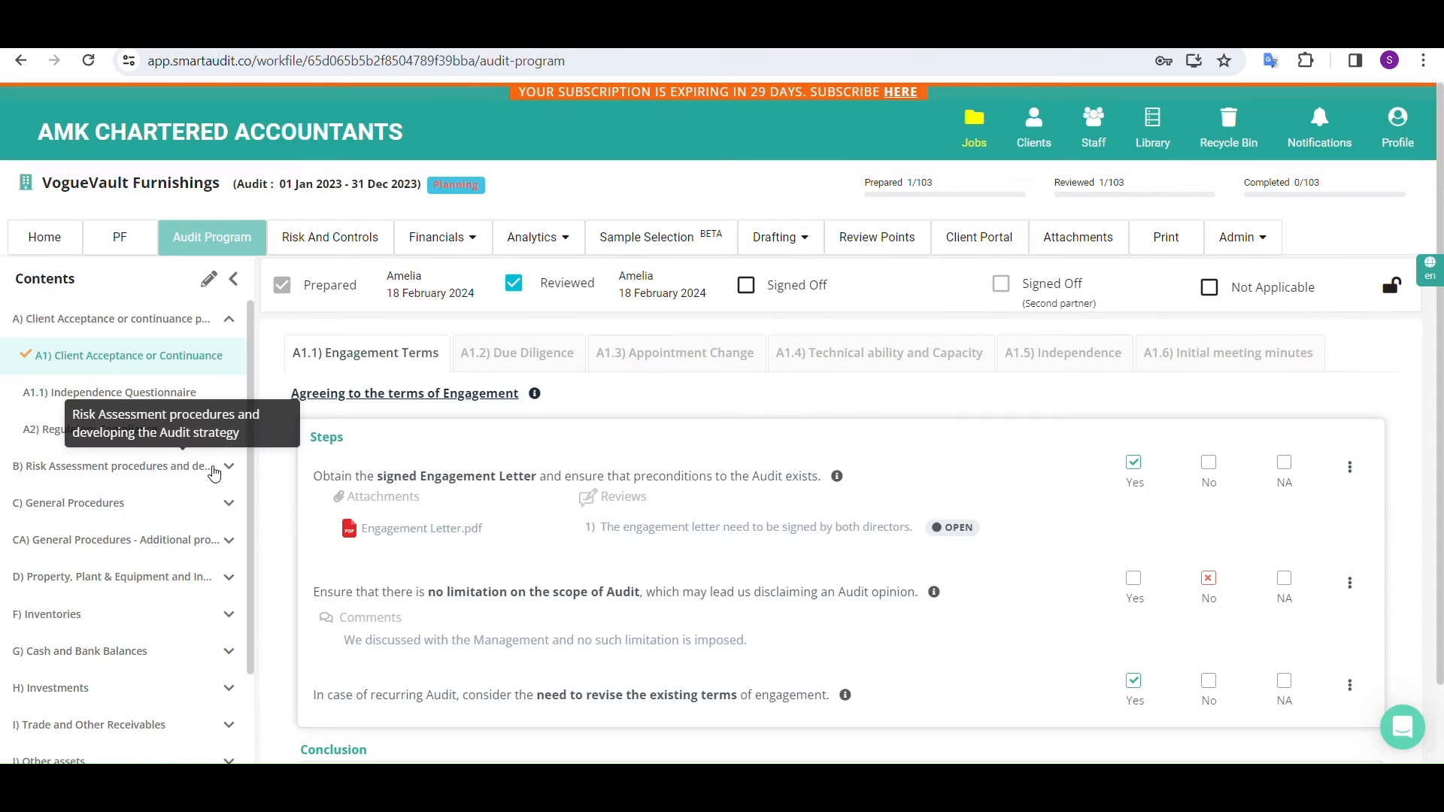
pyautogui.click(214, 473)
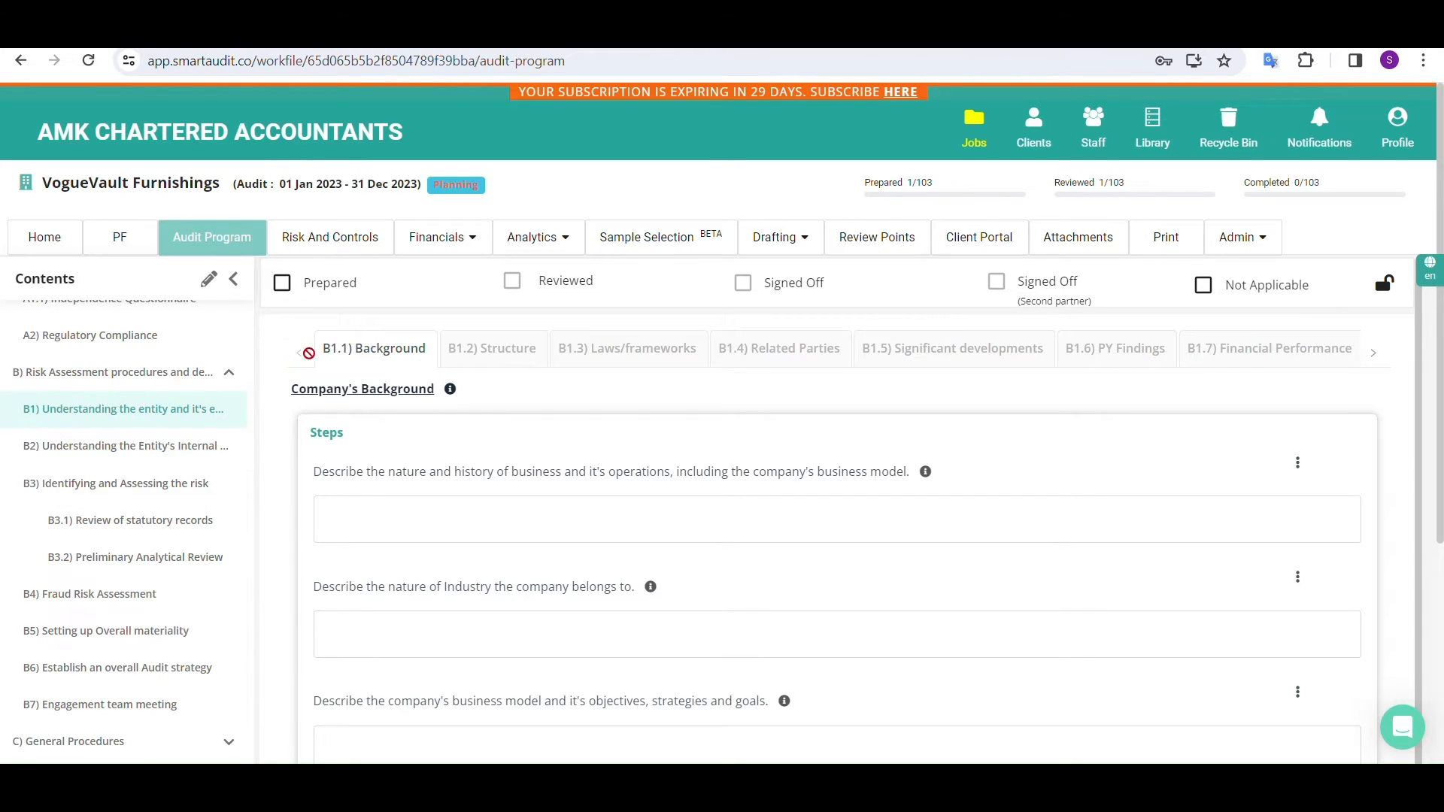
# Download the trial balance template for the current and previous year from the job's Trial Balance page
pyautogui.click(441, 241)
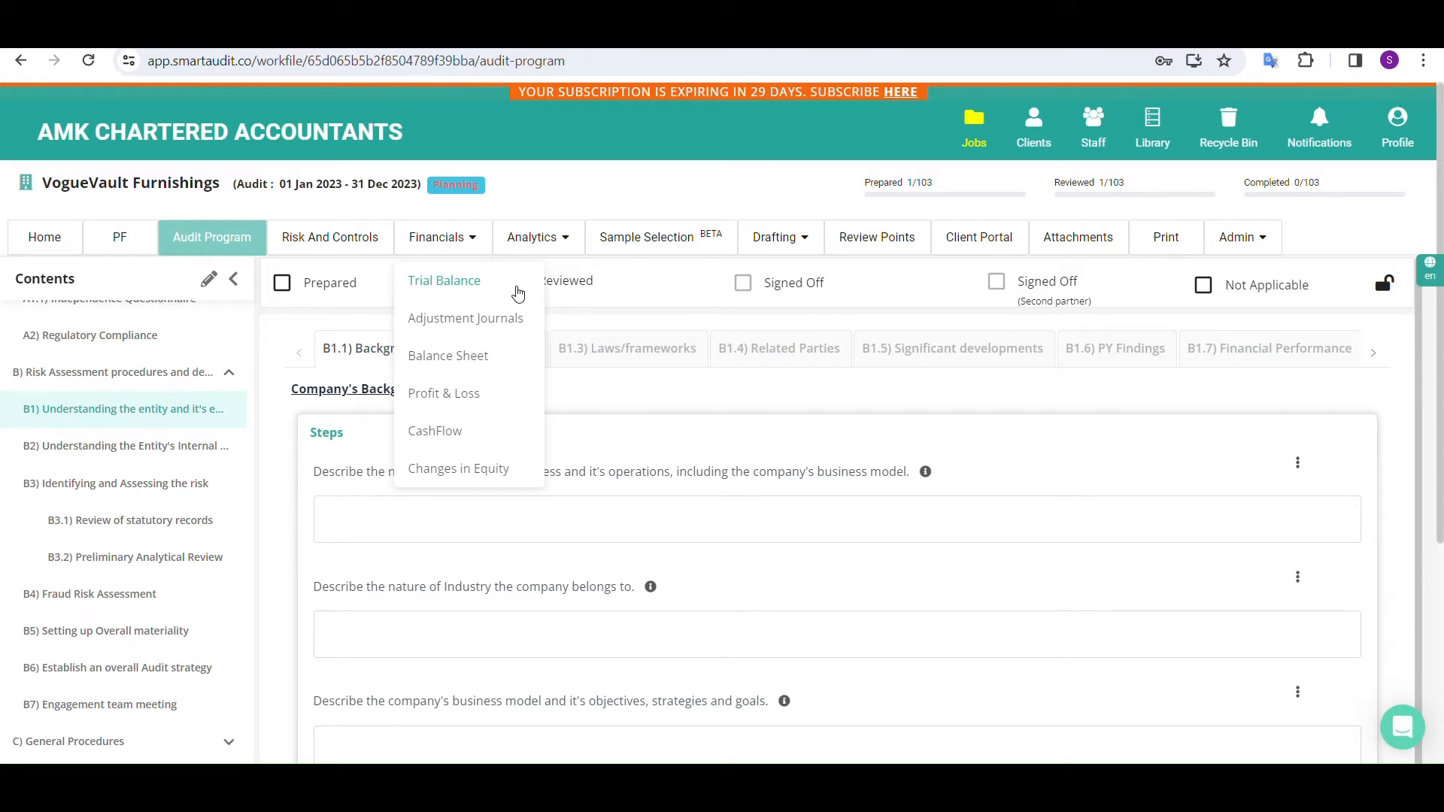
pyautogui.click(448, 283)
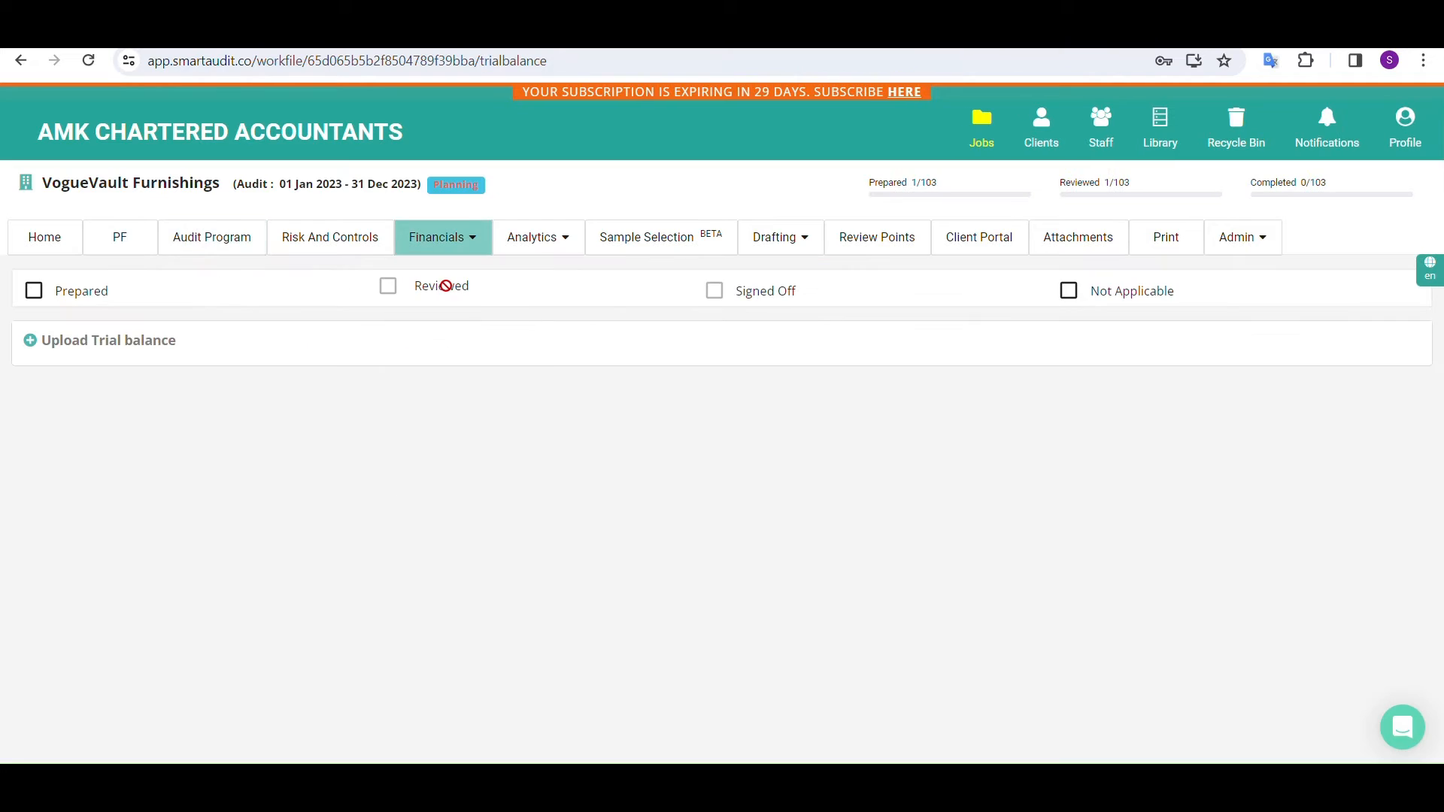
pyautogui.click(107, 347)
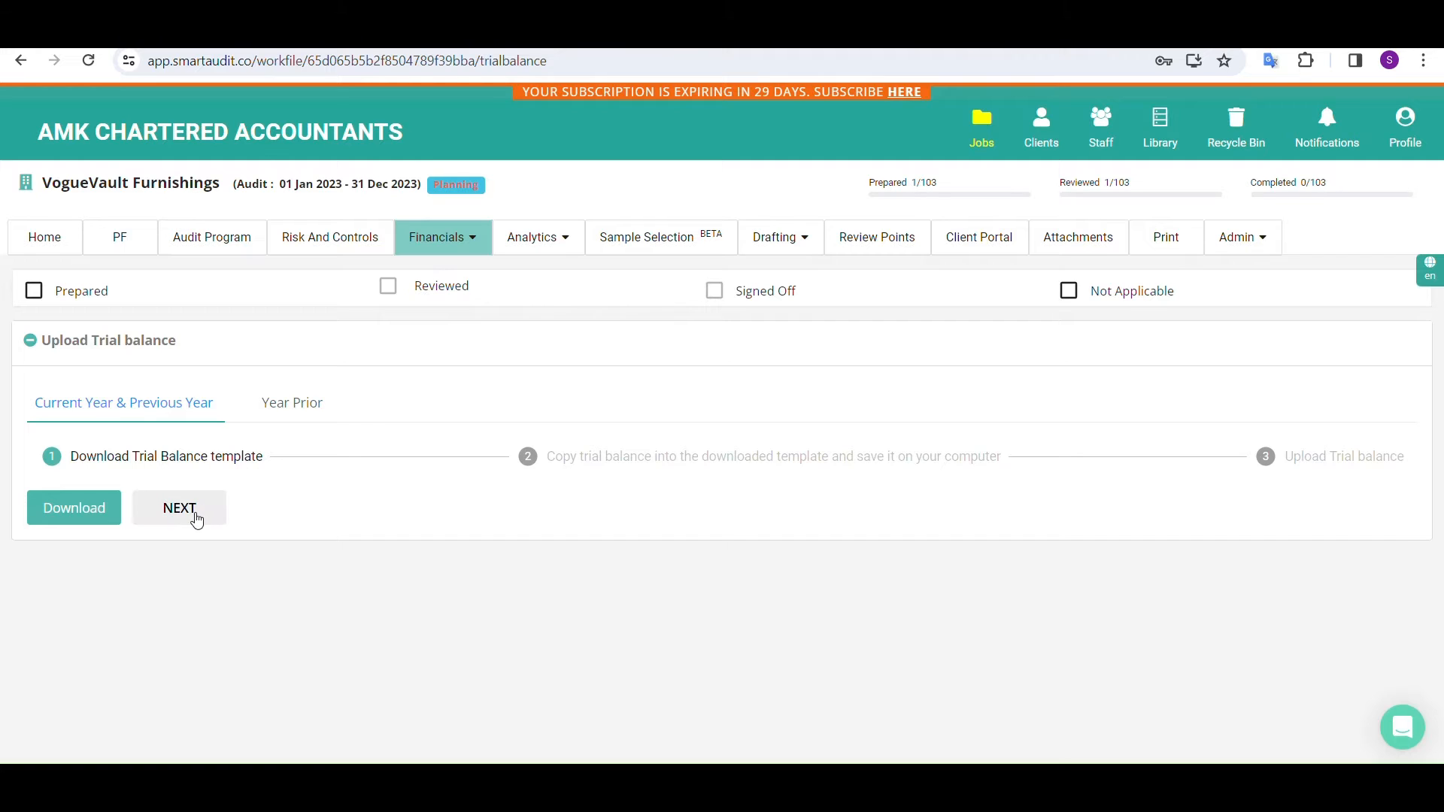
pyautogui.click(68, 524)
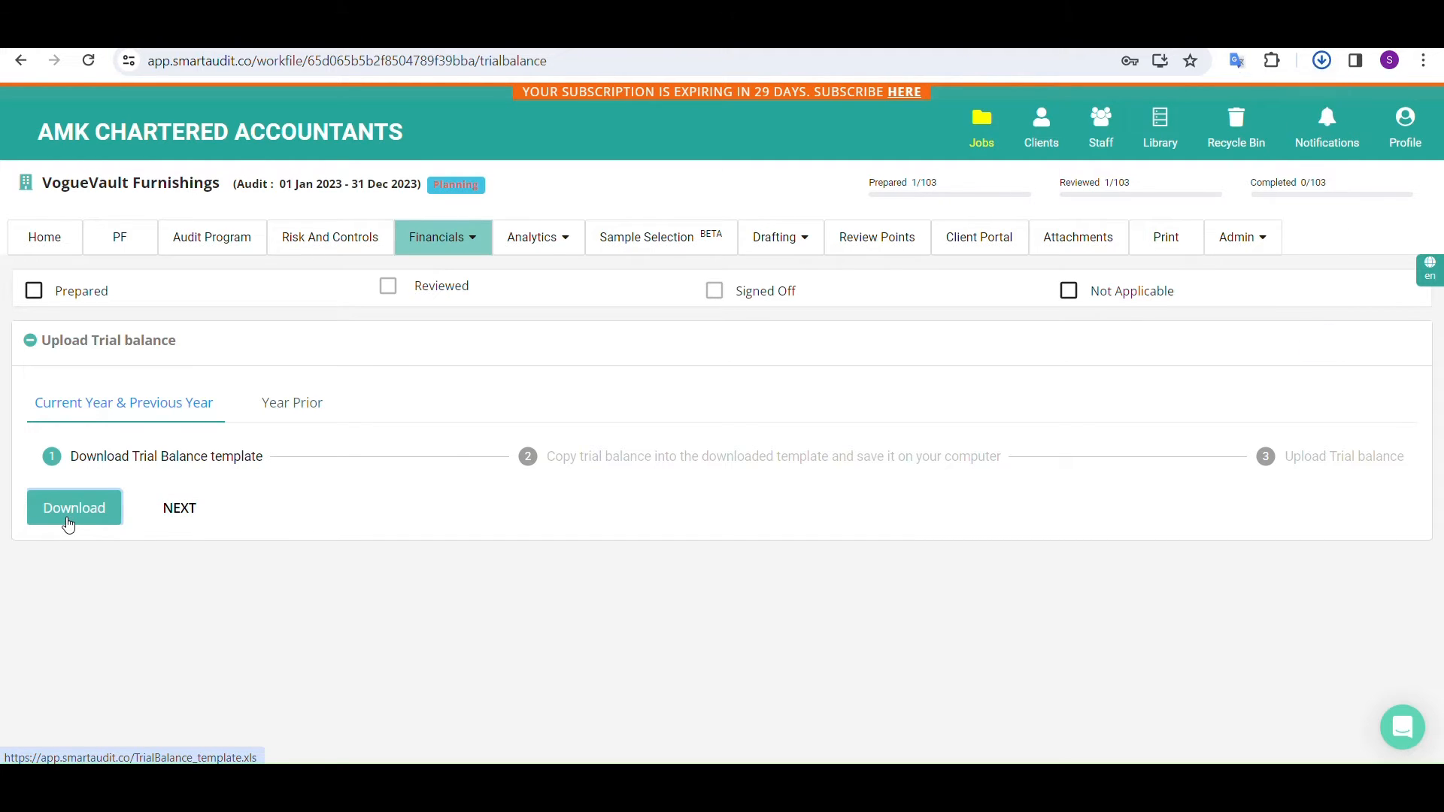
# Upload Parent TB.xls as the current and previous year trial balance and look through the account classifications in the working trial balance
pyautogui.click(179, 509)
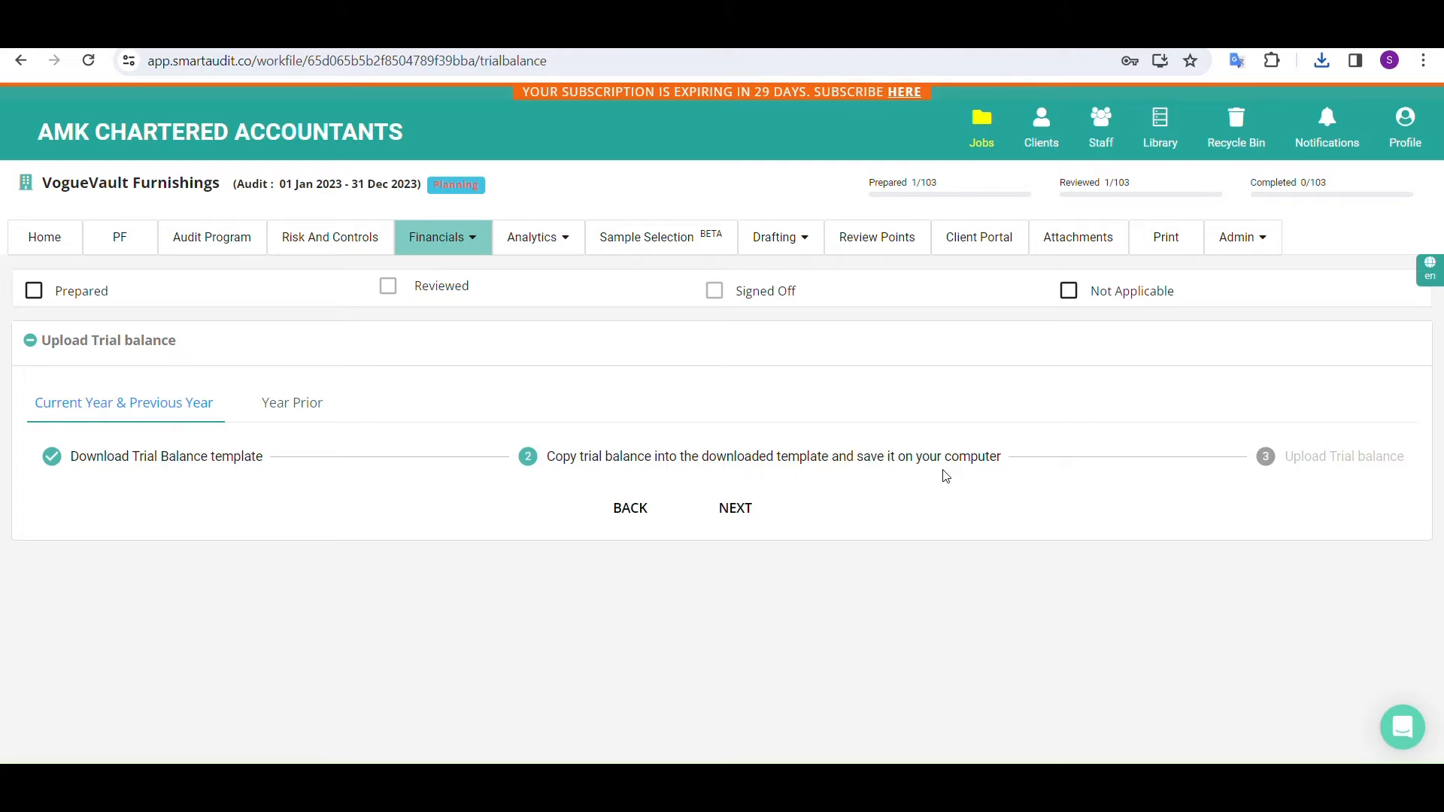
pyautogui.click(763, 516)
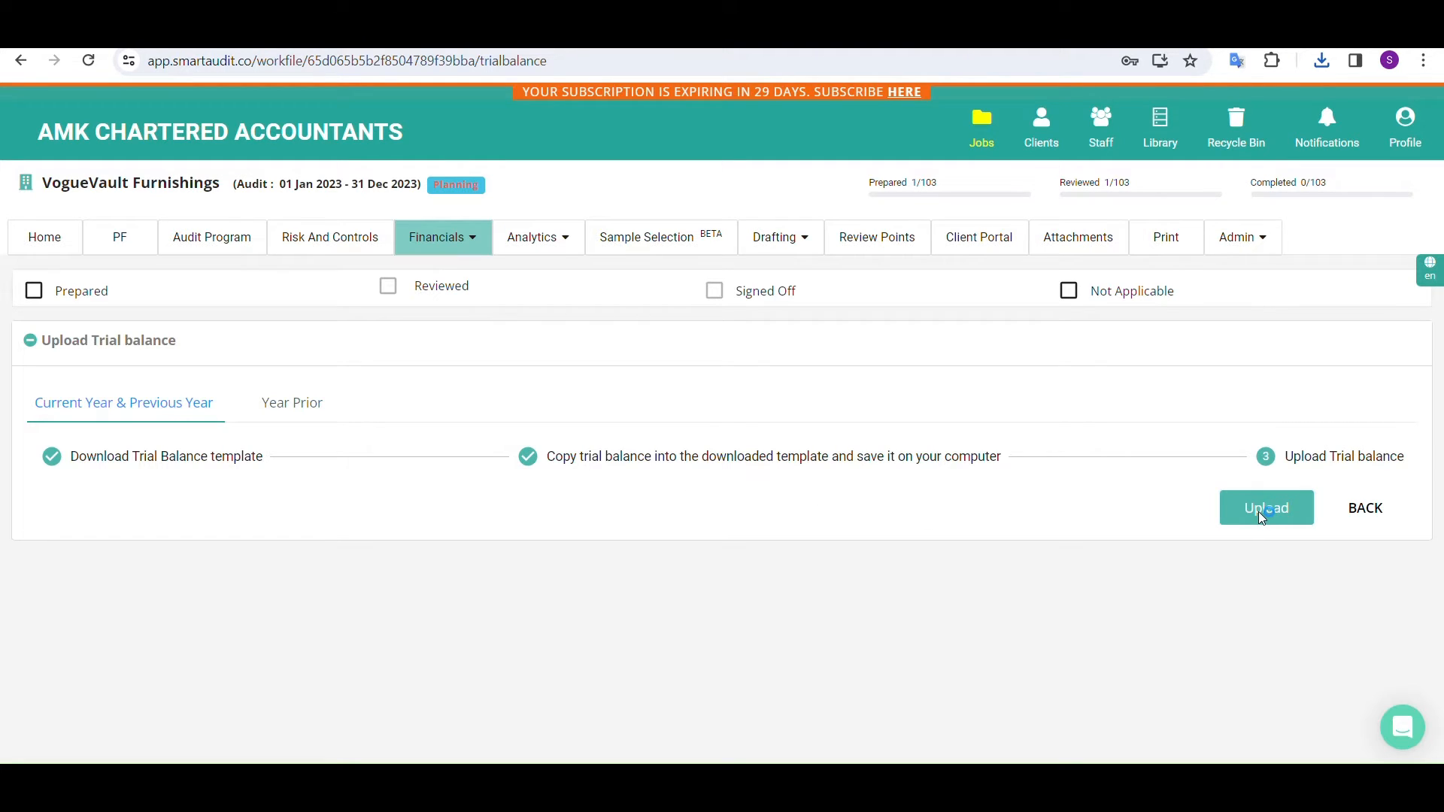
pyautogui.click(1262, 516)
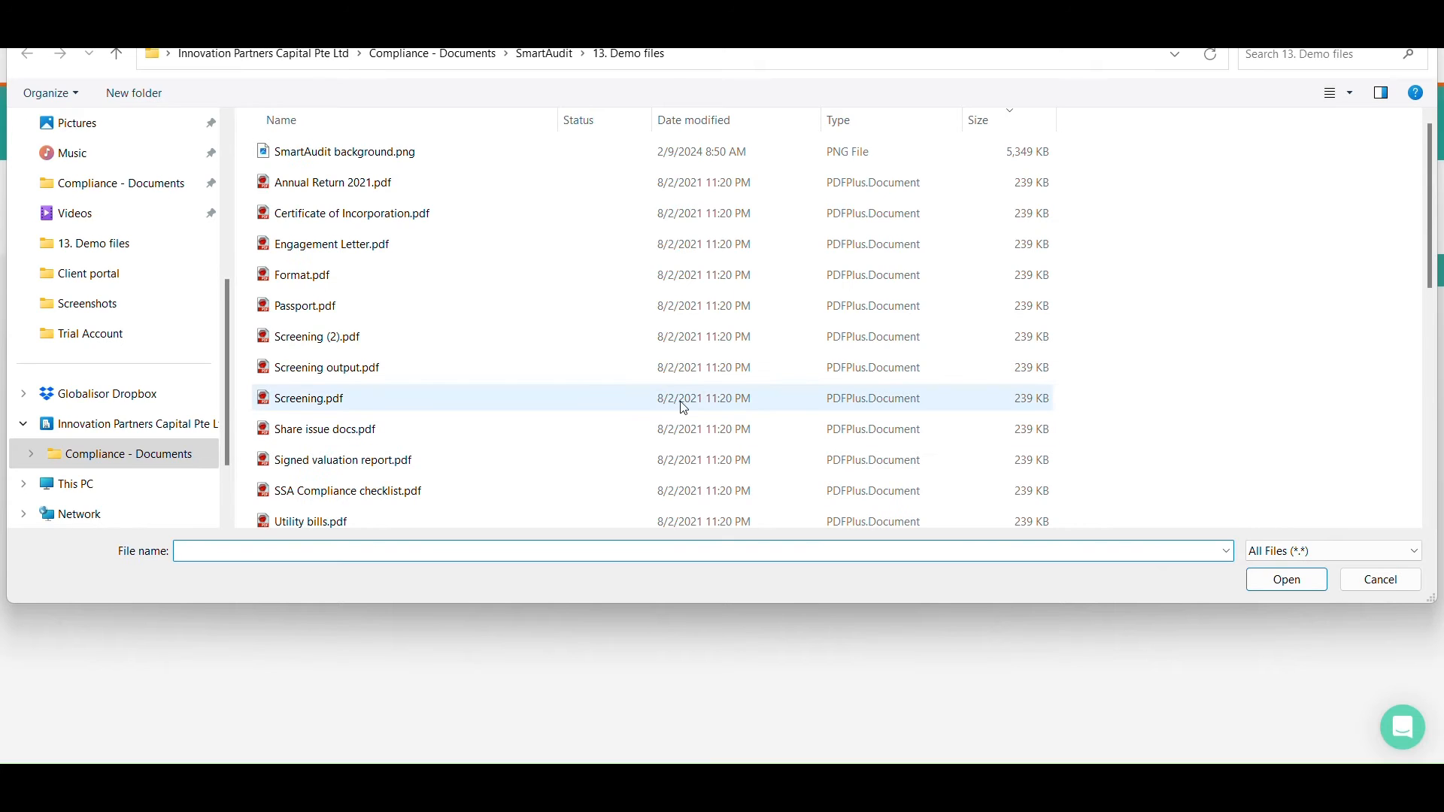
pyautogui.scroll(-2, 594, 407)
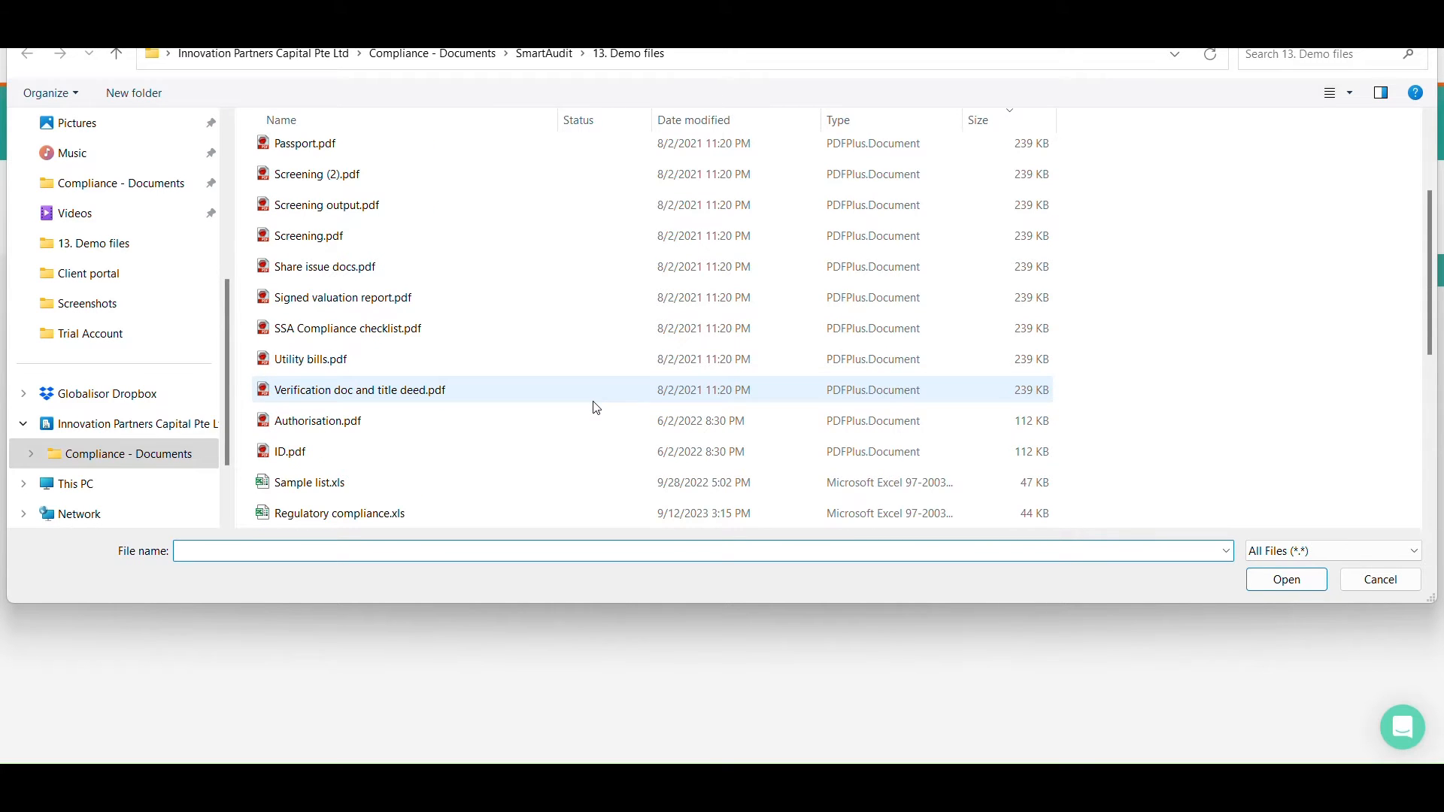
pyautogui.scroll(-1, 523, 491)
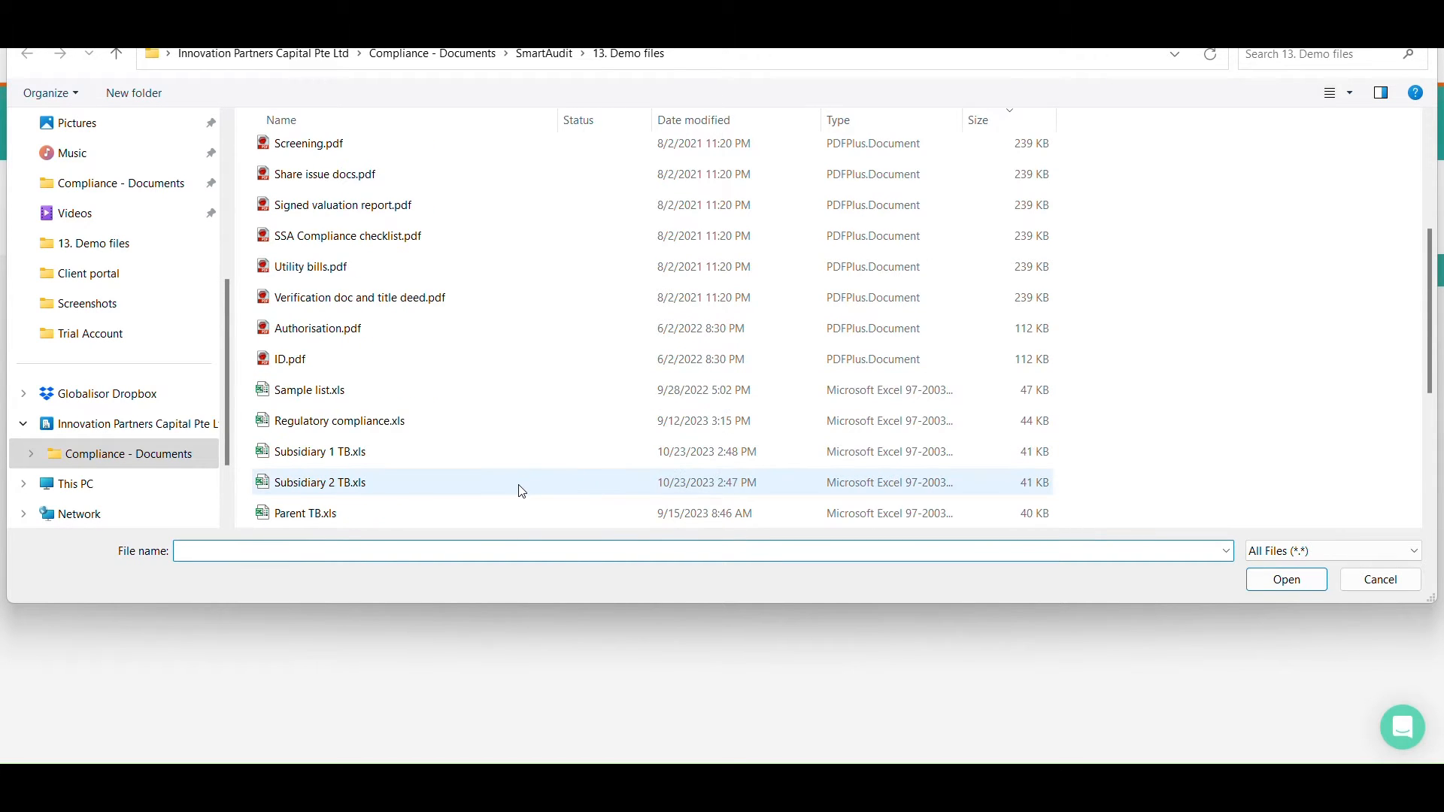
pyautogui.doubleClick(503, 510)
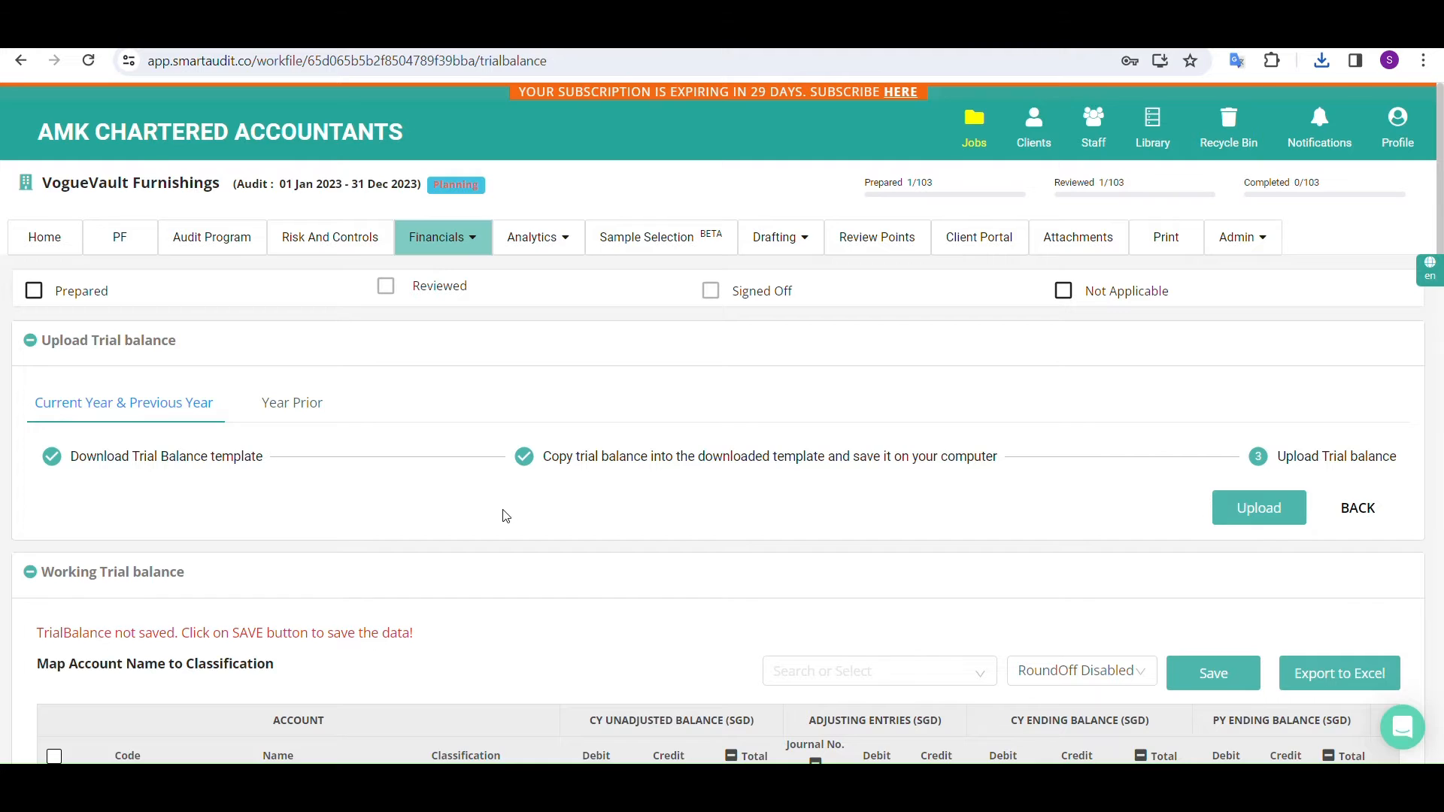
pyautogui.scroll(-8, 502, 516)
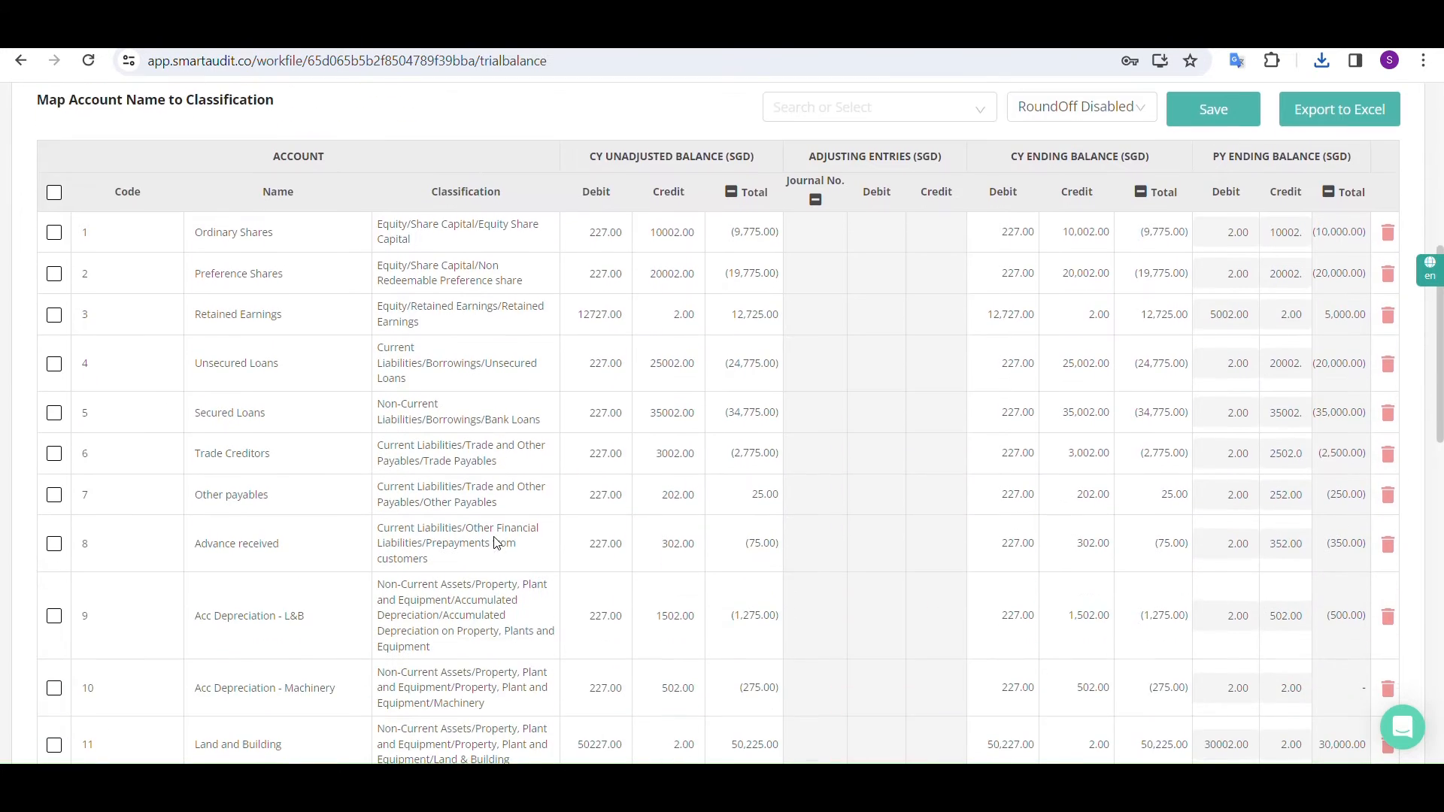
pyautogui.scroll(-1, 494, 542)
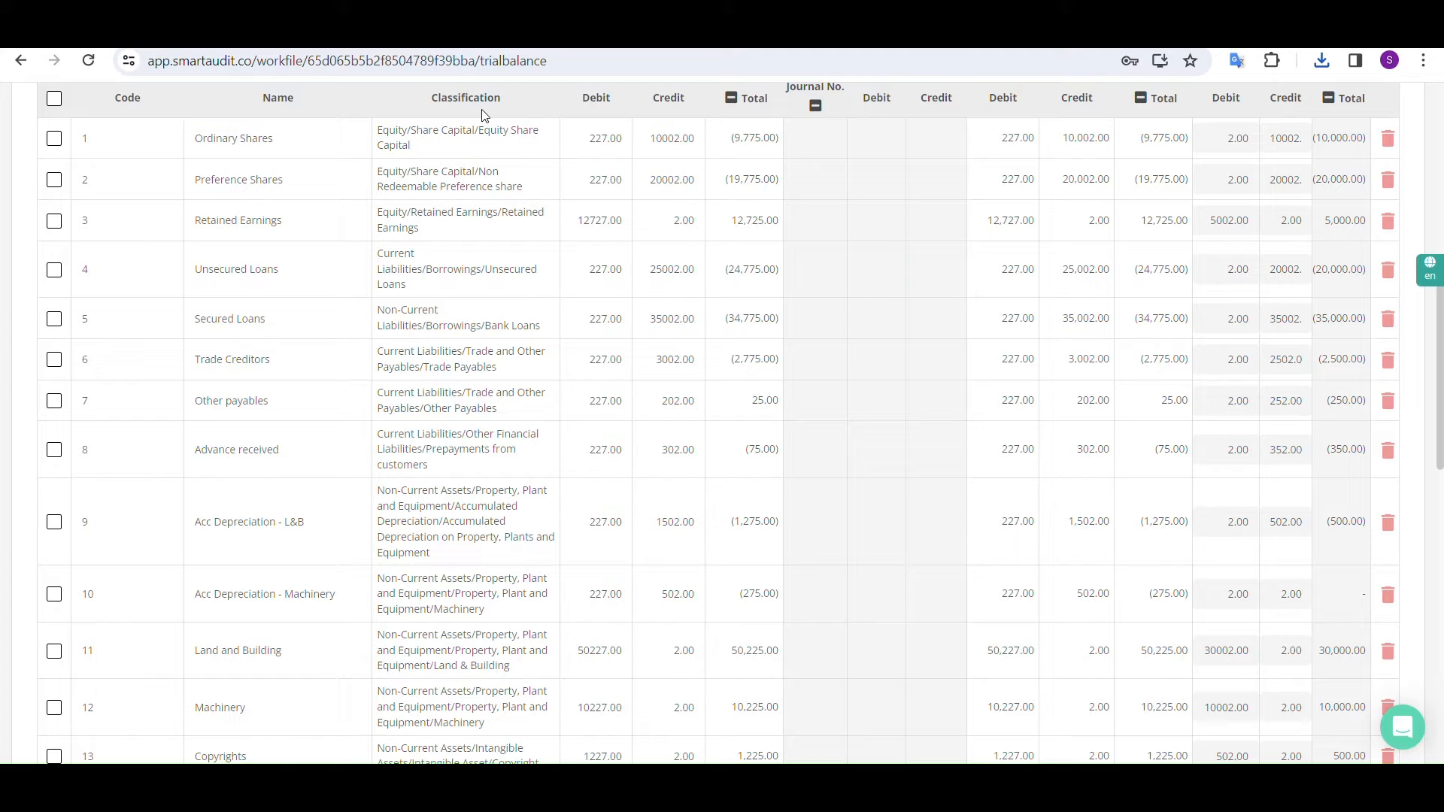
# Collapse the working trial balance's current year, adjusting entries and previous year column groups, keeping only the Total and Journal No. columns
pyautogui.scroll(1, 786, 128)
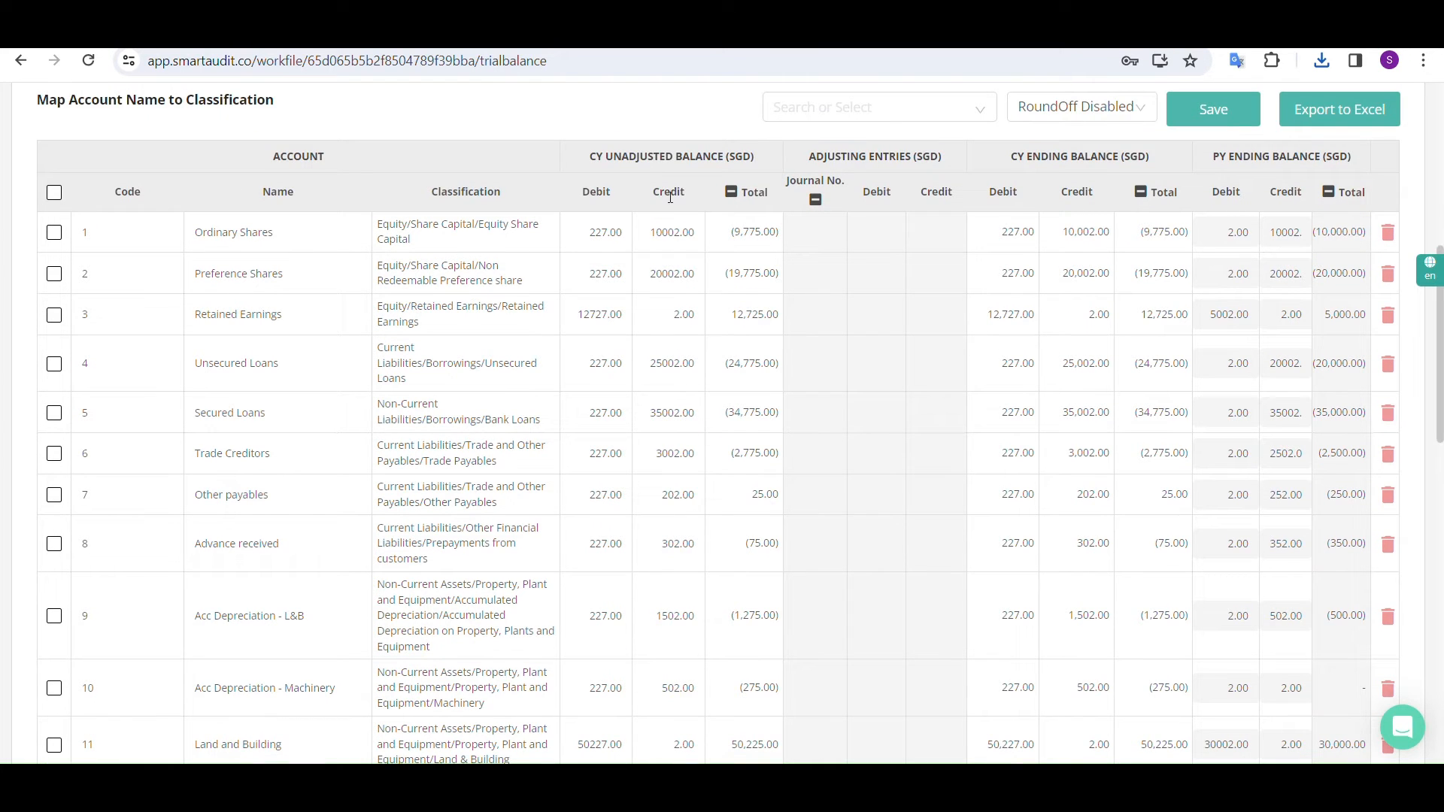
pyautogui.click(1140, 193)
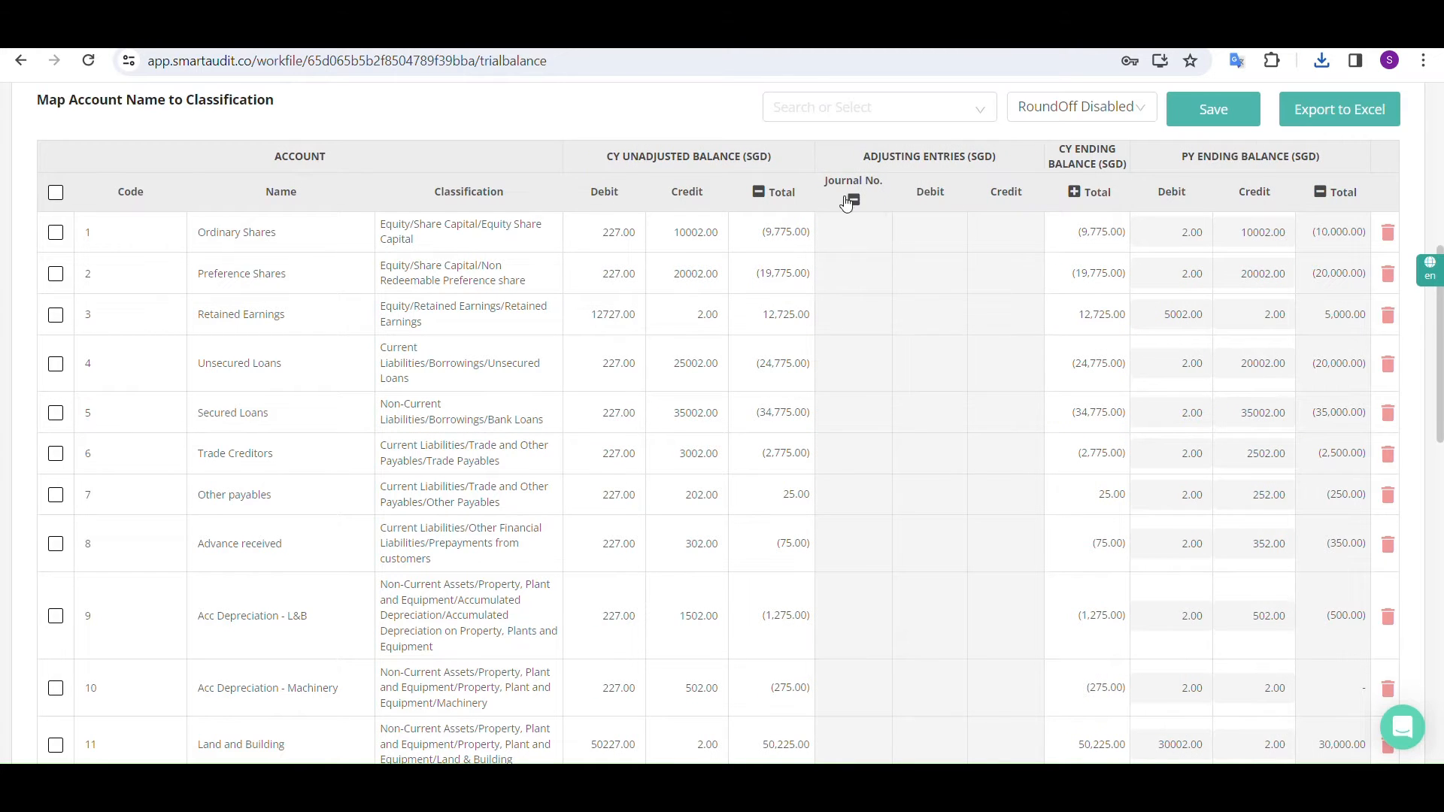
pyautogui.click(848, 200)
pyautogui.click(766, 192)
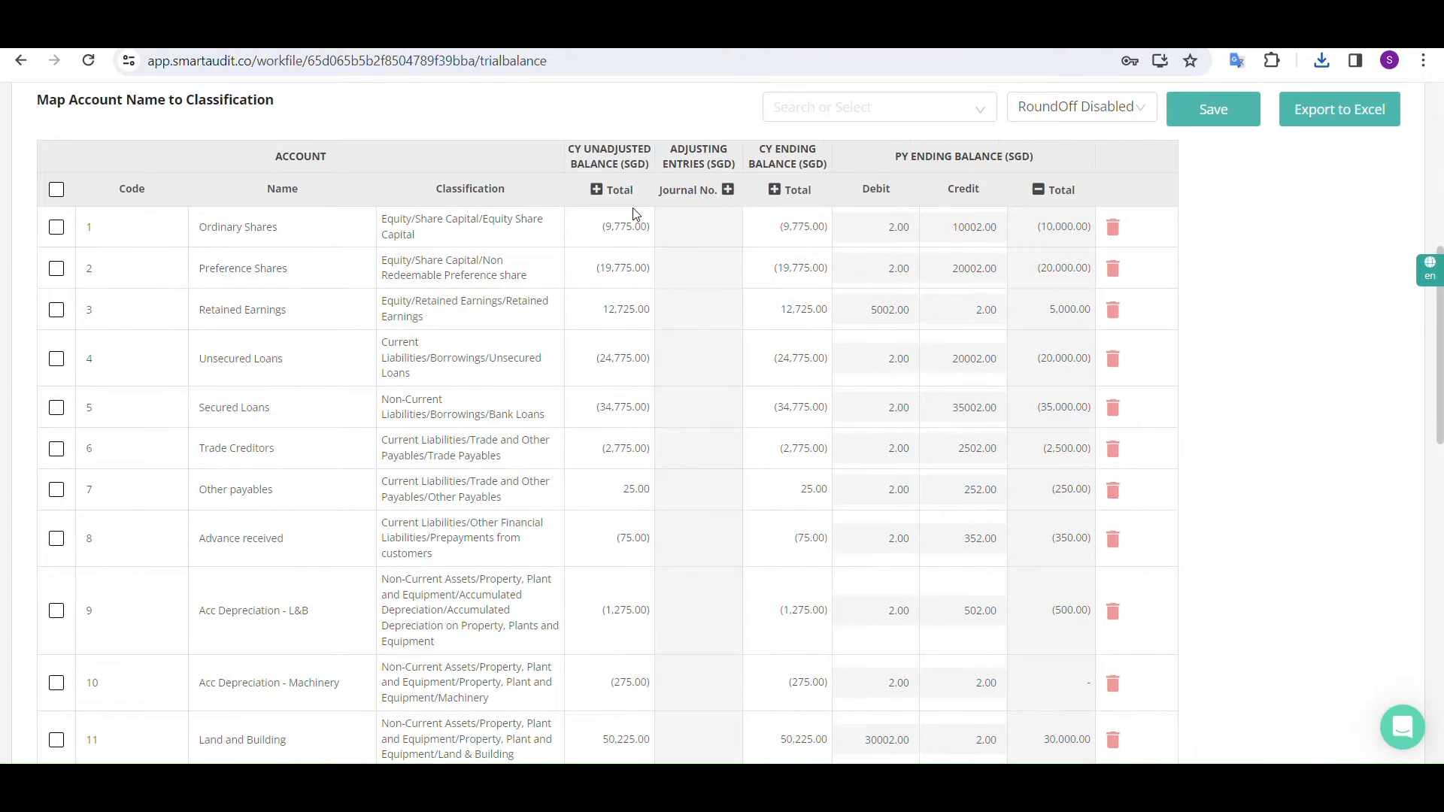
pyautogui.click(1038, 191)
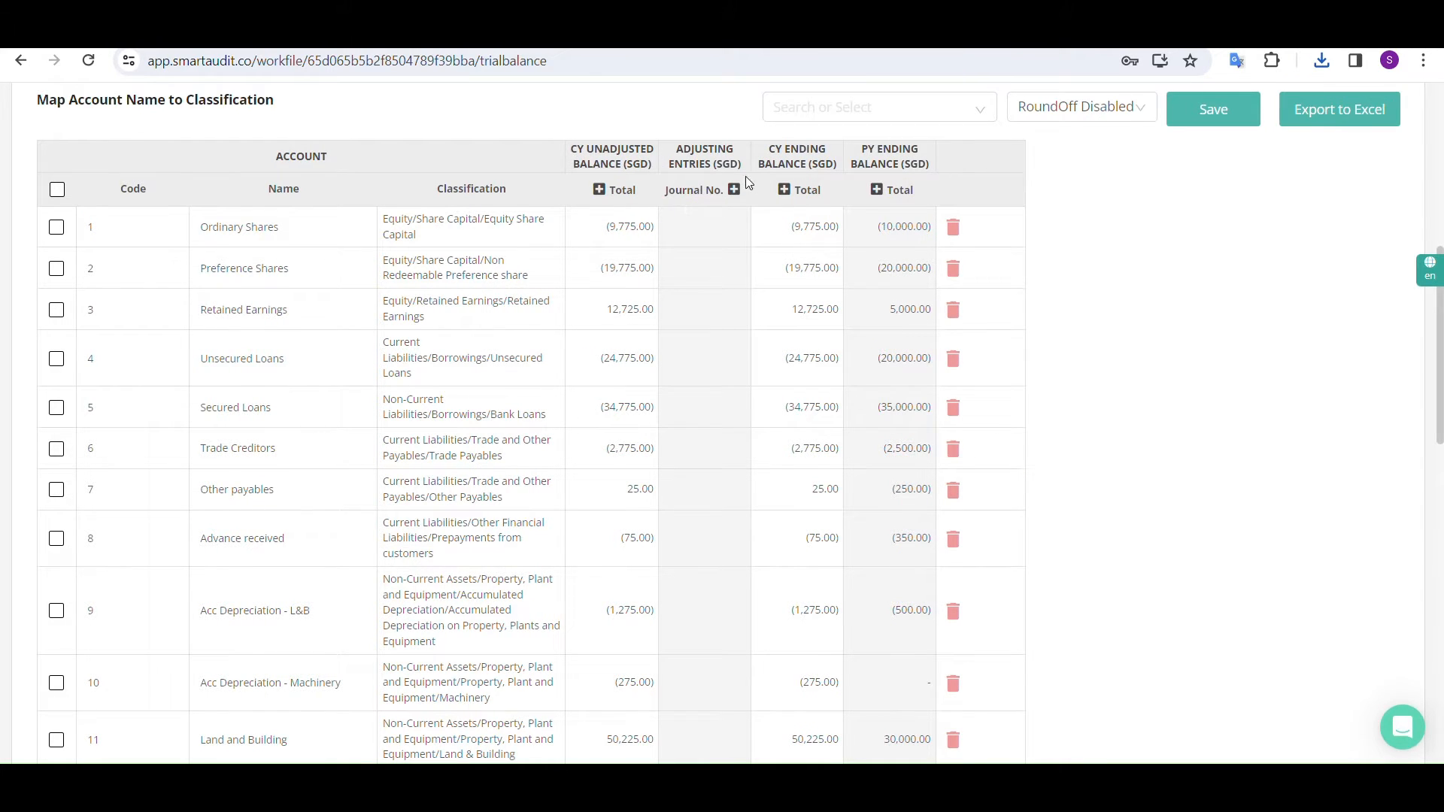
# Browse the available classification levels for Ordinary Shares, including Equity and Other Equity, without choosing another one
pyautogui.click(461, 230)
pyautogui.click(461, 236)
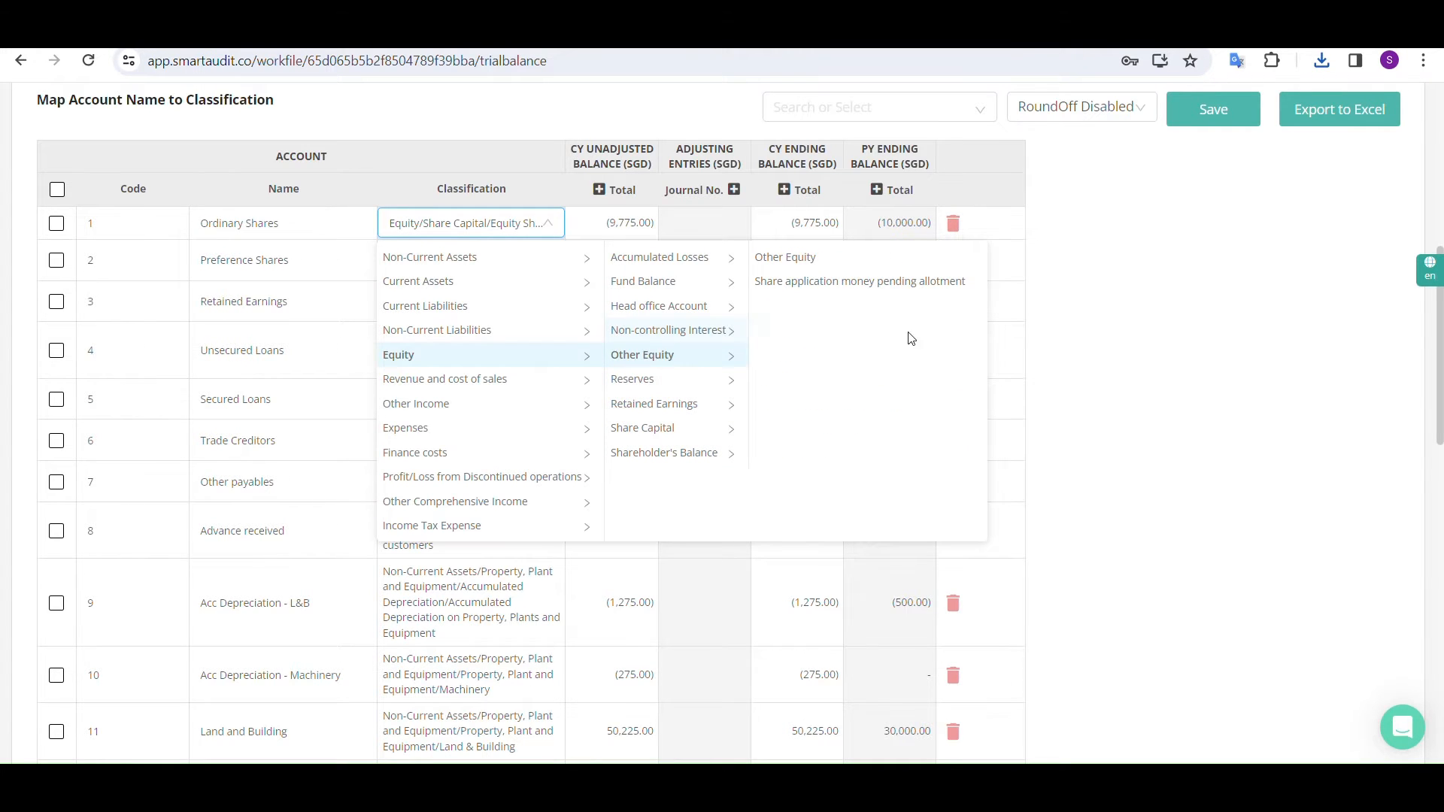
pyautogui.click(1148, 358)
# Classify the Amortisation account as Non-Current Assets/Intangible Assets/Amortisation of Intangible Assets/Copyright
pyautogui.scroll(-3, 452, 319)
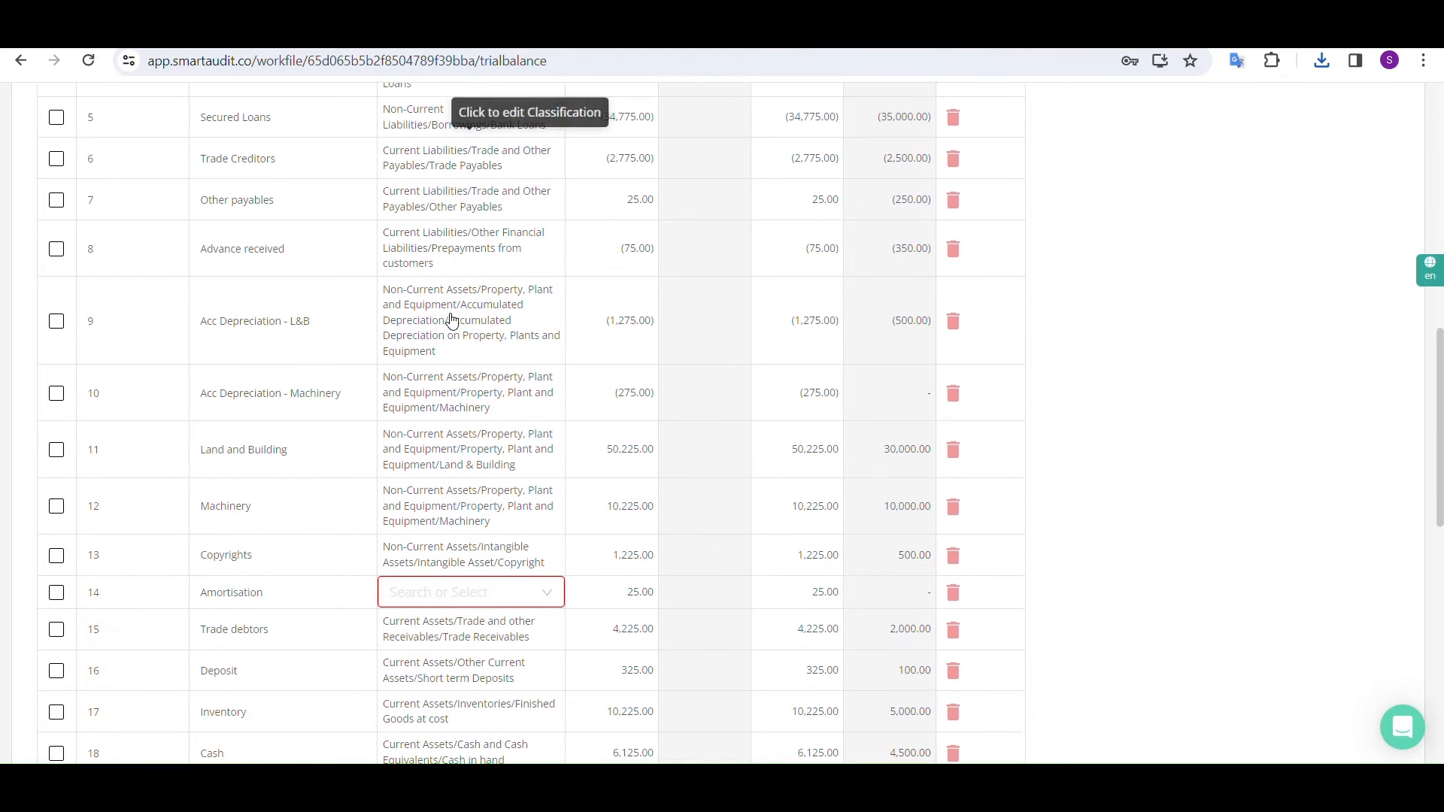
pyautogui.click(472, 600)
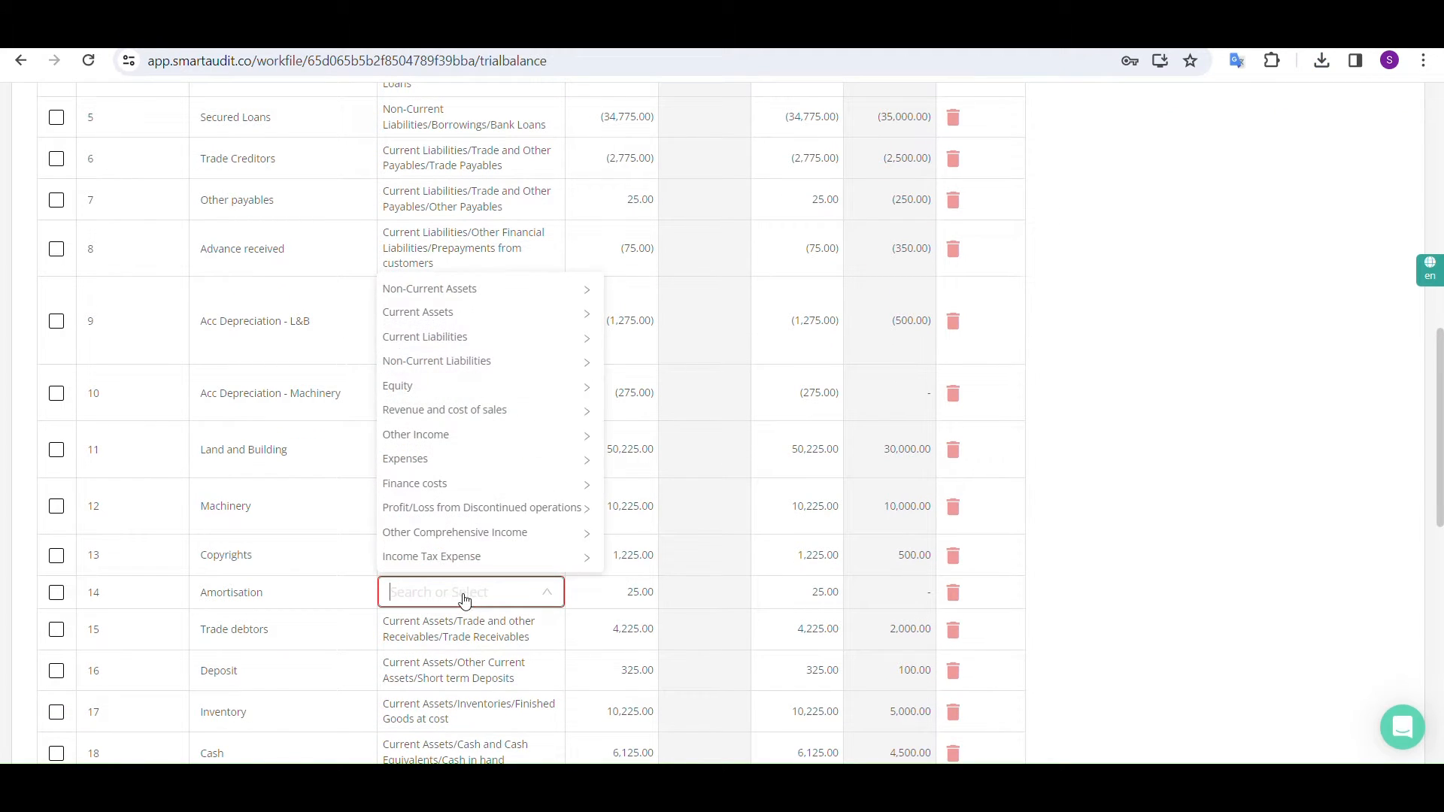
pyautogui.click(474, 289)
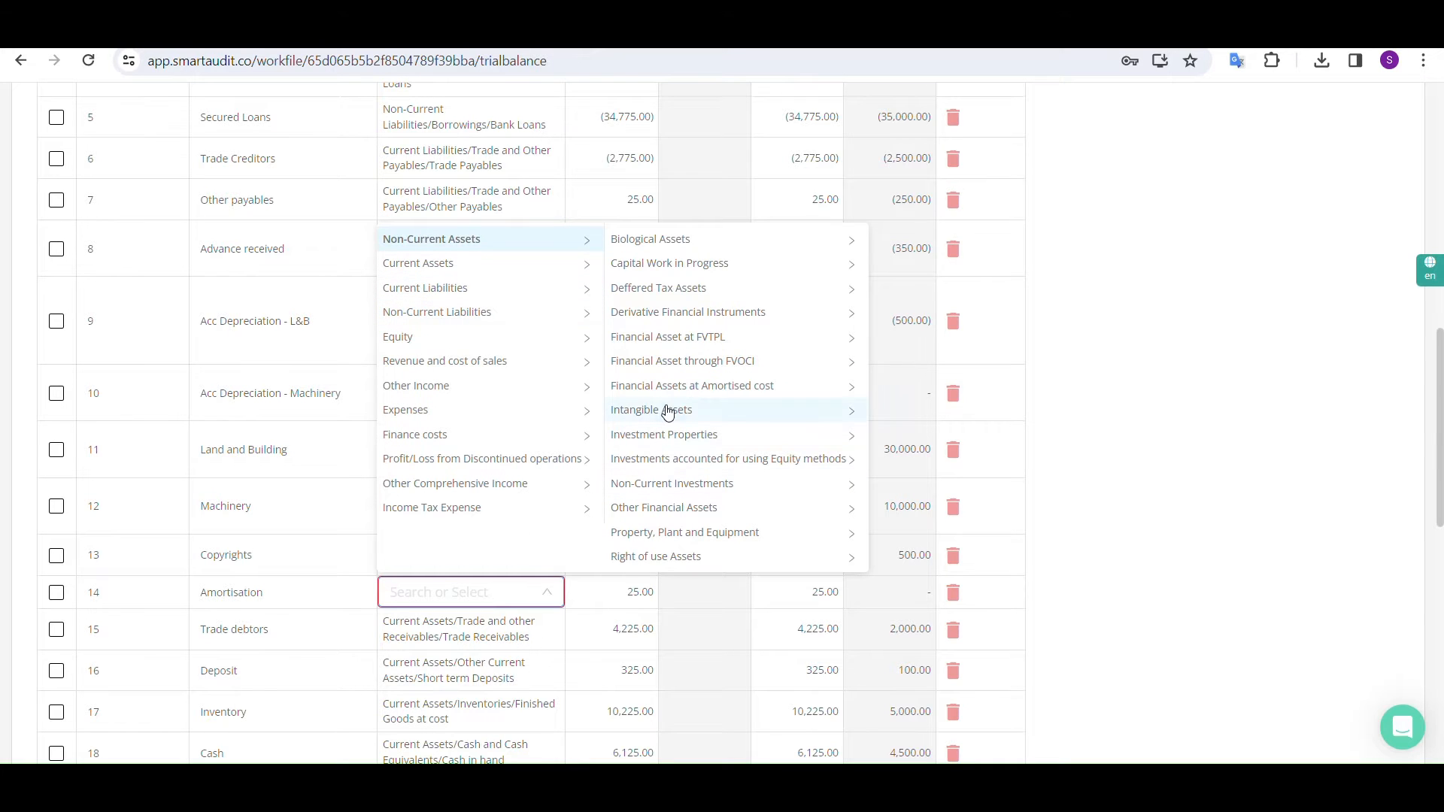
pyautogui.click(667, 413)
pyautogui.click(931, 242)
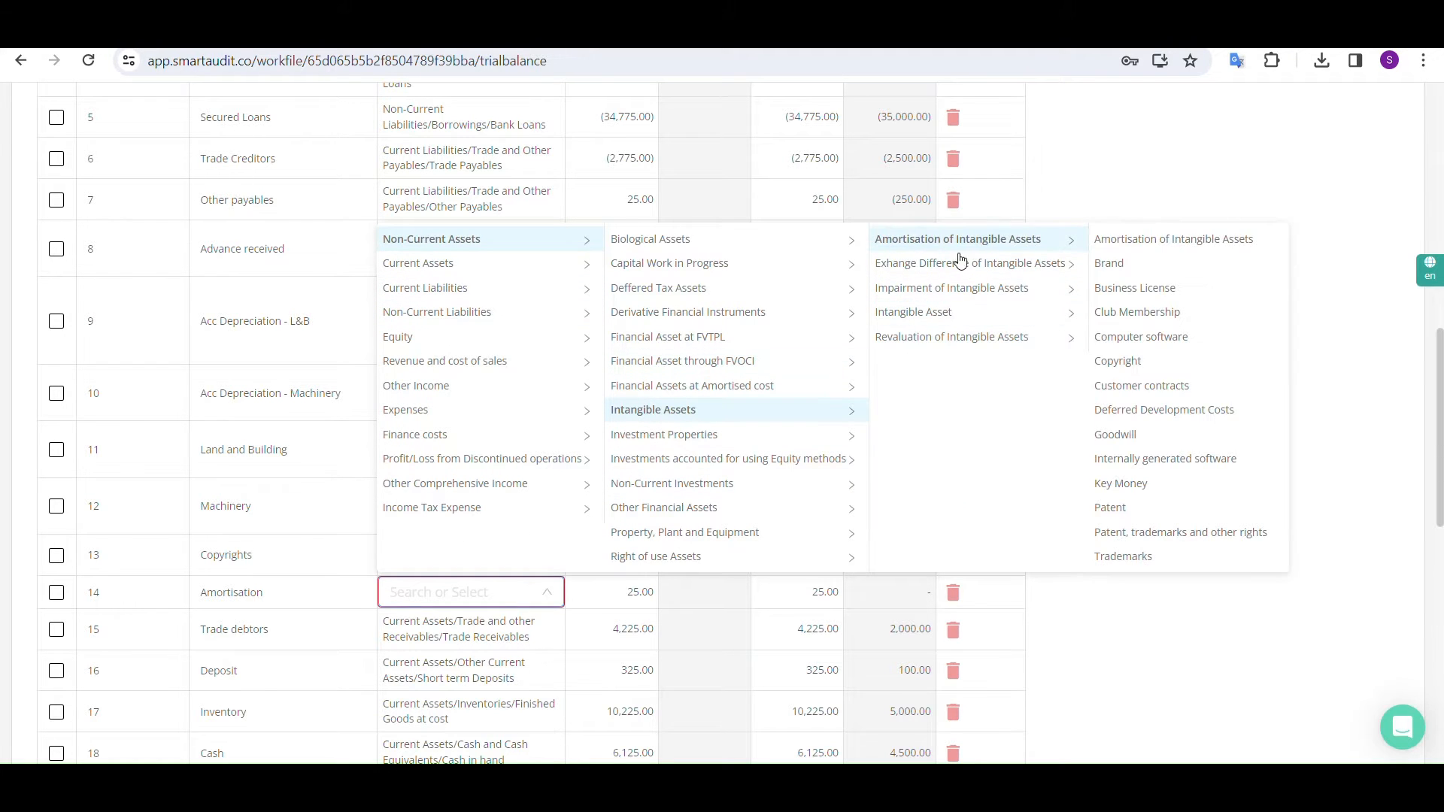
pyautogui.click(1120, 361)
# Classify the FD 2 account as Current Assets/Cash and Cash Equivalents/Demand Deposit
pyautogui.scroll(-2, 750, 504)
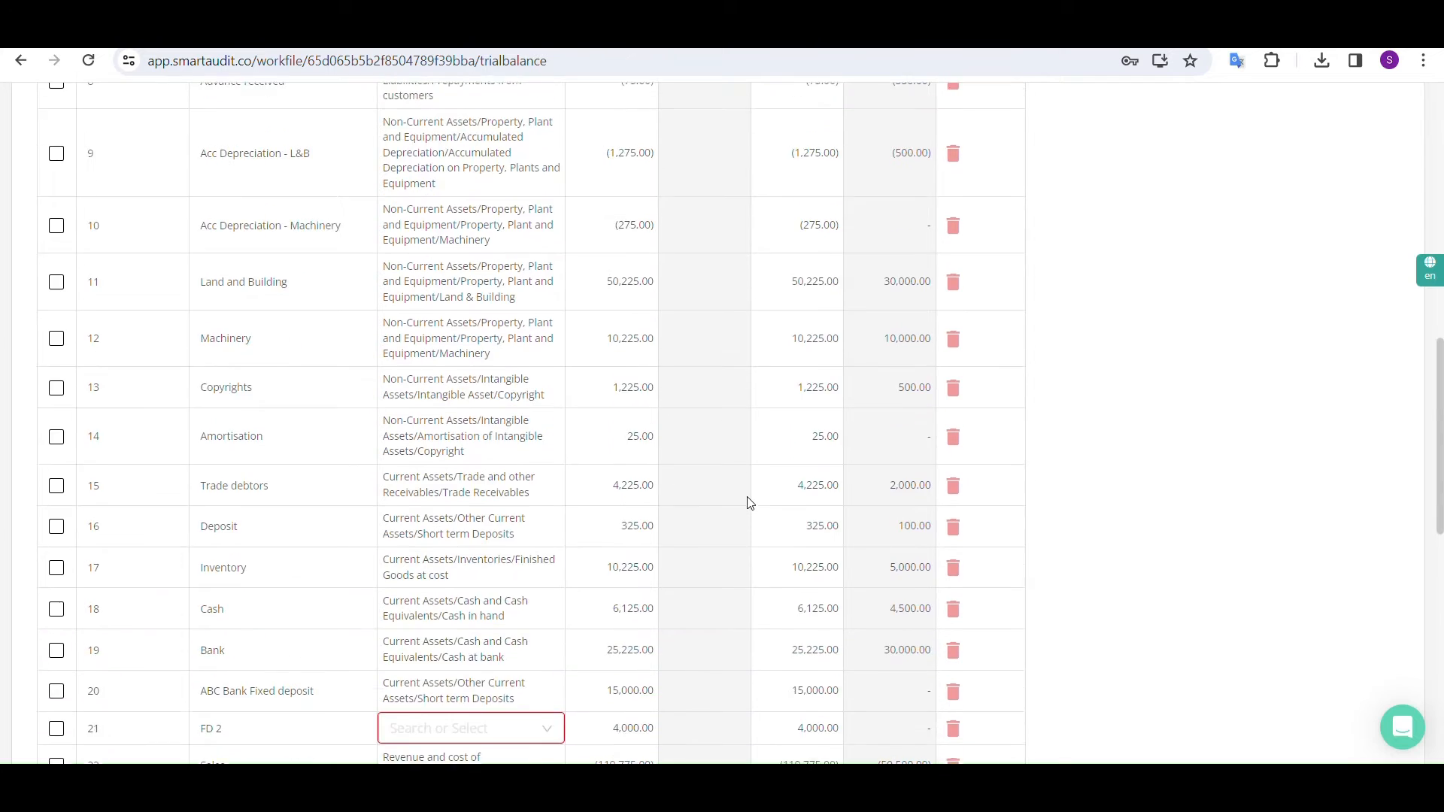
pyautogui.scroll(-3, 750, 503)
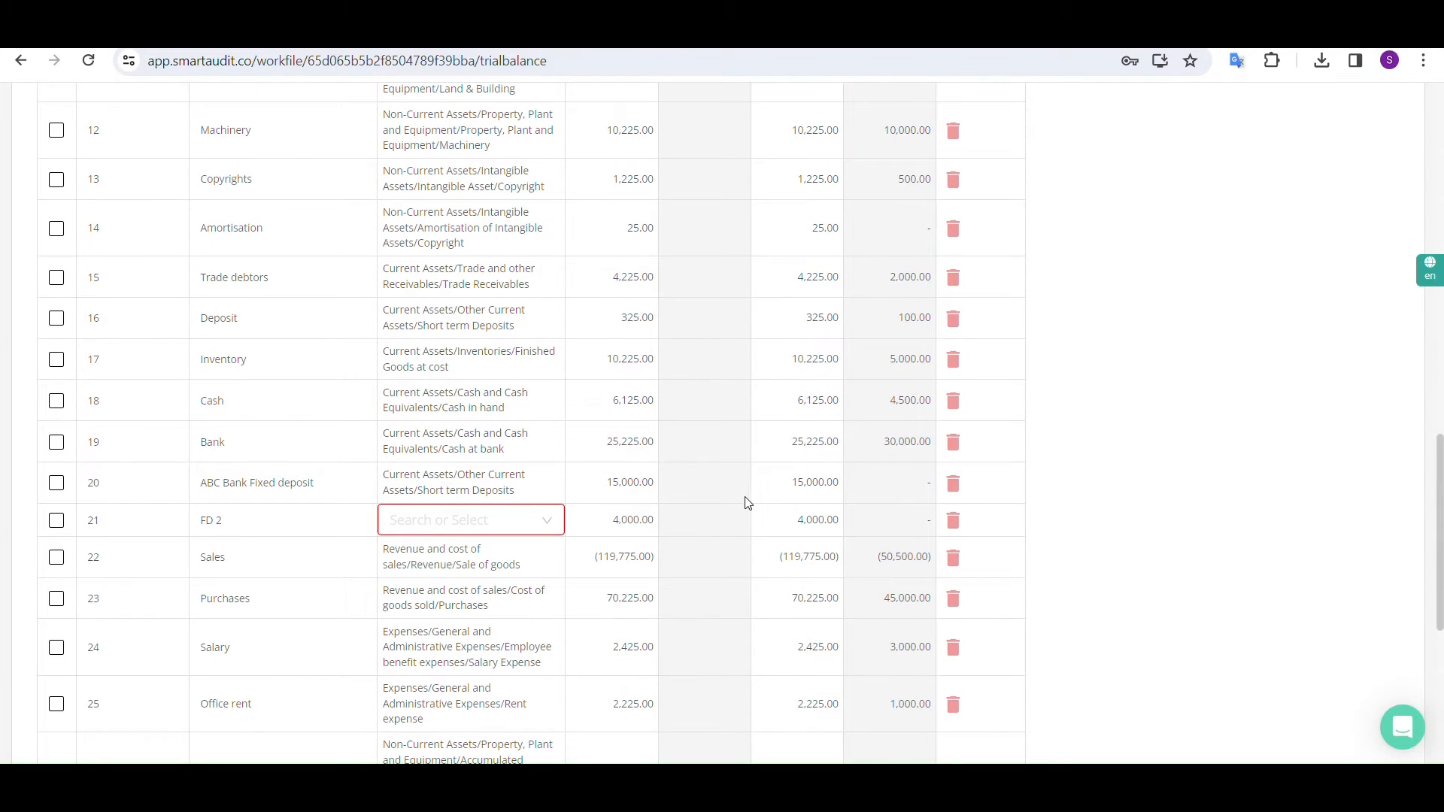
pyautogui.click(452, 518)
pyautogui.click(441, 239)
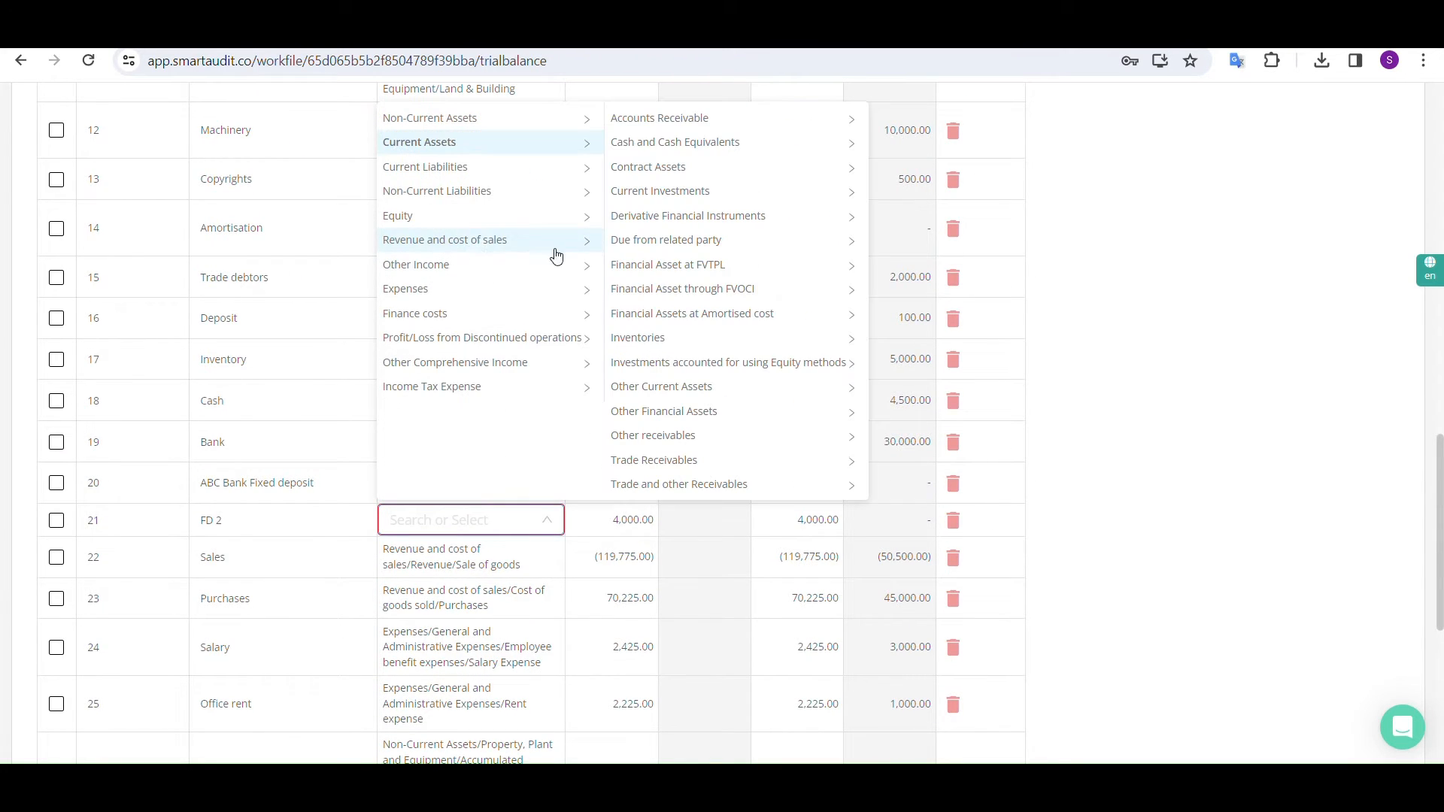
pyautogui.click(681, 142)
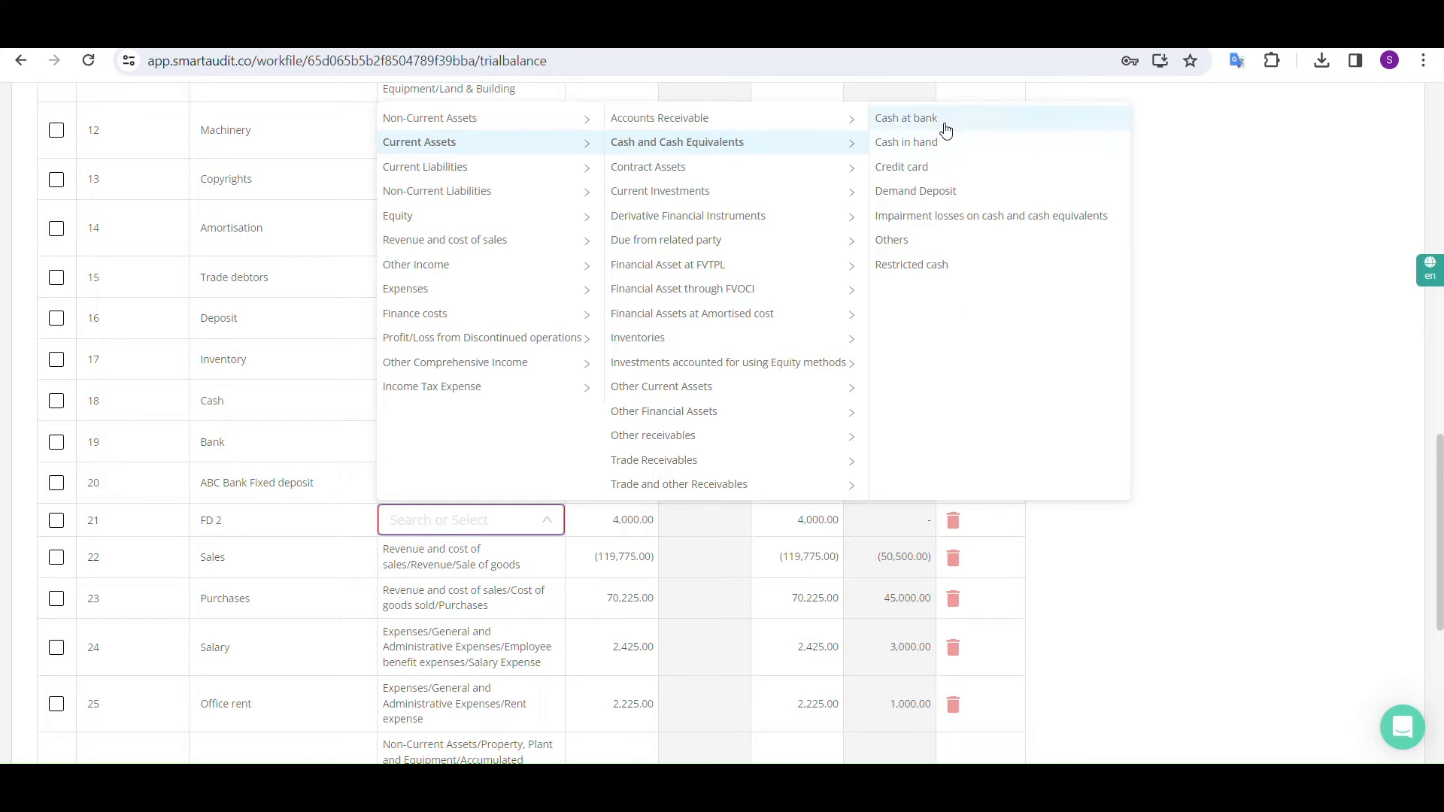
pyautogui.click(935, 190)
# Save the mapped trial balance and proceed despite missing classifications
pyautogui.scroll(4, 935, 192)
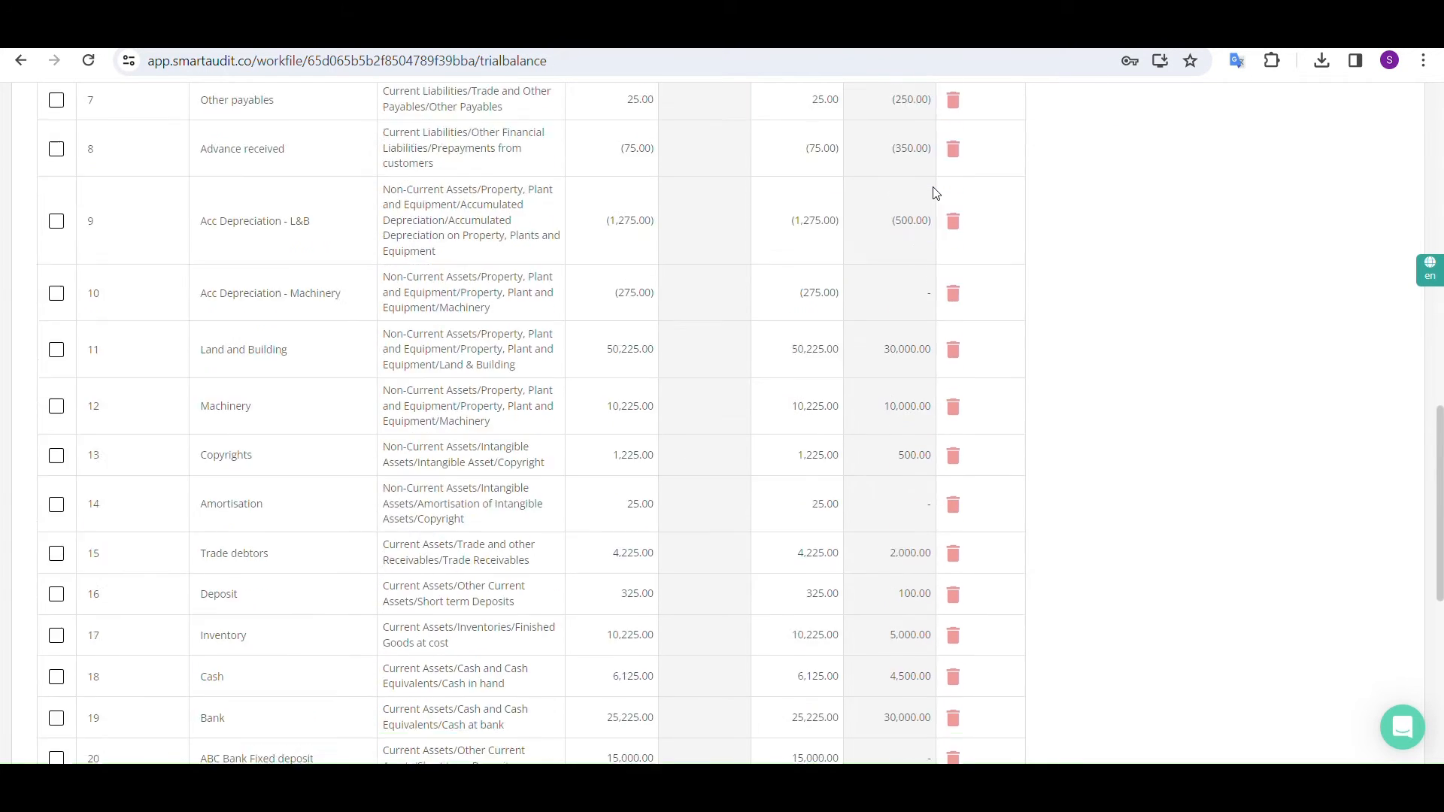
pyautogui.scroll(8, 935, 193)
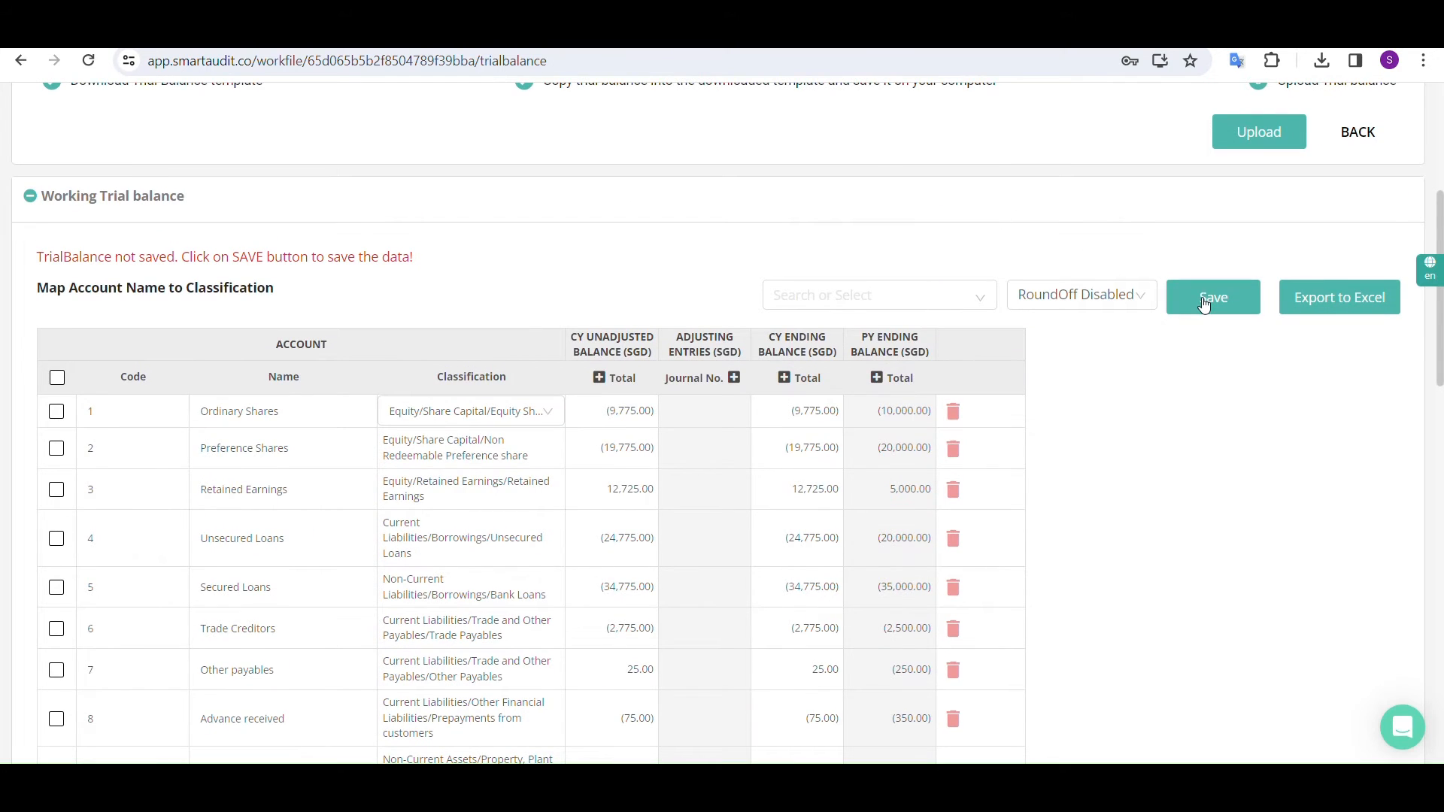
pyautogui.click(1203, 300)
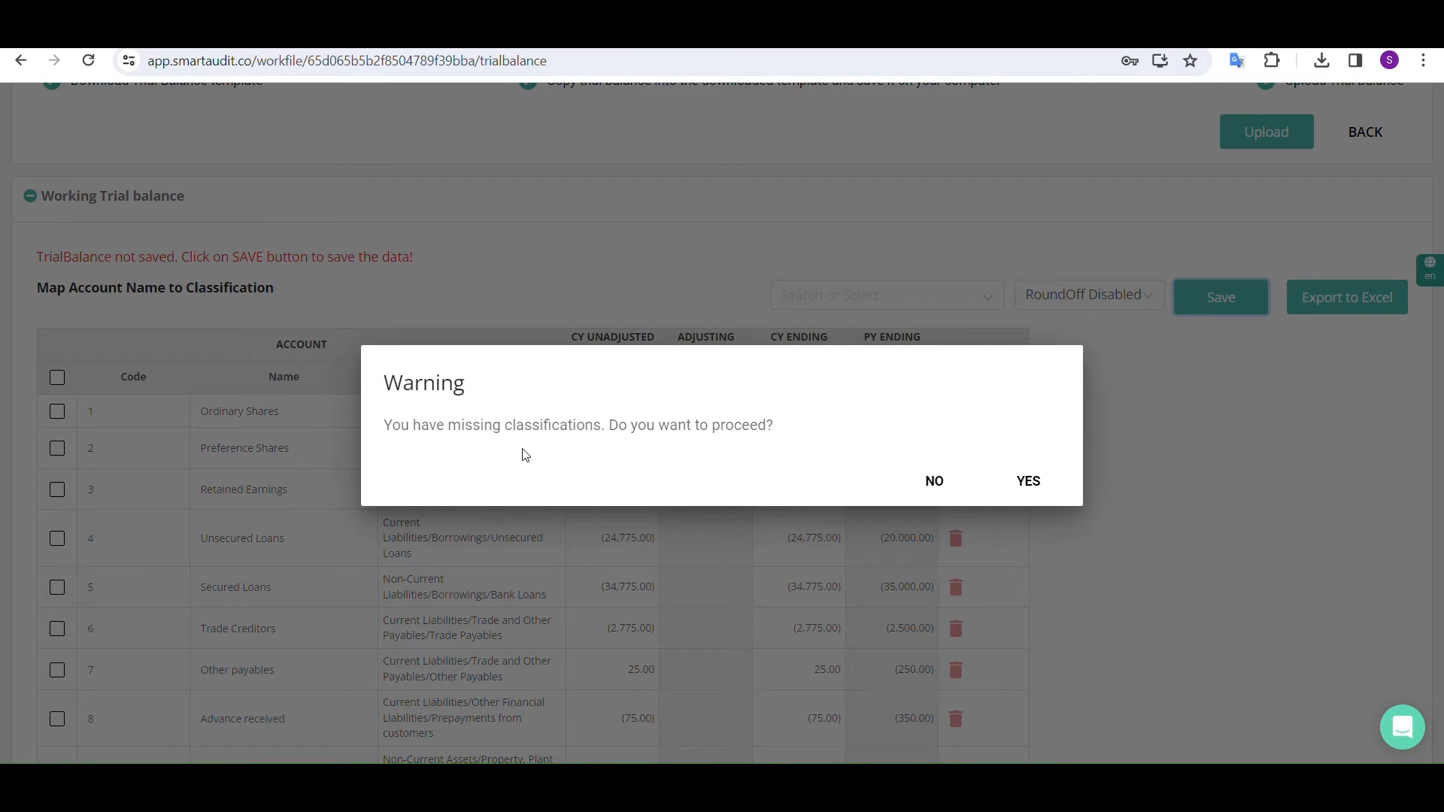
pyautogui.click(1021, 479)
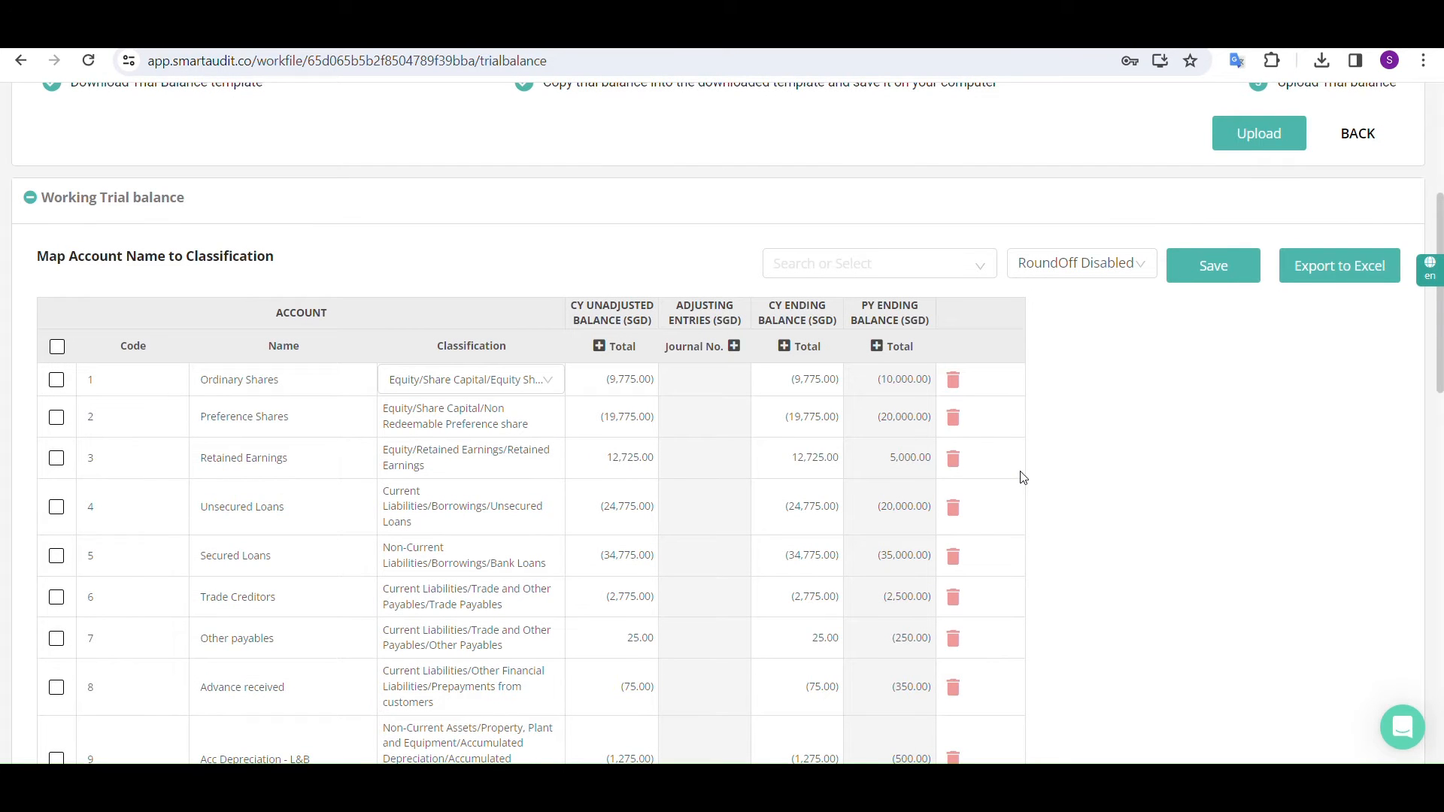
# Go to the job's Balance Sheet, look through the statement of financial position and show it in full screen
pyautogui.scroll(4, 1023, 479)
pyautogui.scroll(1, 1023, 478)
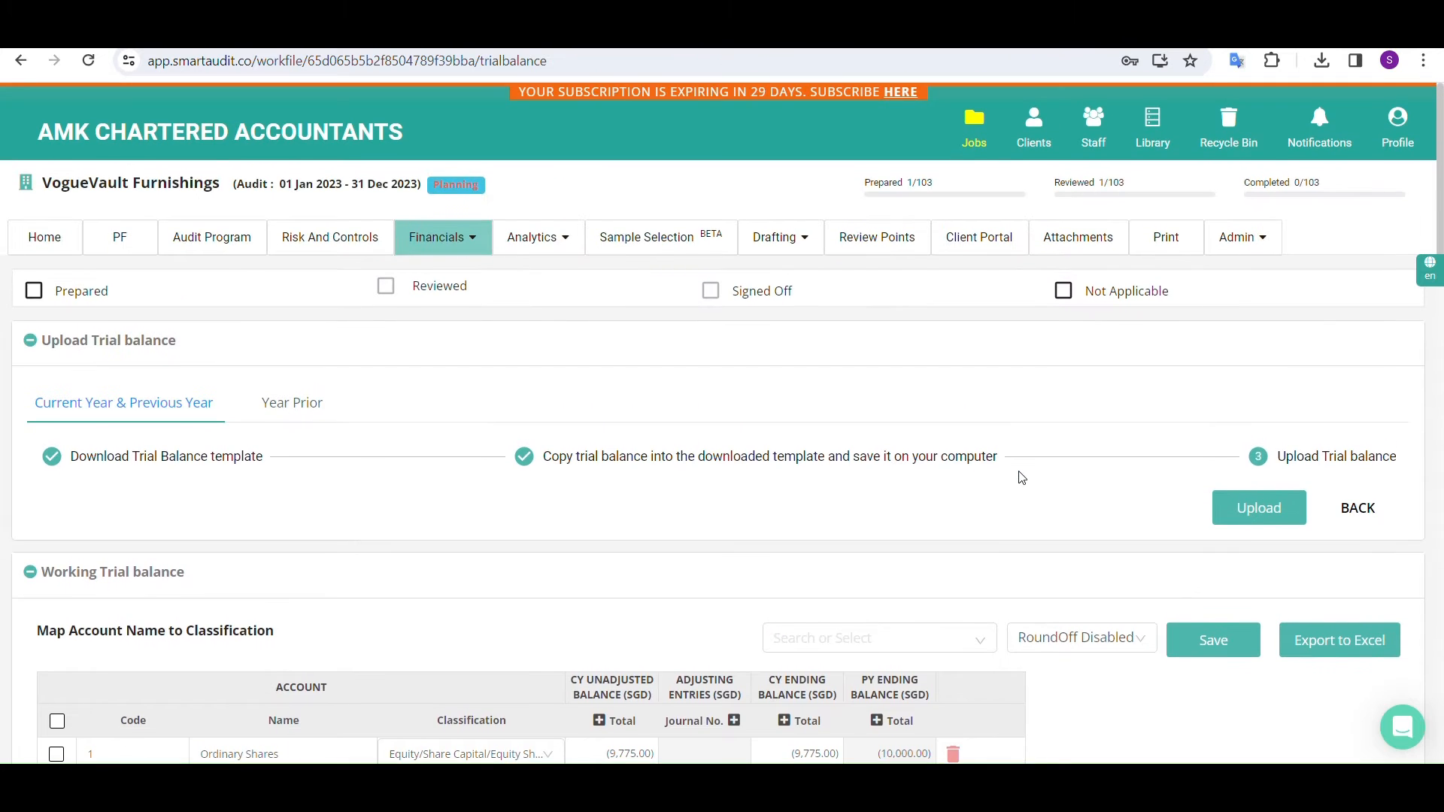
pyautogui.click(460, 251)
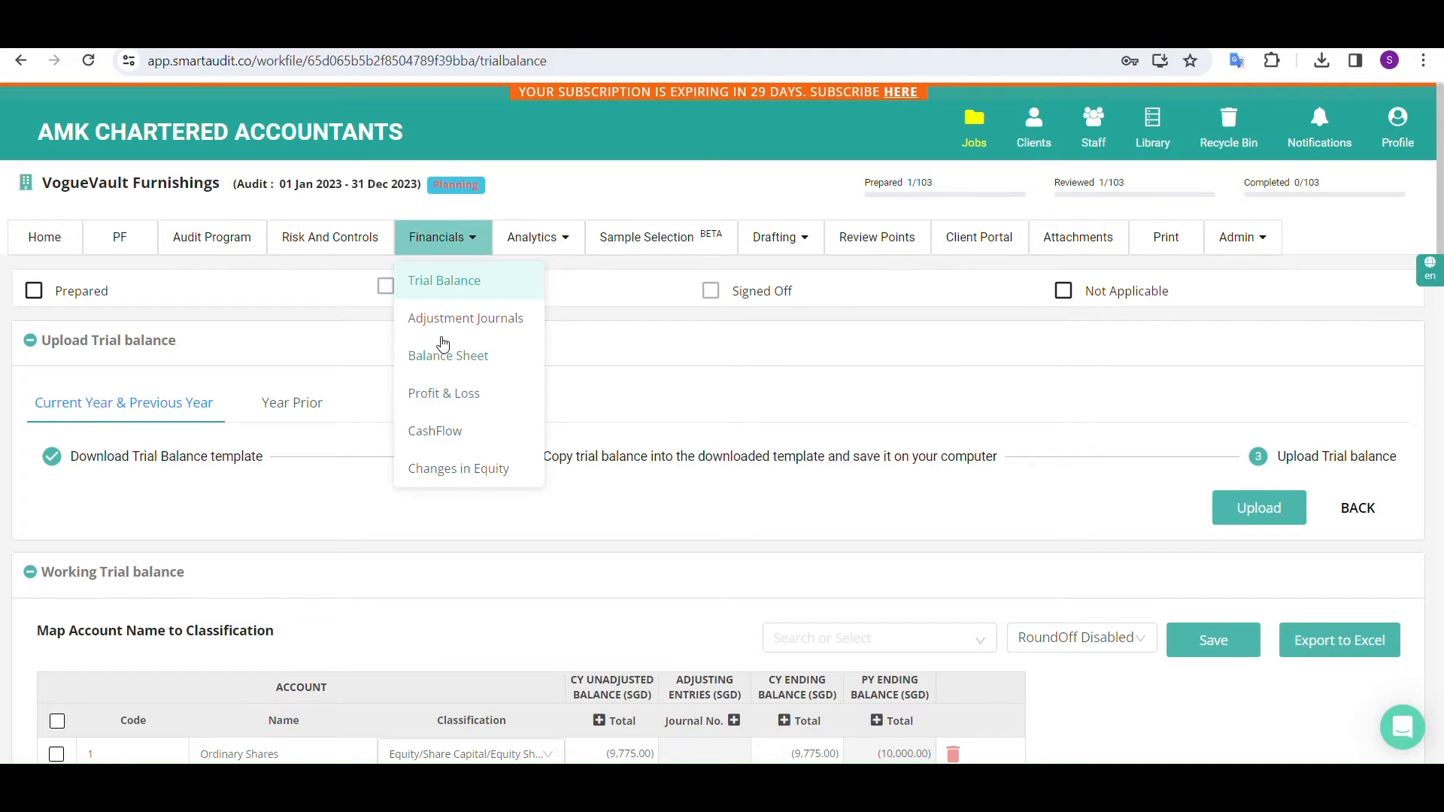
pyautogui.click(443, 366)
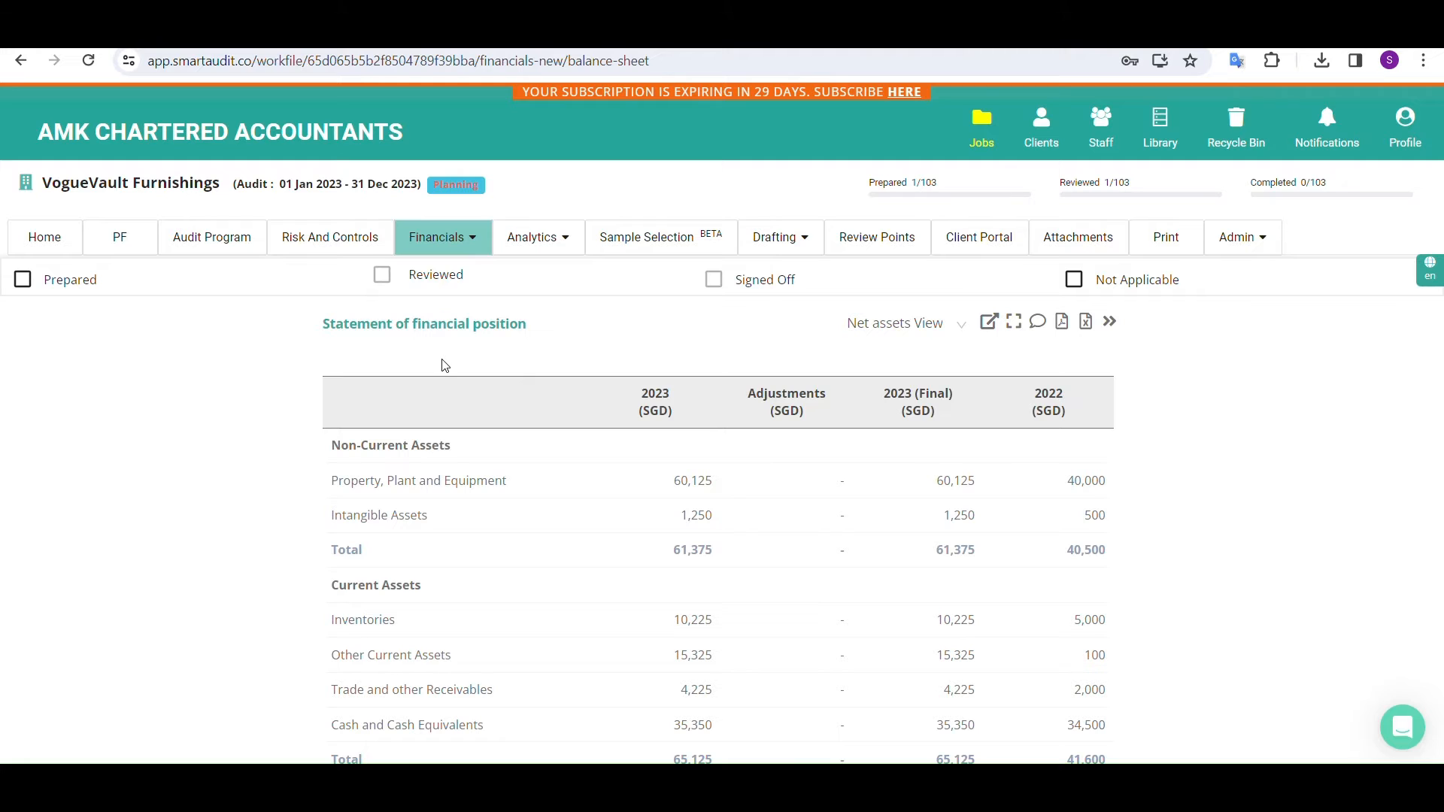
pyautogui.scroll(-3, 734, 420)
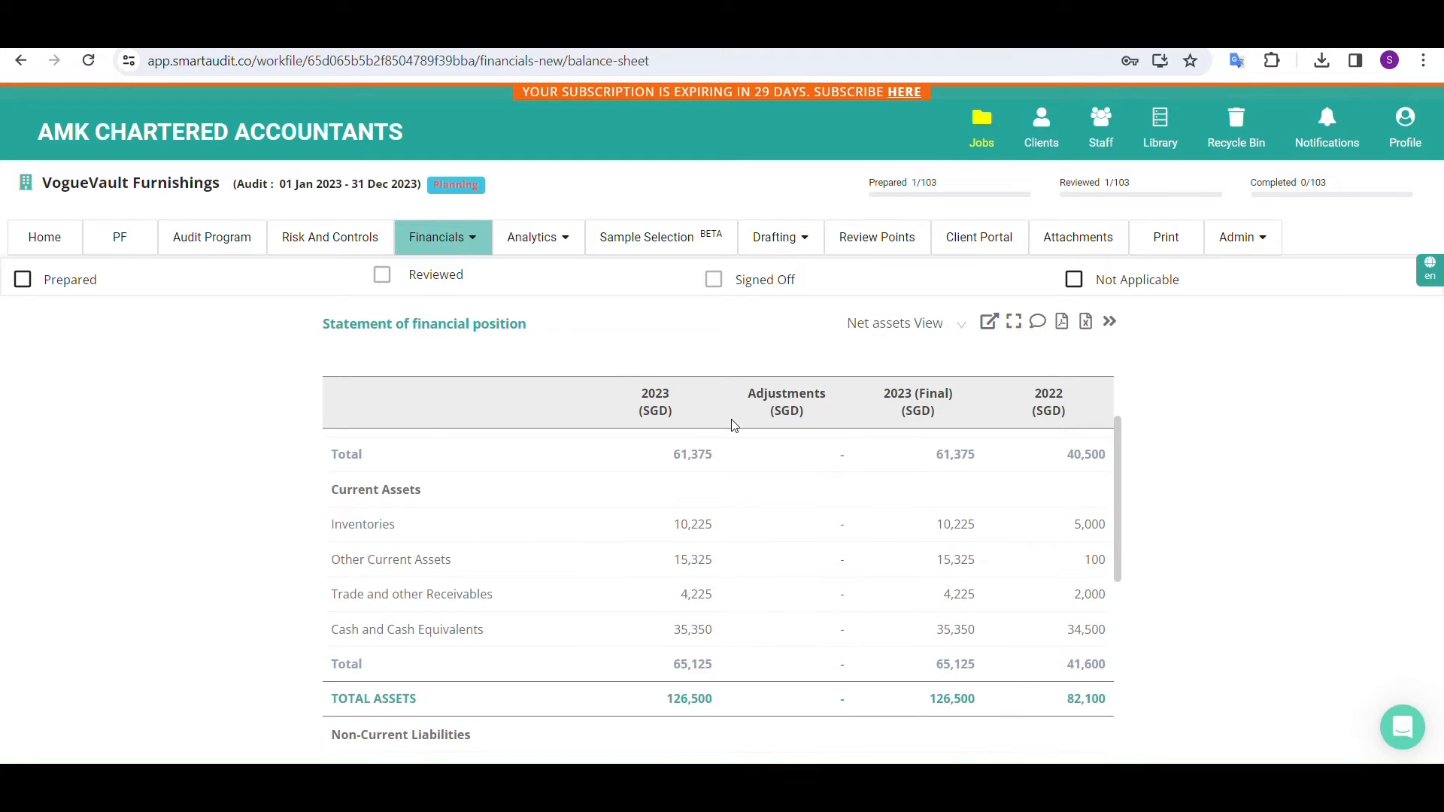
pyautogui.scroll(-1, 734, 425)
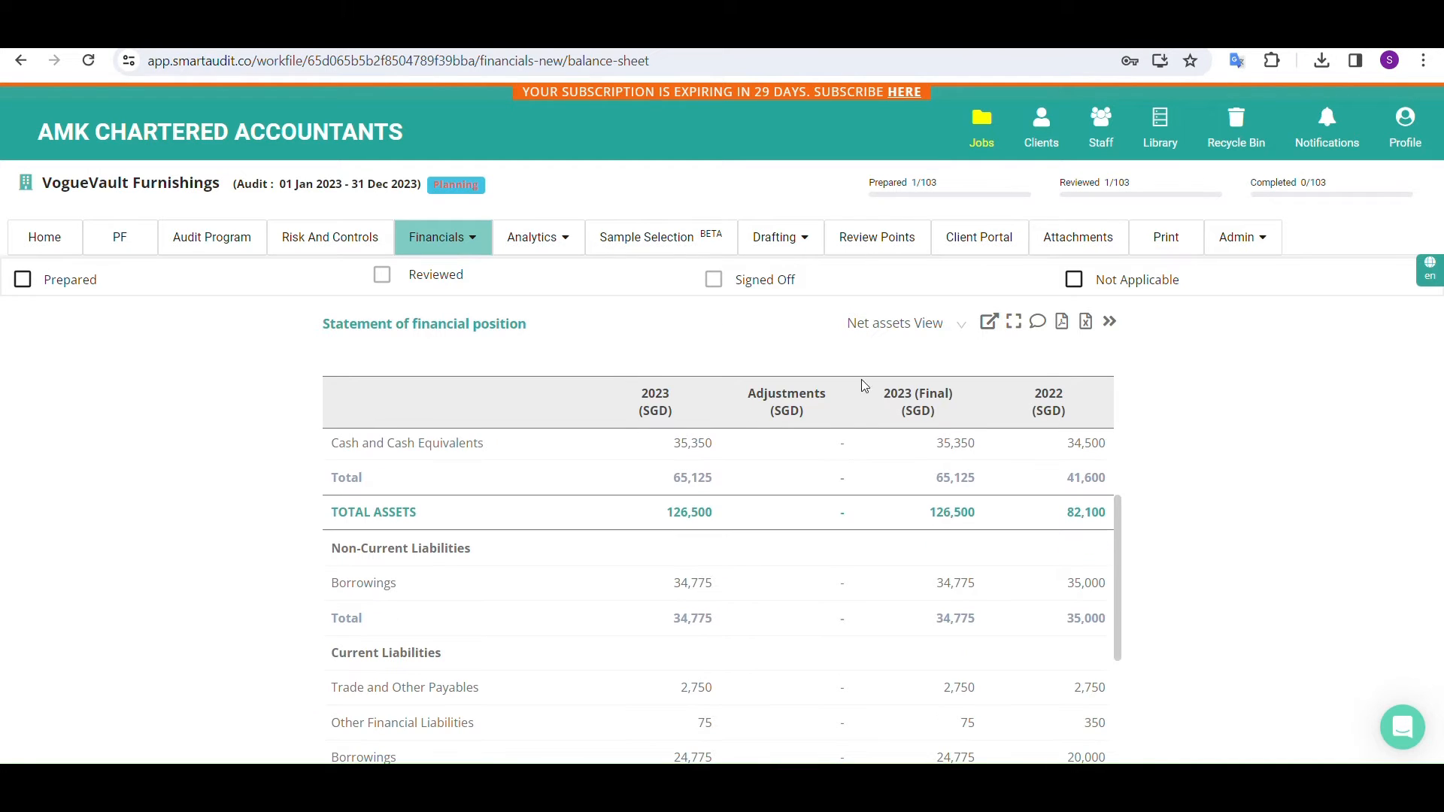
pyautogui.click(1012, 331)
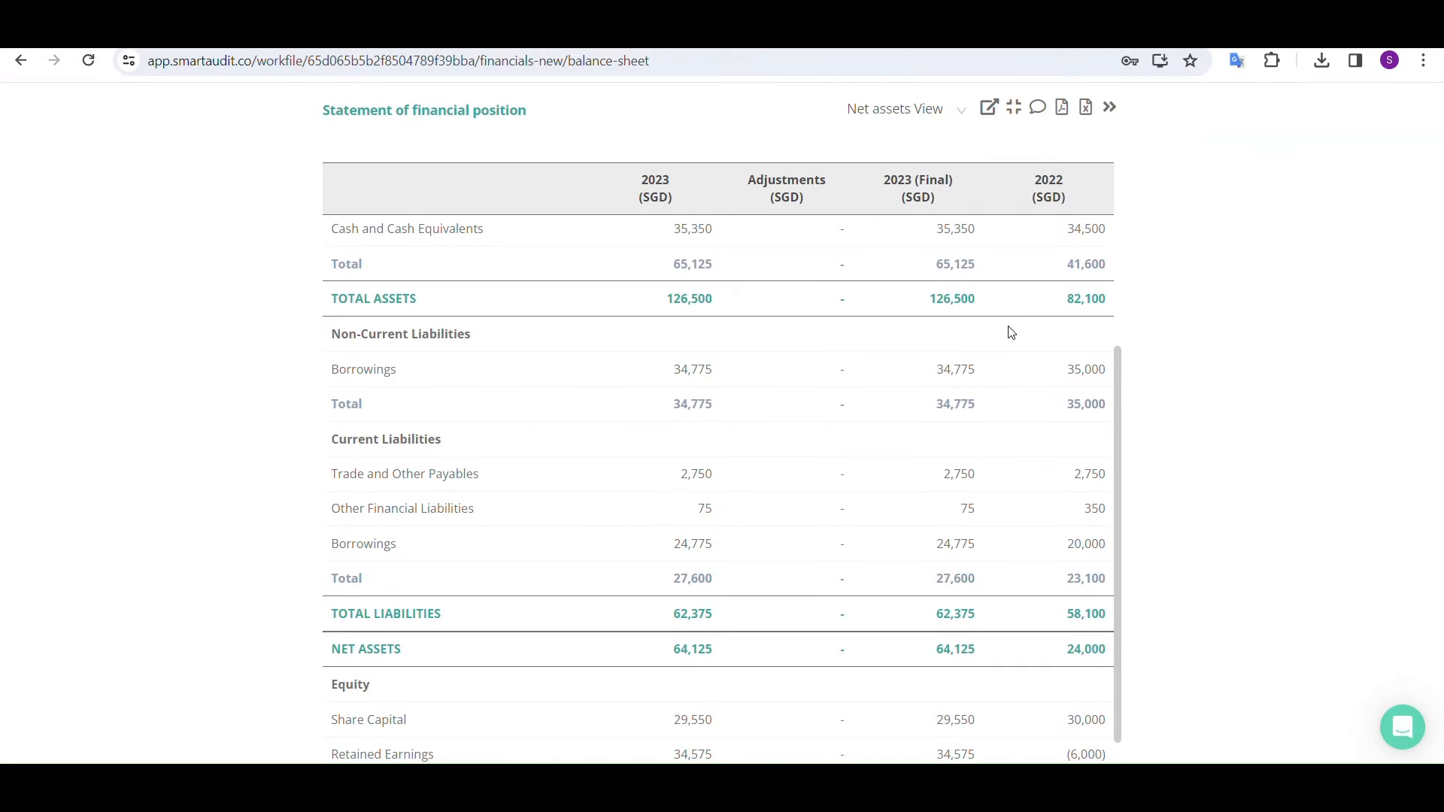
# View the account breakdown behind Cash and Cash Equivalents in the statement of financial position, and close it
pyautogui.scroll(3, 919, 364)
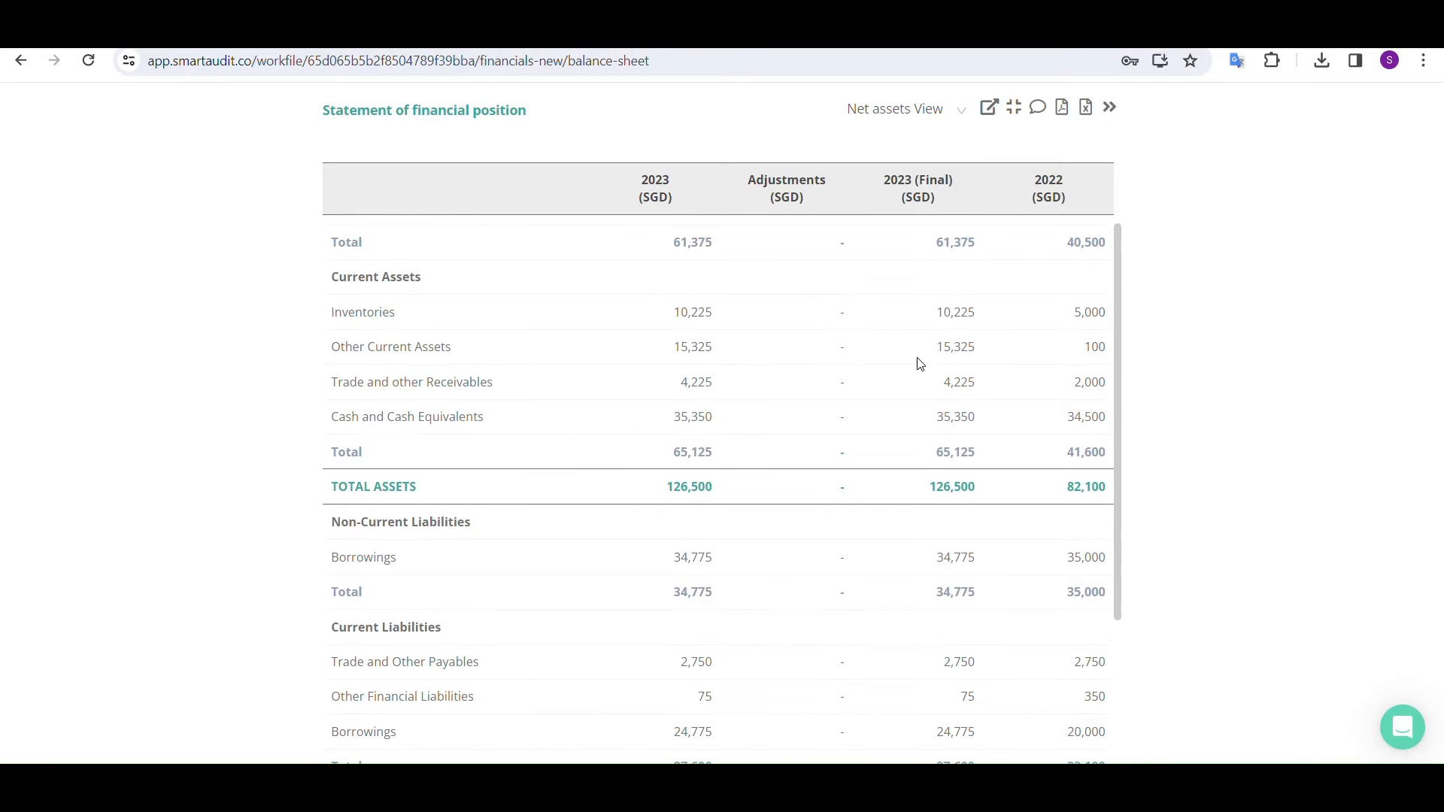
pyautogui.click(374, 319)
pyautogui.doubleClick(345, 413)
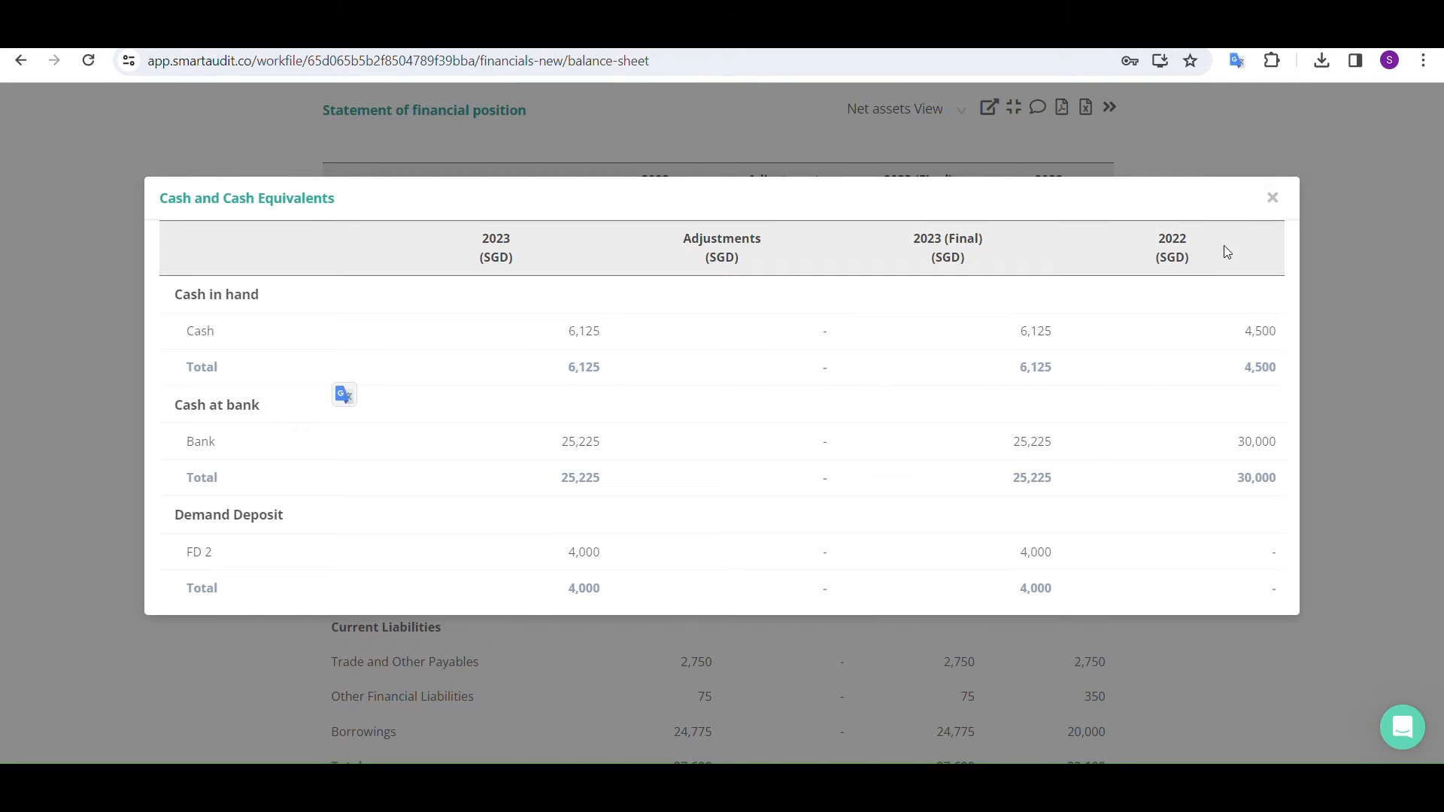
pyautogui.click(1272, 197)
# Switch the statement of financial position to the Total Assets and Total Liabilities View and look through it
pyautogui.scroll(2, 716, 399)
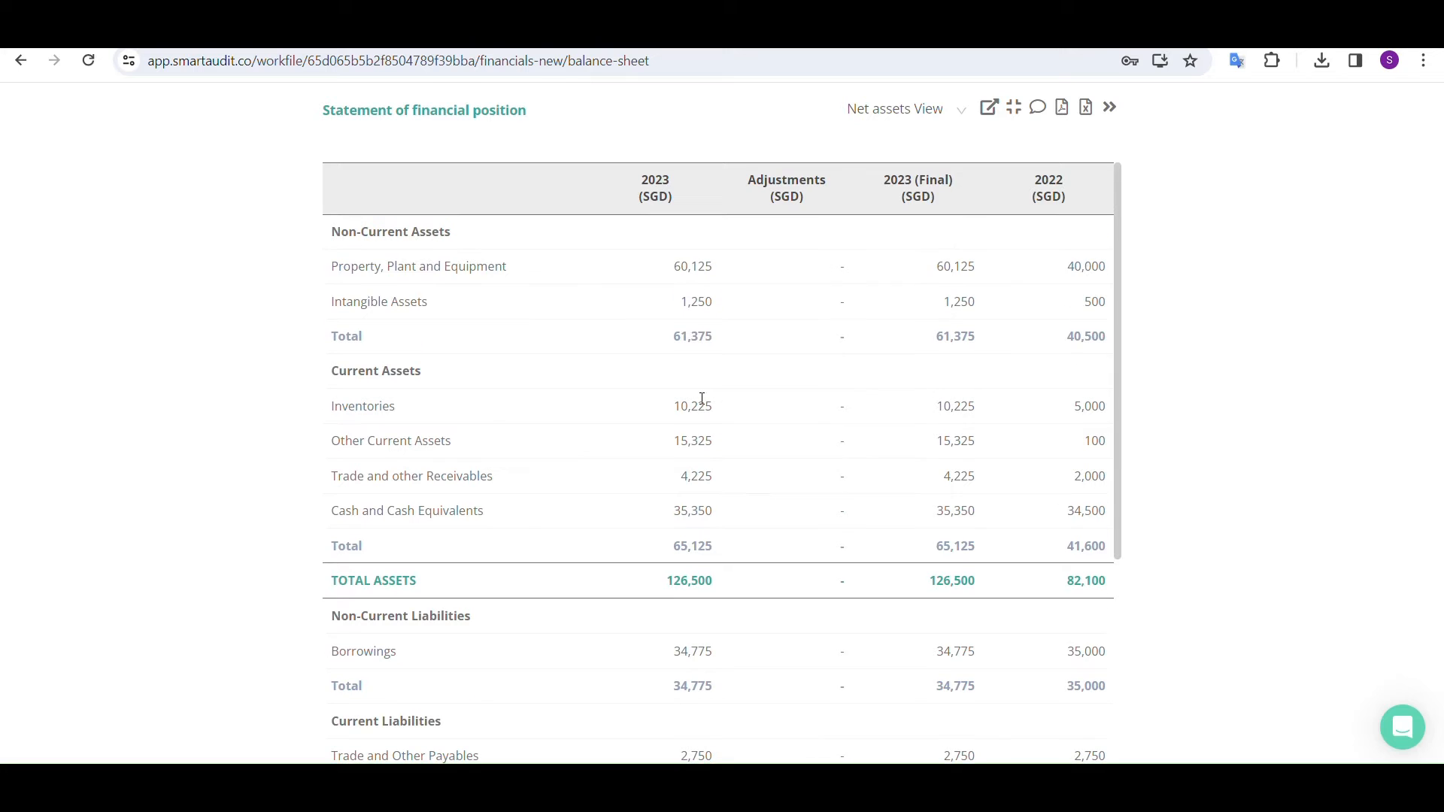
pyautogui.click(936, 122)
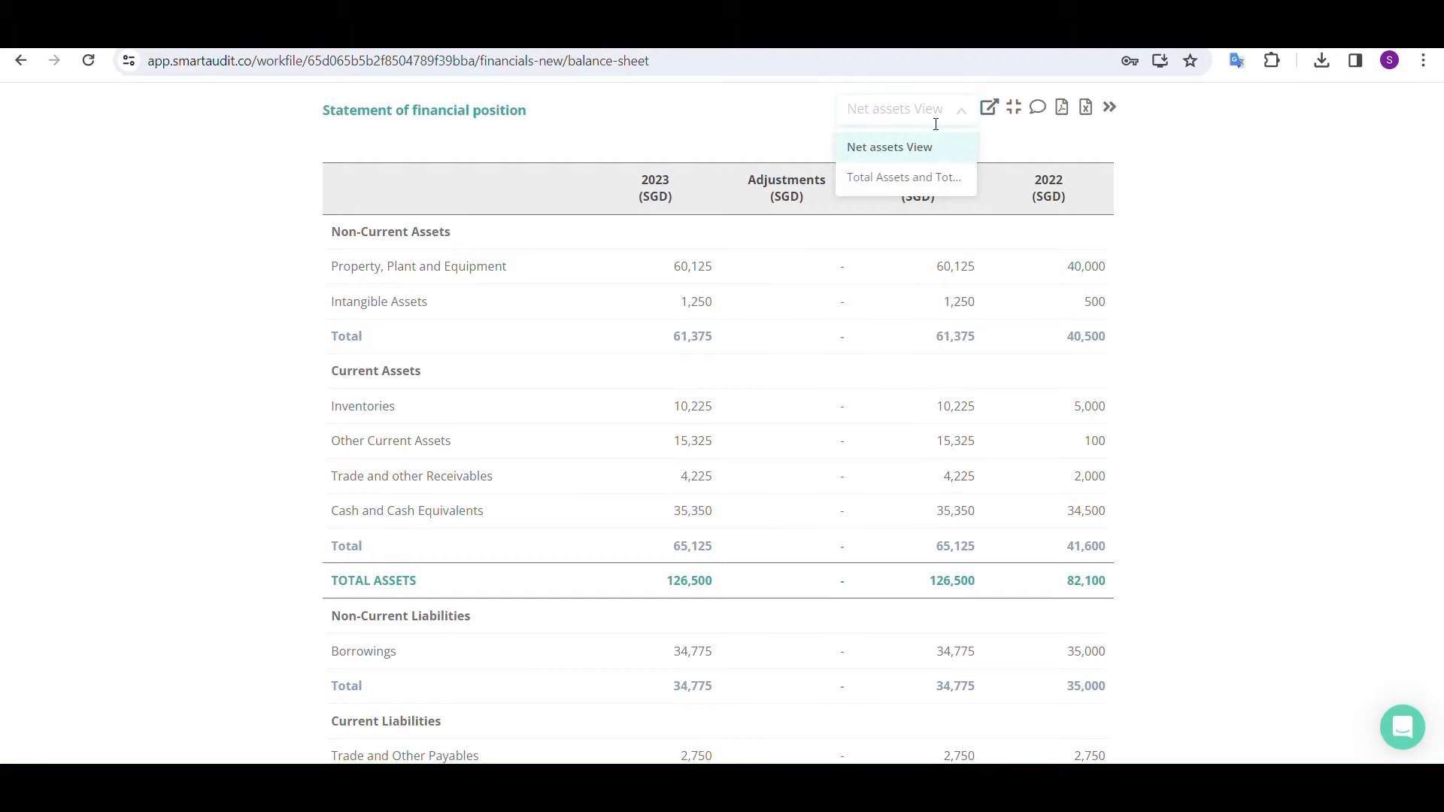
pyautogui.click(916, 193)
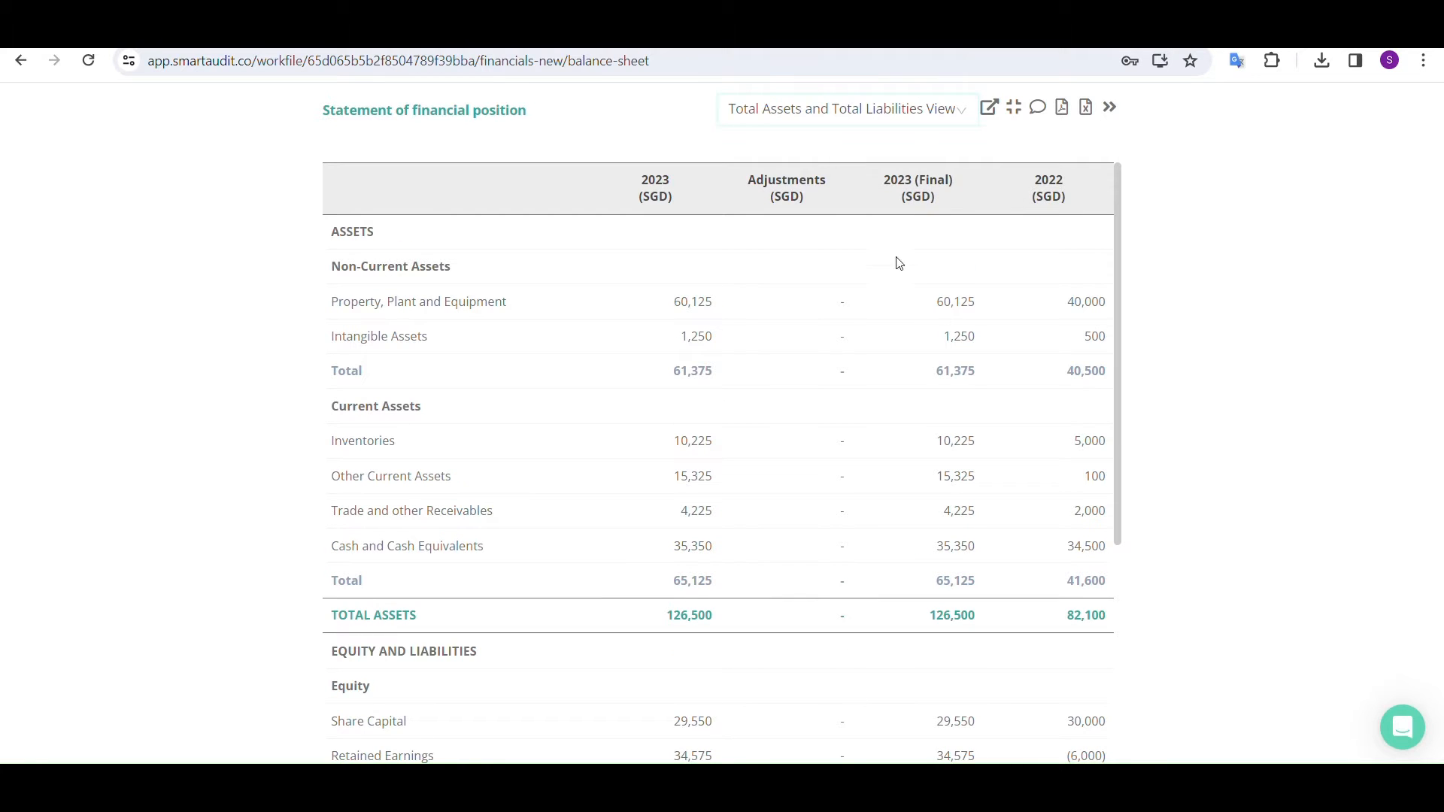
pyautogui.scroll(-5, 848, 381)
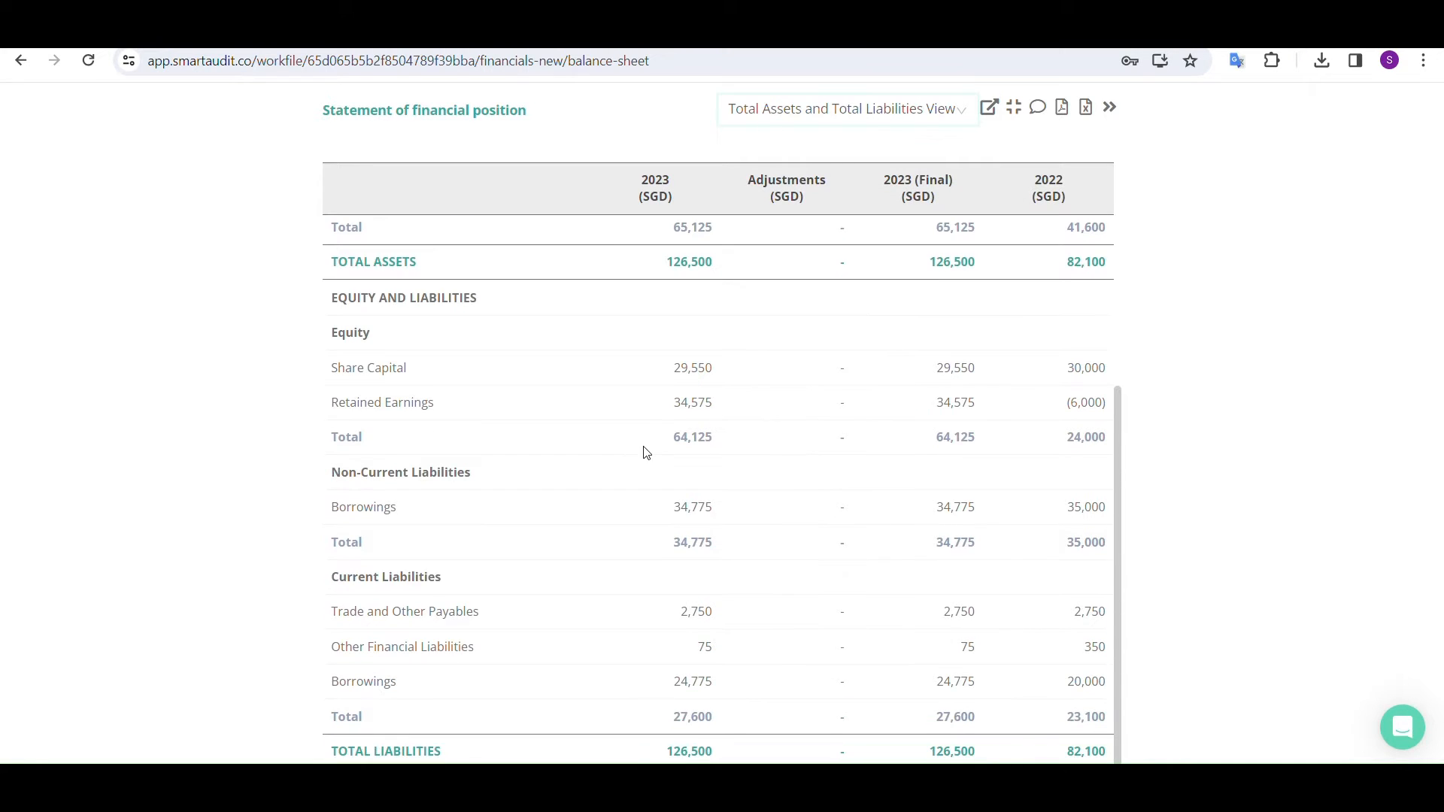
pyautogui.click(890, 114)
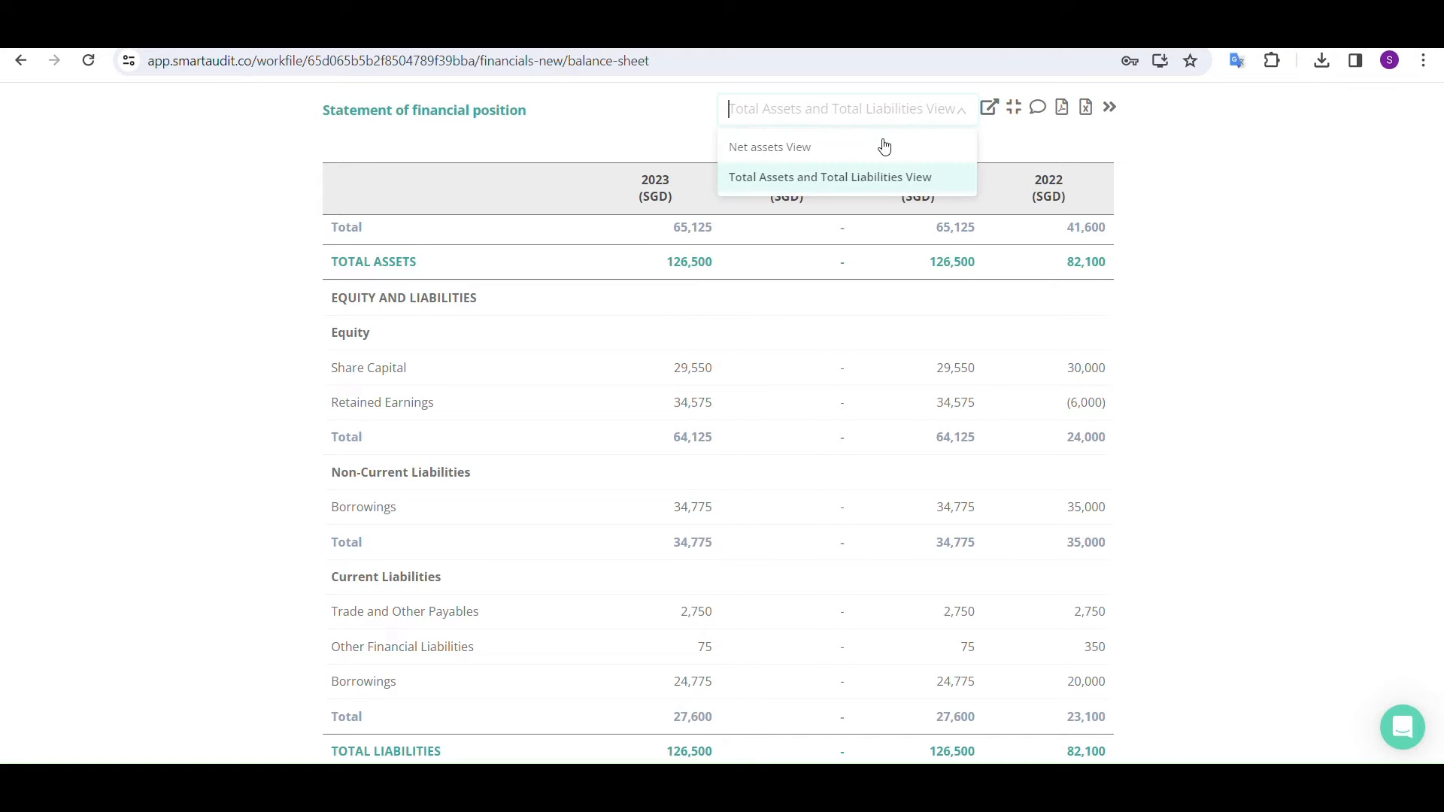
pyautogui.click(1128, 135)
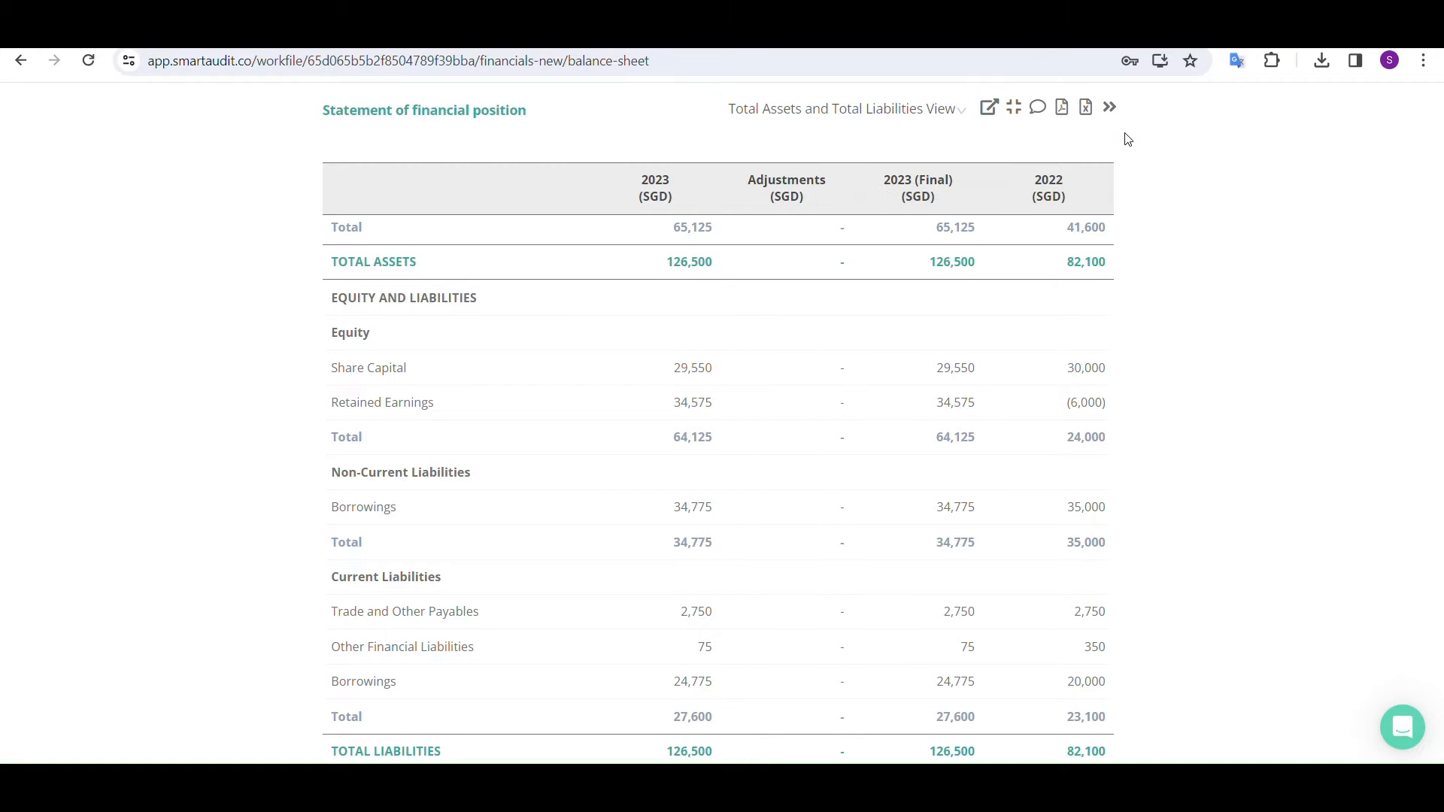
pyautogui.scroll(1, 980, 187)
pyautogui.scroll(3, 978, 180)
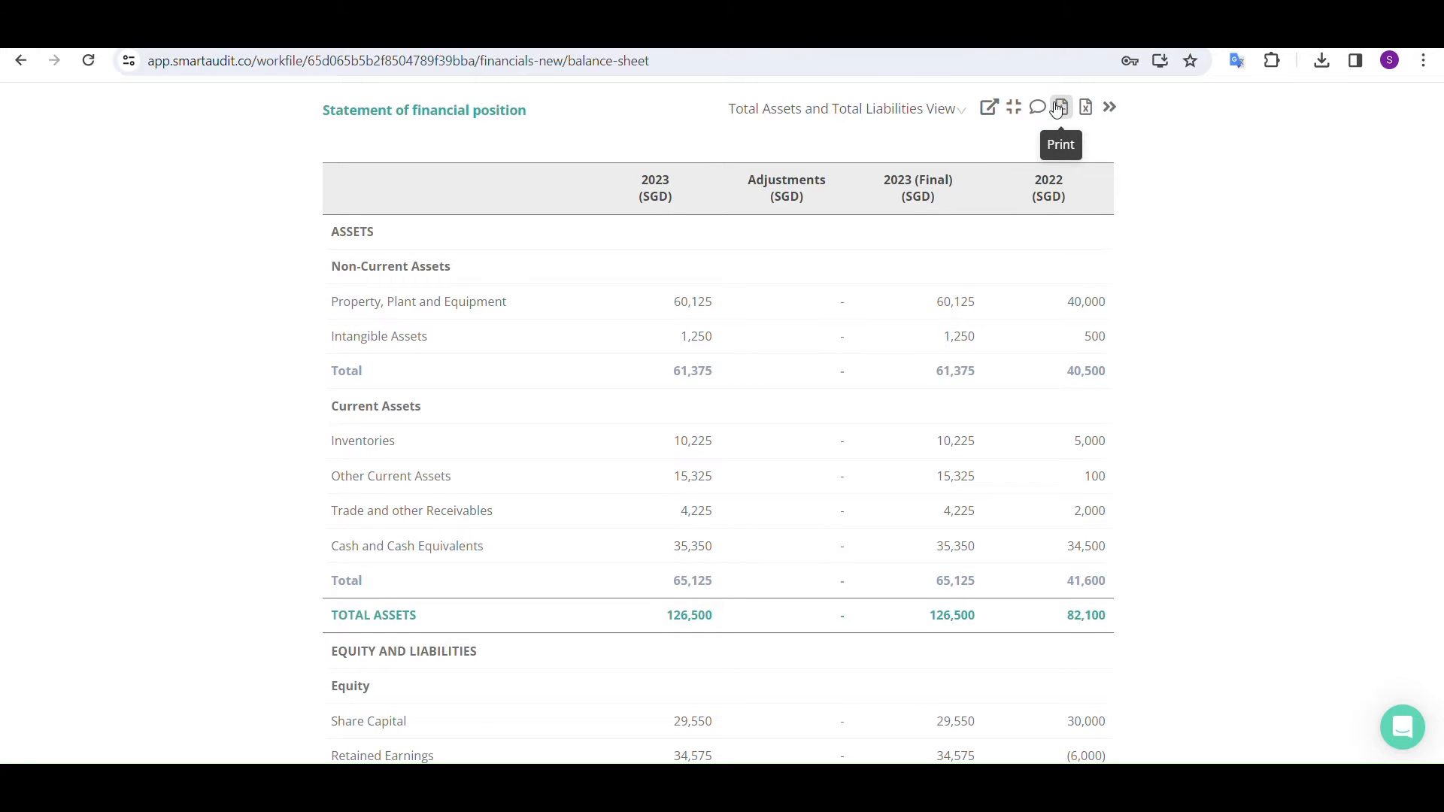
# Show the balance sheet's variance, materiality and misstatements columns, and leave full screen to go to the Profit & Loss statement
pyautogui.click(1109, 107)
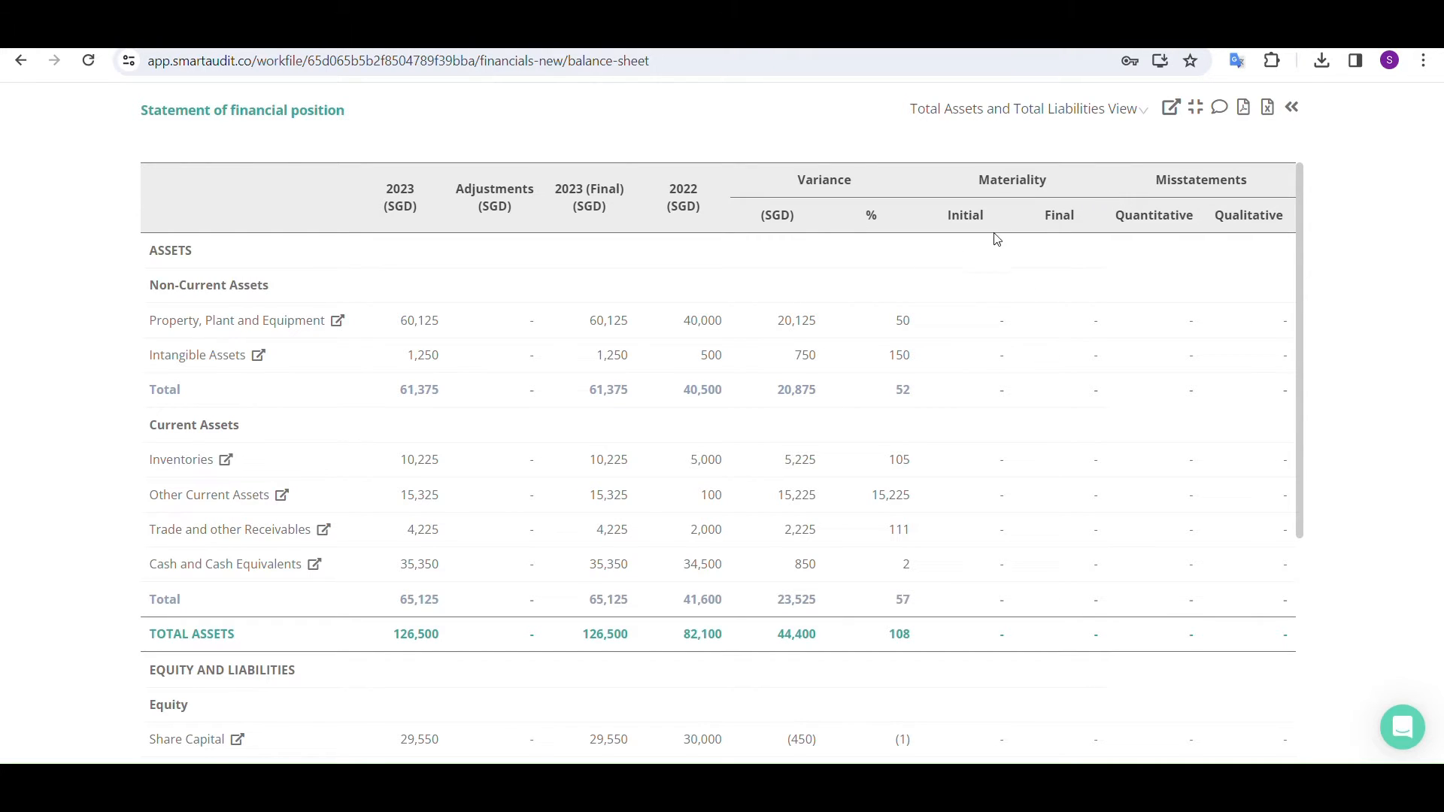
pyautogui.click(1195, 107)
pyautogui.click(459, 252)
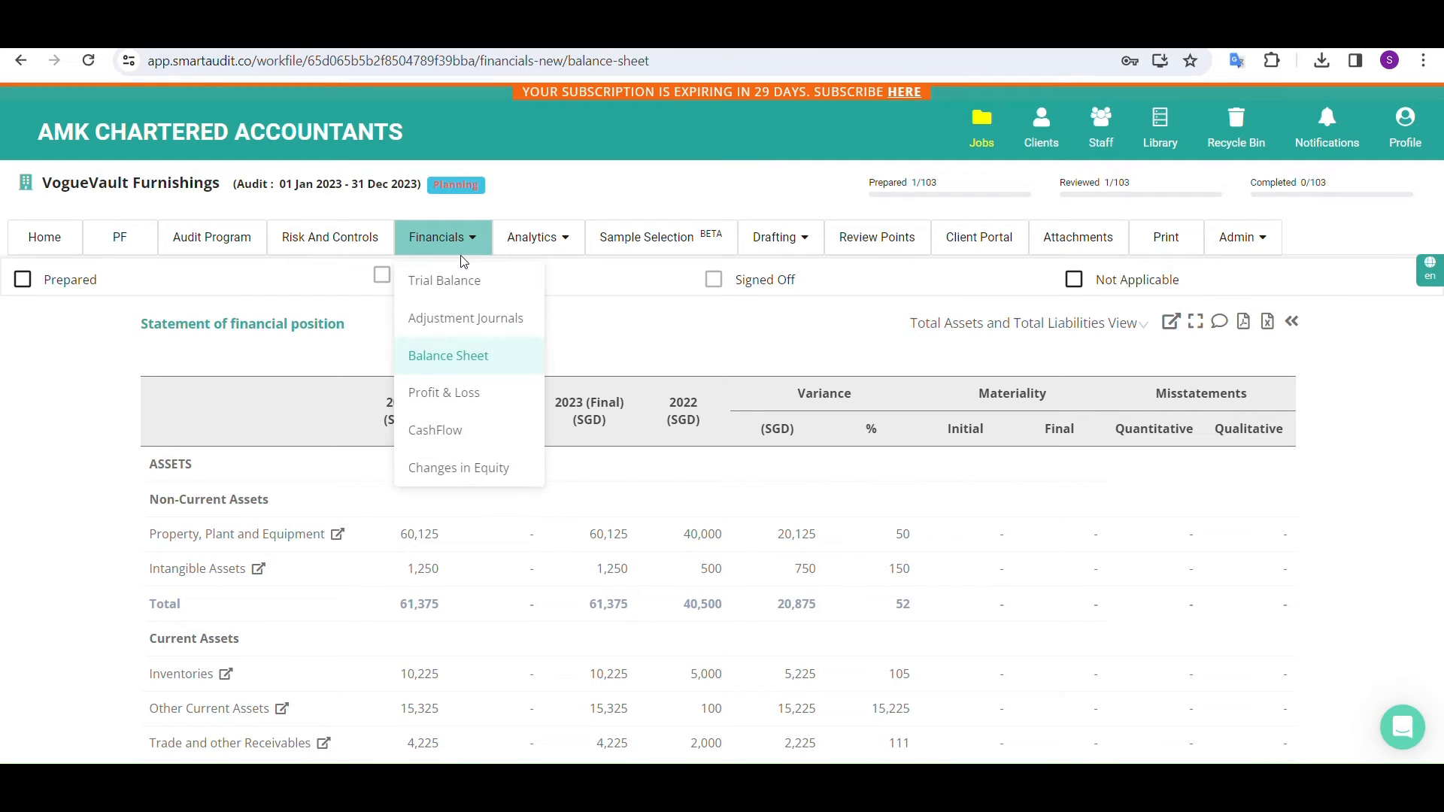
pyautogui.click(446, 408)
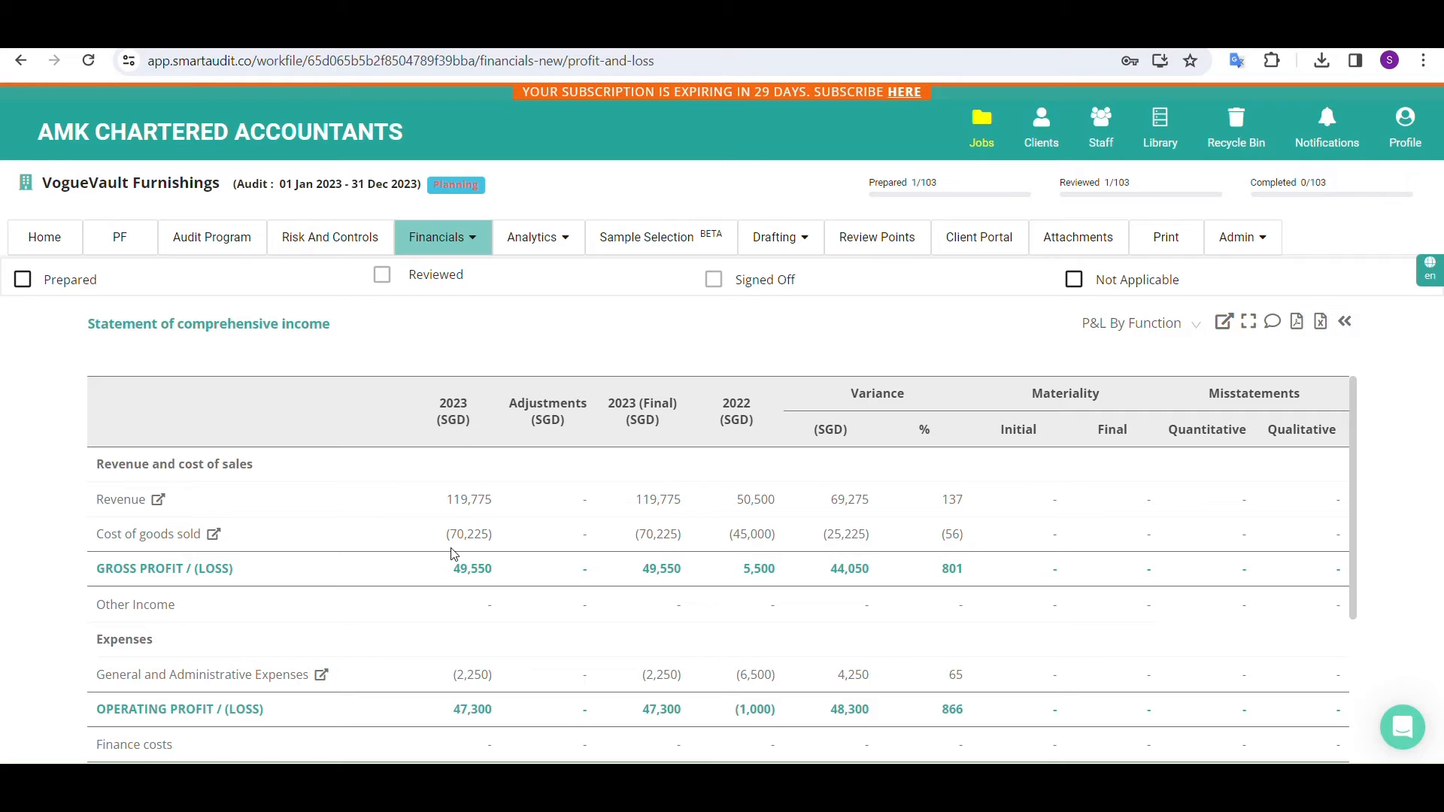
# Look through the statement of comprehensive income and hide its variance, materiality and misstatements columns
pyautogui.scroll(-3, 454, 555)
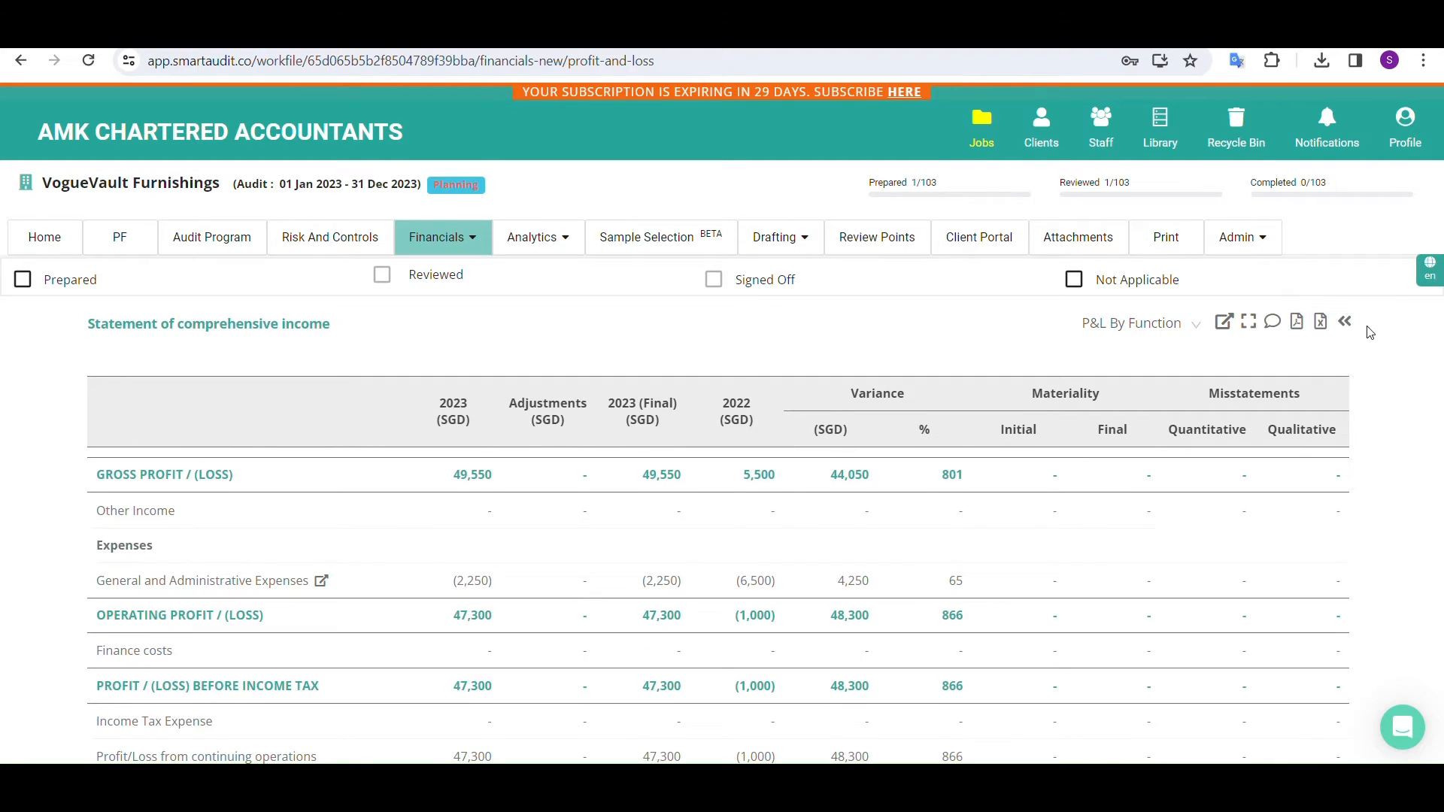
pyautogui.click(1345, 322)
pyautogui.scroll(2, 843, 530)
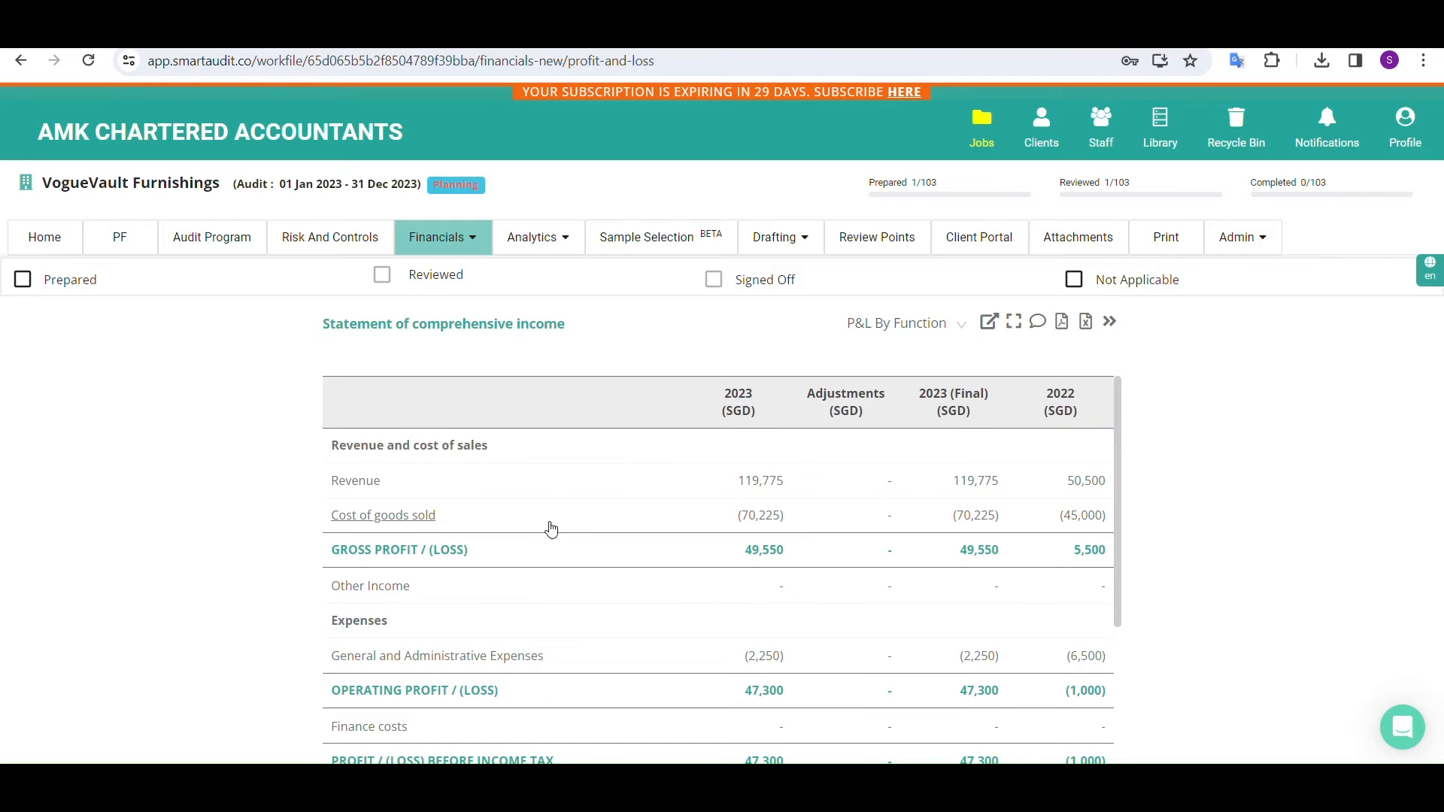
# View the account breakdown behind Revenue in the statement of comprehensive income, and close it
pyautogui.click(360, 489)
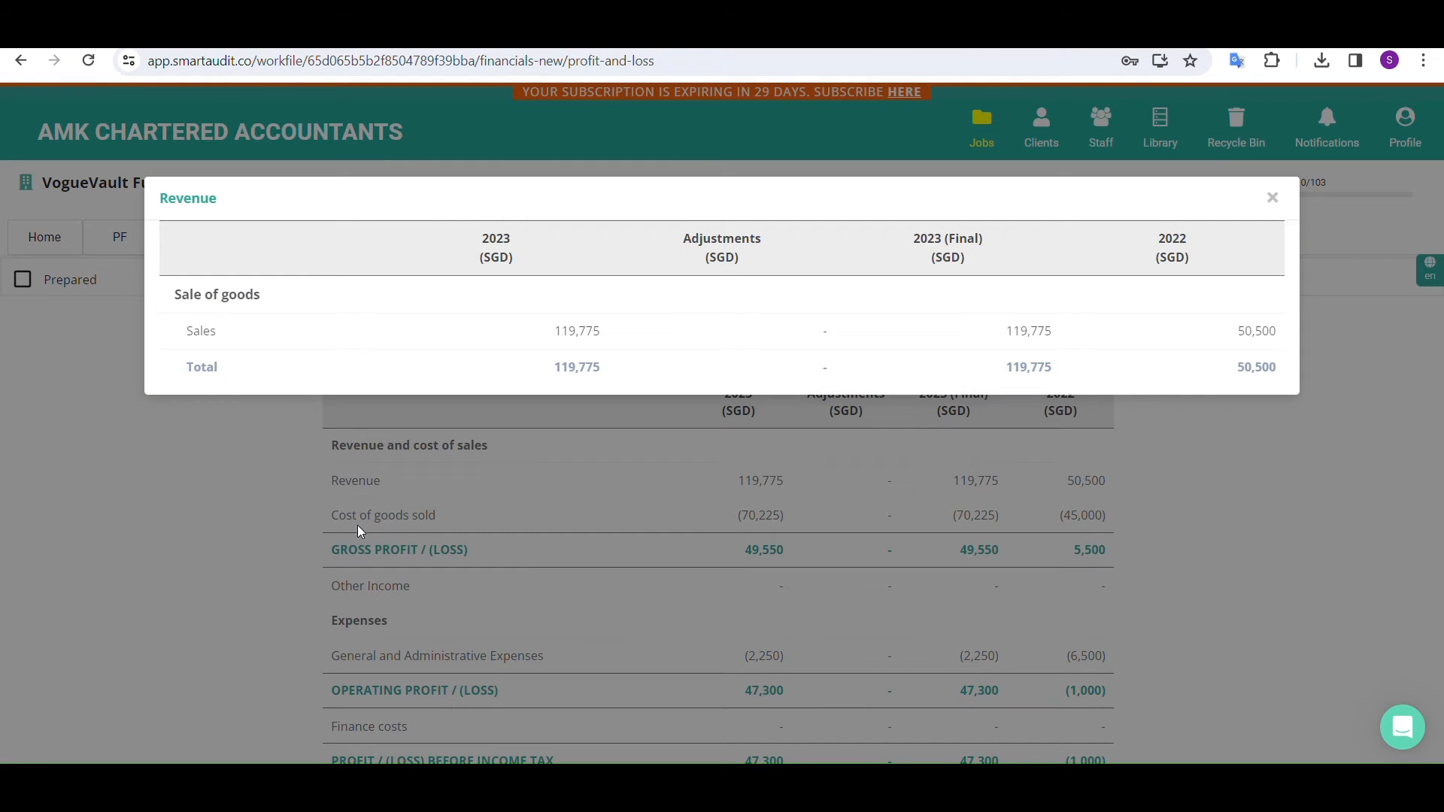
pyautogui.click(360, 522)
pyautogui.click(362, 518)
pyautogui.click(363, 518)
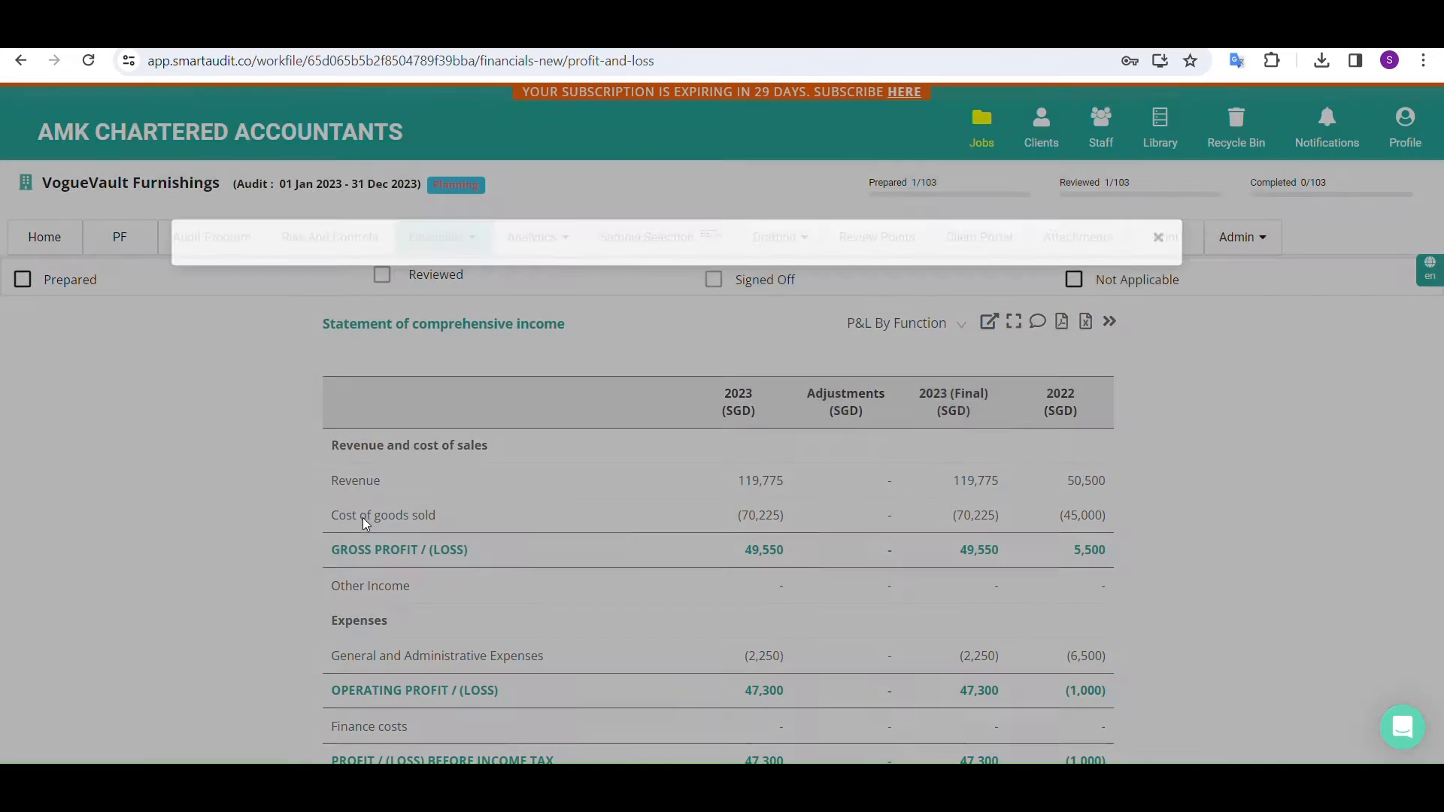
# Switch the statement of comprehensive income to P&L By Nature and look through its expenses and profit lines
pyautogui.click(936, 323)
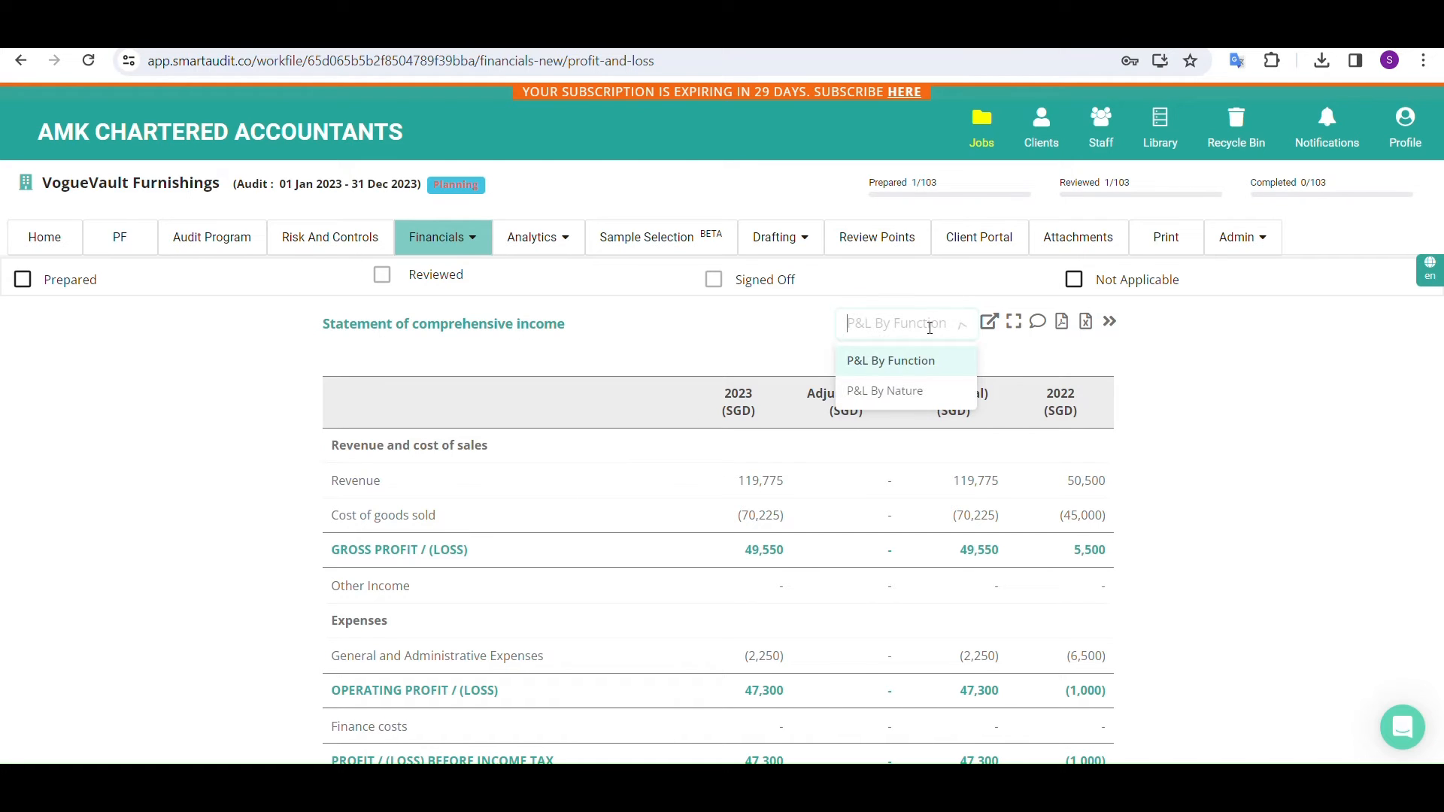
pyautogui.click(896, 396)
pyautogui.scroll(-3, 513, 612)
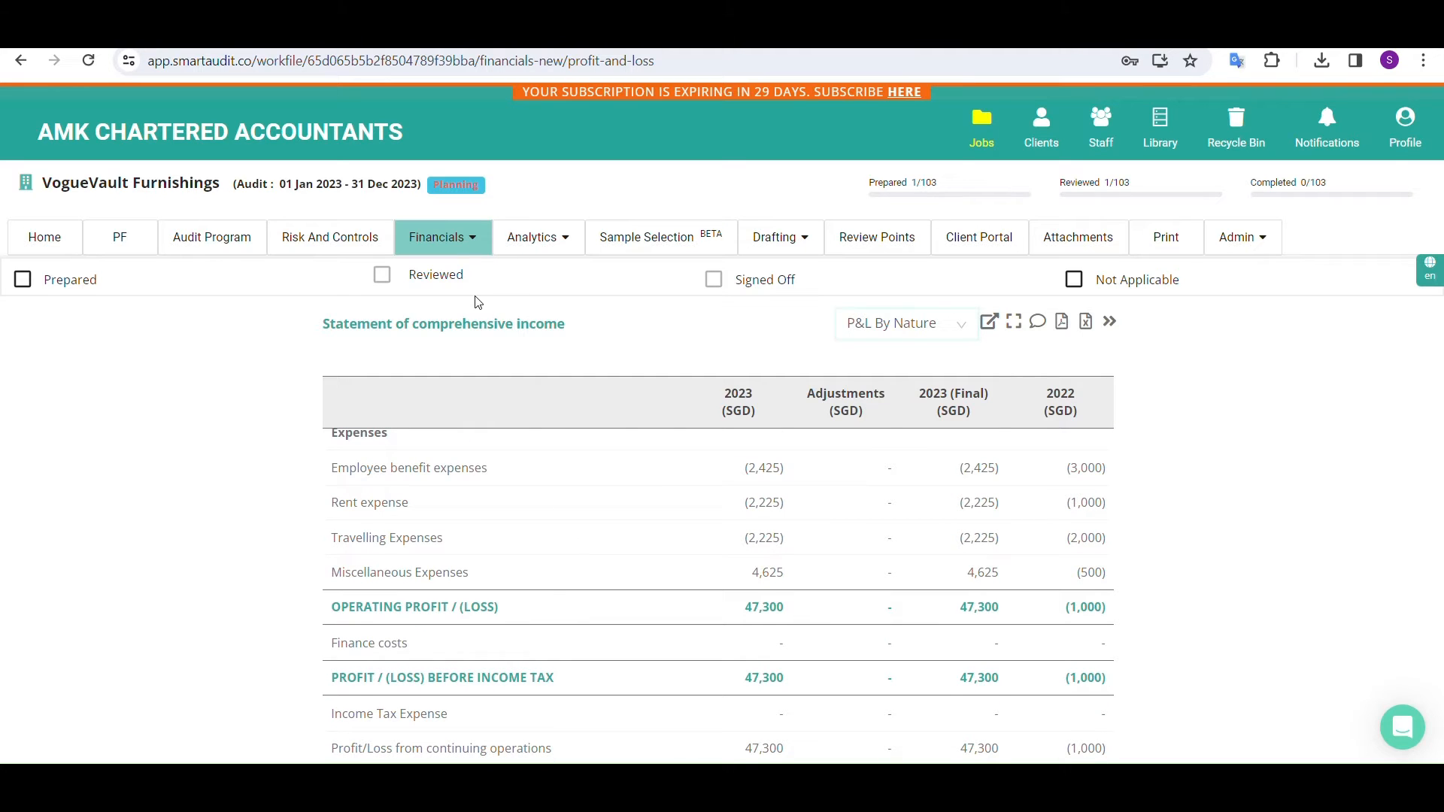
# Go to the preliminary analytical review of the balance sheet and enter "Review" as the analytical review for Property, Plant and Equipment
pyautogui.click(528, 239)
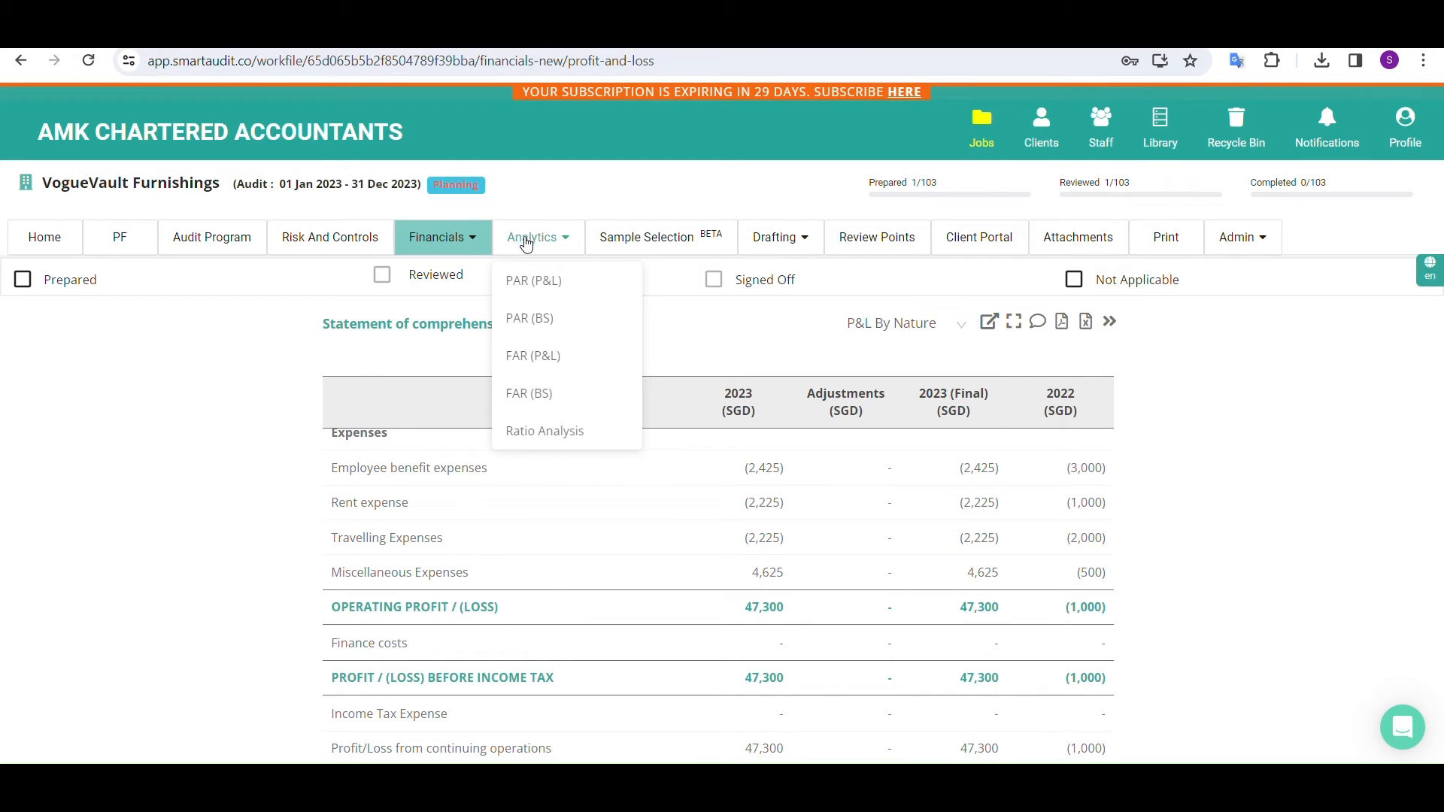
pyautogui.moveTo(526, 288); pyautogui.dragTo(532, 325)
pyautogui.click(532, 325)
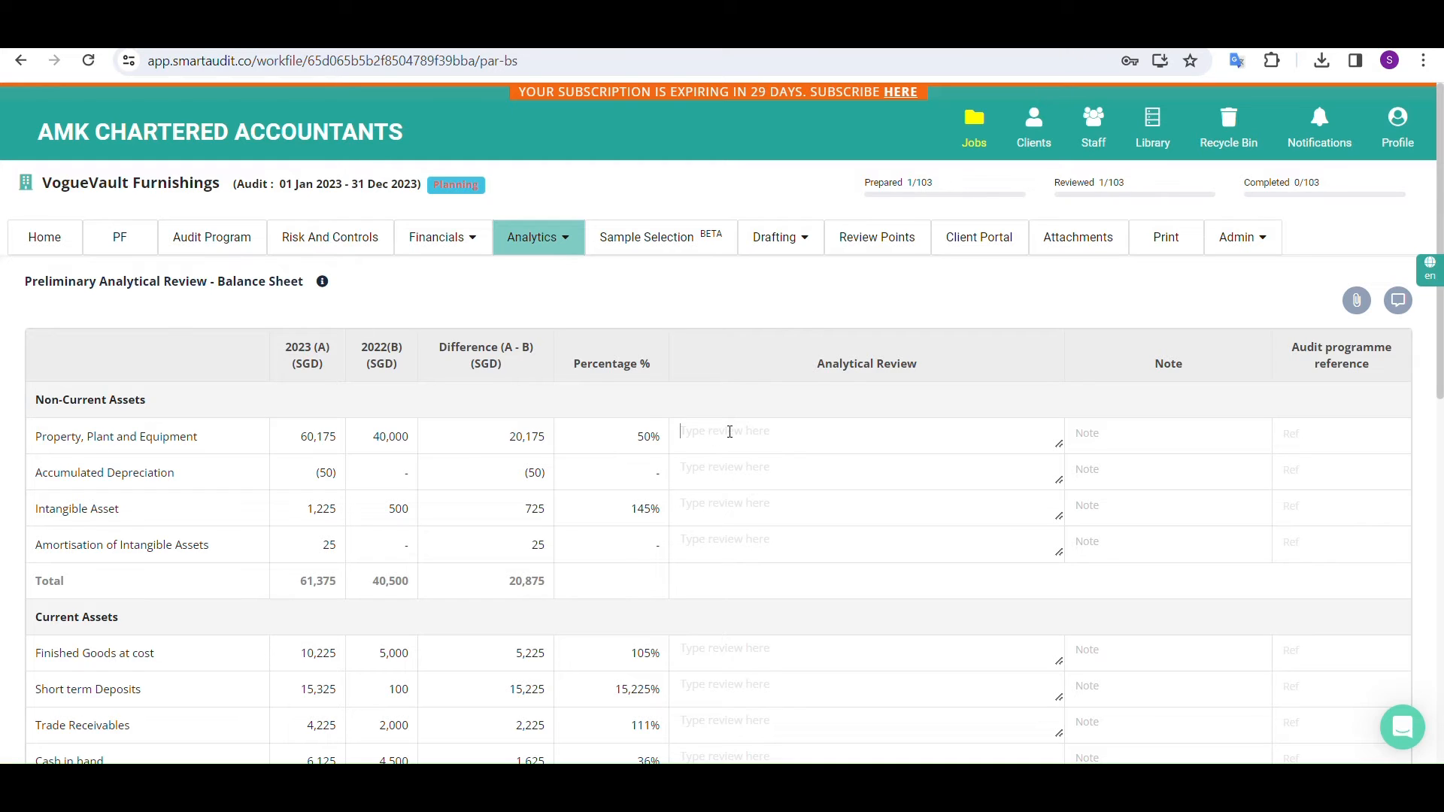
pyautogui.write('Review')
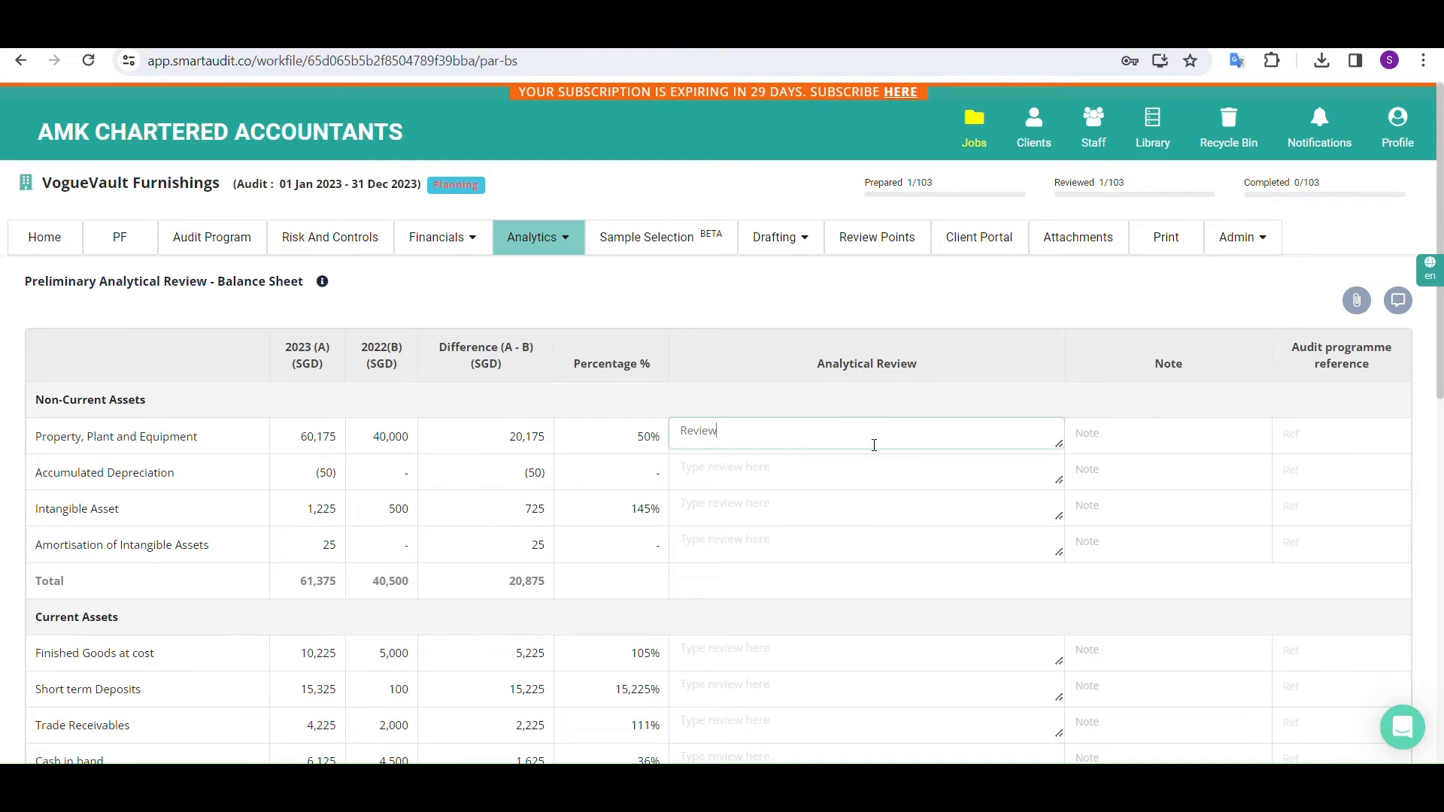
pyautogui.scroll(-5, 783, 555)
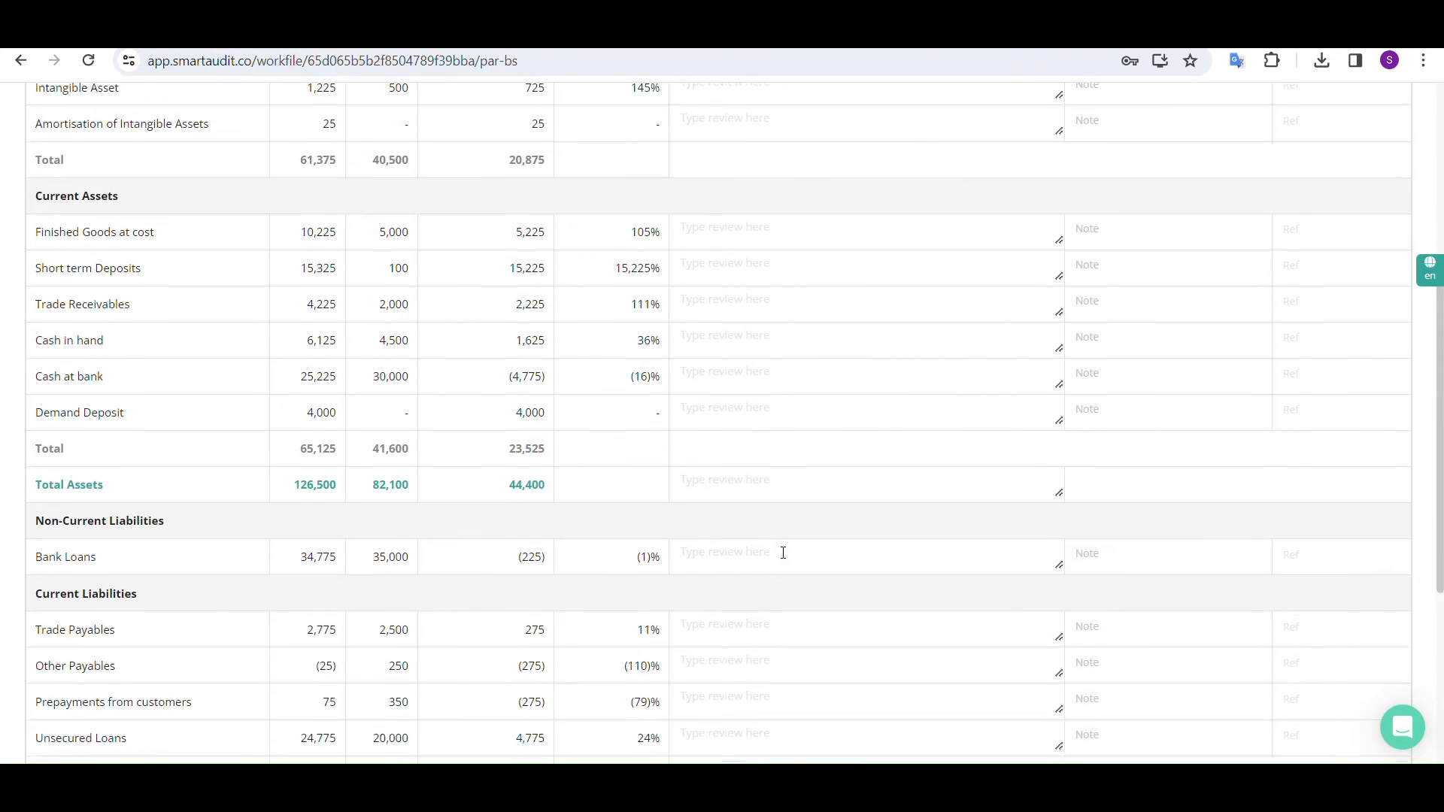
pyautogui.scroll(5, 783, 554)
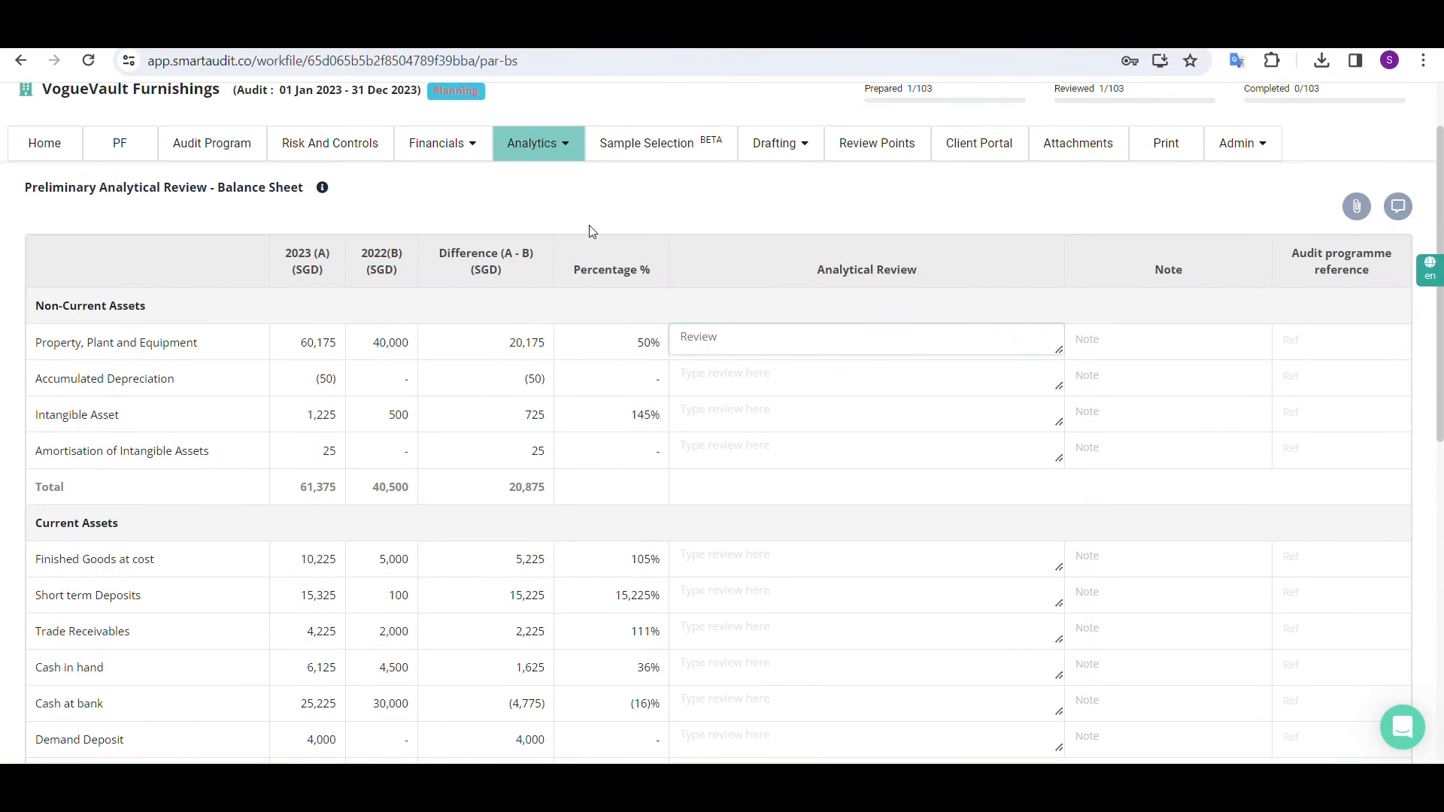
# Go to the Ratio Analysis, look through the ratios and read the explanations of Debt Equity Ratio and Fixed Assets to Net Worth Ratio
pyautogui.click(560, 150)
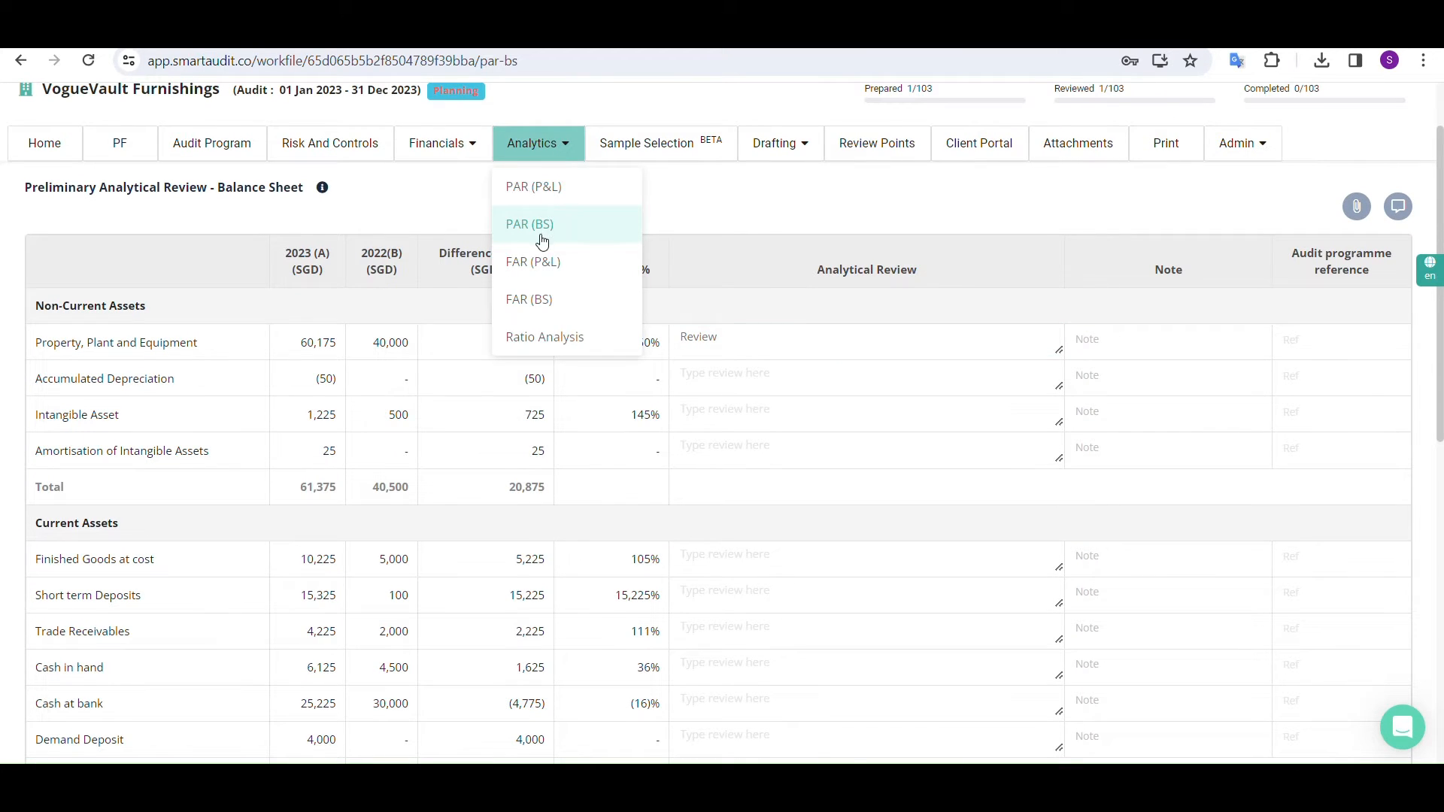
pyautogui.click(546, 340)
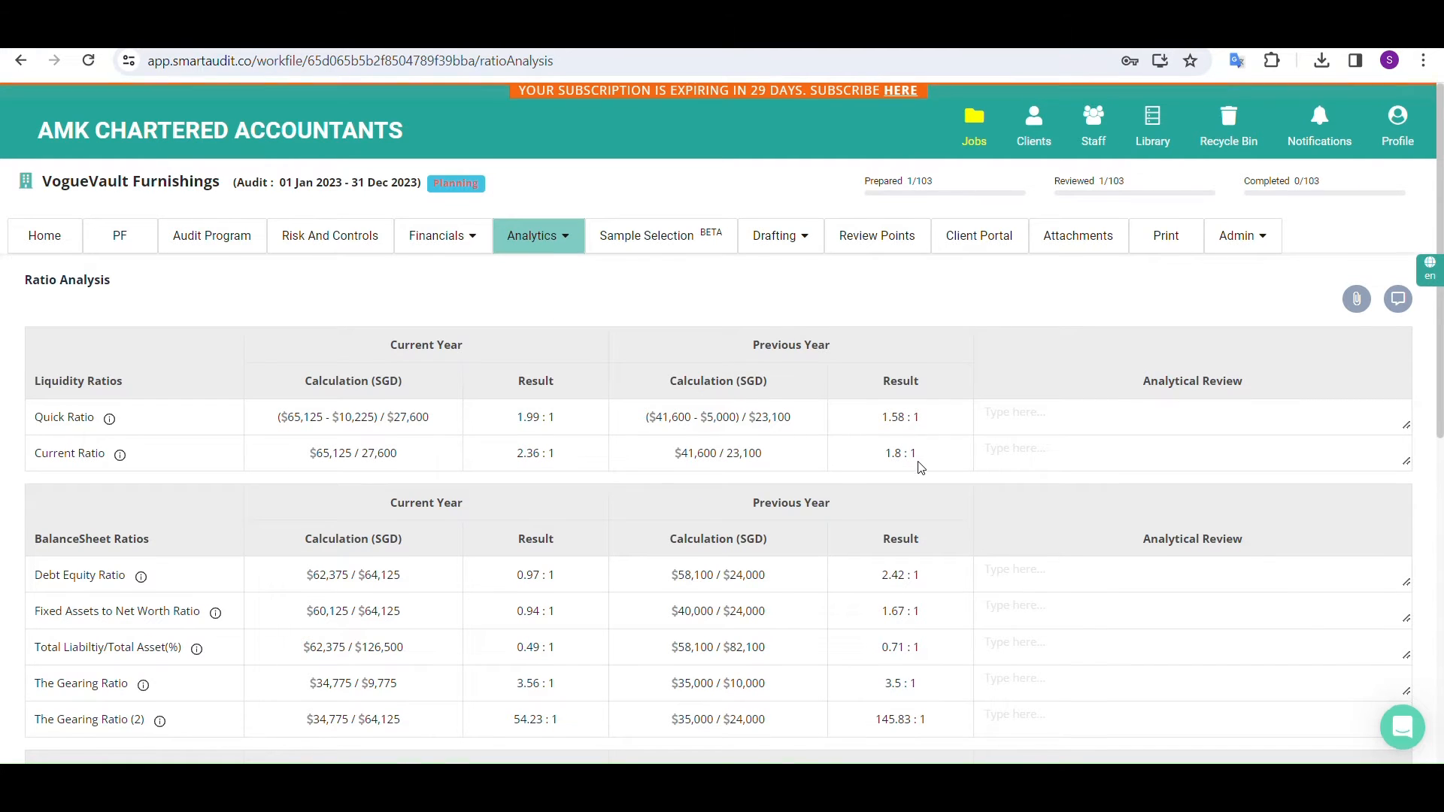
pyautogui.scroll(-1, 920, 462)
pyautogui.scroll(-1, 920, 467)
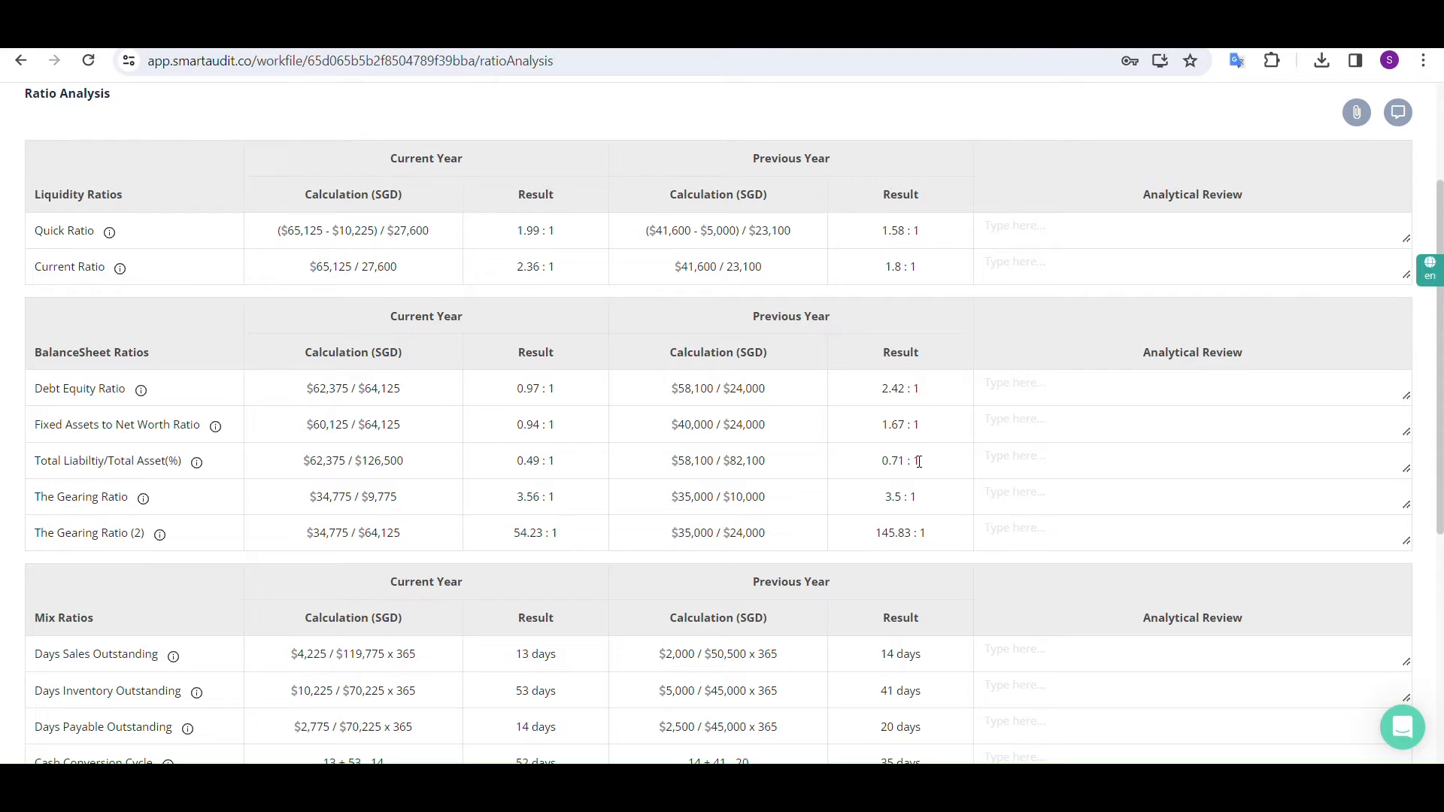
pyautogui.scroll(-2, 919, 462)
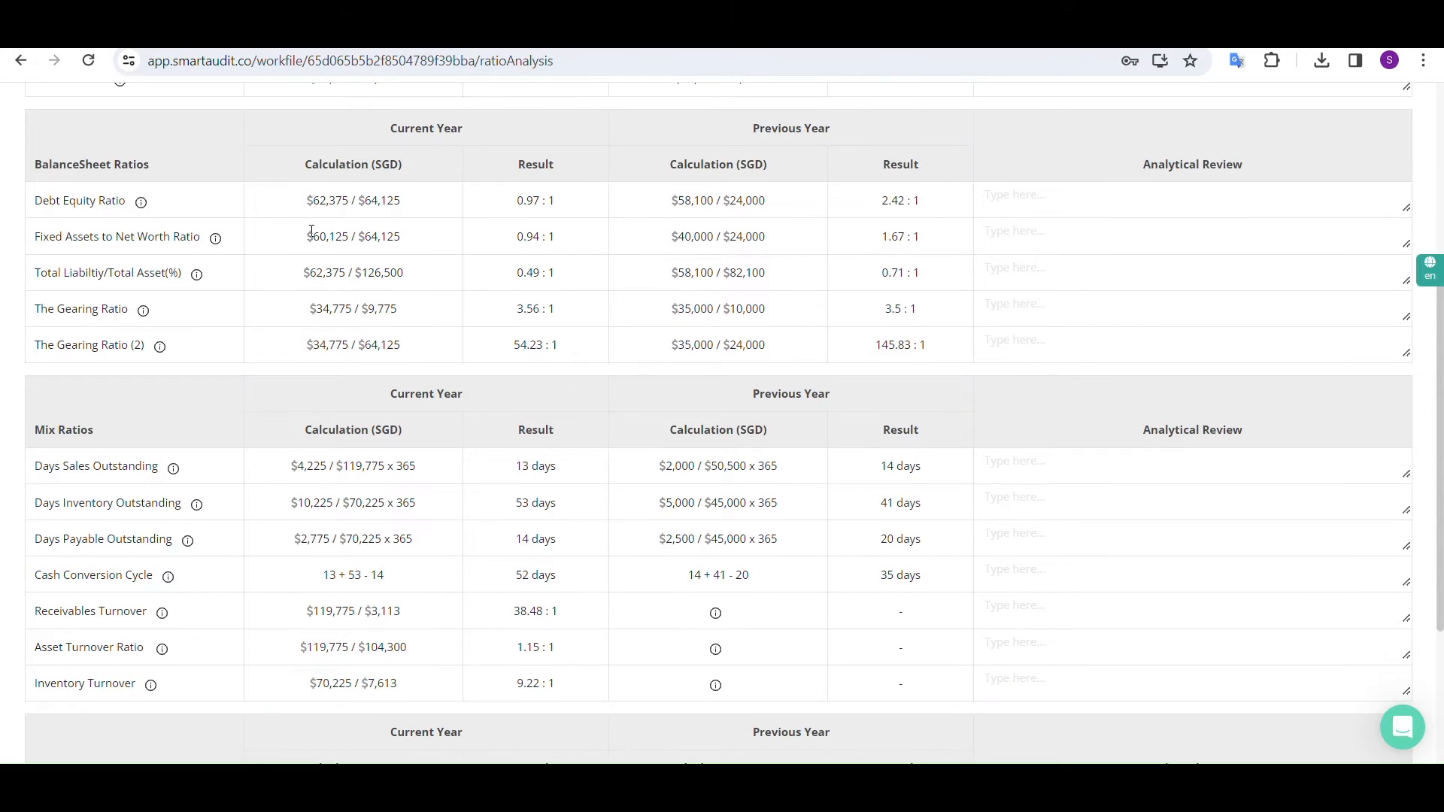
pyautogui.moveTo(144, 206)
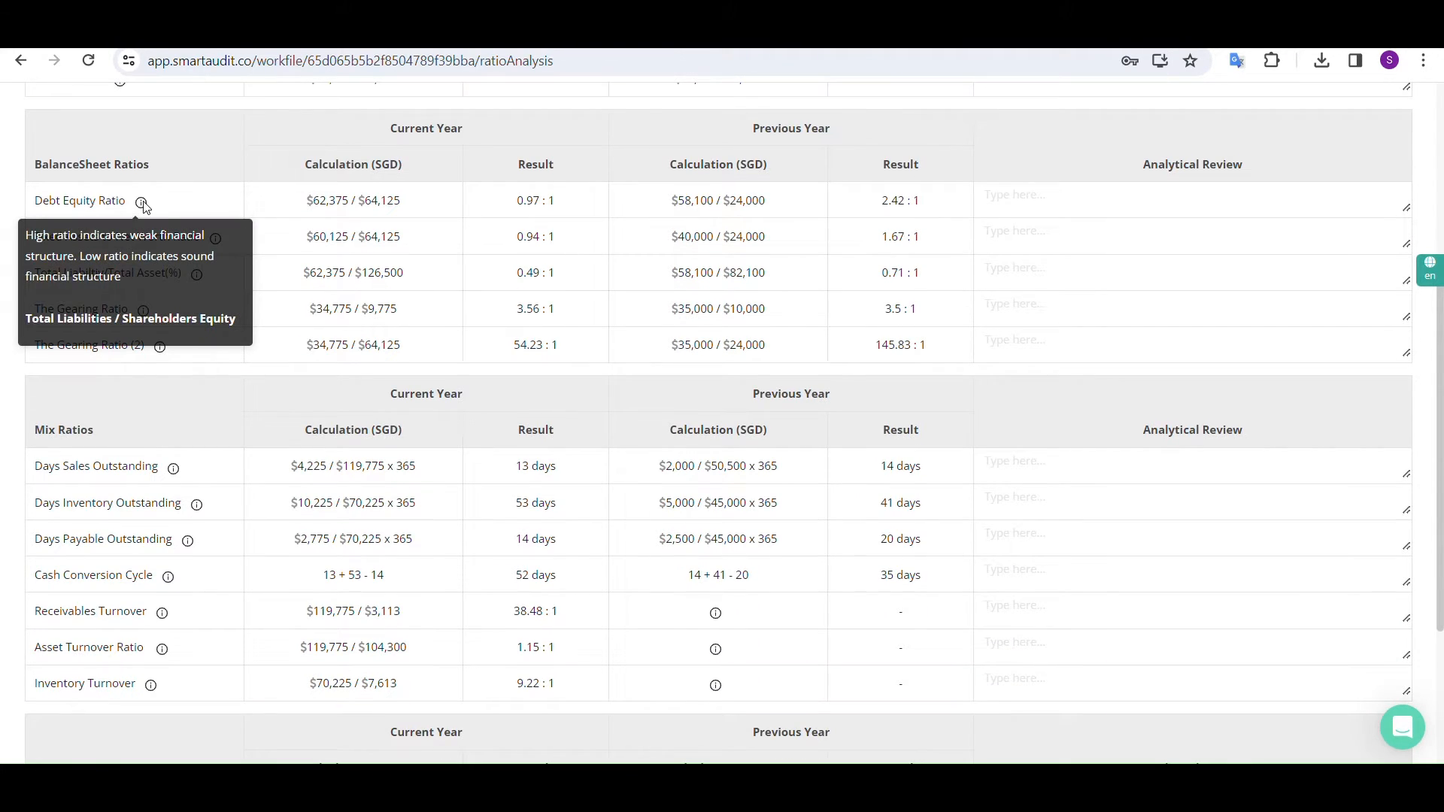
pyautogui.moveTo(216, 241)
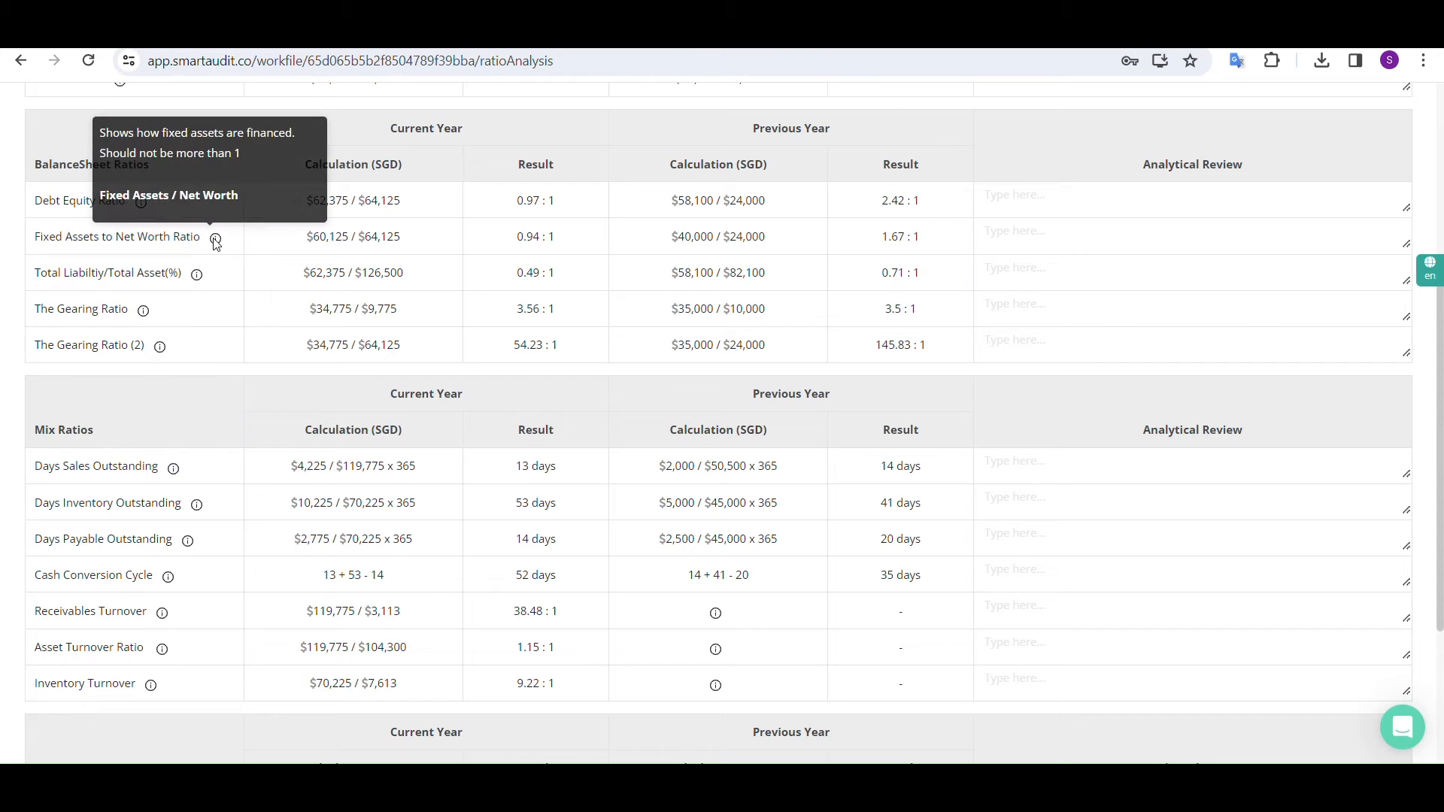
pyautogui.scroll(5, 506, 294)
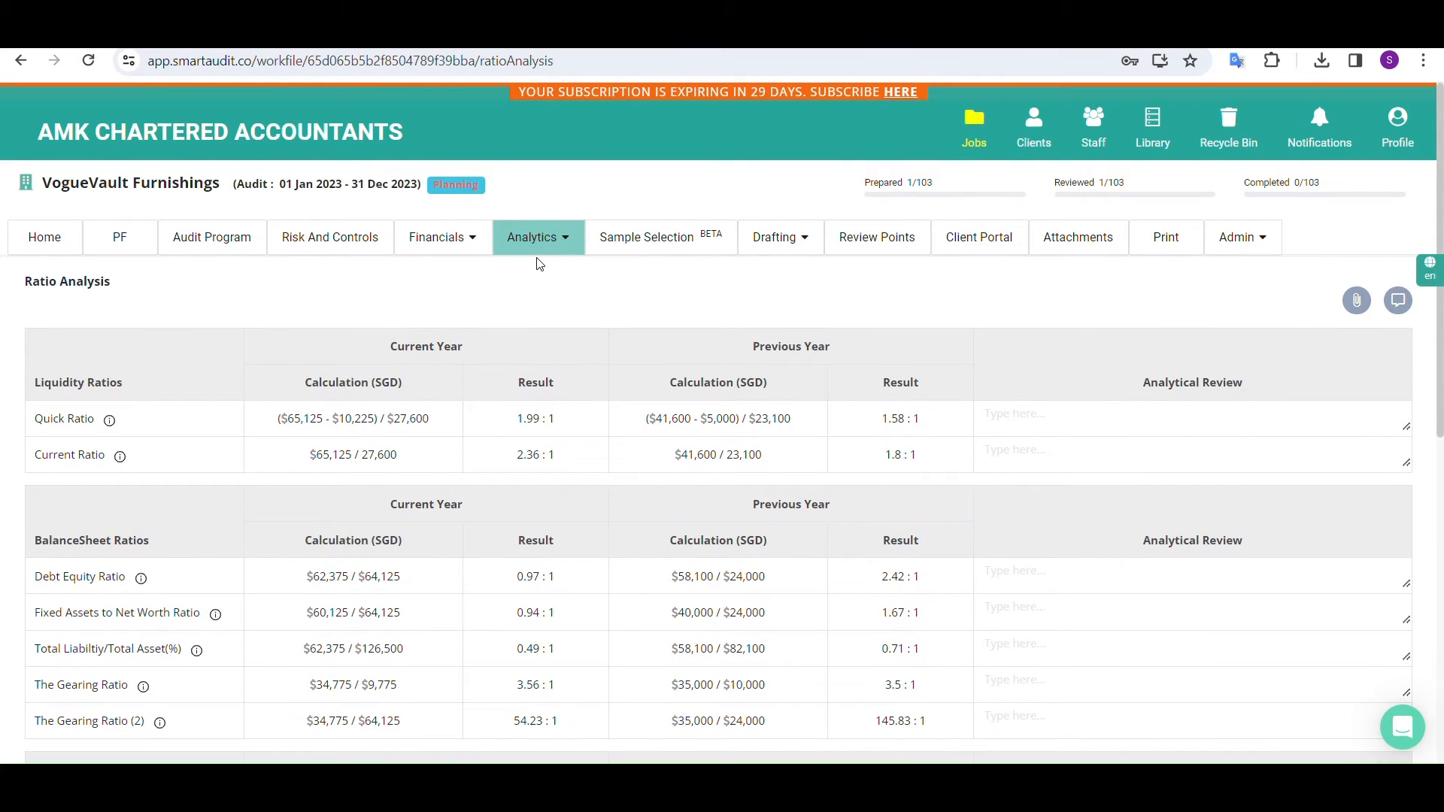
# Go to the audit program and open the G1) Lead Schedule under Cash and Bank Balances
pyautogui.click(205, 255)
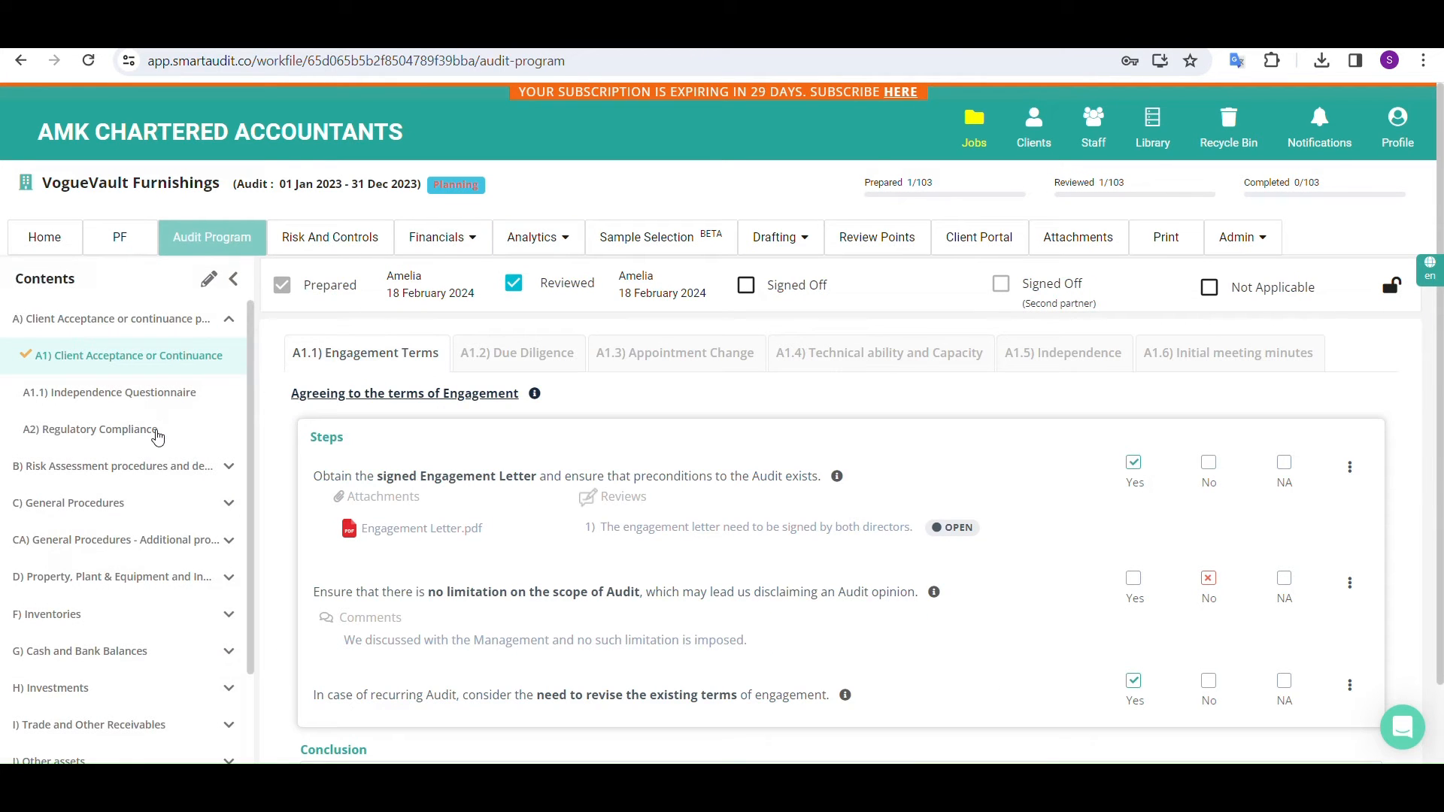
pyautogui.scroll(-4, 155, 435)
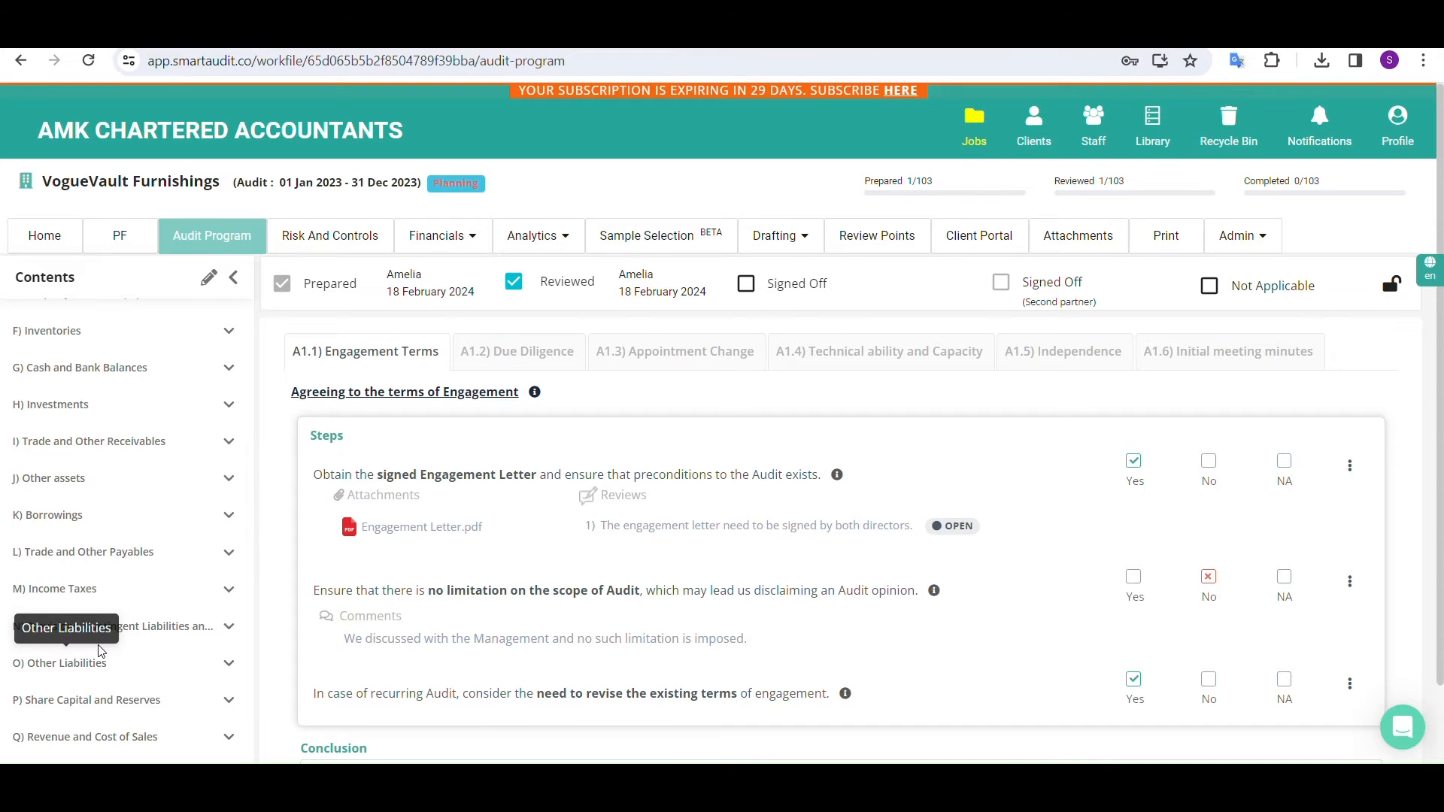
pyautogui.scroll(-1, 101, 651)
pyautogui.click(225, 275)
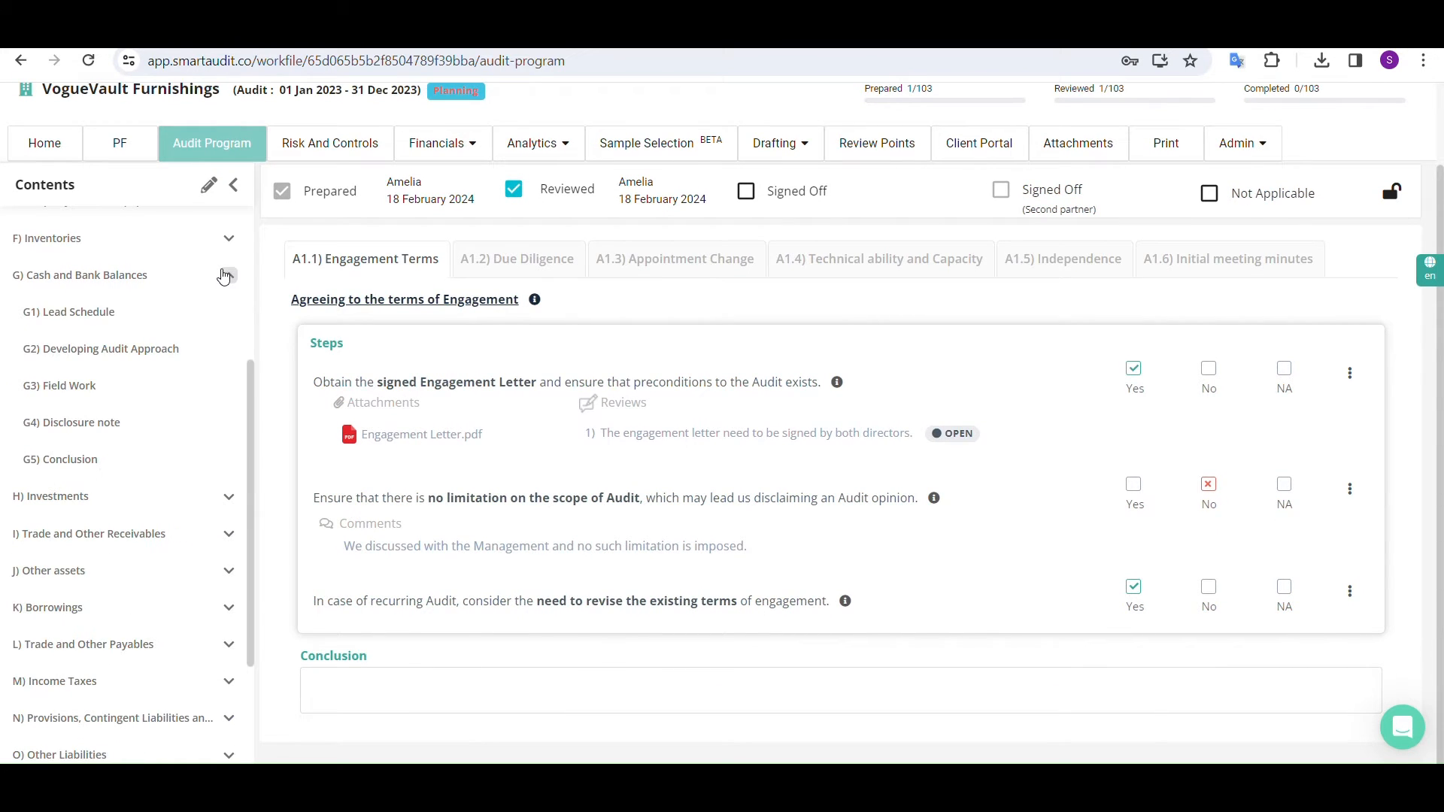
pyautogui.click(85, 317)
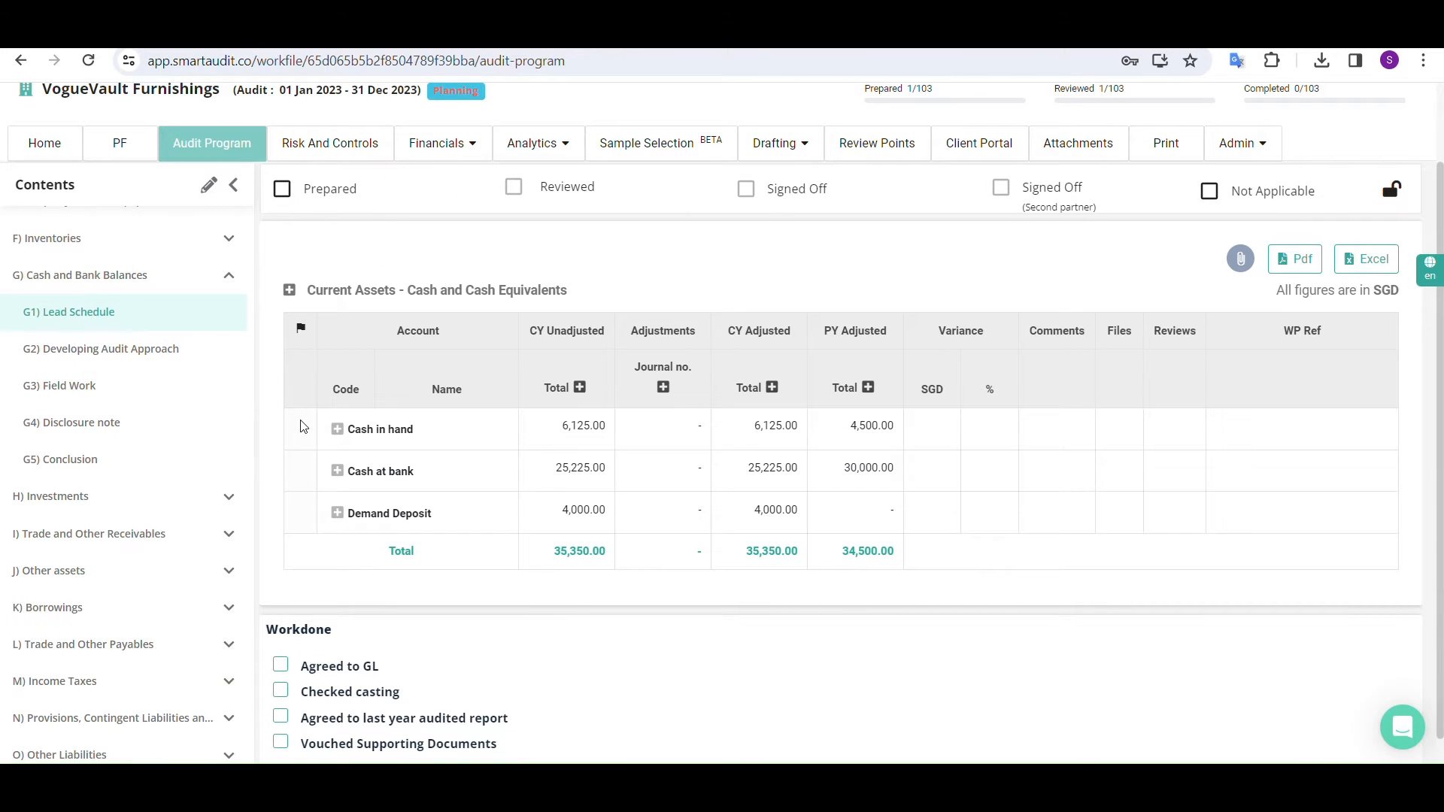
# Expand all accounts in the Cash and Cash Equivalents lead schedule and show the debit and credit columns of its adjustments
pyautogui.click(338, 430)
pyautogui.click(337, 515)
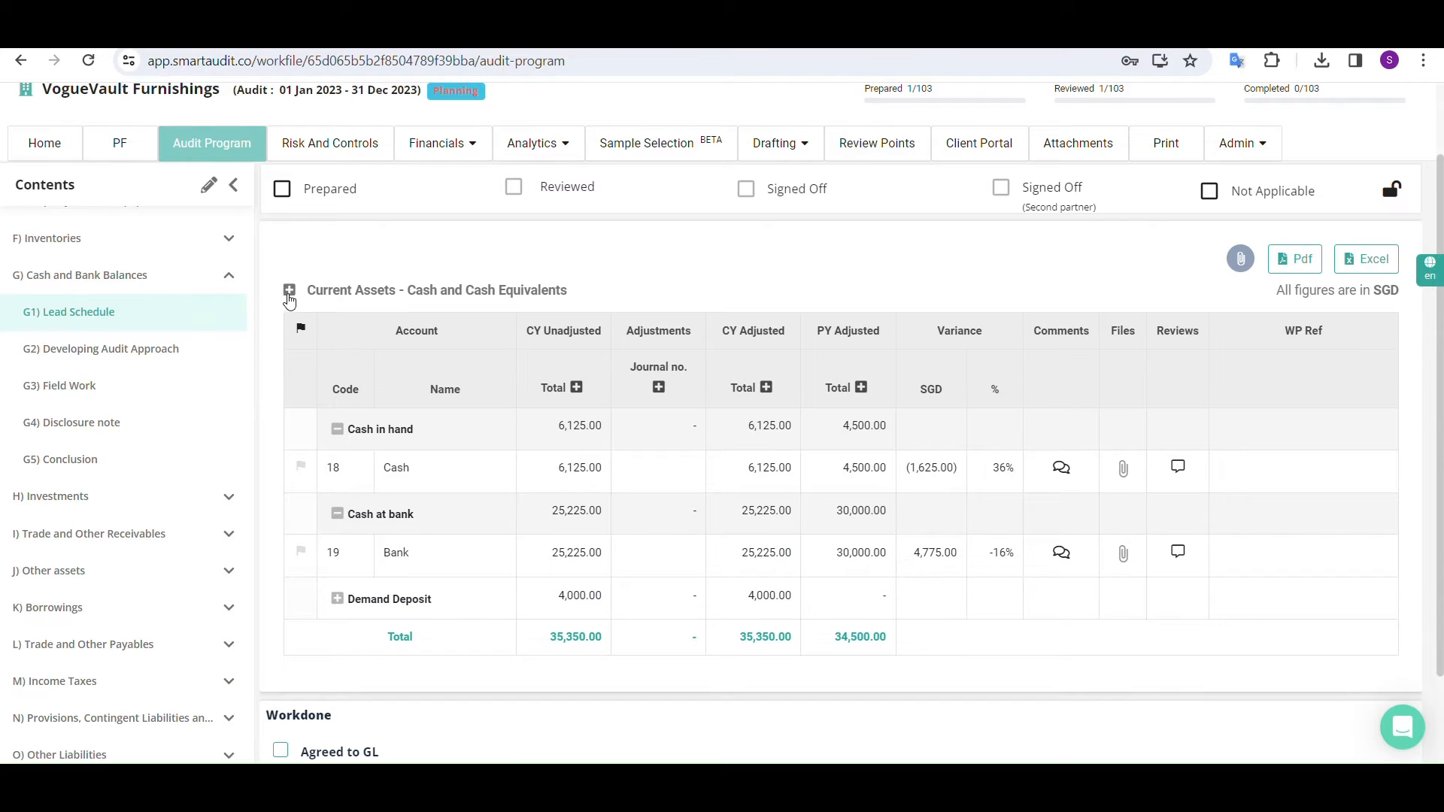
pyautogui.click(290, 295)
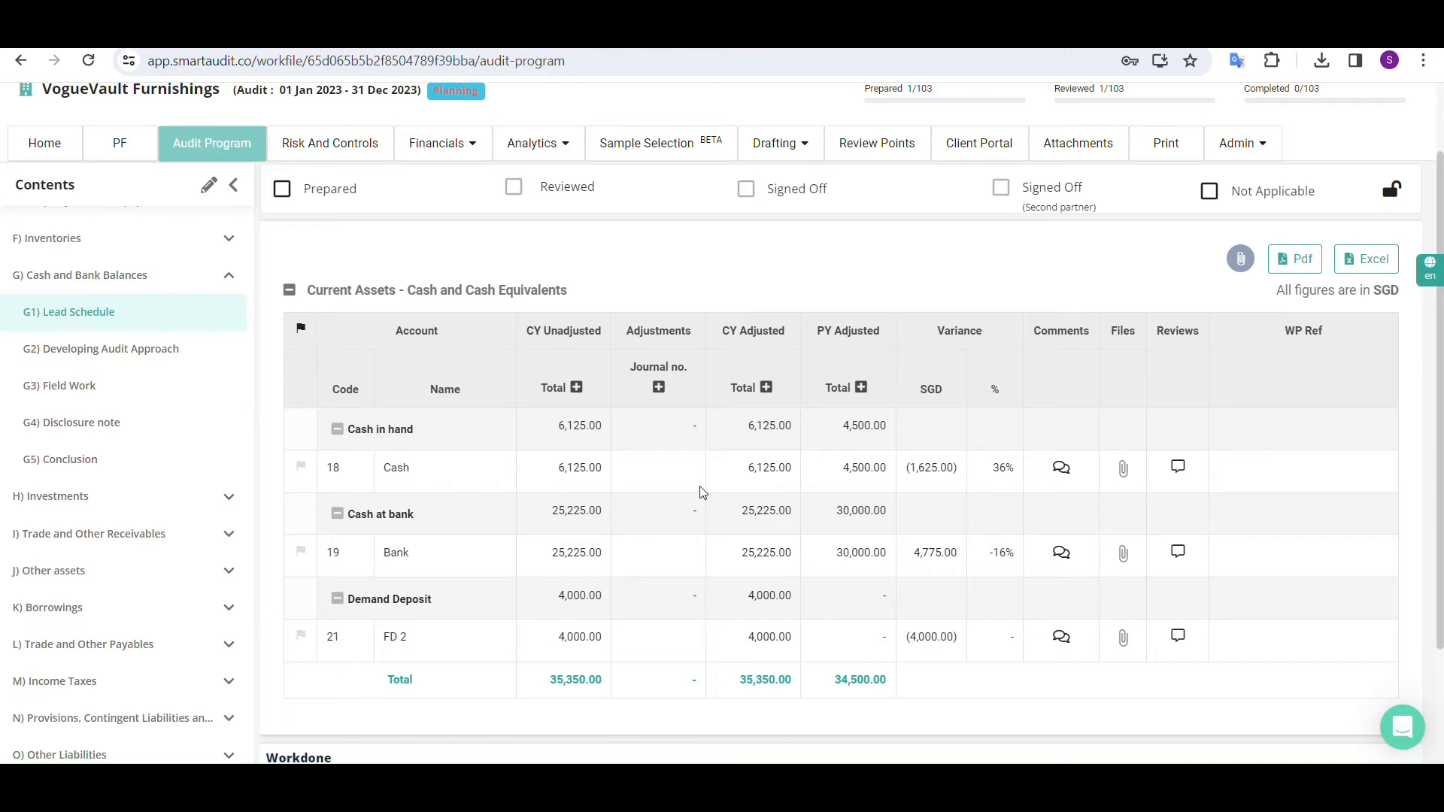
pyautogui.click(658, 388)
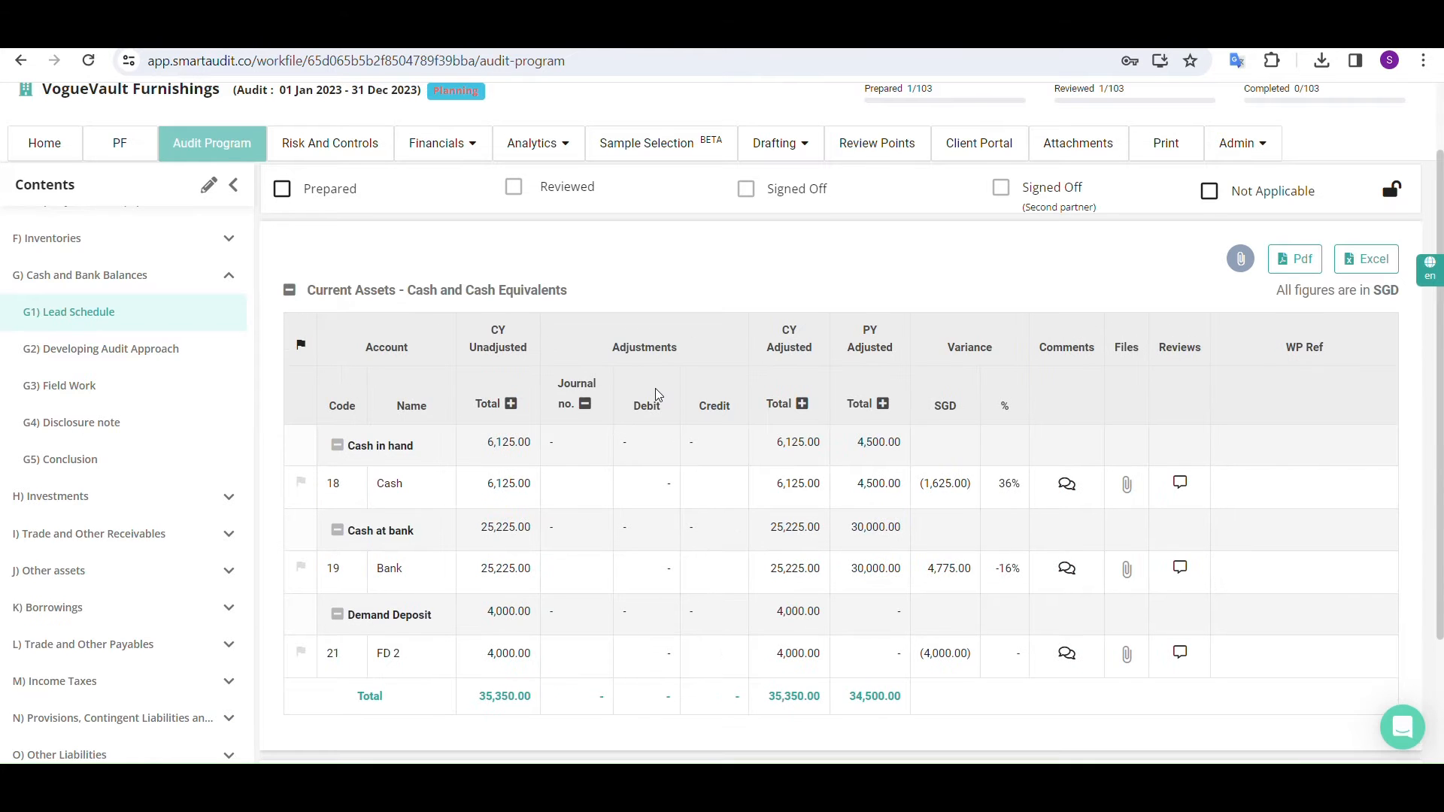
# Look through the cash lead schedule, view its attached files dialog and close it without uploading anything
pyautogui.scroll(-3, 658, 461)
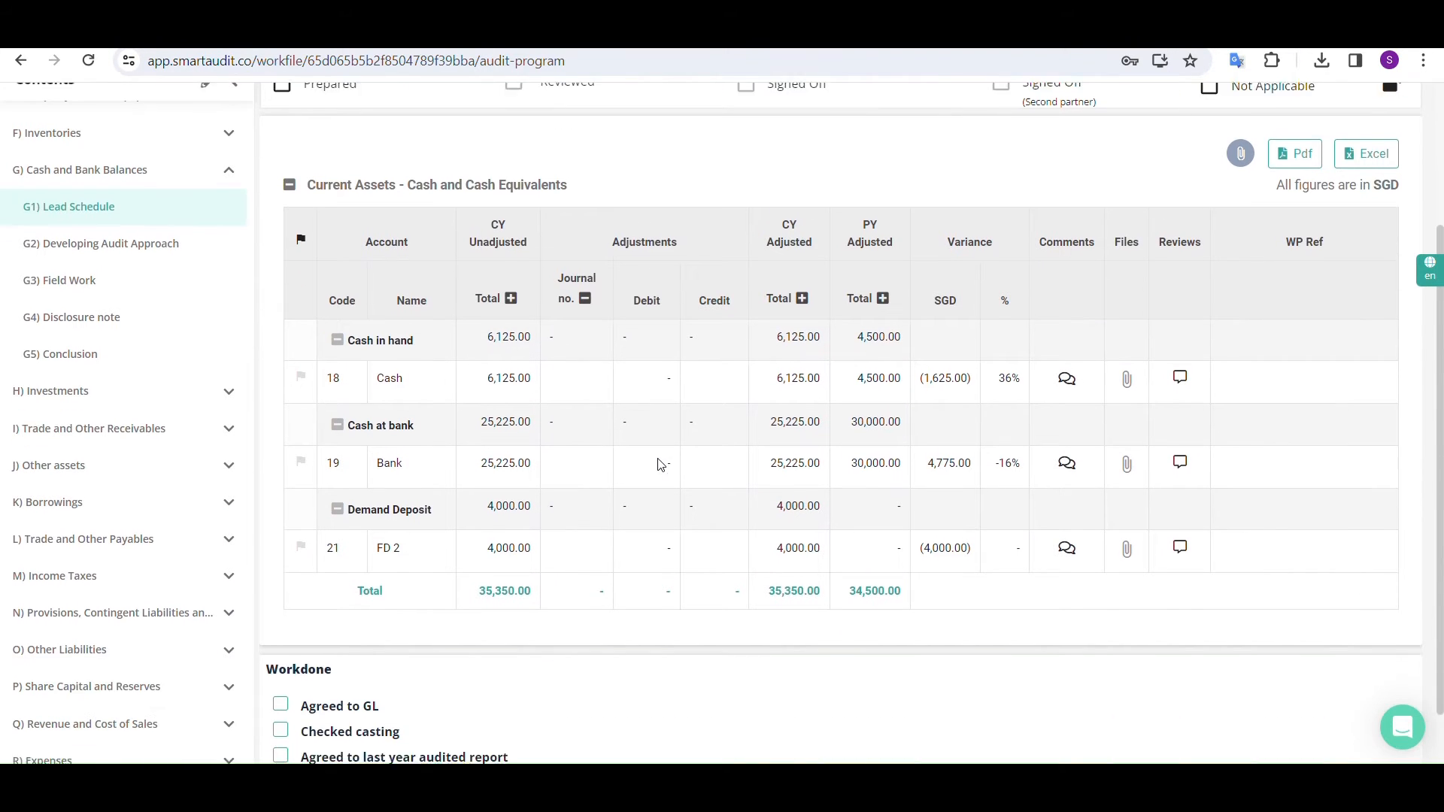
pyautogui.scroll(3, 659, 464)
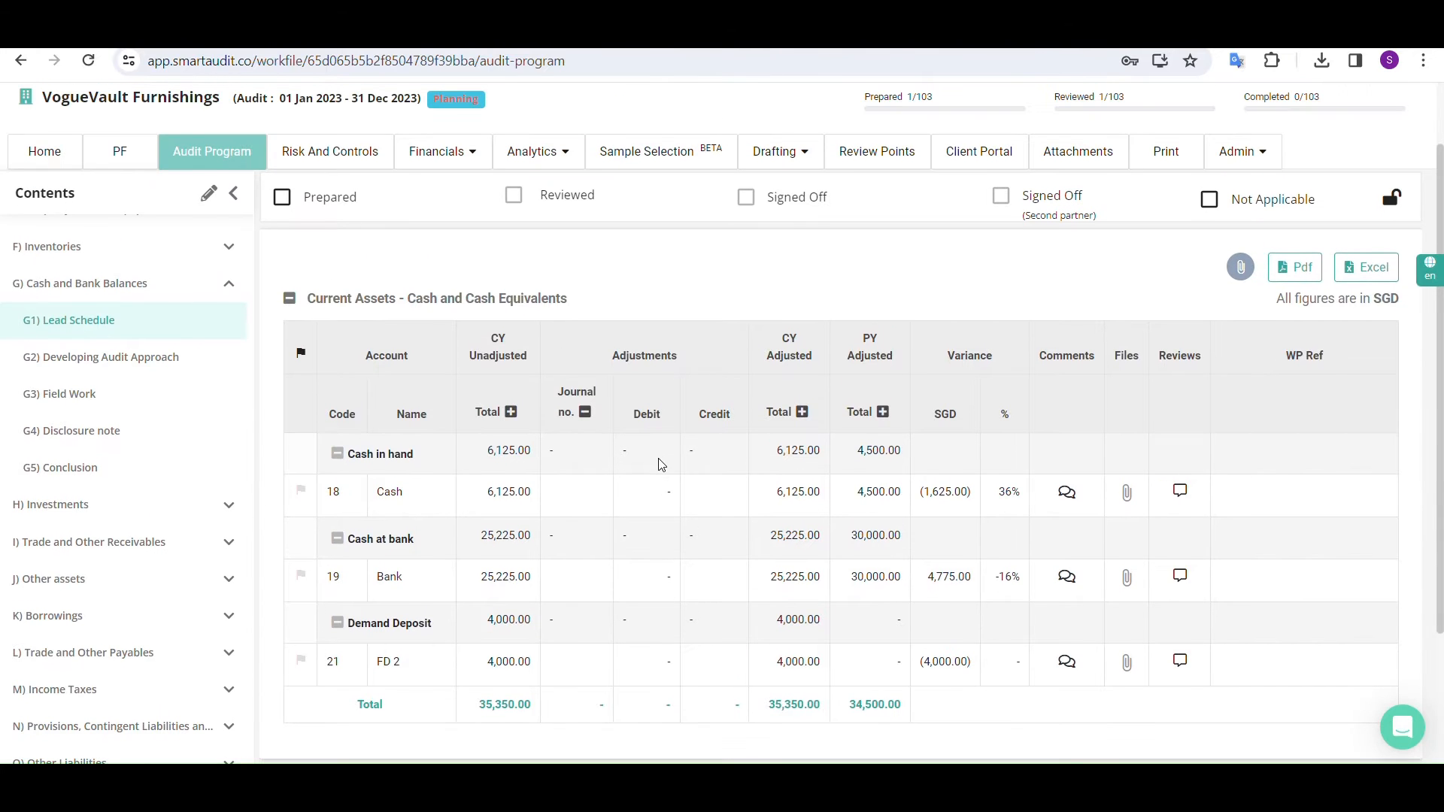
pyautogui.click(1241, 270)
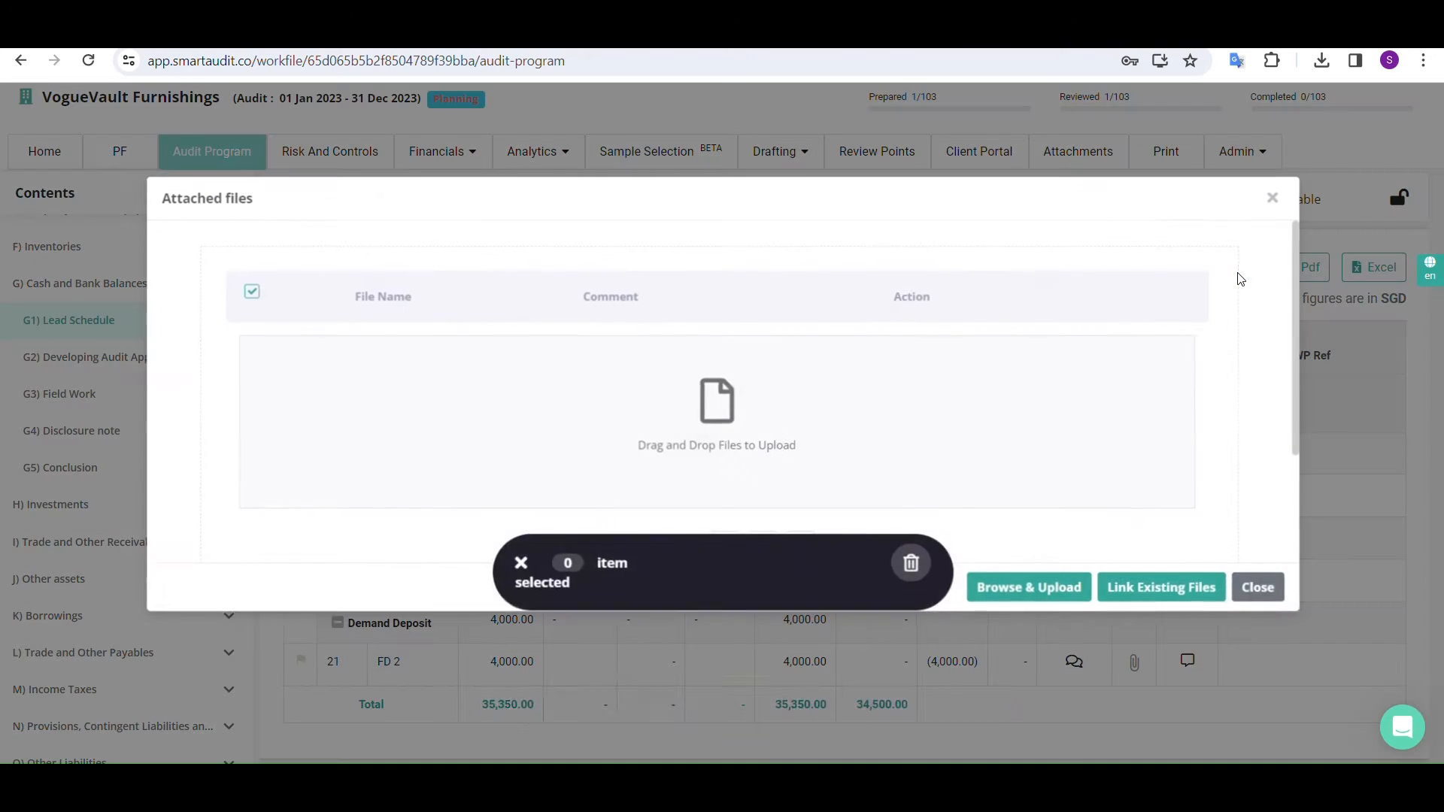
pyautogui.click(1251, 591)
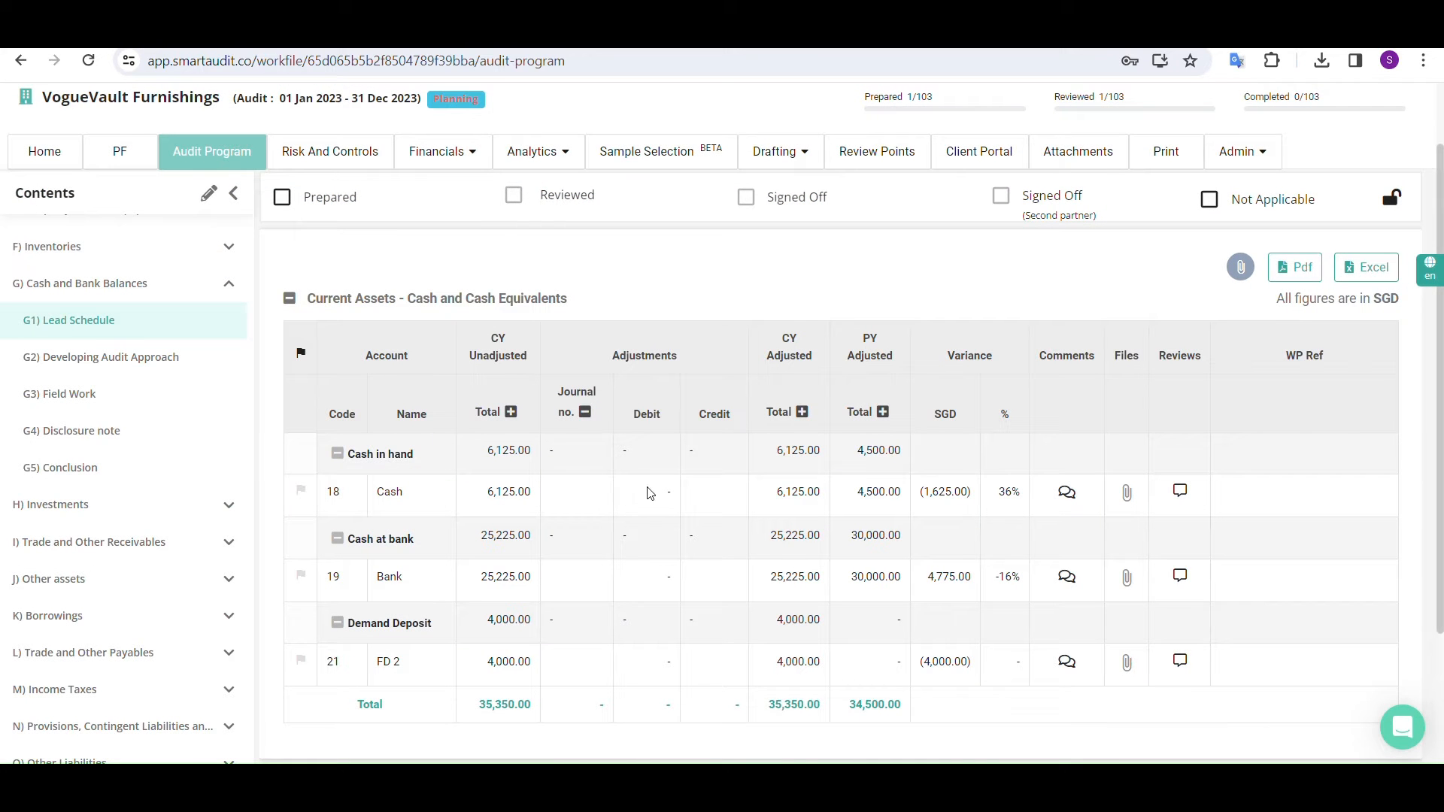
# Open B1) Understanding the entity and its environment, look through B1.1) Background and go on to B1.2) Structure
pyautogui.scroll(4, 136, 429)
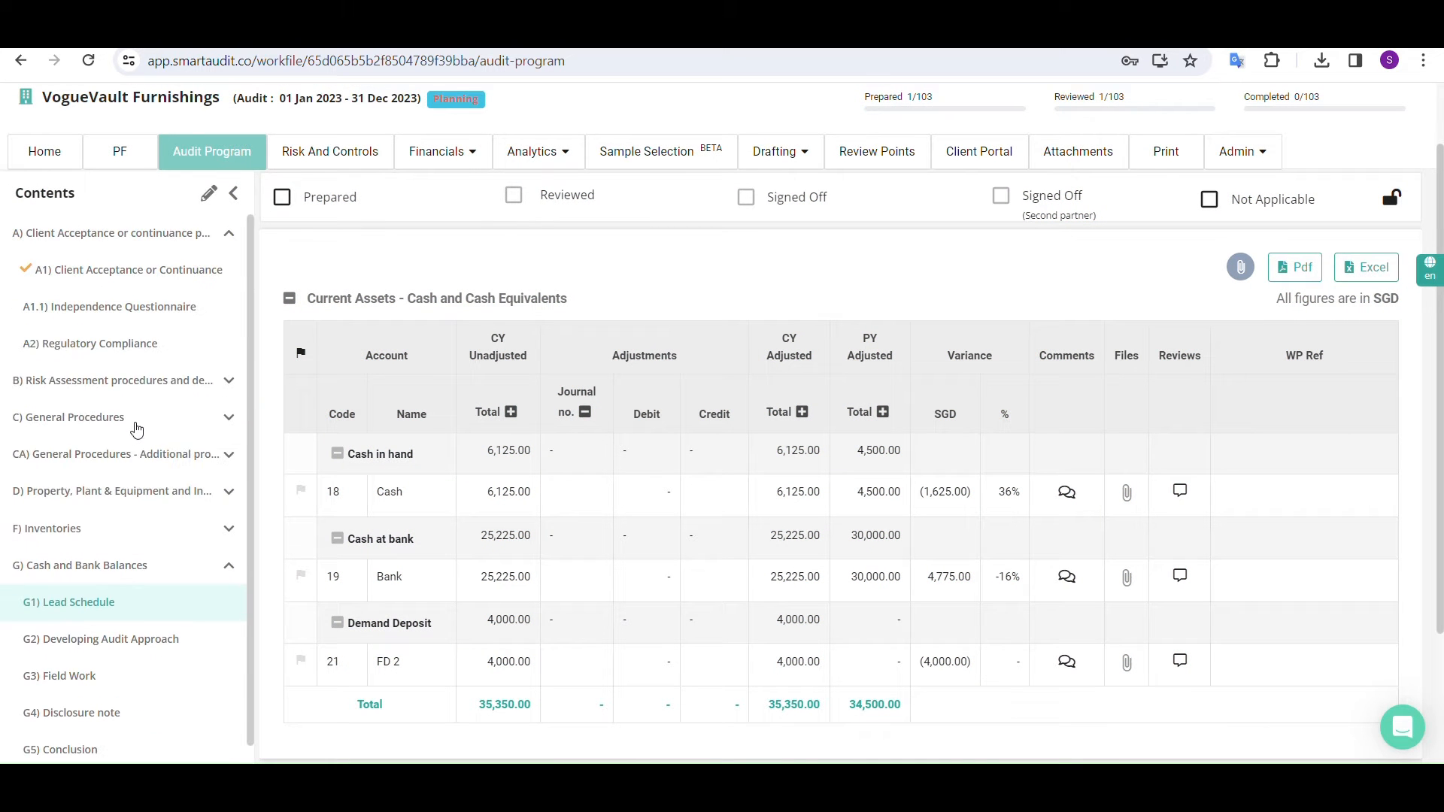
pyautogui.click(228, 384)
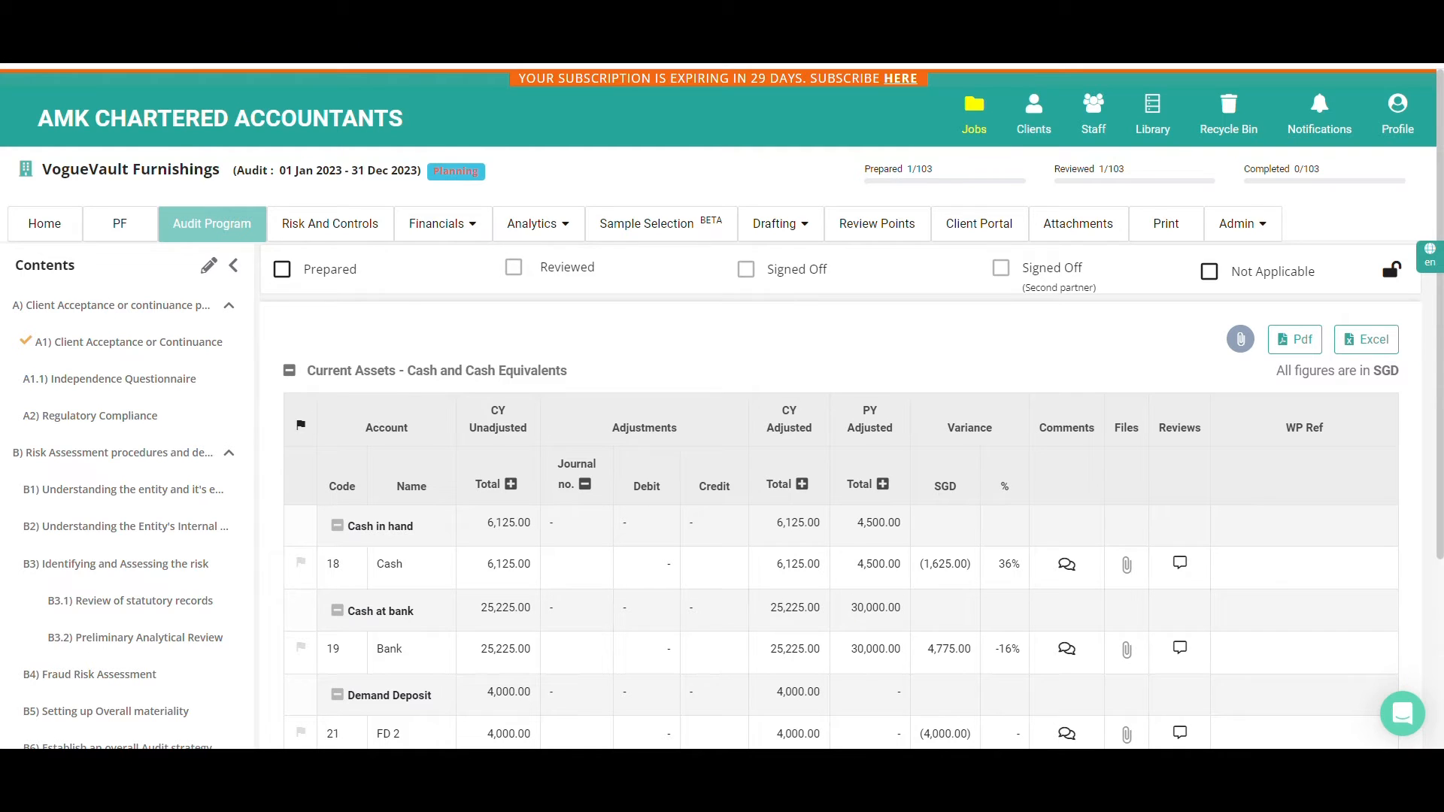
pyautogui.click(66, 494)
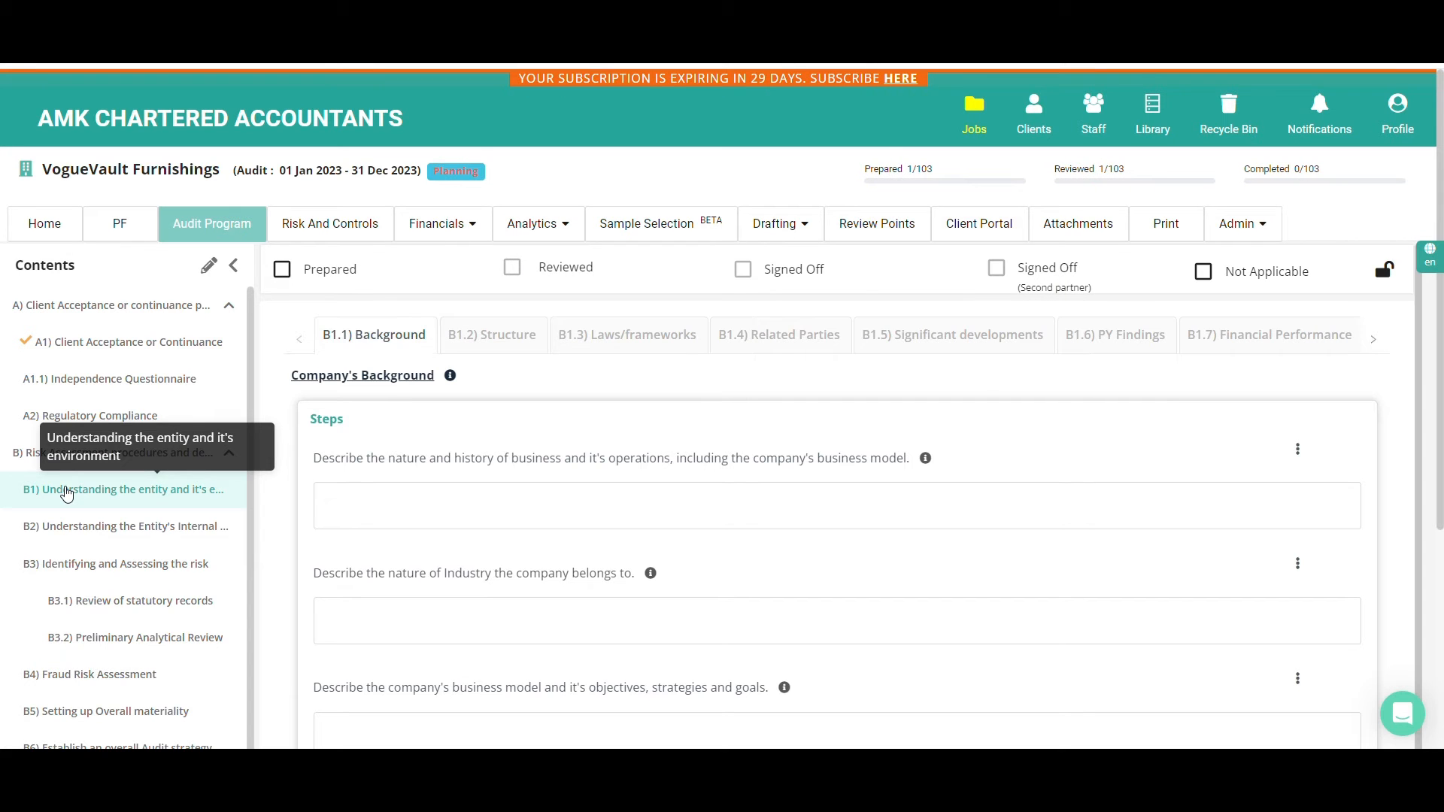
pyautogui.scroll(-2, 396, 484)
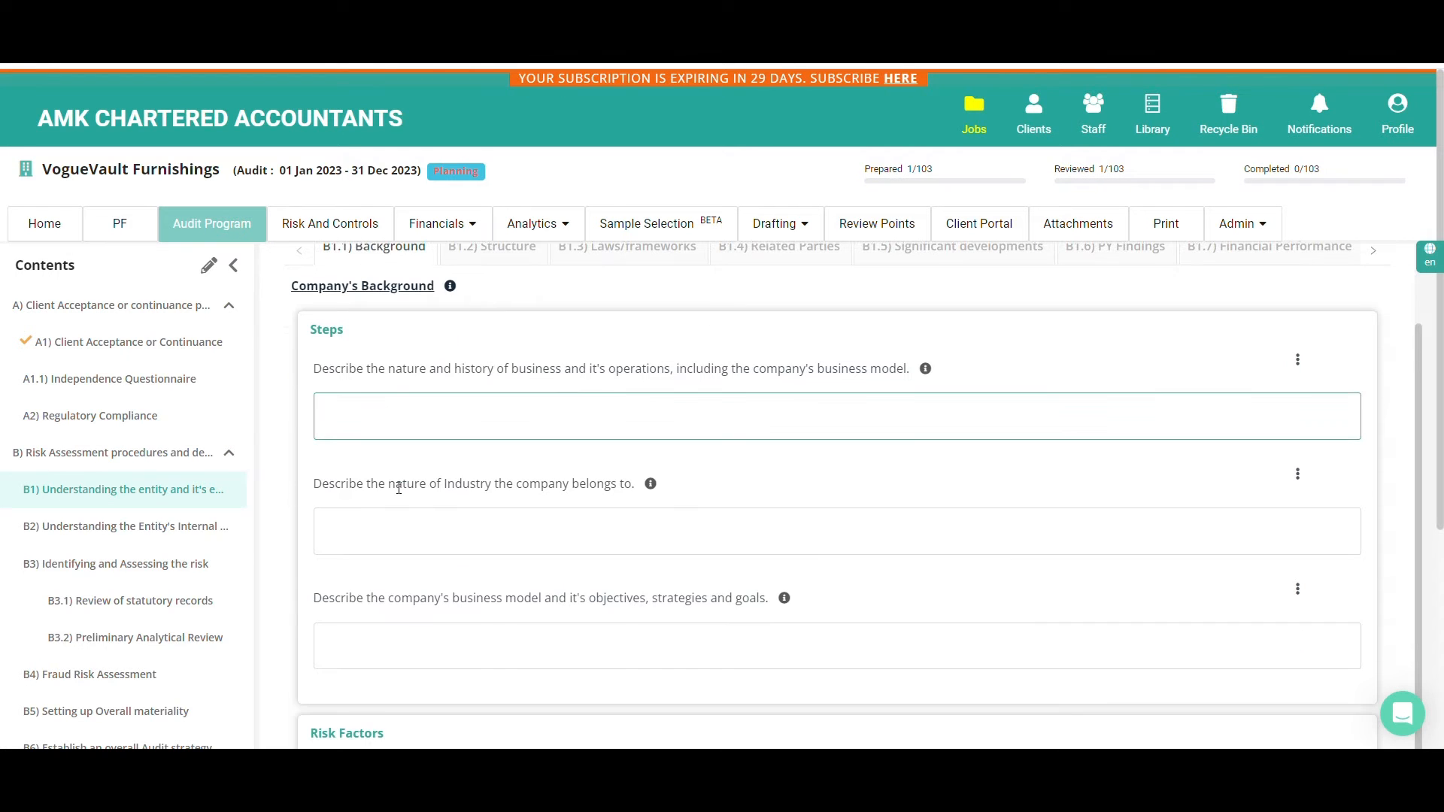
pyautogui.scroll(2, 366, 284)
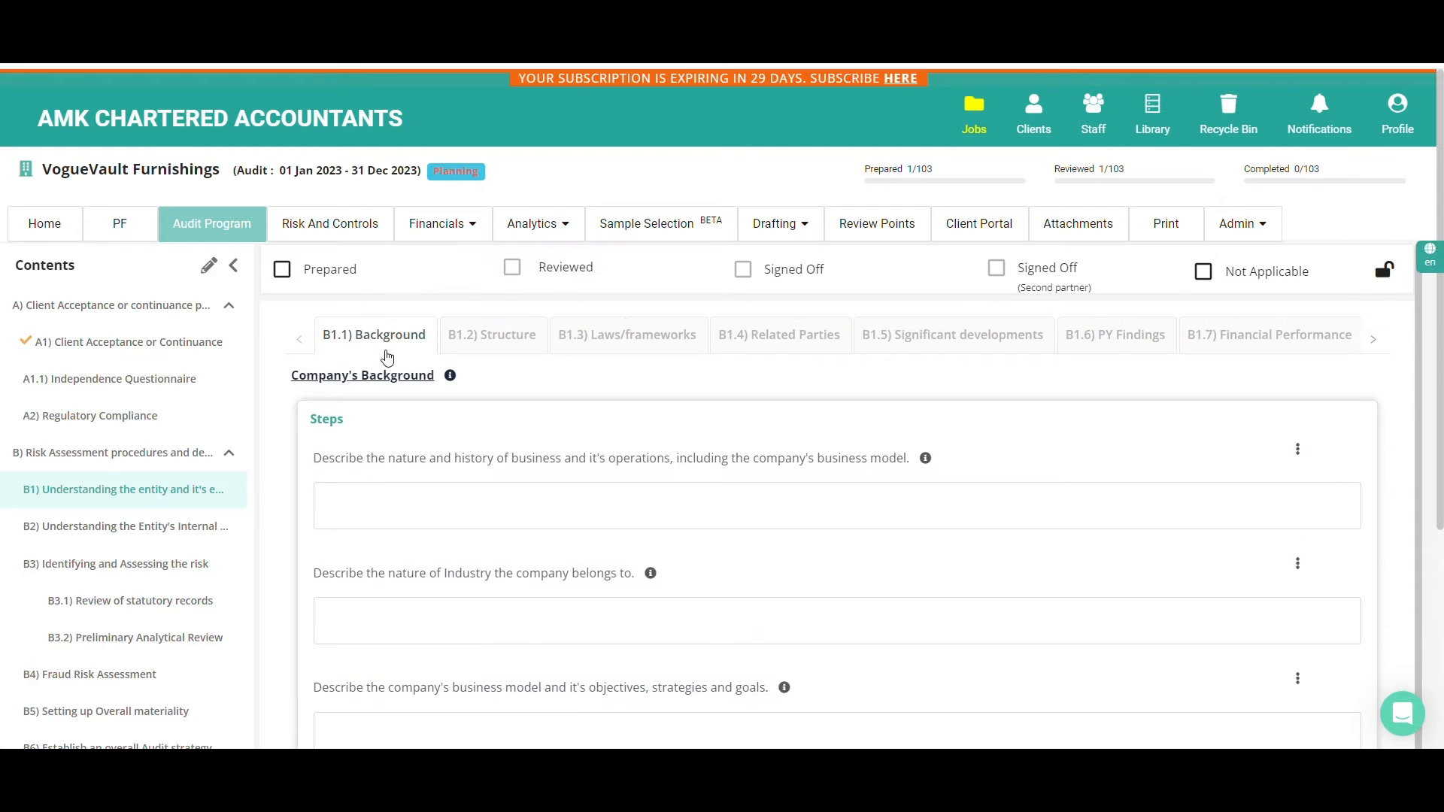
pyautogui.click(511, 352)
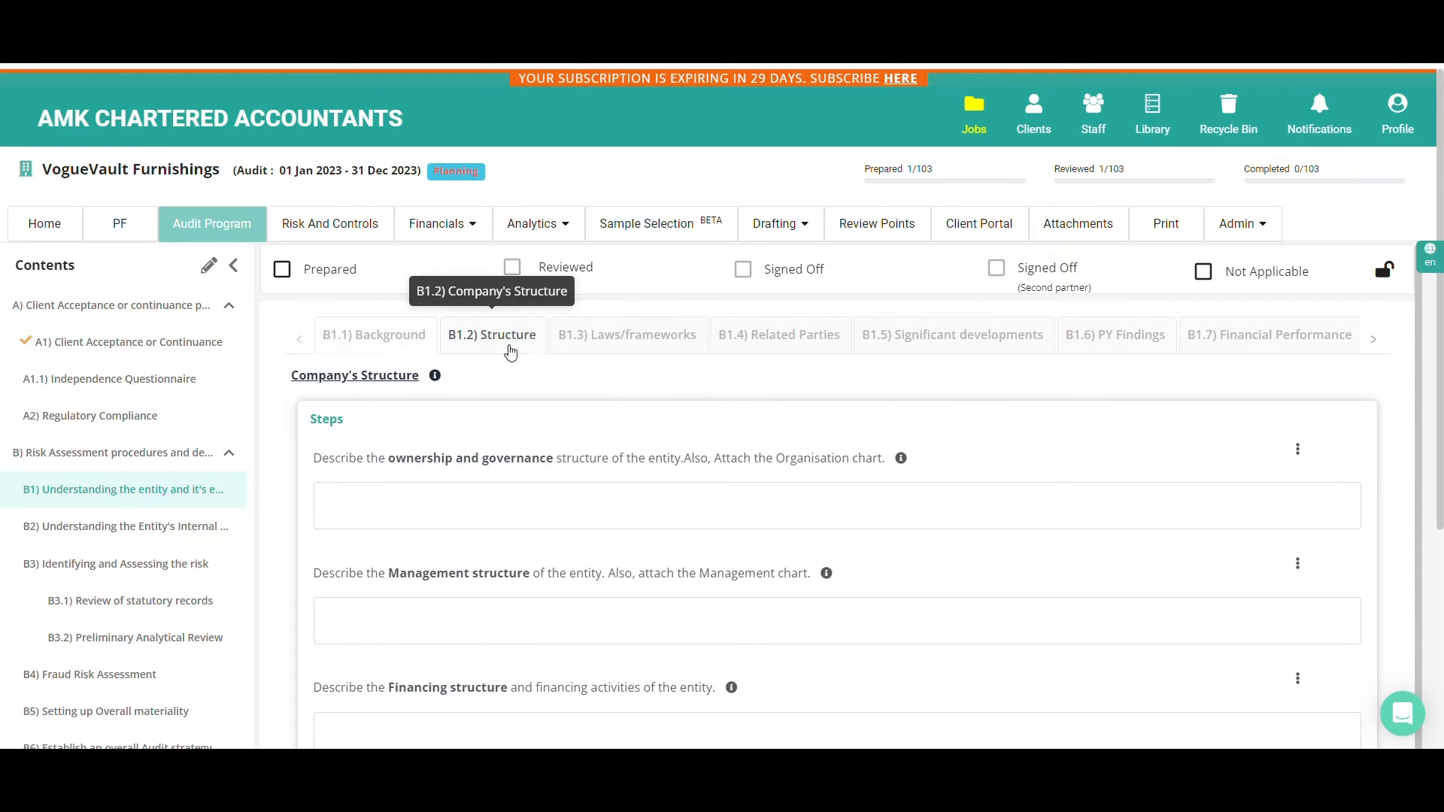
# Look through the B1) sections from B1.3) Laws/frameworks to B1.7) Financial Performance one after another
pyautogui.click(598, 350)
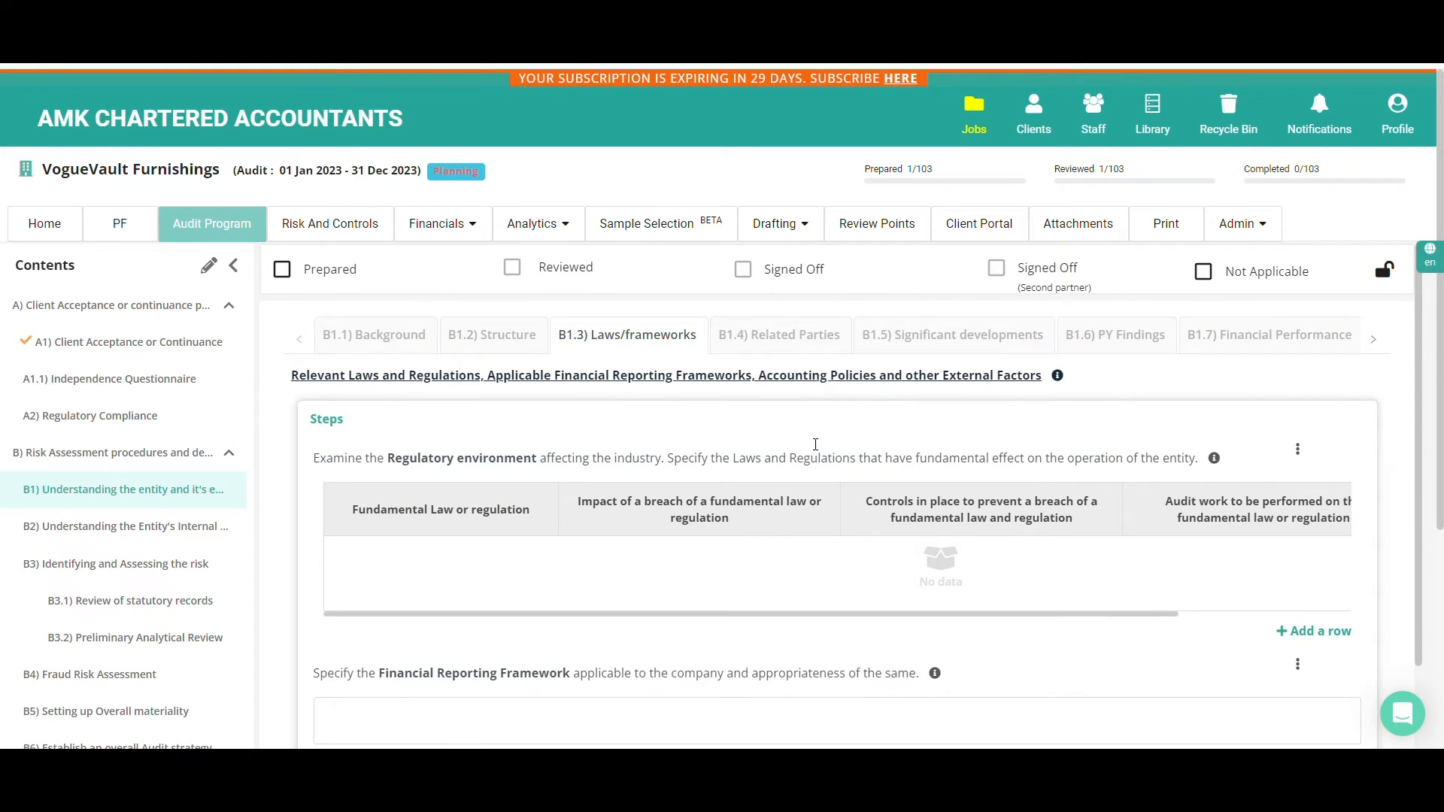
pyautogui.click(816, 351)
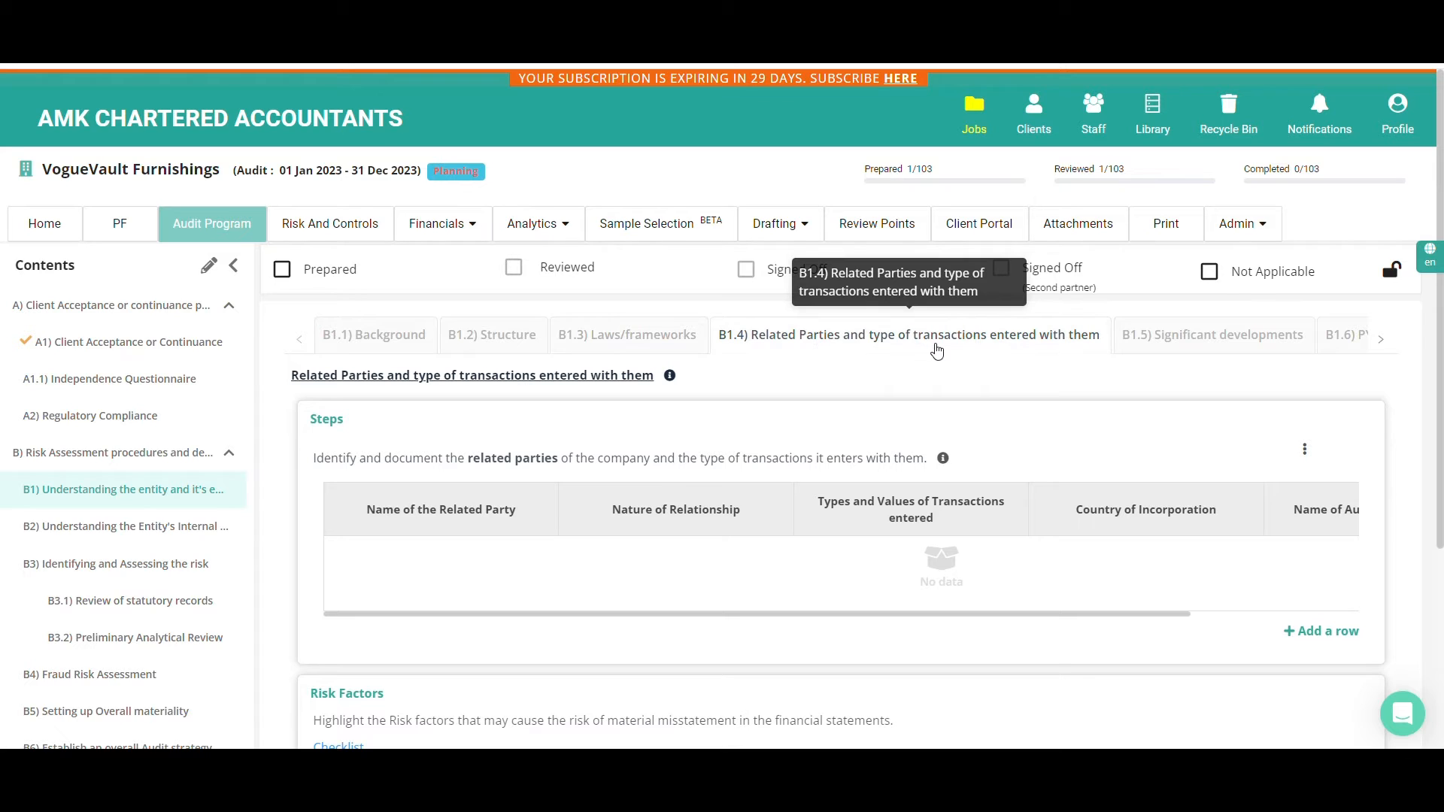
pyautogui.click(1120, 346)
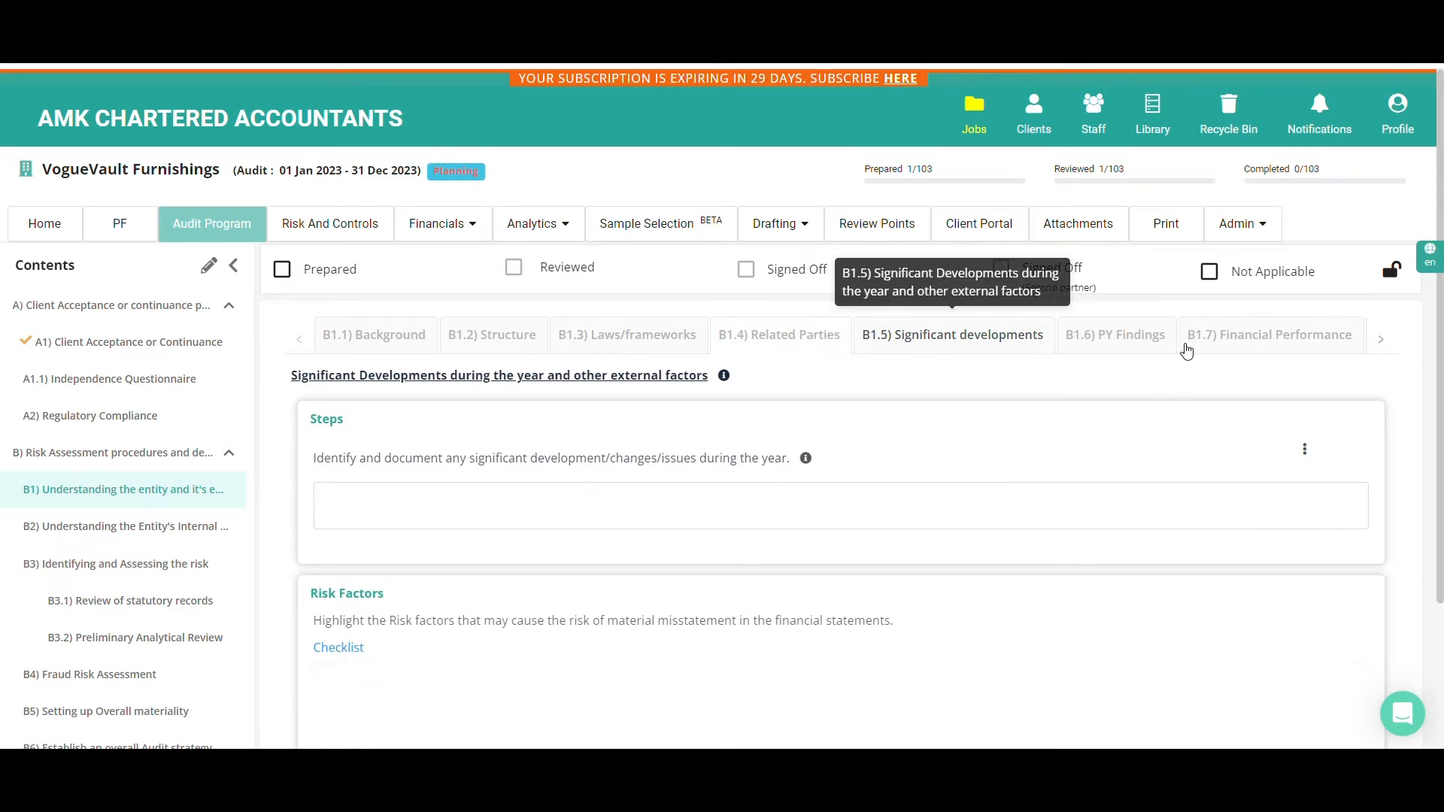
pyautogui.click(1116, 341)
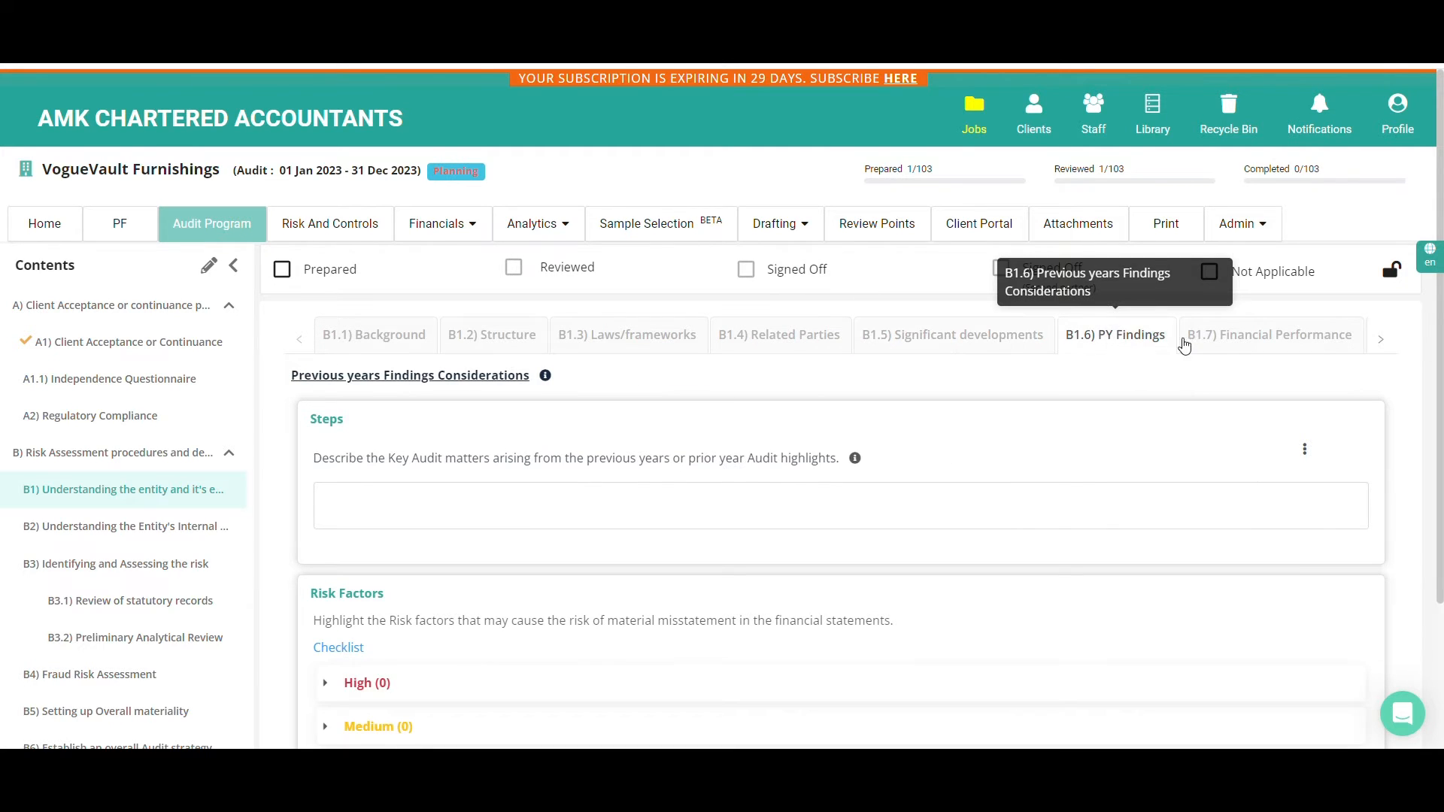
pyautogui.click(1238, 346)
pyautogui.scroll(-2, 1188, 480)
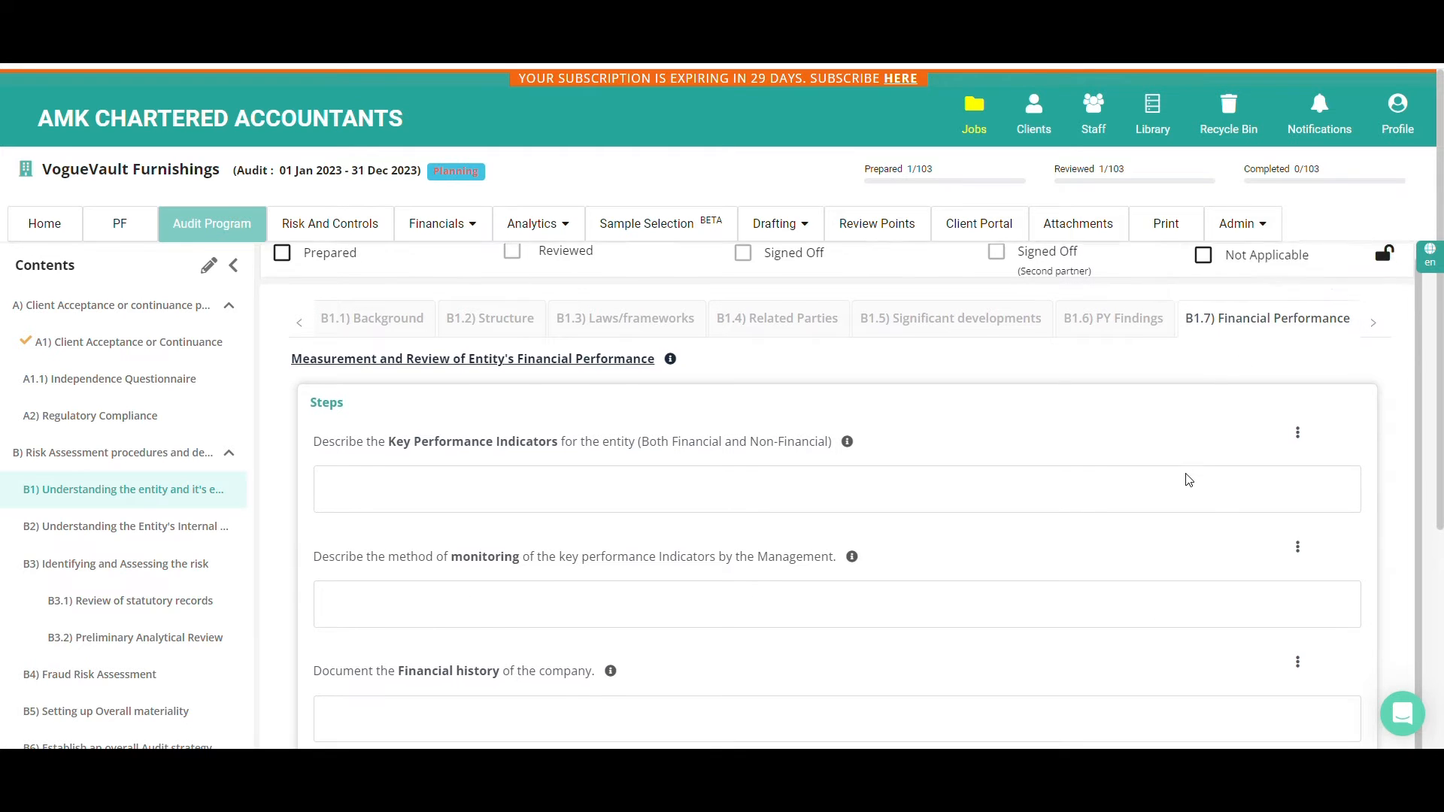
pyautogui.scroll(2, 455, 341)
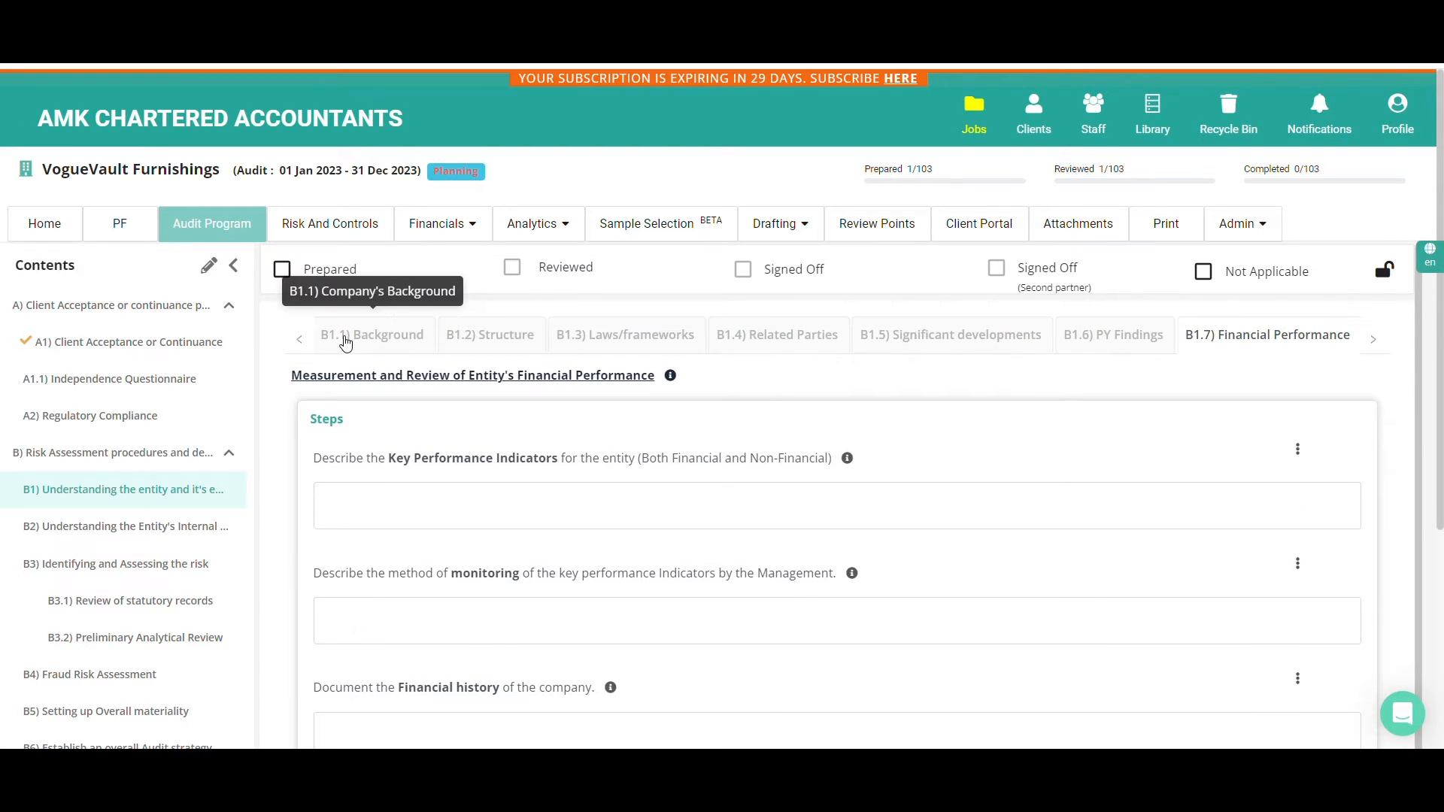
# In the B1.1) Background risk factor checklist, rate Business economy as Stable, Expansion Plan as No and Entity type as Private sector
pyautogui.click(346, 340)
pyautogui.scroll(-2, 376, 391)
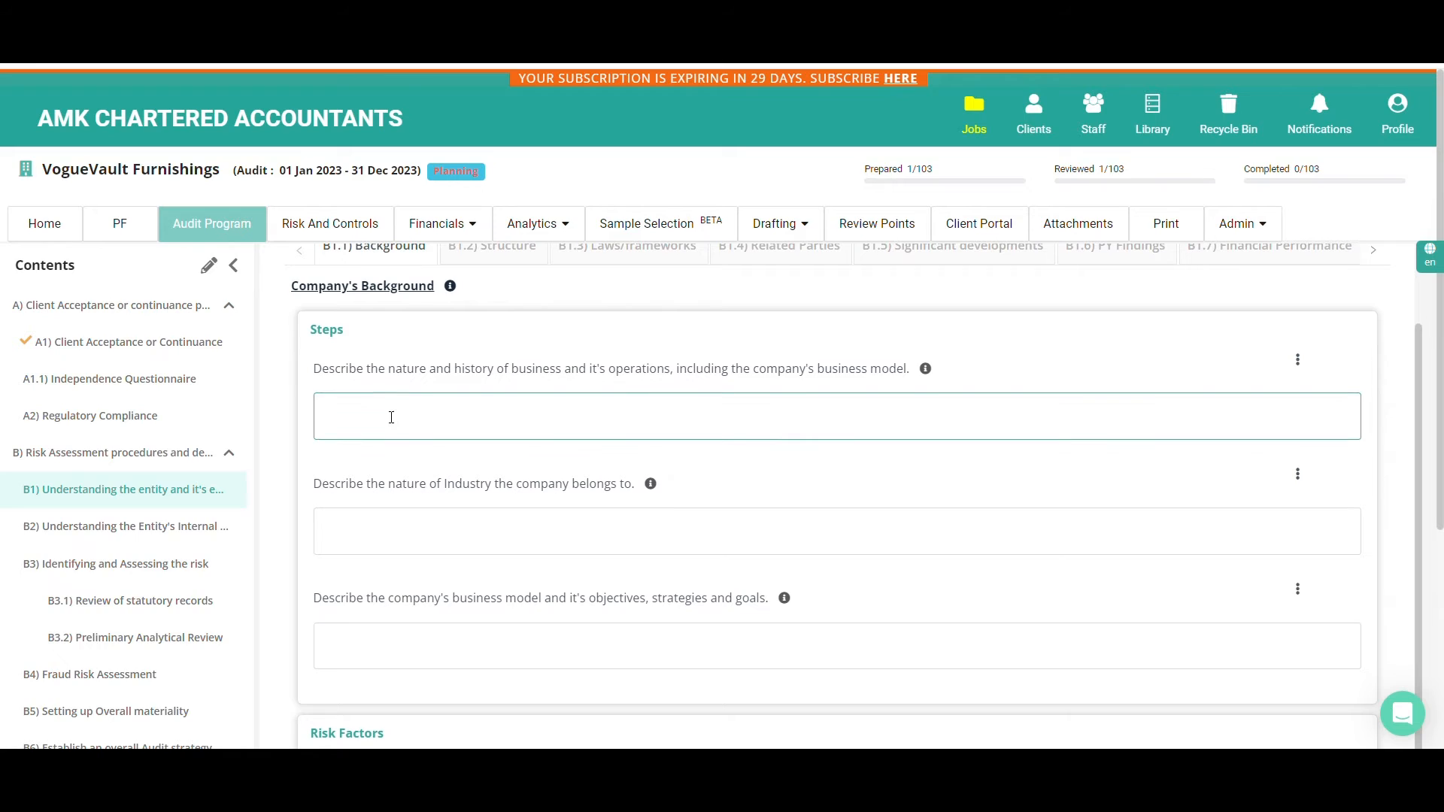
pyautogui.scroll(-4, 391, 421)
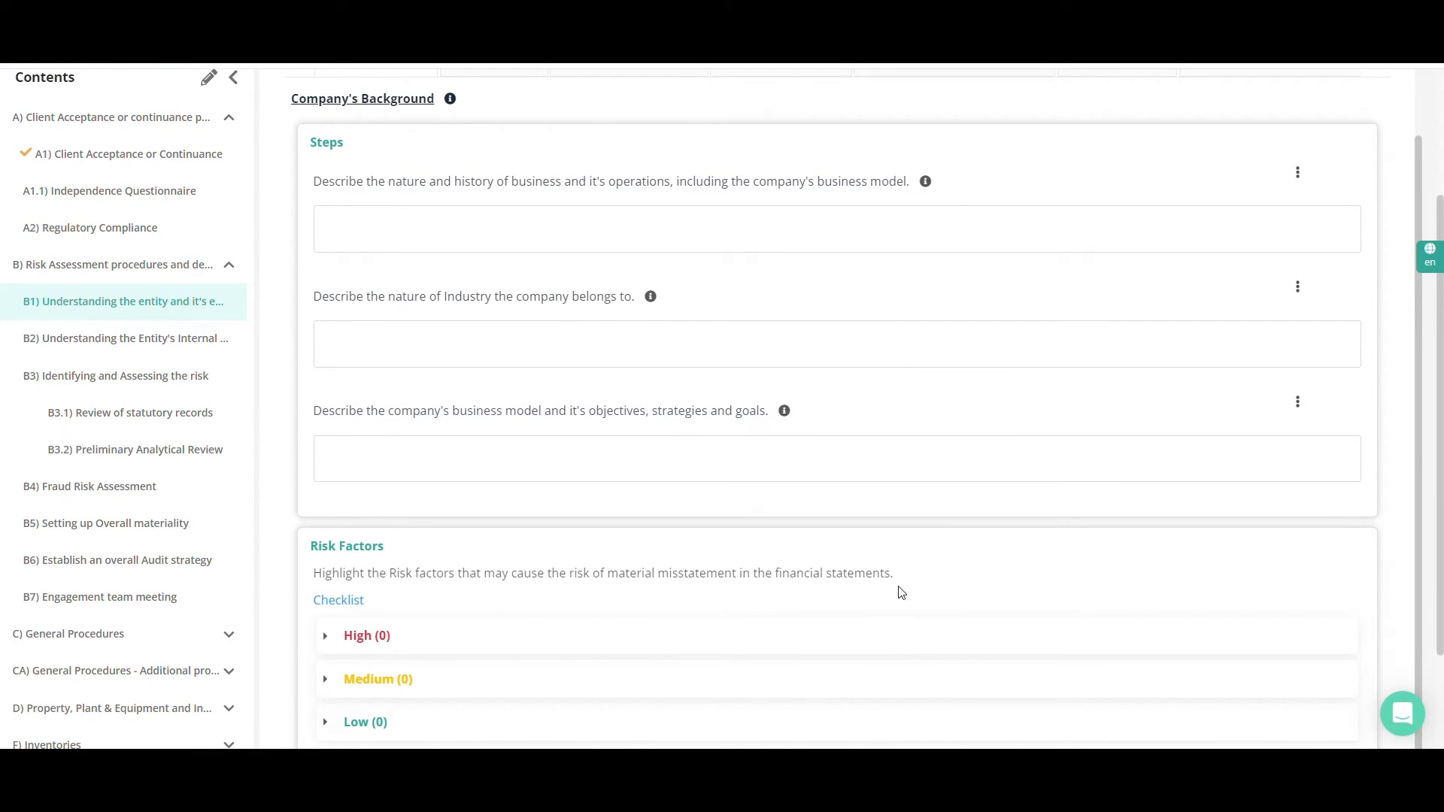
pyautogui.click(344, 604)
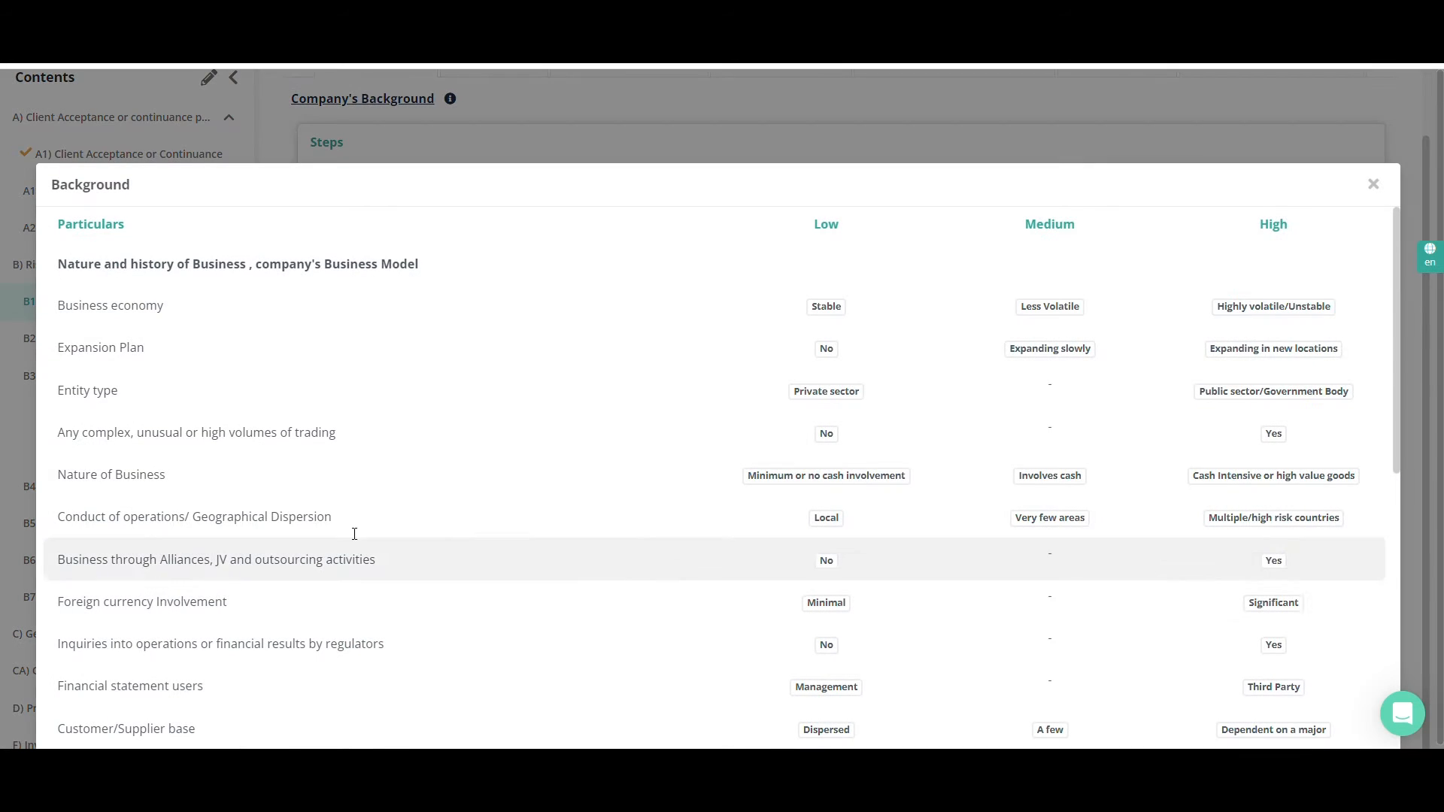
pyautogui.click(825, 308)
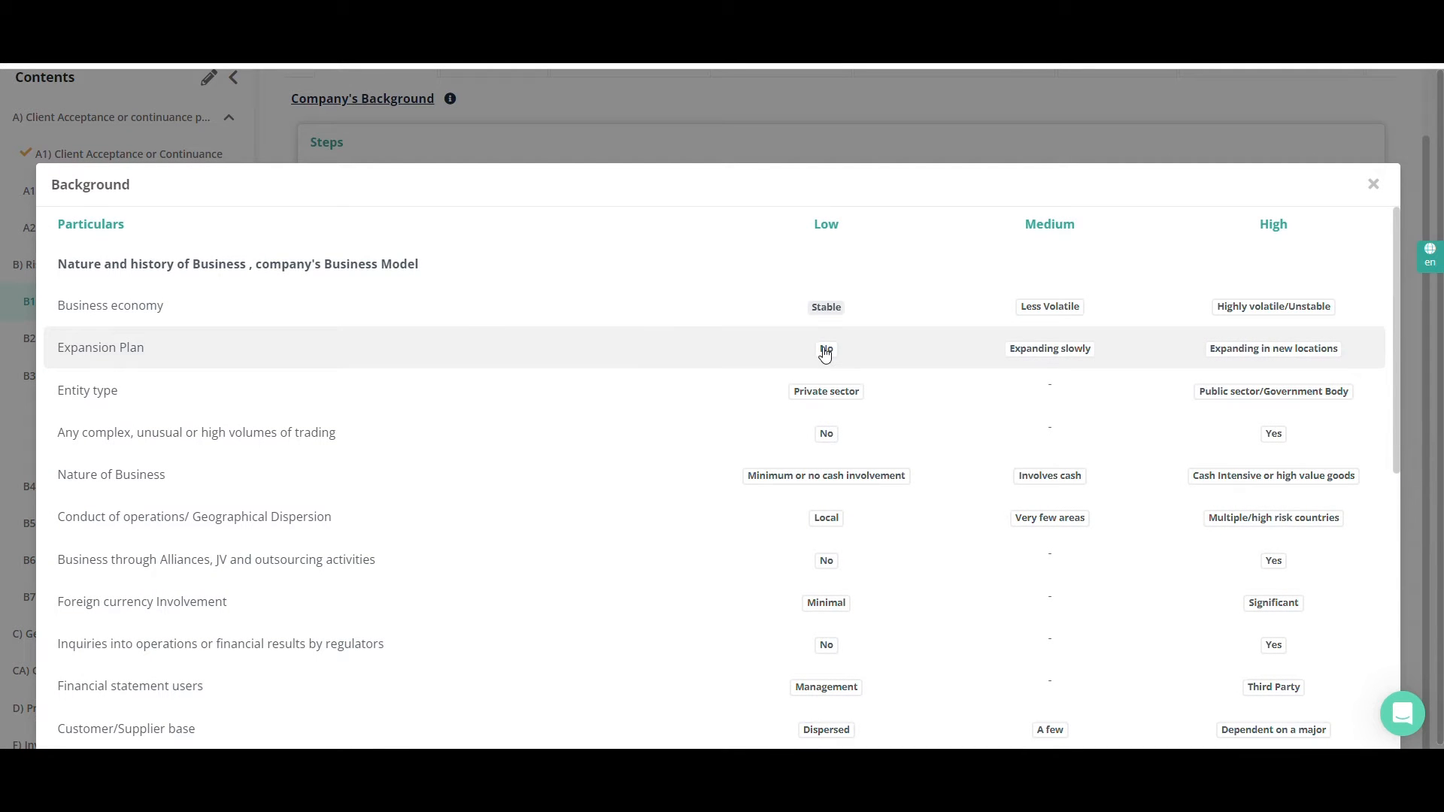
pyautogui.click(826, 350)
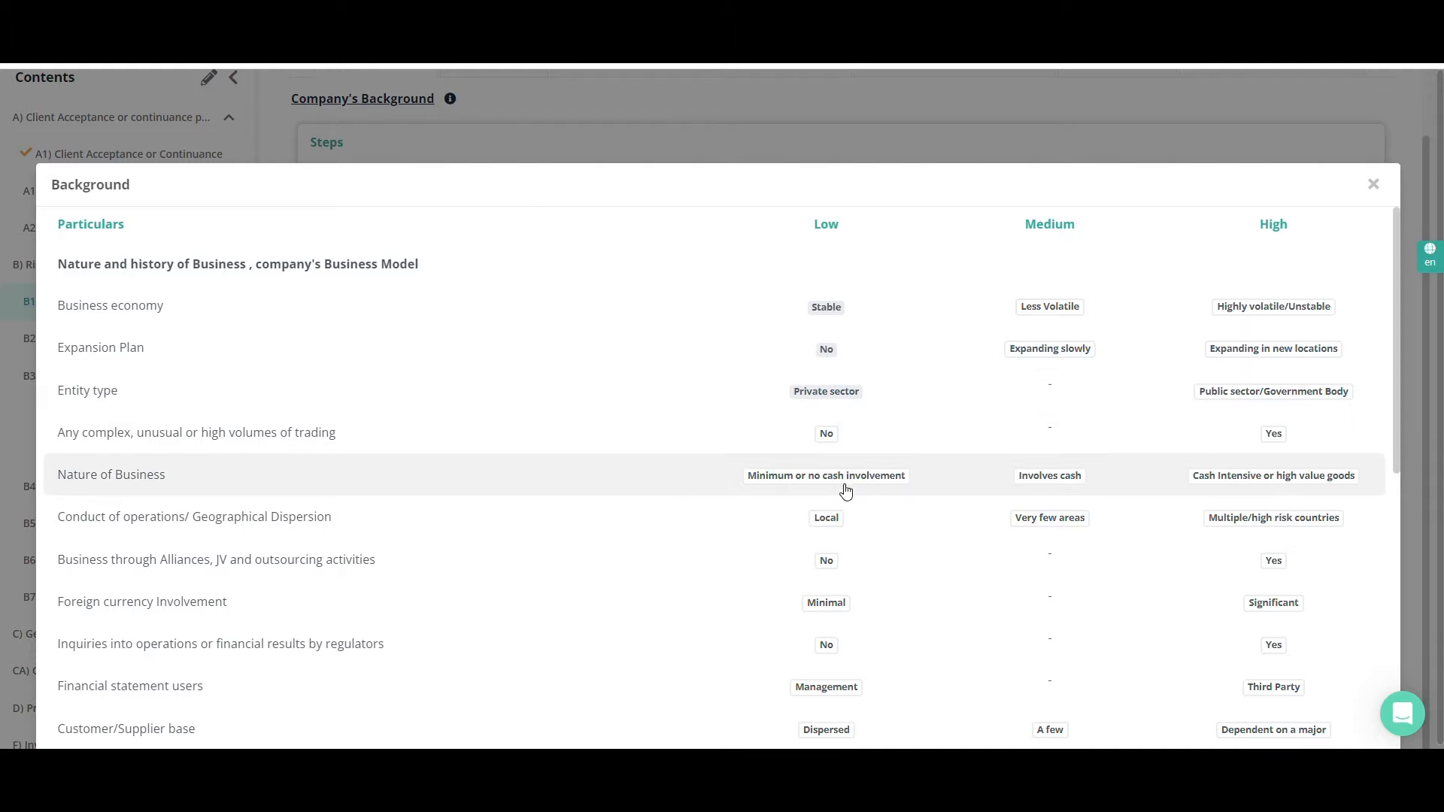
# Under Nature of Industry, rate Type of Industry as Normal and Market Competition as Less competitive, and close the checklist
pyautogui.scroll(-5, 844, 490)
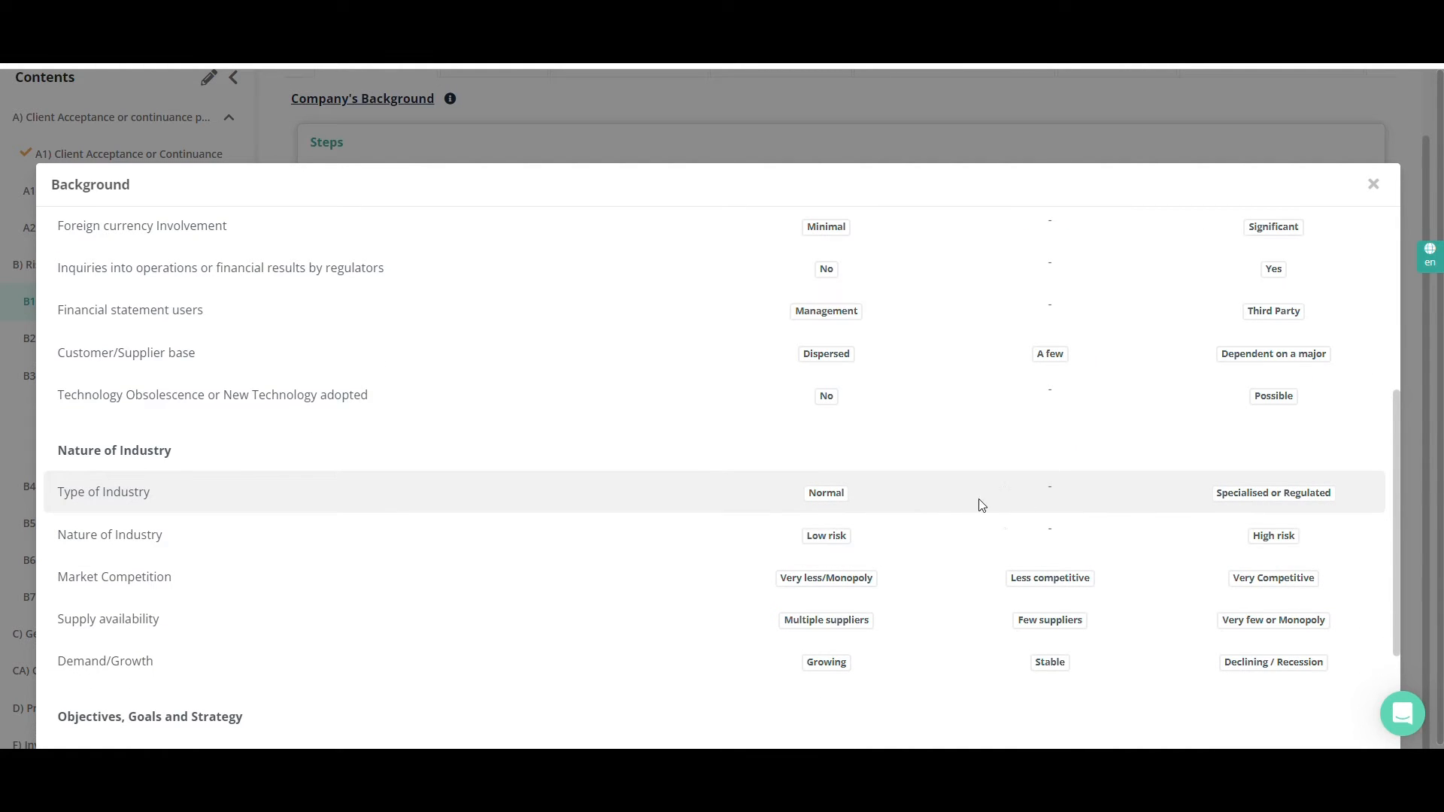
pyautogui.click(841, 500)
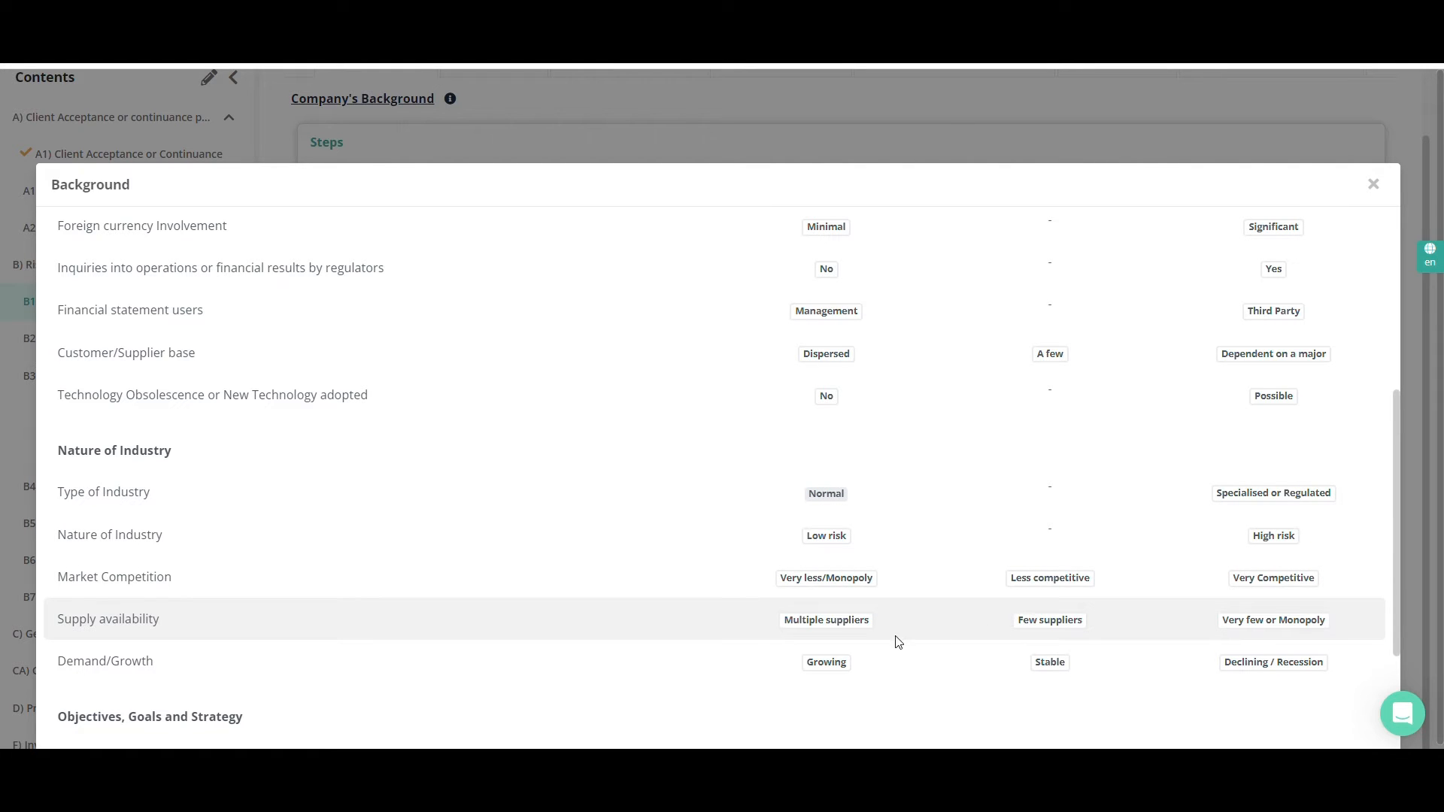
pyautogui.scroll(-3, 850, 637)
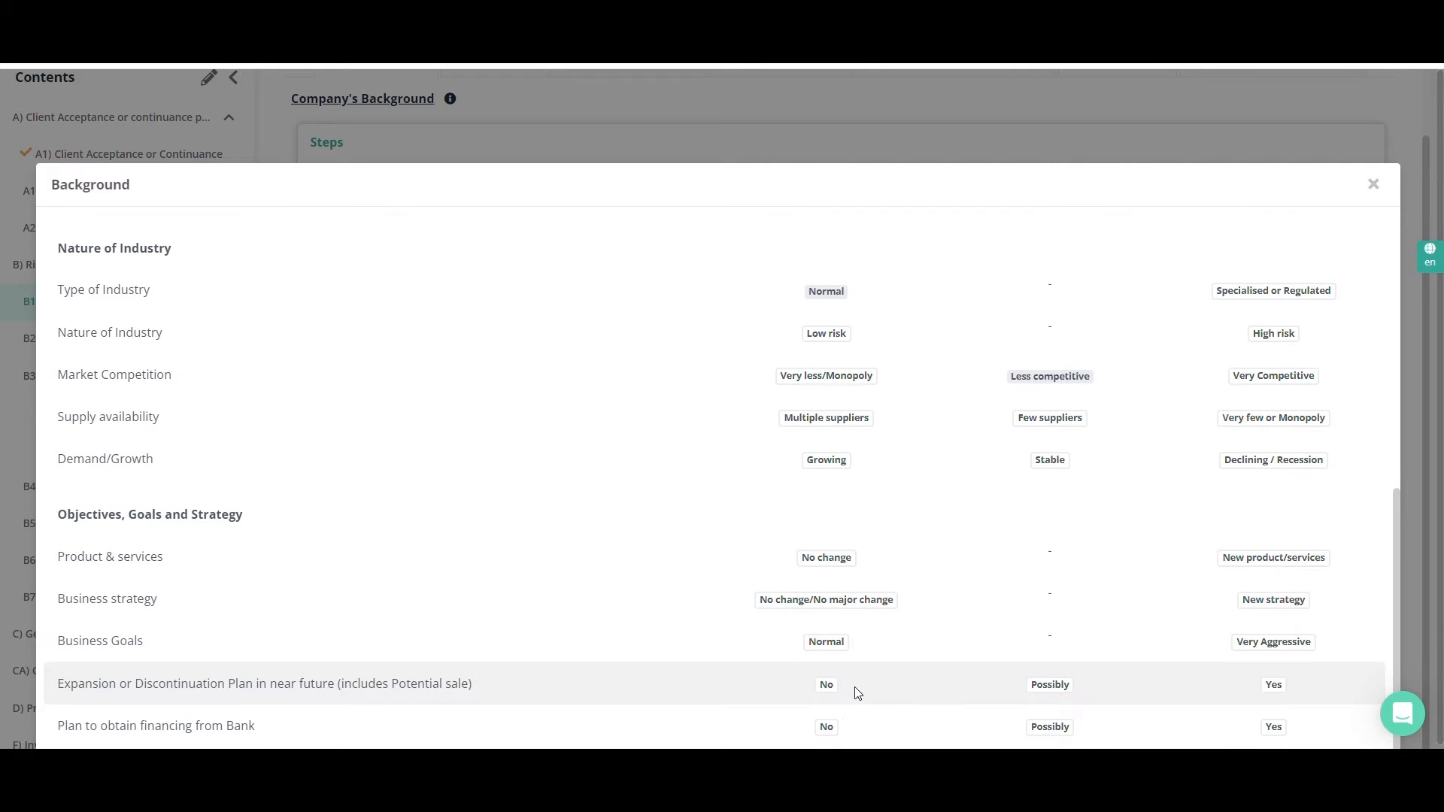
pyautogui.scroll(4, 1186, 416)
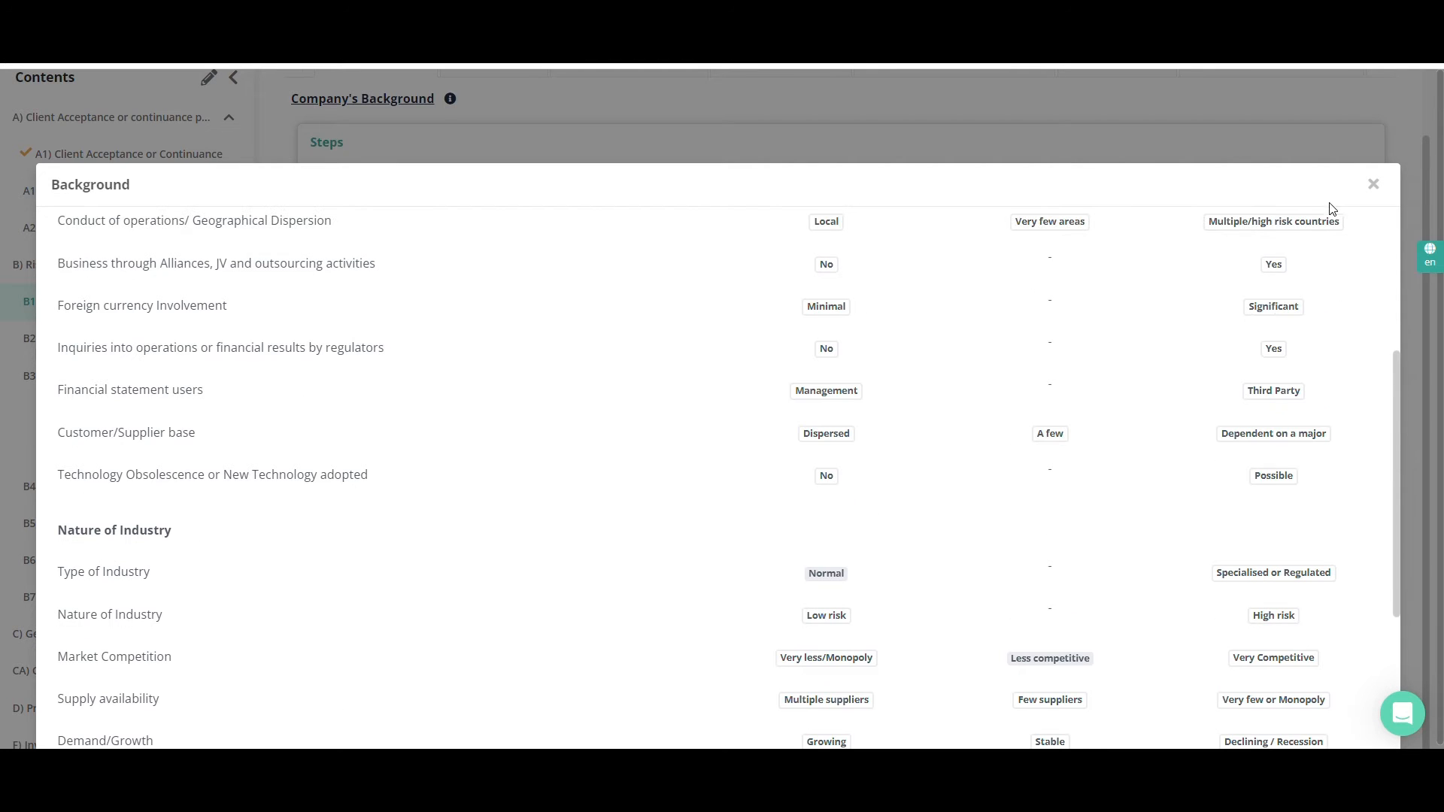
pyautogui.click(1373, 185)
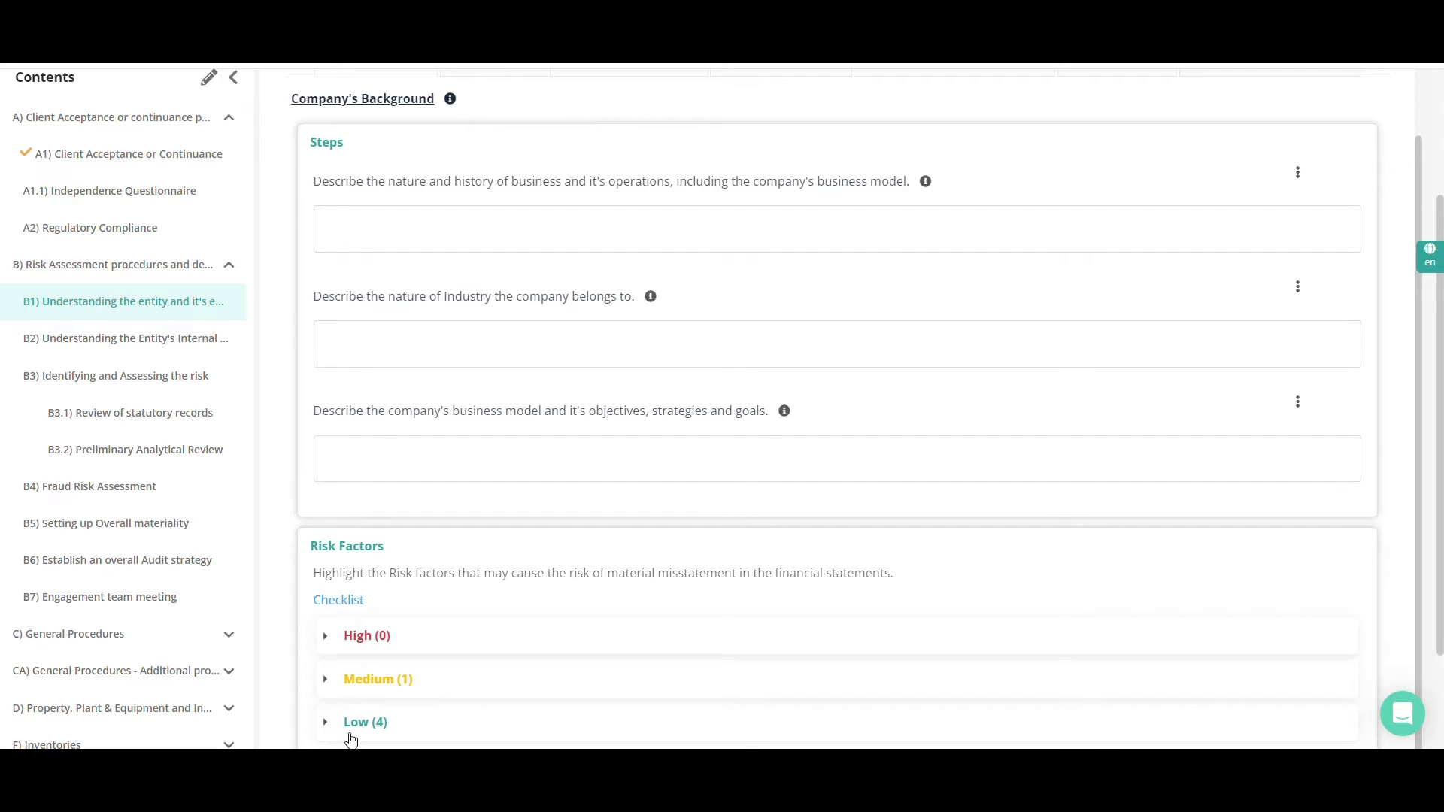
# Expand the High, Medium and Low risk factor groups of the company's background and review the recorded responses
pyautogui.click(361, 641)
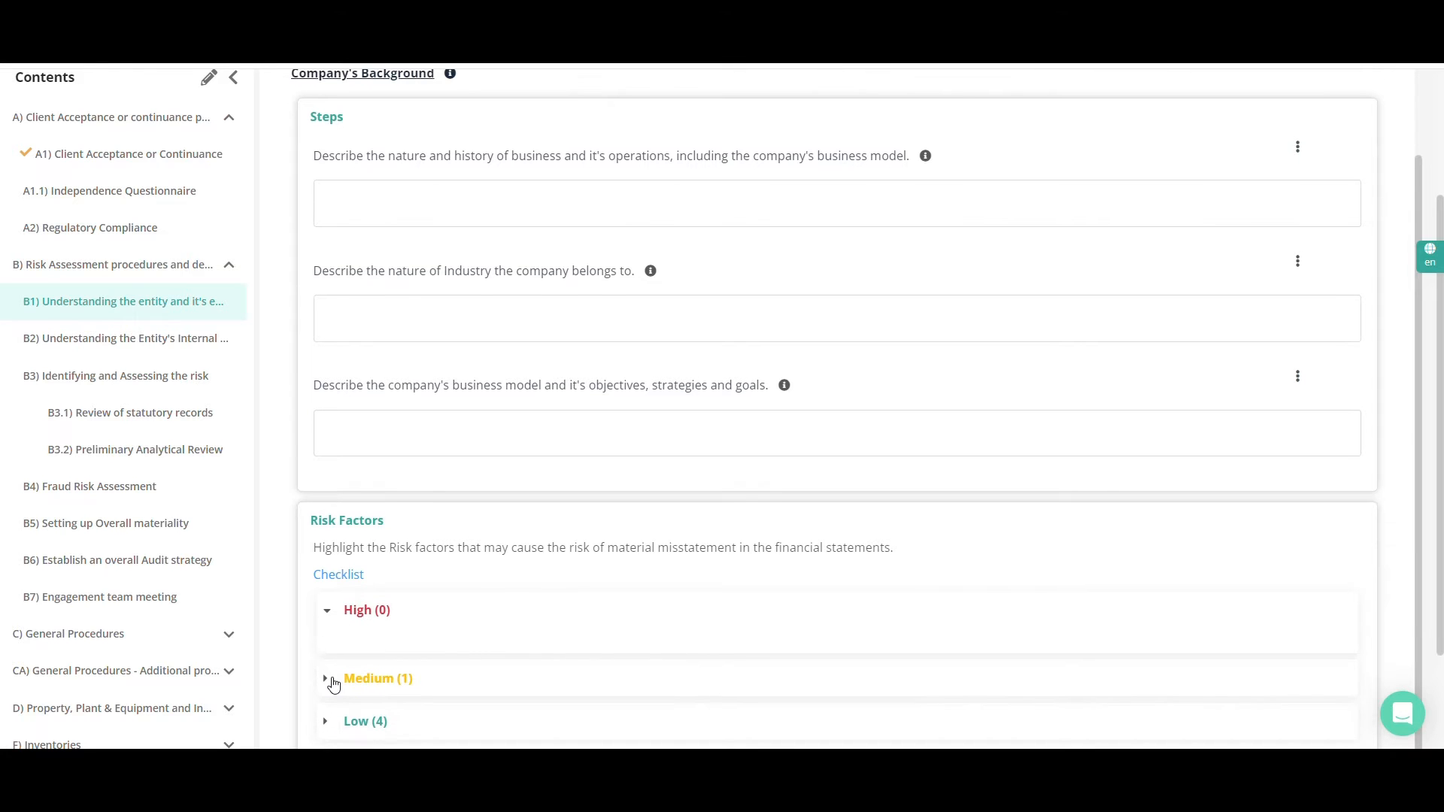
pyautogui.click(333, 682)
pyautogui.scroll(-2, 435, 658)
pyautogui.click(365, 715)
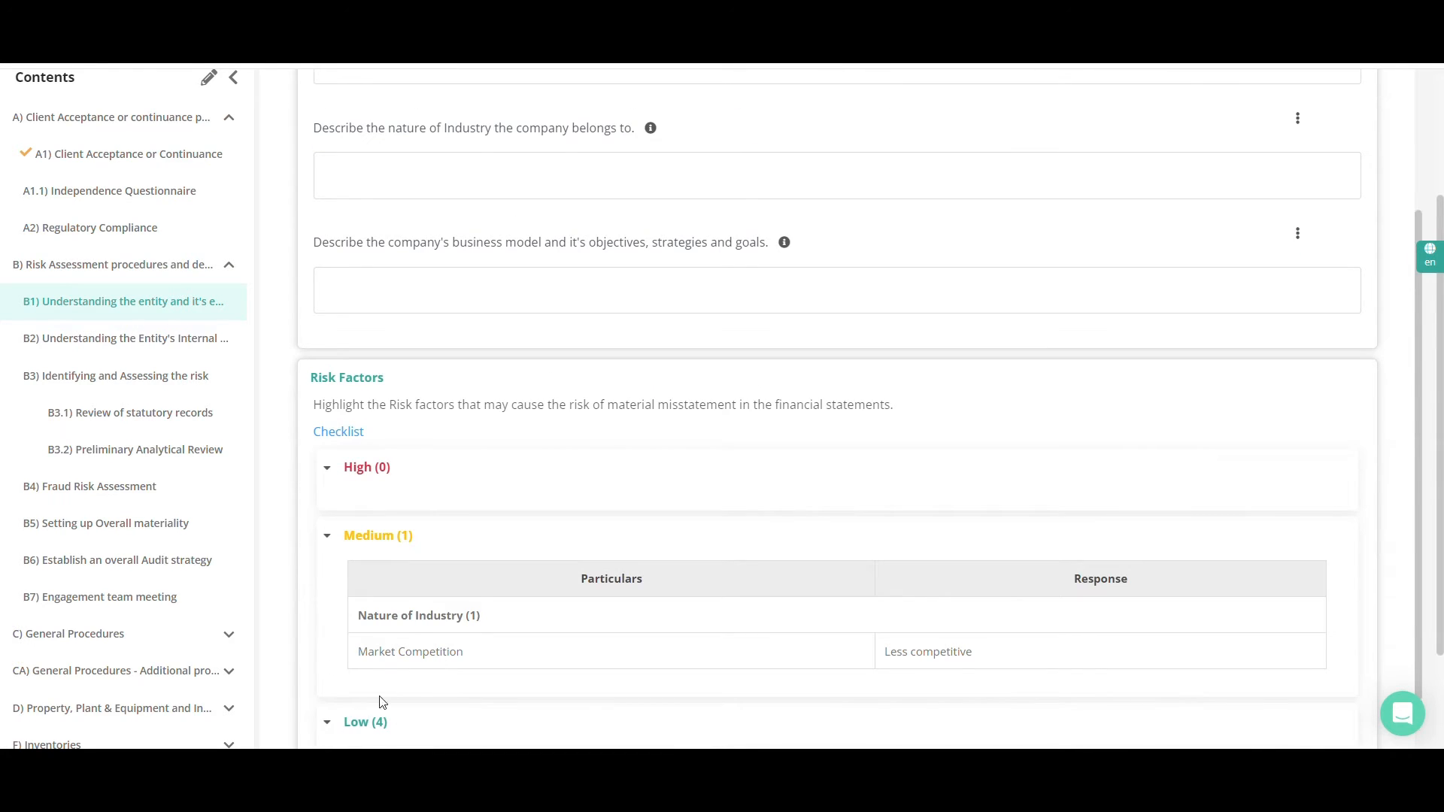
pyautogui.scroll(-3, 413, 677)
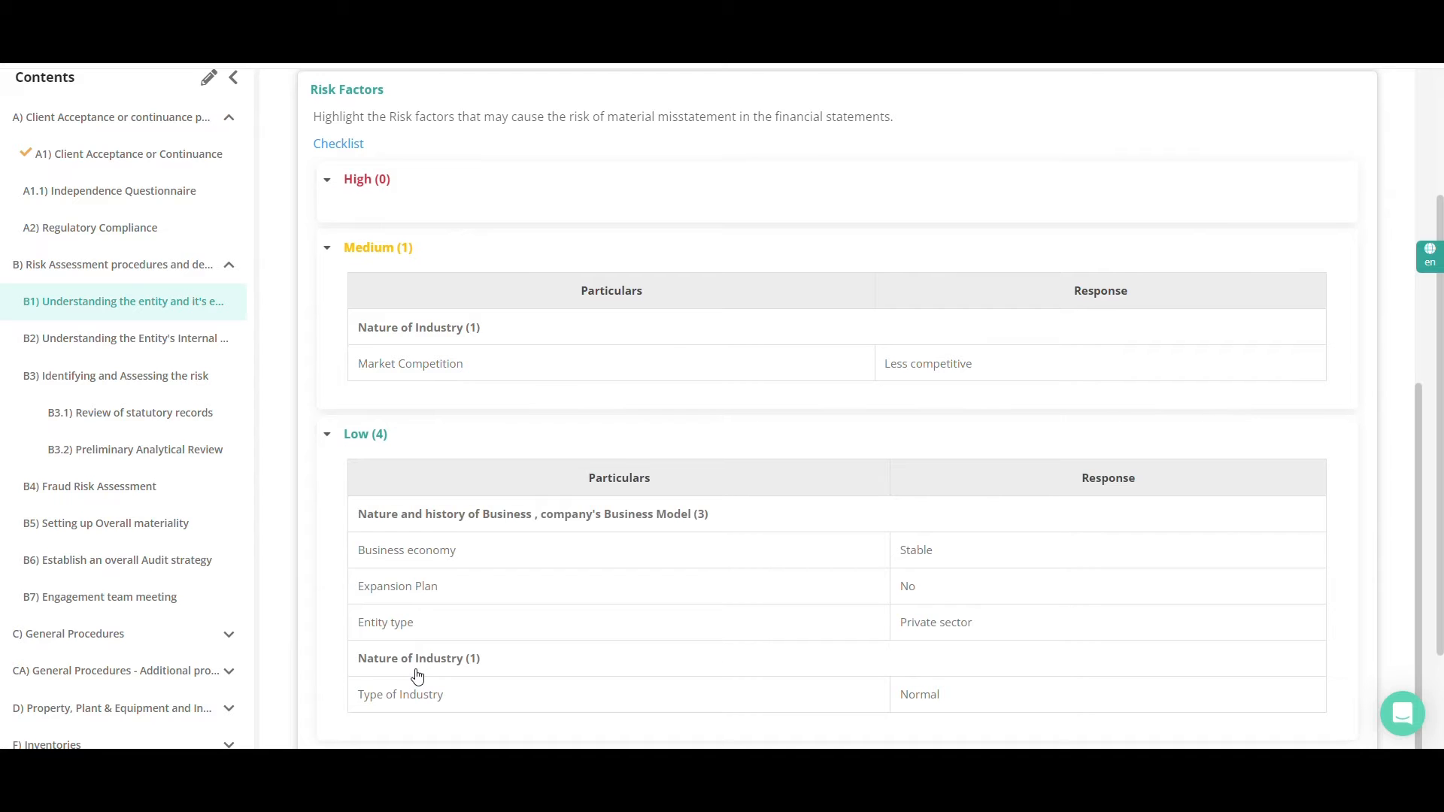
pyautogui.scroll(7, 418, 665)
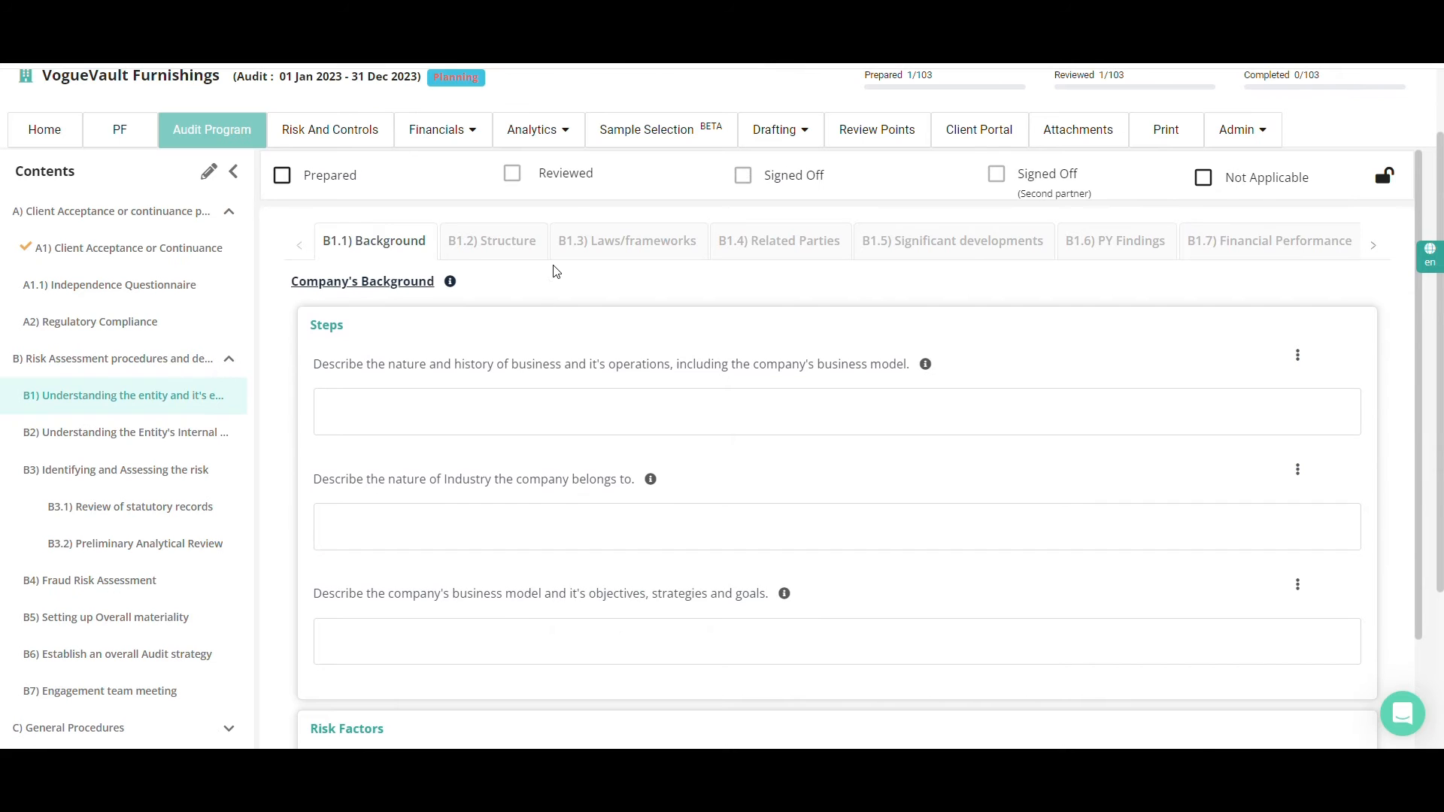
# Open B1.2) Structure, look through its risk factor checklist and close it without choosing any rating
pyautogui.click(532, 249)
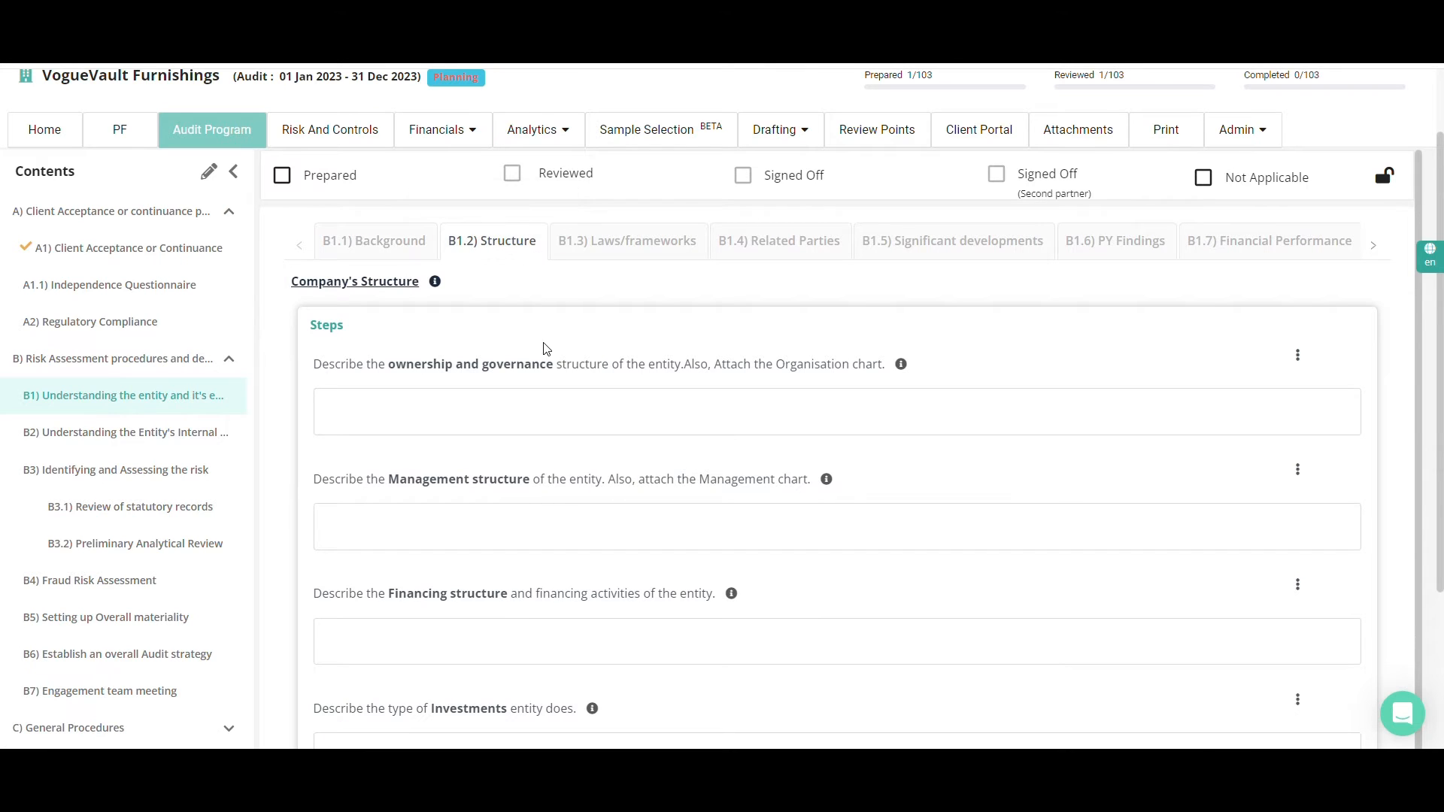
pyautogui.scroll(-3, 484, 579)
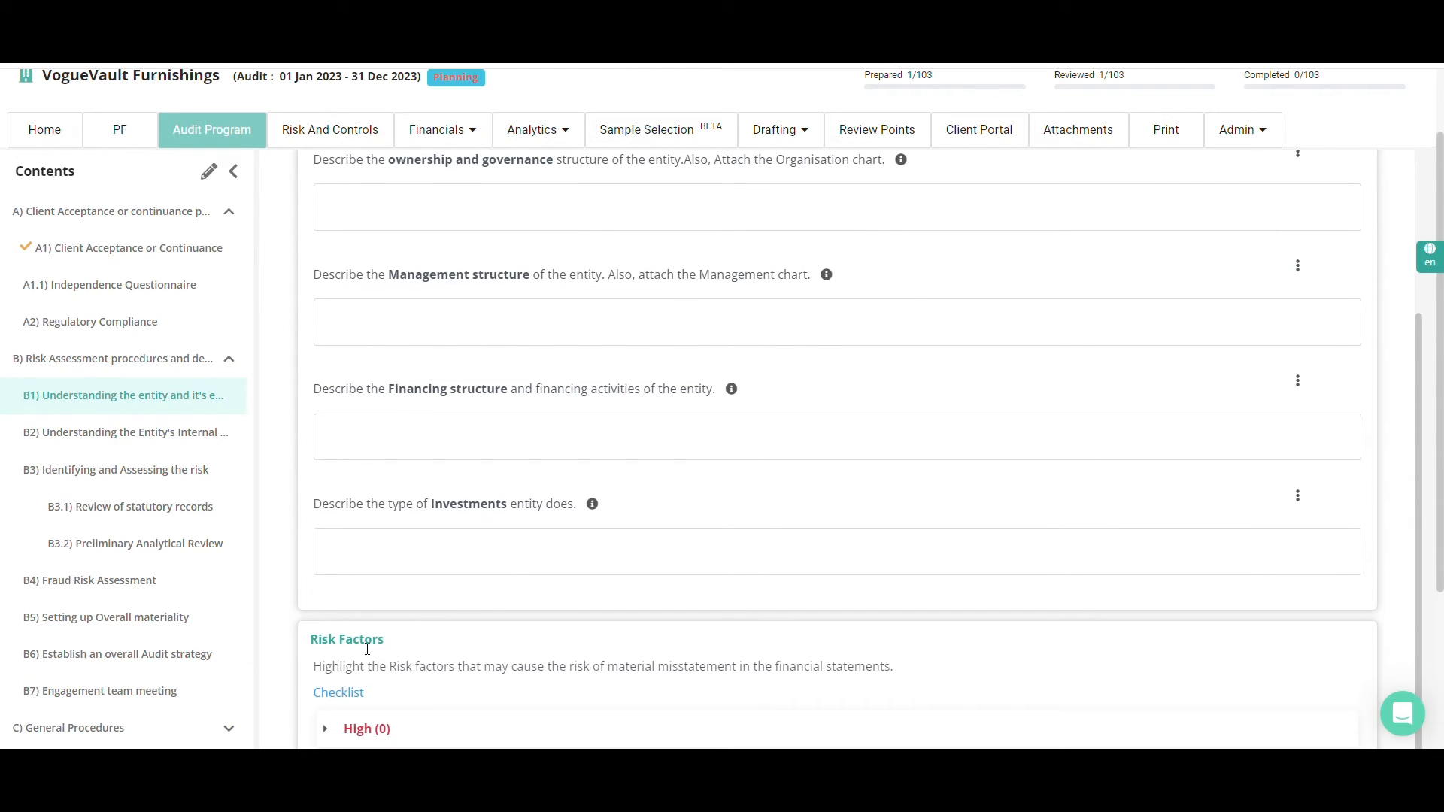
pyautogui.click(338, 693)
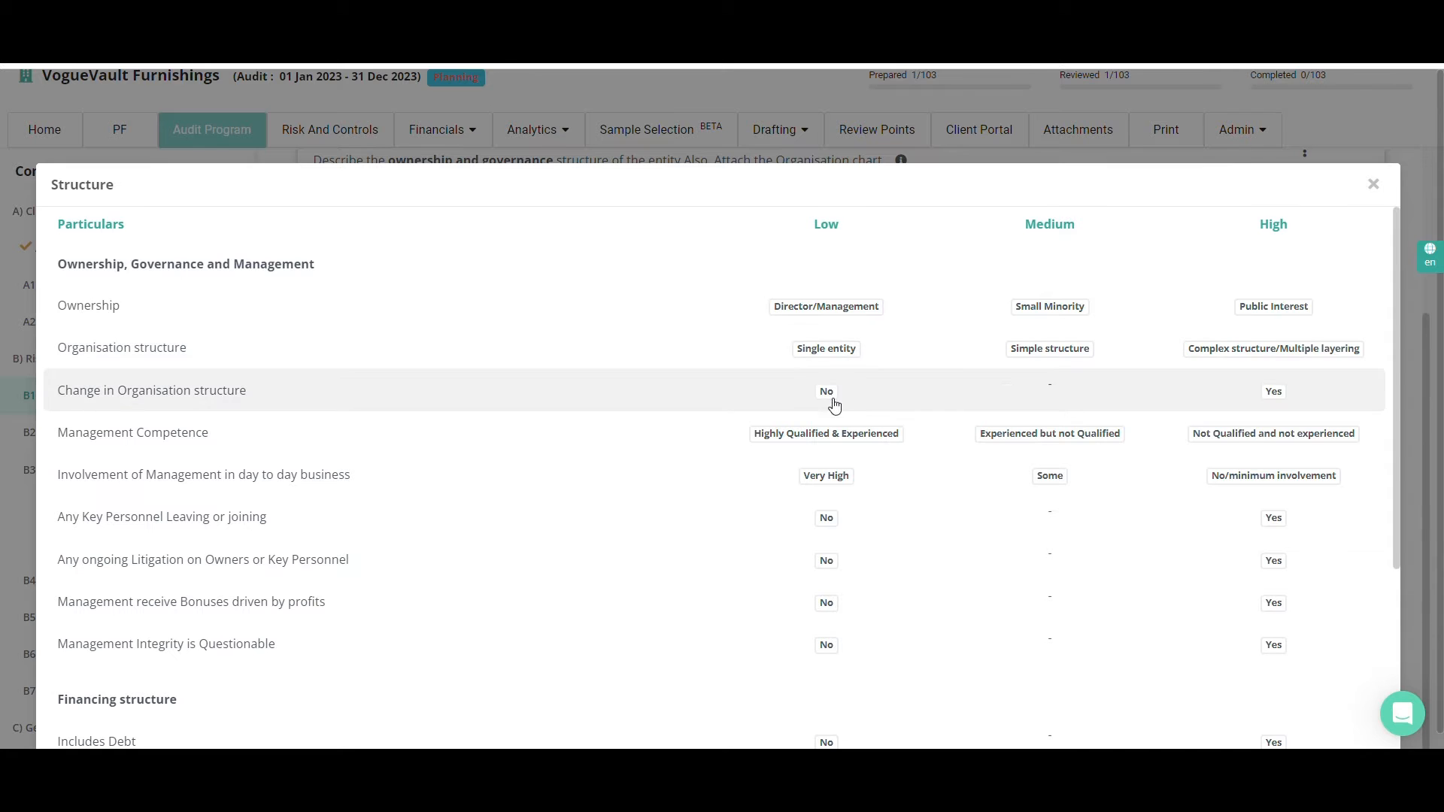
pyautogui.scroll(-4, 835, 407)
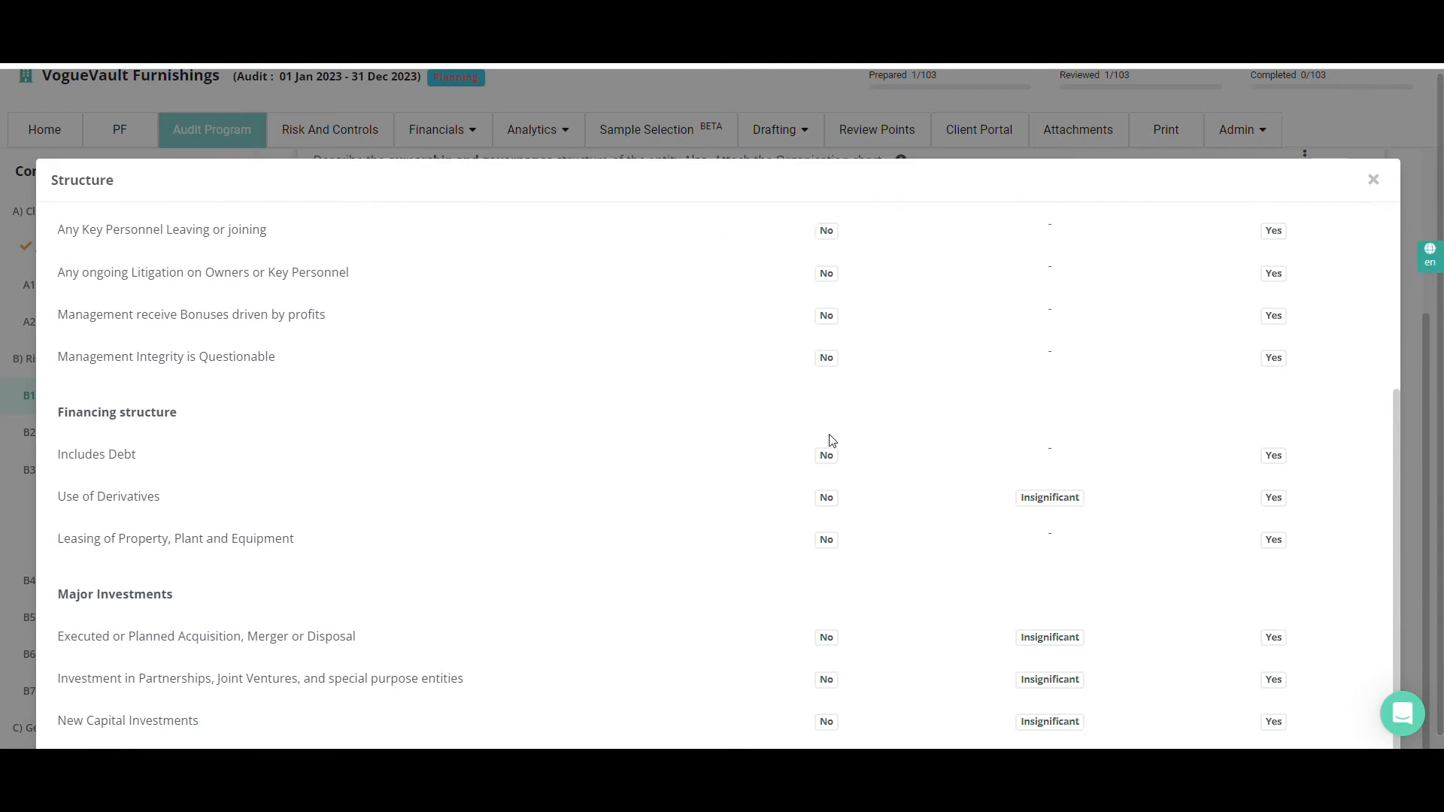
pyautogui.click(1372, 161)
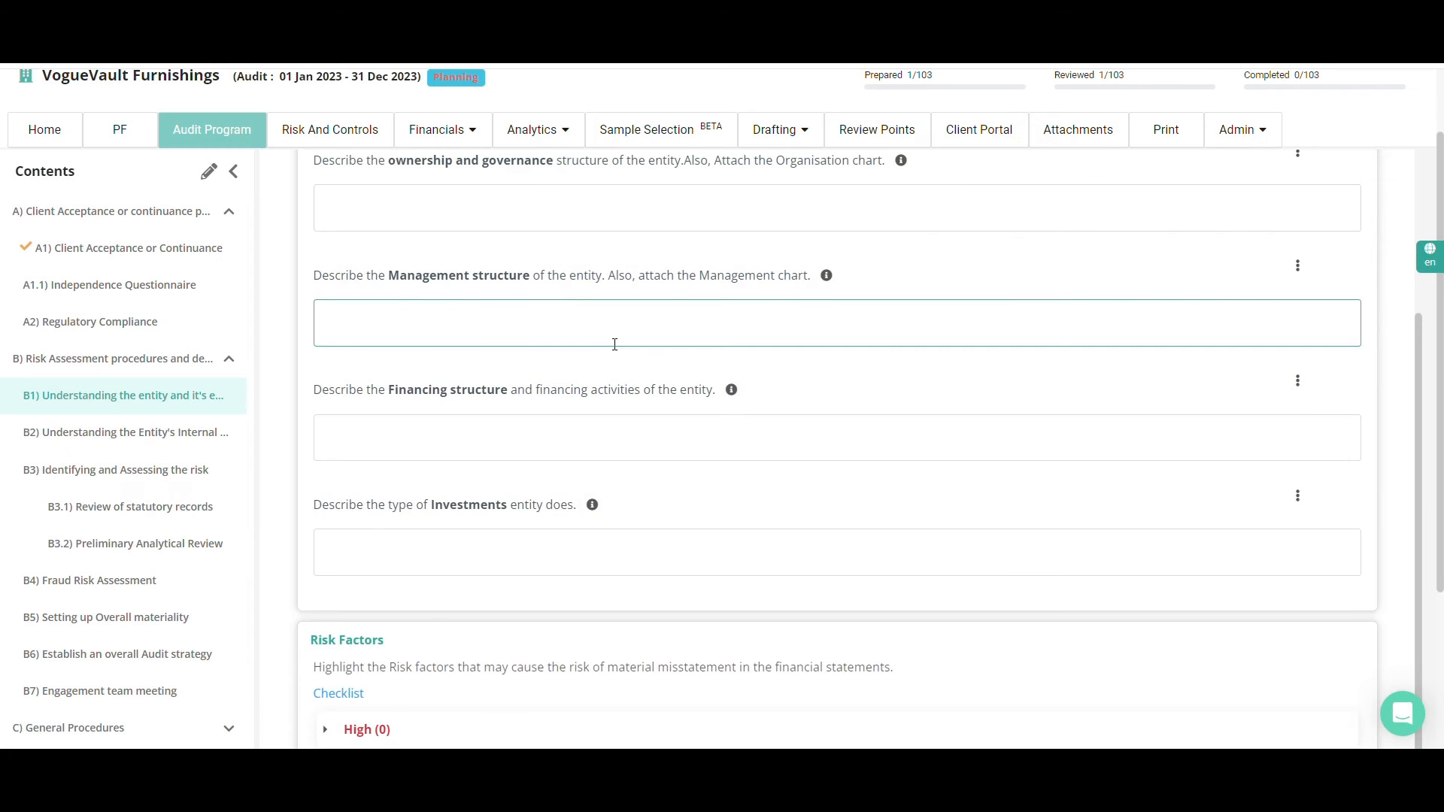
pyautogui.scroll(3, 595, 353)
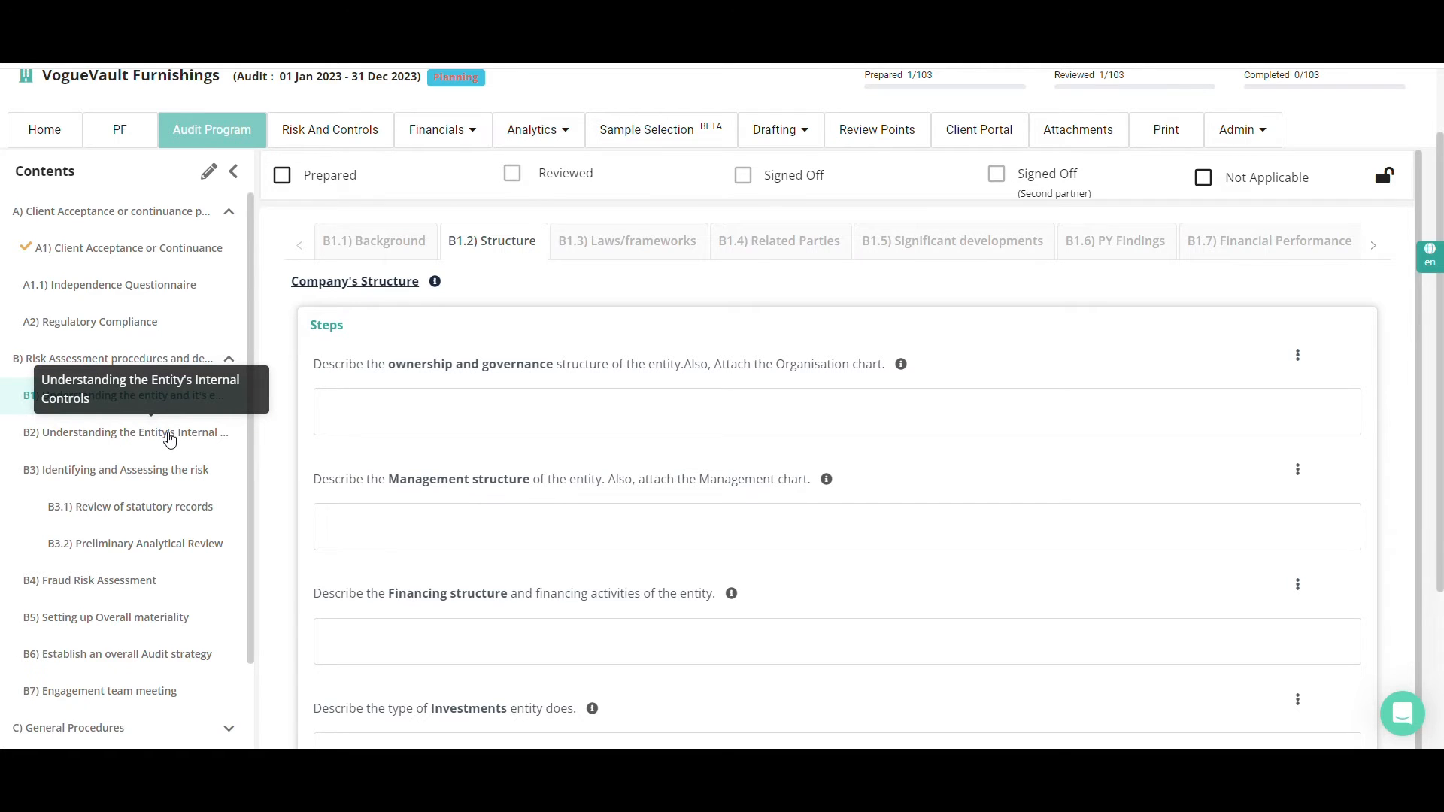
# Open B2) Understanding the Entity's Internal Controls, look through B2.1) Control Environment and go on to B2.3) Entity's Risk Assessment Process
pyautogui.click(170, 435)
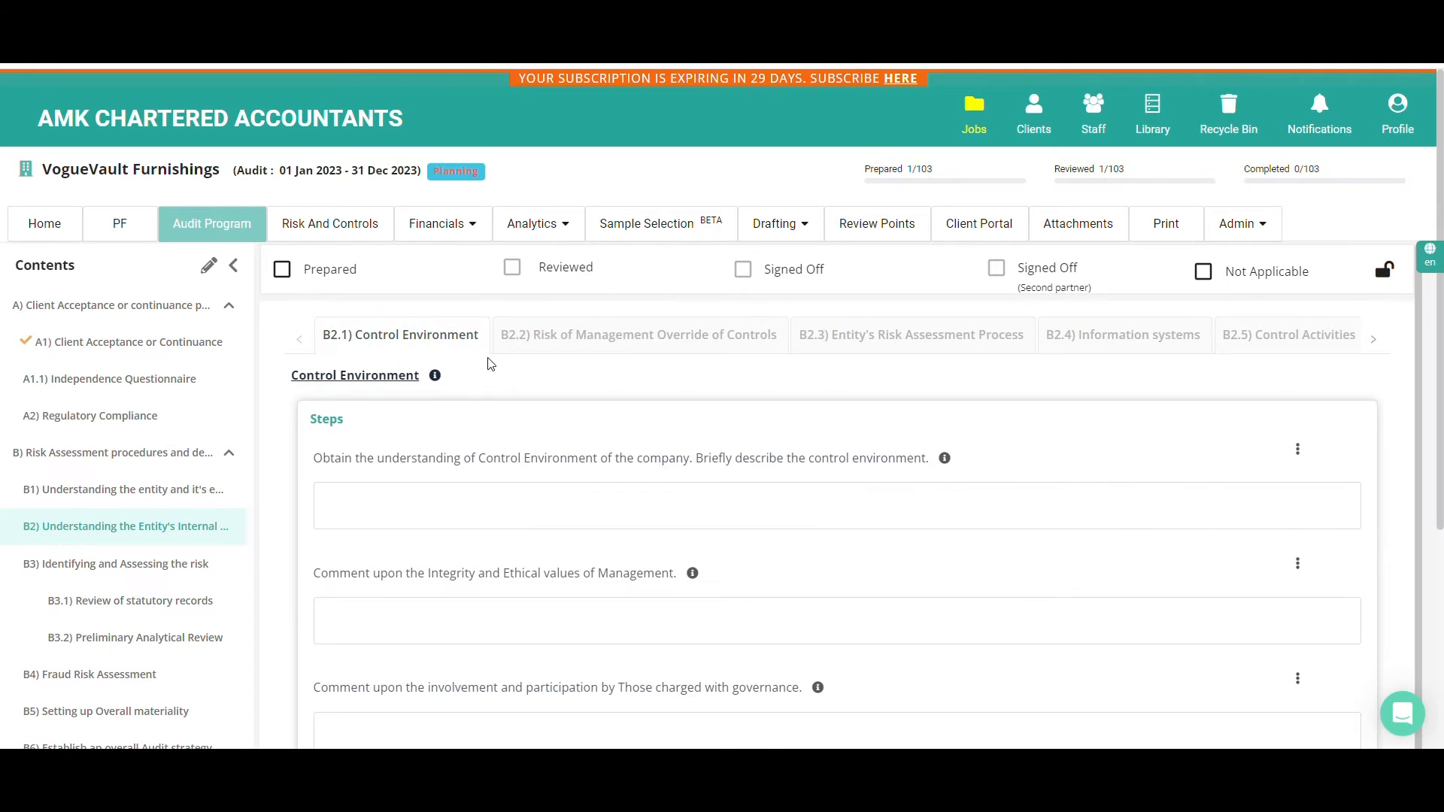
pyautogui.scroll(-3, 641, 350)
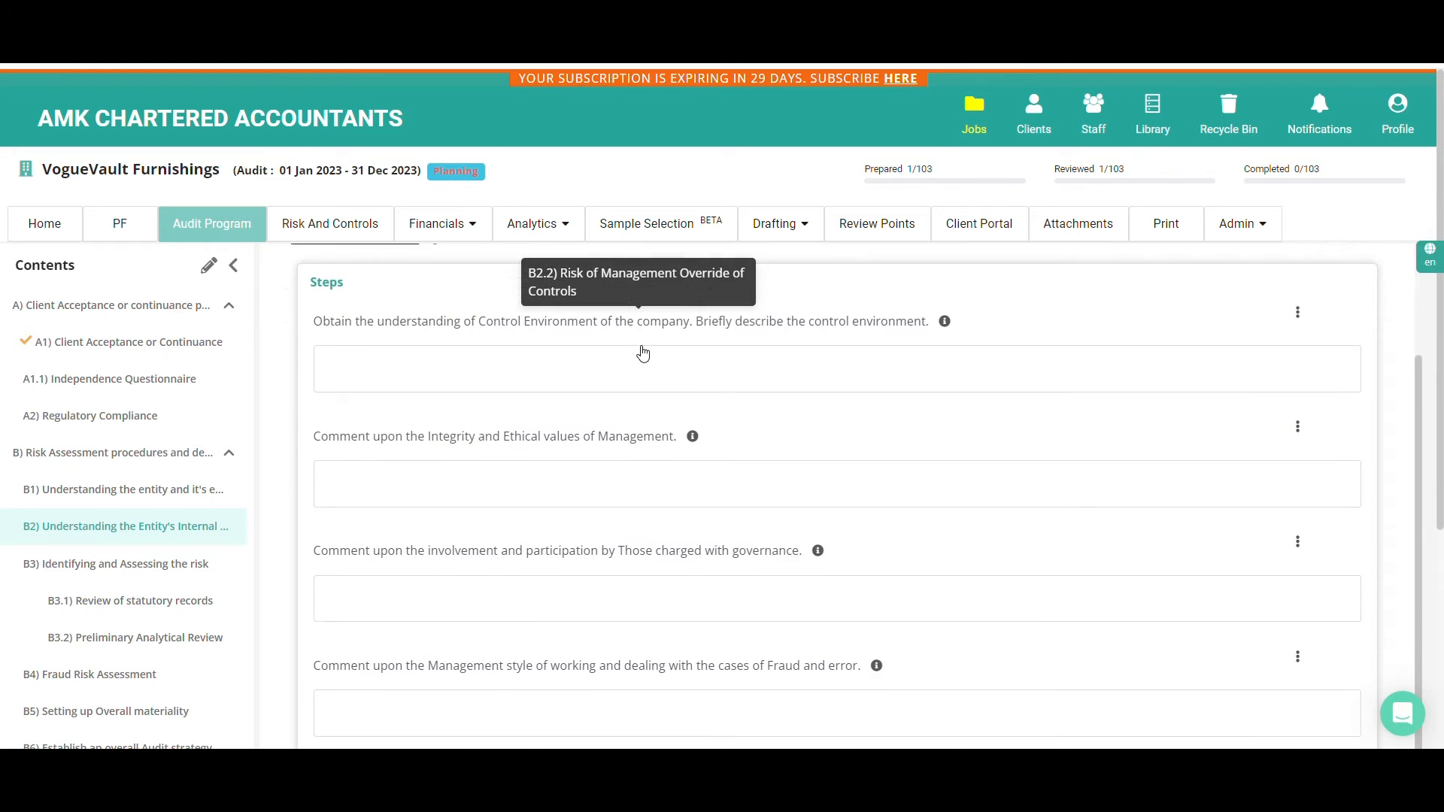
pyautogui.scroll(3, 645, 352)
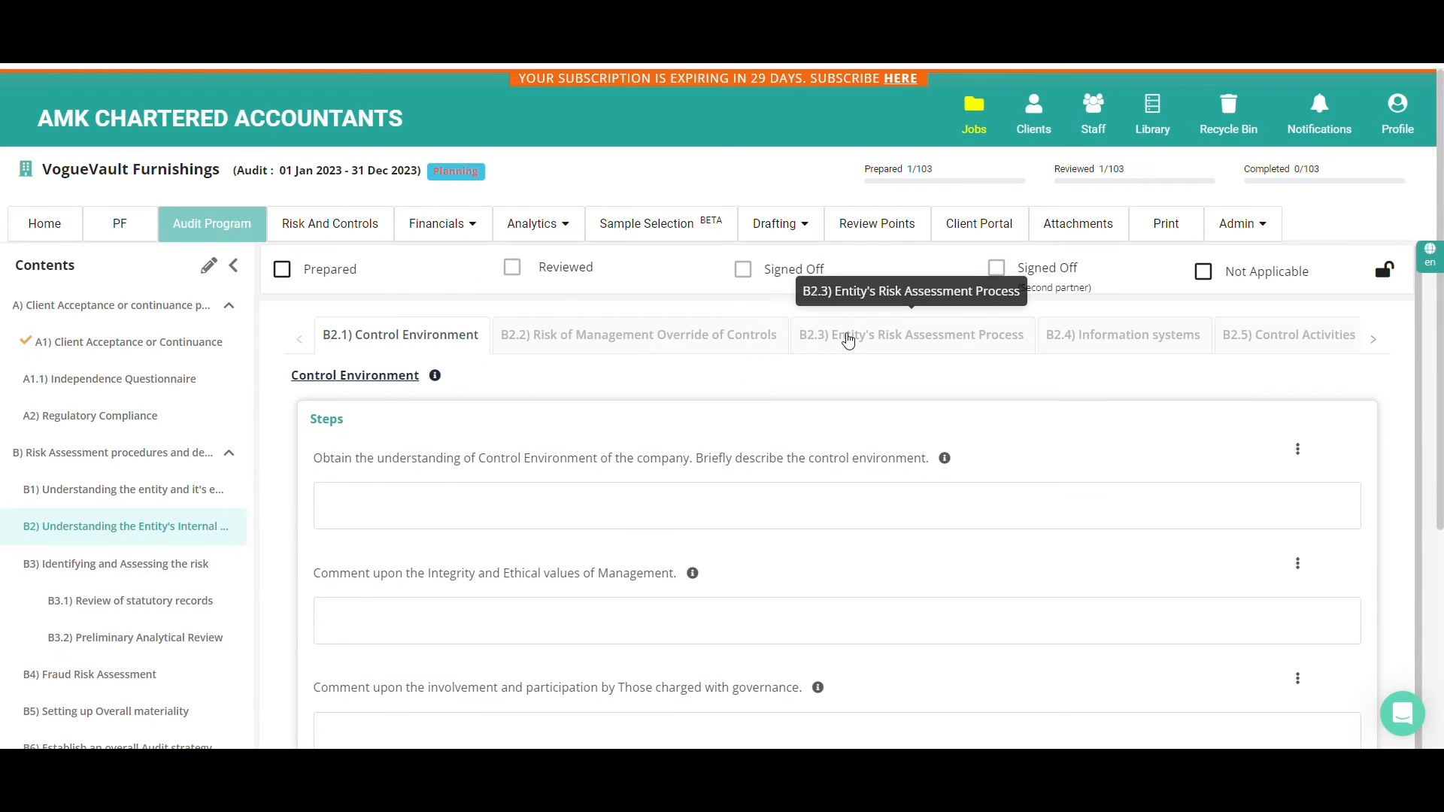
pyautogui.click(808, 342)
# Go to B2.4) Information systems and add an empty row to the table of important IT systems
pyautogui.click(1068, 335)
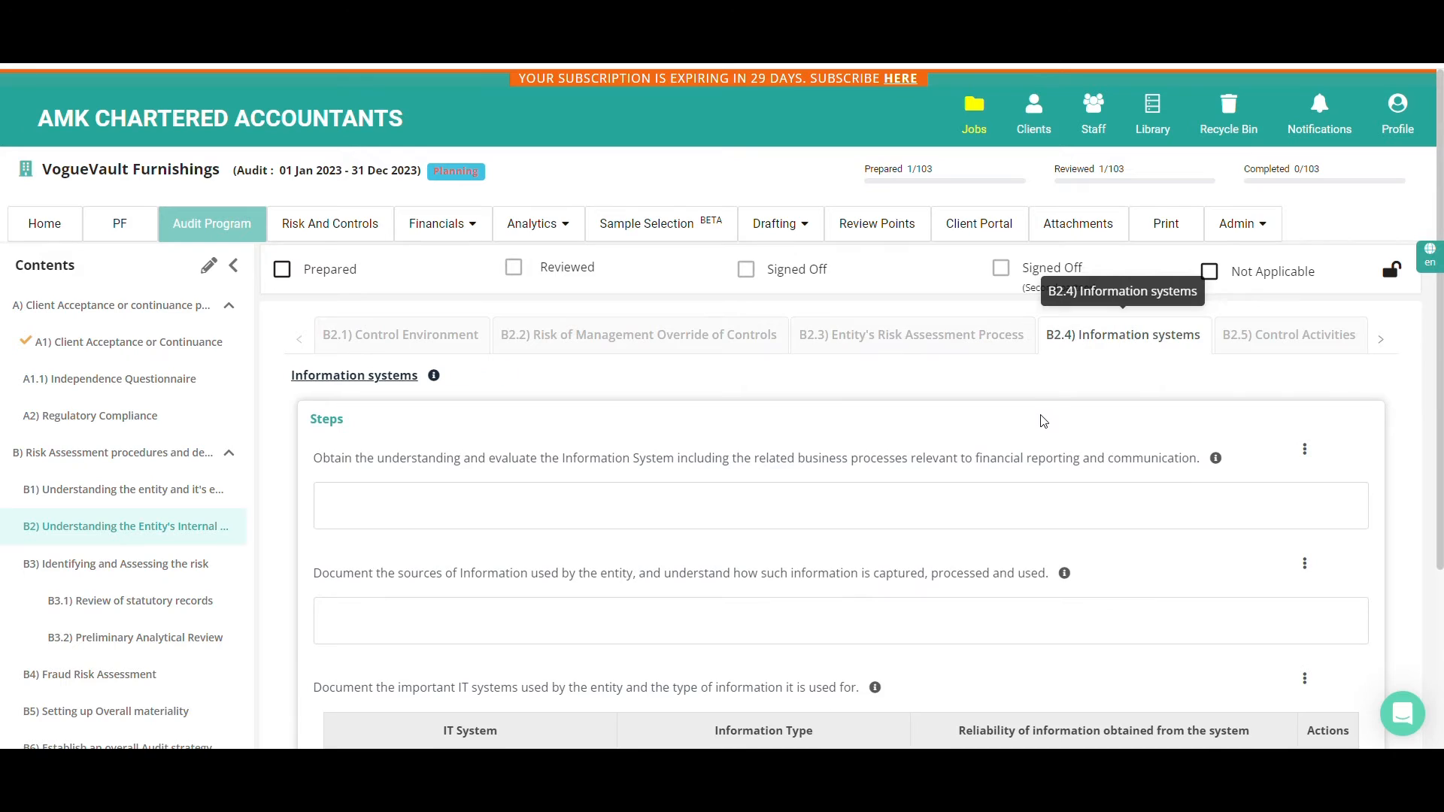
pyautogui.scroll(-3, 1043, 422)
pyautogui.scroll(-1, 1042, 423)
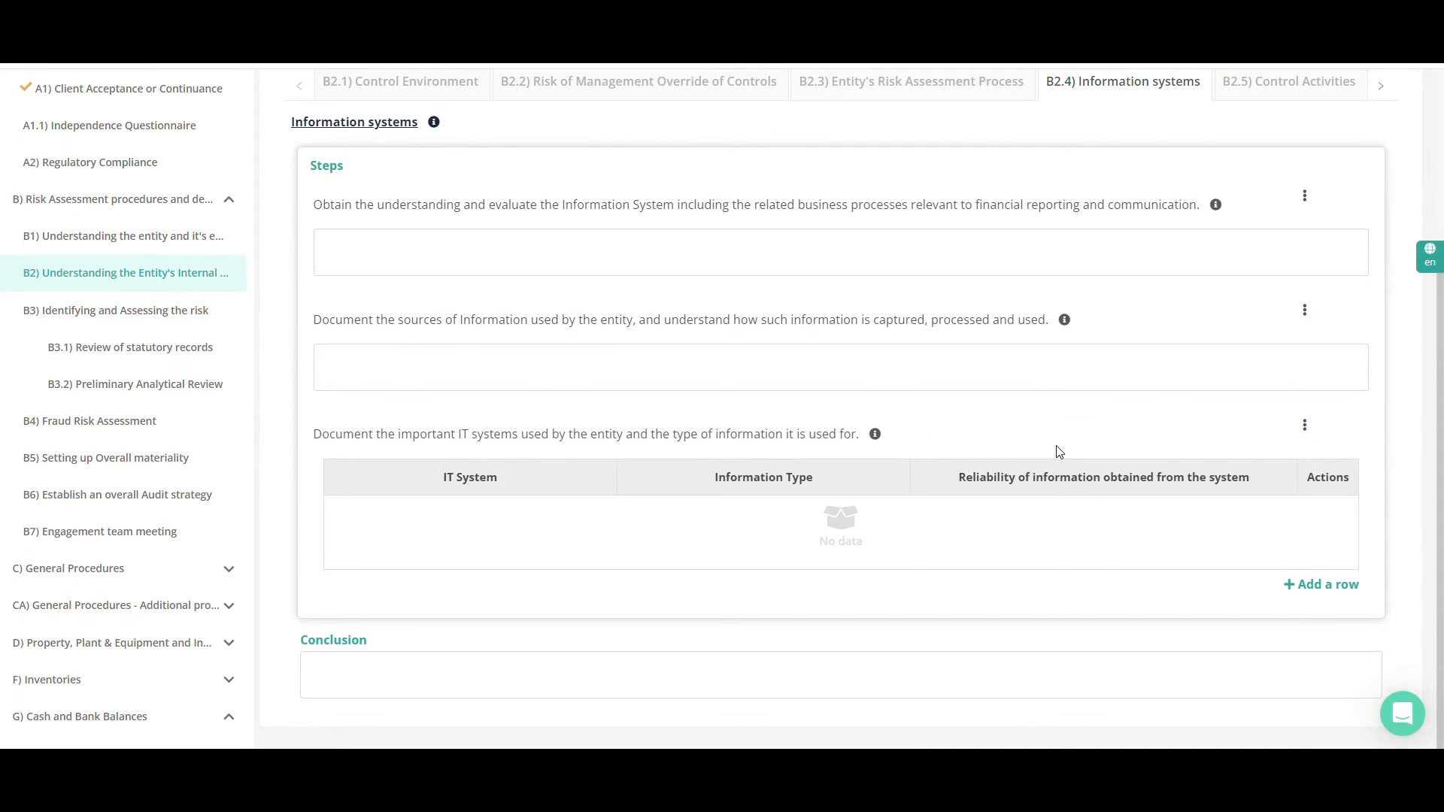
pyautogui.click(1344, 587)
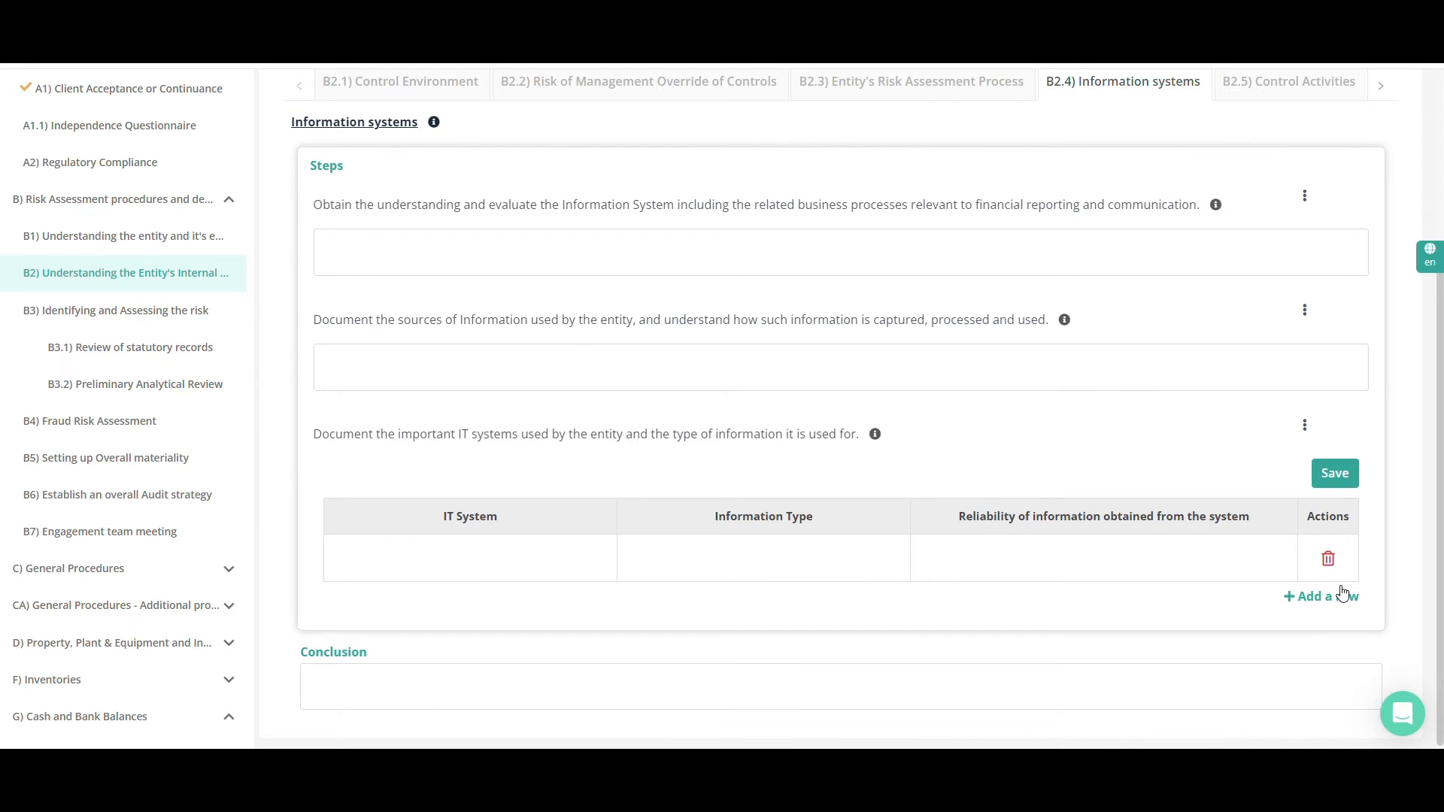
# Go to B2.5) Control Activities, look through its documentation steps and the step options, and bring the remaining B2 sections into view
pyautogui.scroll(4, 1339, 590)
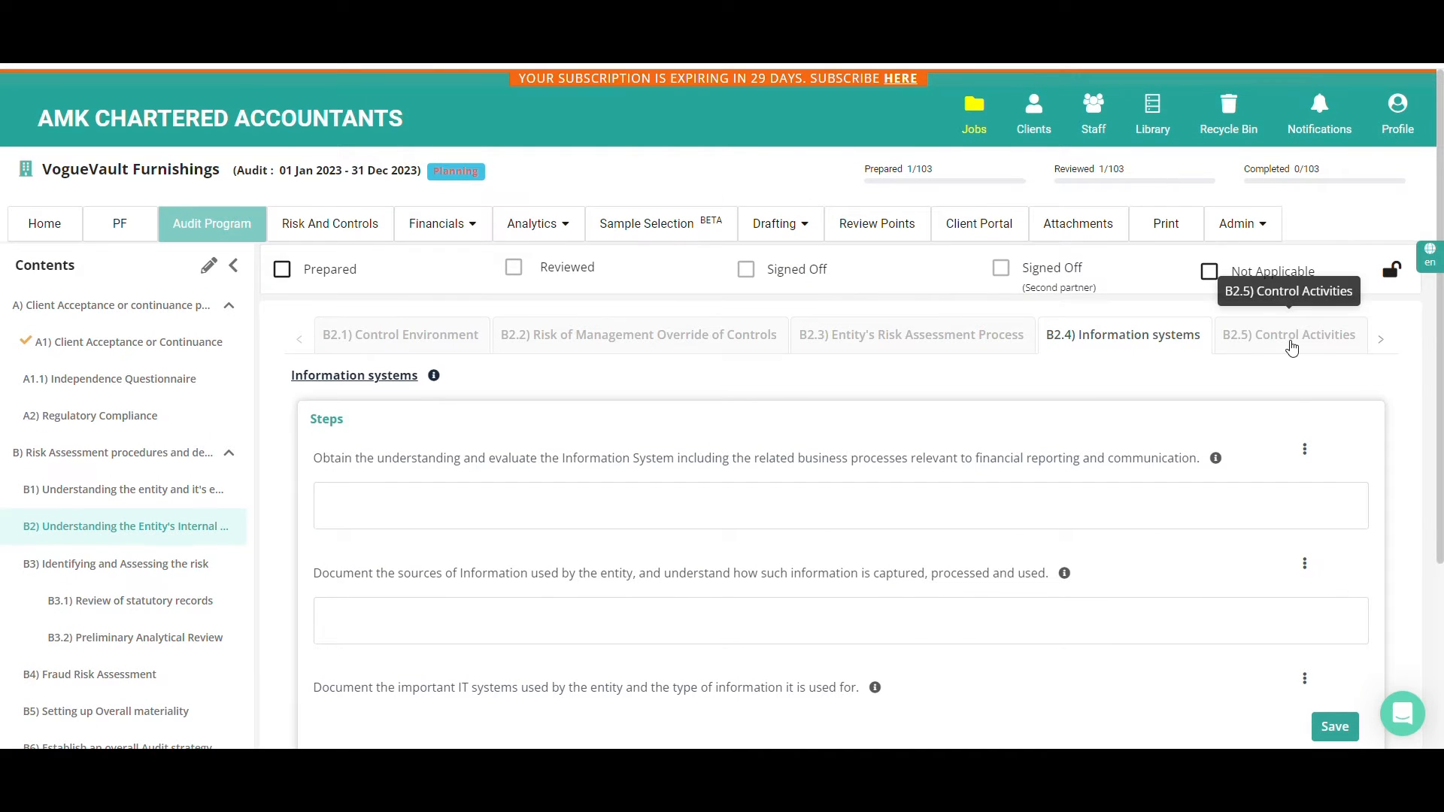
pyautogui.click(1291, 349)
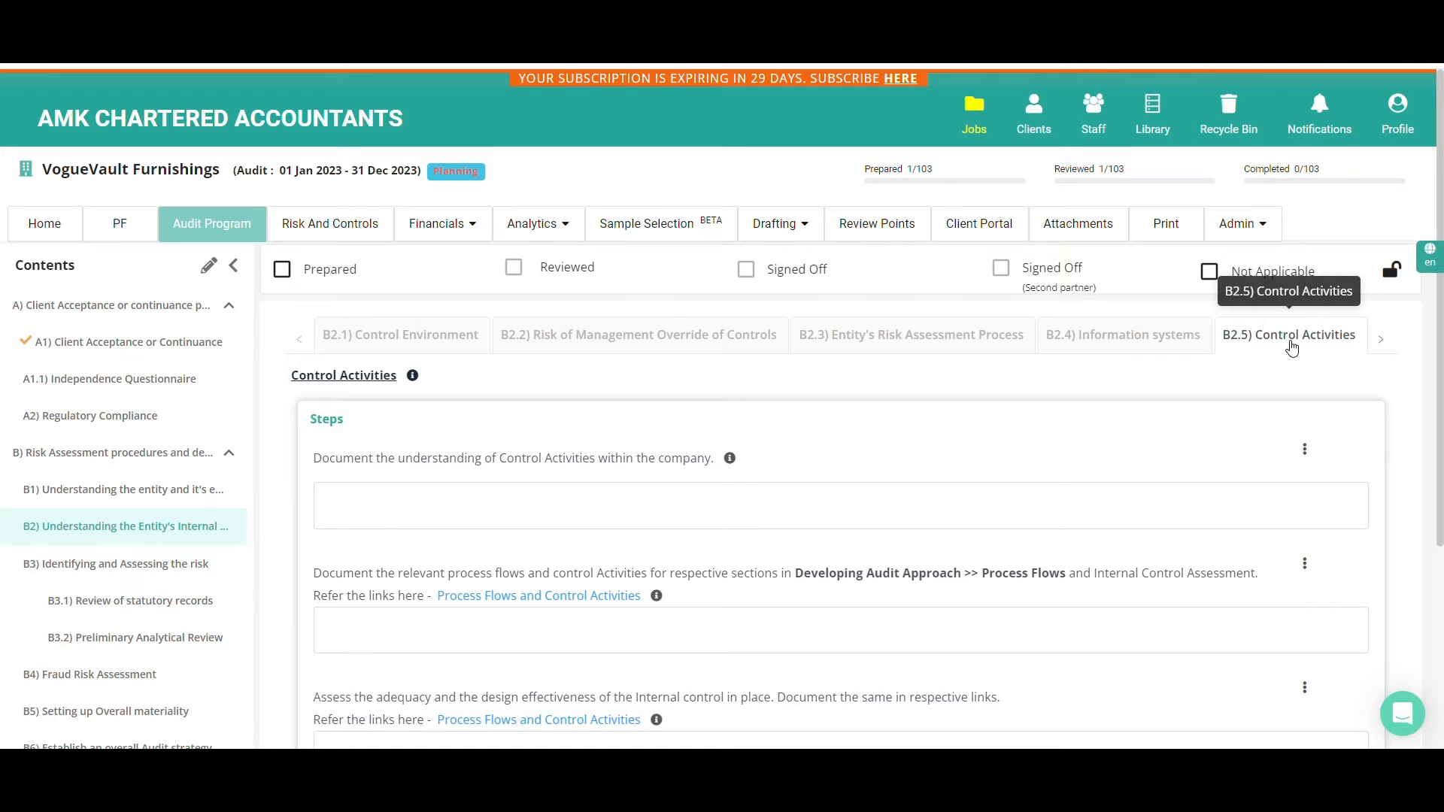
pyautogui.scroll(-2, 1307, 407)
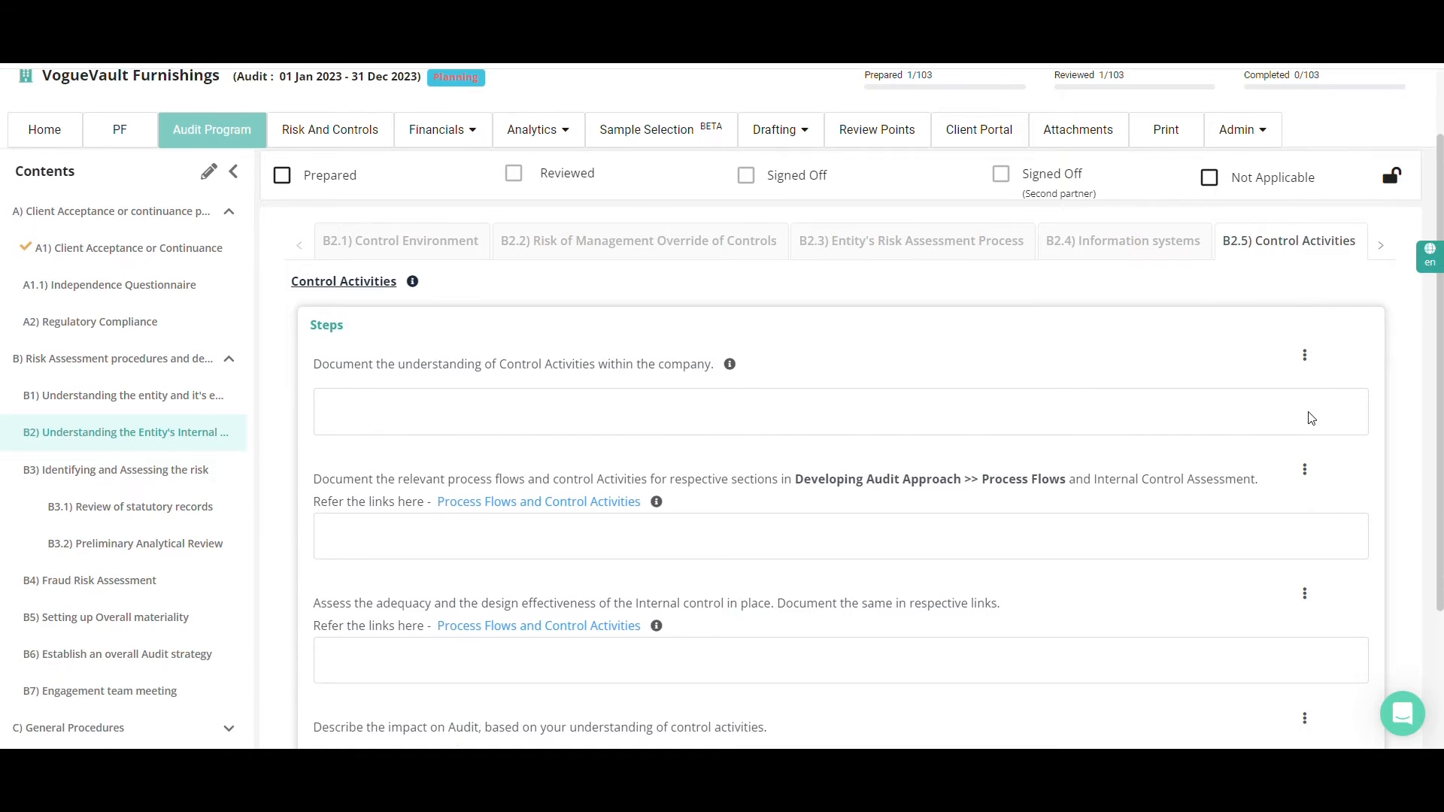
pyautogui.scroll(-2, 1309, 412)
pyautogui.click(1306, 409)
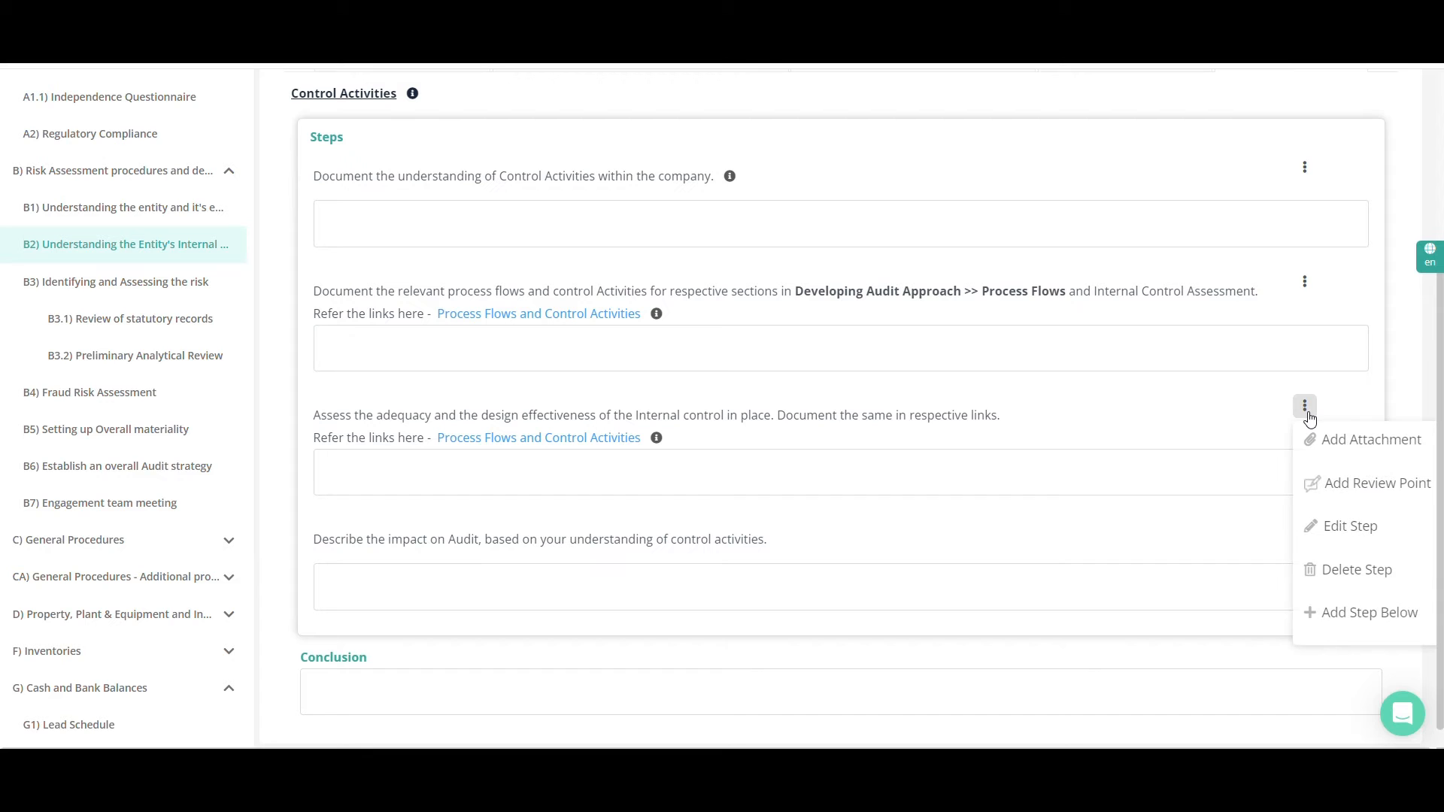
pyautogui.scroll(4, 1309, 418)
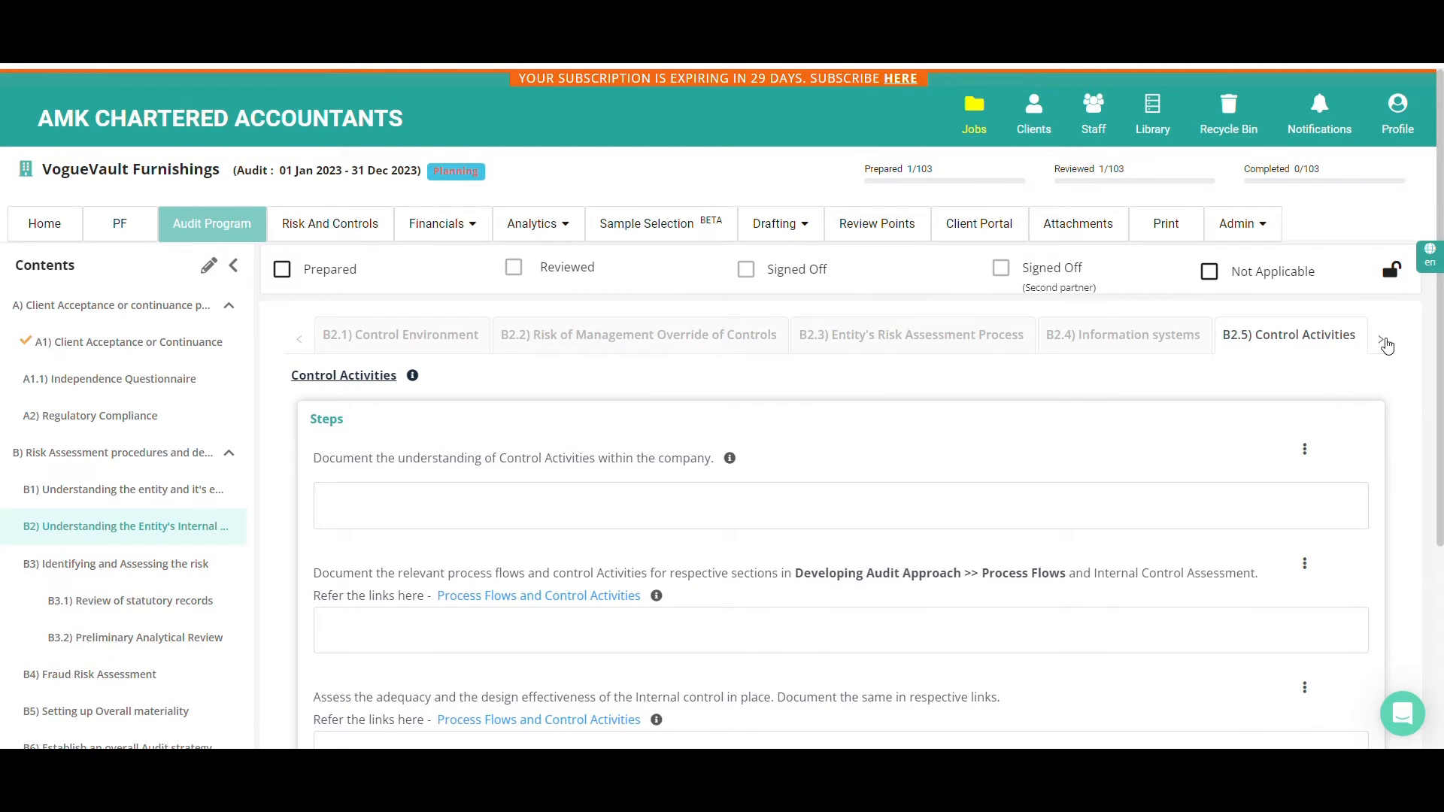
pyautogui.click(1385, 338)
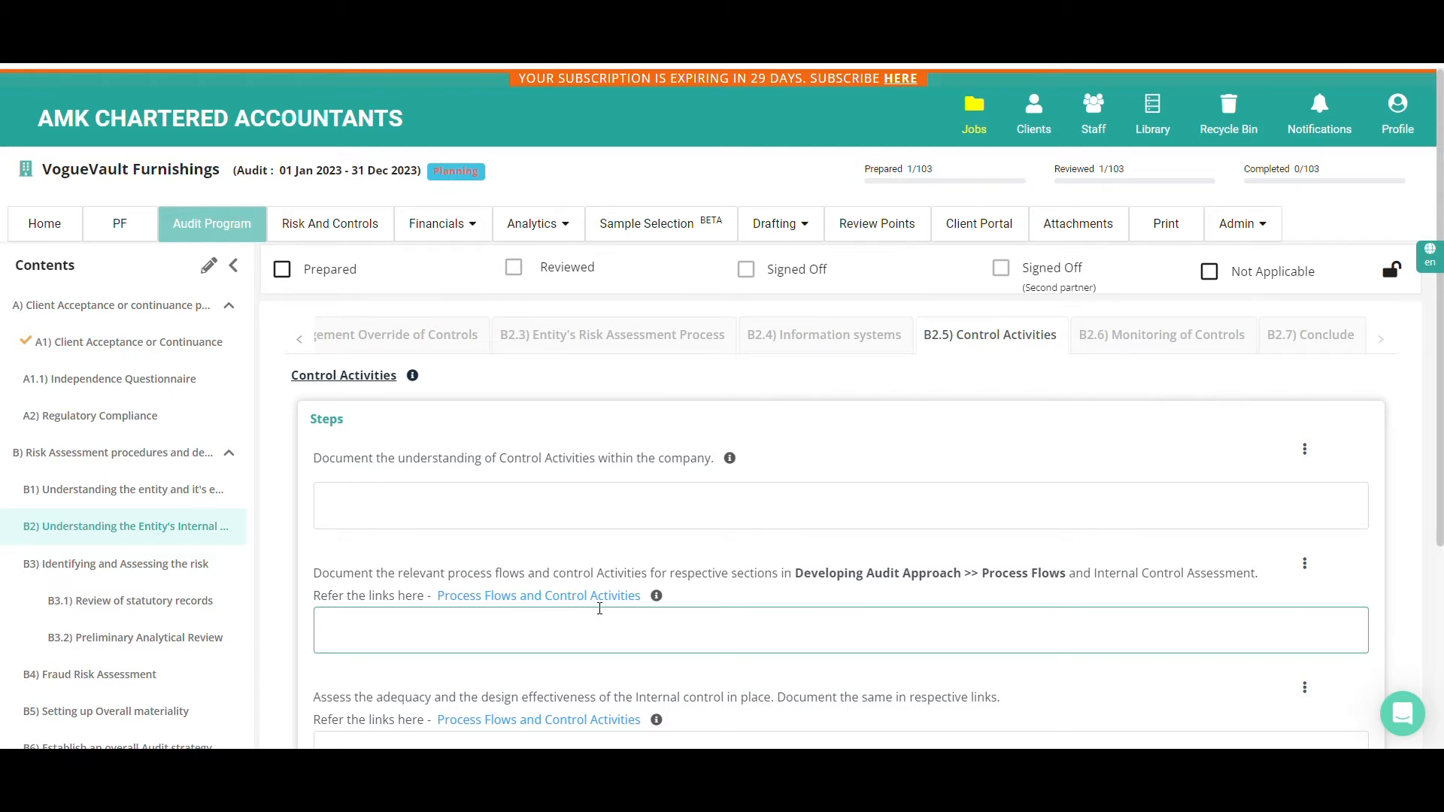
# Open the Process Flows and Control Activities list from the second step and go to the Cash and Bank Balances process flow
pyautogui.click(557, 596)
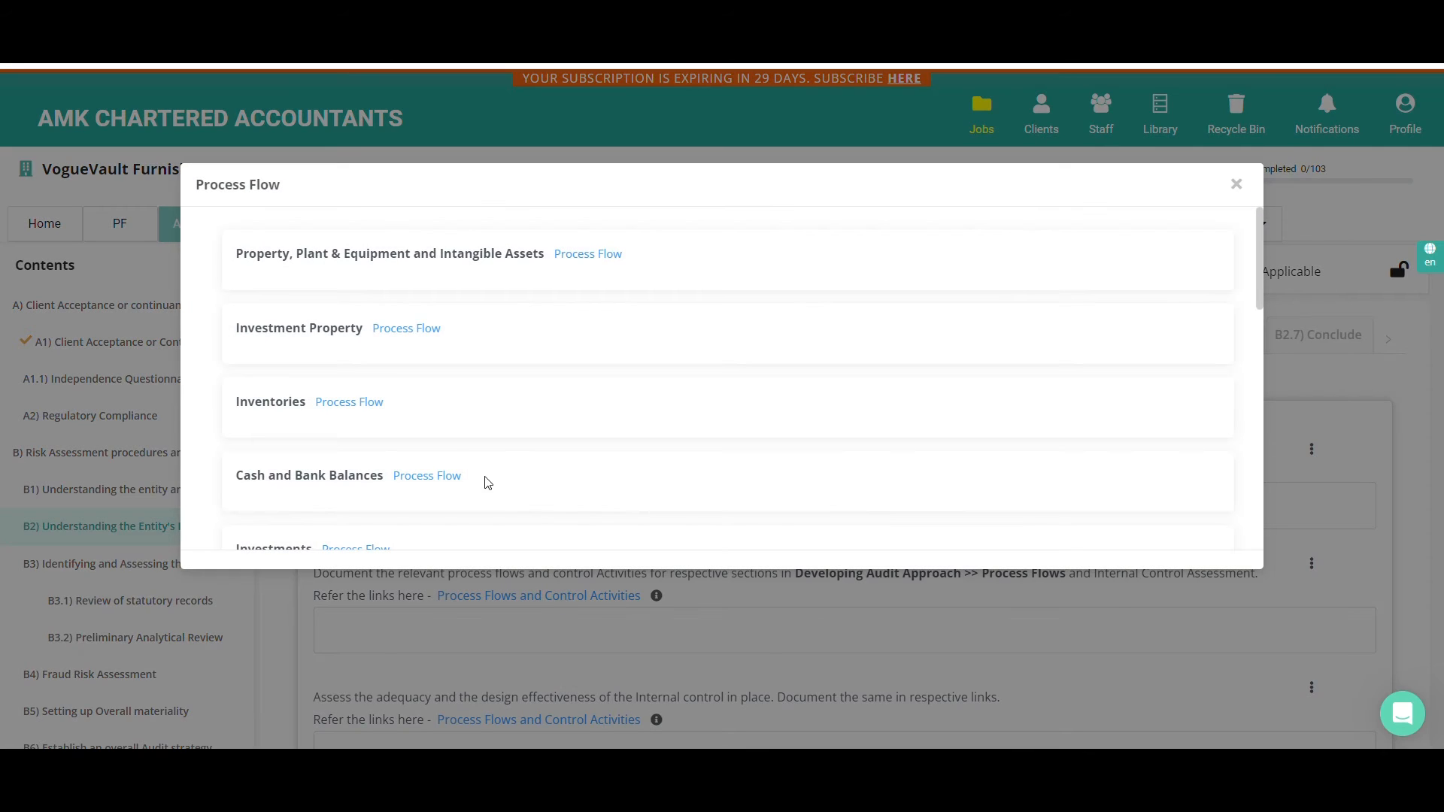
pyautogui.scroll(-4, 406, 474)
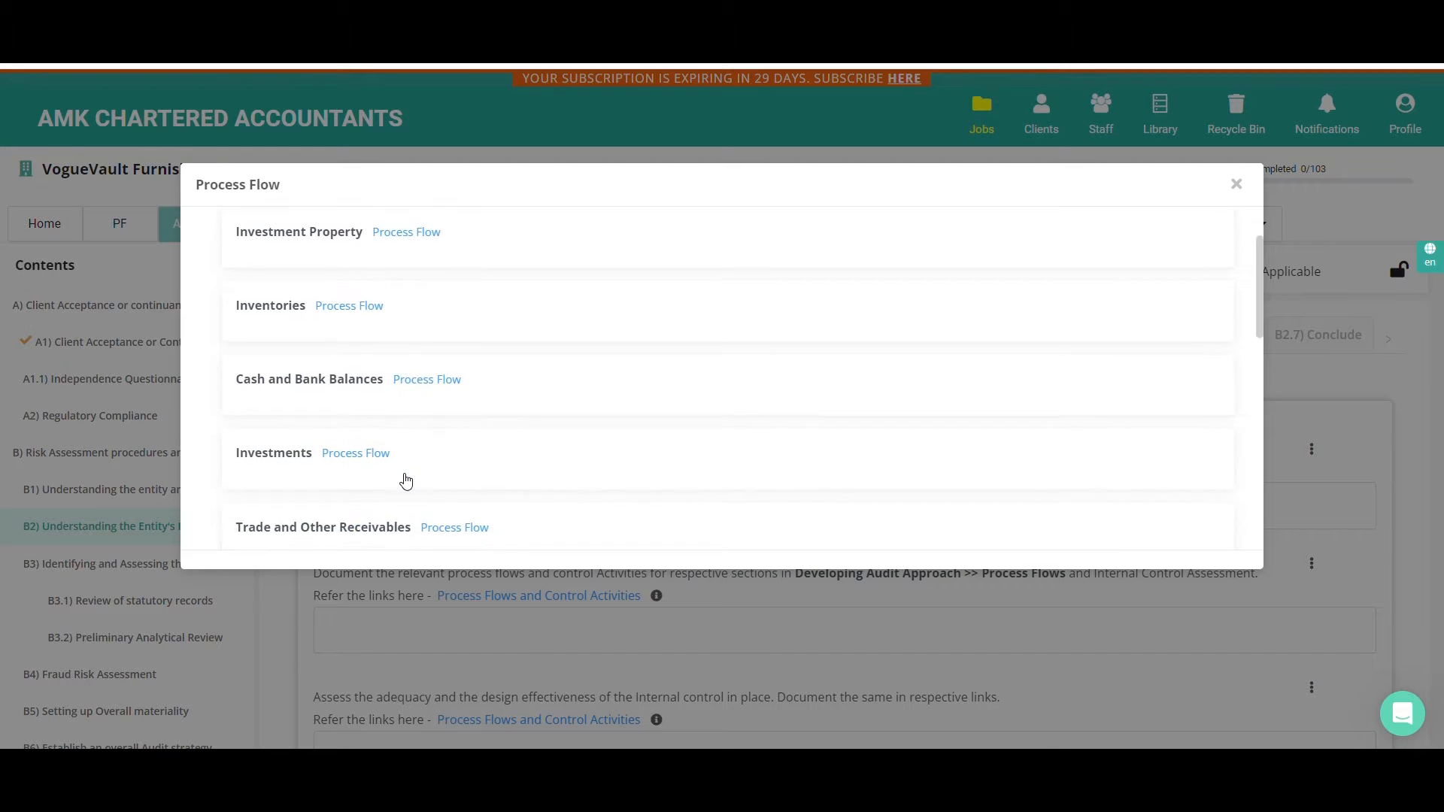
pyautogui.scroll(1, 407, 480)
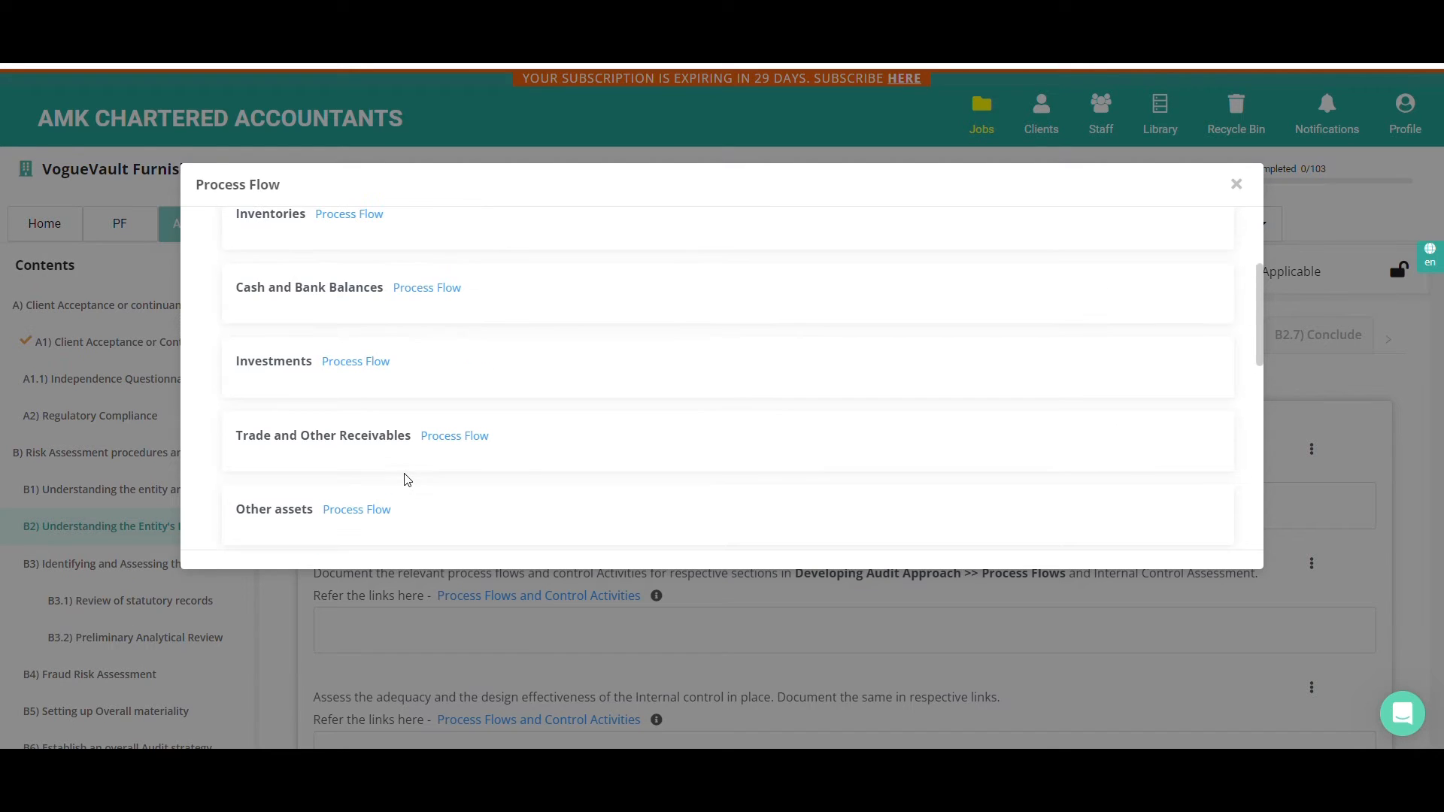
pyautogui.click(418, 288)
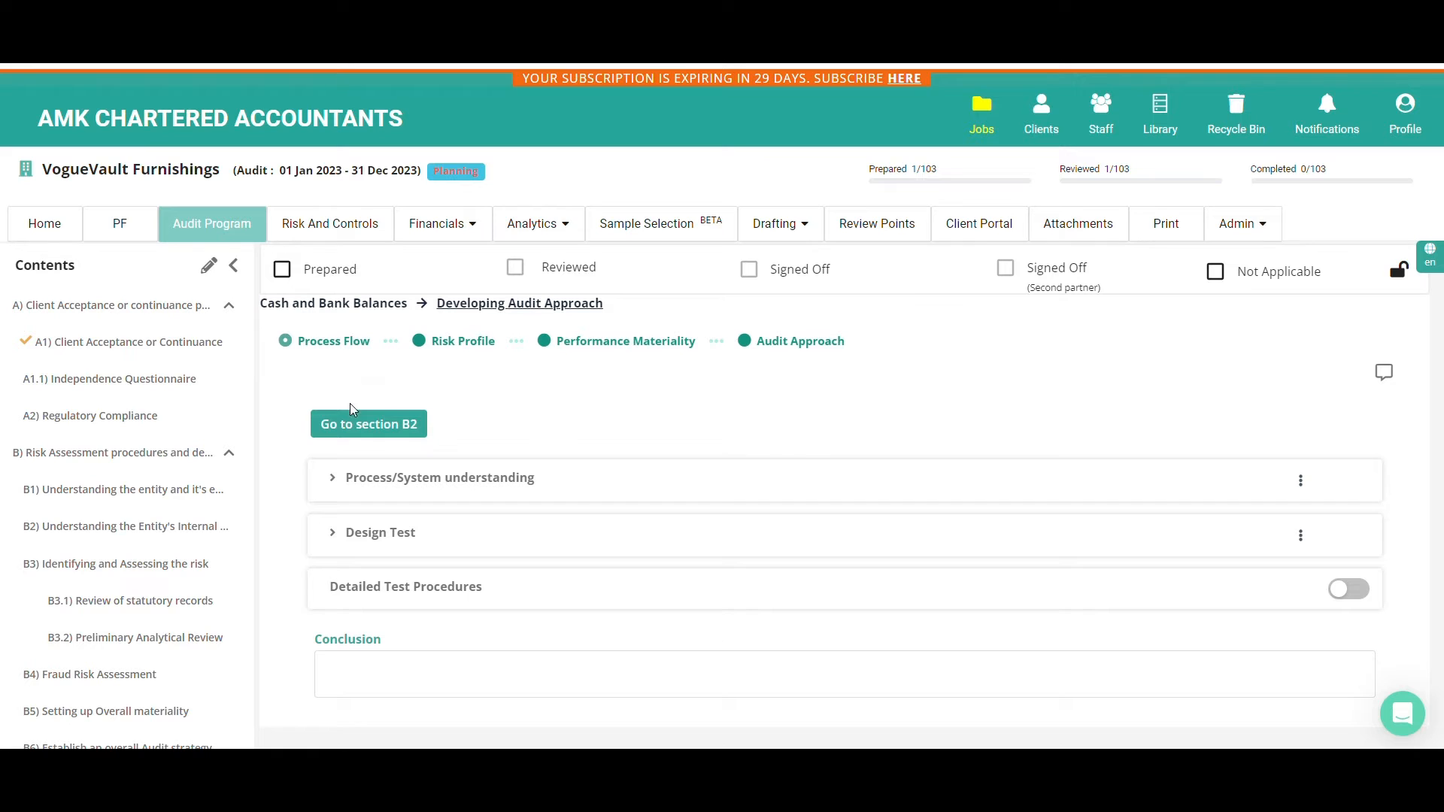
pyautogui.scroll(-5, 123, 618)
pyautogui.scroll(-4, 120, 619)
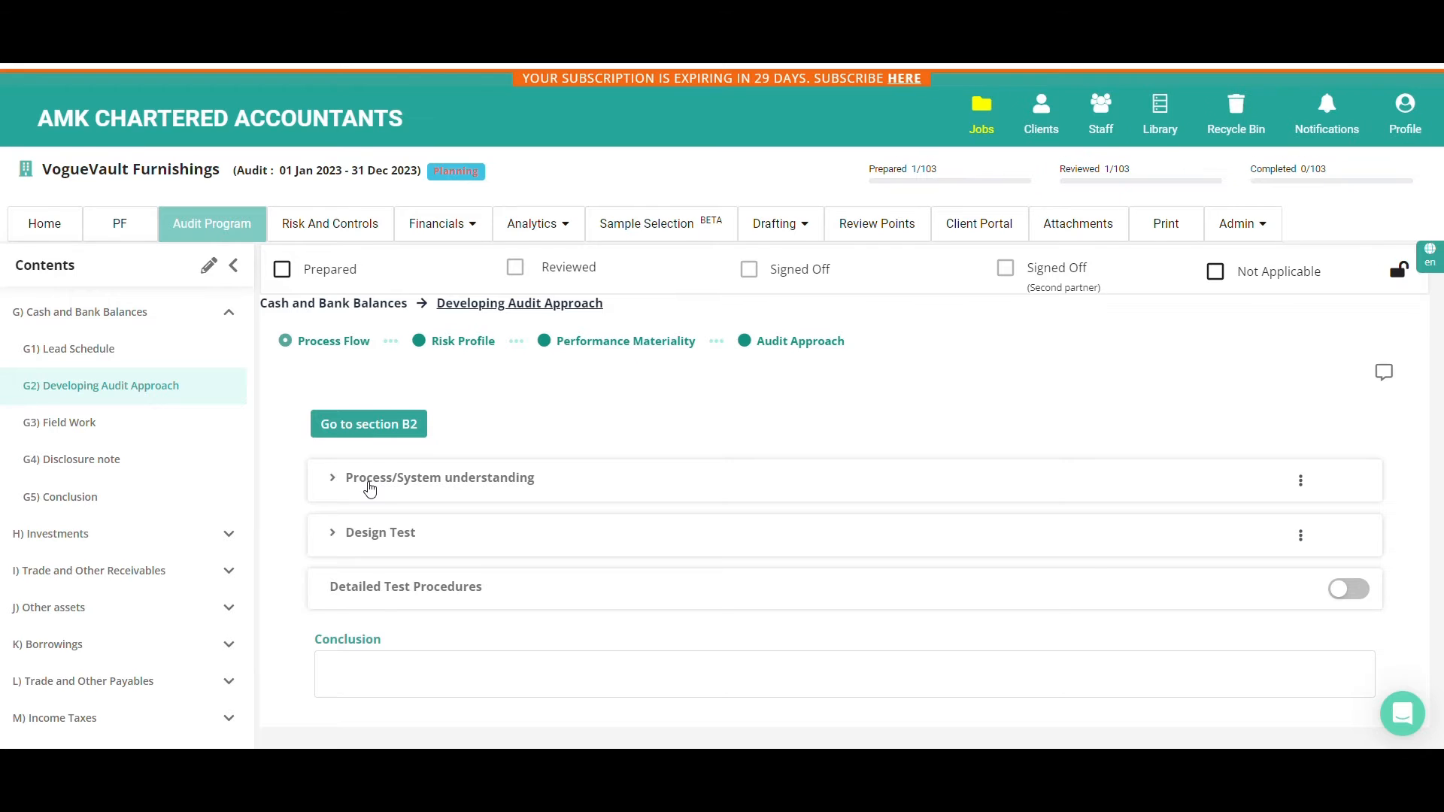
# Expand Process/System understanding for Cash and Bank Balances and look over its business cycle, process flow and accounting entry fields
pyautogui.click(369, 489)
pyautogui.scroll(-1, 372, 464)
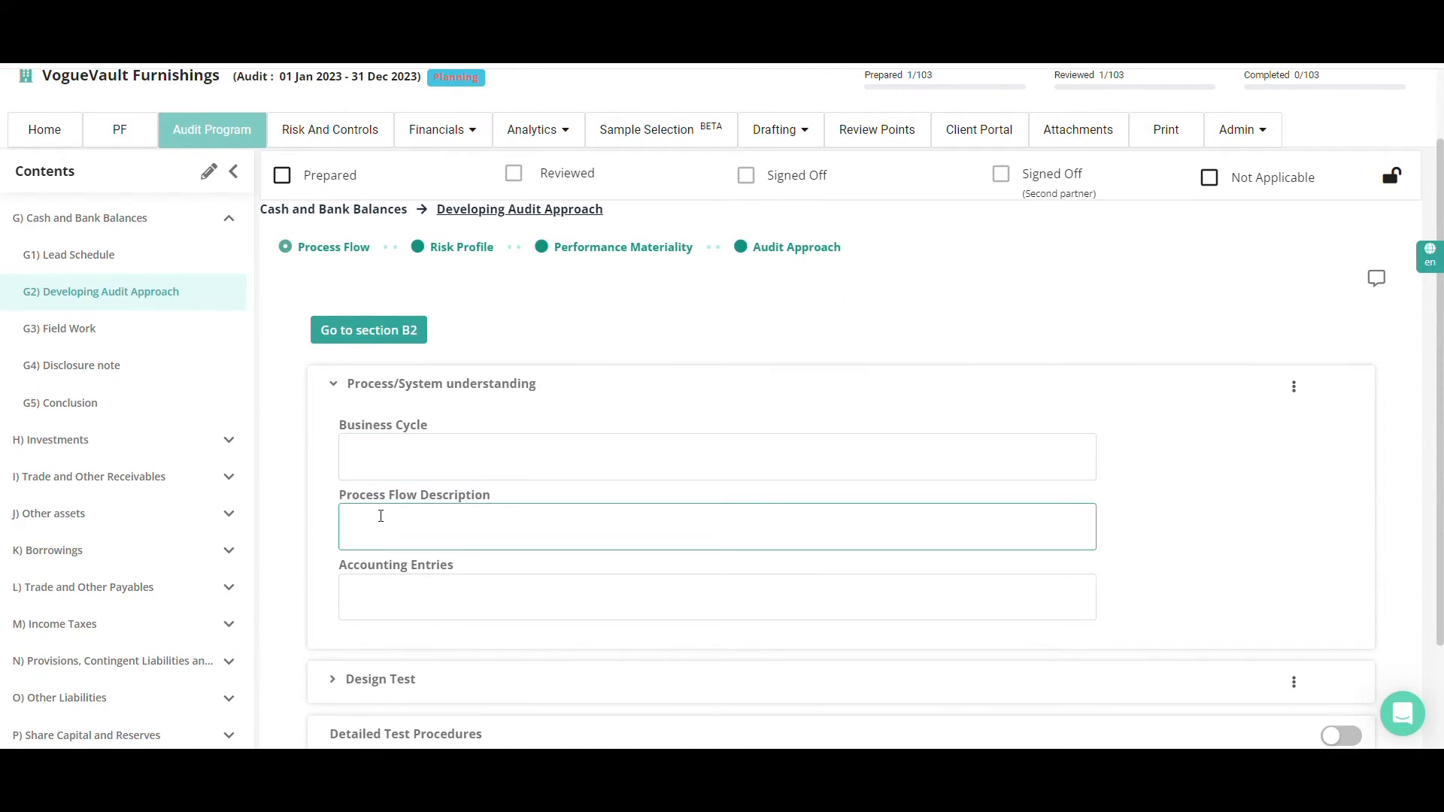
pyautogui.scroll(-1, 380, 519)
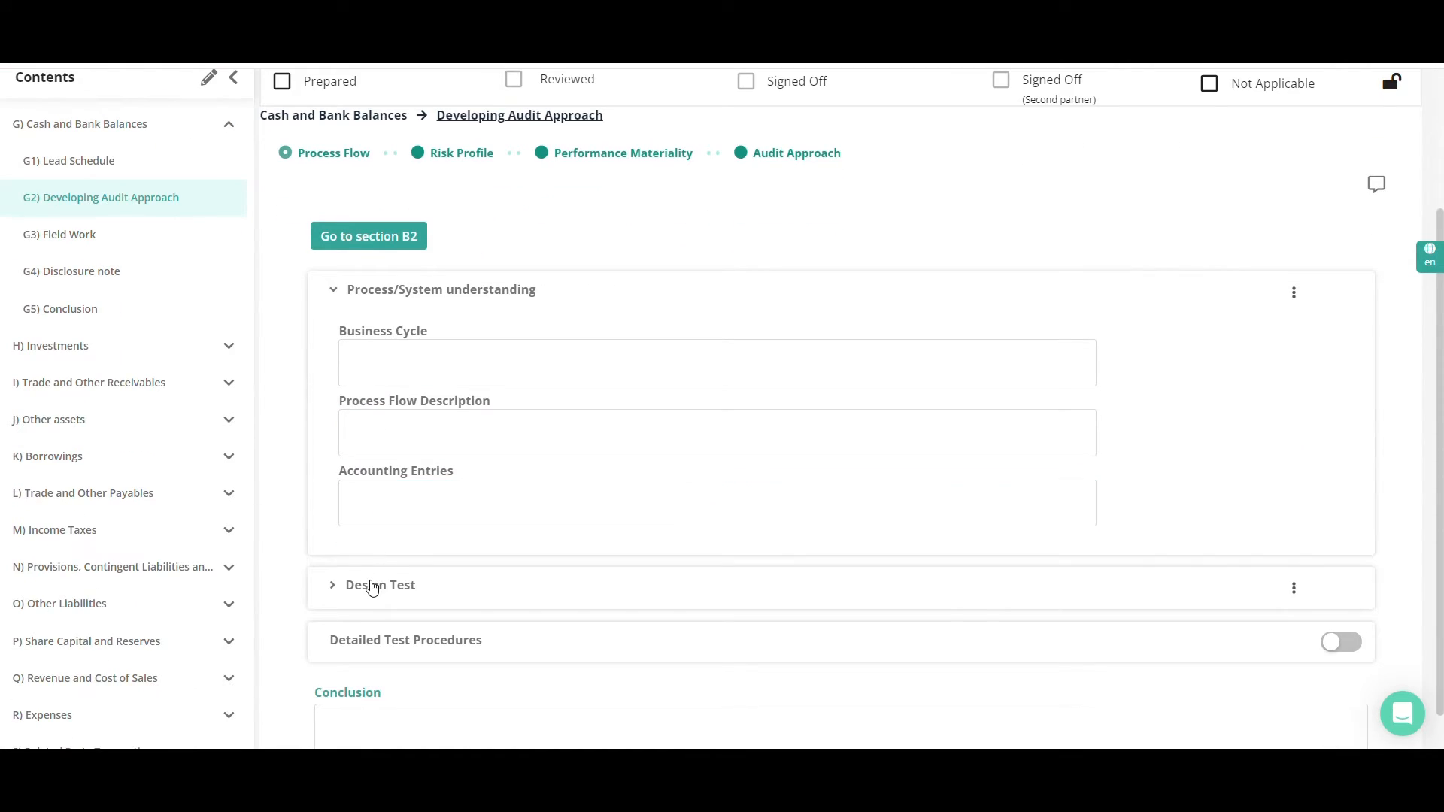
# Enable Detailed Test Procedures for Cash and Bank Balances and add an empty row to its table
pyautogui.scroll(-1, 372, 587)
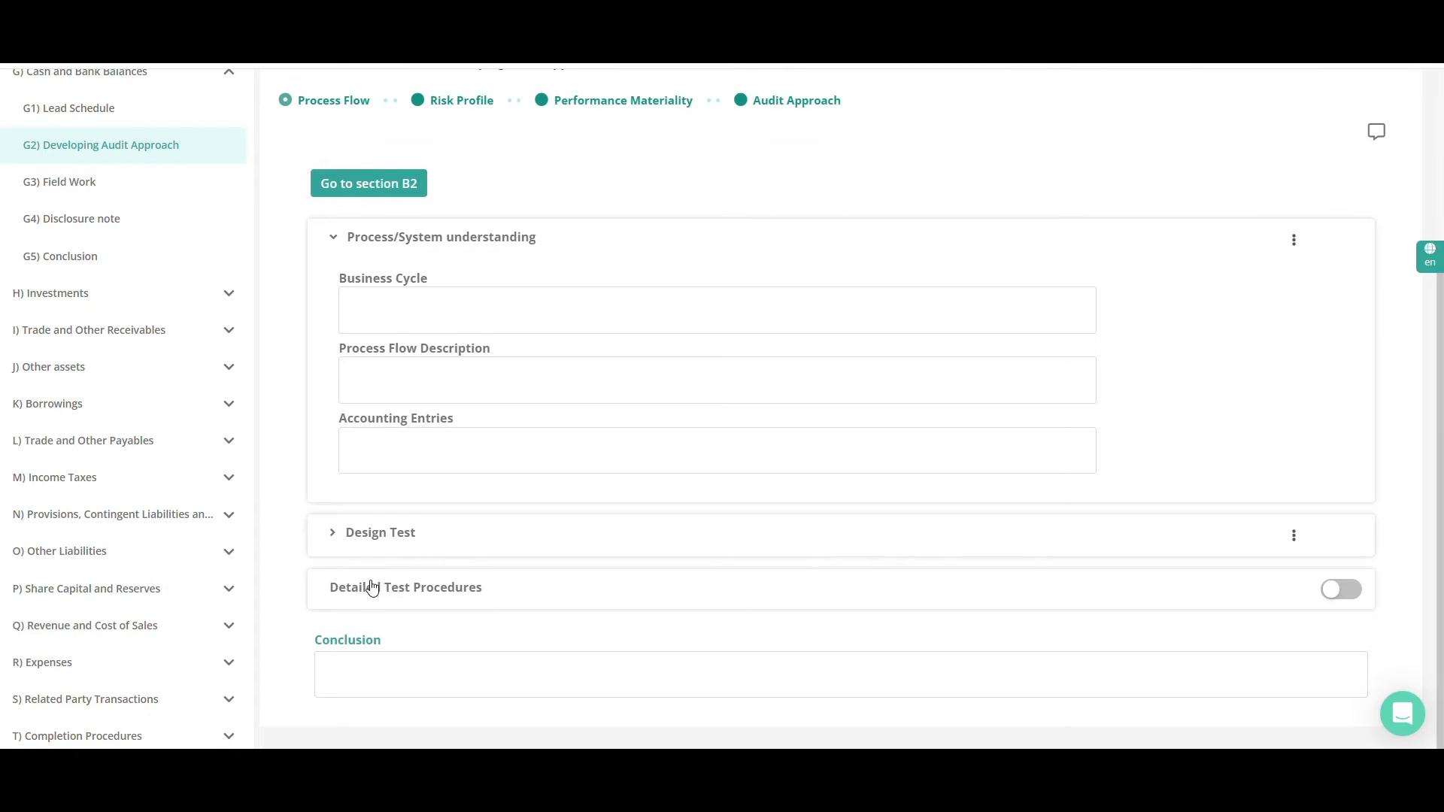
pyautogui.click(1338, 594)
pyautogui.scroll(-2, 1338, 593)
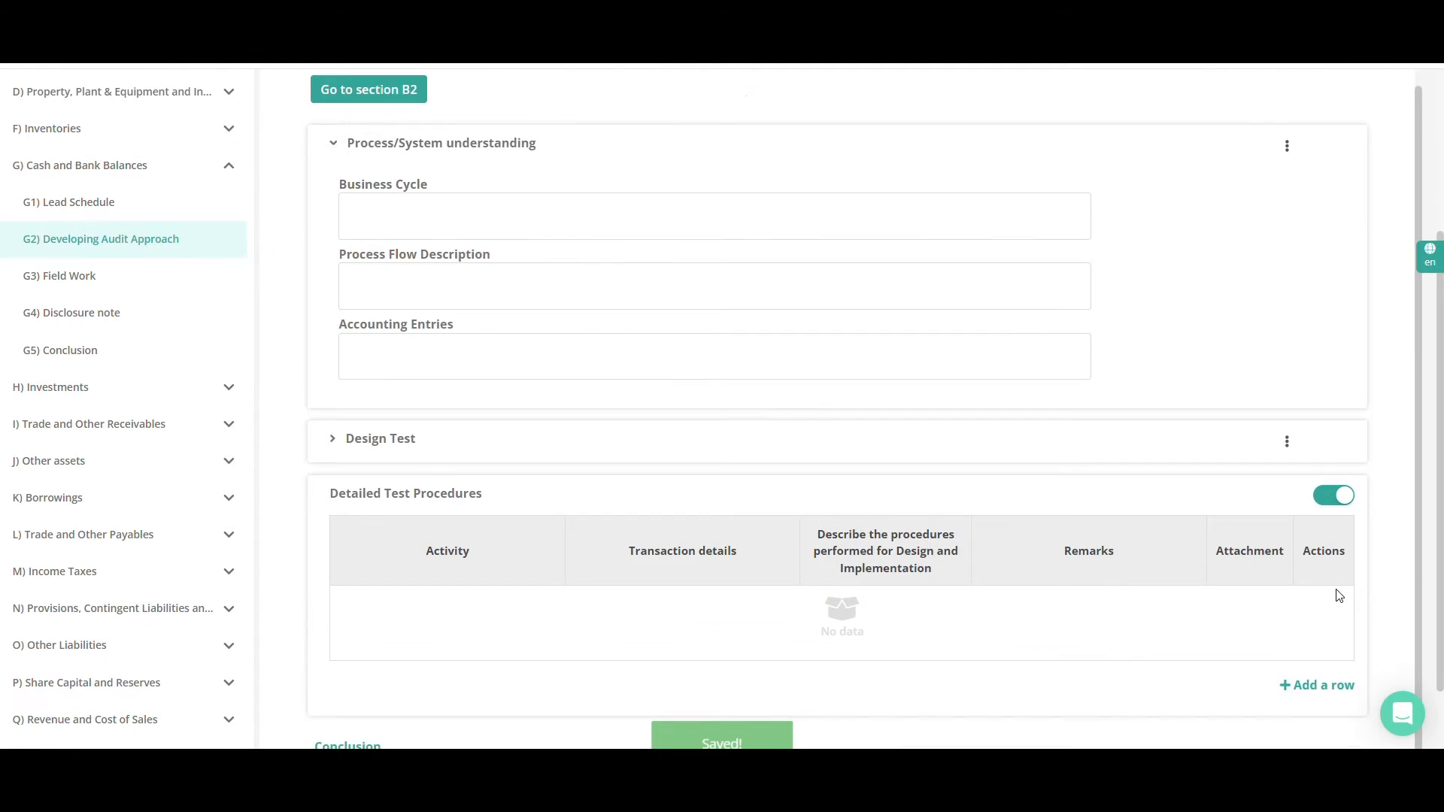
pyautogui.click(1326, 674)
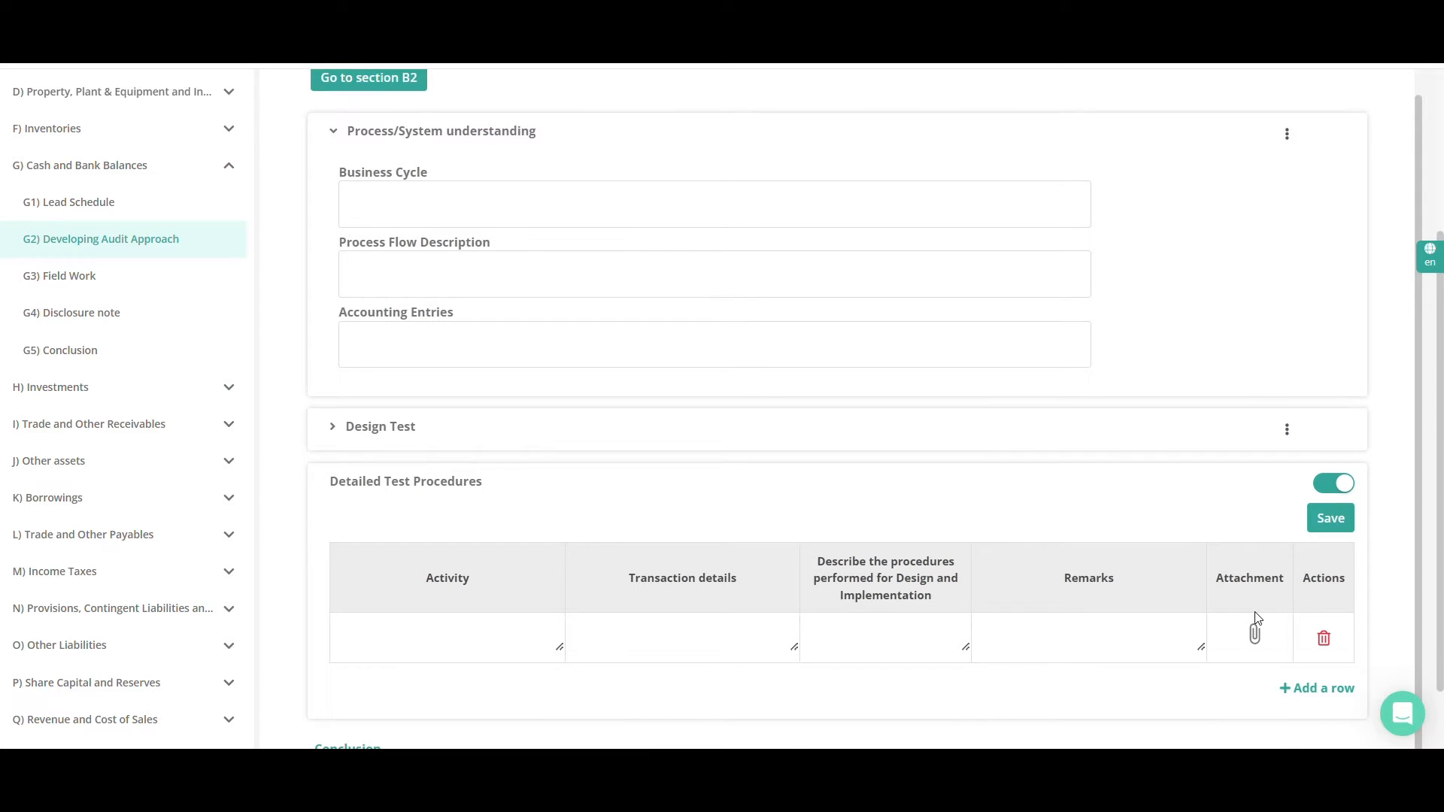
pyautogui.scroll(1, 1258, 617)
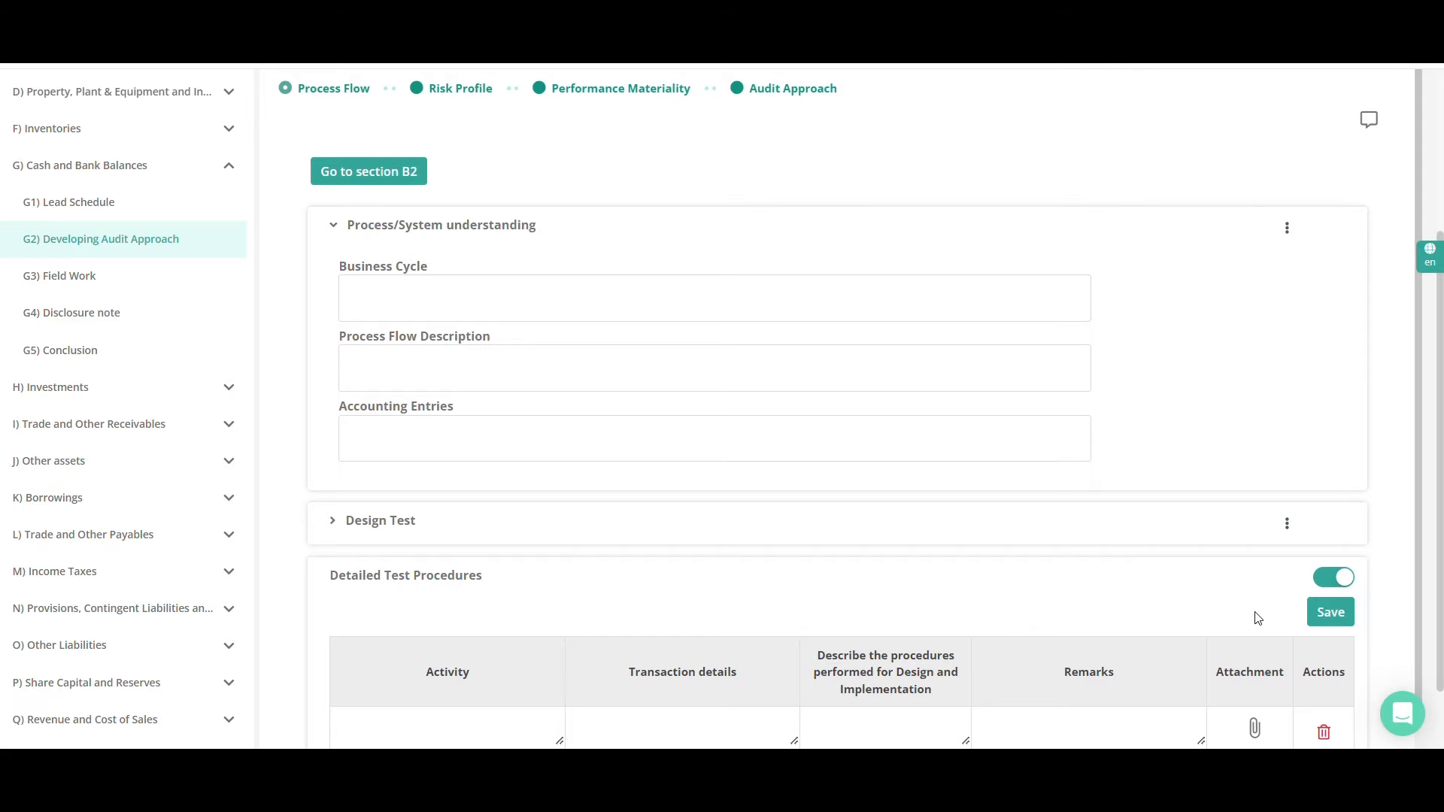
pyautogui.scroll(1, 1257, 617)
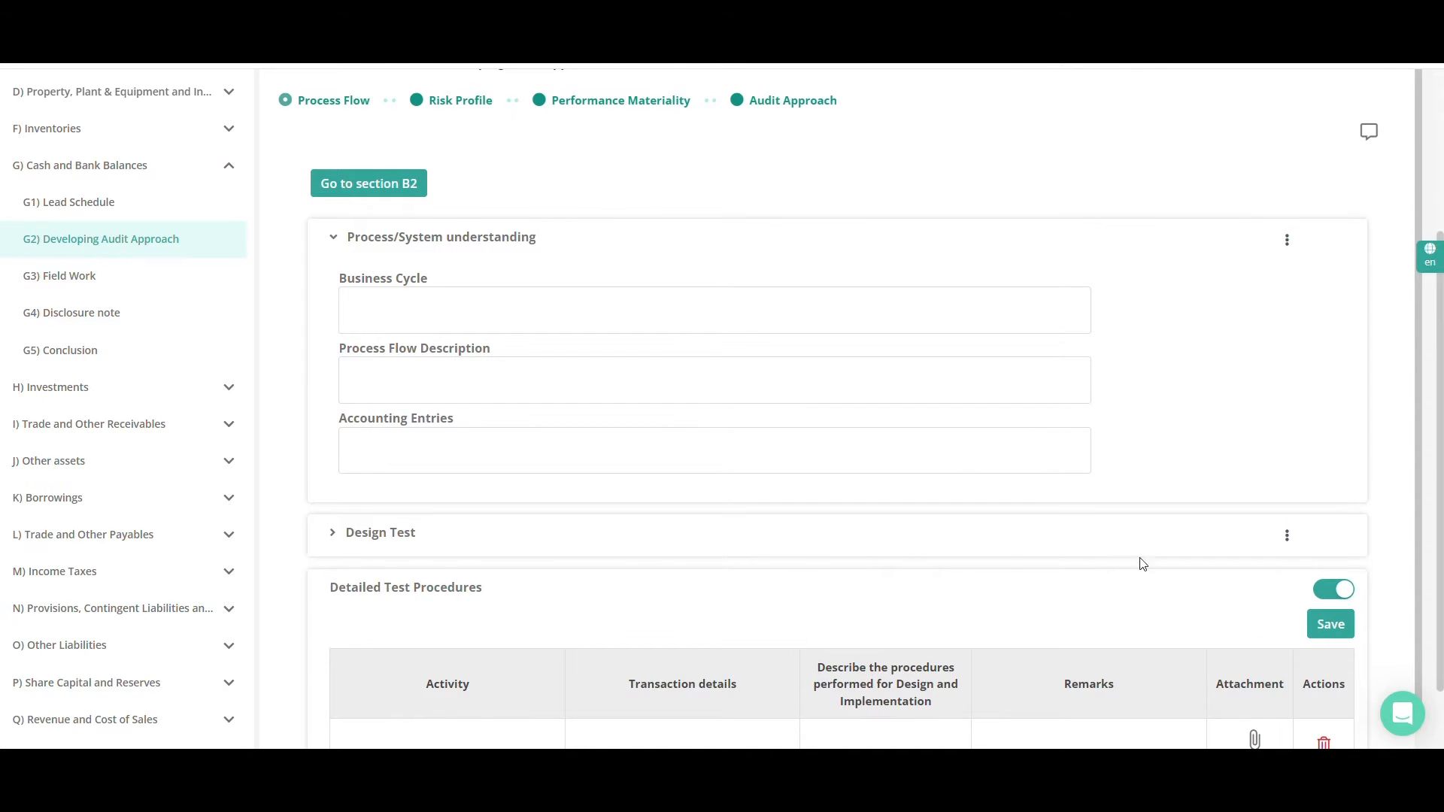
# Return to section B2, look through the process flow list under B2.5) Control Activities again and close it
pyautogui.click(406, 188)
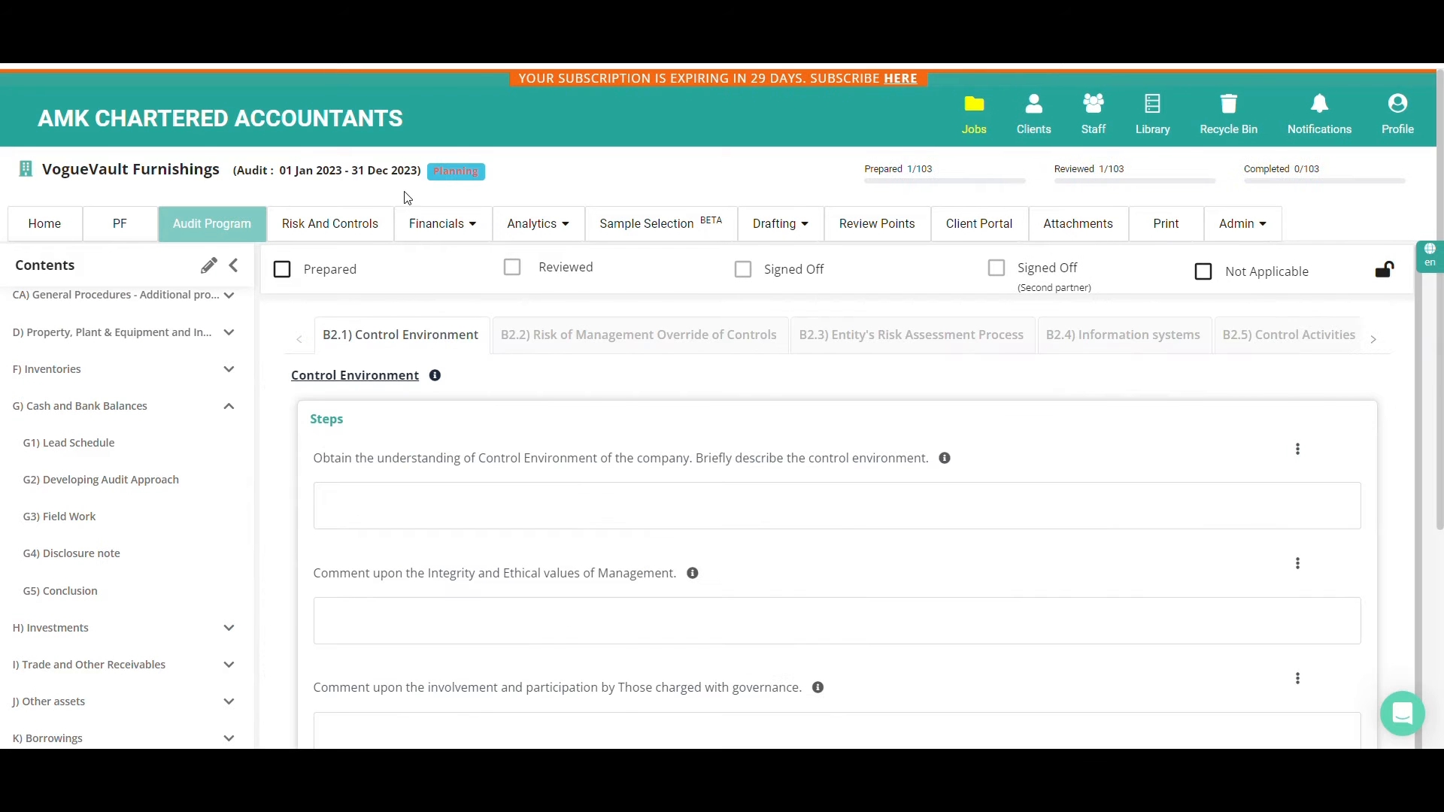
pyautogui.click(1271, 347)
pyautogui.click(519, 598)
pyautogui.scroll(-3, 470, 452)
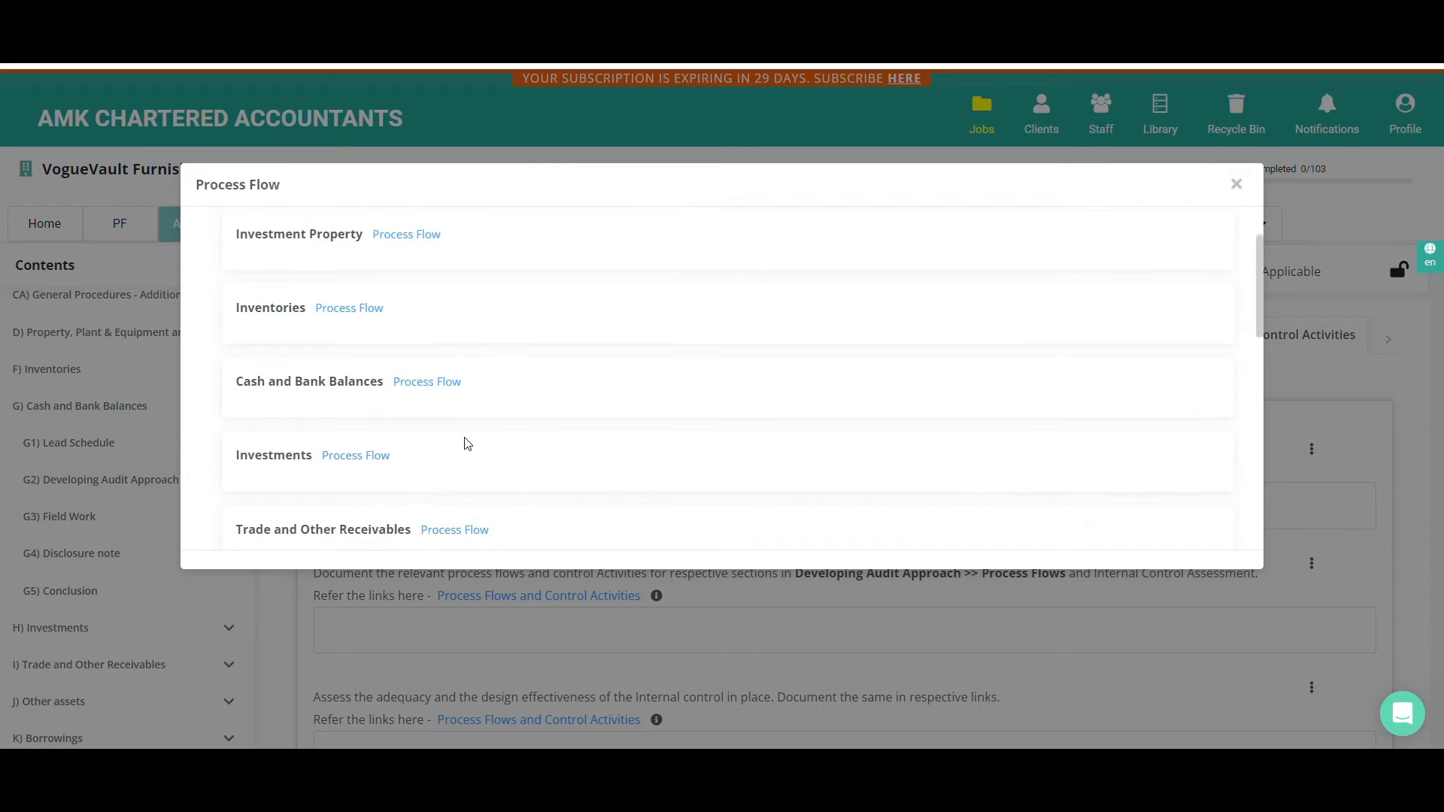
pyautogui.scroll(-3, 467, 443)
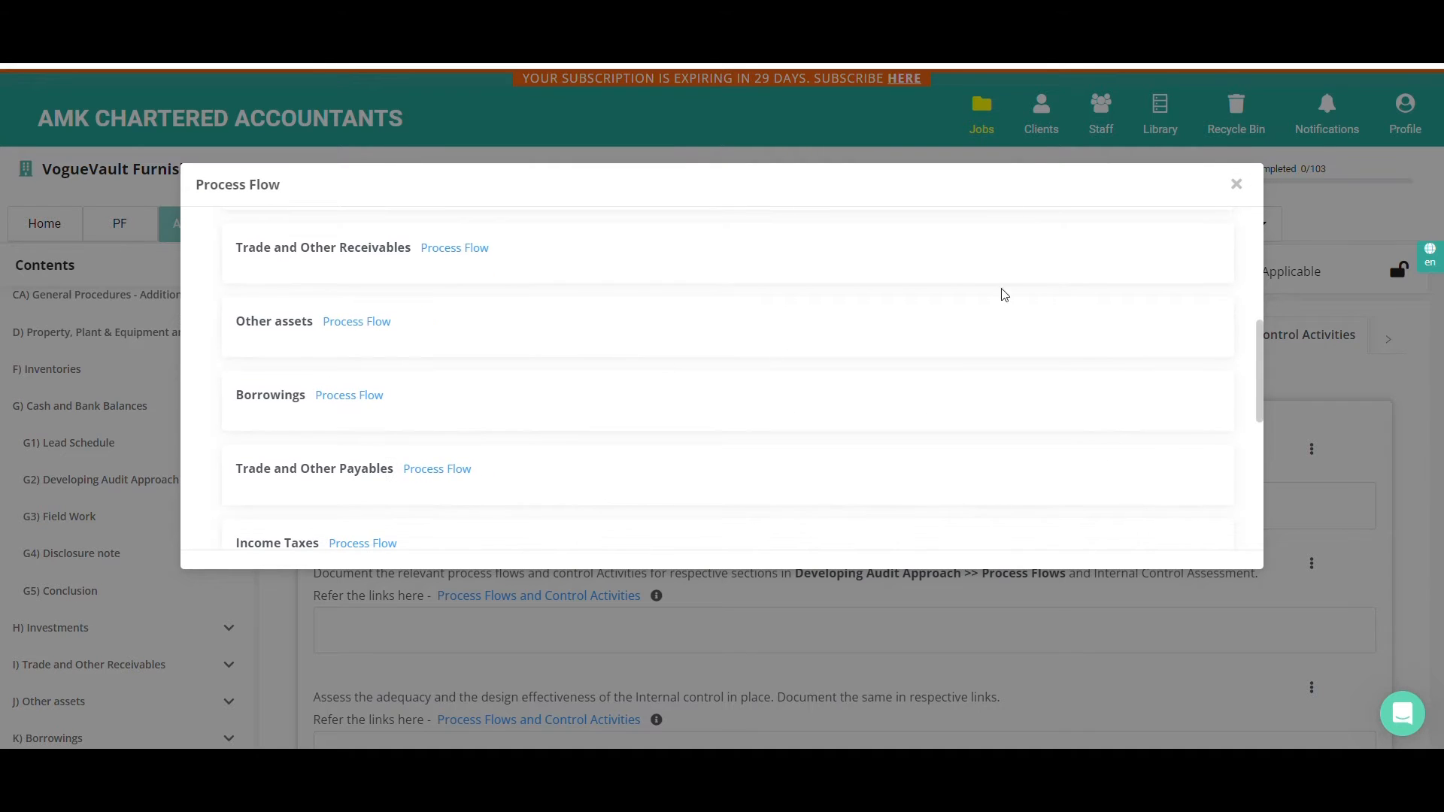
pyautogui.click(1235, 185)
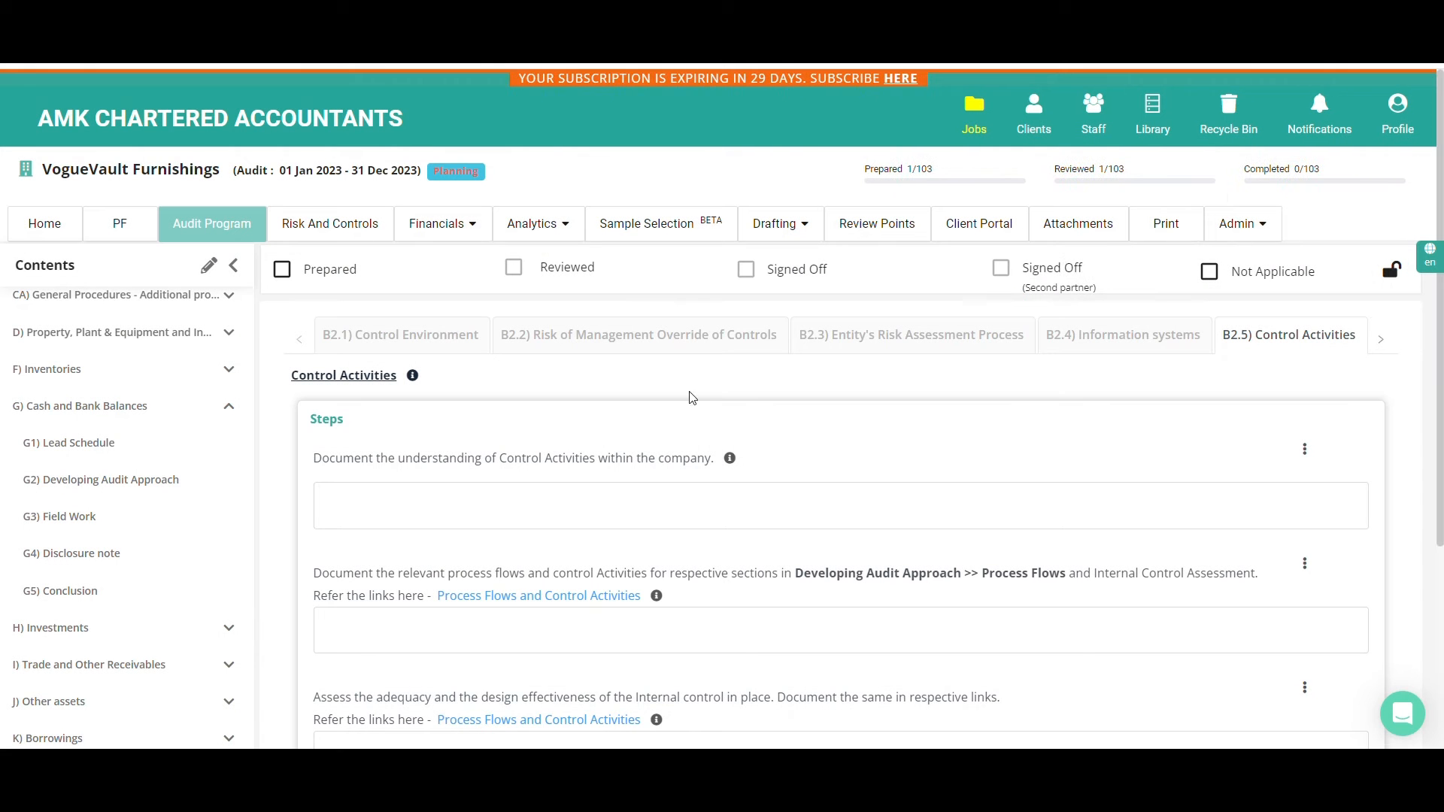
# Open the Risk Factors of B3) Identifying and Assessing the risk and review the expanded High, Medium and Low groups
pyautogui.scroll(5, 213, 543)
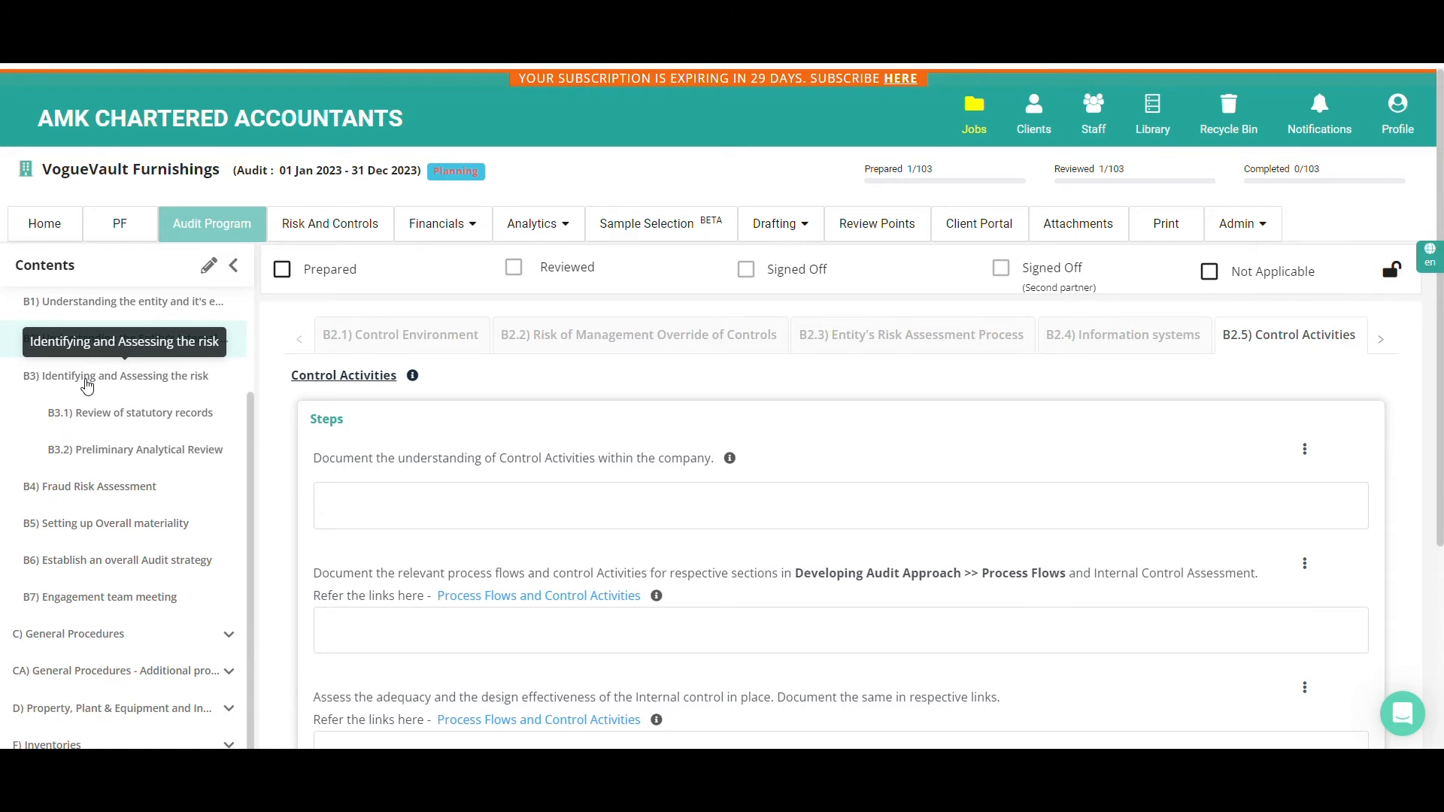
pyautogui.click(87, 383)
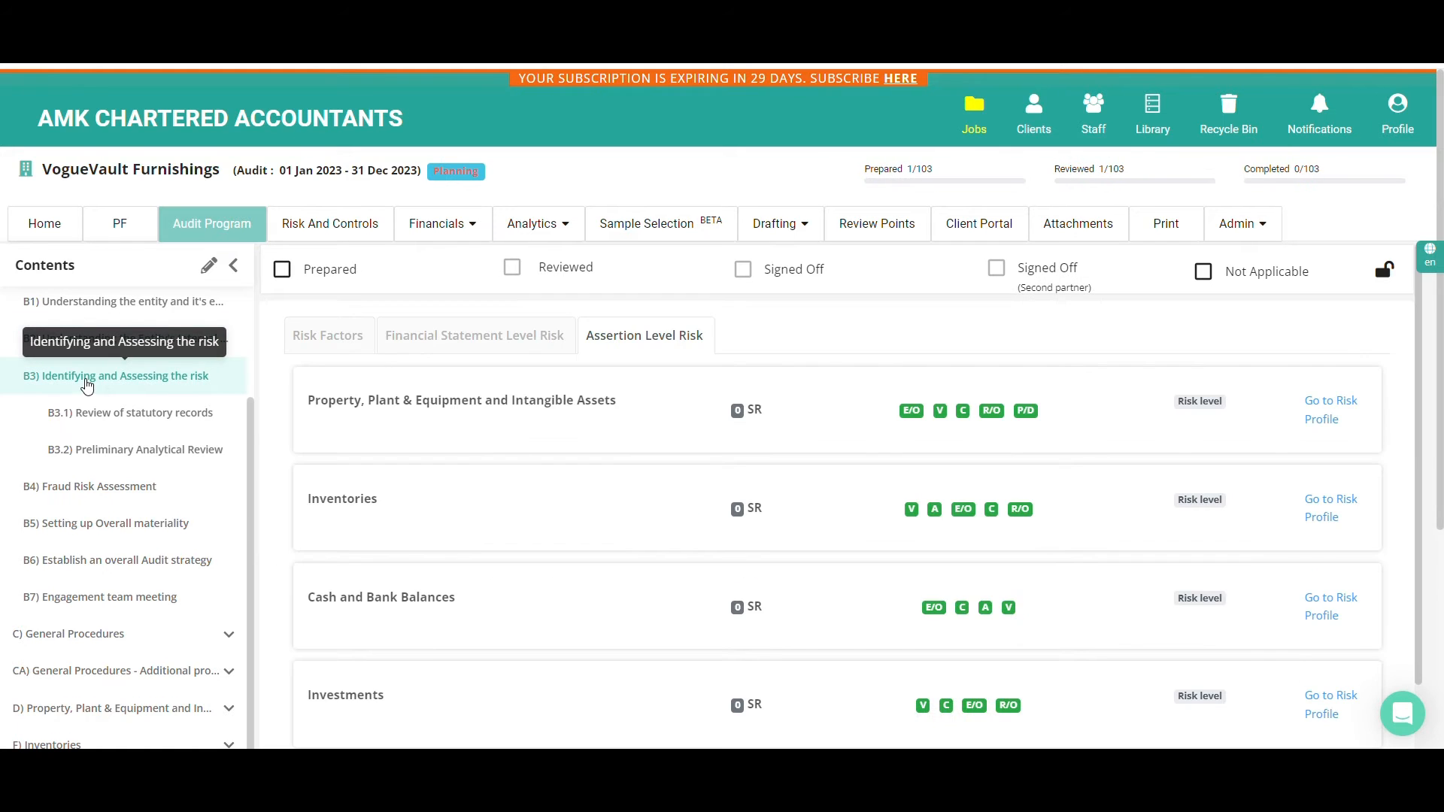
pyautogui.click(308, 338)
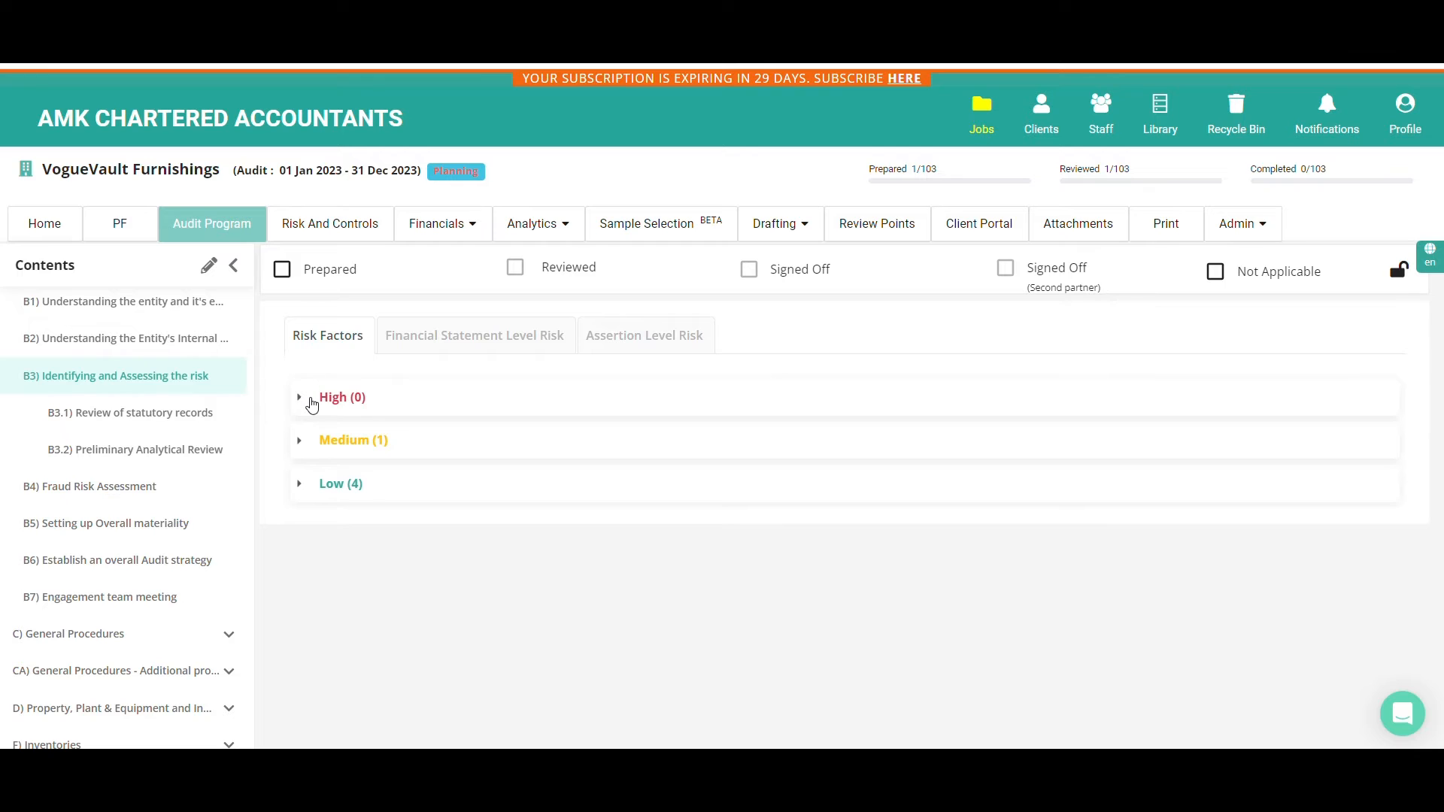
pyautogui.click(312, 402)
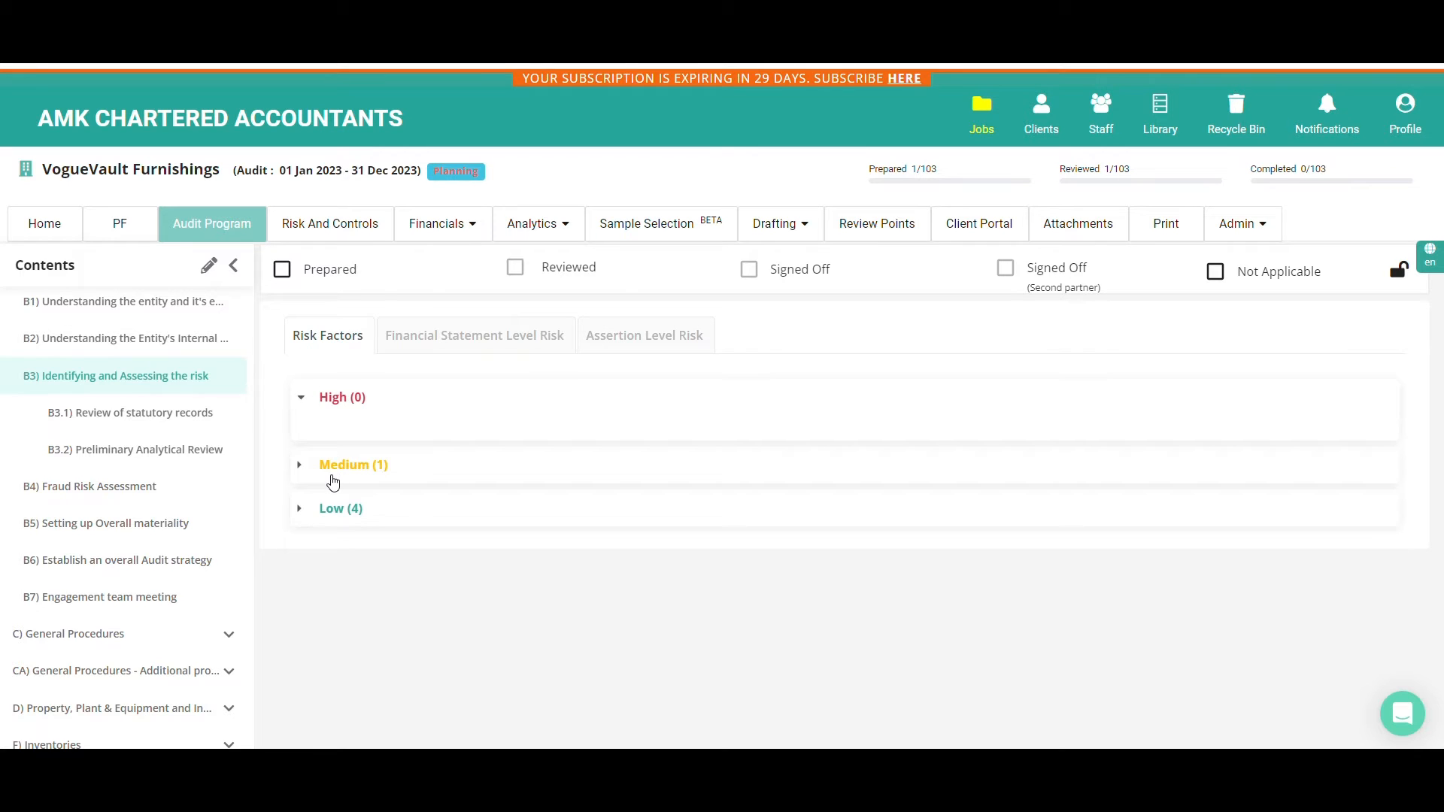
pyautogui.click(332, 479)
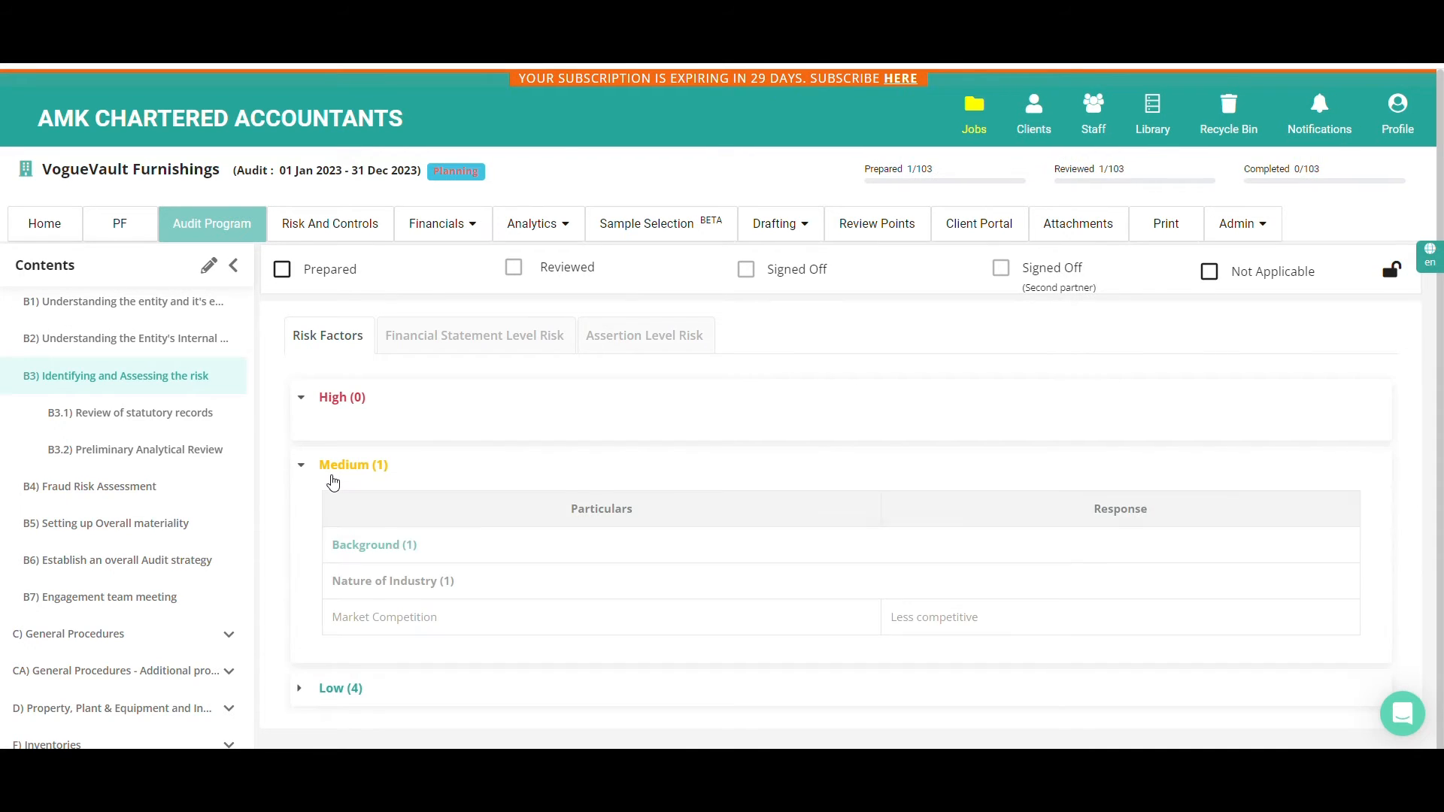
pyautogui.click(328, 687)
pyautogui.scroll(-4, 333, 592)
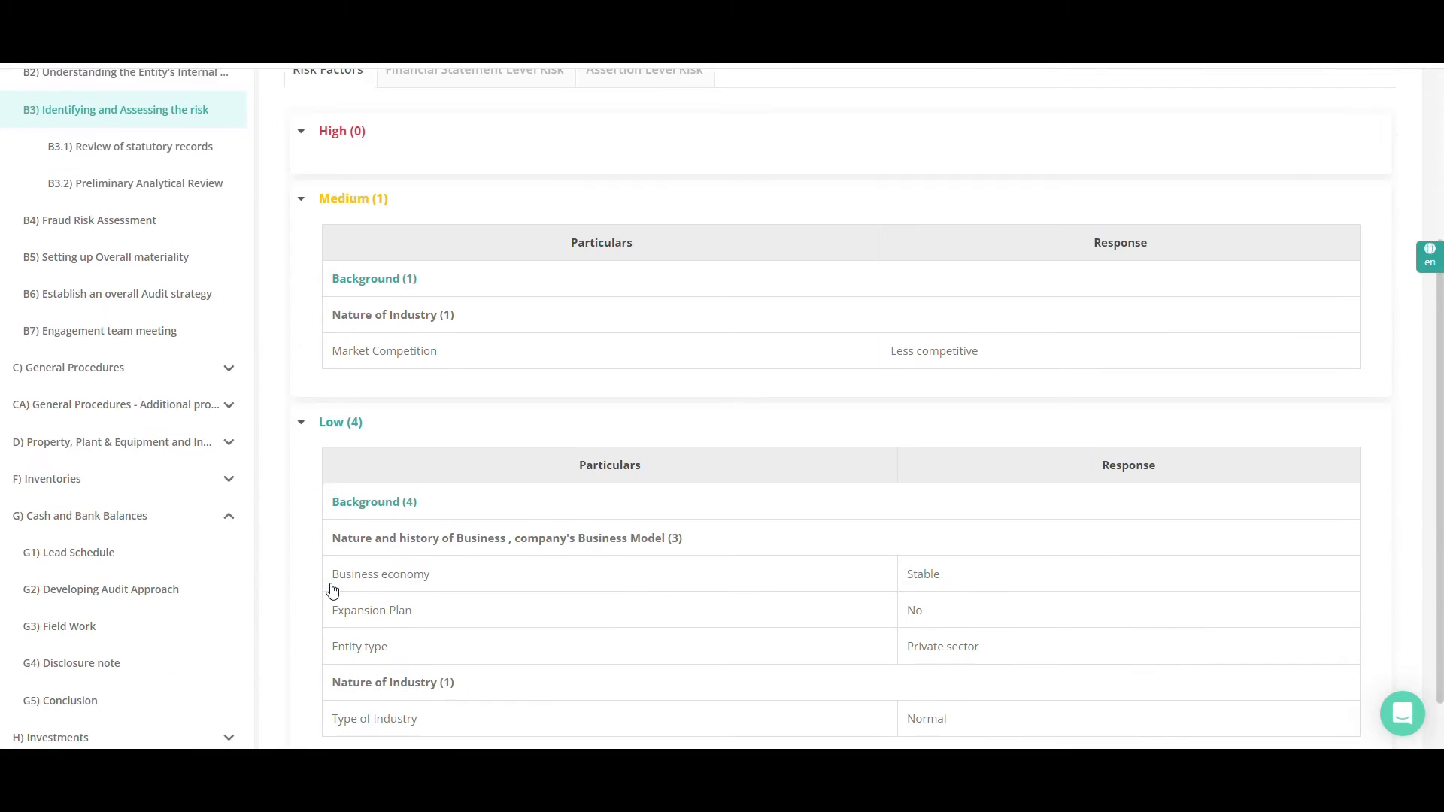
pyautogui.scroll(5, 333, 592)
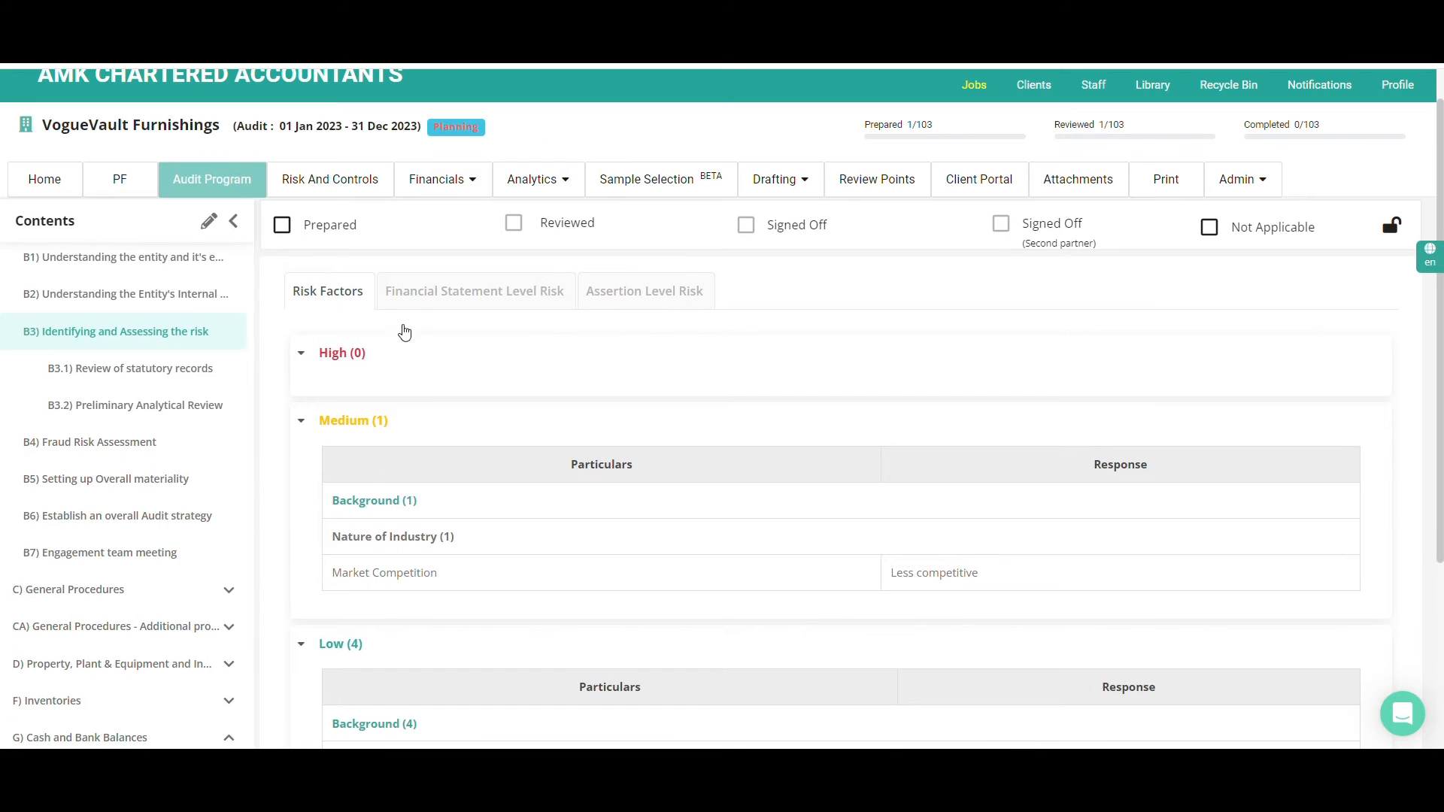
# Open Financial Statement Level Risk, look over the listed risks and expand the IR Level into its IR (L) and IR (M) rating columns
pyautogui.click(420, 290)
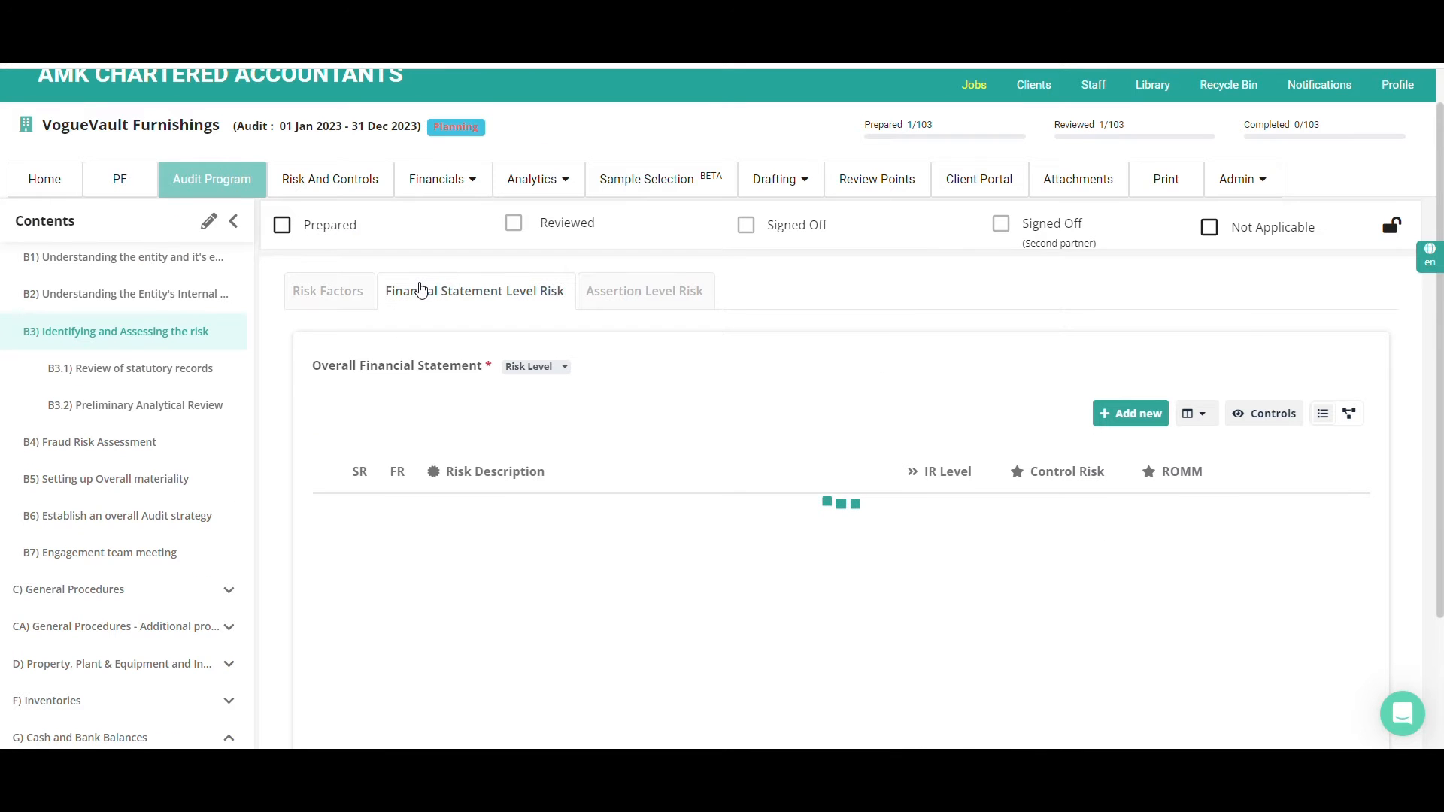
pyautogui.scroll(-5, 602, 446)
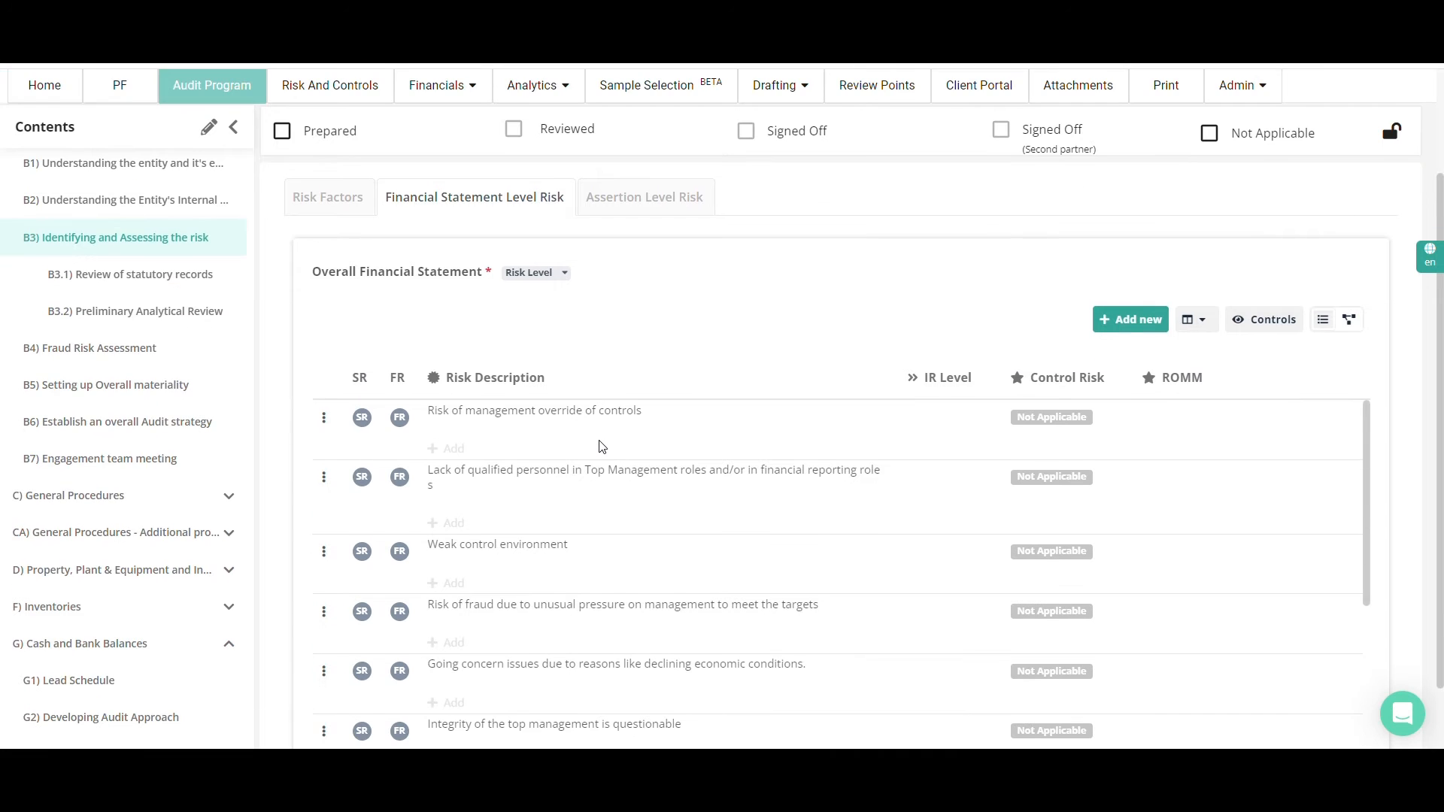
pyautogui.scroll(5, 595, 468)
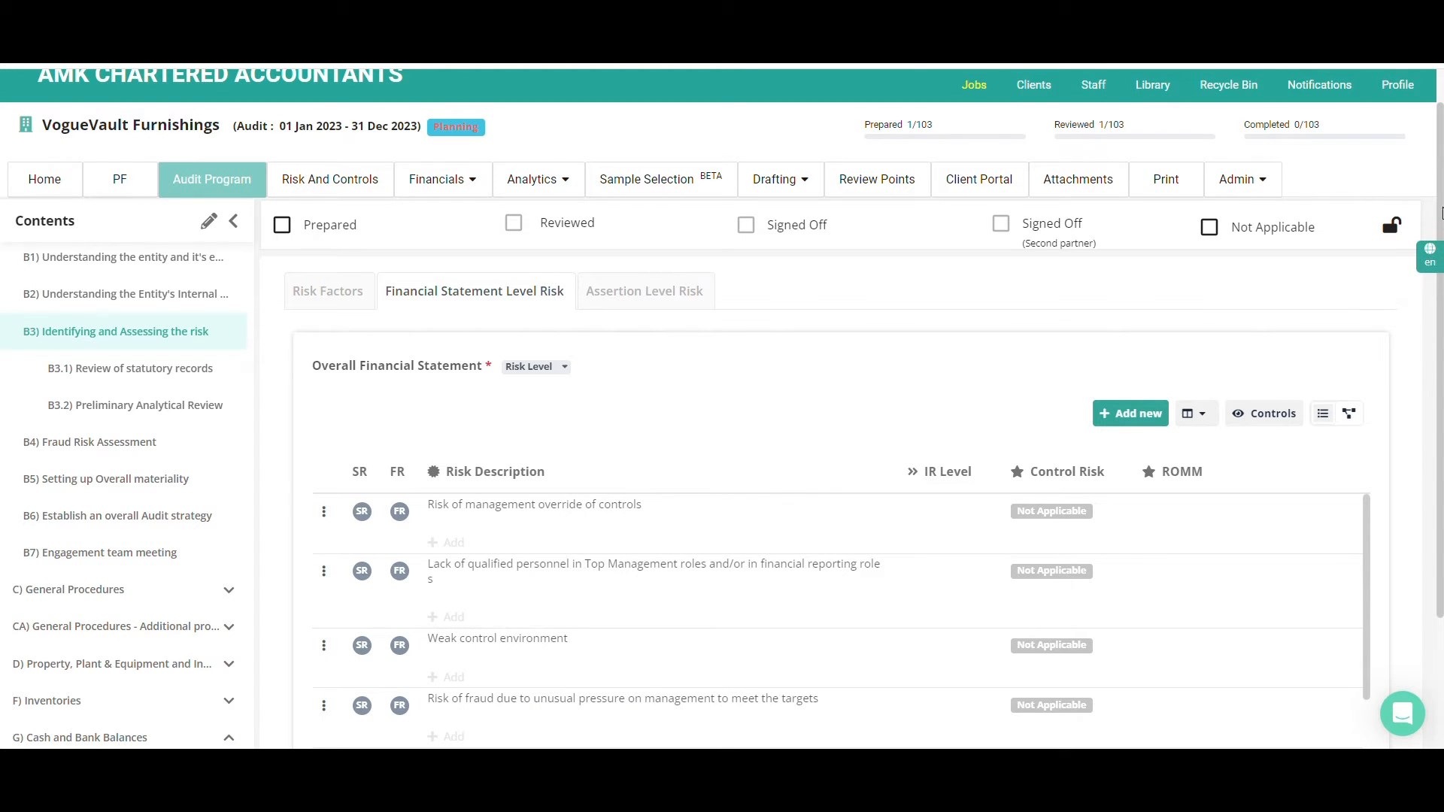
pyautogui.moveTo(1440, 209); pyautogui.dragTo(1438, 359)
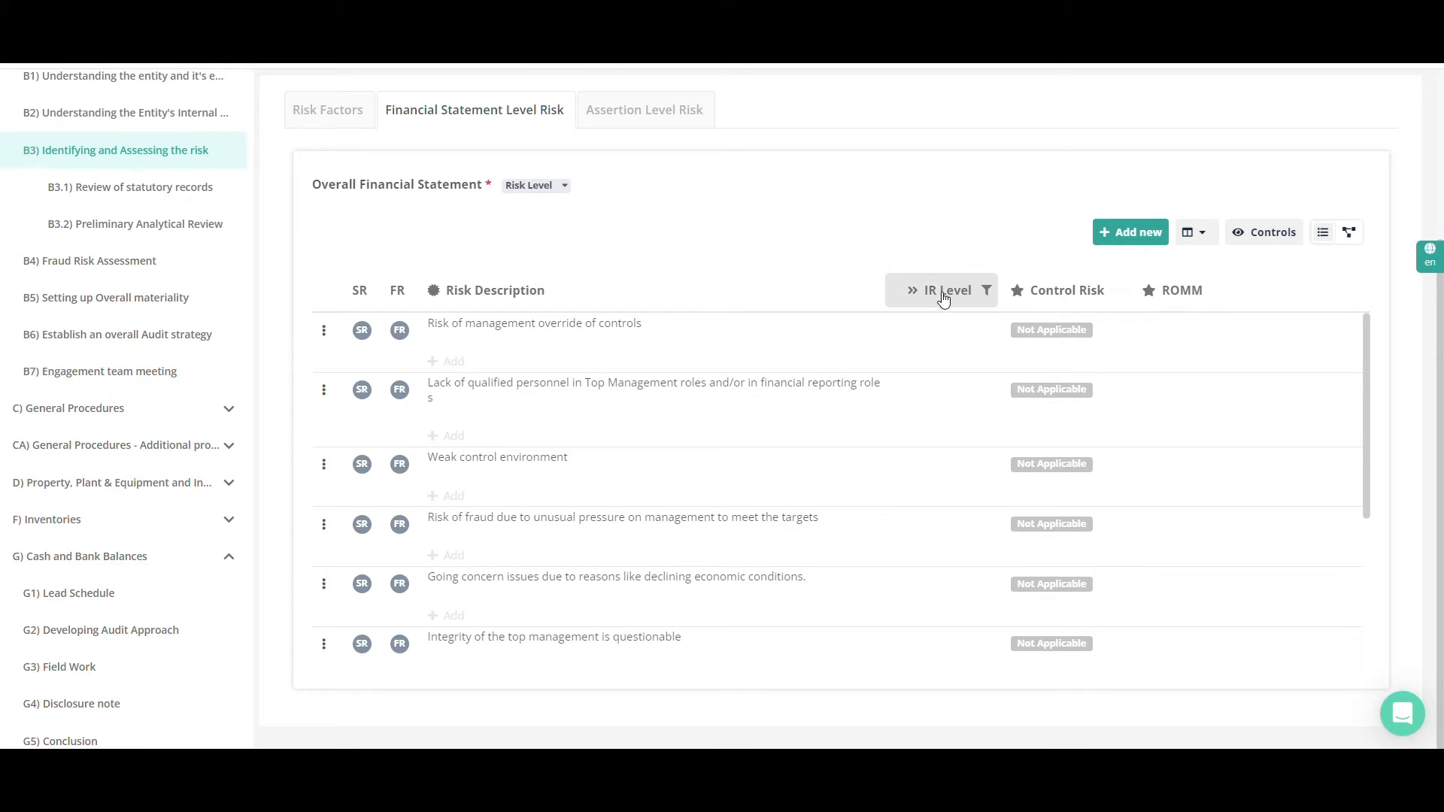
pyautogui.click(912, 295)
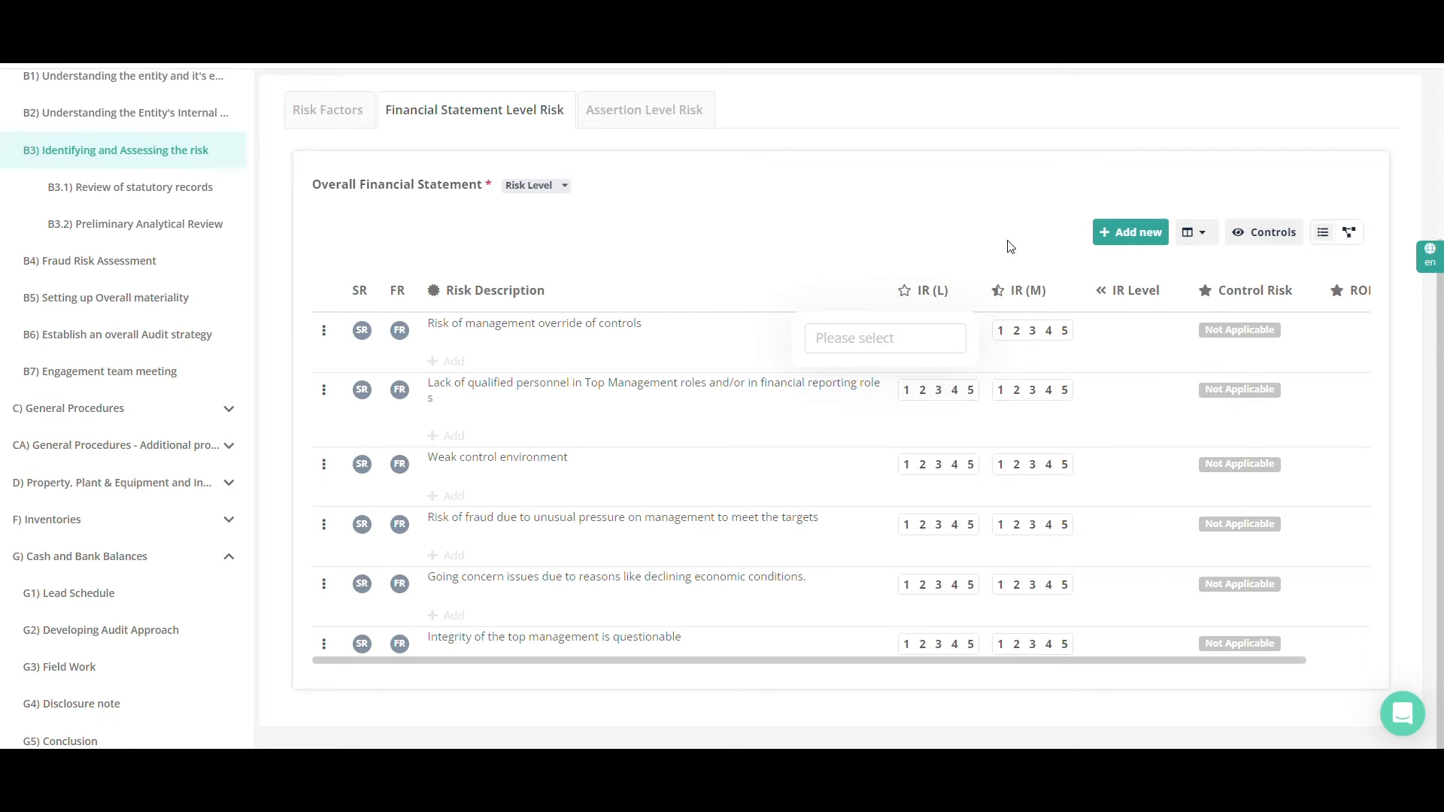
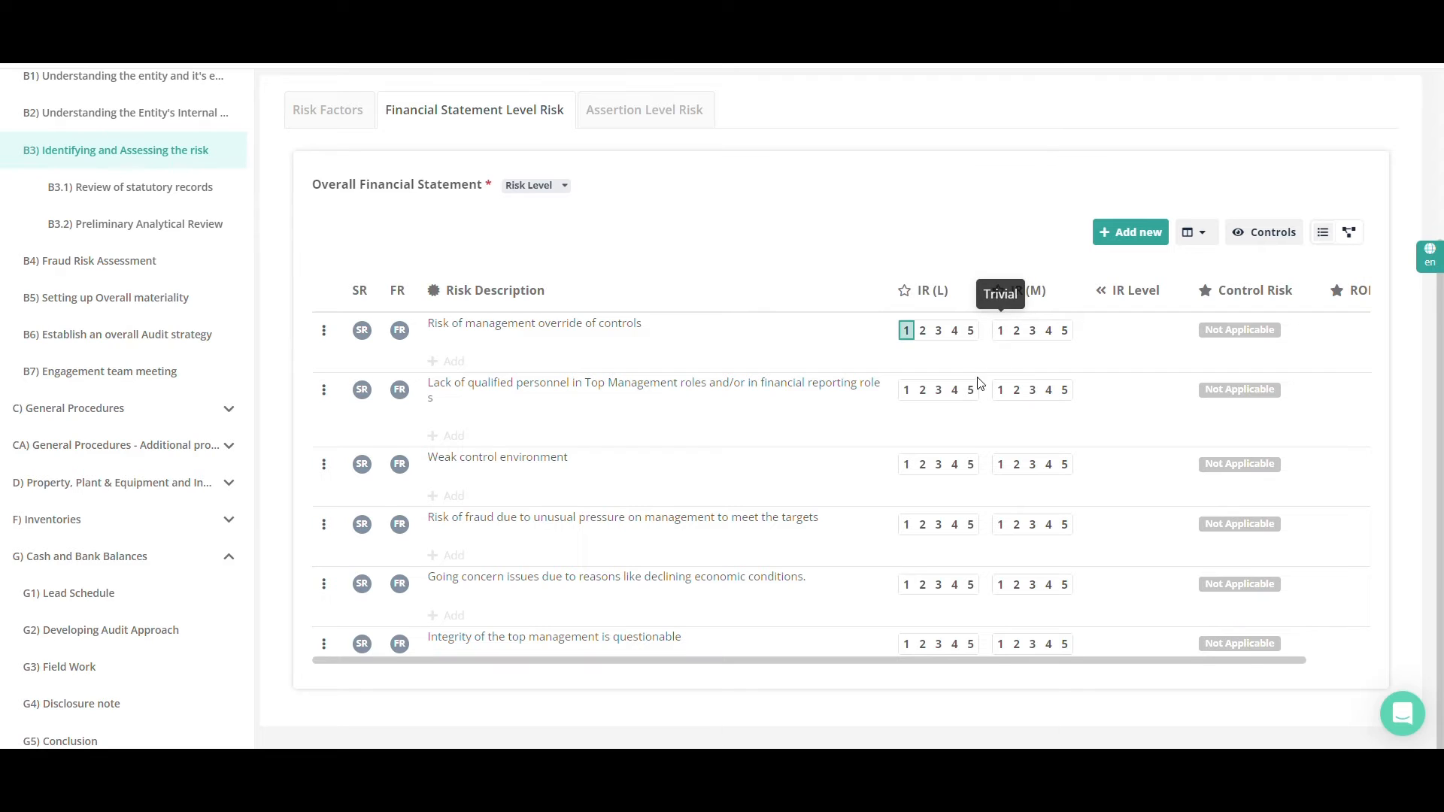
# Rate the lack of qualified personnel risk 3 for IR (L) and IR (M), trying High and Low before setting its Control Risk to Critical
pyautogui.click(1031, 393)
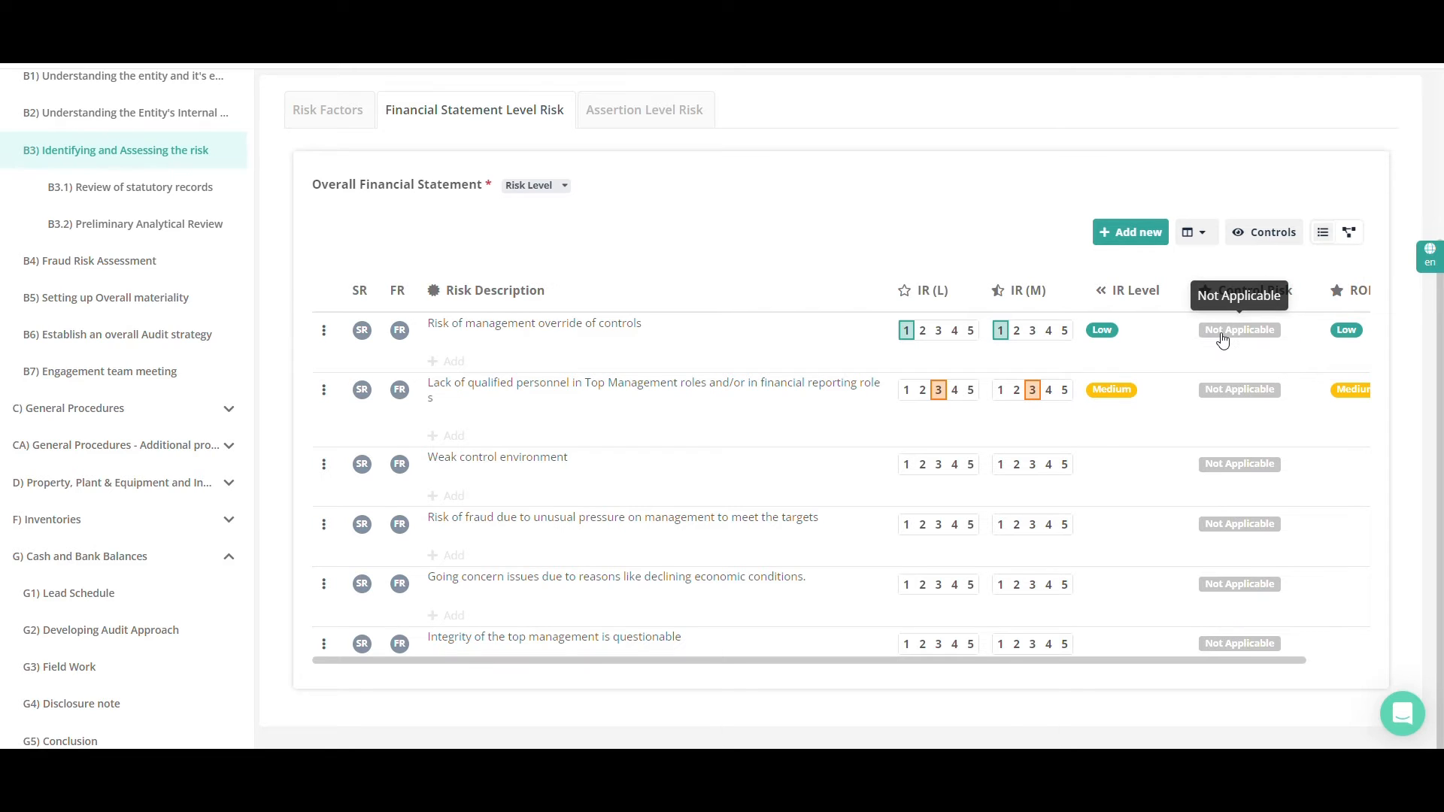
pyautogui.click(1222, 392)
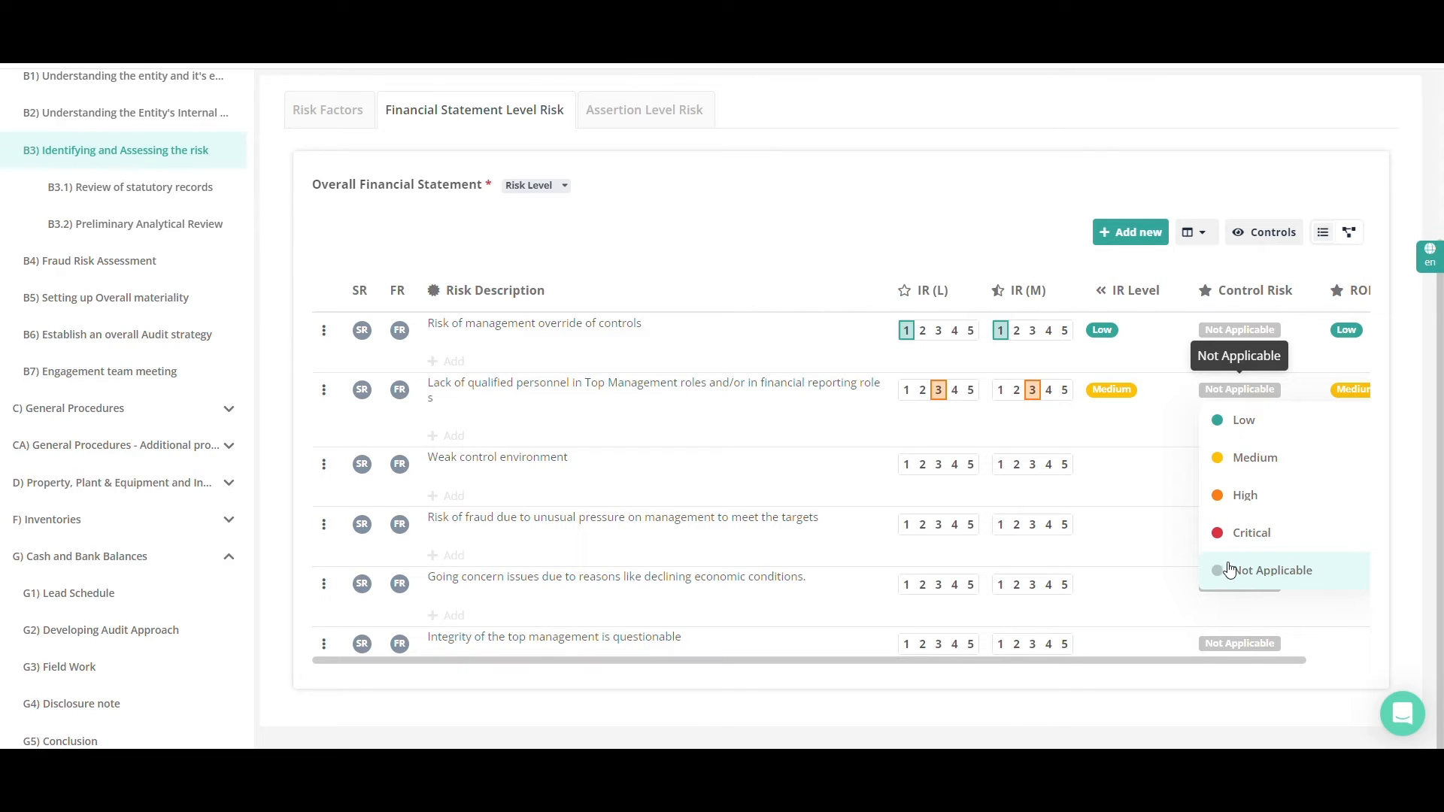
pyautogui.click(1227, 500)
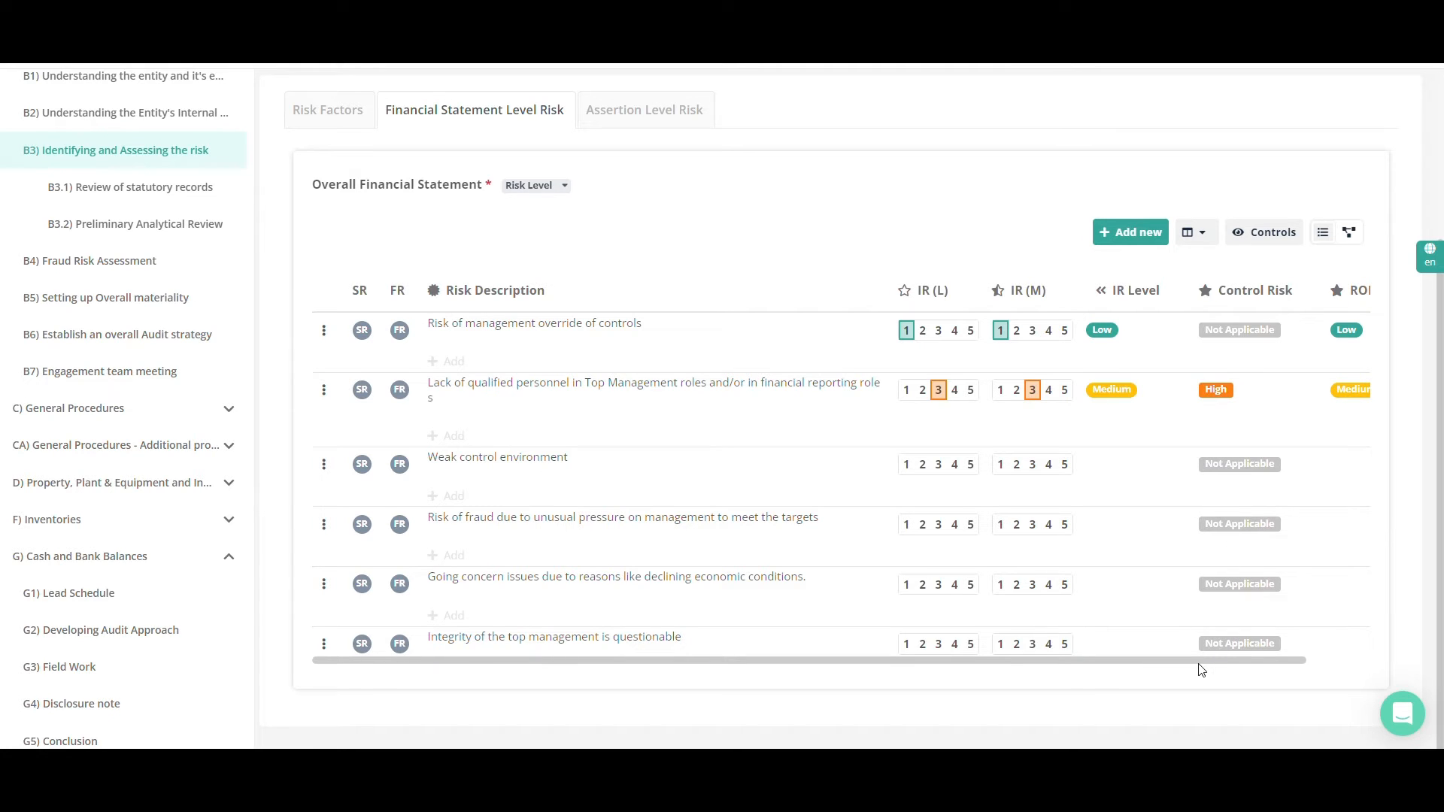
pyautogui.click(1226, 404)
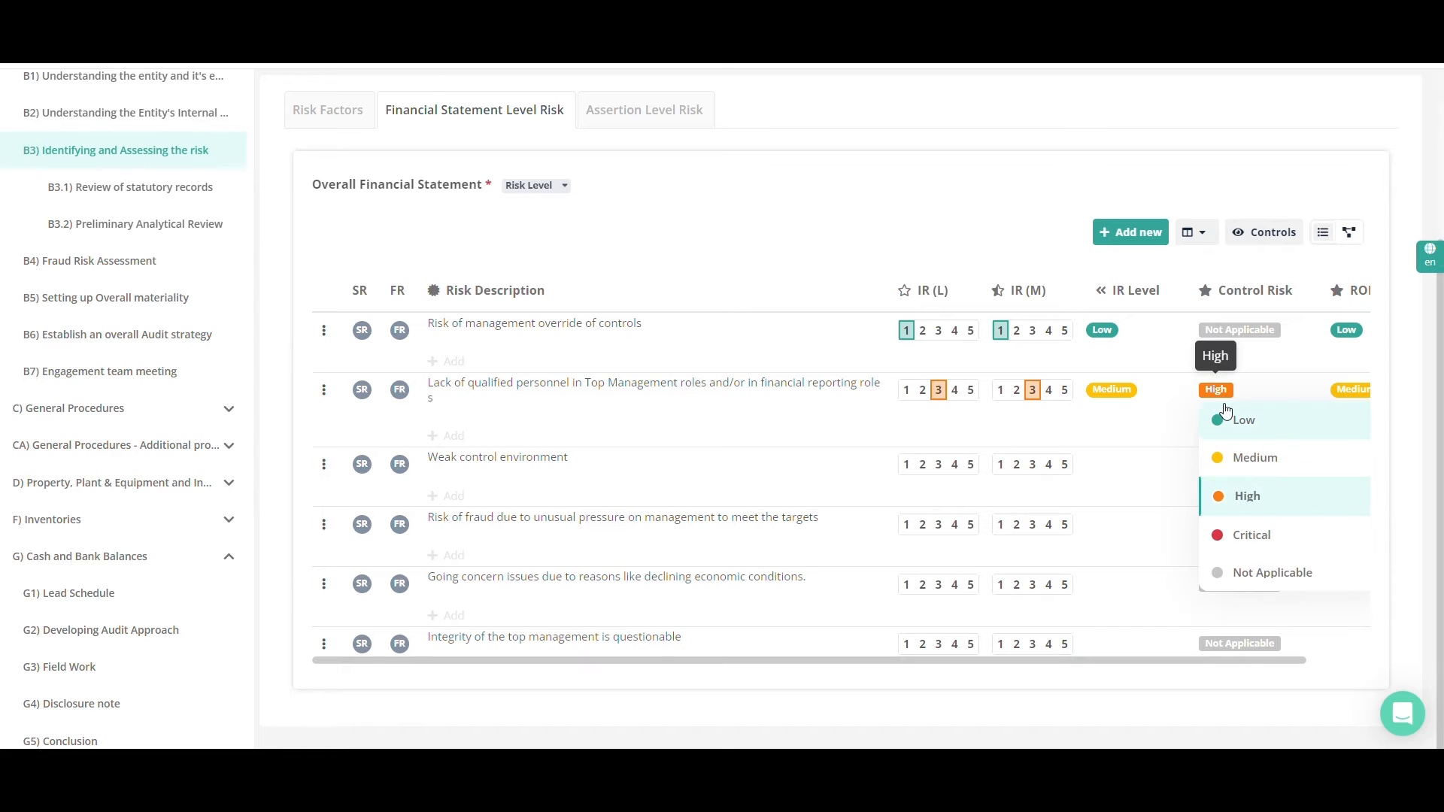
pyautogui.click(1226, 419)
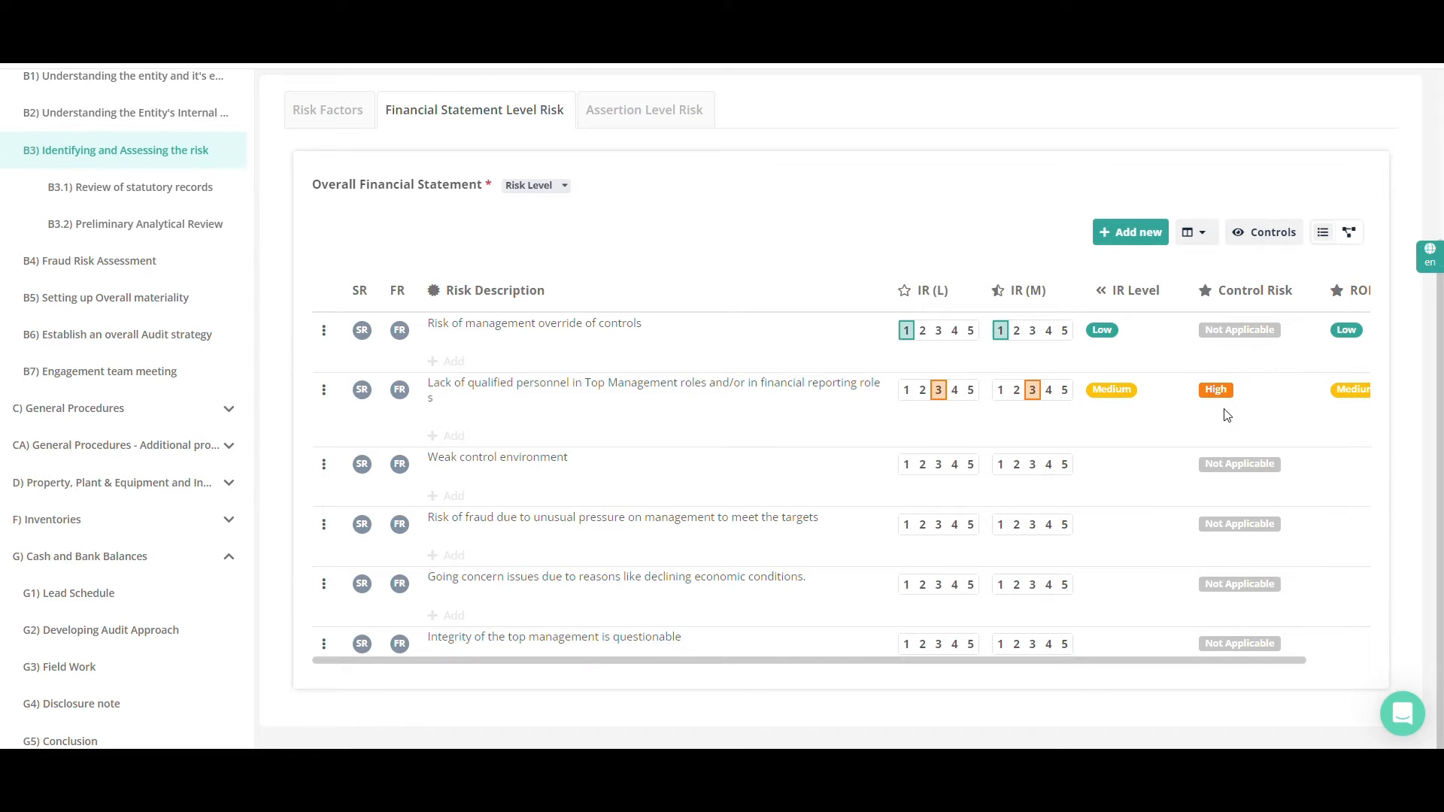
pyautogui.click(1217, 397)
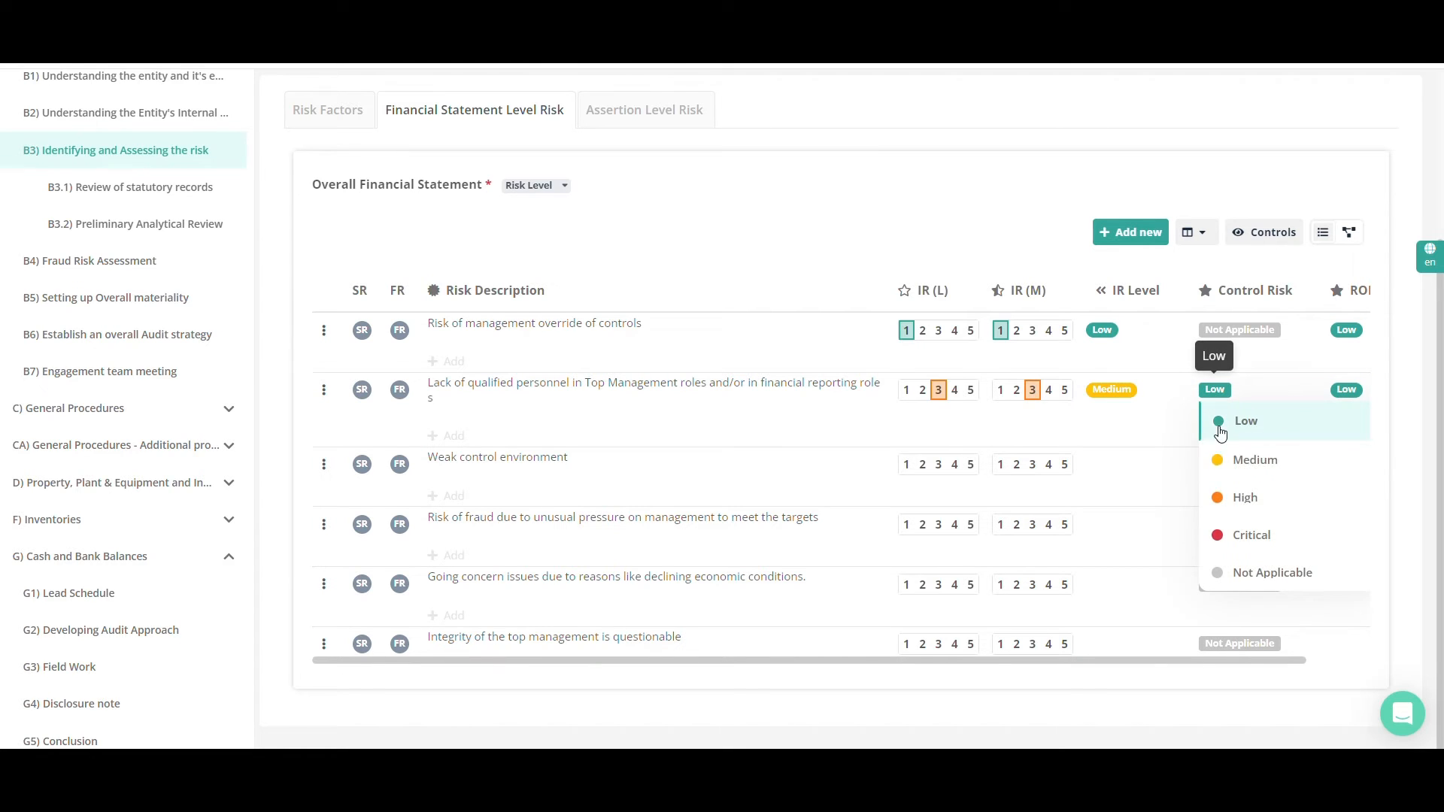
pyautogui.click(1237, 537)
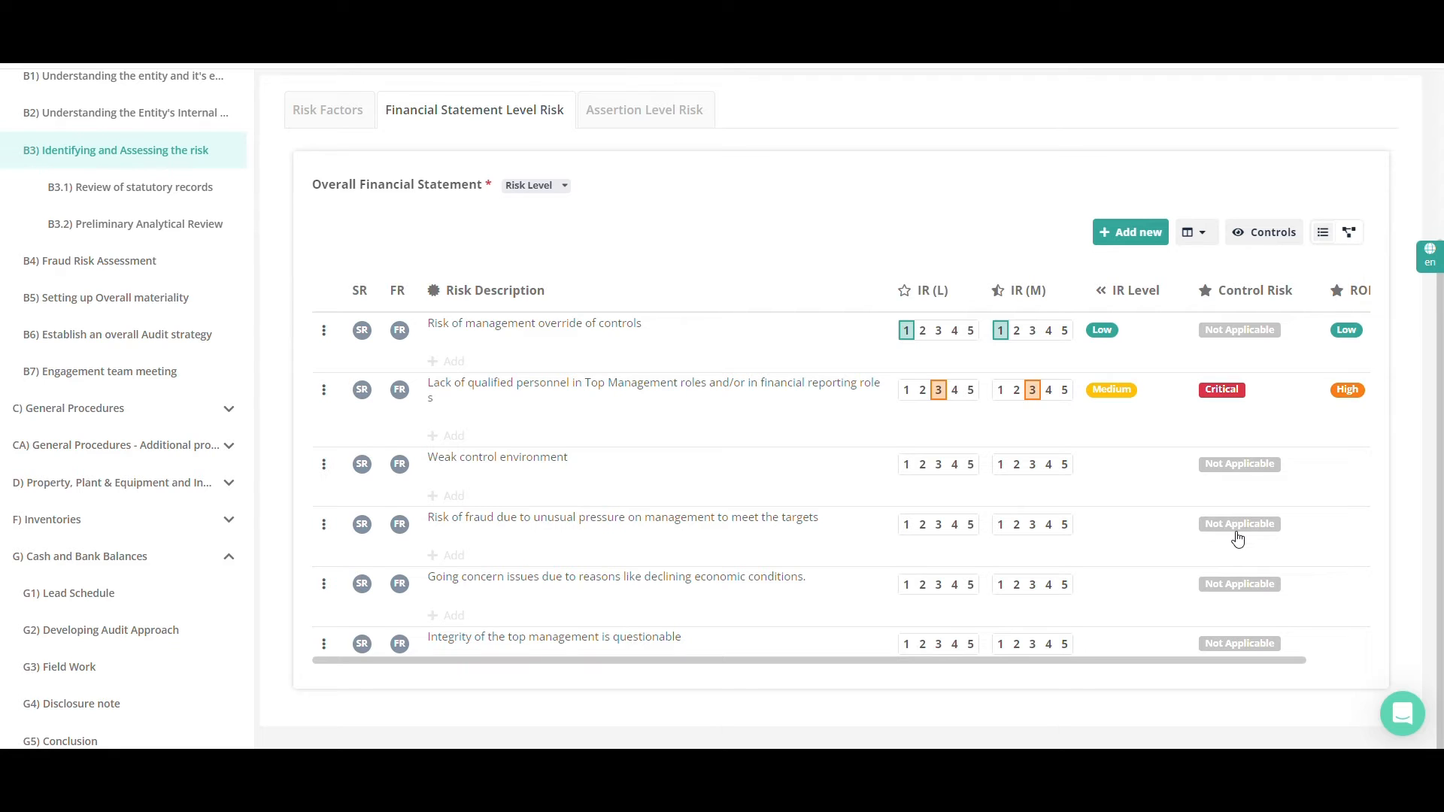
# Flag the lack of qualified personnel risk as SR and the management override risk as FR
pyautogui.moveTo(1218, 661)
pyautogui.mouseDown()
pyautogui.moveTo(1267, 667)
pyautogui.moveTo(1198, 672)
pyautogui.mouseUp()
pyautogui.click(358, 396)
# Add an empty risk row to the table and remove it again
pyautogui.click(1143, 247)
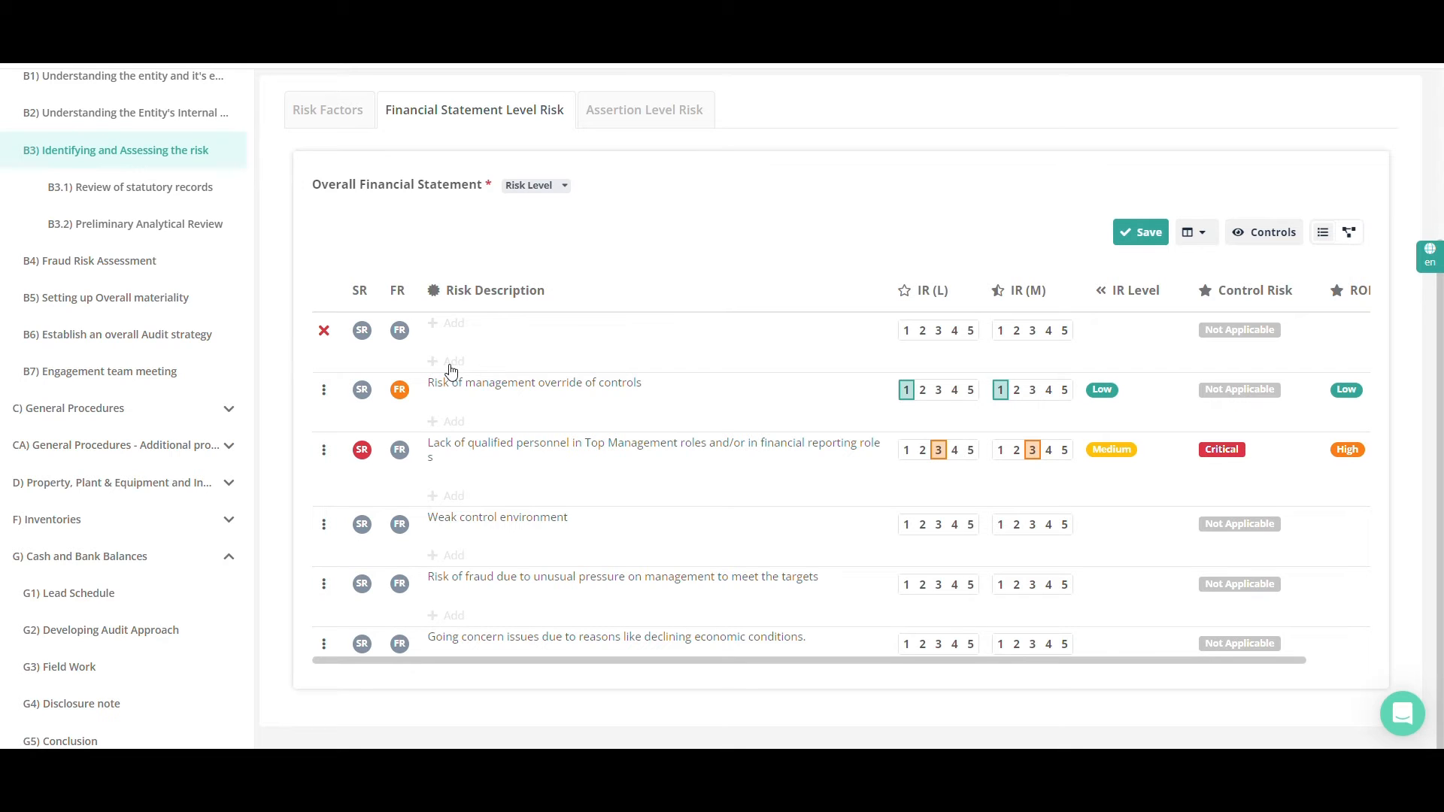
pyautogui.click(324, 330)
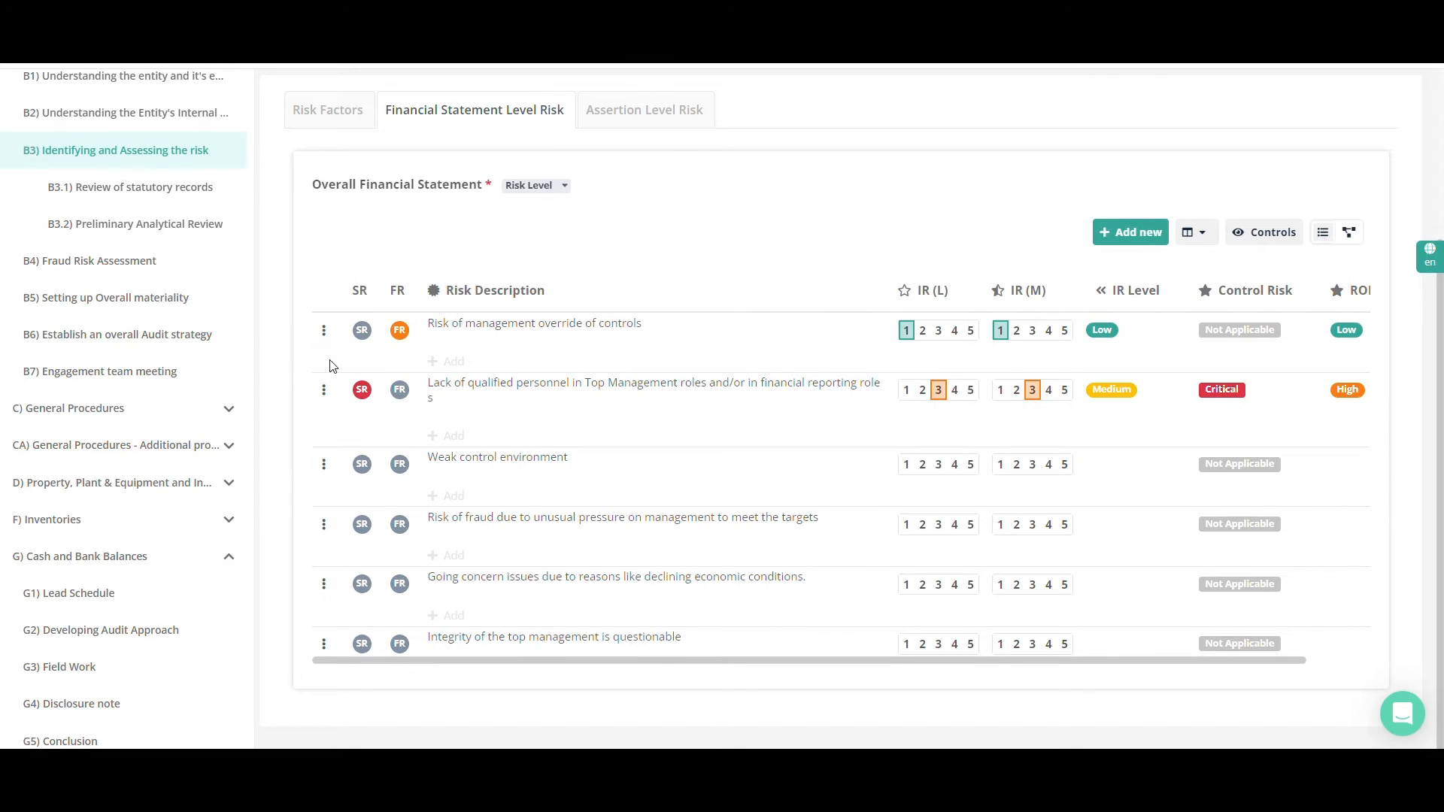
# Check the row actions of the qualified personnel risk and view the edit form of the management override risk
pyautogui.click(328, 392)
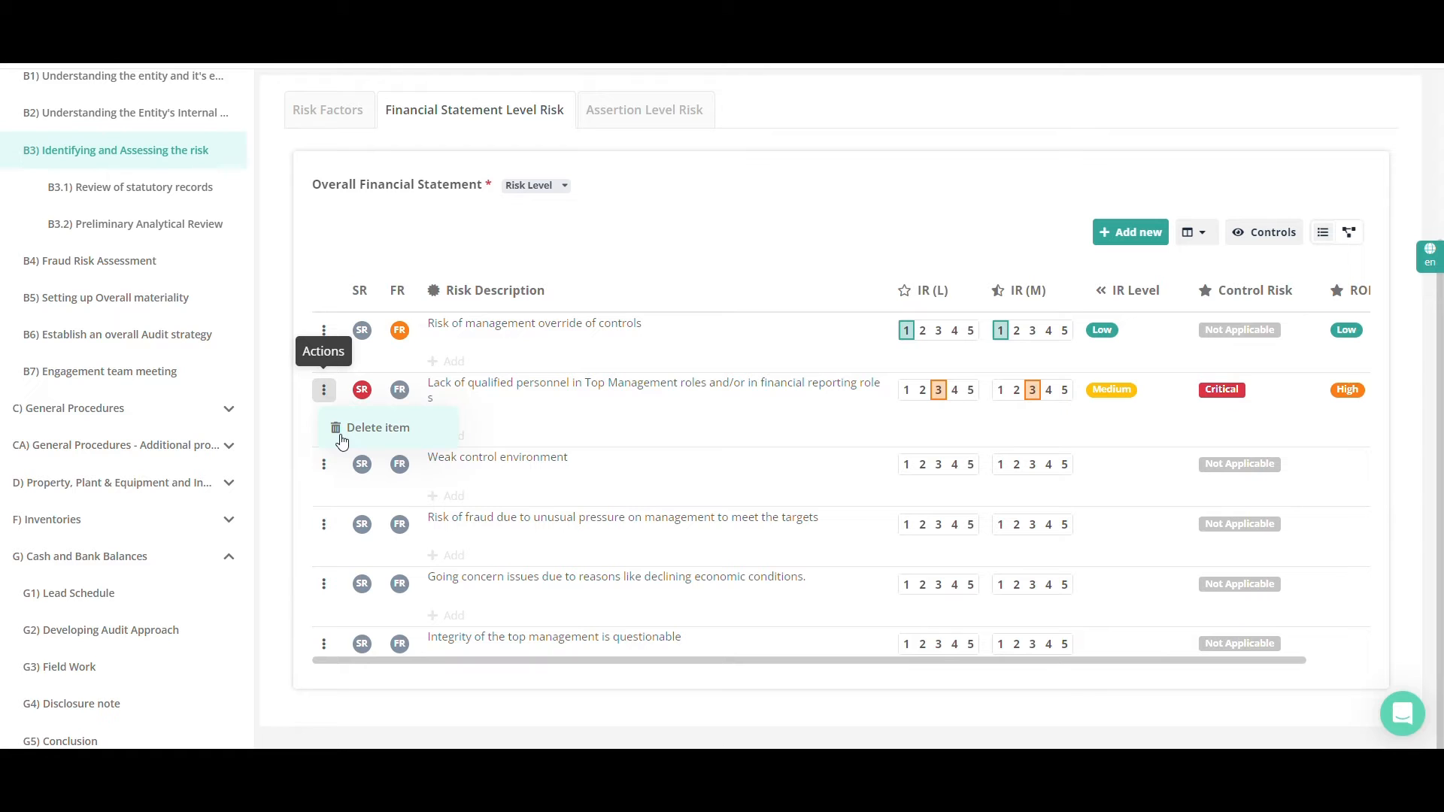
pyautogui.click(477, 387)
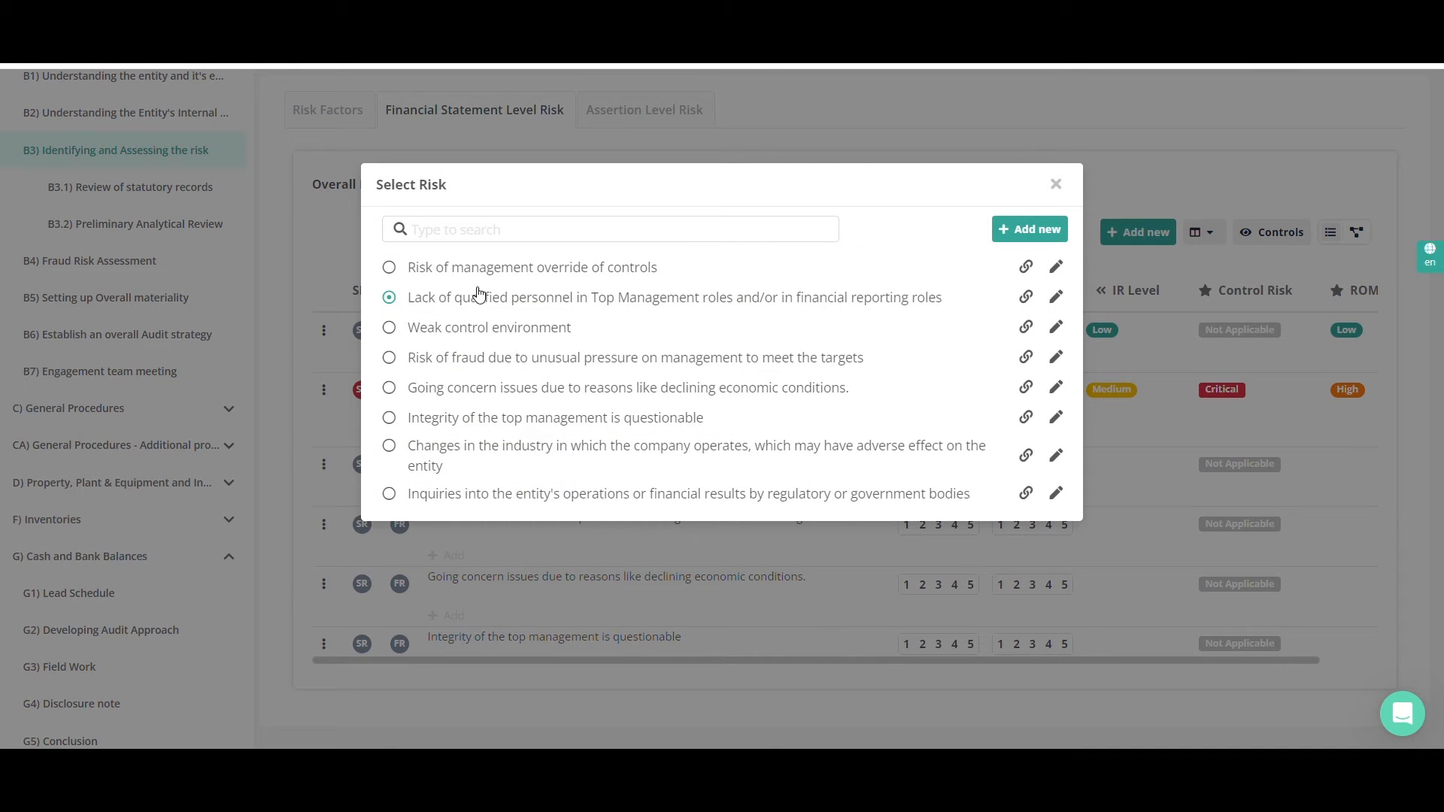
pyautogui.click(1055, 268)
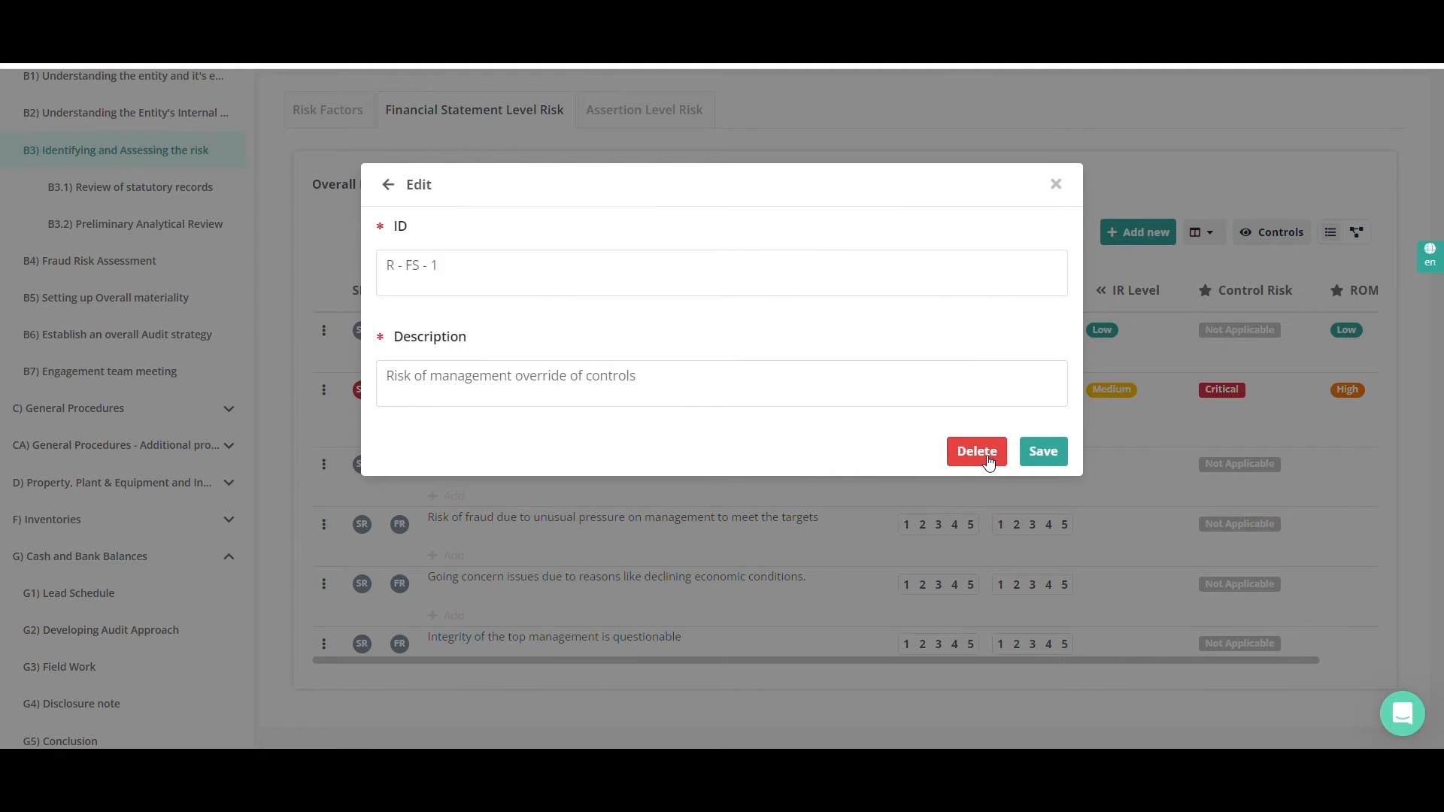
pyautogui.click(1056, 184)
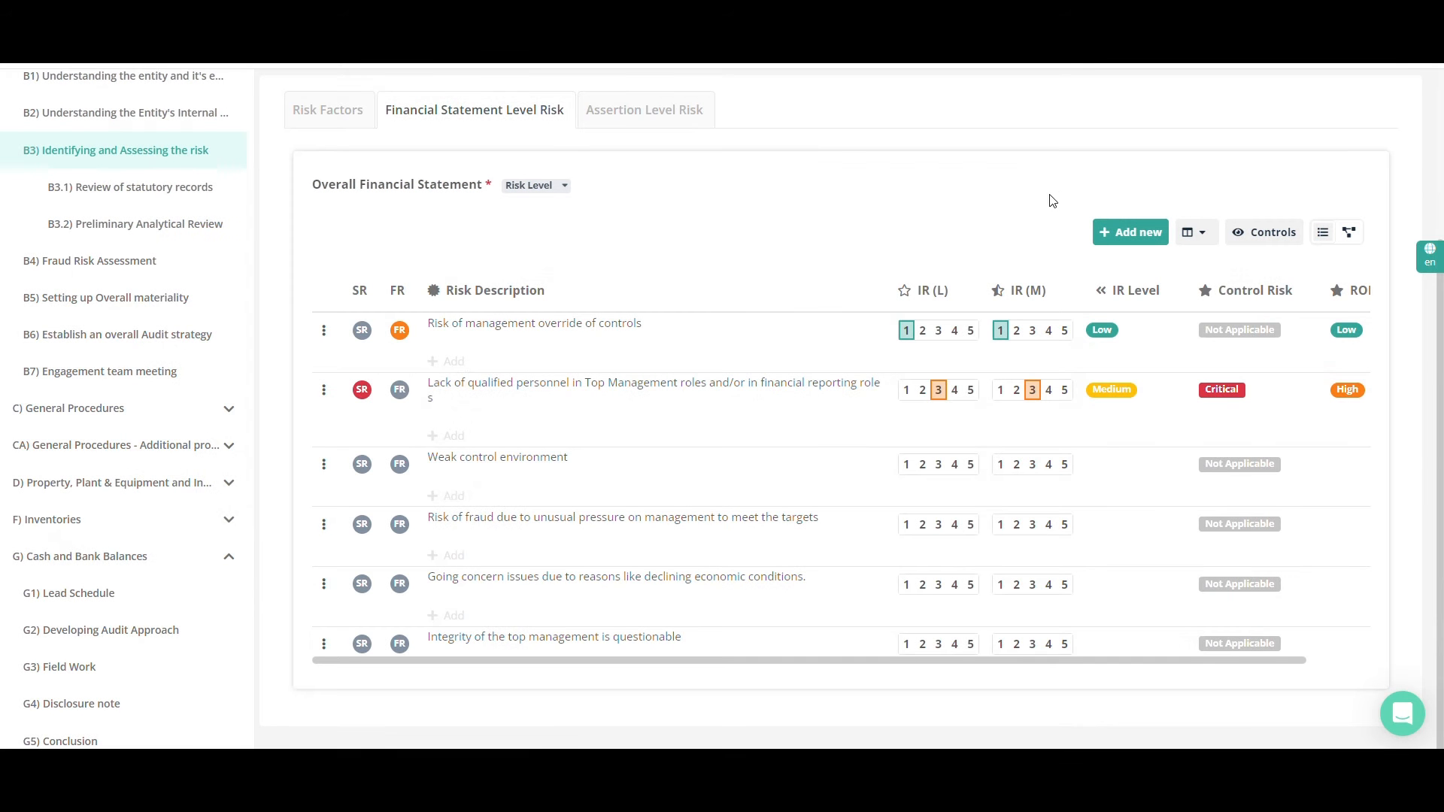
# View the control selection for the management override risk, close it and hide the controls in the risk table
pyautogui.click(454, 370)
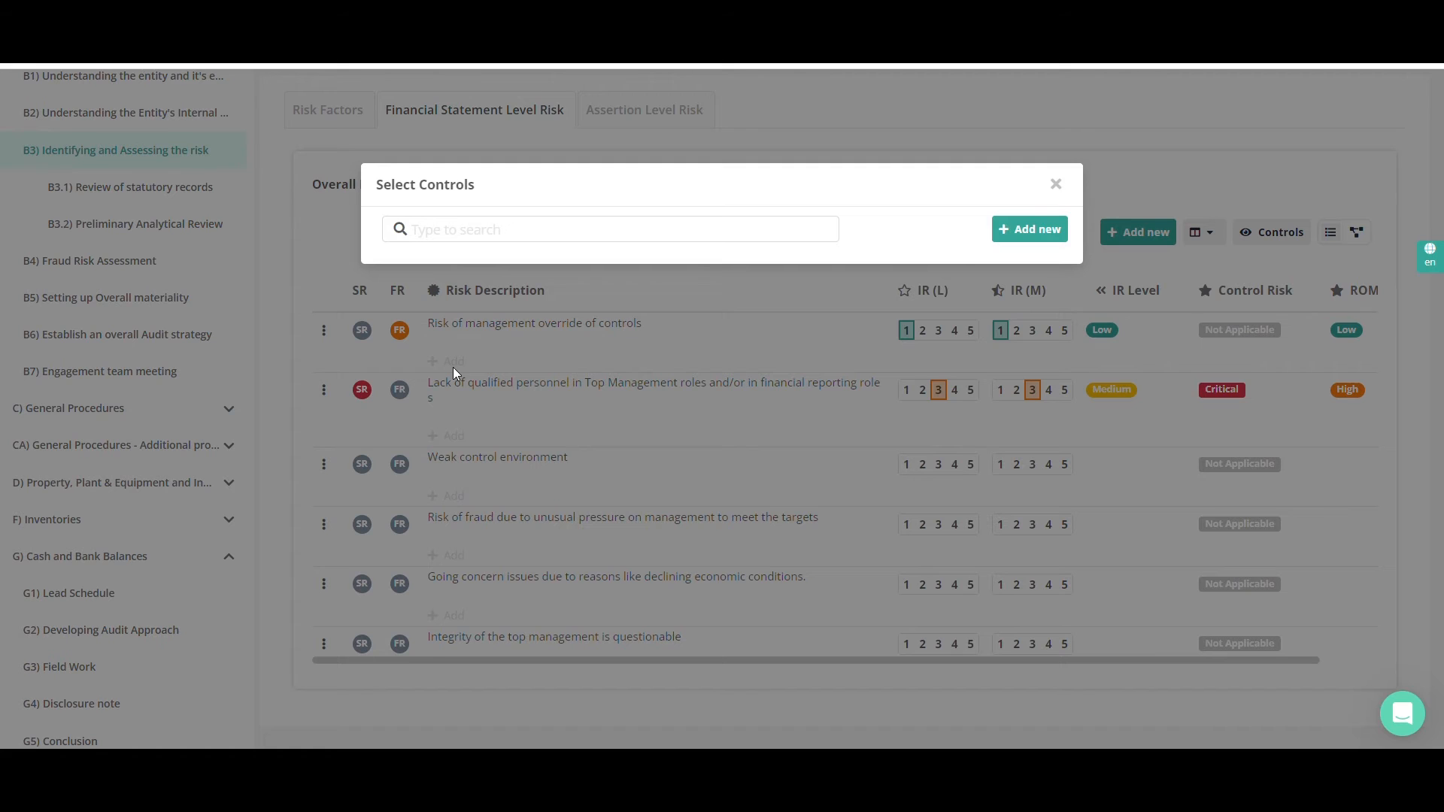
pyautogui.click(452, 367)
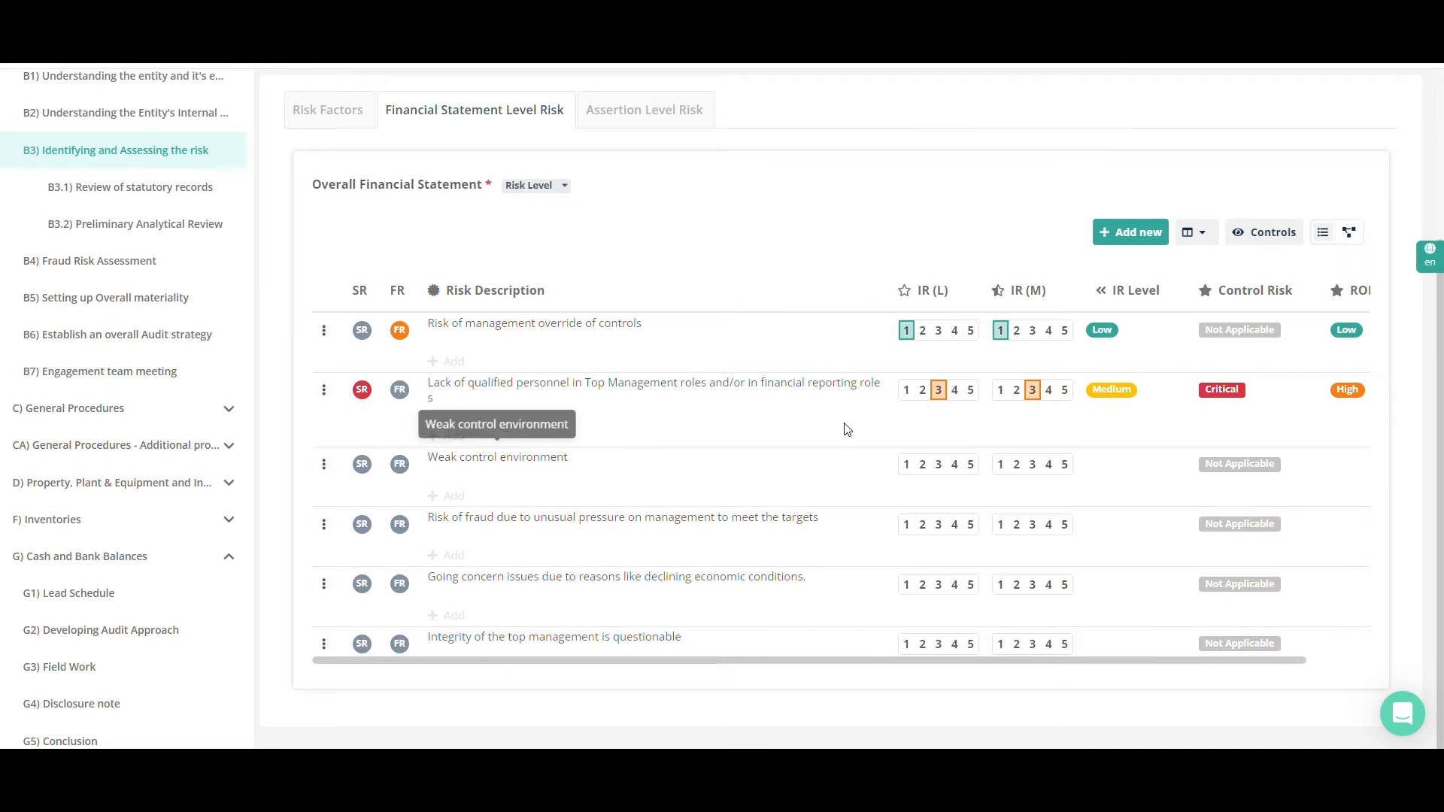
pyautogui.click(1248, 233)
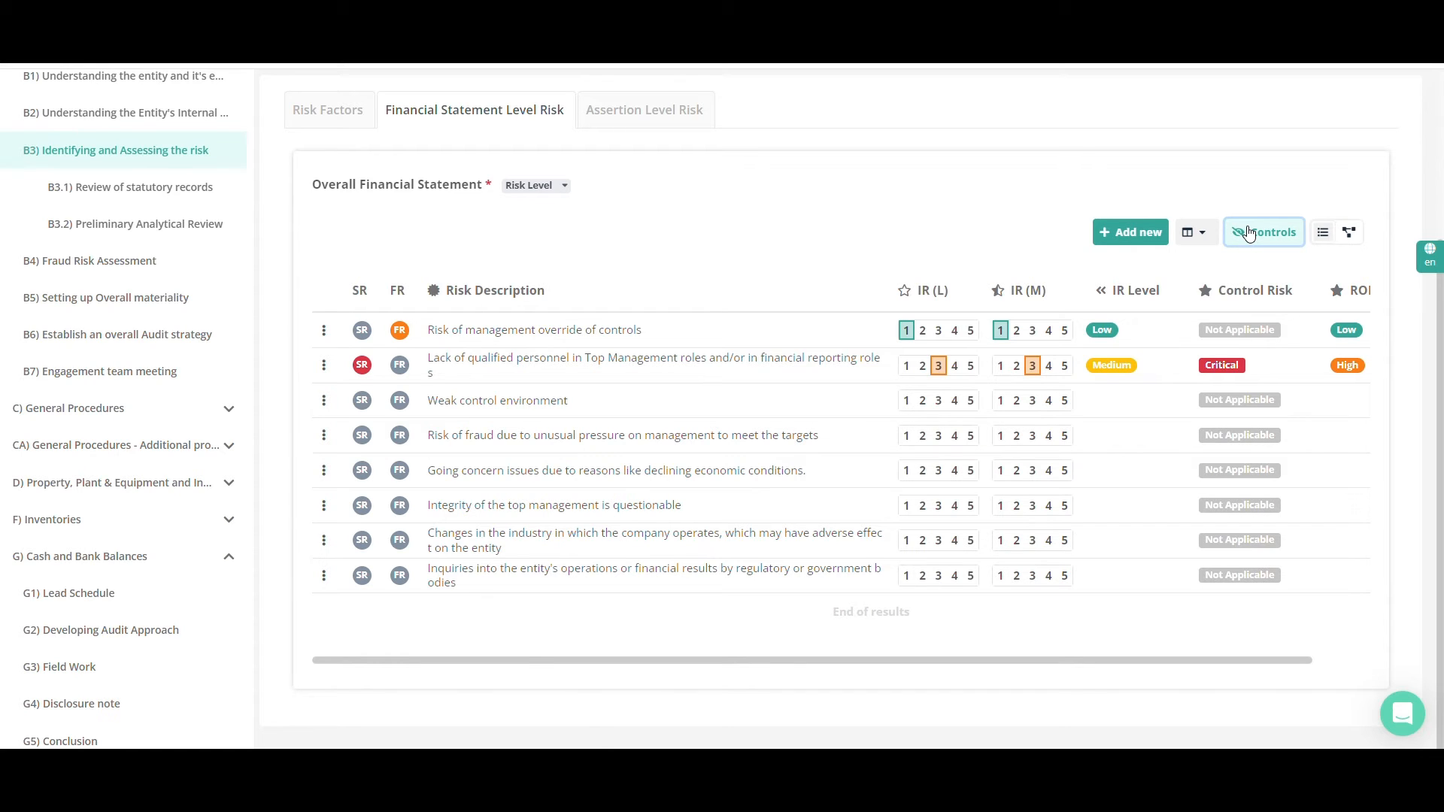
# Try showing the Risk / Control ID, Design Effectiveness (D&I) and Operation Effectiveness columns and hide them again
pyautogui.click(1196, 233)
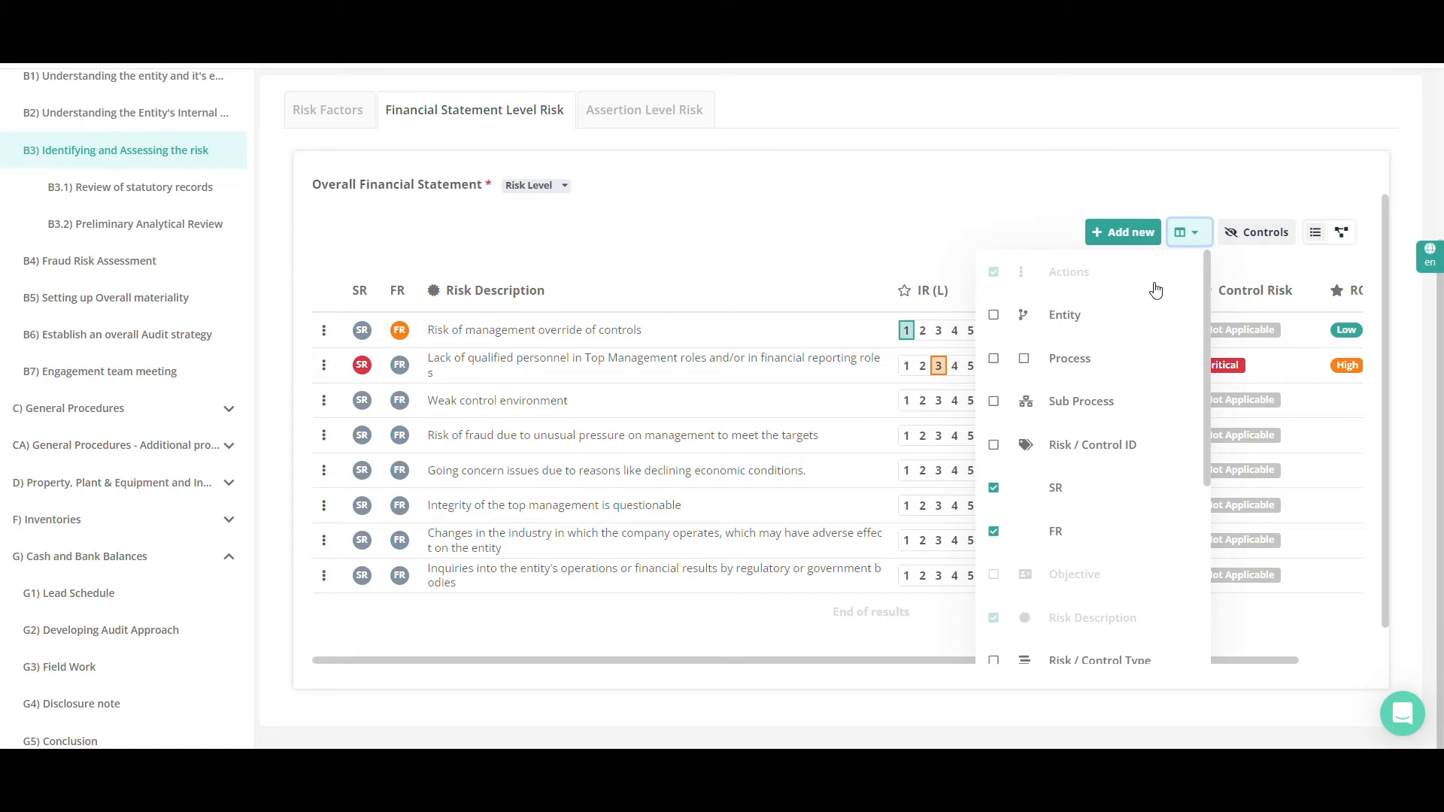
pyautogui.click(1104, 451)
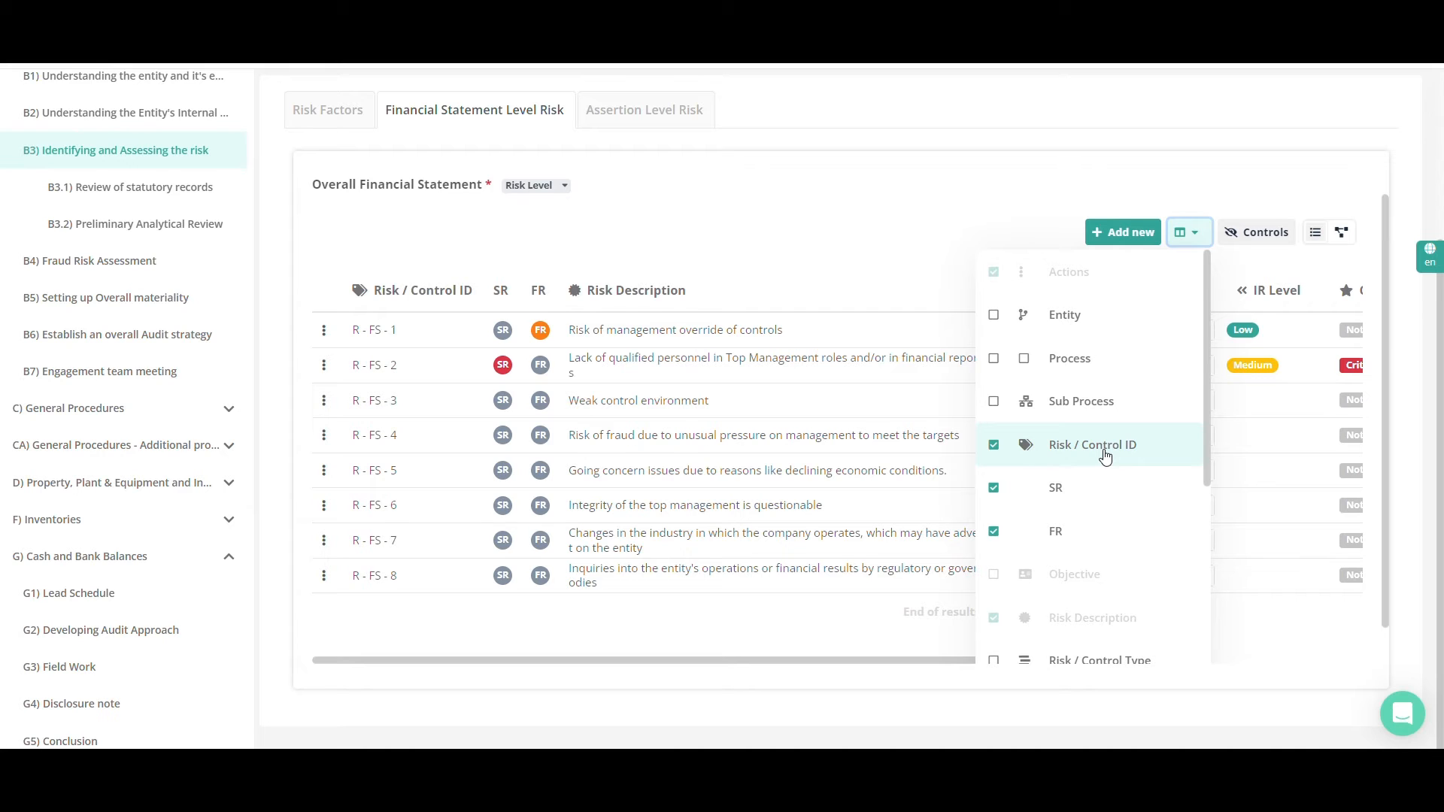
pyautogui.click(1104, 451)
pyautogui.scroll(-1, 1104, 456)
pyautogui.scroll(-3, 1105, 457)
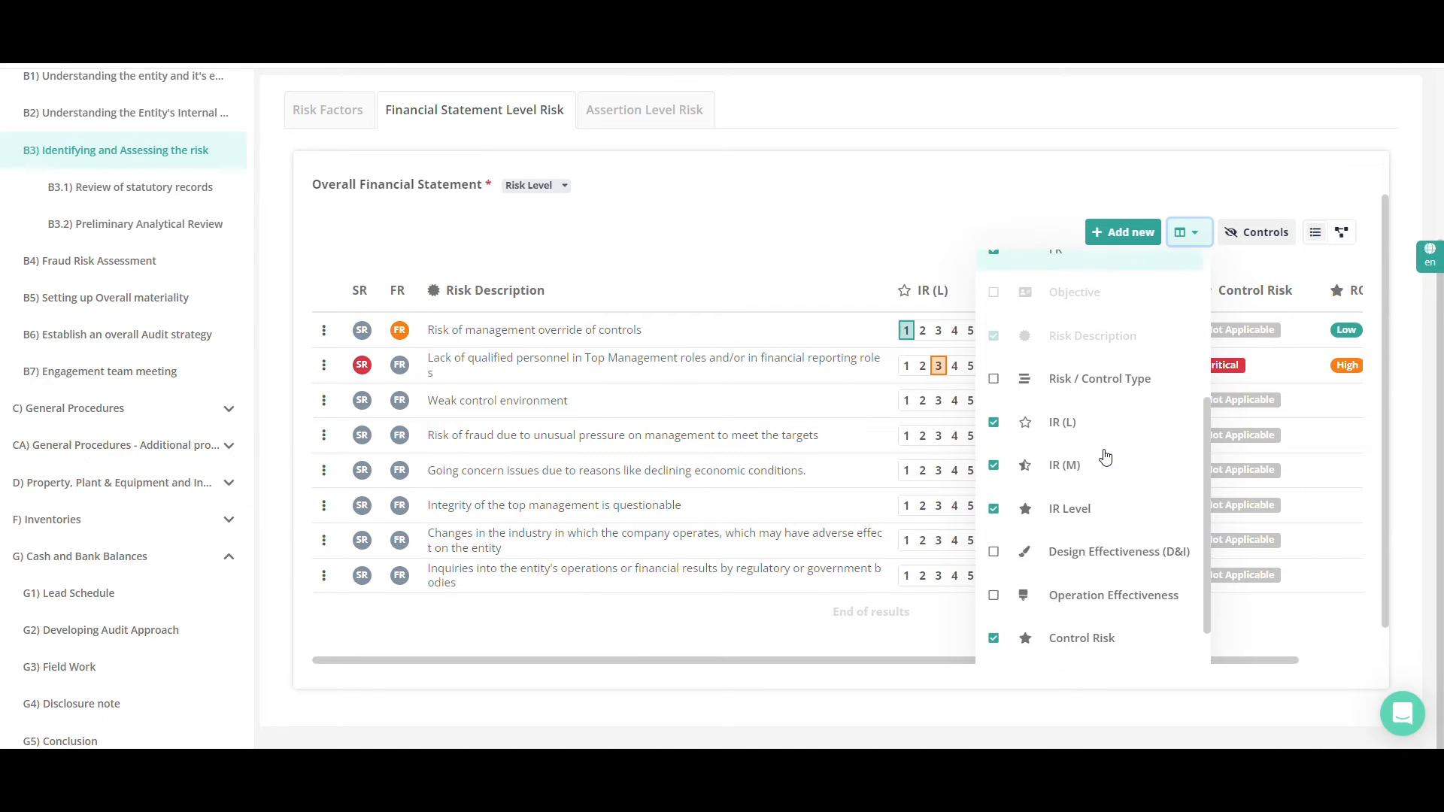
pyautogui.click(1105, 456)
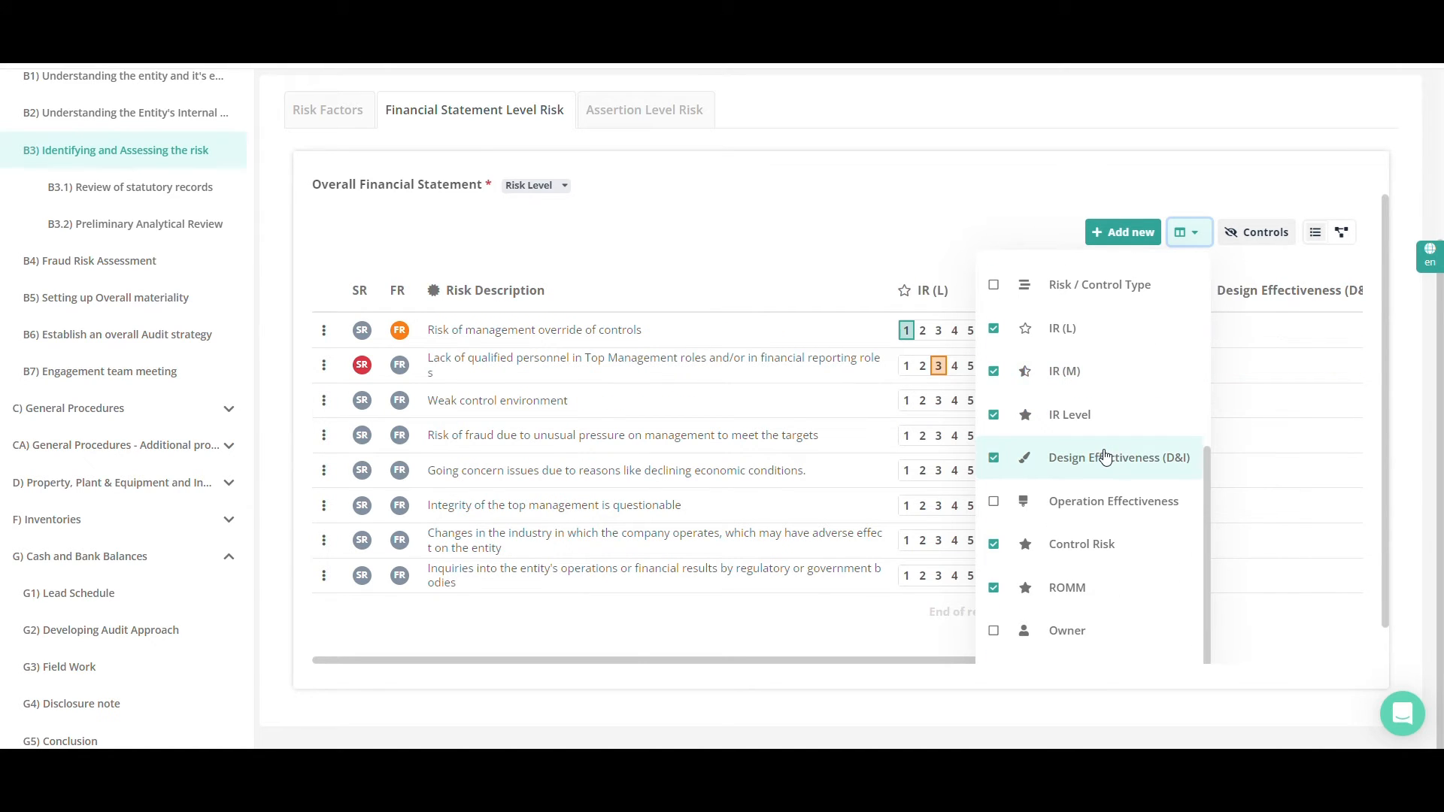
pyautogui.click(1098, 503)
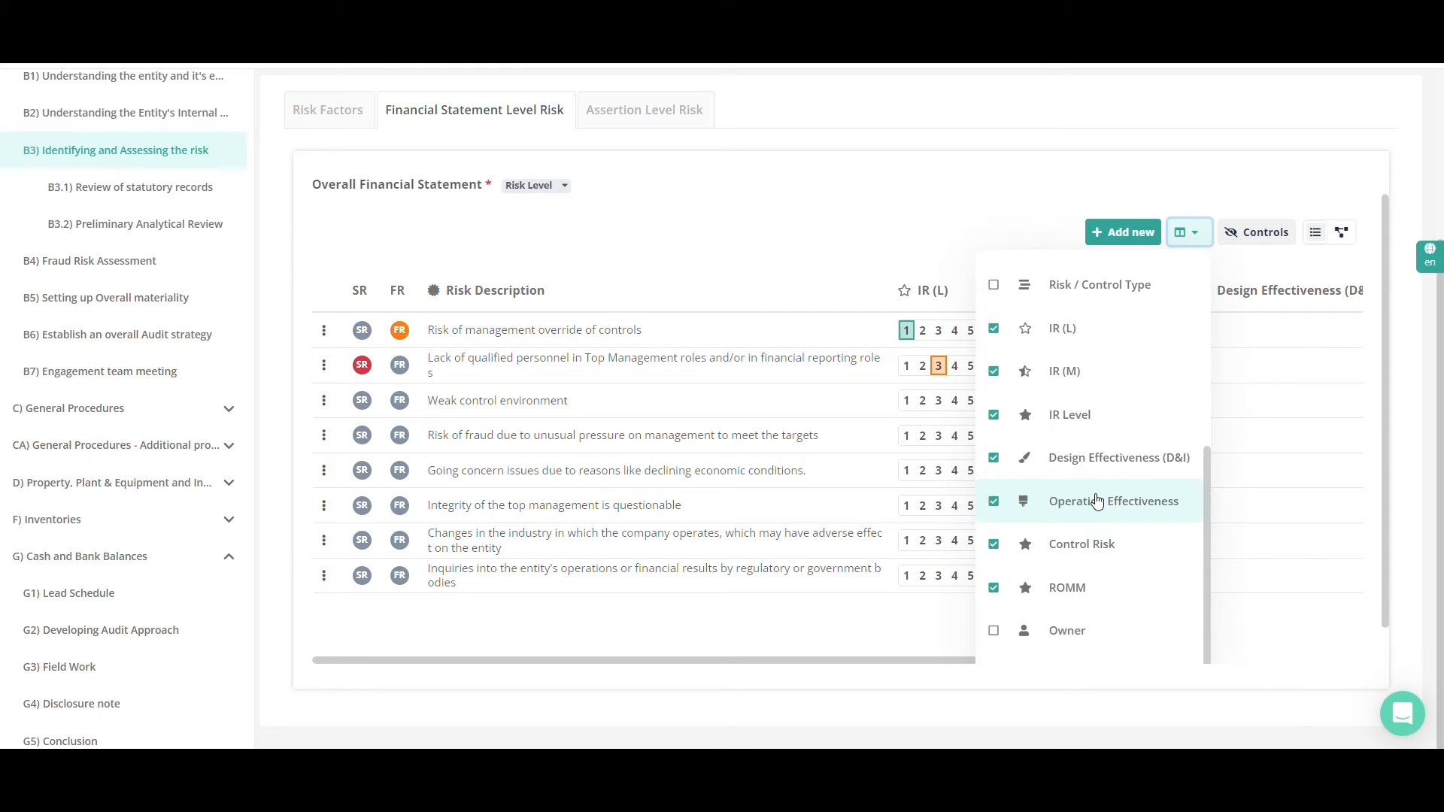
pyautogui.click(1099, 502)
pyautogui.click(1095, 457)
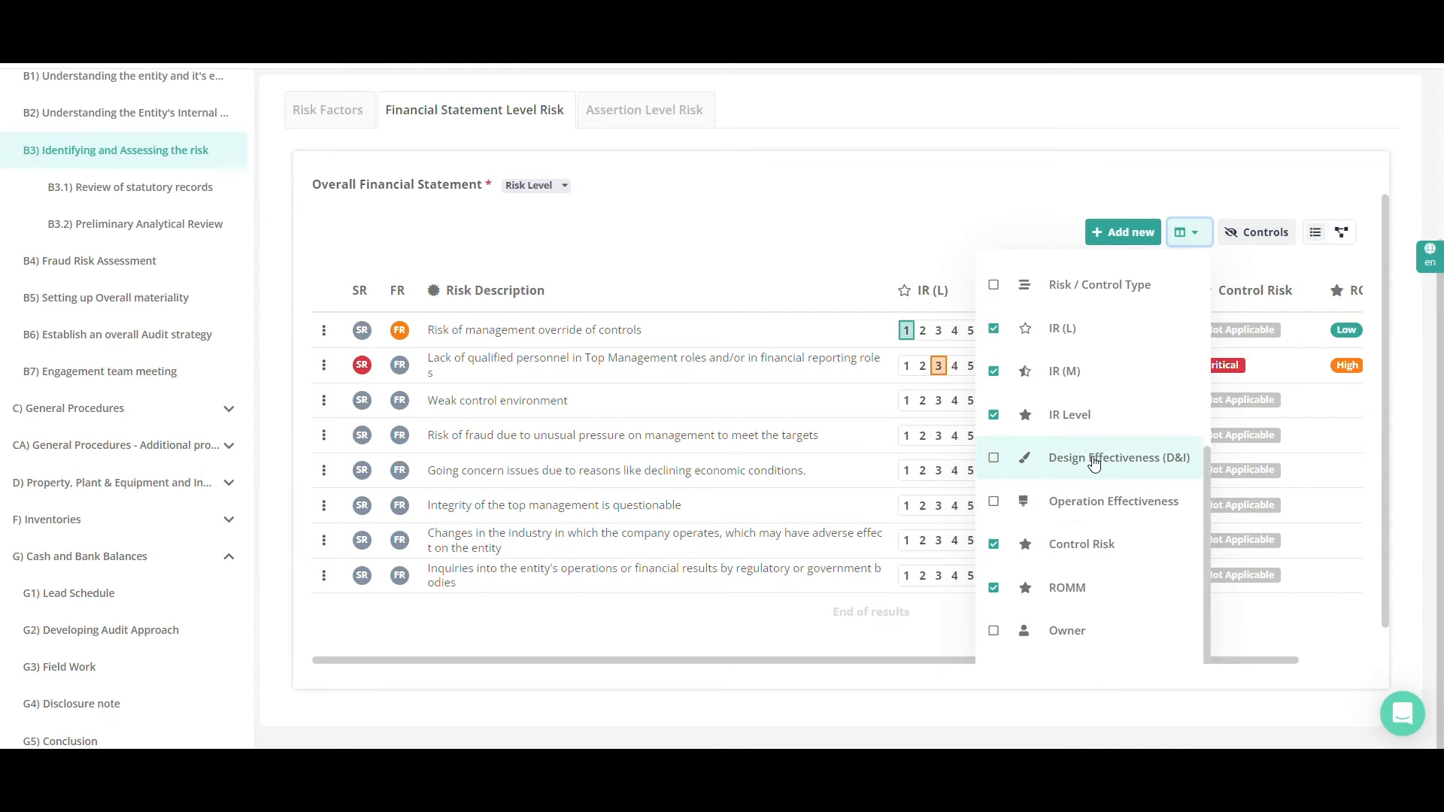
# Show the Comments column in the risk table and view the empty comment box of the management override risk
pyautogui.scroll(-1, 1090, 567)
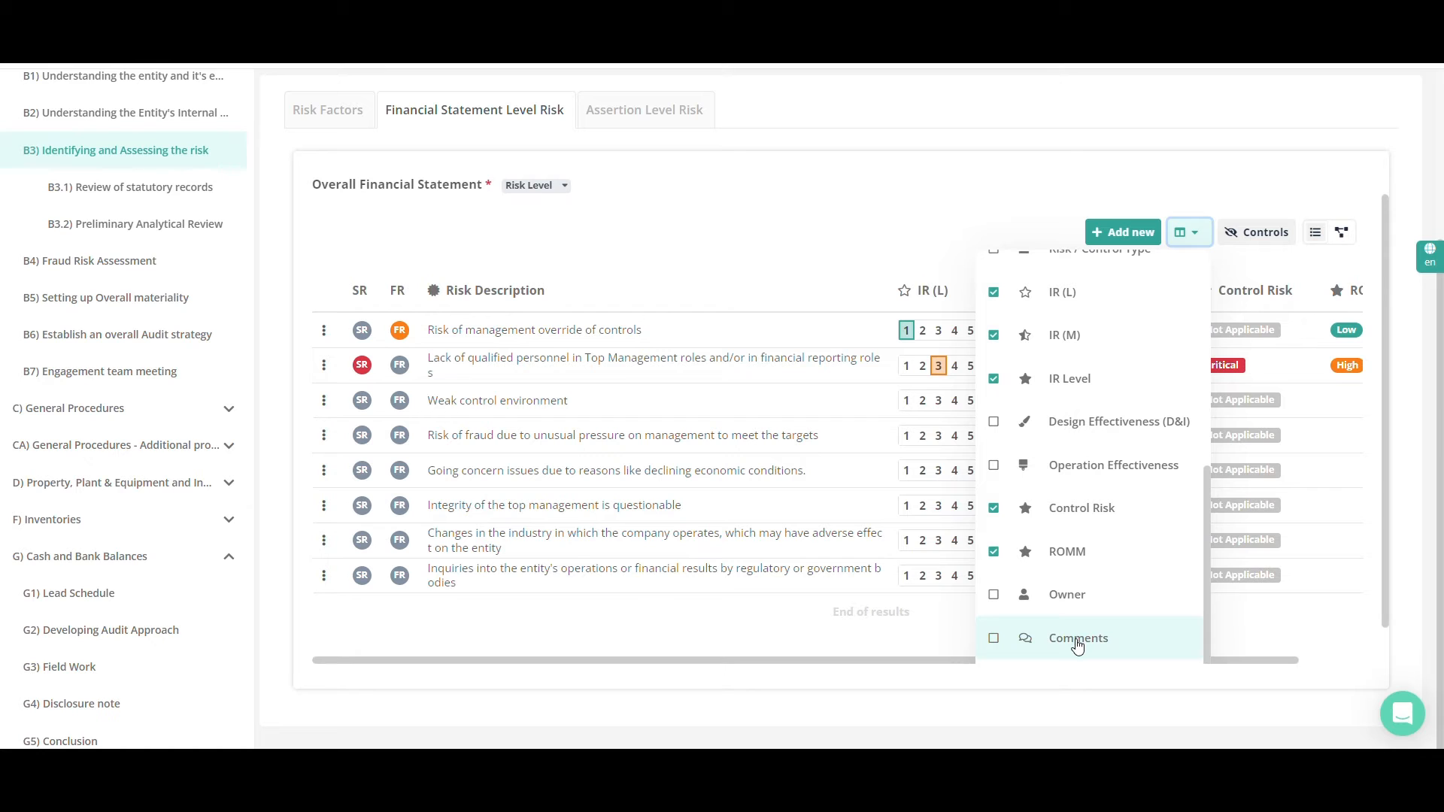
pyautogui.click(955, 666)
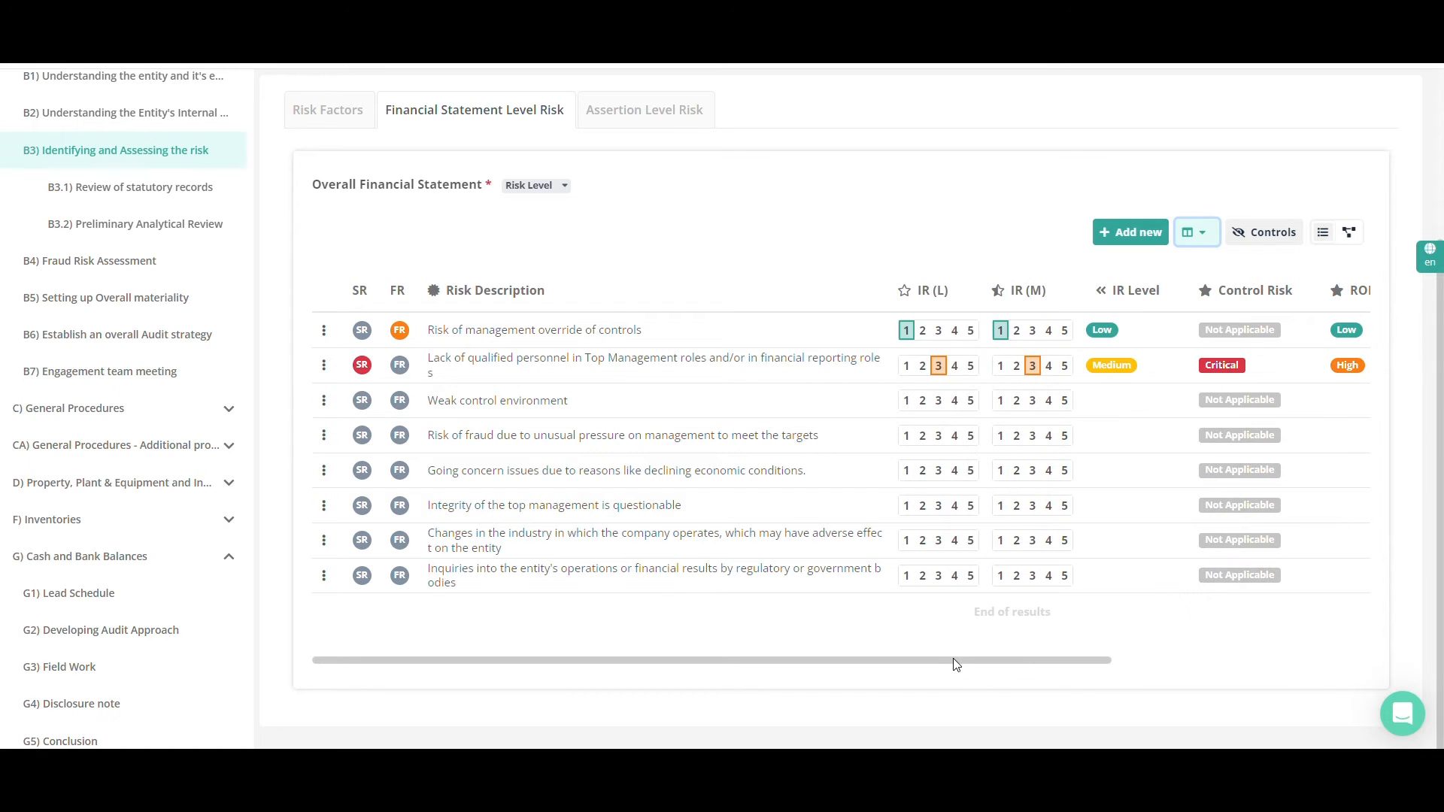
pyautogui.moveTo(956, 665); pyautogui.dragTo(1170, 661)
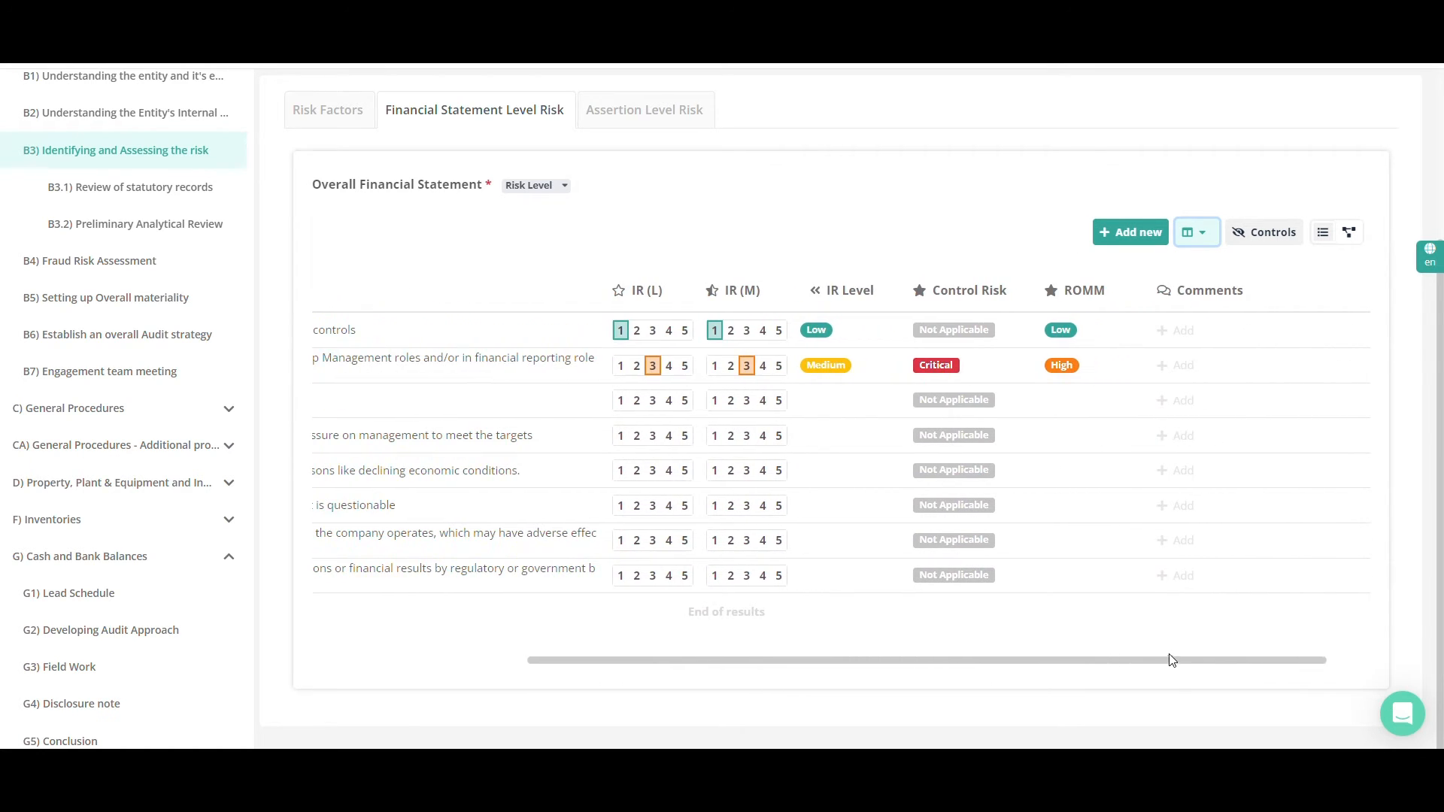
pyautogui.click(1175, 330)
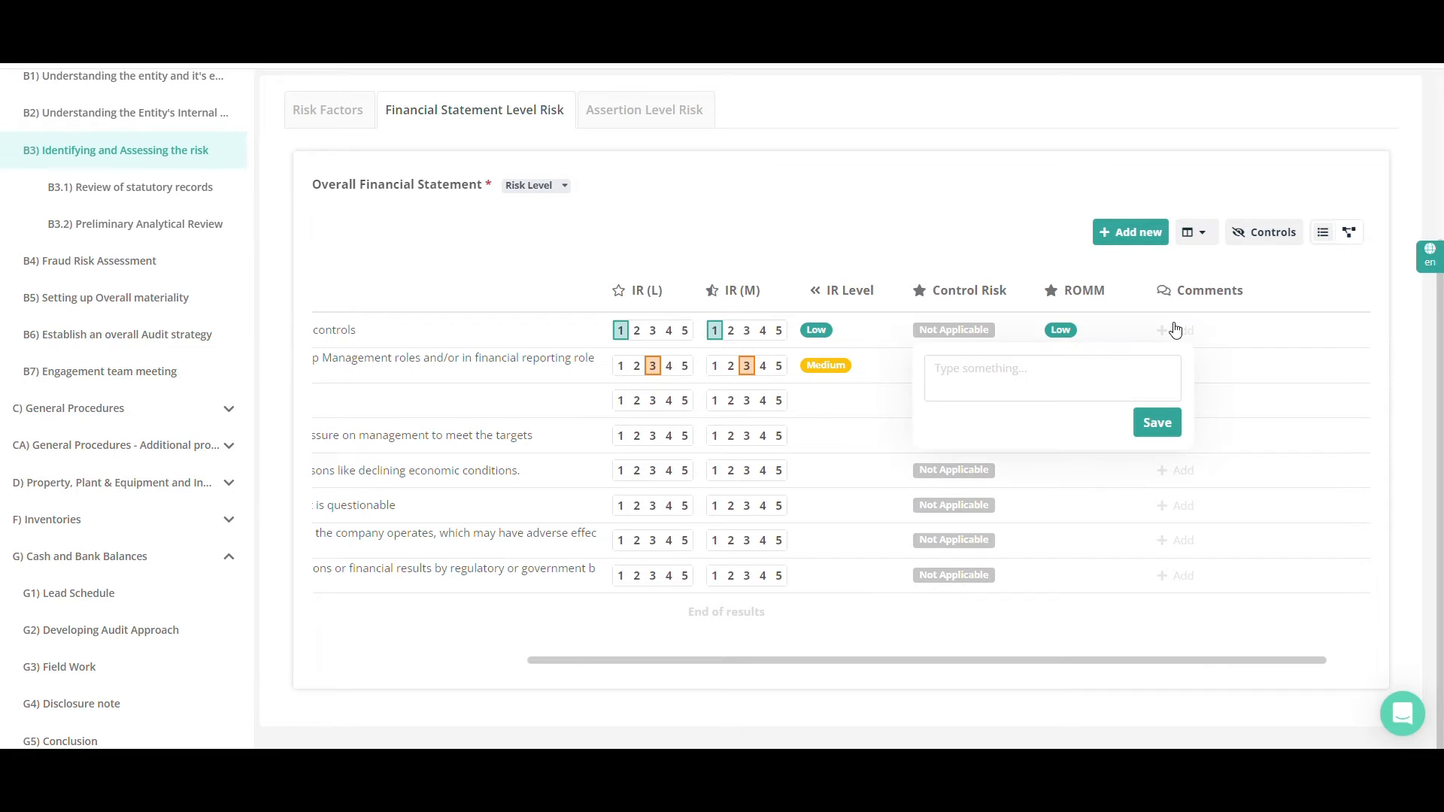
pyautogui.click(1175, 330)
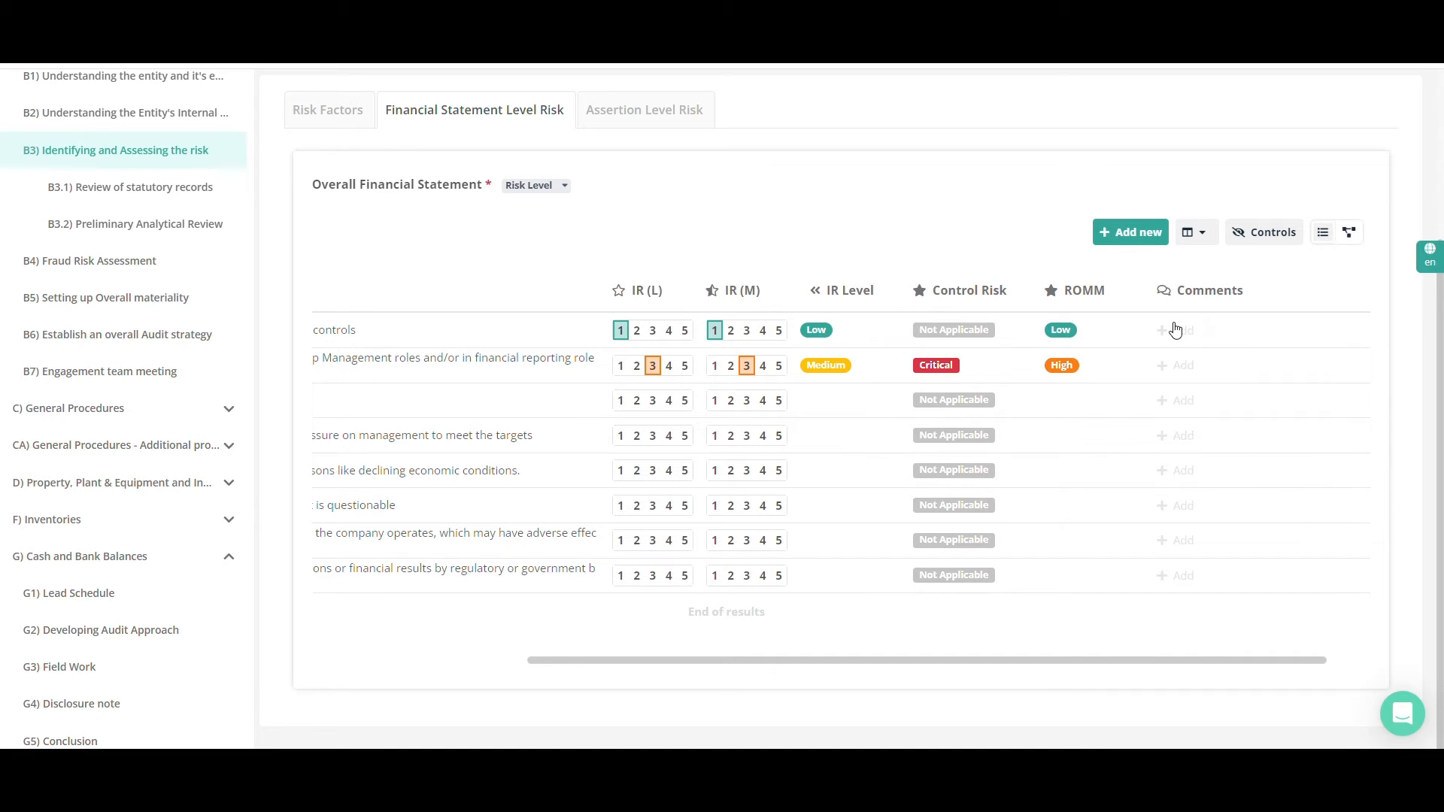
pyautogui.moveTo(1062, 663); pyautogui.dragTo(840, 679)
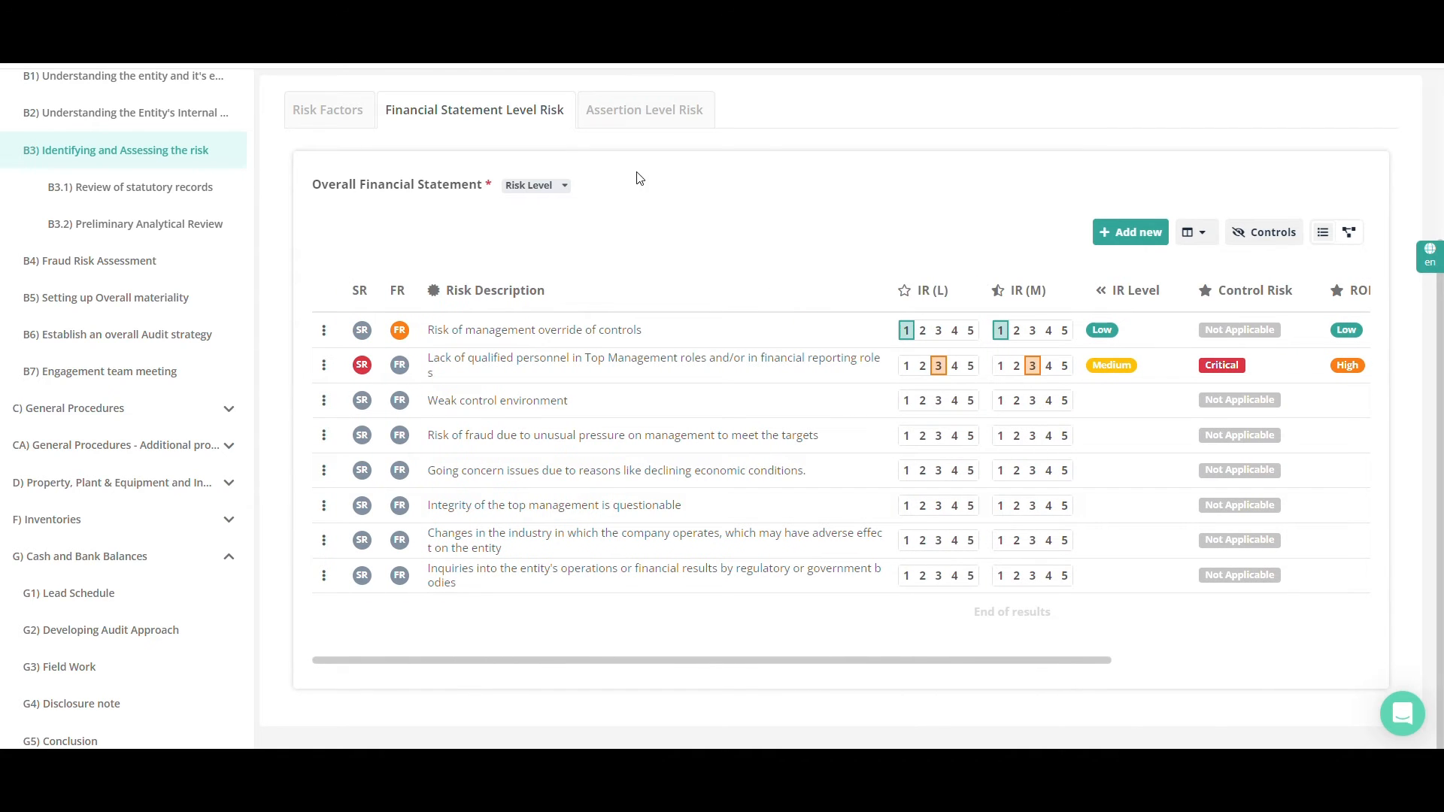
# View the risk level options for the Overall Financial Statement without choosing one
pyautogui.click(537, 186)
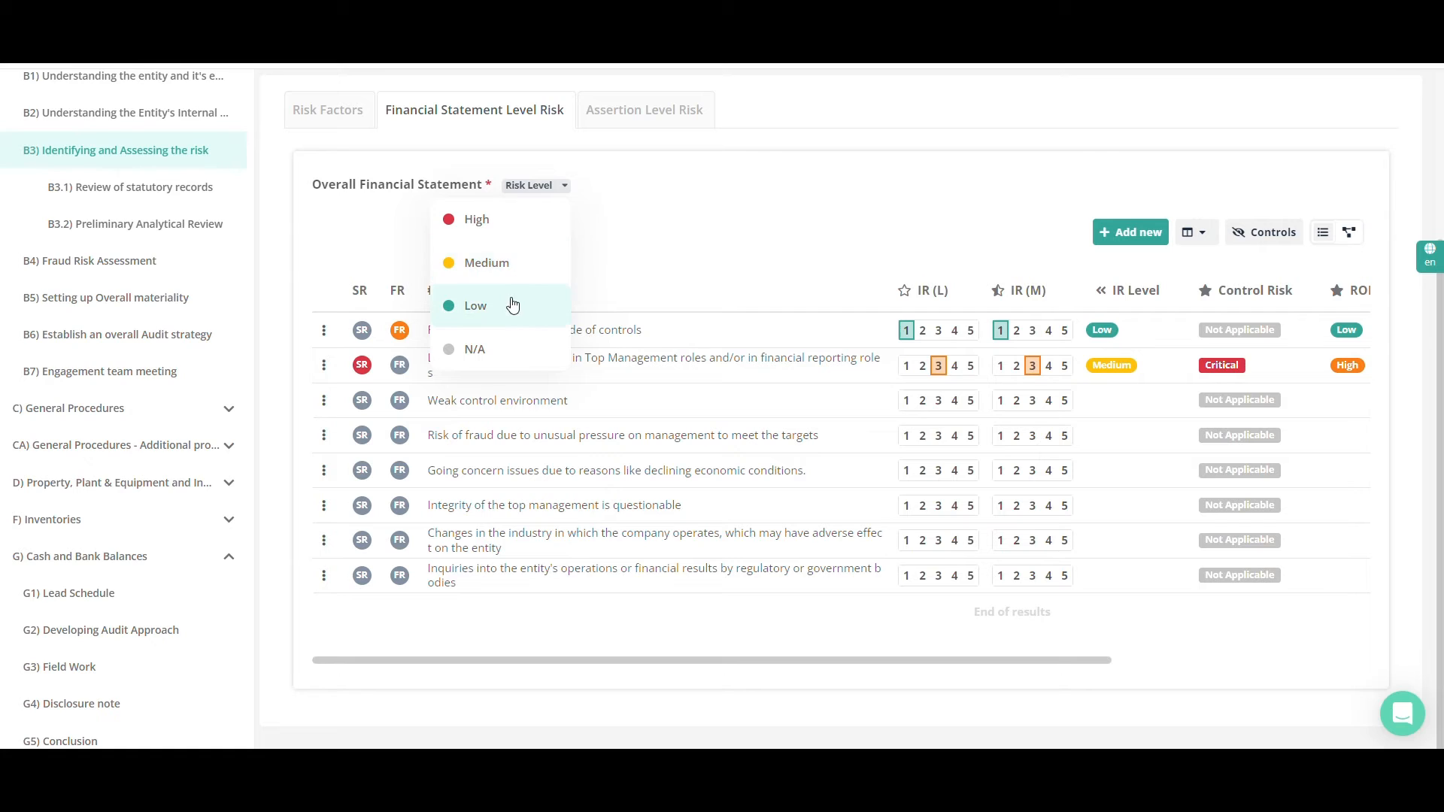
pyautogui.click(510, 322)
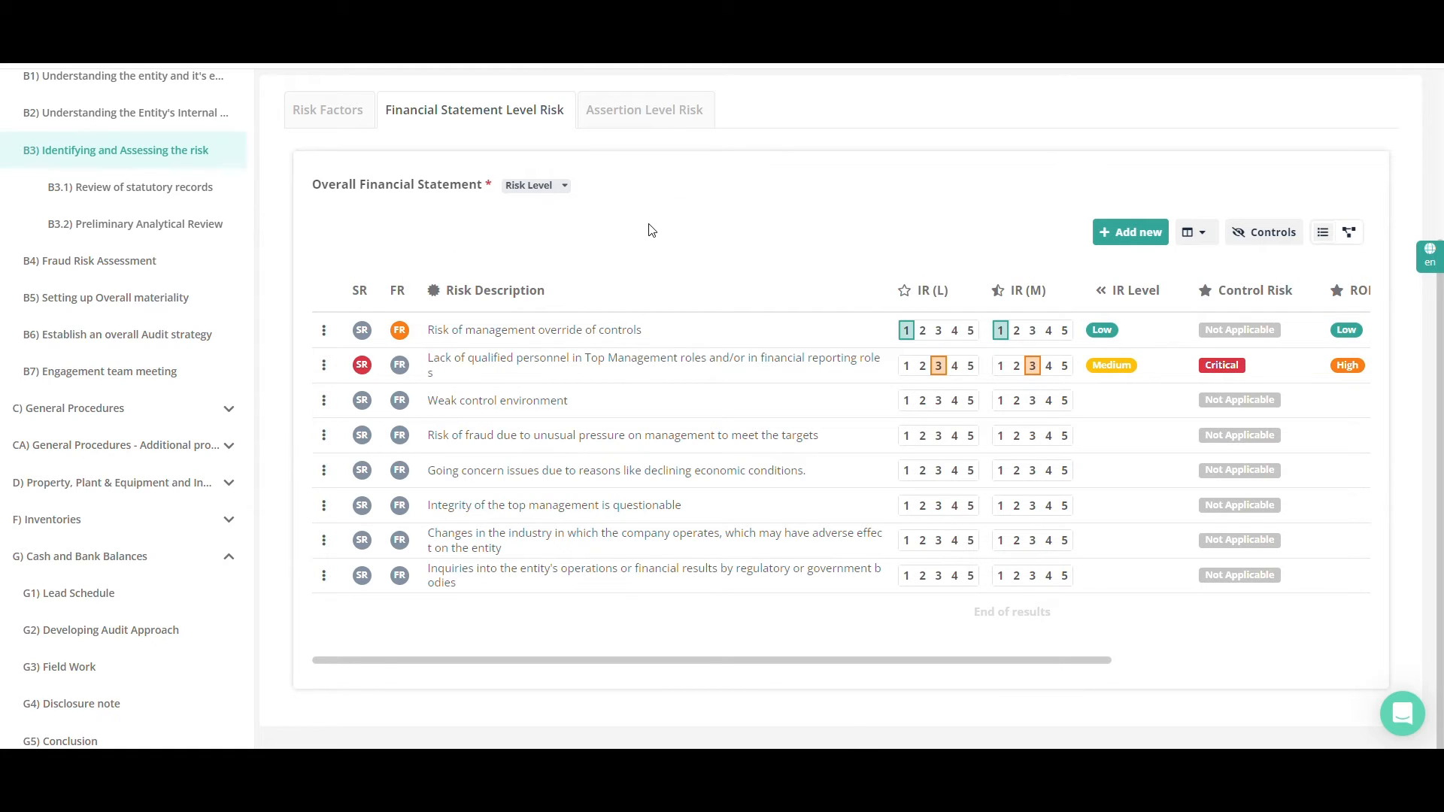
# Open Assertion Level Risk and look through the audit areas with their assertions and risk levels
pyautogui.click(654, 120)
pyautogui.scroll(-2, 638, 311)
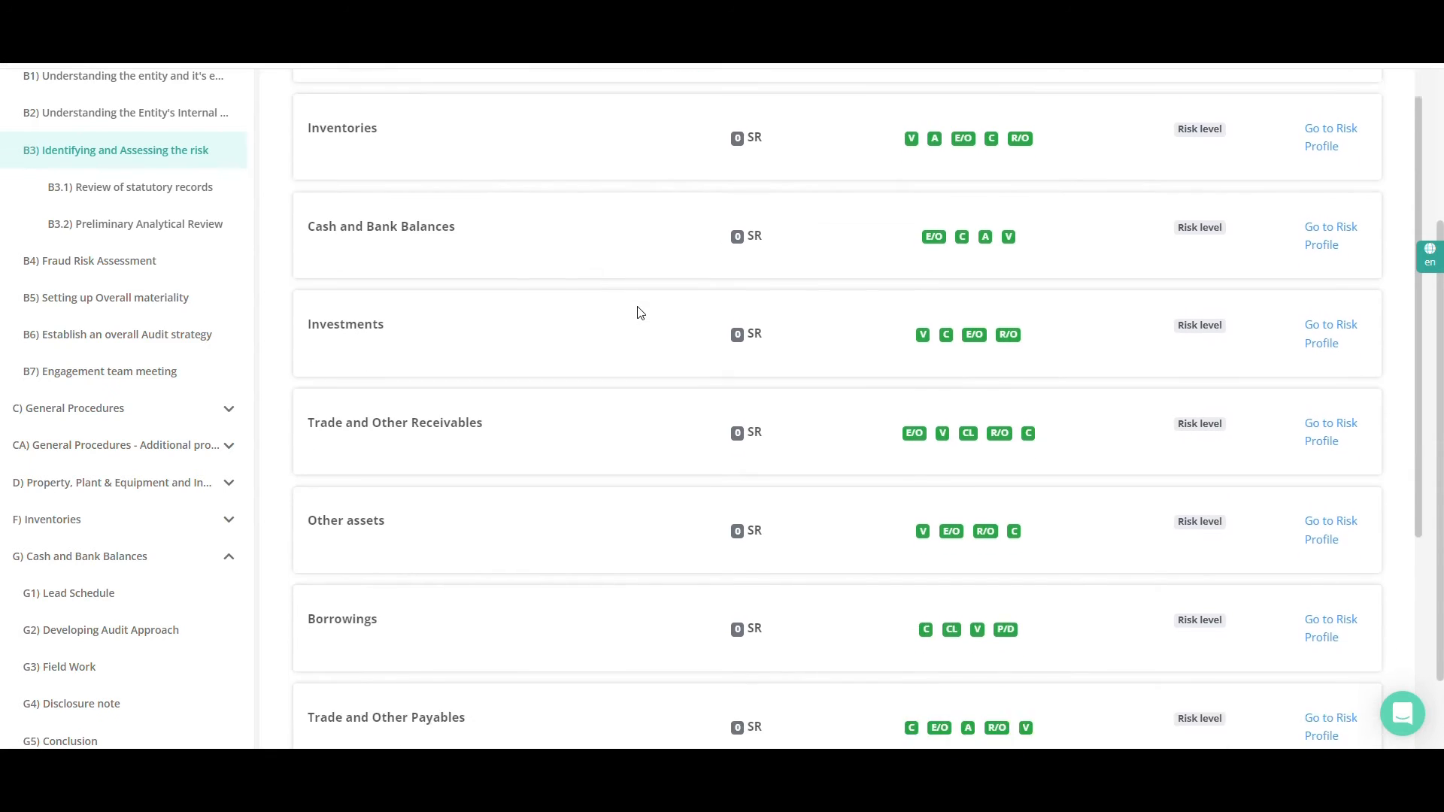
pyautogui.scroll(-4, 637, 310)
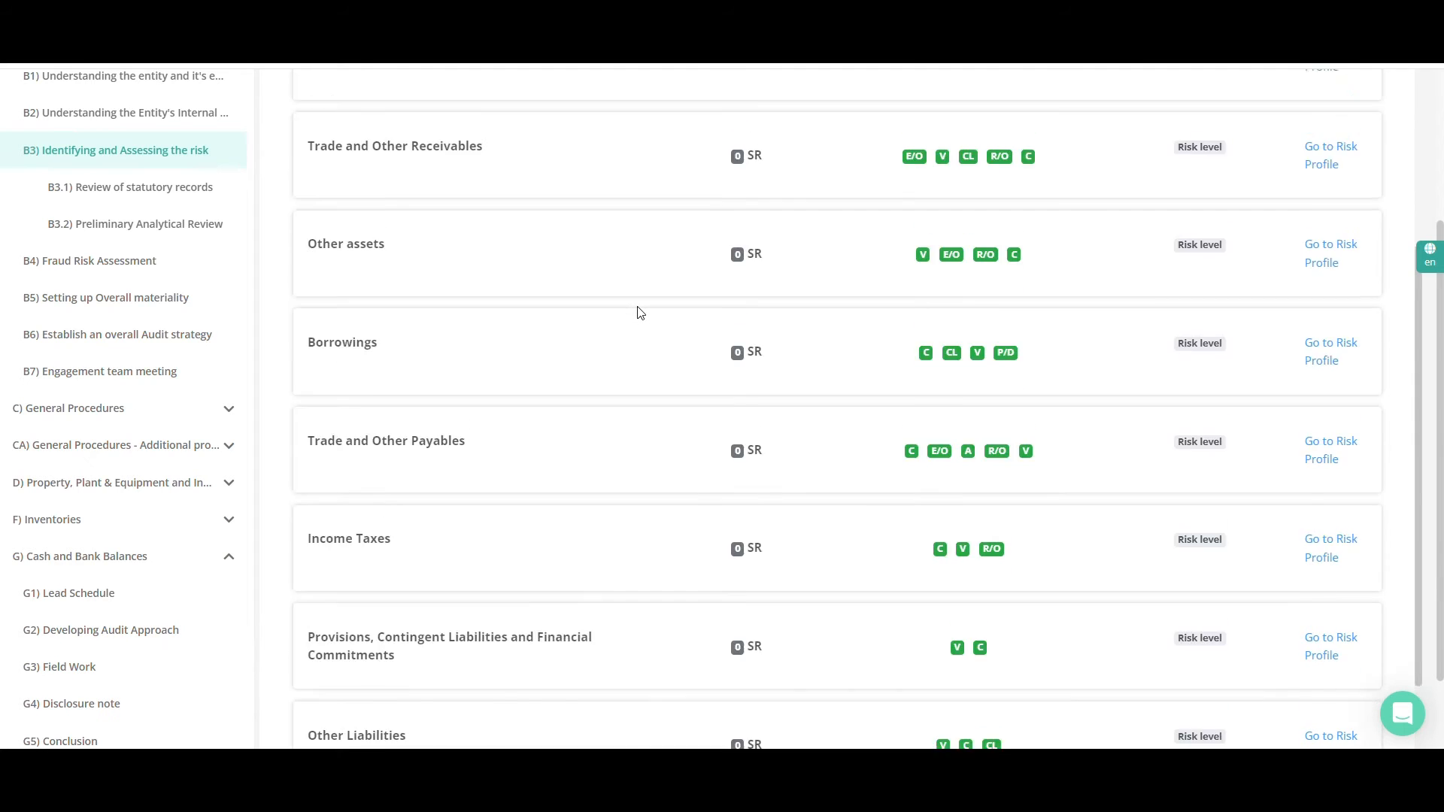
pyautogui.scroll(5, 639, 313)
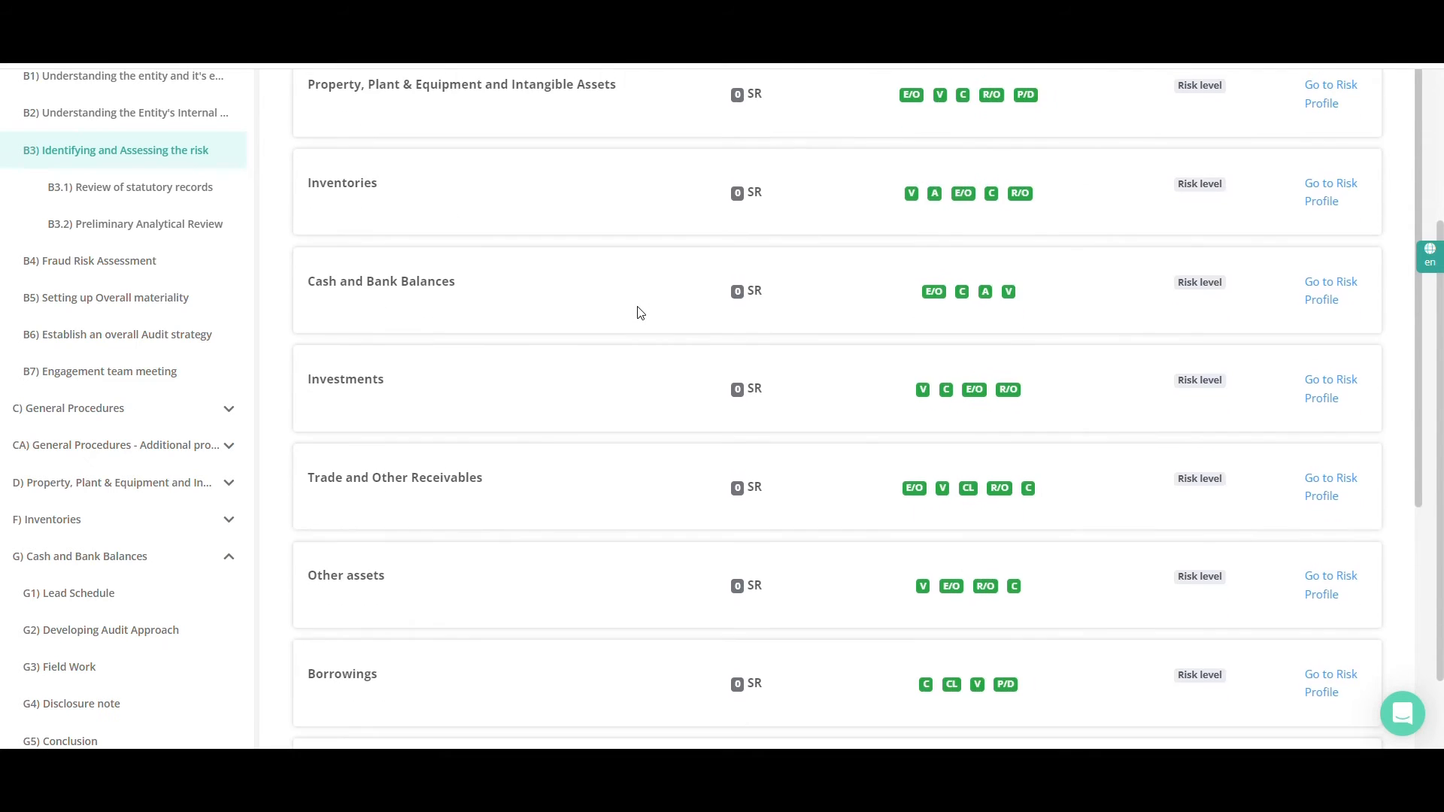
pyautogui.scroll(2, 640, 313)
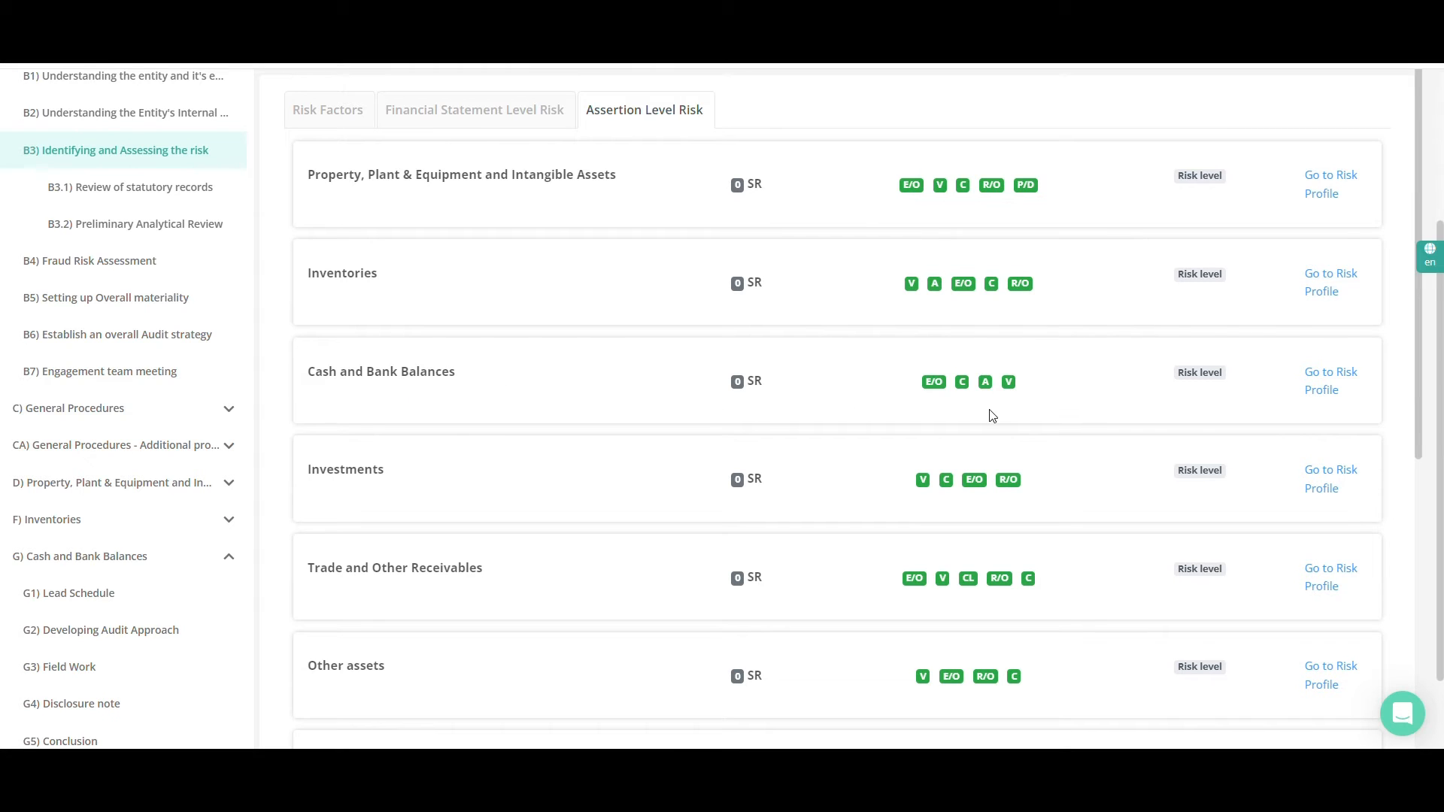
# Go to the risk profile of Cash and Bank Balances and find its section in the audit program contents
pyautogui.click(1325, 392)
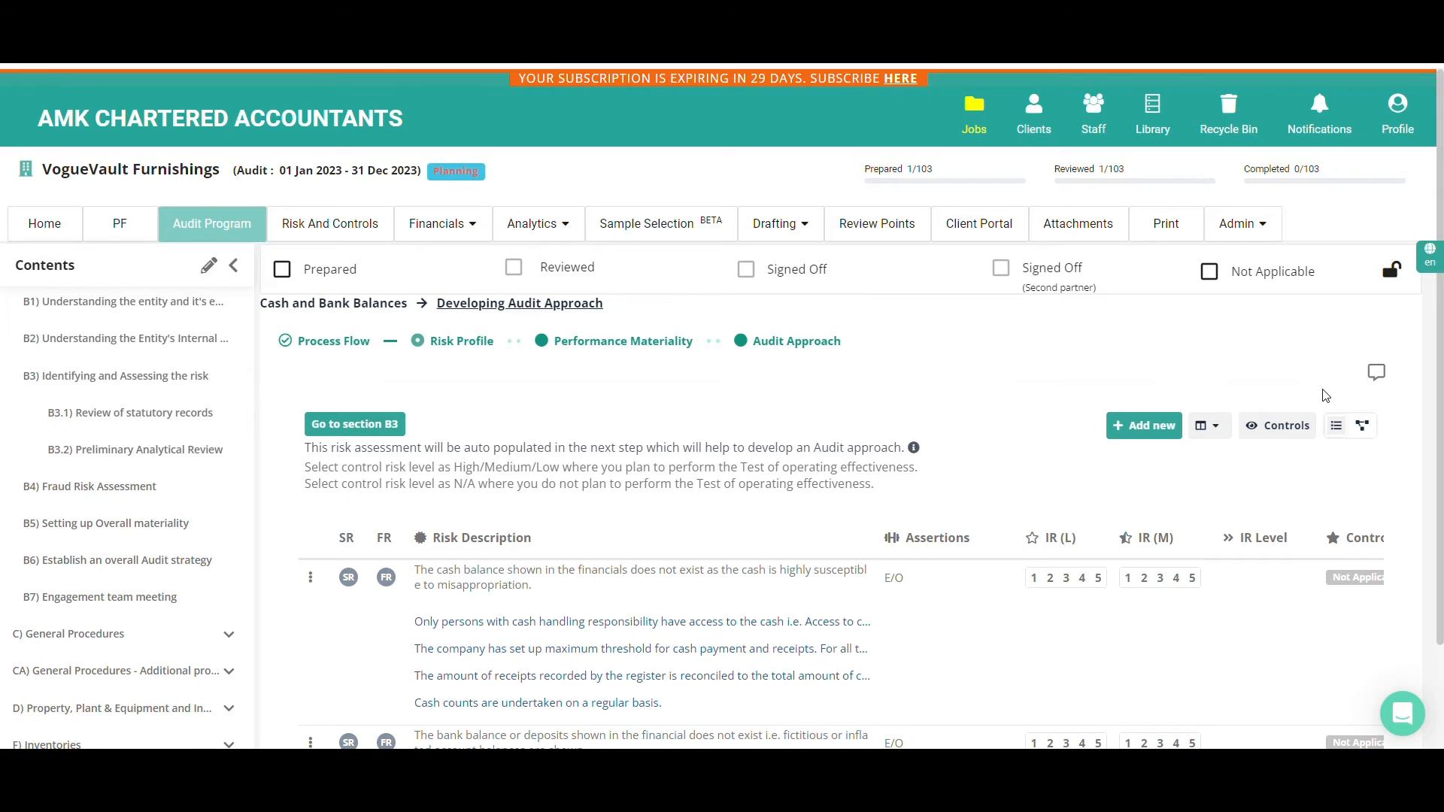
pyautogui.scroll(-4, 184, 575)
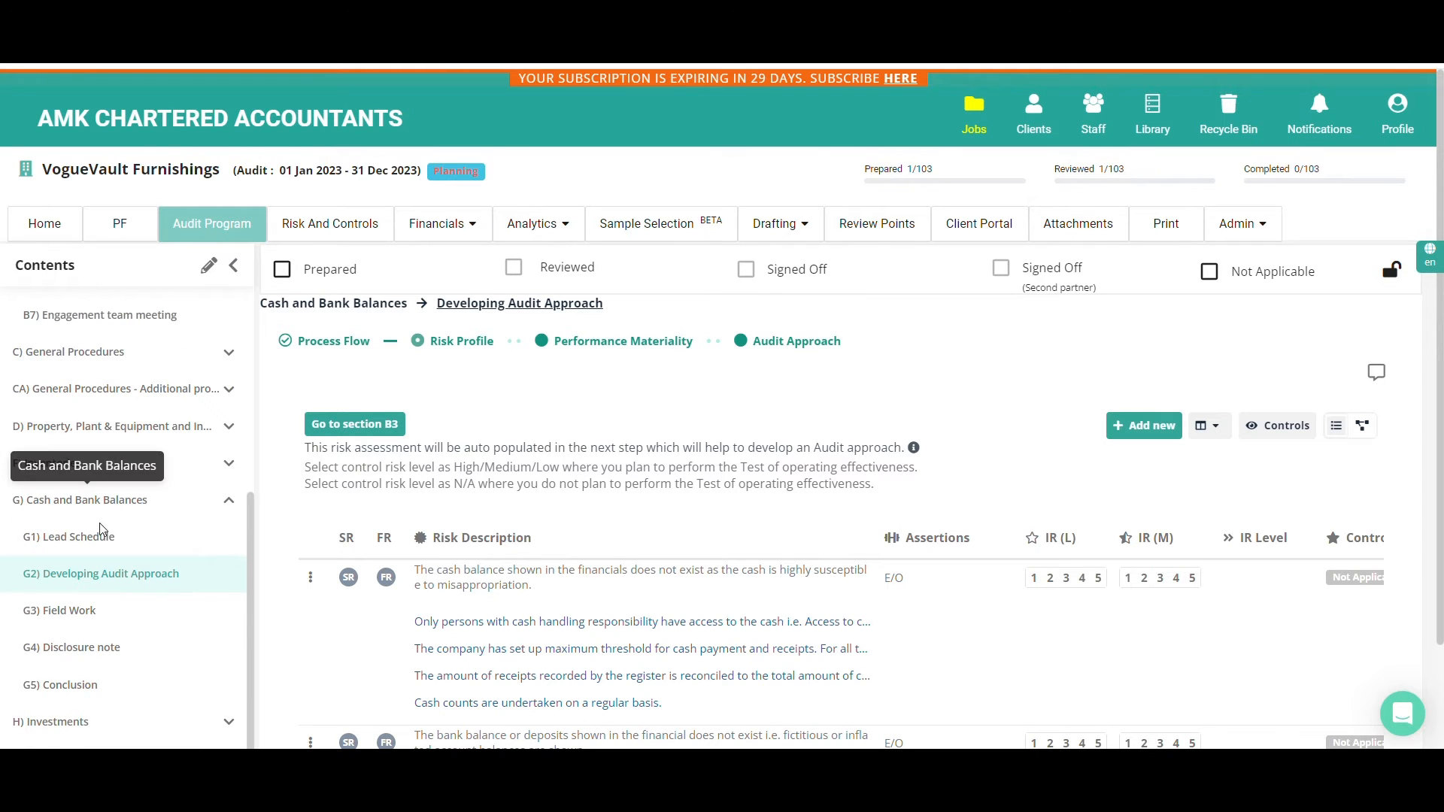
# Look through the Cash and Bank Balances risks with their controls and view the assertion options for the cash balance existence risk, keeping Existence/Occurrence
pyautogui.scroll(-5, 336, 553)
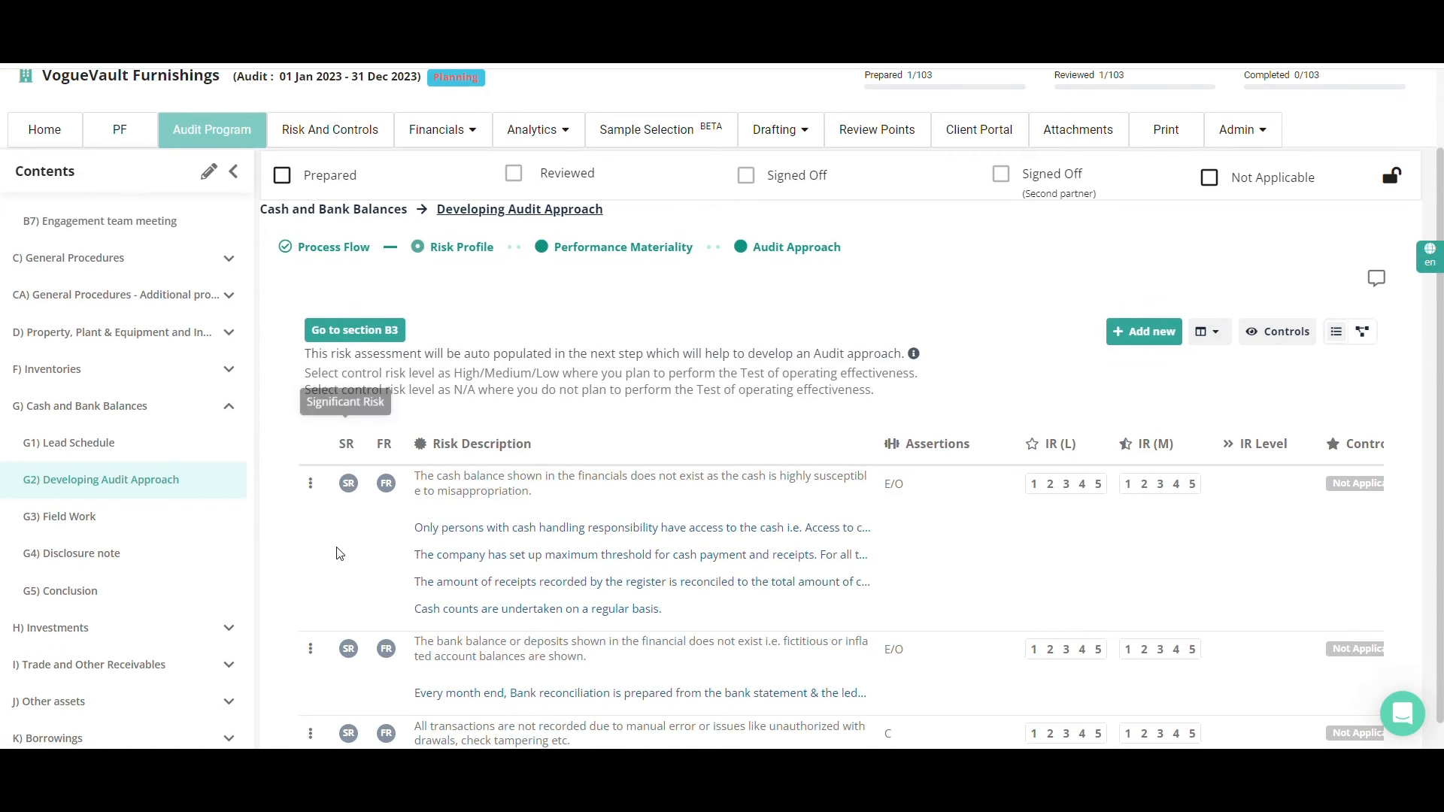
pyautogui.scroll(-2, 336, 547)
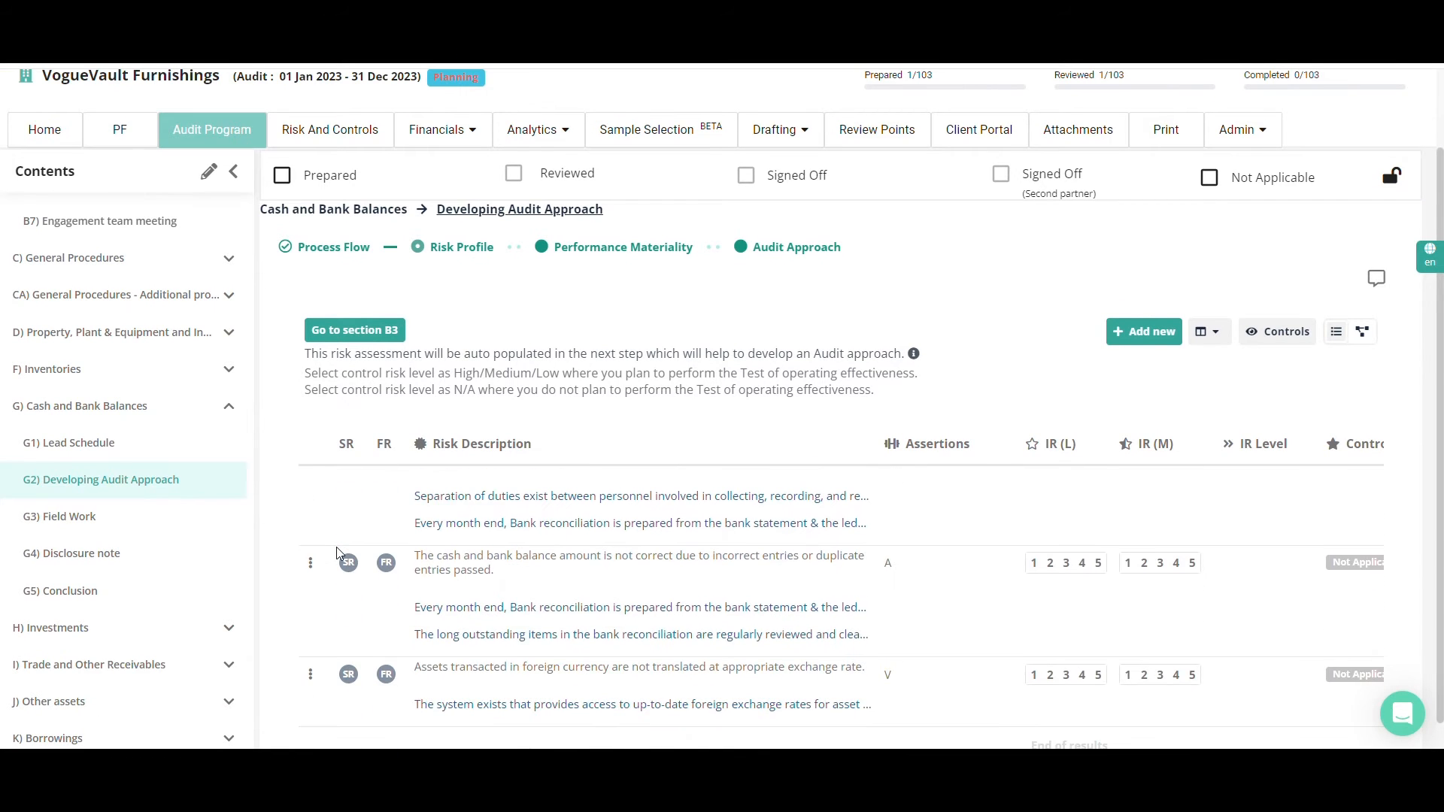
pyautogui.scroll(4, 336, 547)
pyautogui.scroll(1, 337, 553)
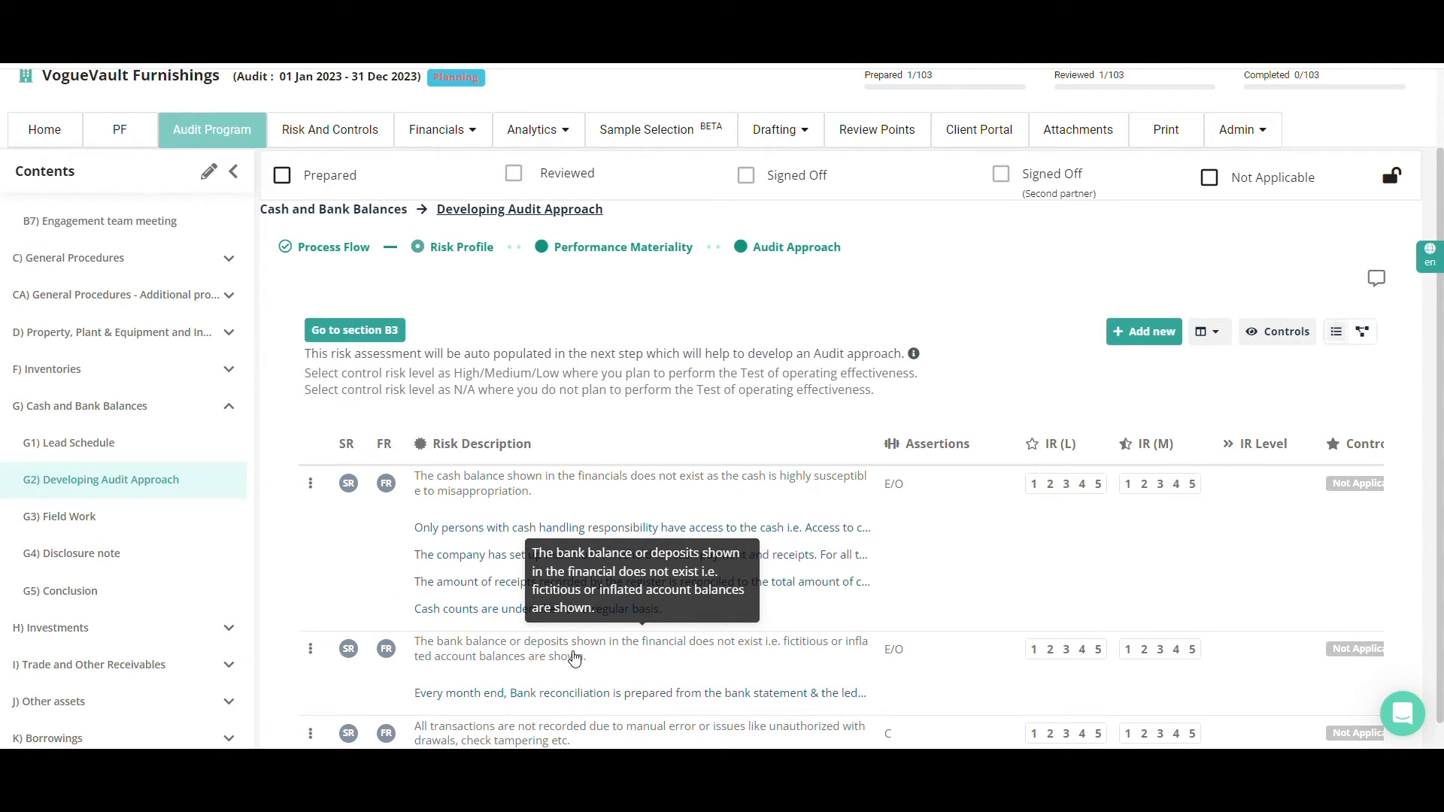
pyautogui.click(893, 495)
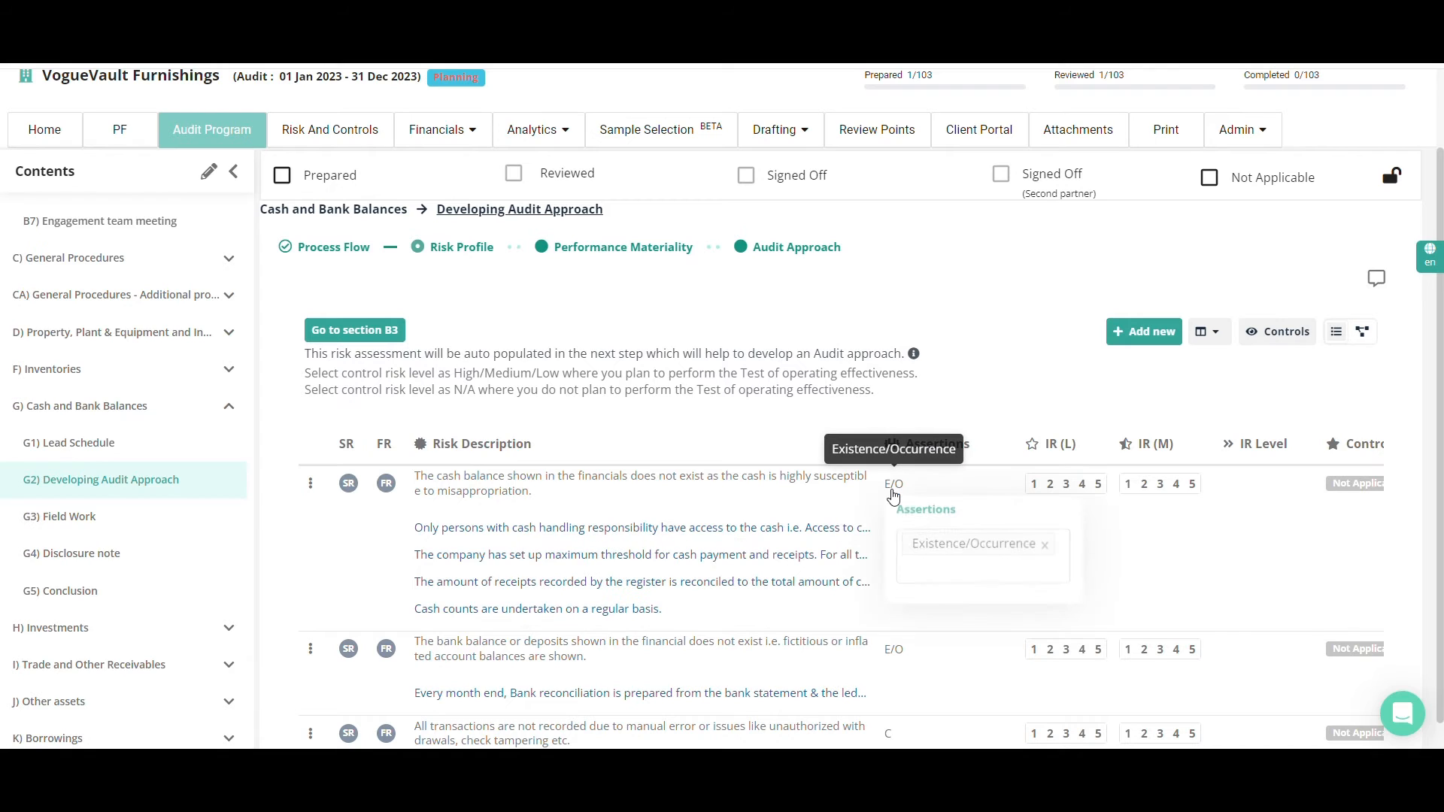
pyautogui.click(912, 573)
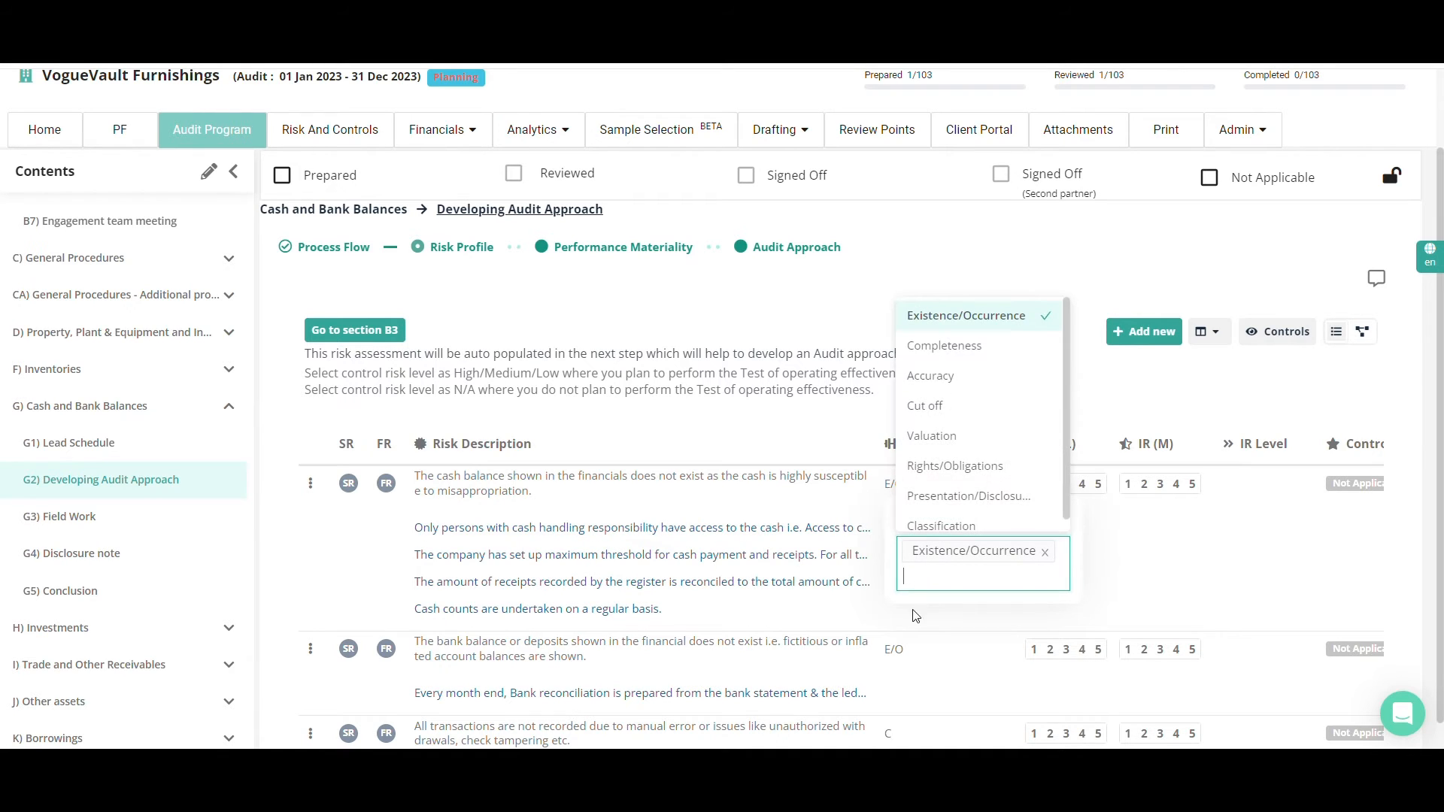
pyautogui.click(862, 342)
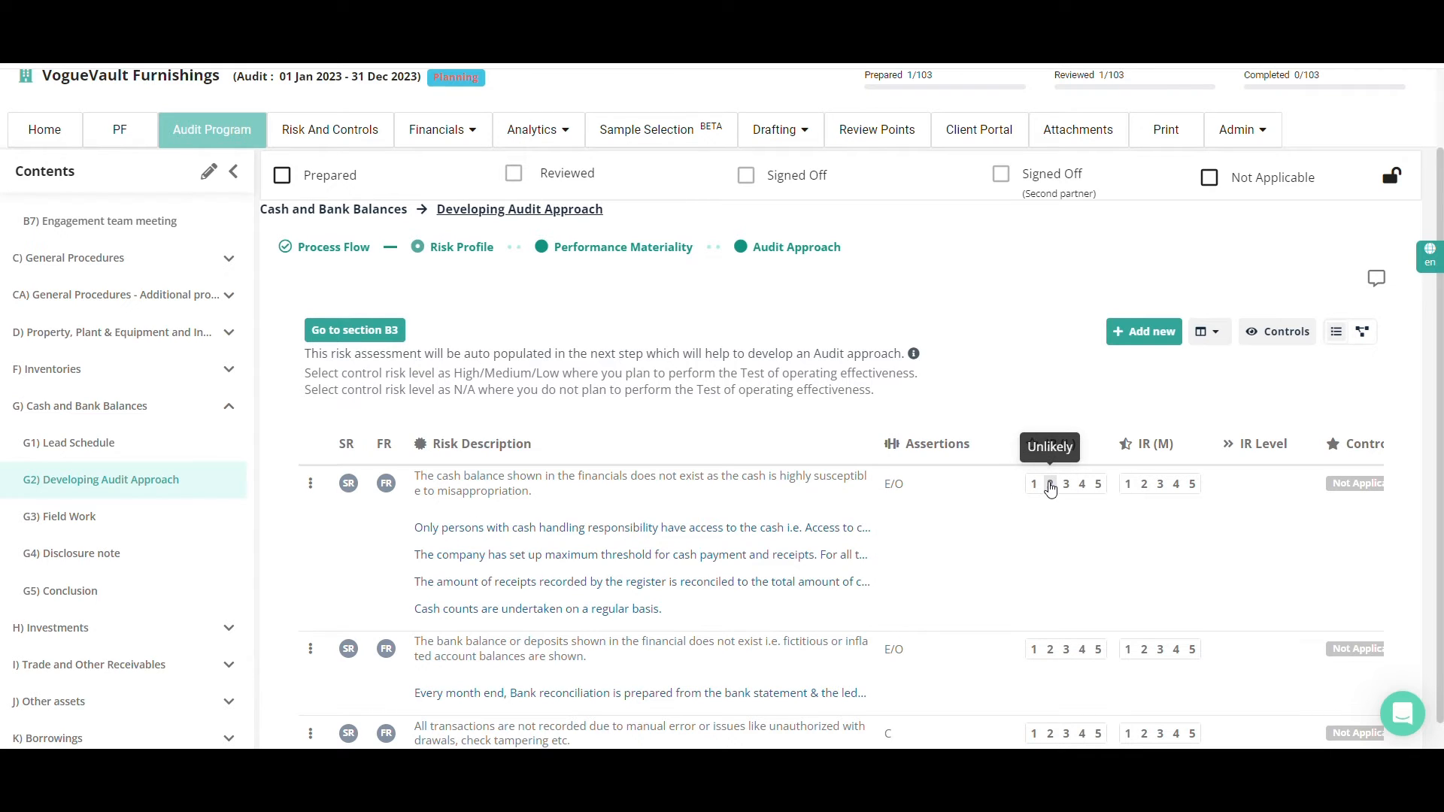
# Rate the cash balance existence risk 2 for IR (L) and IR (M), and the bank balance existence risk 1 for both
pyautogui.click(1149, 487)
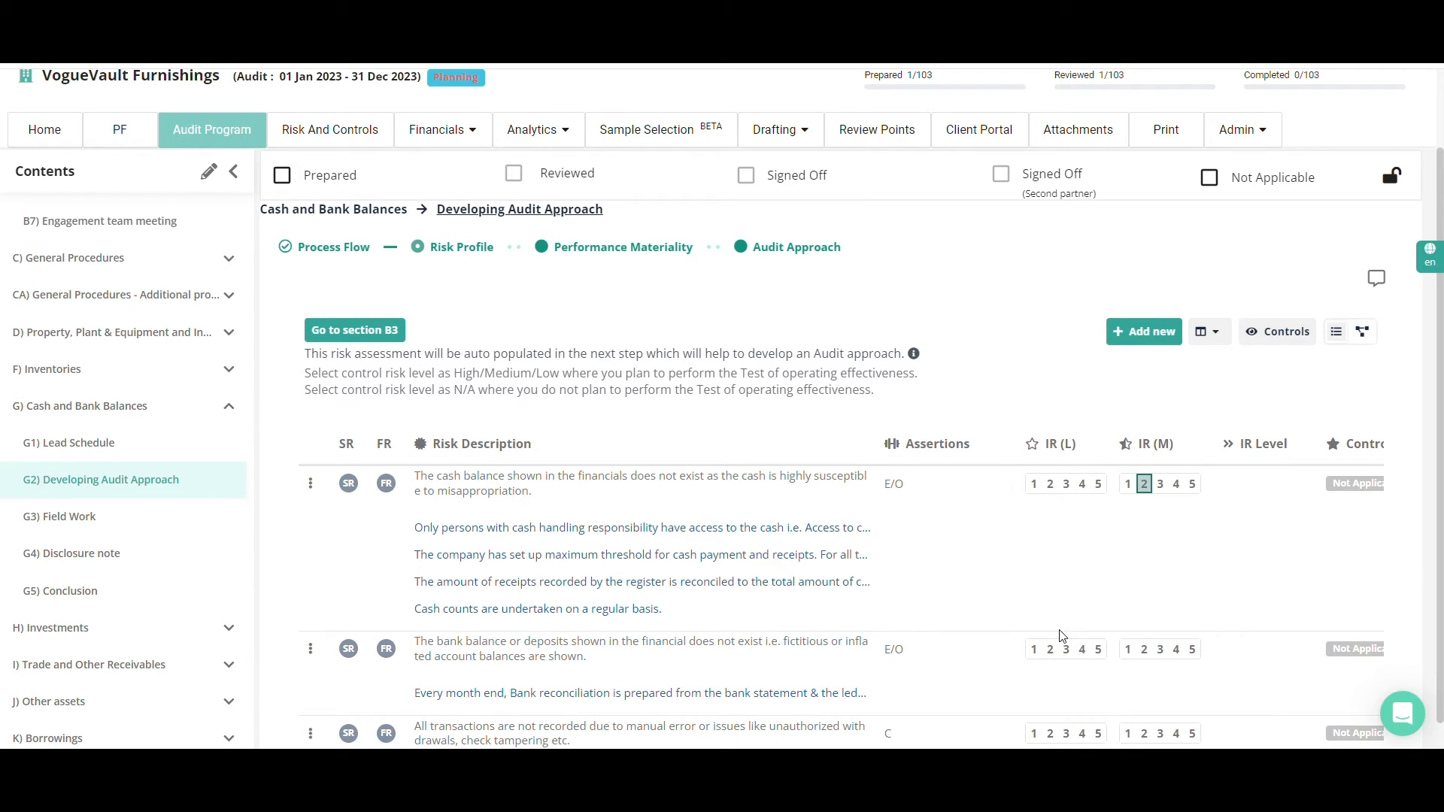
pyautogui.click(1036, 651)
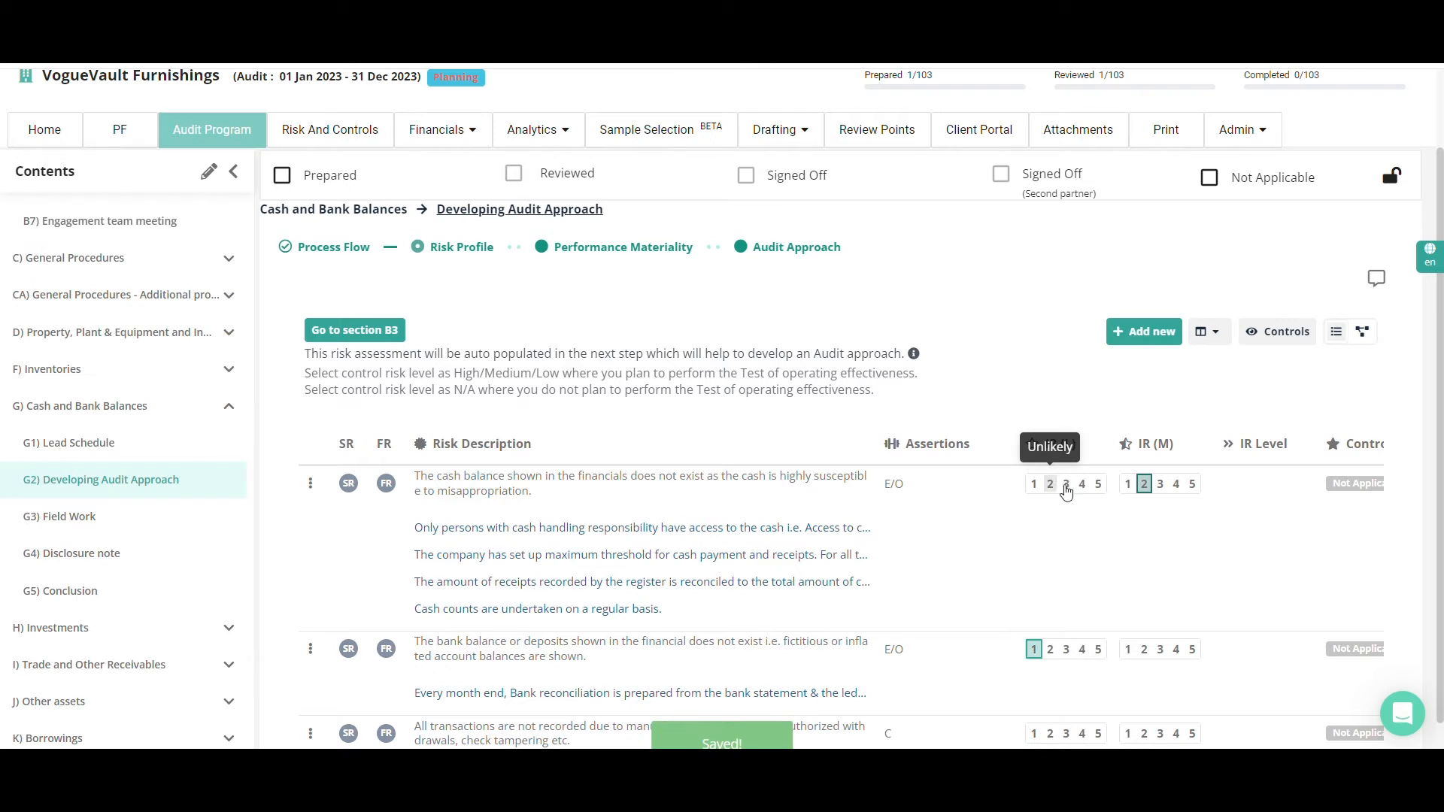
pyautogui.click(1051, 485)
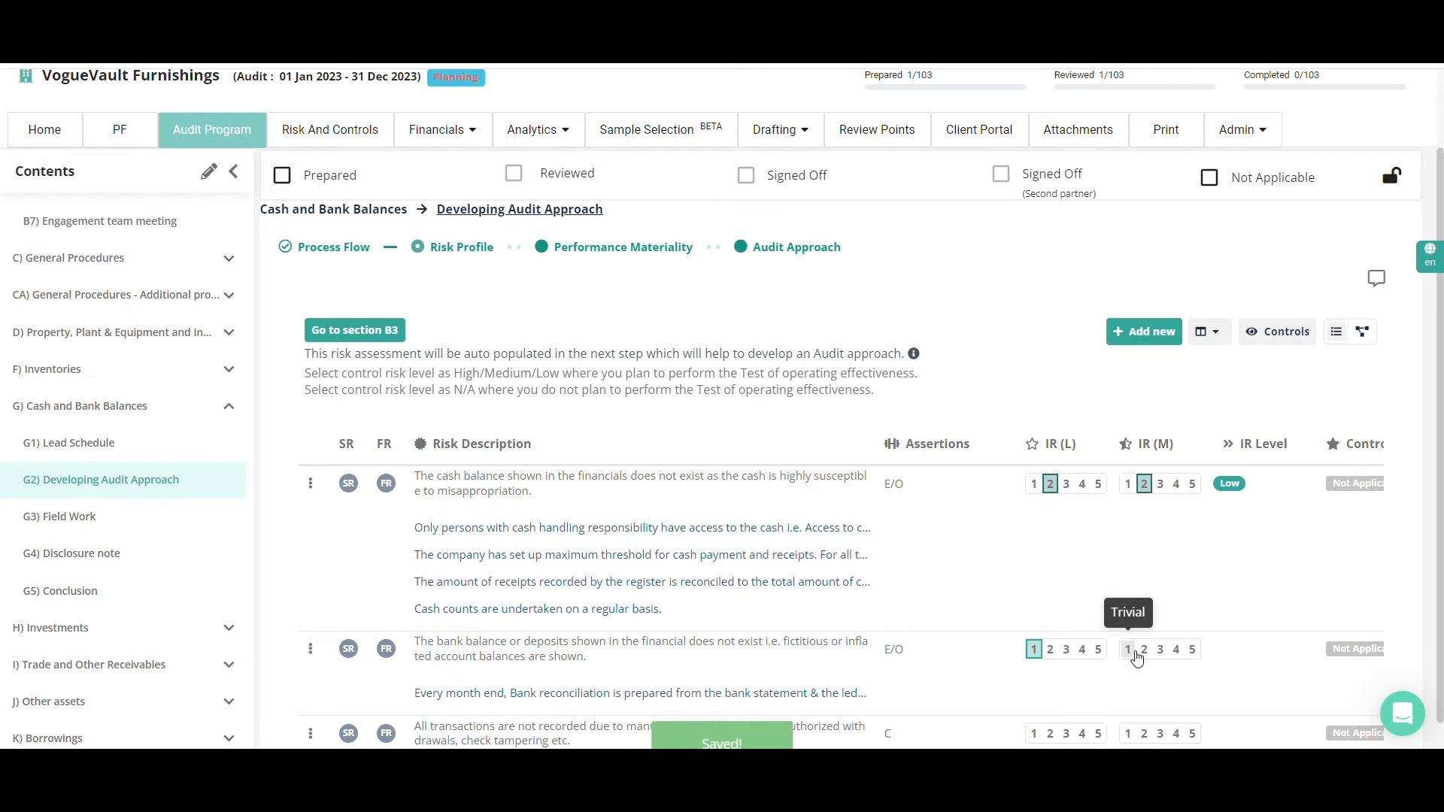
pyautogui.click(1128, 652)
# Rate the risk that not all transactions are recorded 5 for IR (L) and 3 for IR (M)
pyautogui.scroll(-1, 1129, 655)
pyautogui.click(1097, 640)
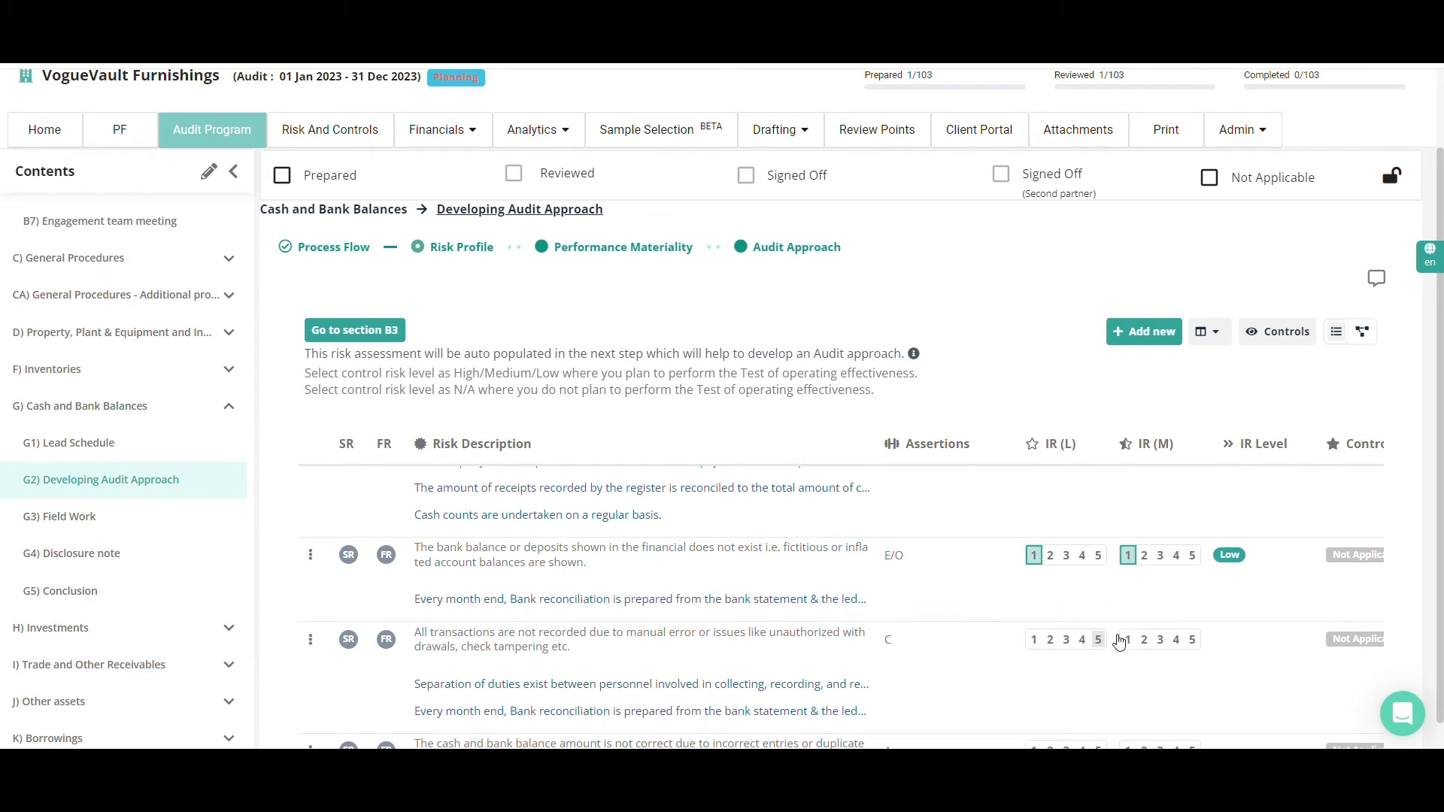
pyautogui.click(1167, 644)
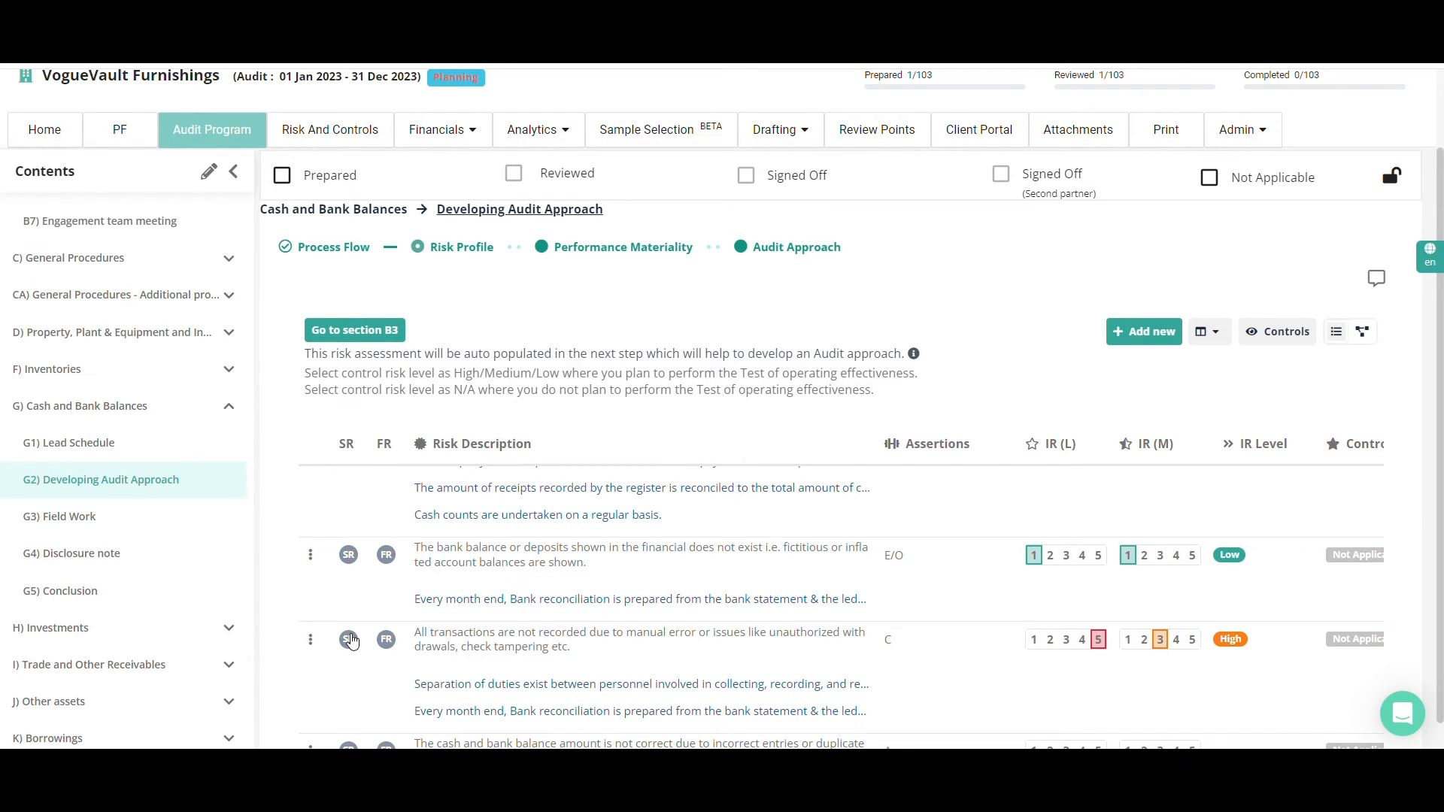
# Flag the unrecorded transactions risk as a significant risk (SR) and the bank balance existence risk as a fraud risk (FR)
pyautogui.click(350, 641)
pyautogui.click(384, 555)
# Examine the IR Level, Control Risk and ROMM columns and view the control risk options of the cash balance risk without choosing one
pyautogui.scroll(-1, 805, 655)
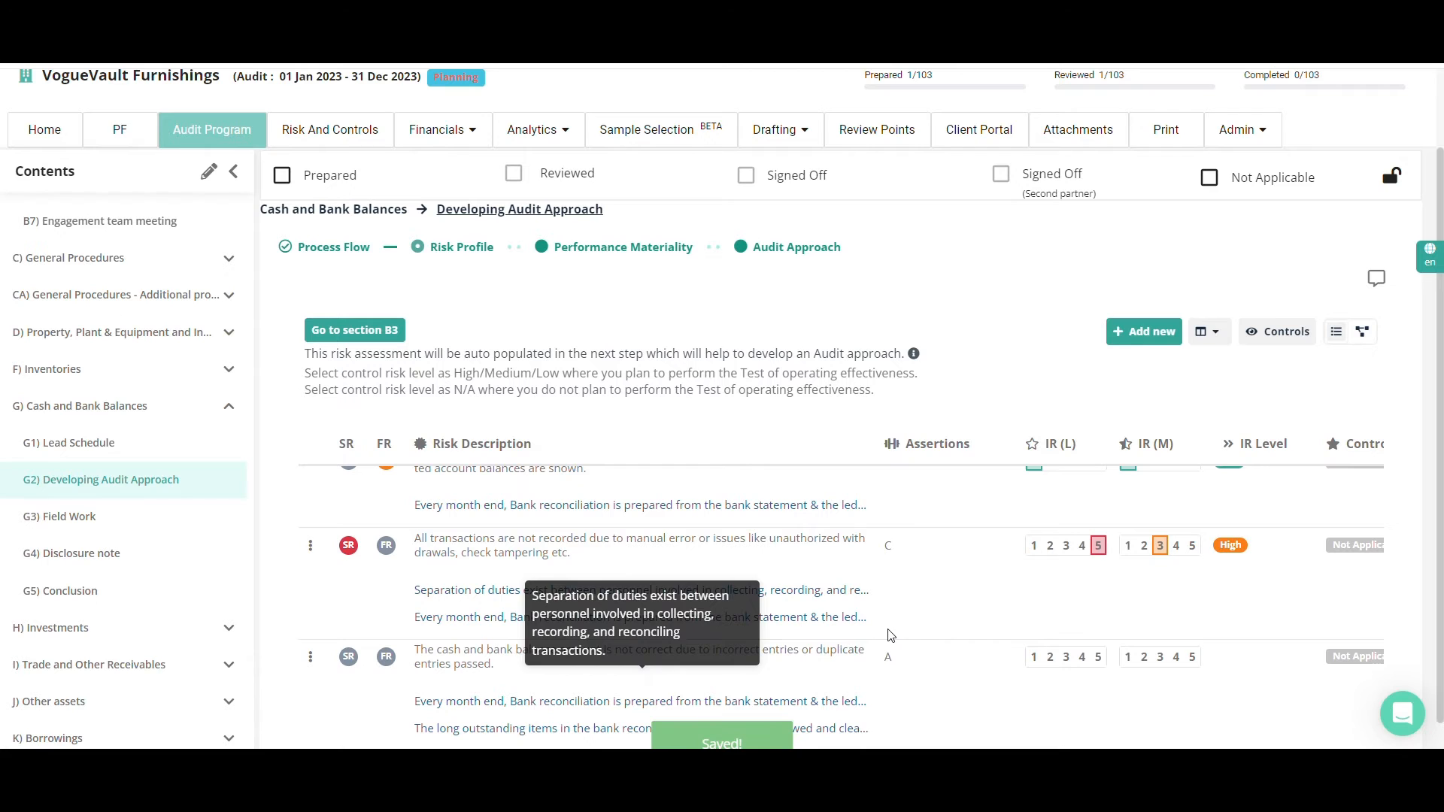
pyautogui.hscroll(1, 890, 636)
pyautogui.hscroll(2, 889, 635)
pyautogui.scroll(5, 889, 635)
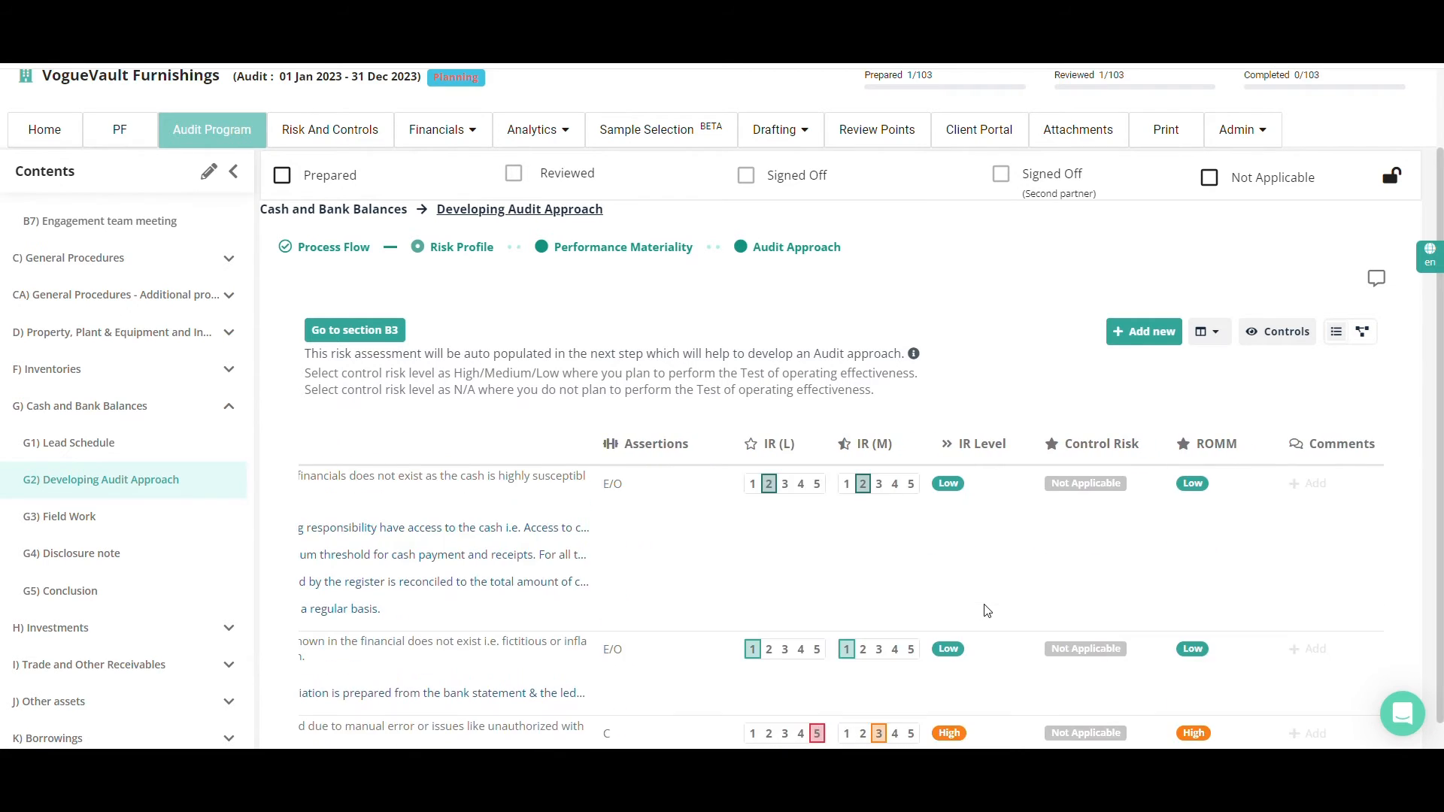
pyautogui.click(1073, 581)
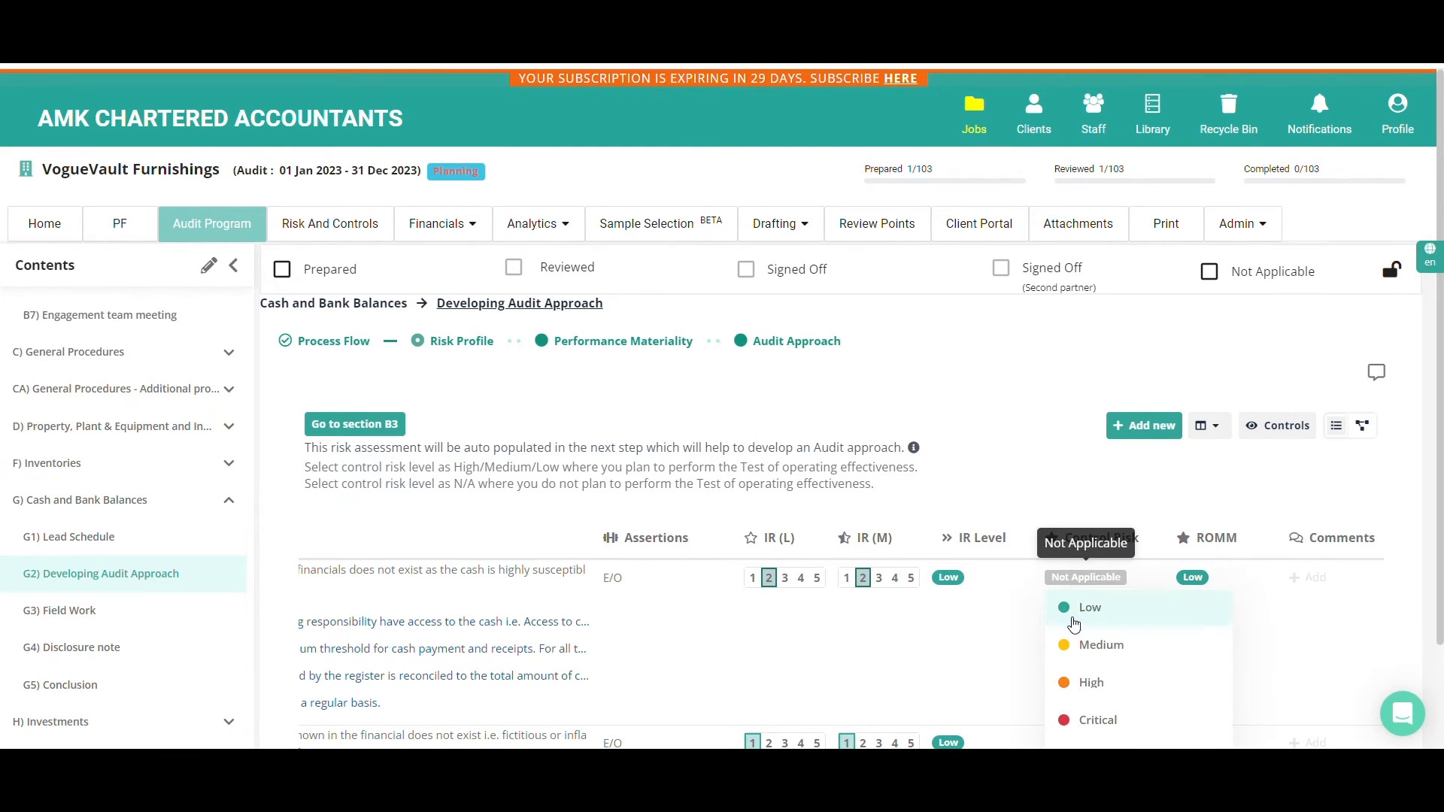
pyautogui.click(1094, 501)
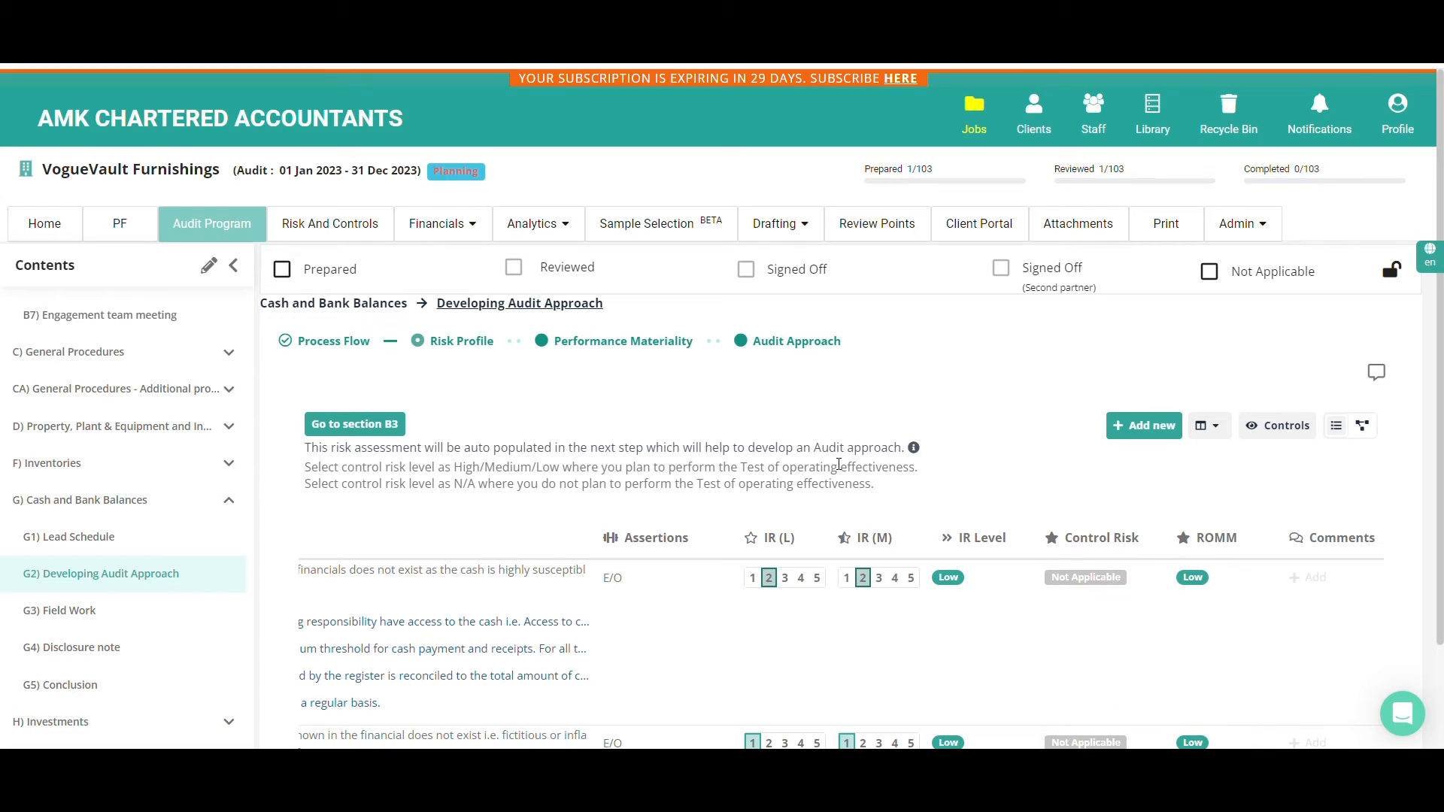
# Go to section B3 and review the Cash and Bank Balances risk flags and level among the assertion level risks
pyautogui.click(351, 434)
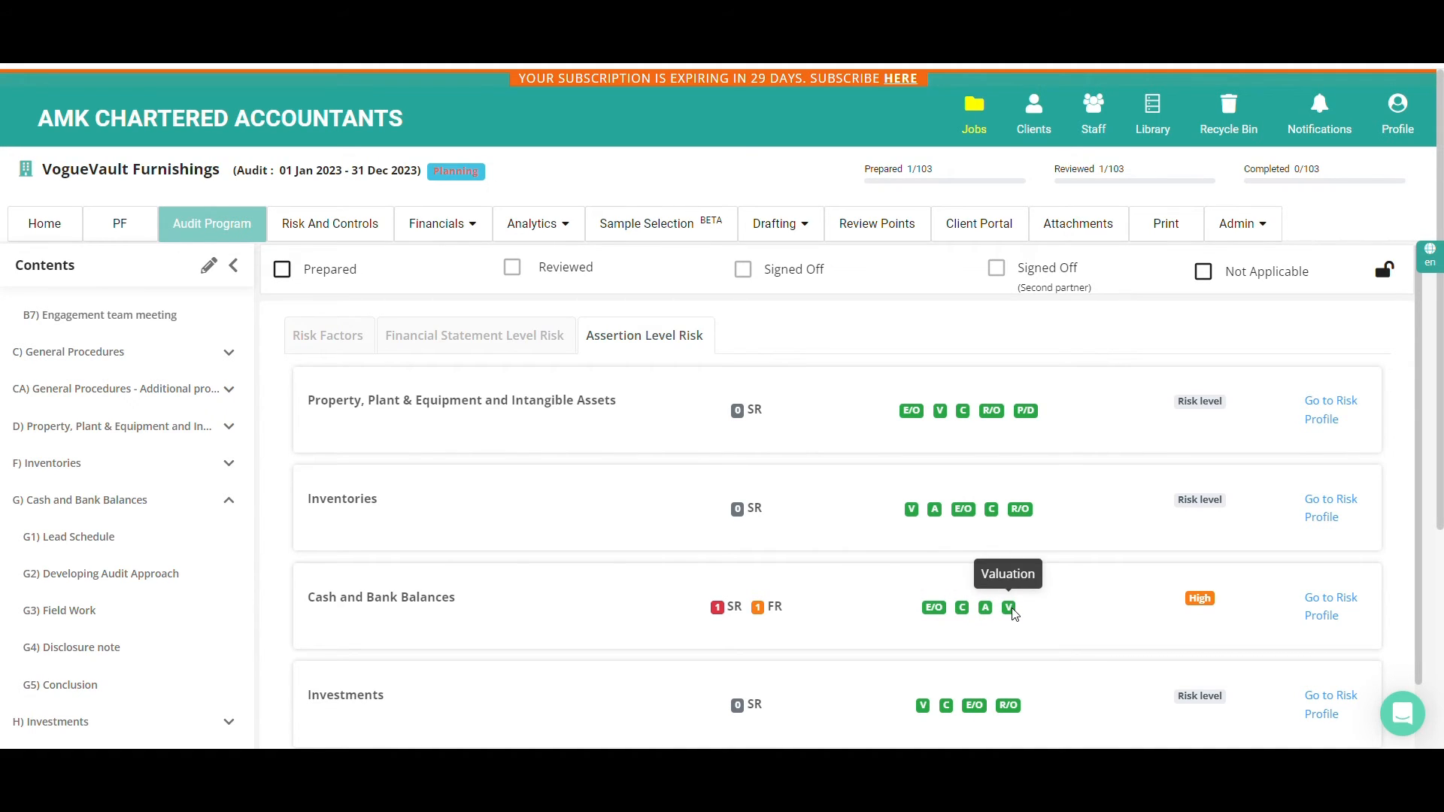
pyautogui.scroll(-3, 1012, 613)
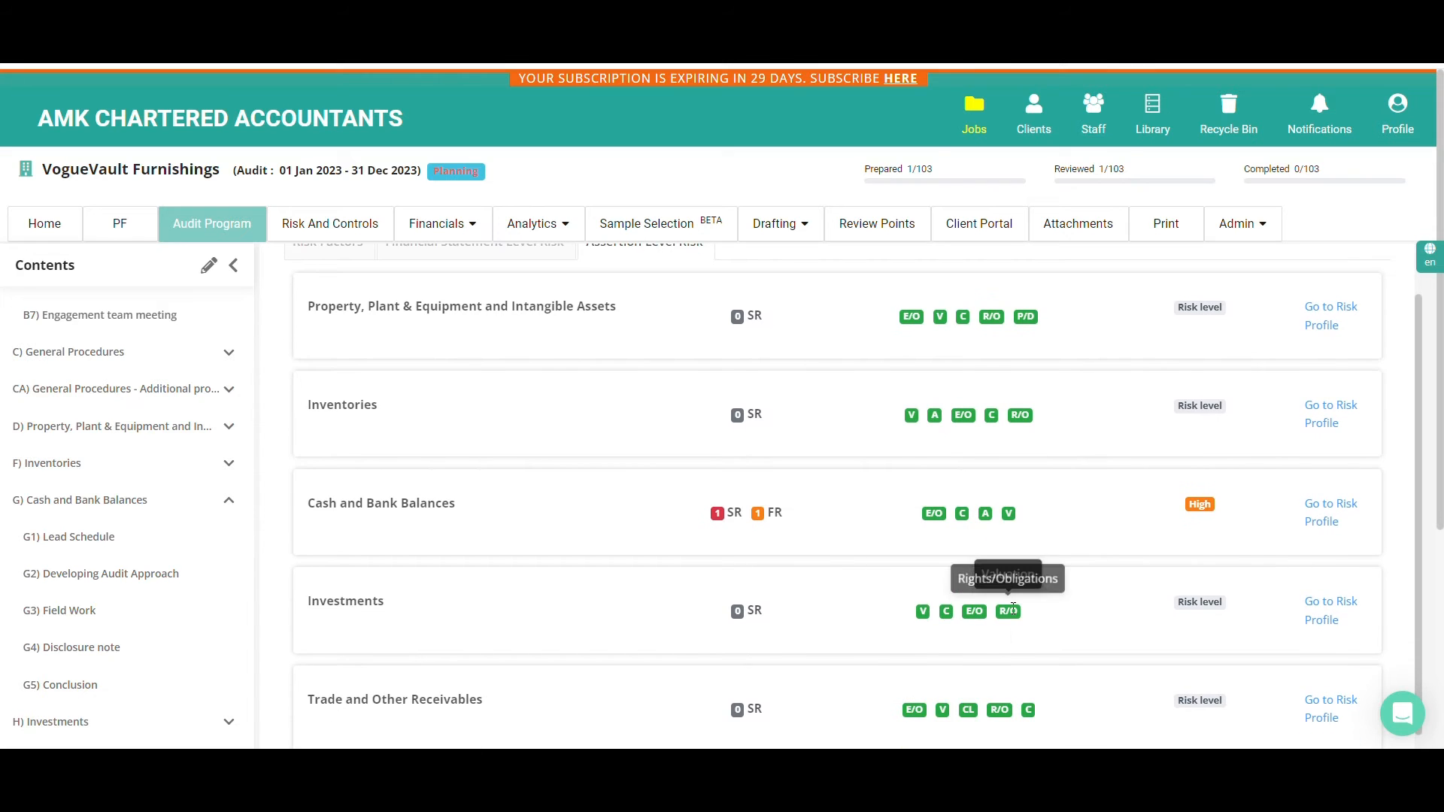
pyautogui.scroll(-1, 1013, 613)
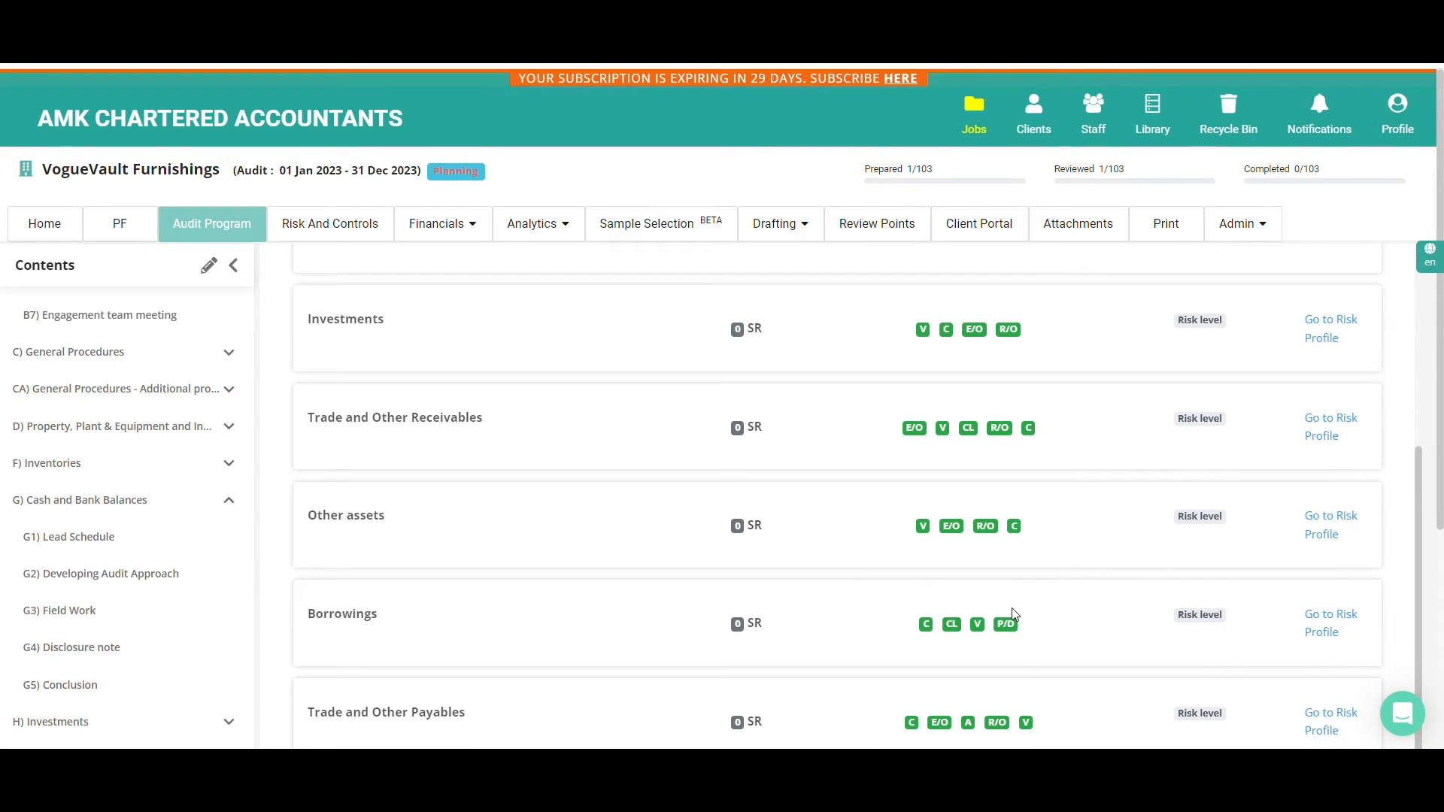
pyautogui.scroll(4, 1012, 613)
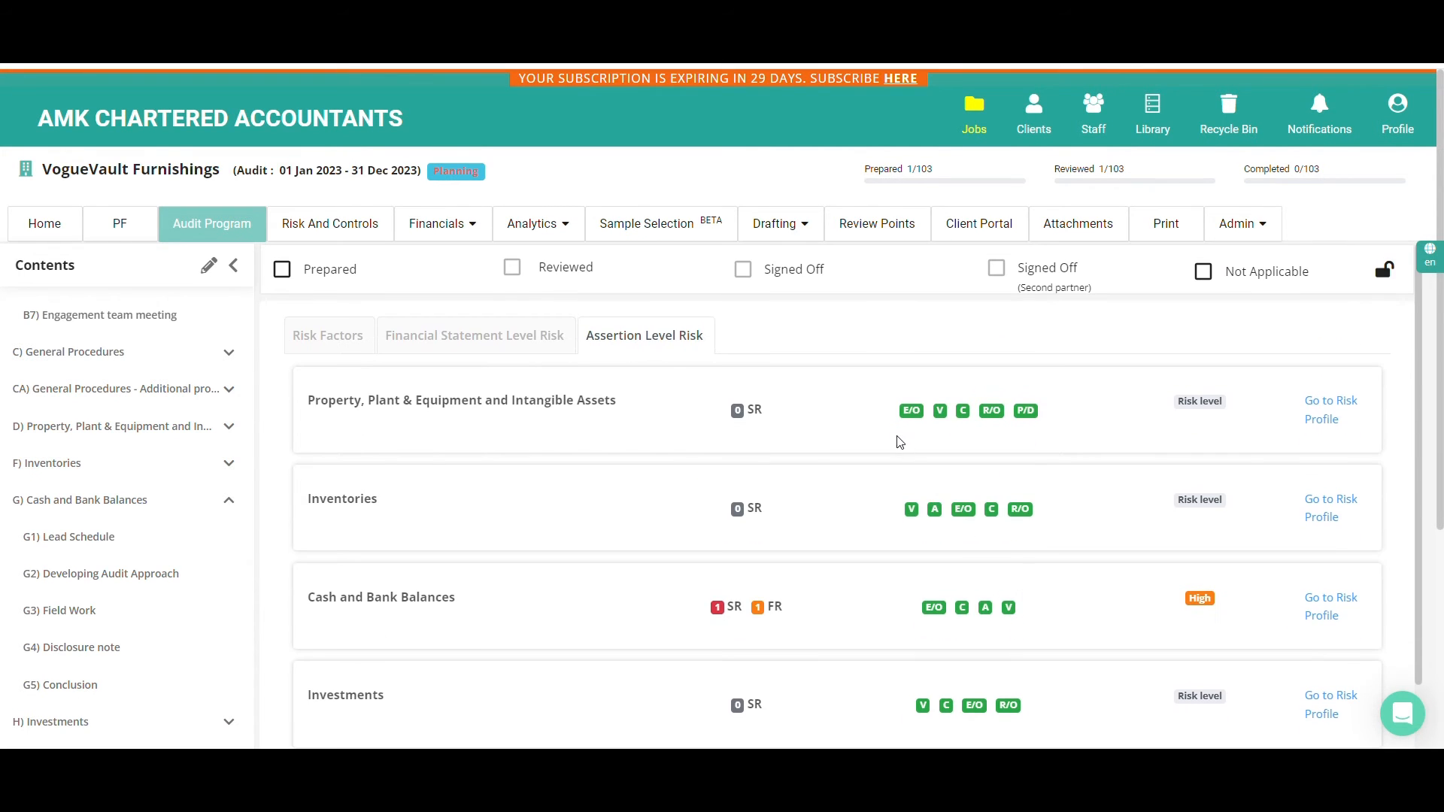
# Open Review of statutory records, followed by Preliminary Analytical Review, and view the balance sheet Variance Analysis
pyautogui.scroll(5, 151, 456)
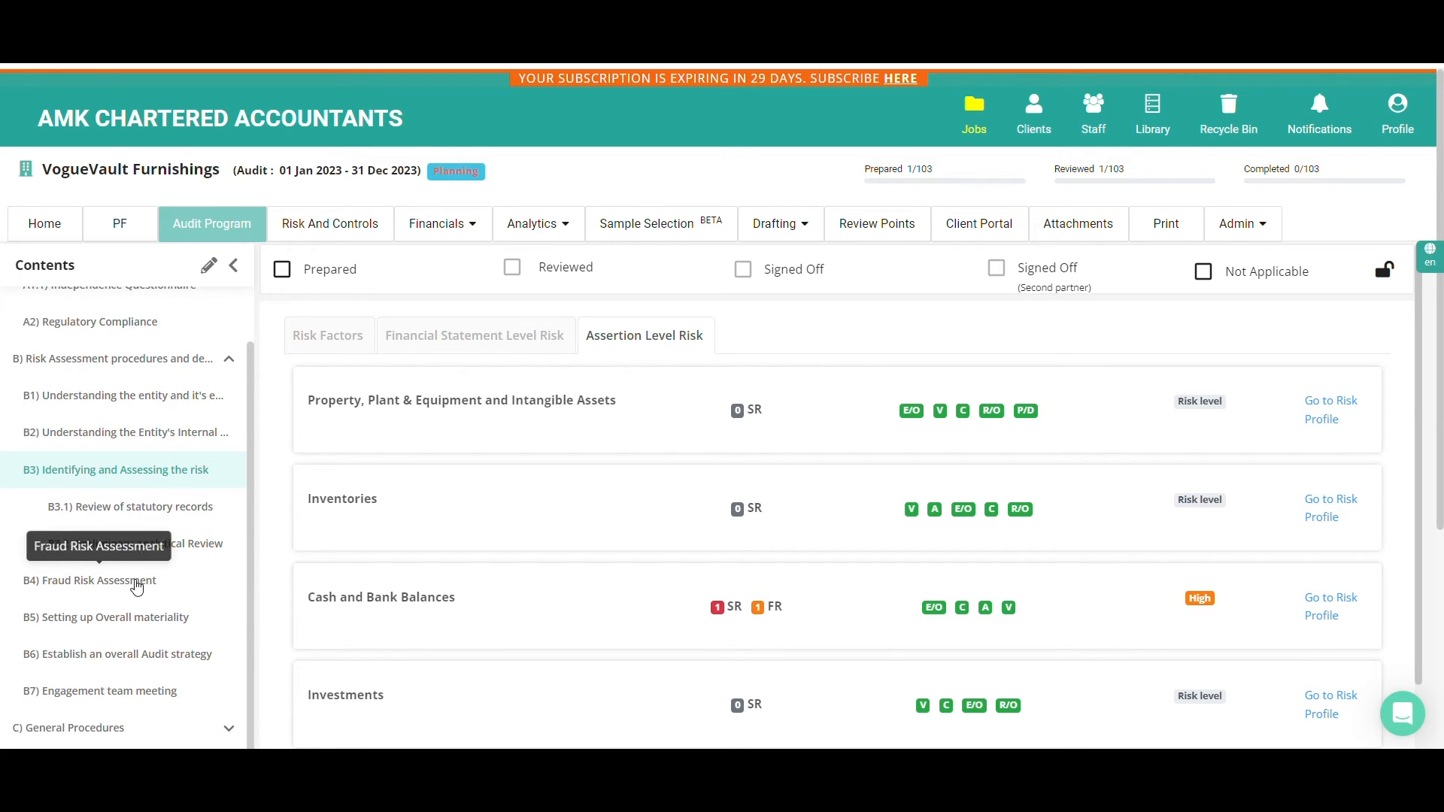
pyautogui.click(184, 508)
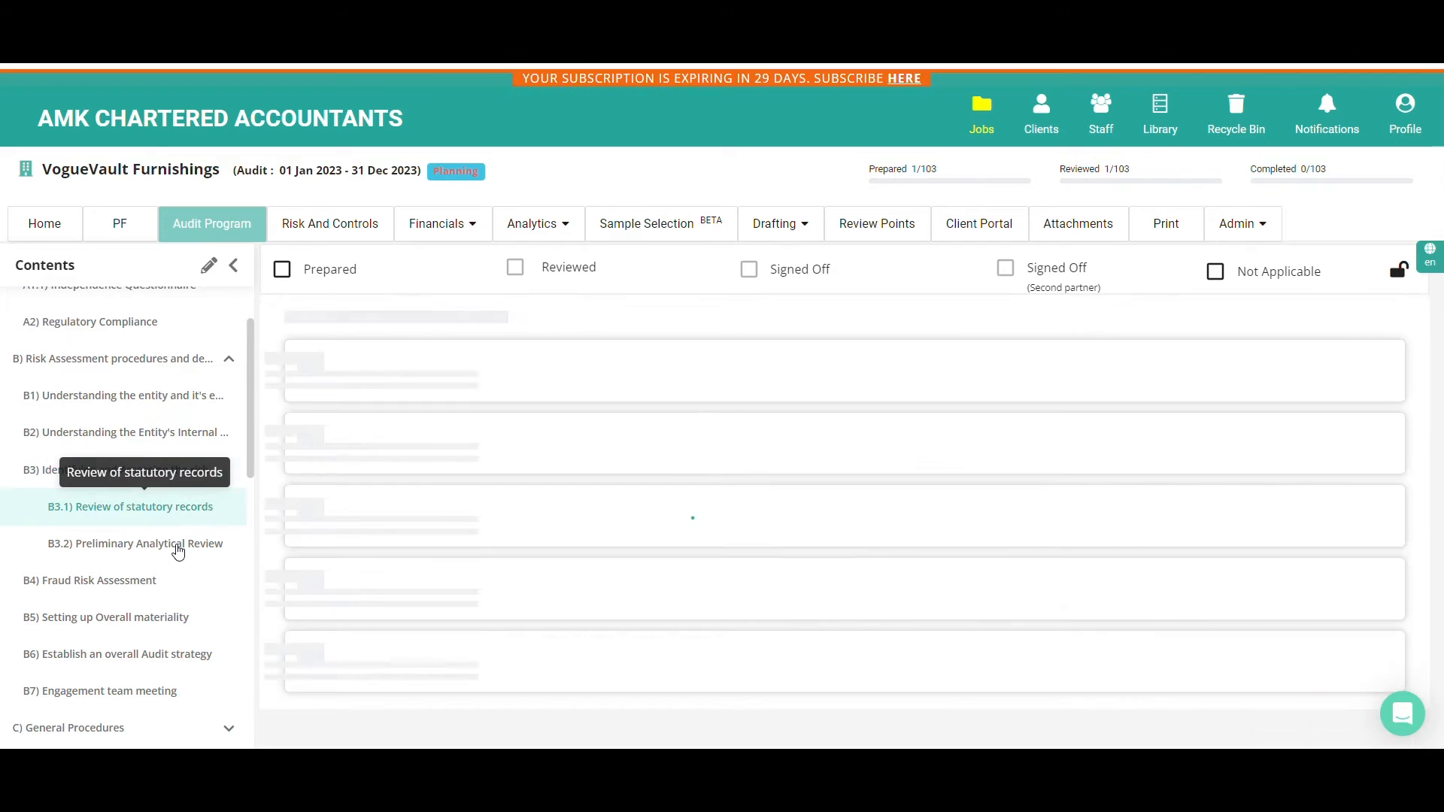
pyautogui.click(178, 551)
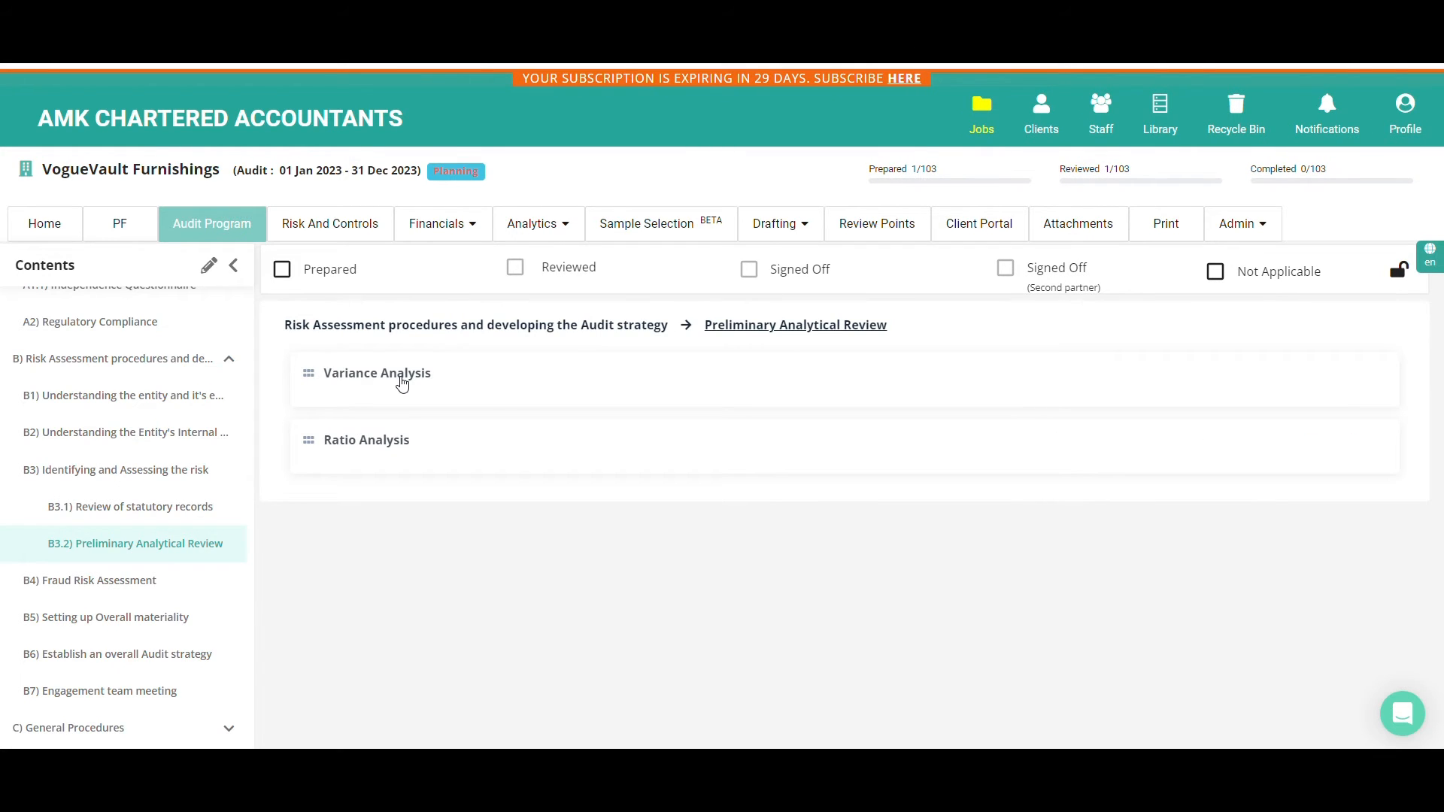
pyautogui.click(402, 382)
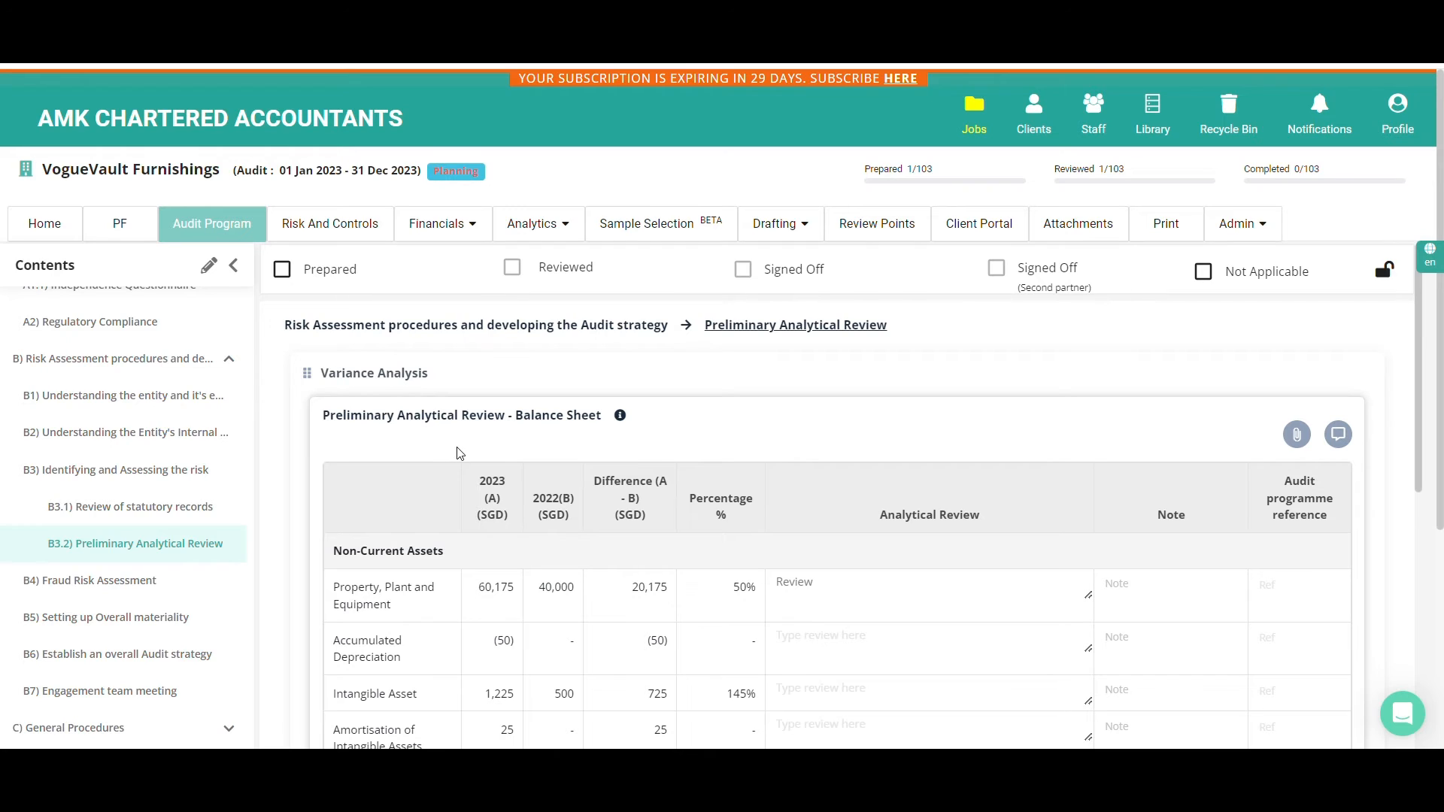
pyautogui.scroll(-1, 461, 460)
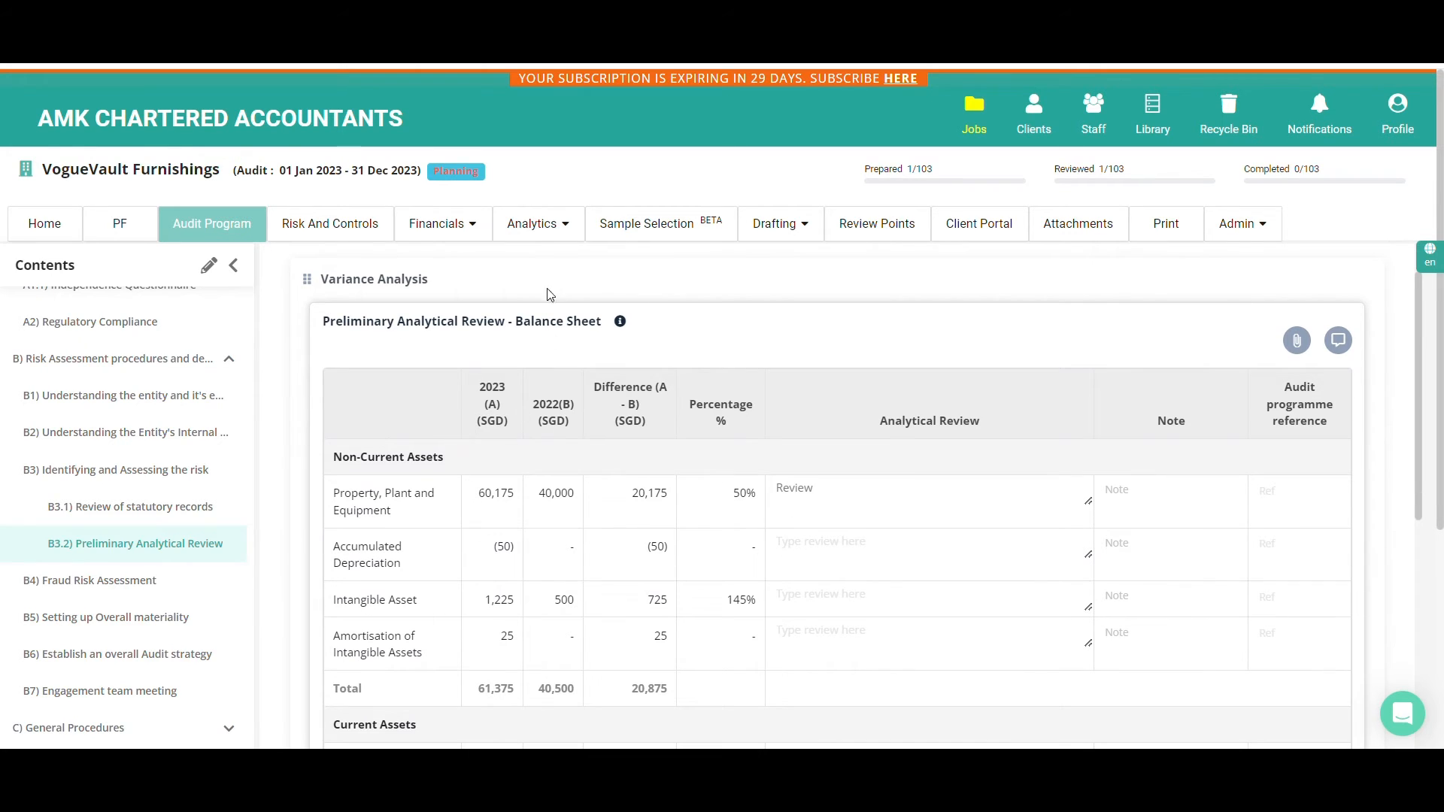
pyautogui.click(539, 229)
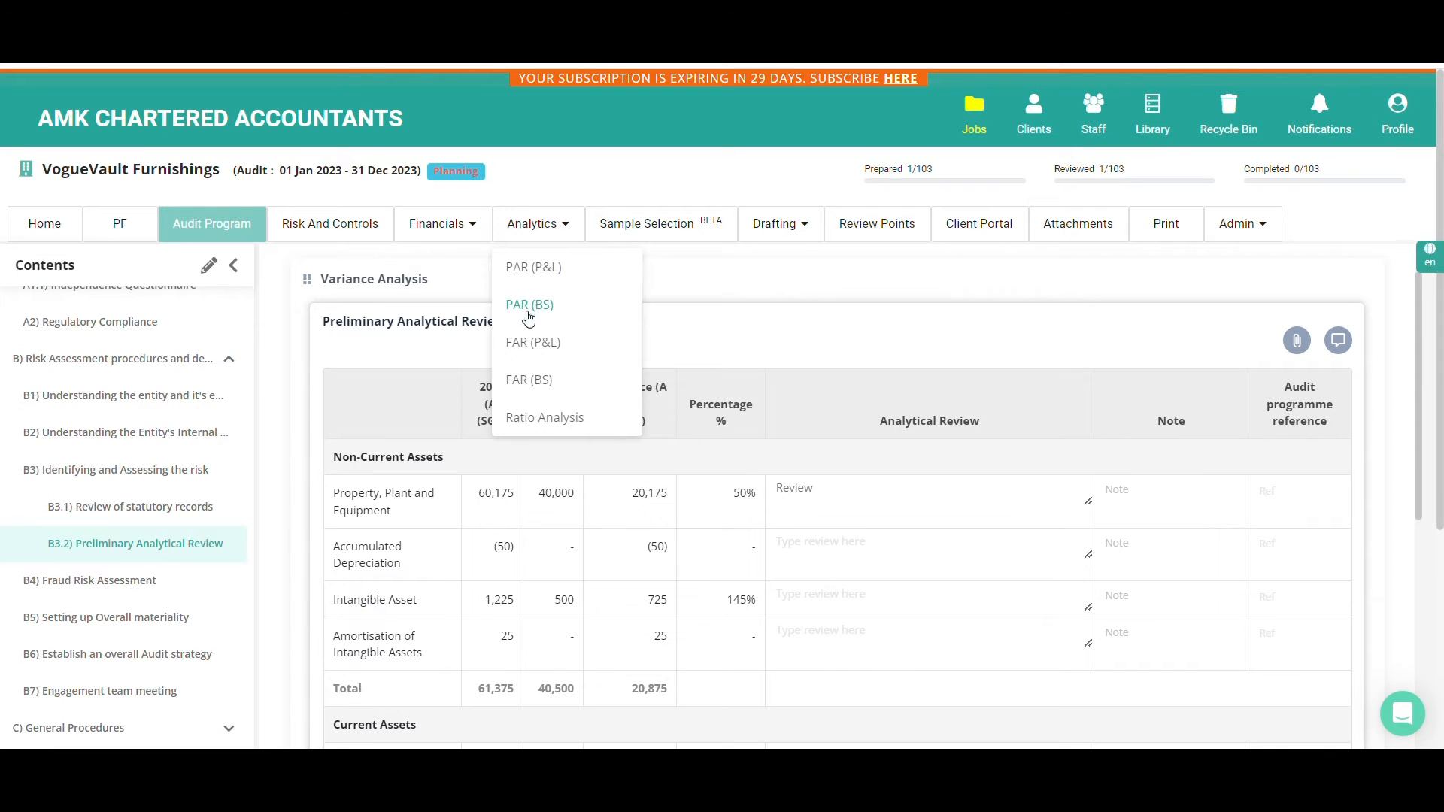
# View the Fraud Risk Assessment steps, and go on to Setting up Overall materiality to look over its benchmarking section
pyautogui.click(121, 594)
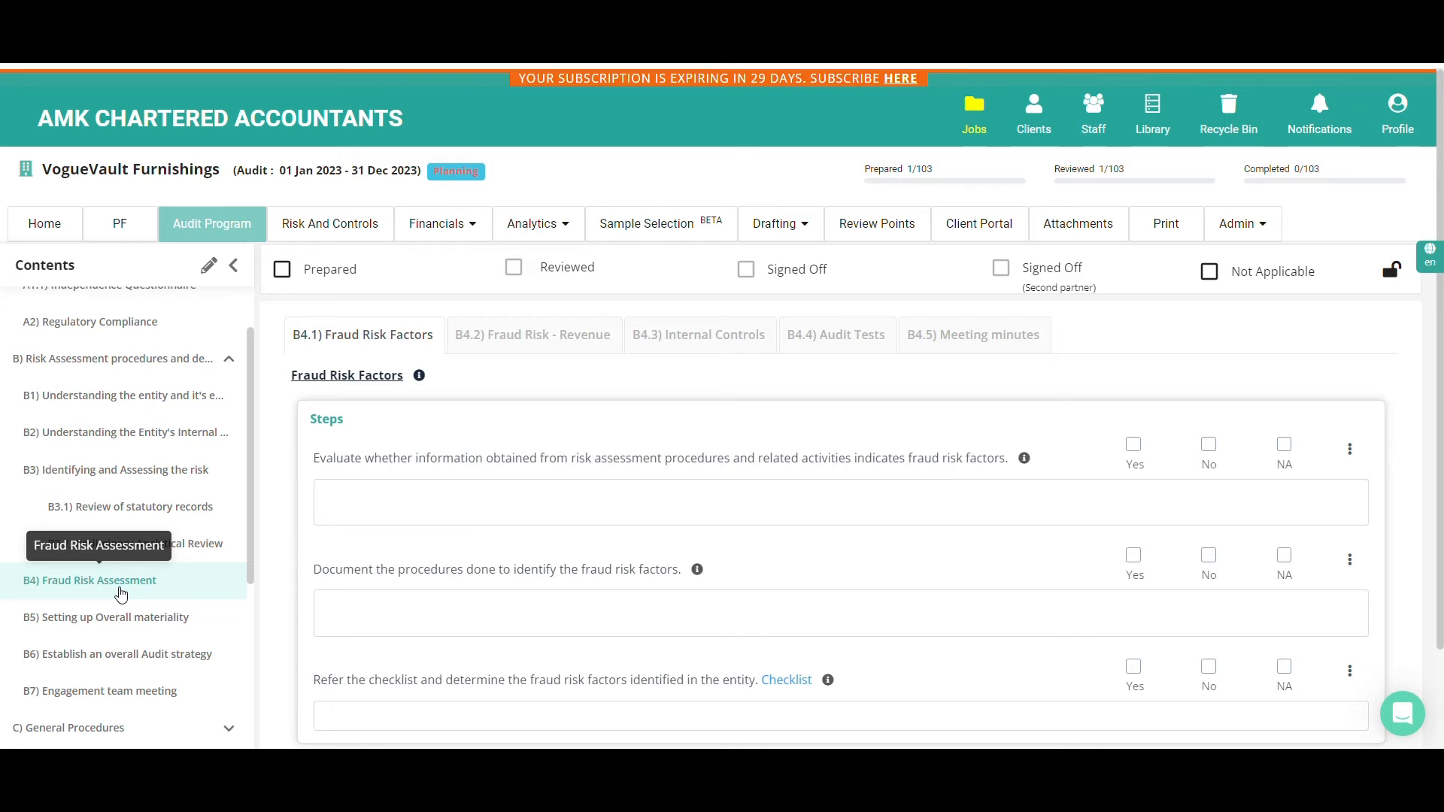
pyautogui.click(118, 629)
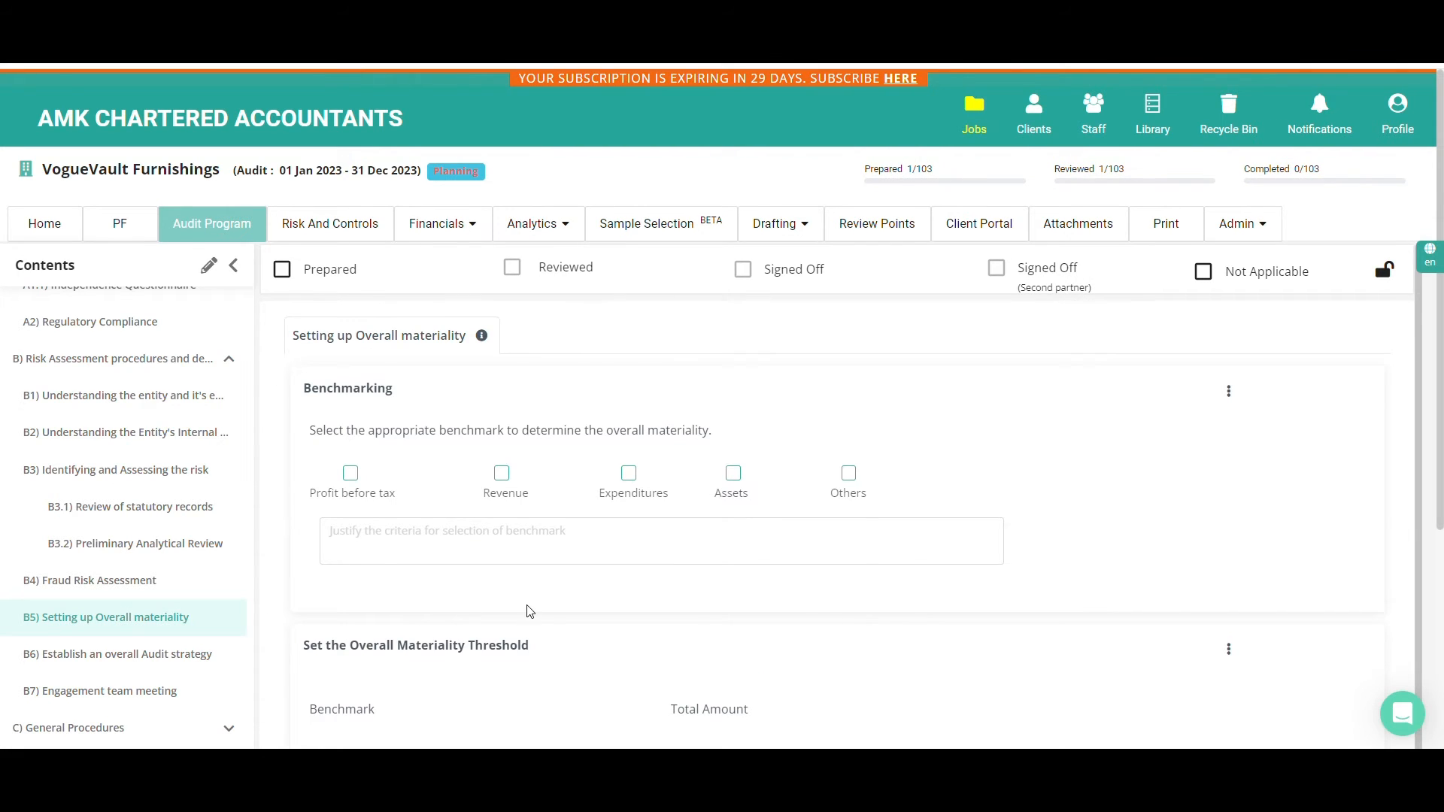
pyautogui.scroll(-1, 525, 608)
pyautogui.scroll(1, 529, 611)
# Read the guidance on determining overall and performance materiality and close it
pyautogui.click(482, 338)
pyautogui.scroll(-5, 485, 341)
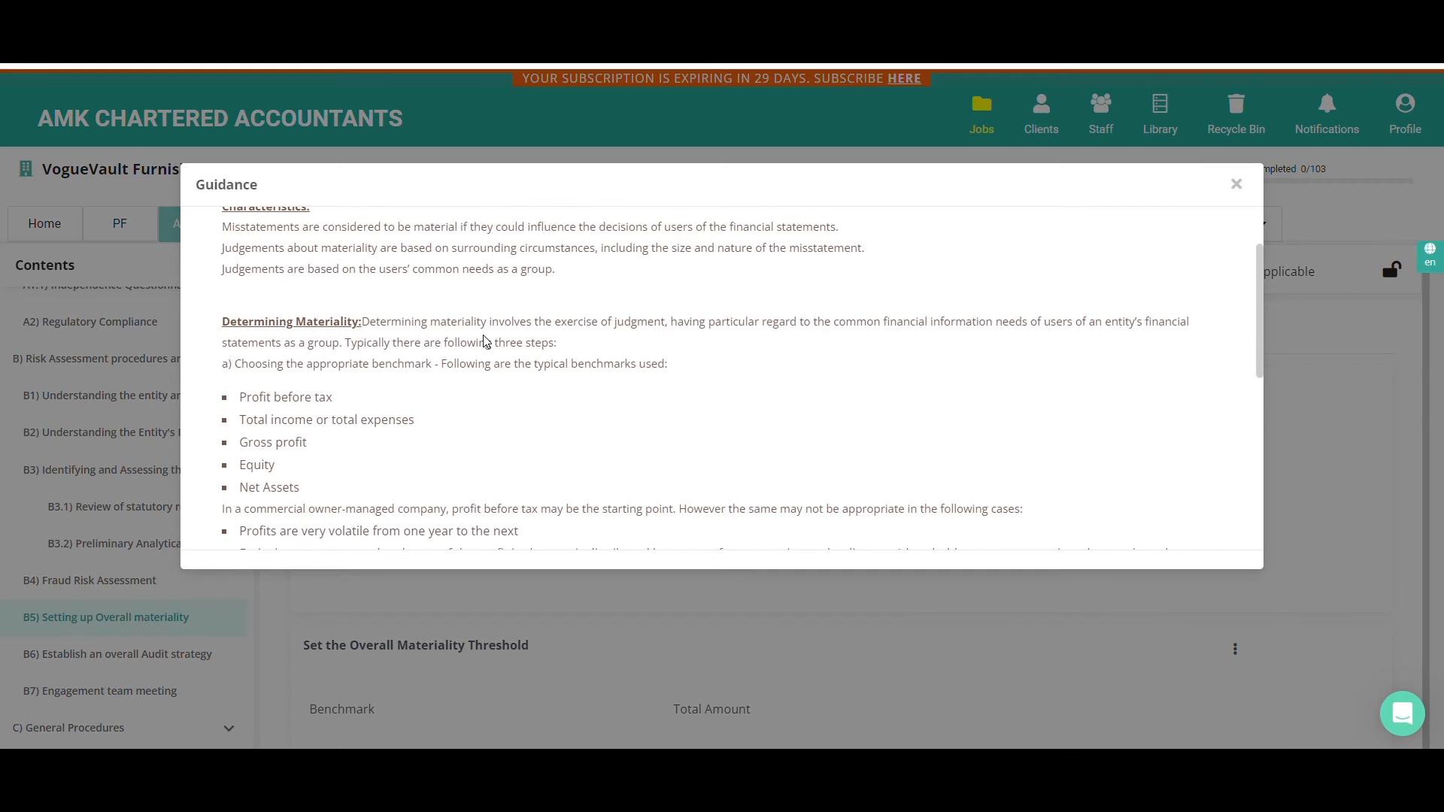
pyautogui.scroll(-2, 484, 338)
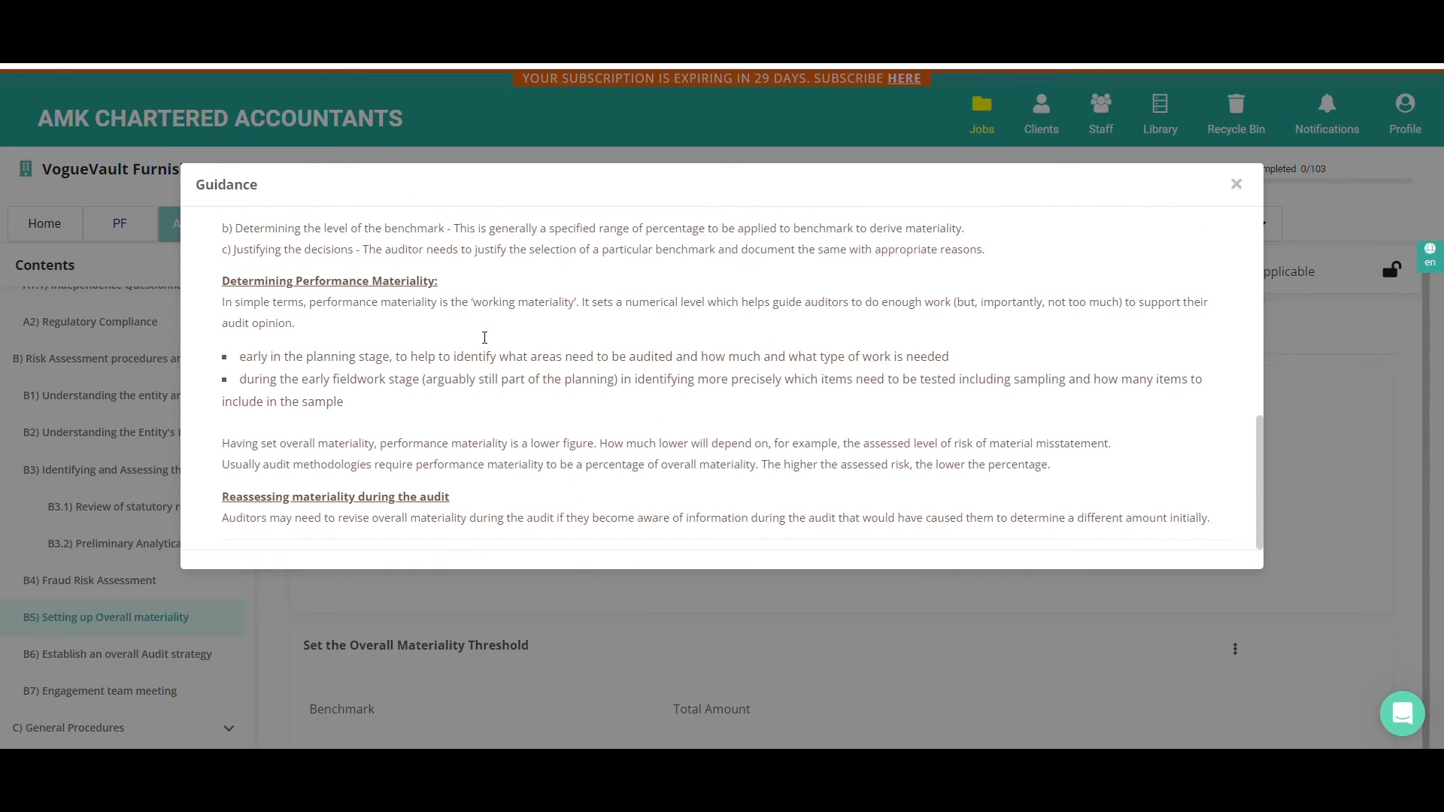
pyautogui.click(1236, 185)
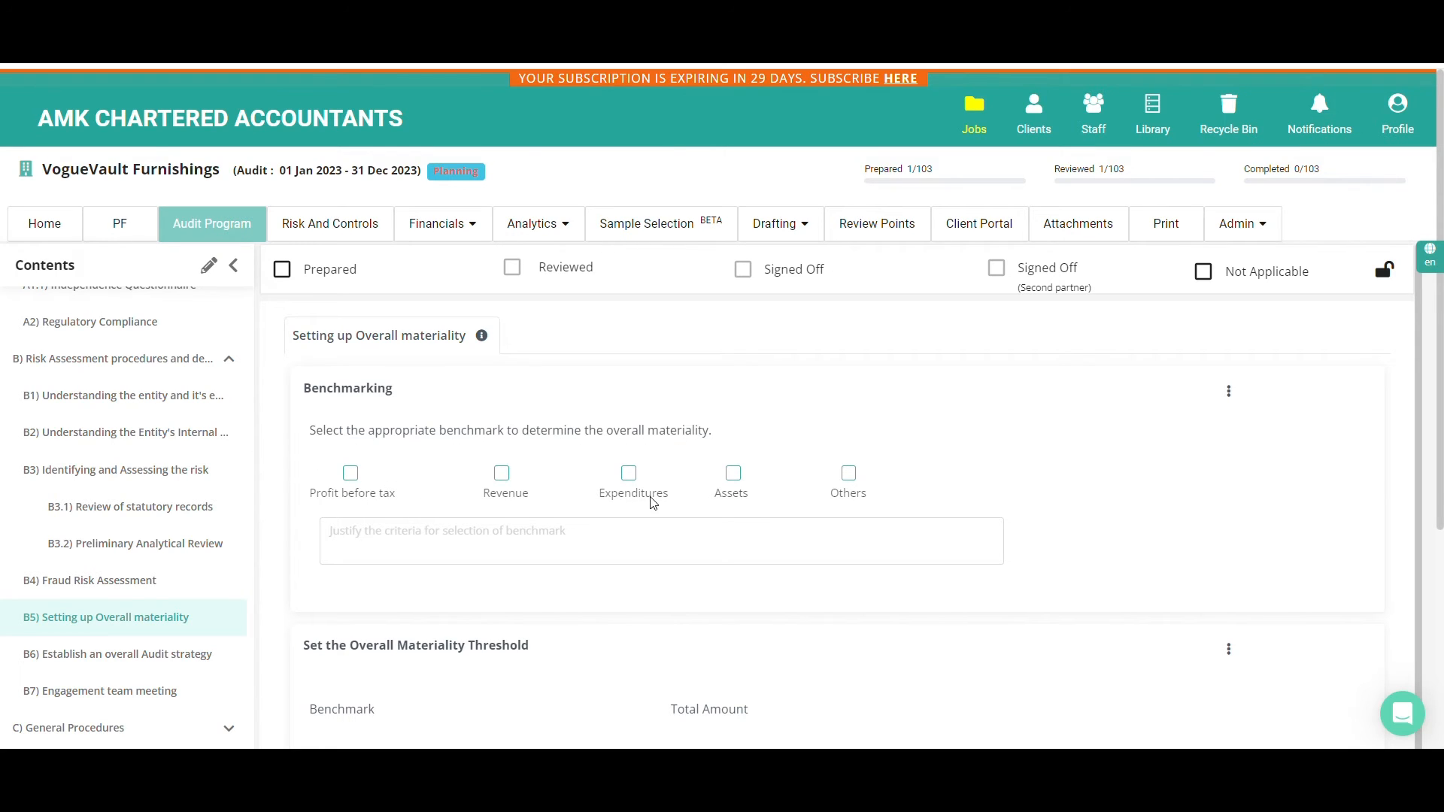
# Select Profit before tax as the materiality benchmark and justify the choice with "usual in nature"
pyautogui.click(351, 474)
pyautogui.click(366, 537)
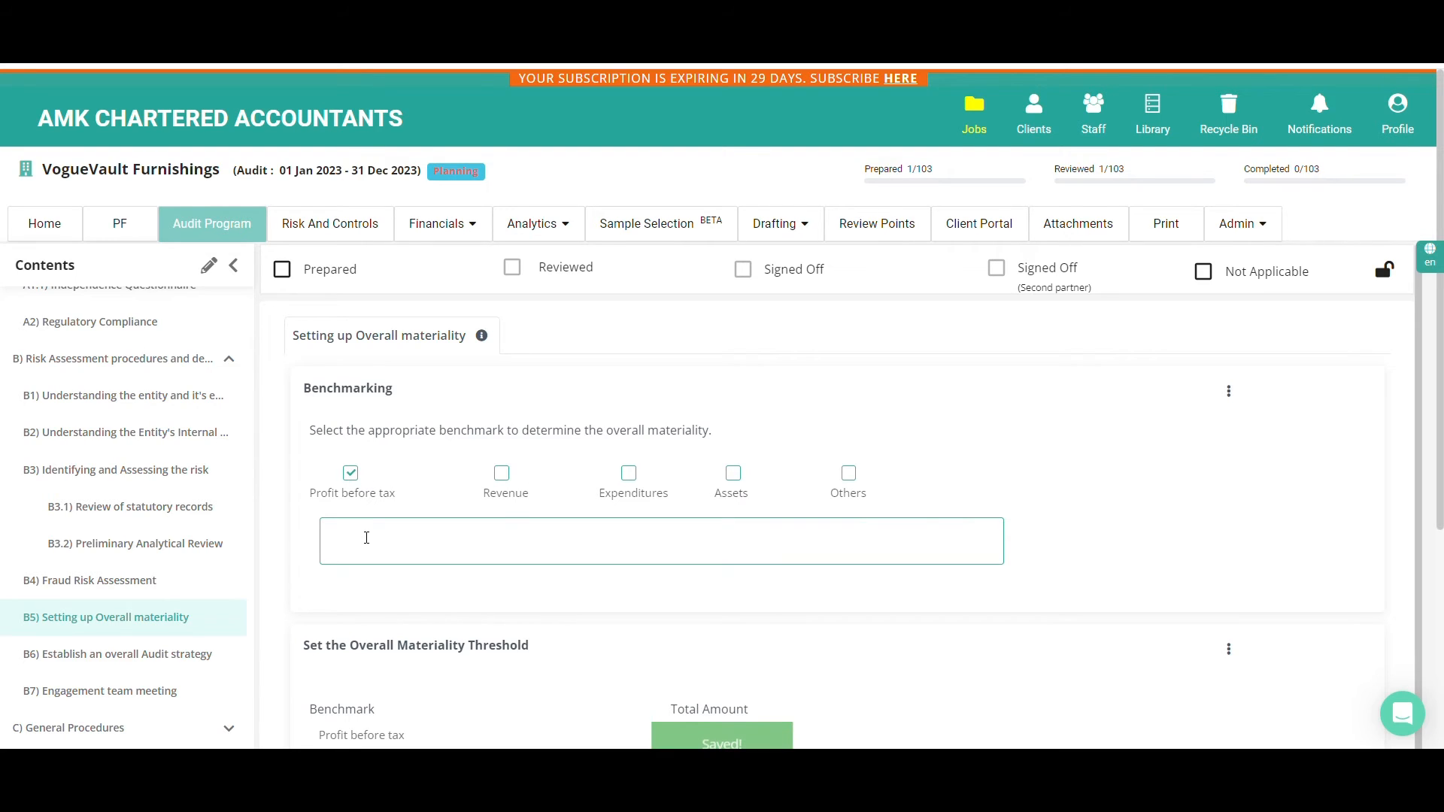
pyautogui.write('usual in nature')
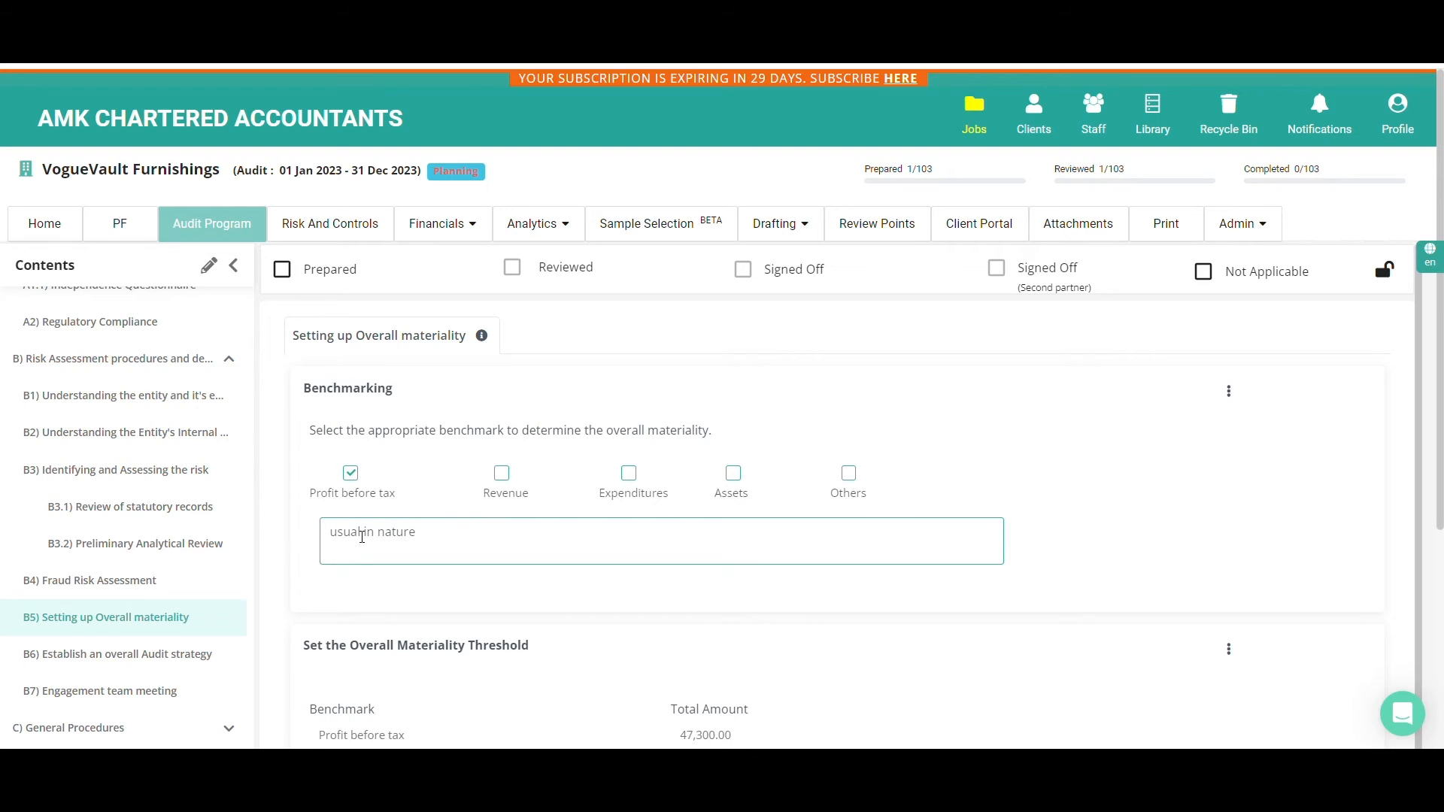
pyautogui.click(413, 490)
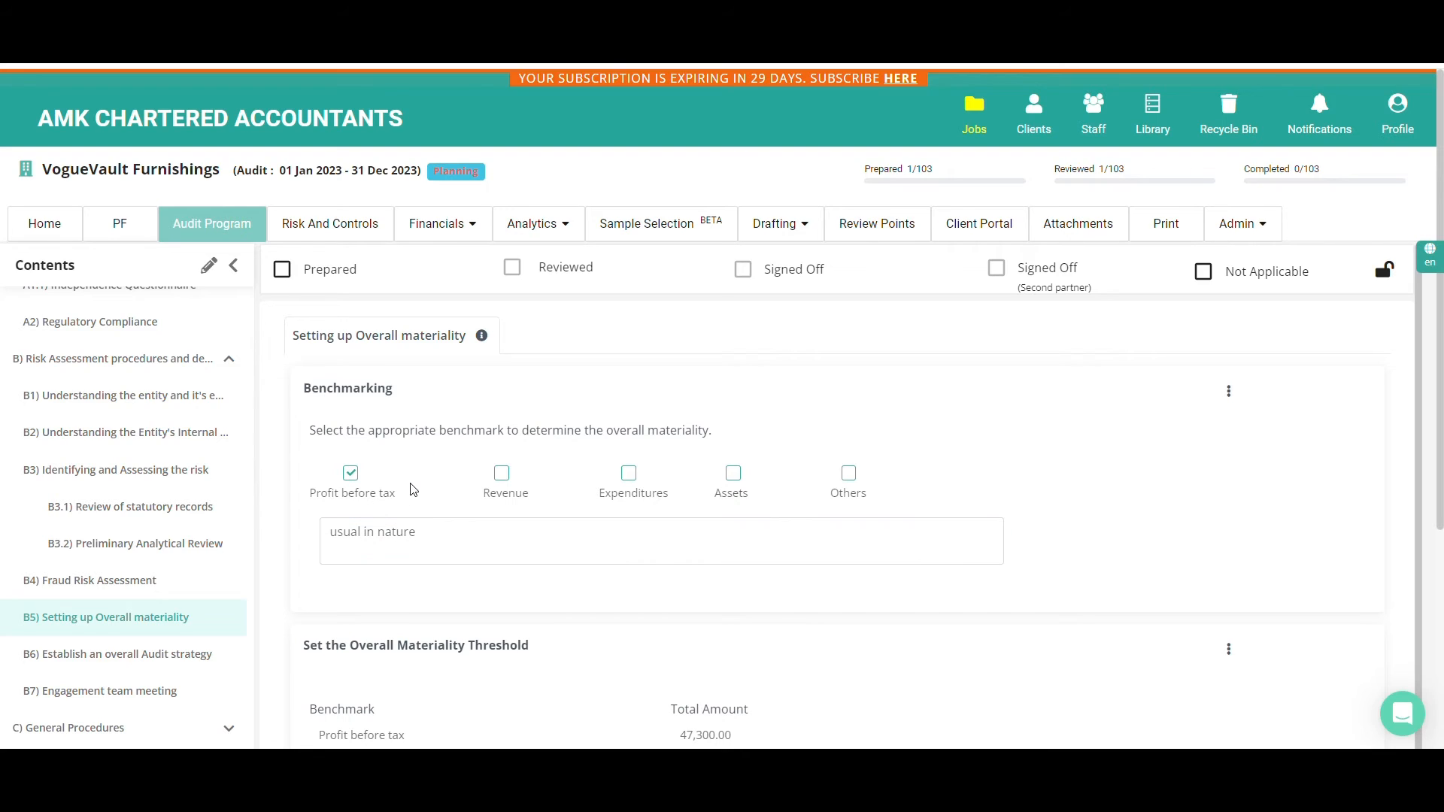
# View the attachment and review point options of Benchmarking without choosing one, and examine the recommended ranges for the Overall Materiality Threshold
pyautogui.click(1229, 391)
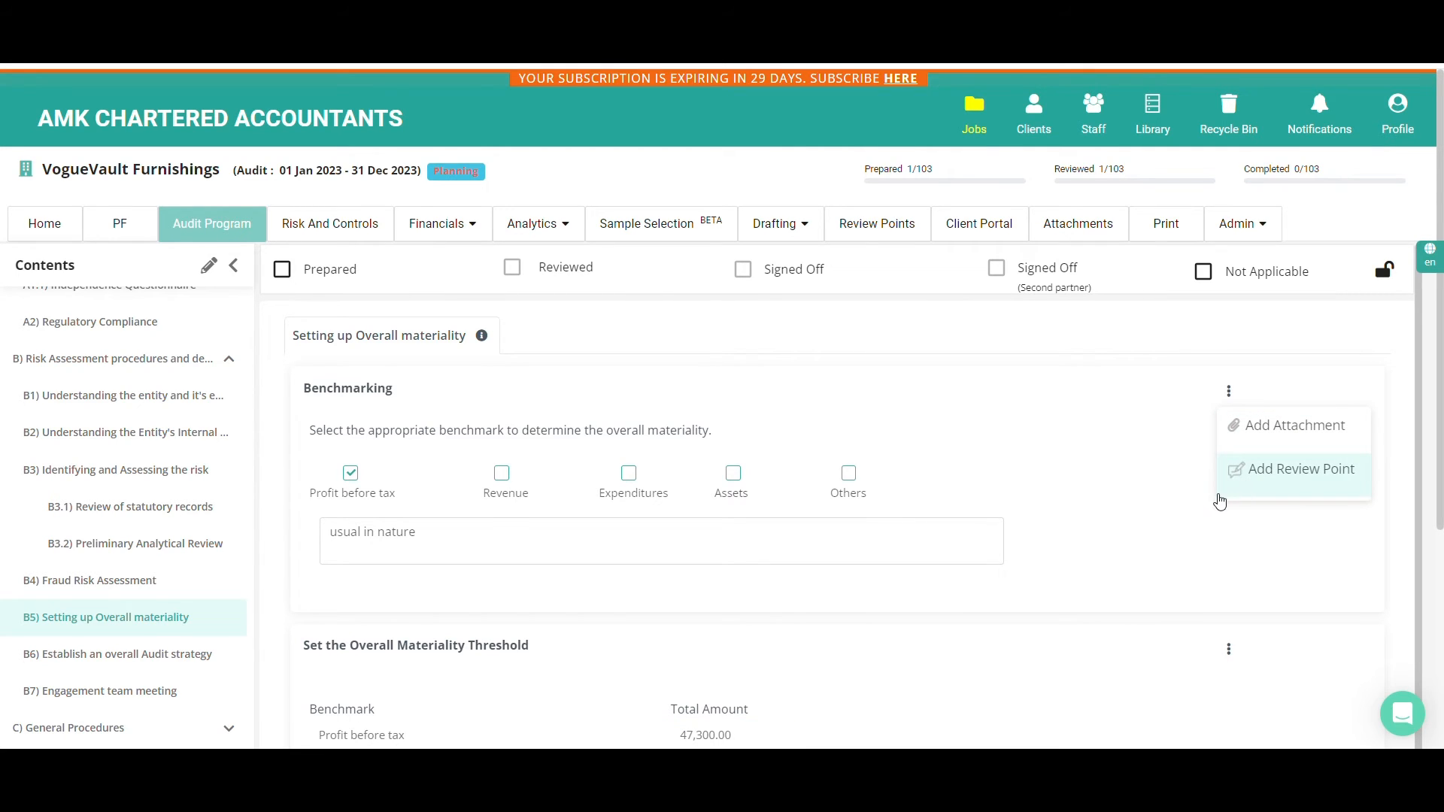
pyautogui.click(1164, 519)
pyautogui.scroll(-2, 1143, 520)
pyautogui.scroll(-1, 1143, 521)
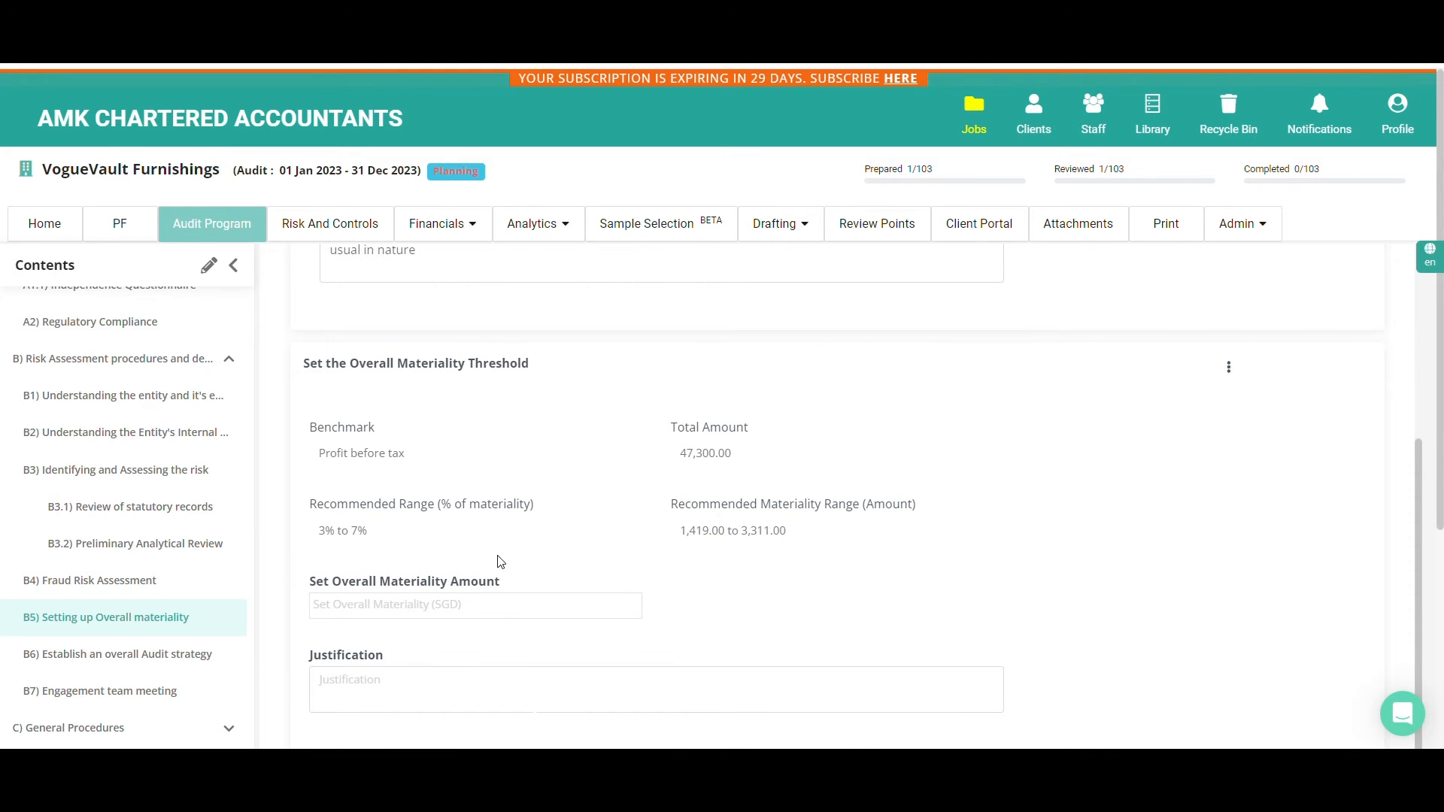
# Set the overall materiality amount to 3,000 in the Overall Materiality Threshold section
pyautogui.click(383, 600)
pyautogui.click(719, 608)
pyautogui.scroll(-1, 720, 607)
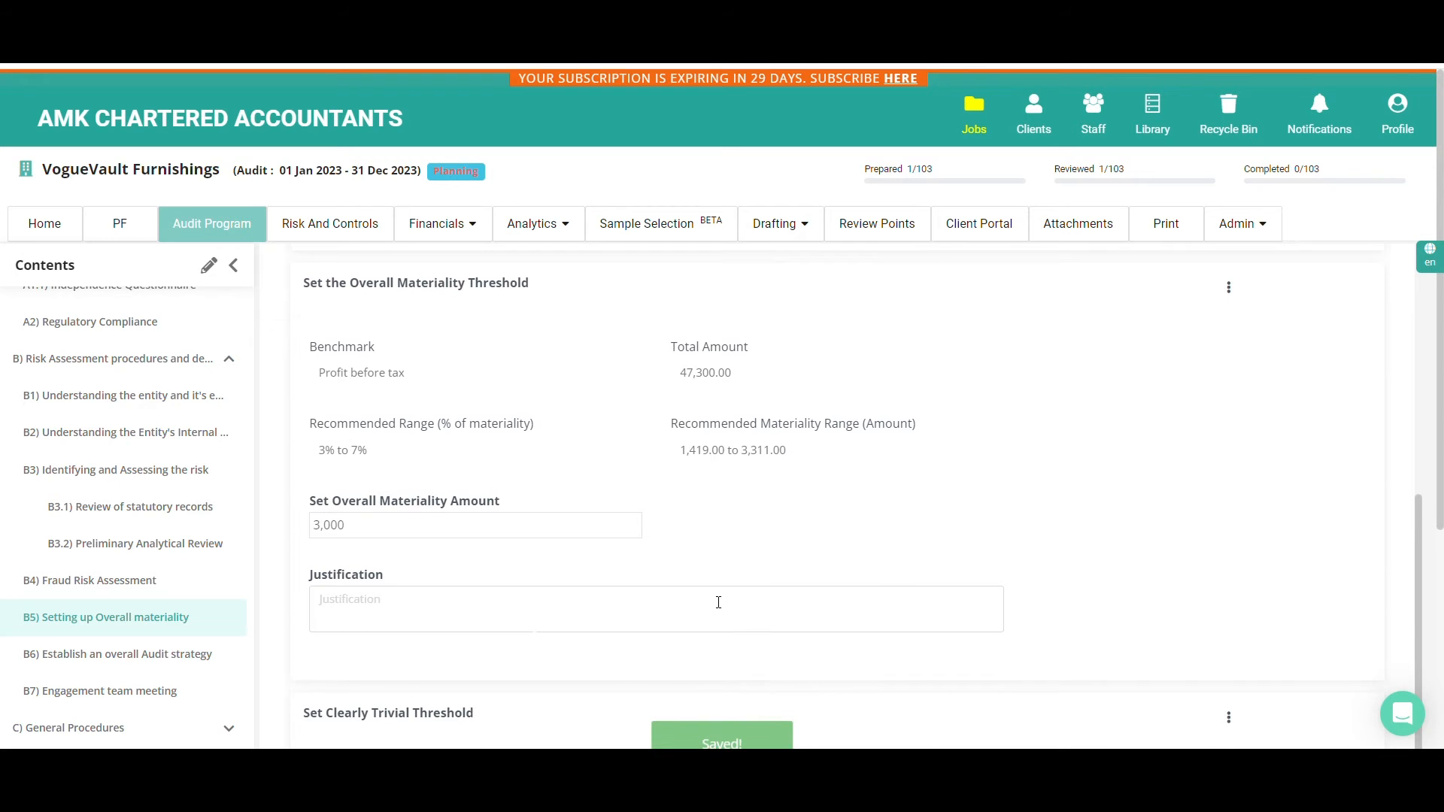
pyautogui.click(718, 601)
# In the Performance Materiality stage of Developing Audit Approach for Cash and Bank Balances, try Low and Medium combined assertion level risk and settle on High
pyautogui.moveTo(1440, 368); pyautogui.dragTo(1440, 325)
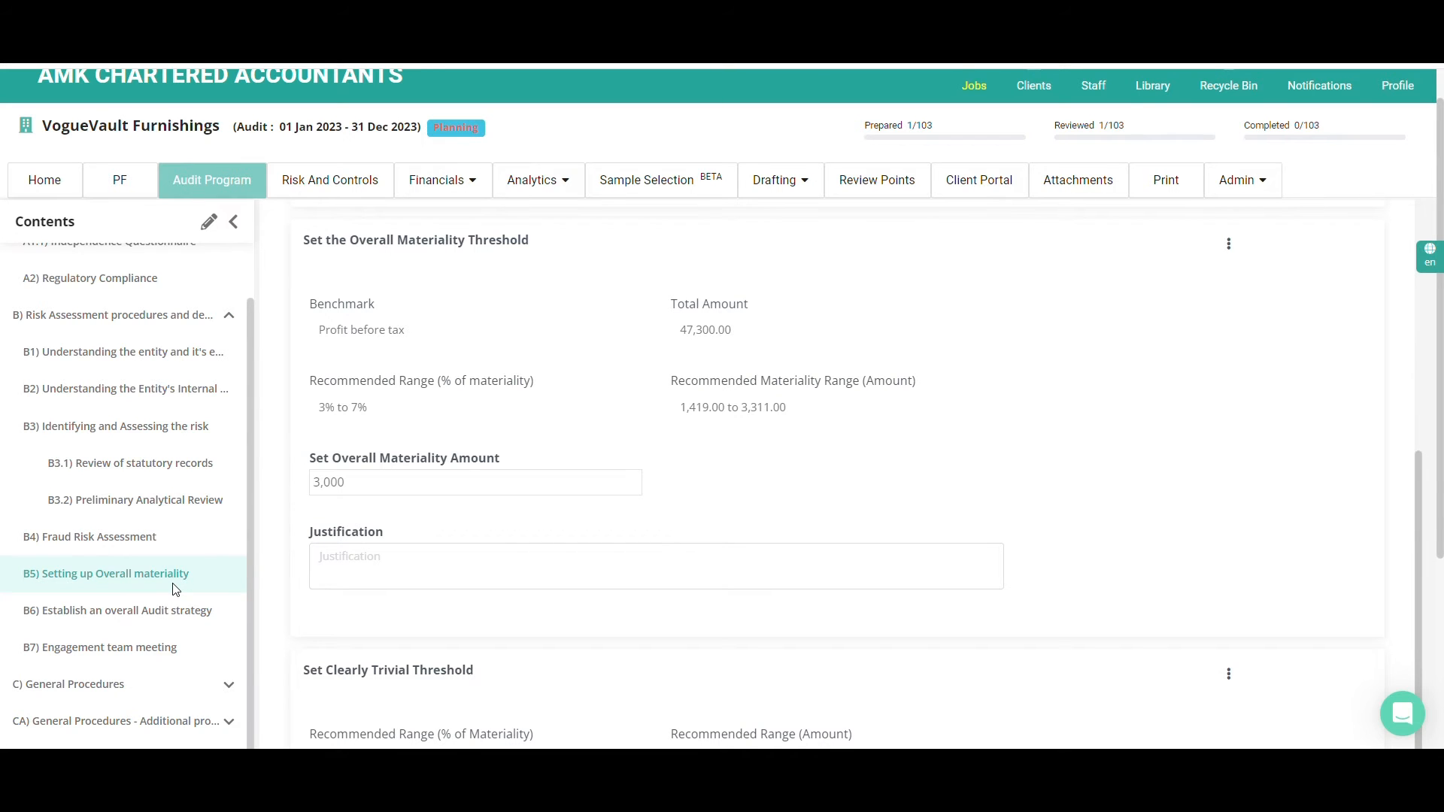
pyautogui.scroll(-4, 174, 590)
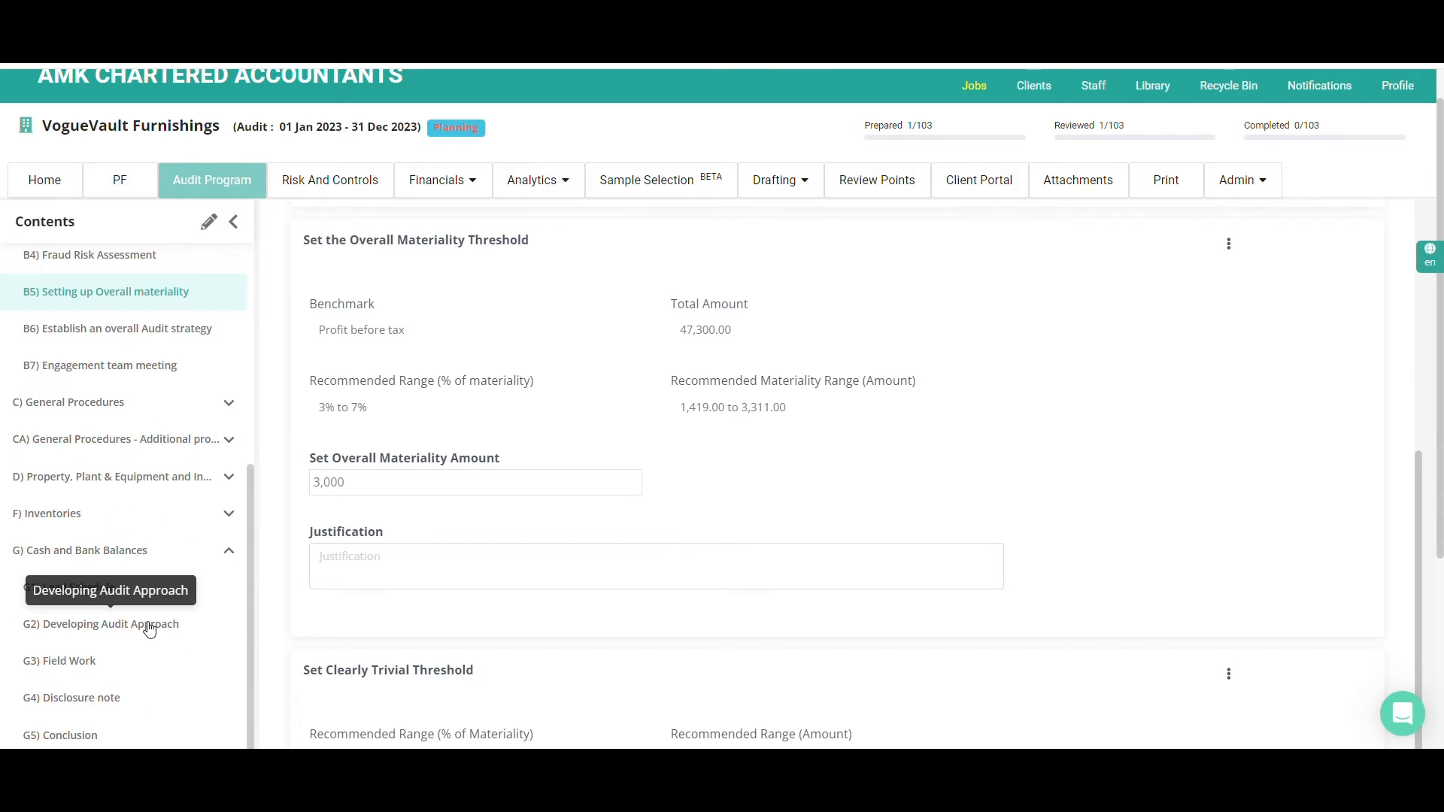
pyautogui.click(150, 625)
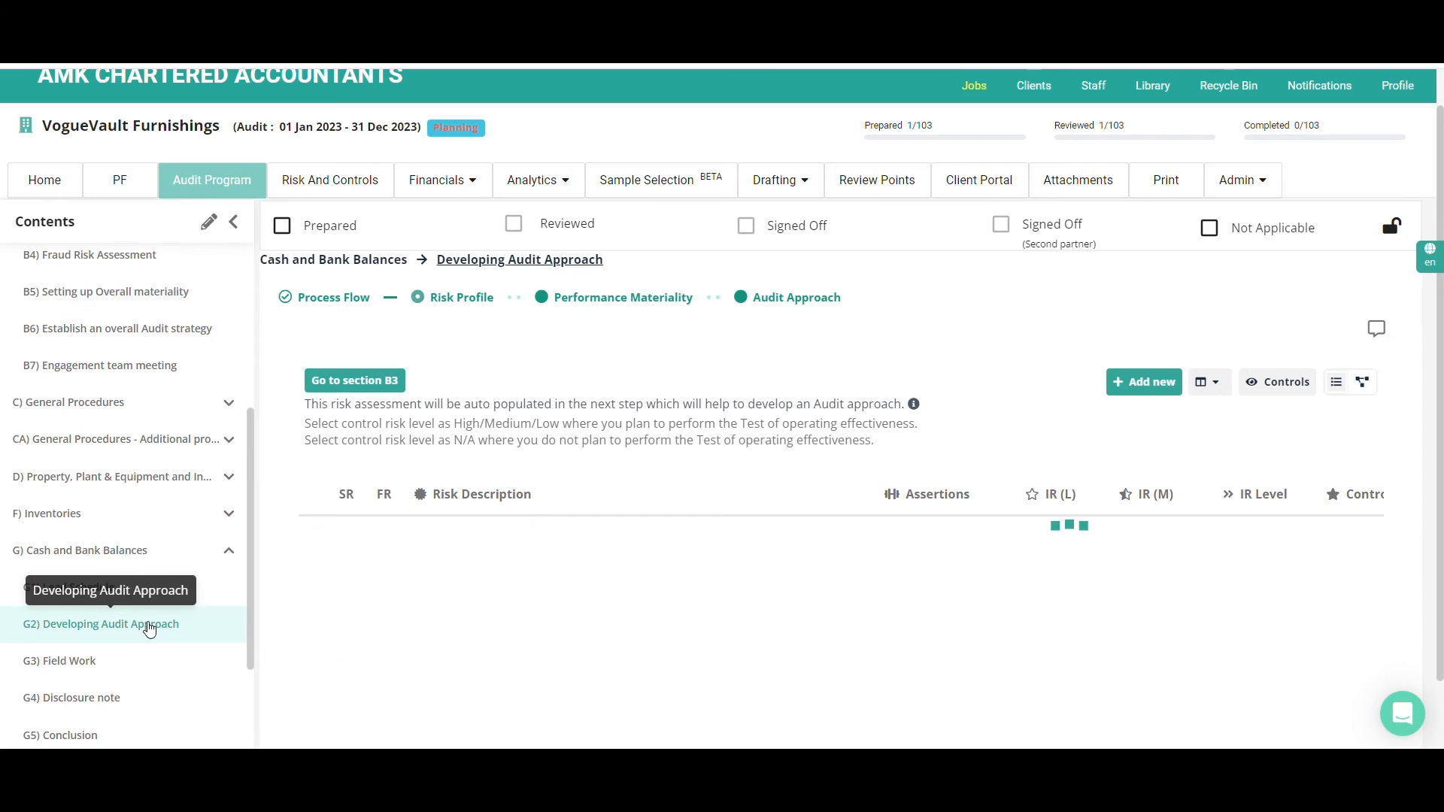
pyautogui.click(592, 304)
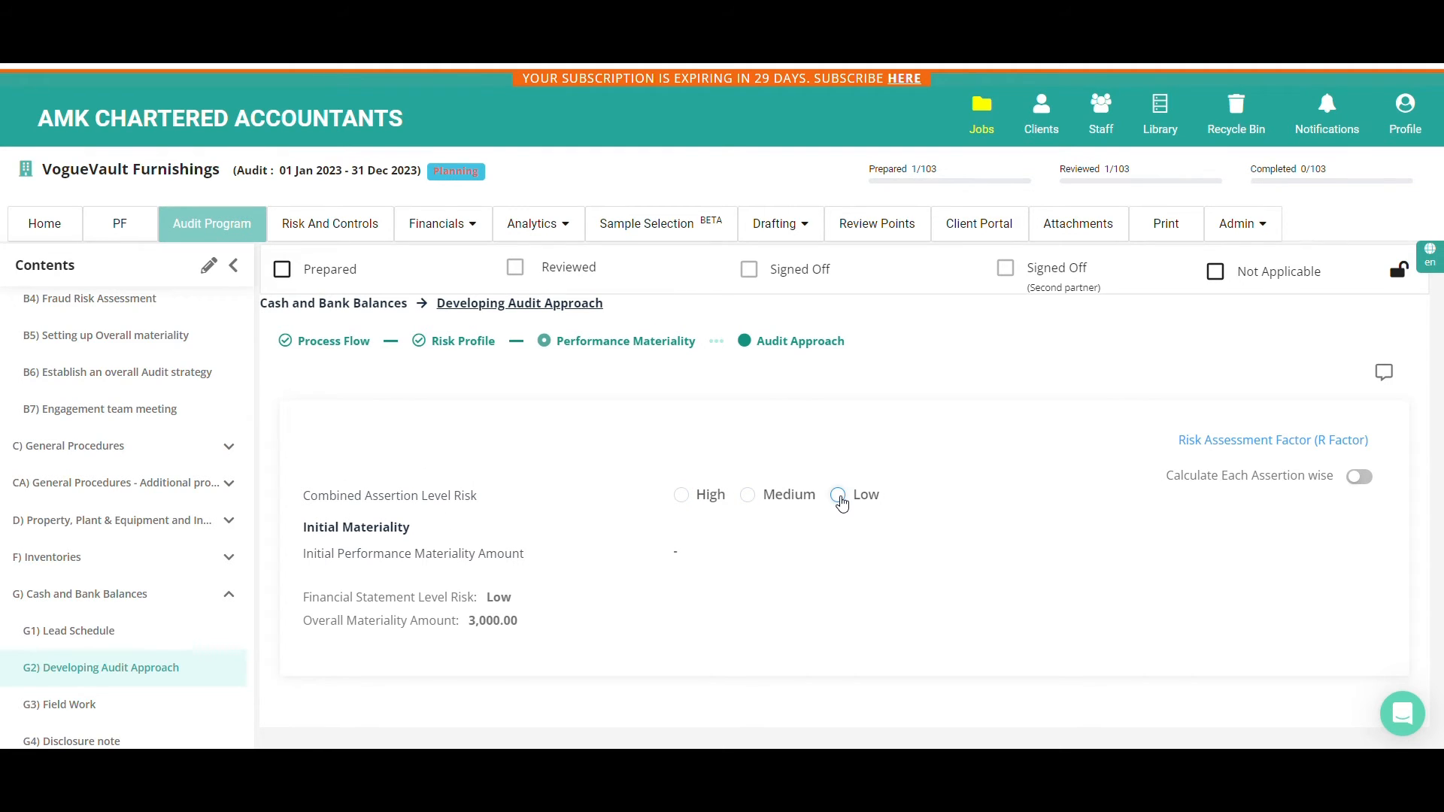
pyautogui.click(840, 497)
pyautogui.click(749, 498)
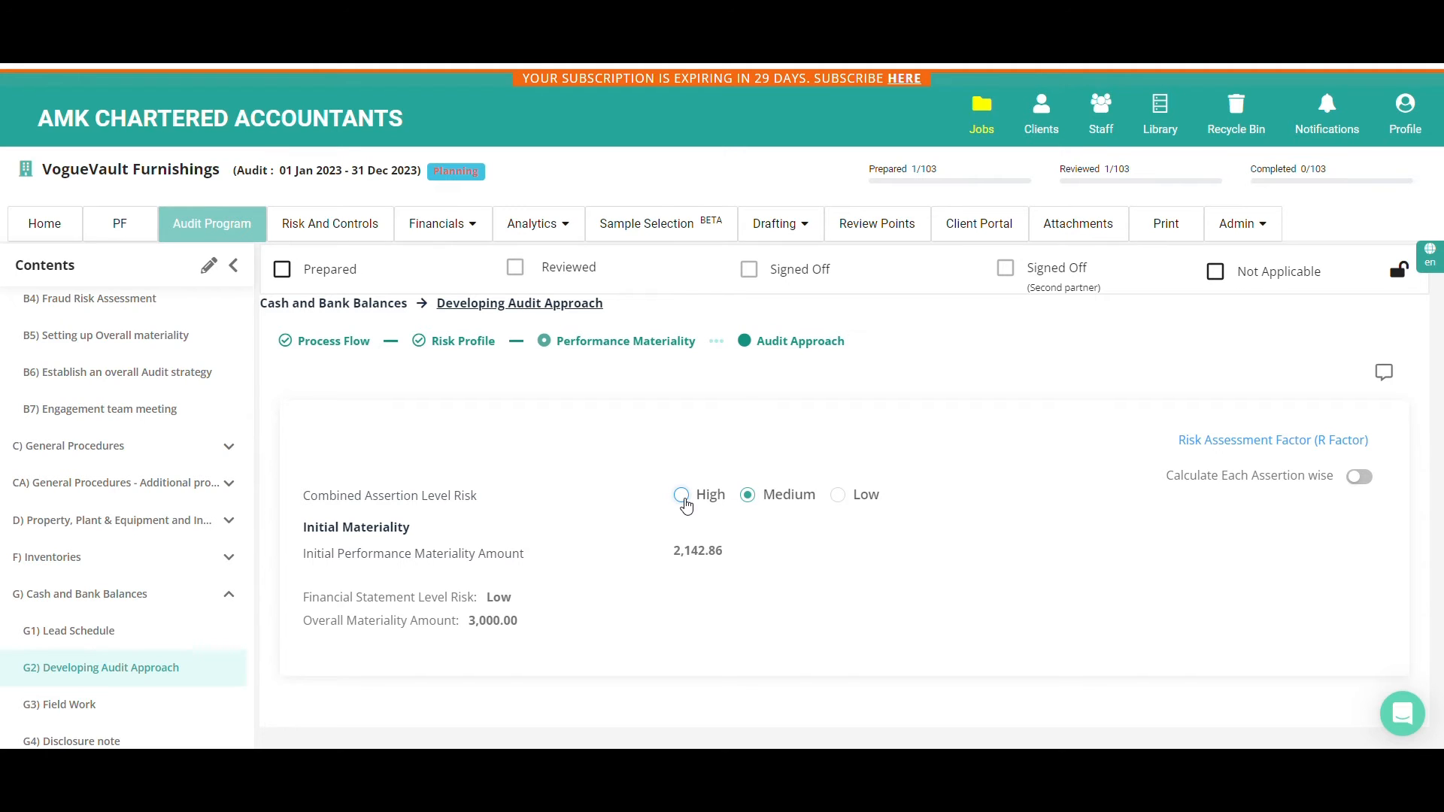
pyautogui.click(682, 496)
# Turn on the assertion-wise calculation to view performance materiality for each assertion, and turn it off again
pyautogui.click(1359, 479)
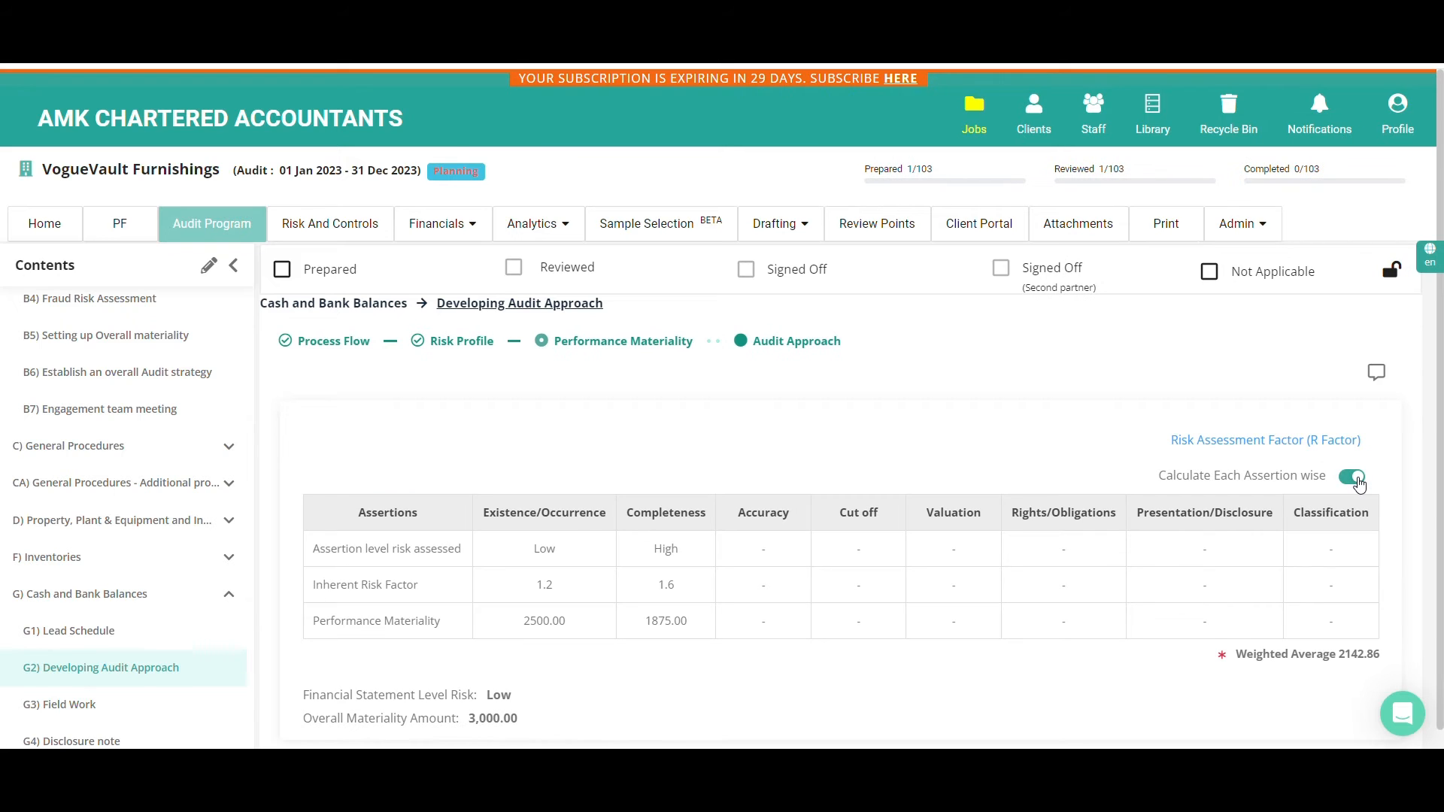
pyautogui.scroll(-1, 1359, 483)
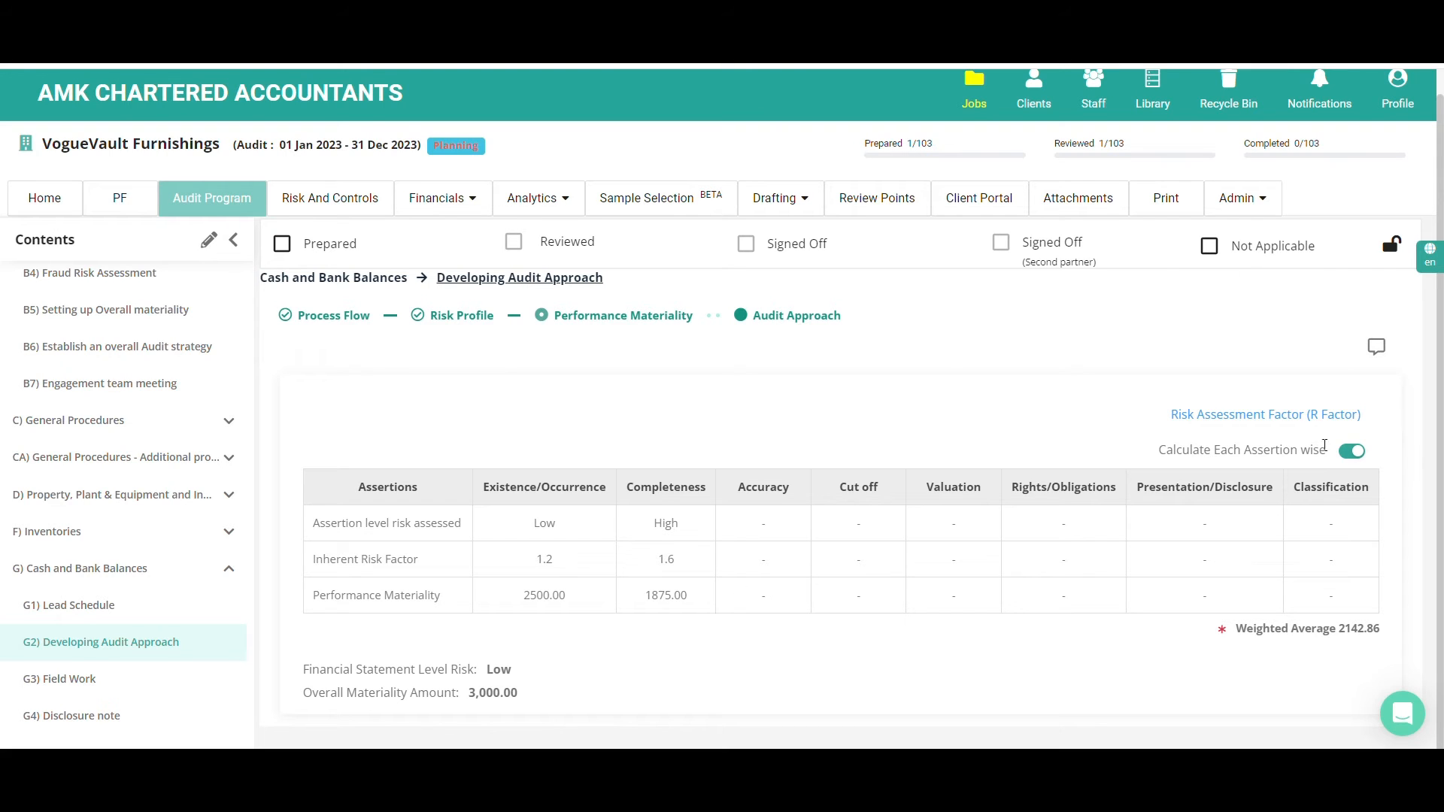
pyautogui.click(1352, 455)
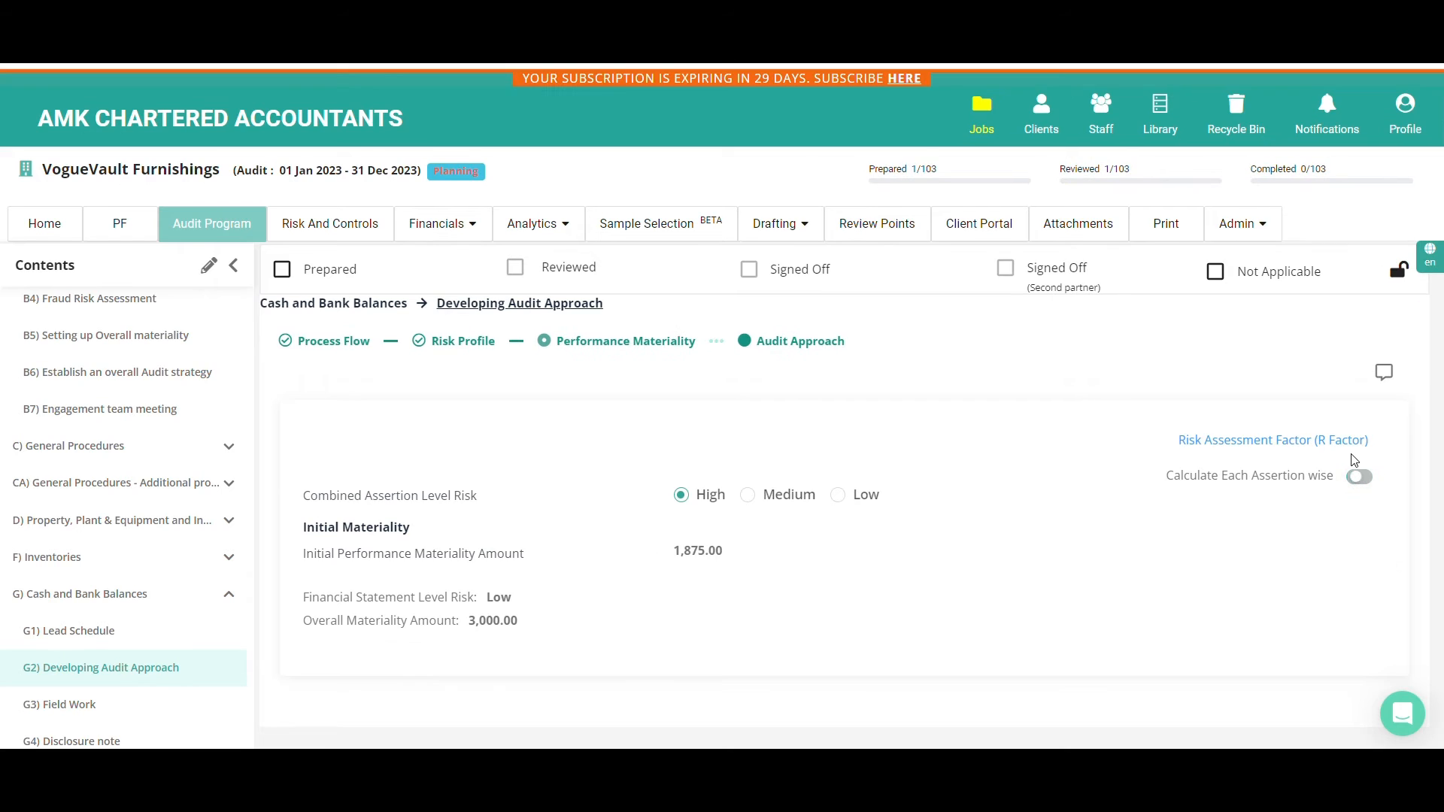
# Go to the Overall Audit Strategy part of section B6, read the guidance on defining the audit scope and close it
pyautogui.scroll(3, 116, 543)
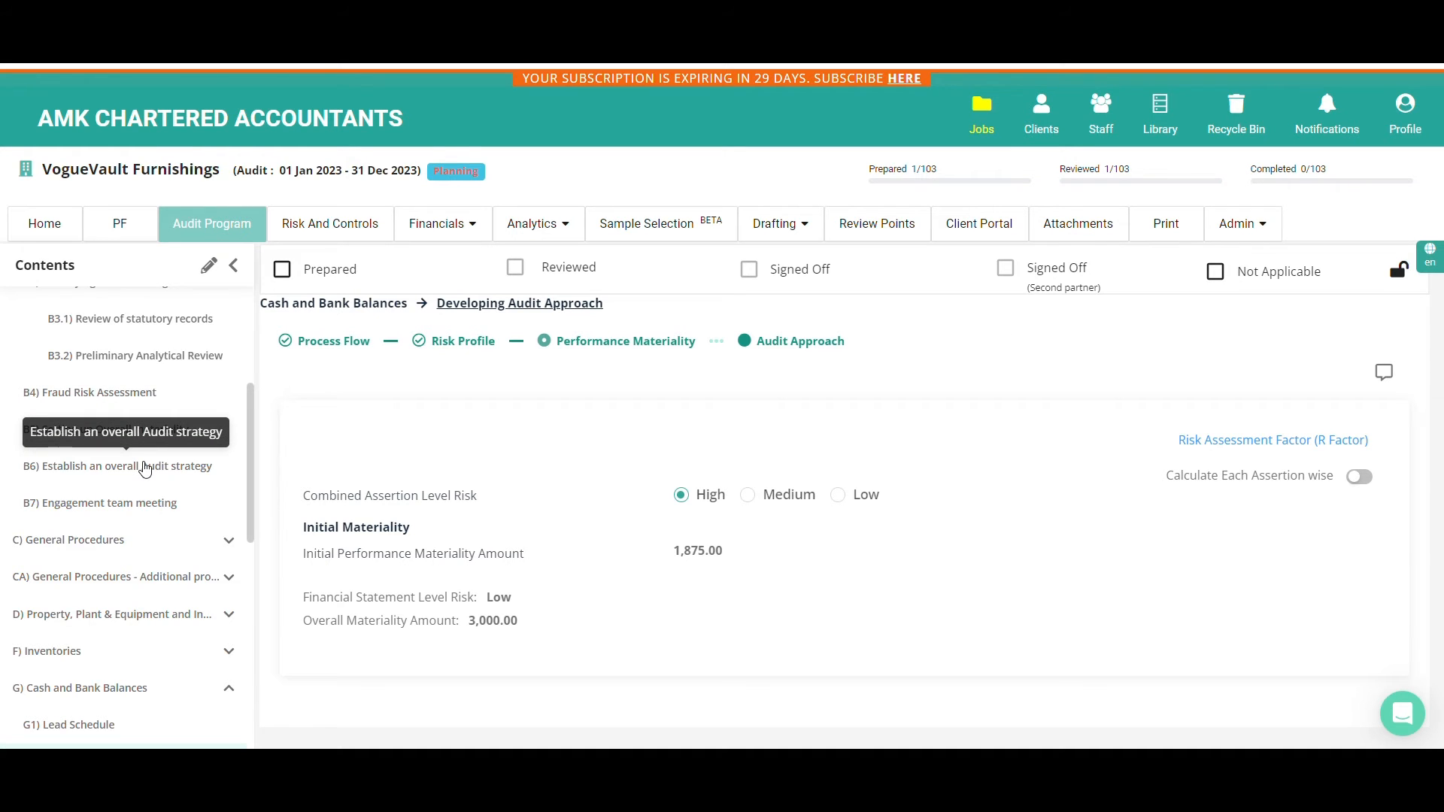
pyautogui.click(146, 467)
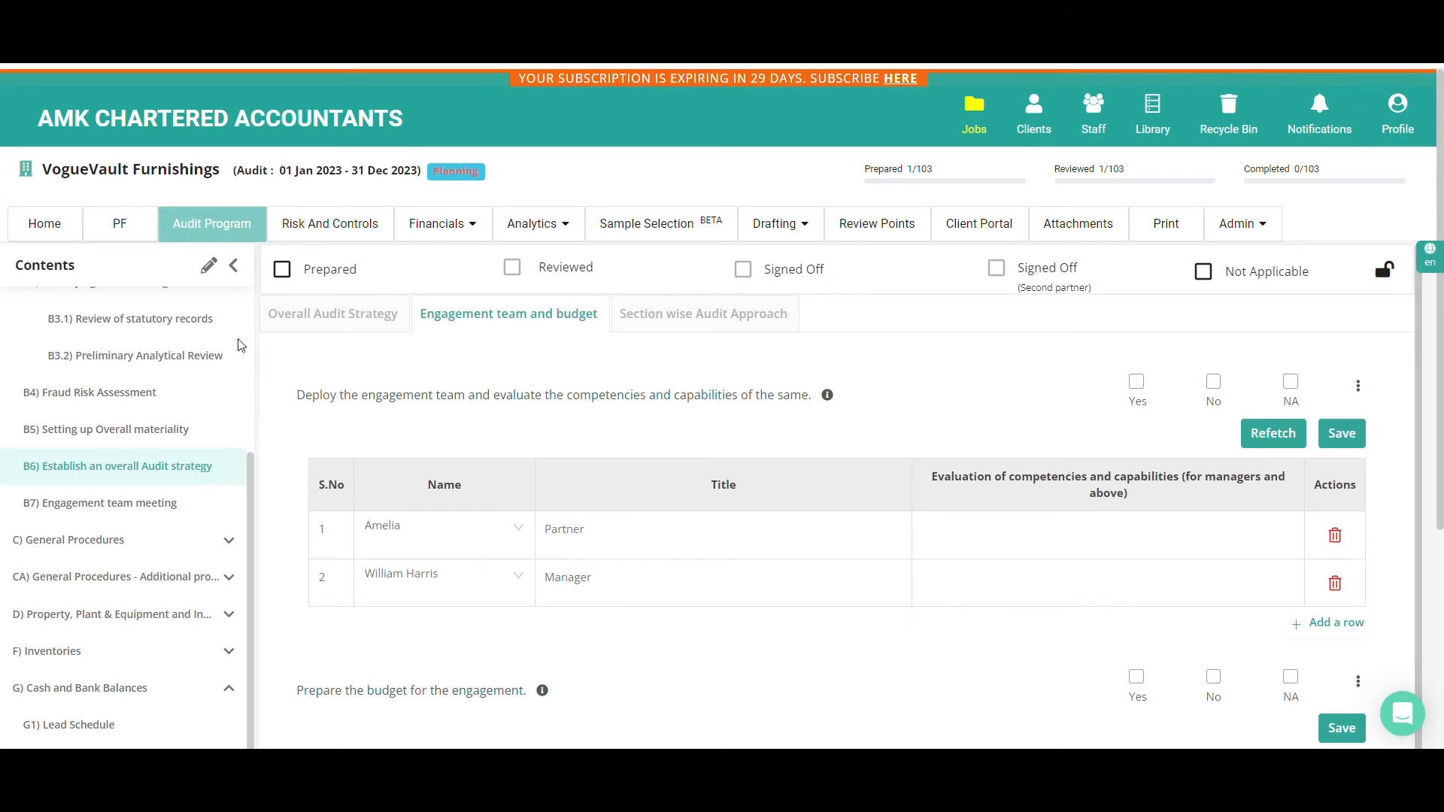
pyautogui.click(286, 322)
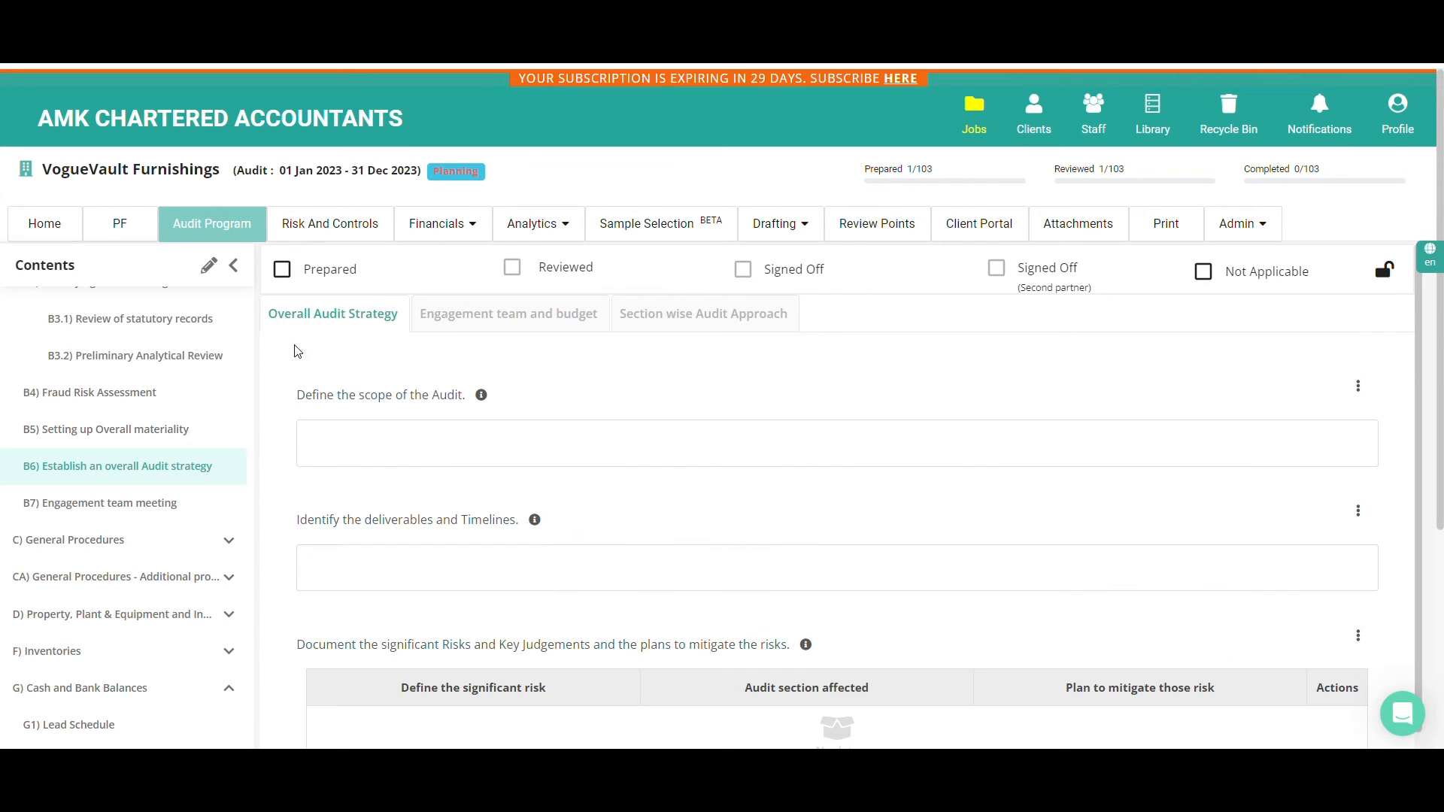
pyautogui.click(481, 397)
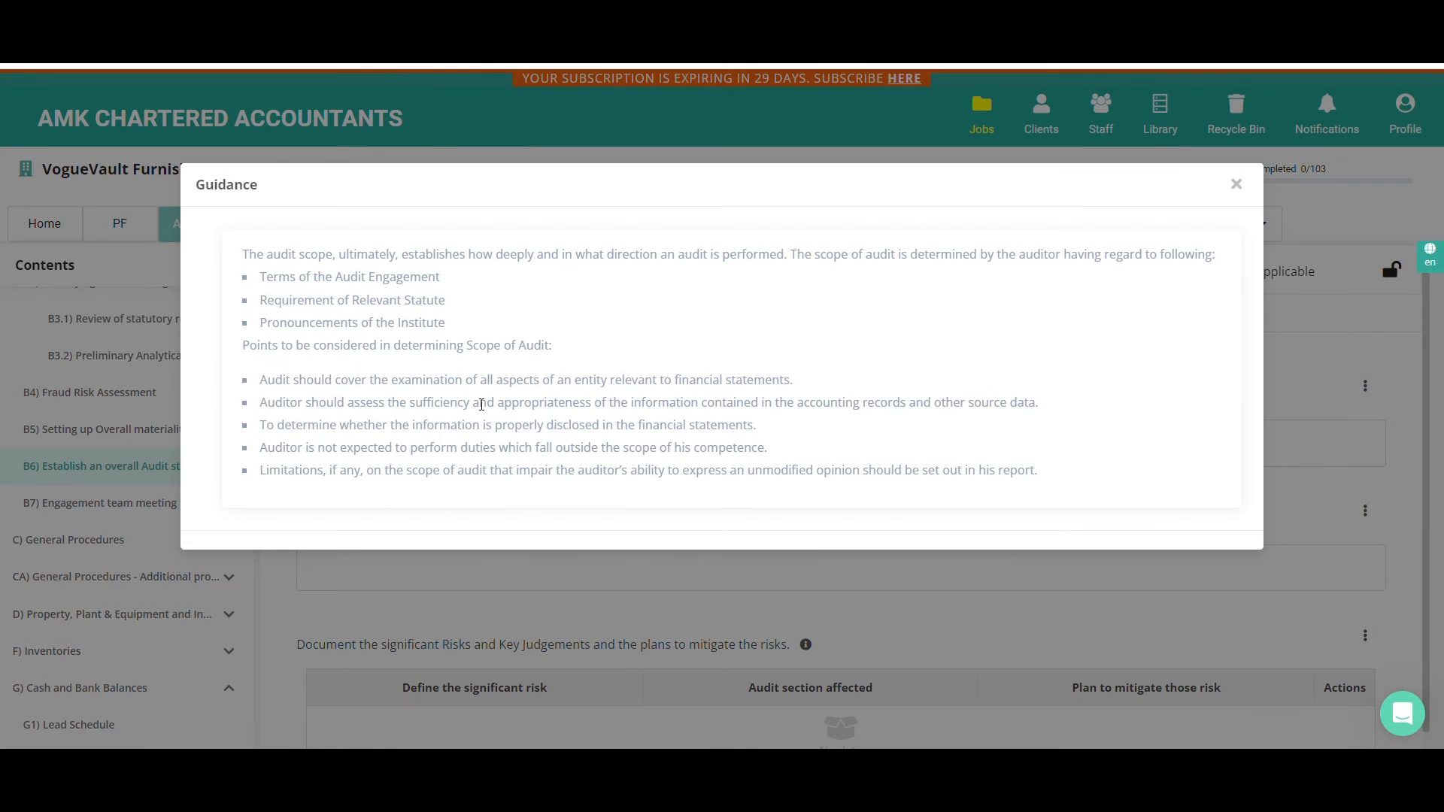
pyautogui.click(460, 564)
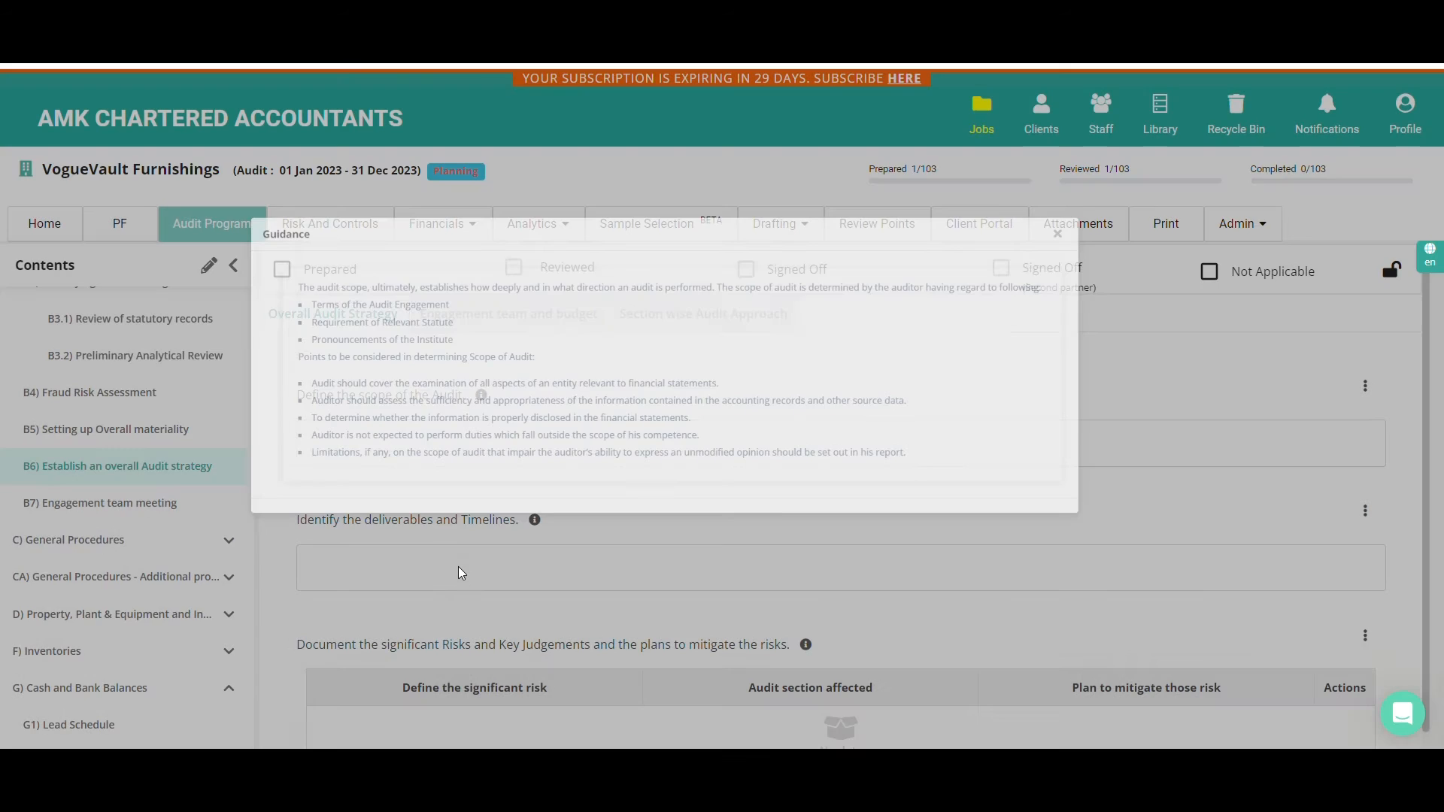
# Look over the Overall Audit Strategy questions, from deliverables and significant risks to going concern and expert involvement
pyautogui.scroll(-3, 460, 565)
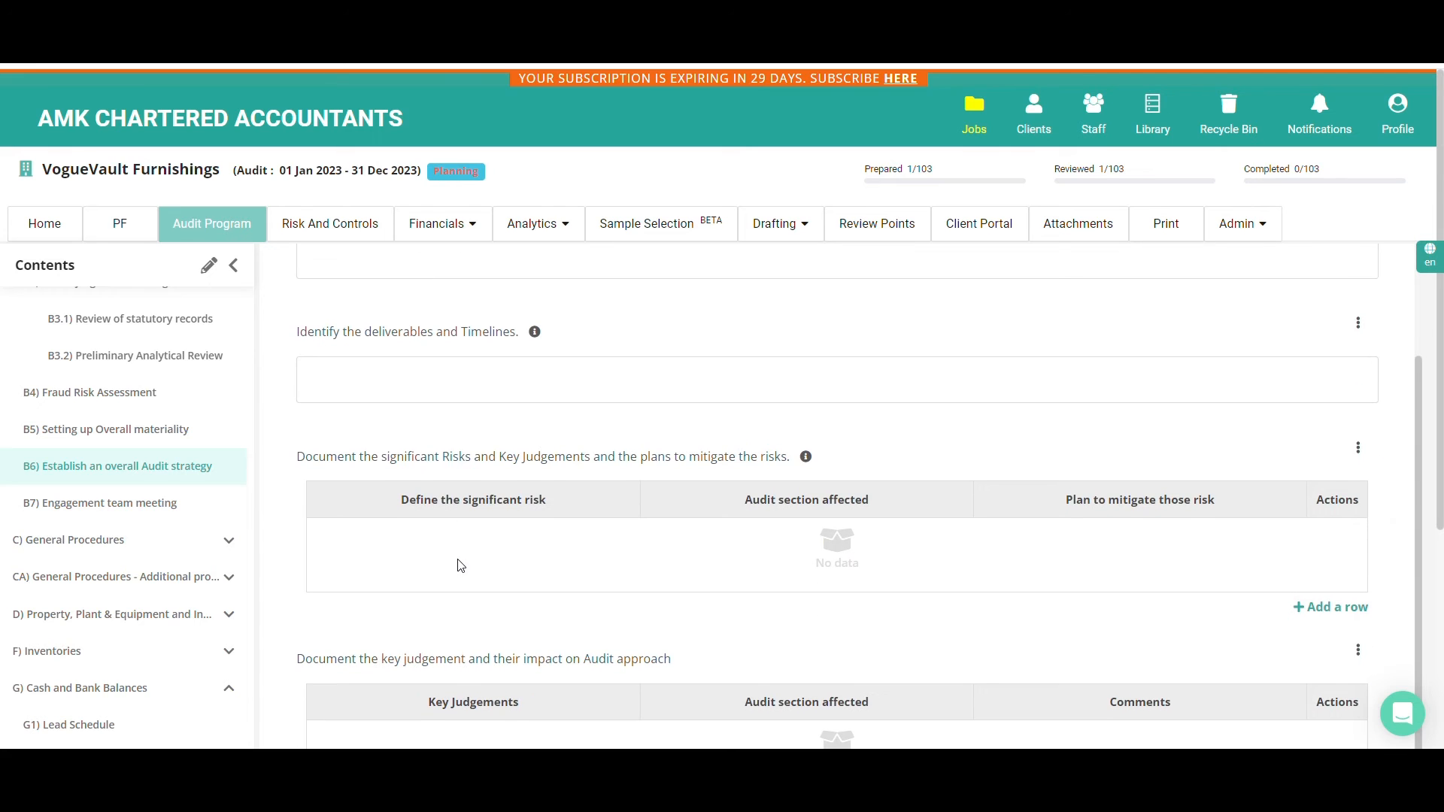
pyautogui.scroll(-4, 460, 566)
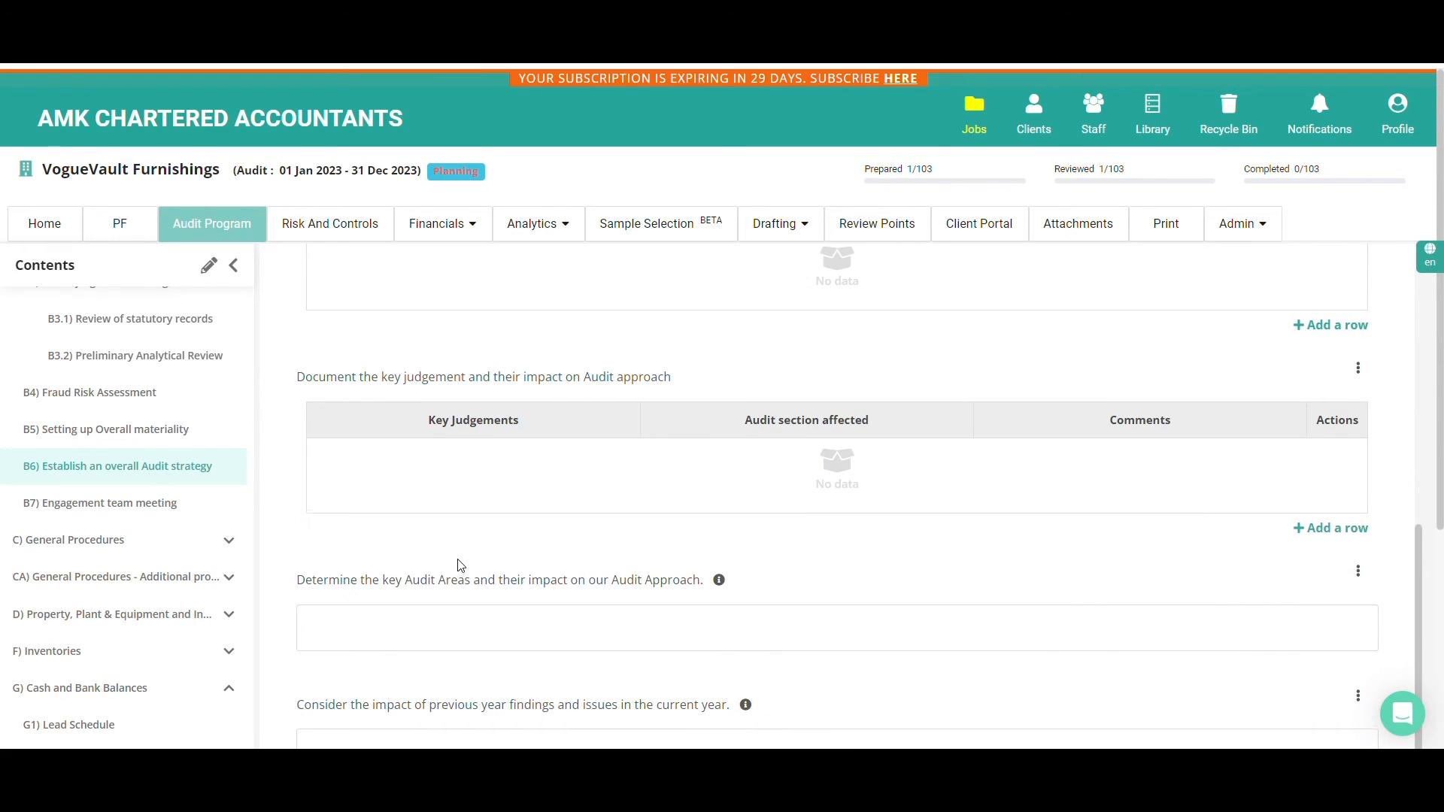
pyautogui.scroll(-3, 460, 565)
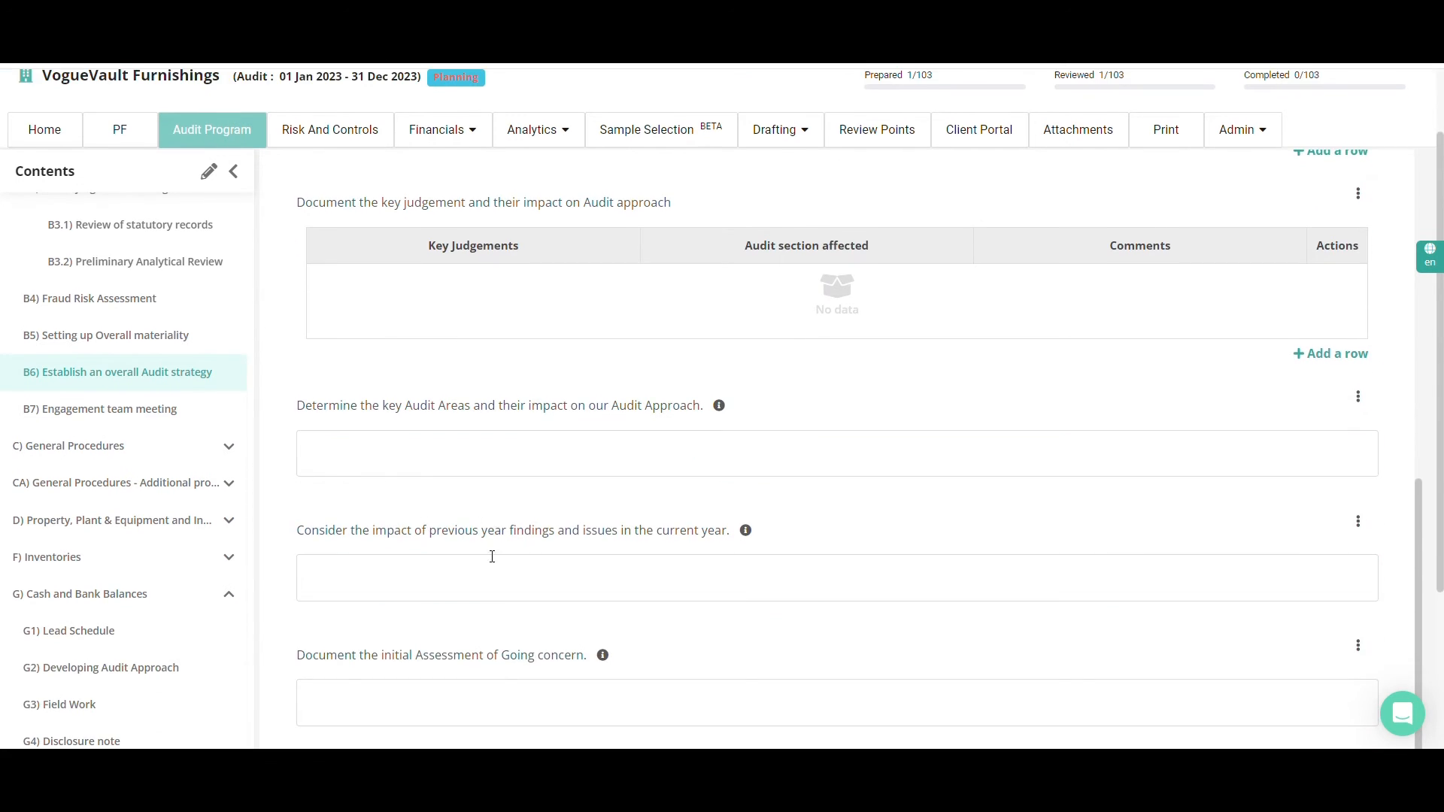
pyautogui.moveTo(400, 660); pyautogui.dragTo(586, 638)
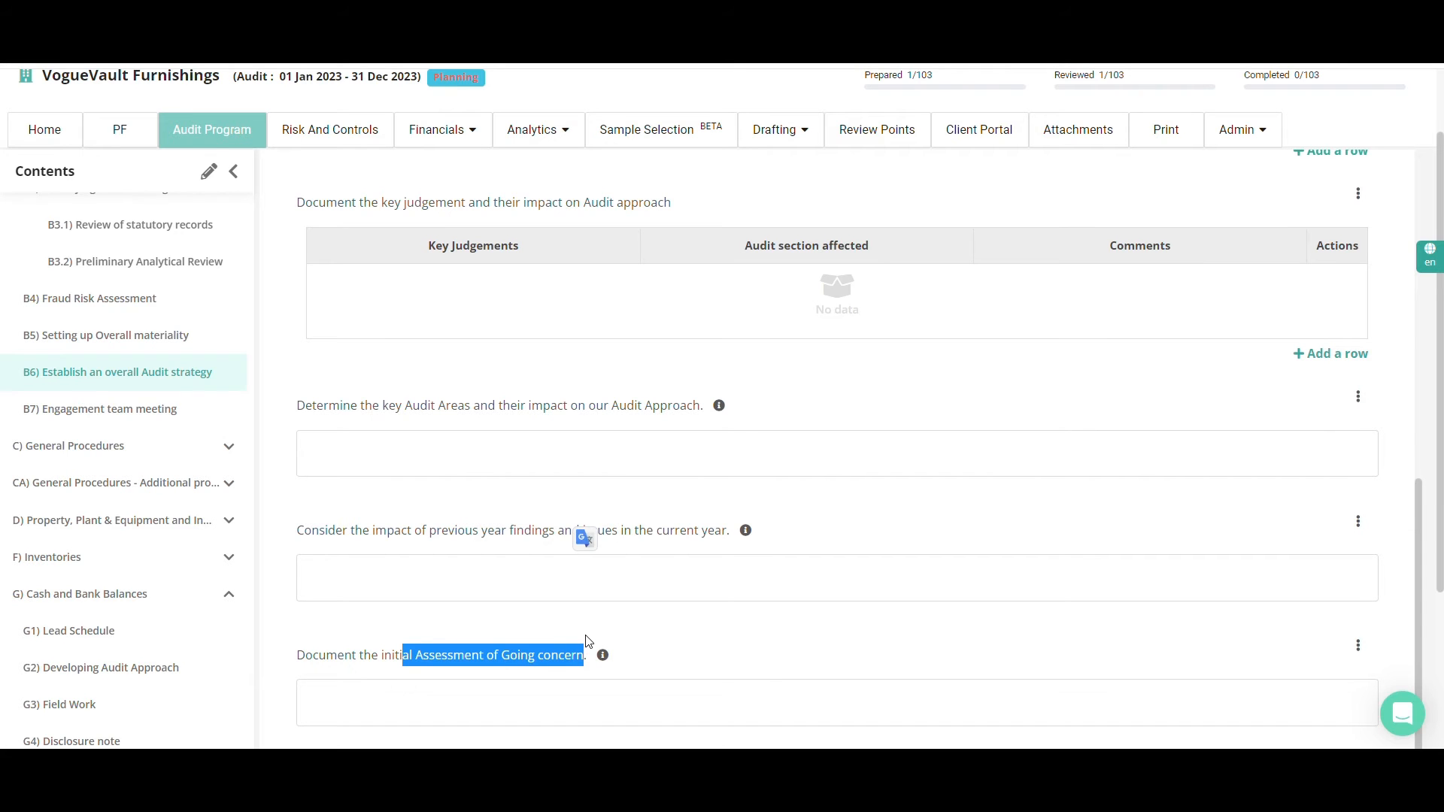
pyautogui.scroll(-3, 461, 574)
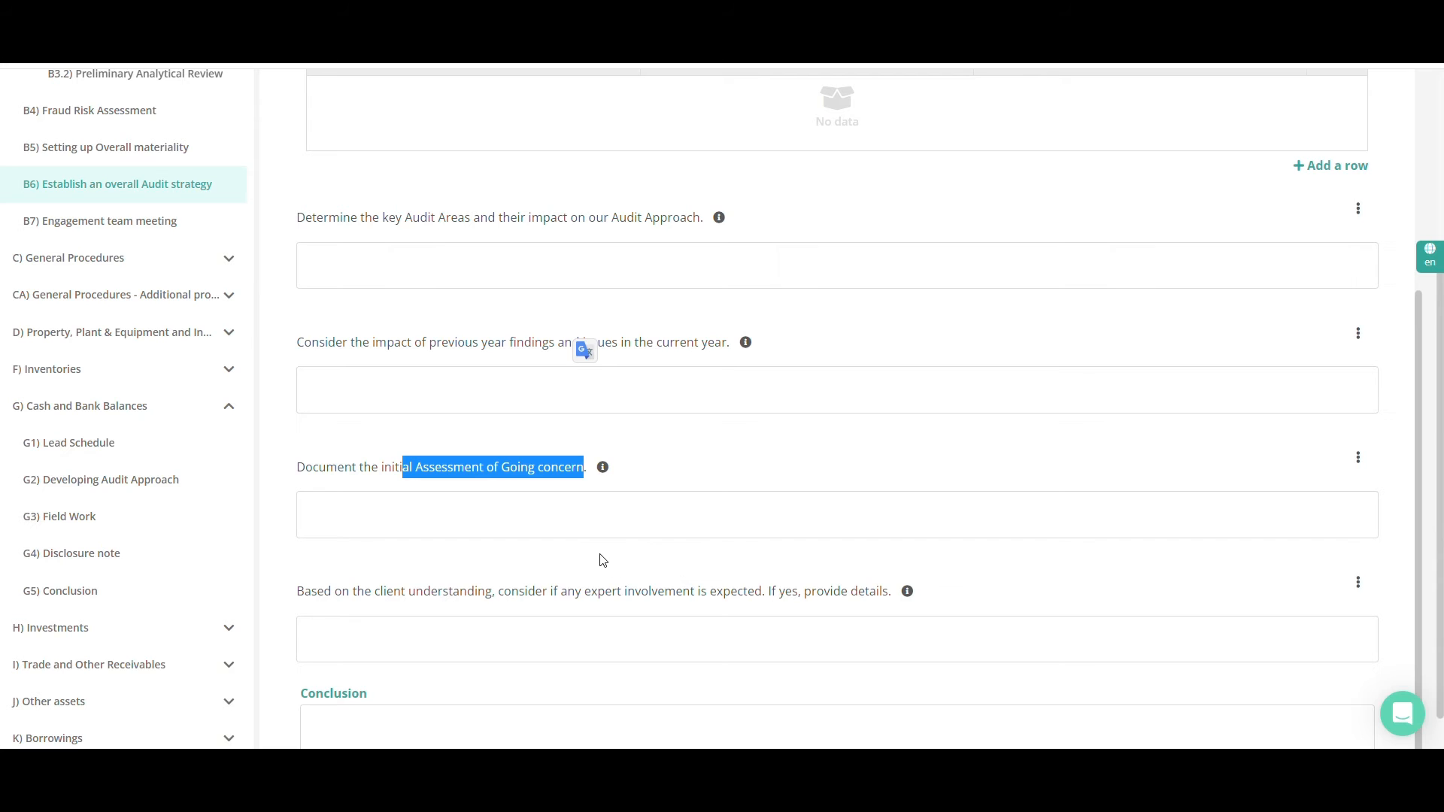
pyautogui.scroll(1, 602, 560)
pyautogui.scroll(4, 602, 560)
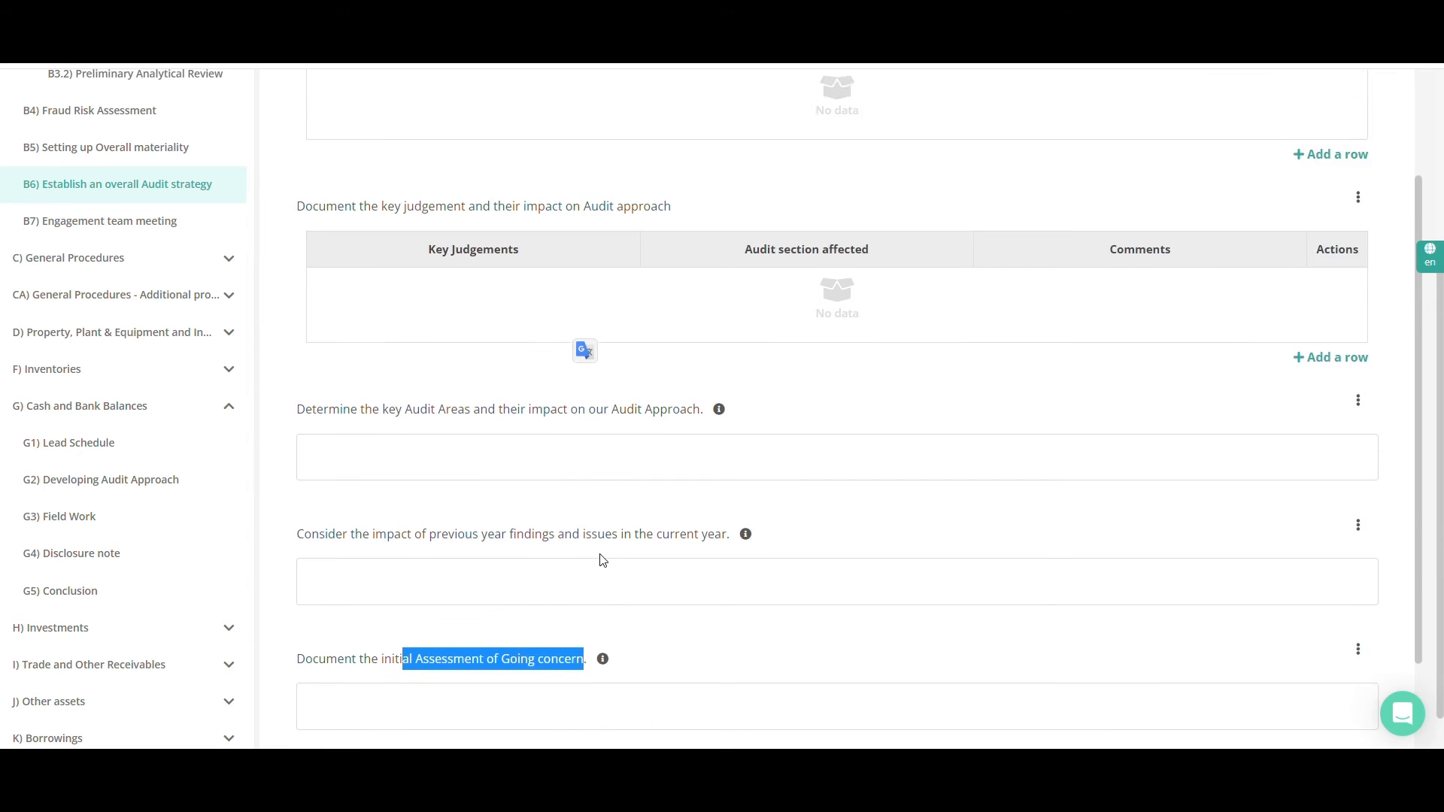
pyautogui.scroll(4, 602, 560)
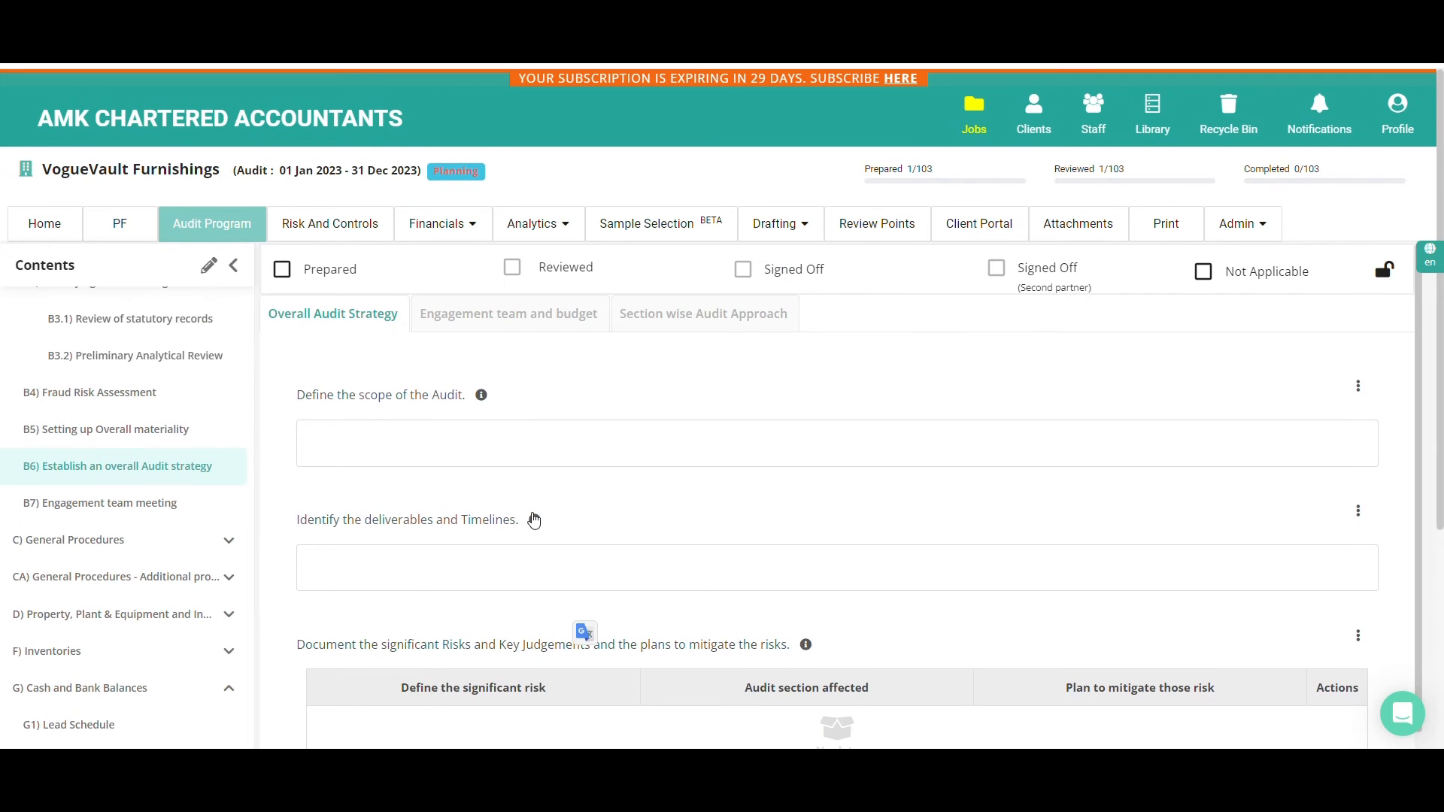
# View Engagement team and budget, examining the competency evaluation column, the budget table and the estimated fees question
pyautogui.click(511, 319)
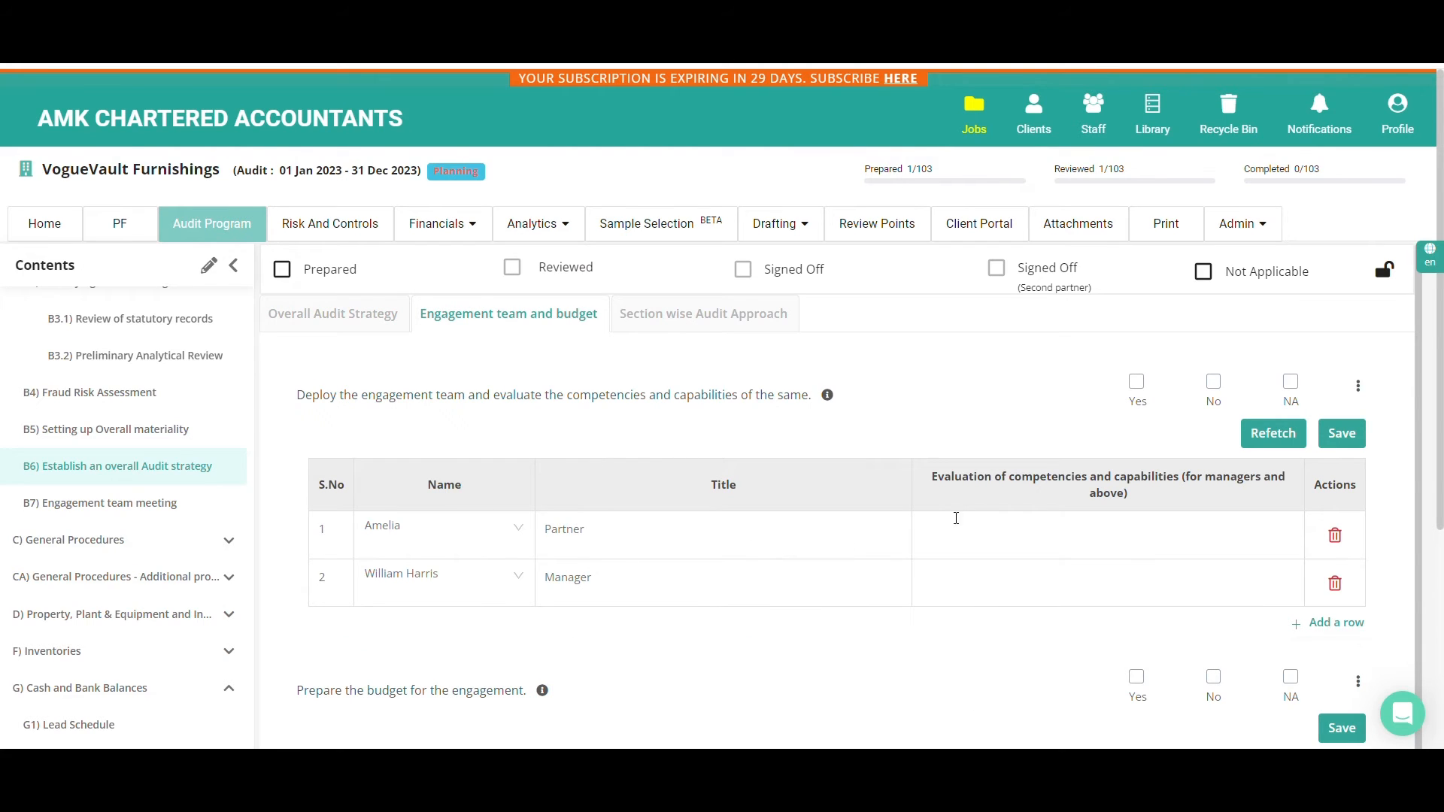
pyautogui.moveTo(931, 477); pyautogui.dragTo(1177, 505)
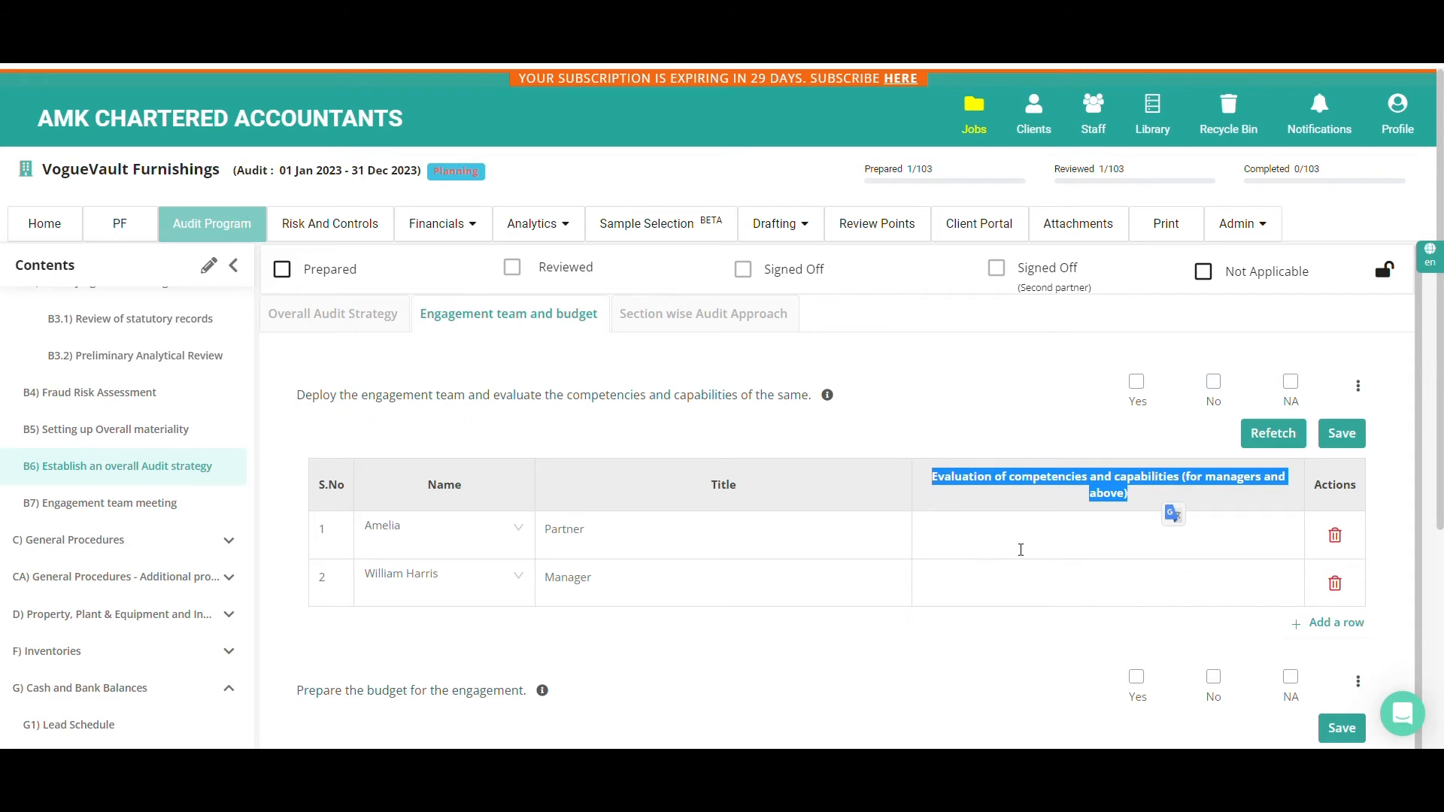
pyautogui.scroll(-1, 1016, 553)
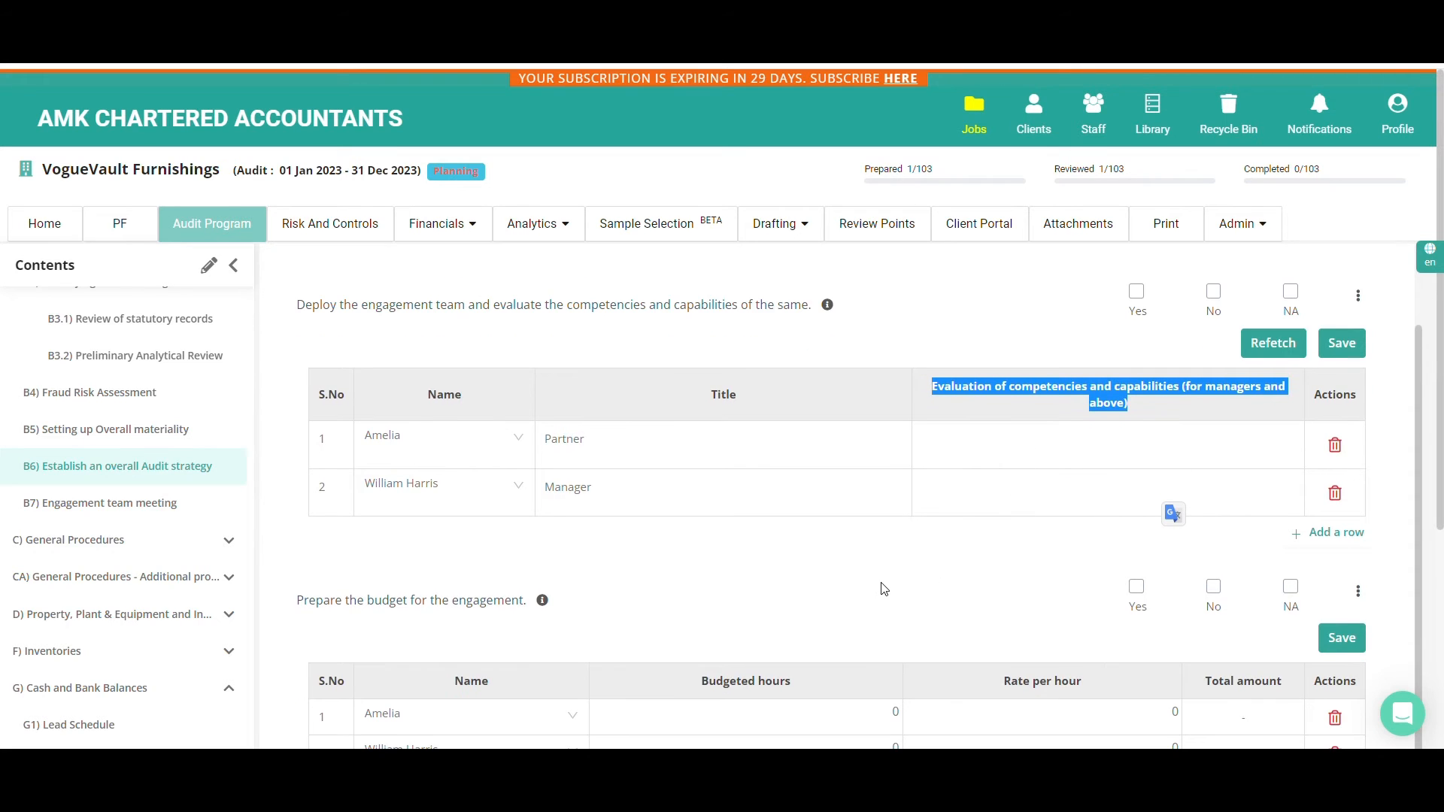
pyautogui.scroll(-2, 884, 588)
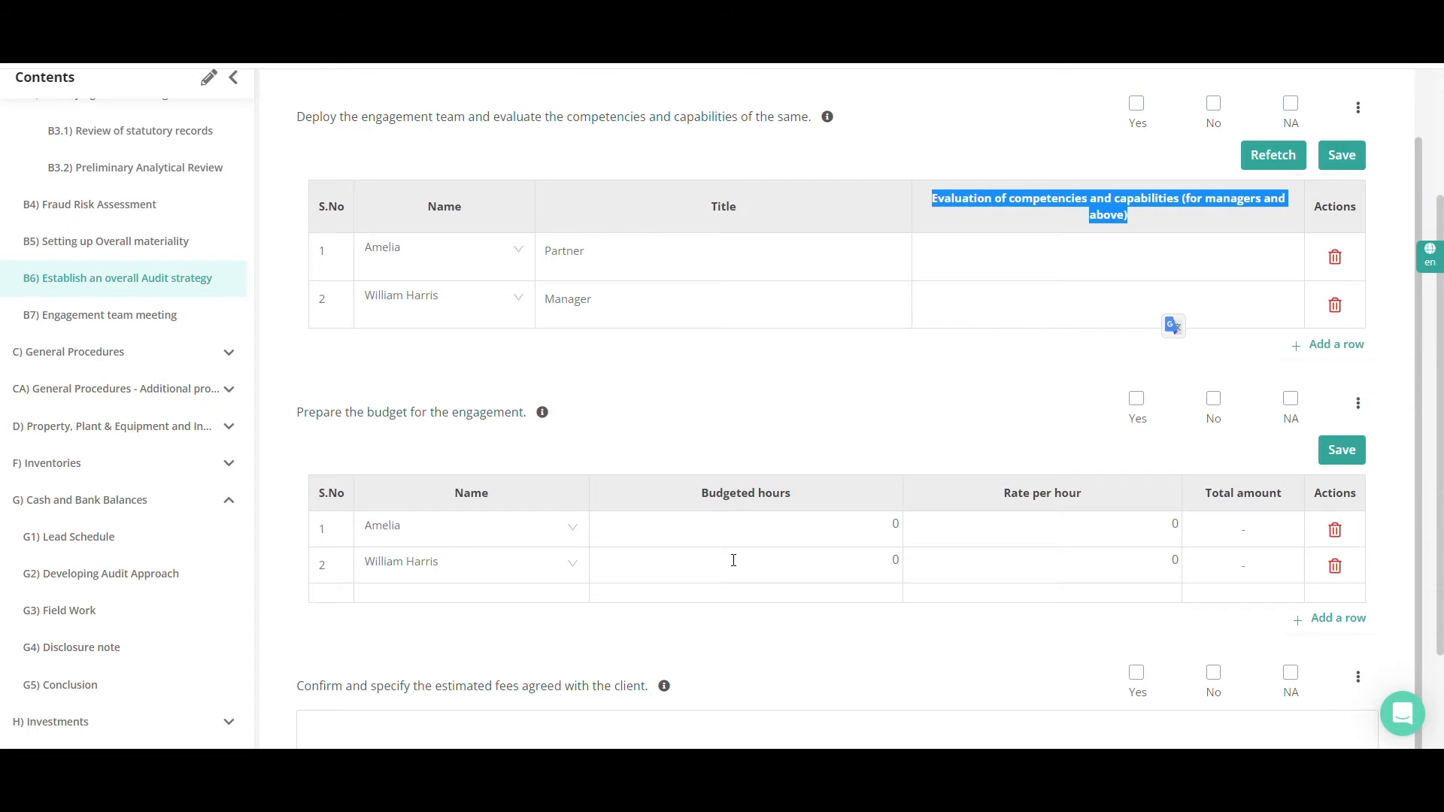
pyautogui.scroll(-2, 733, 561)
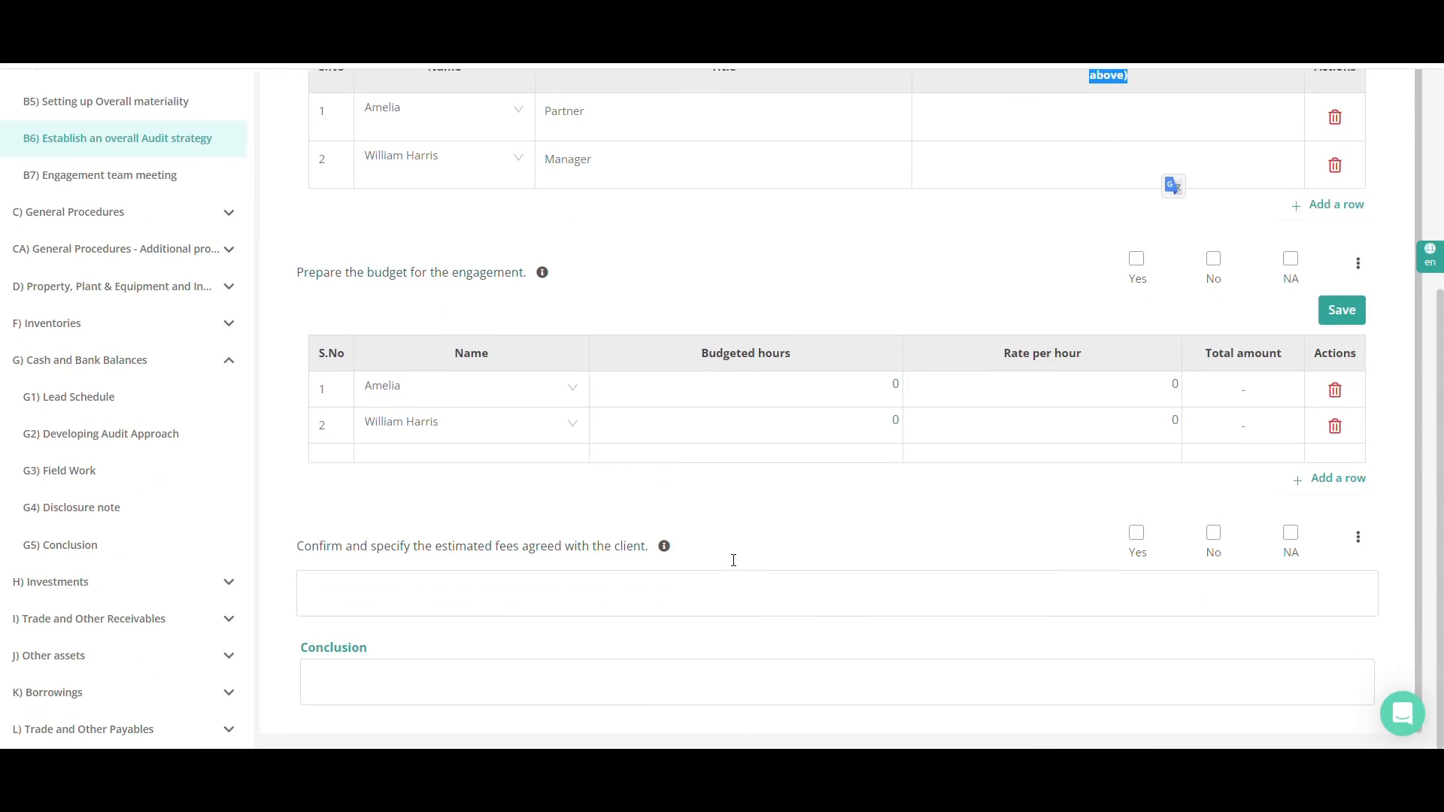
pyautogui.scroll(1, 735, 565)
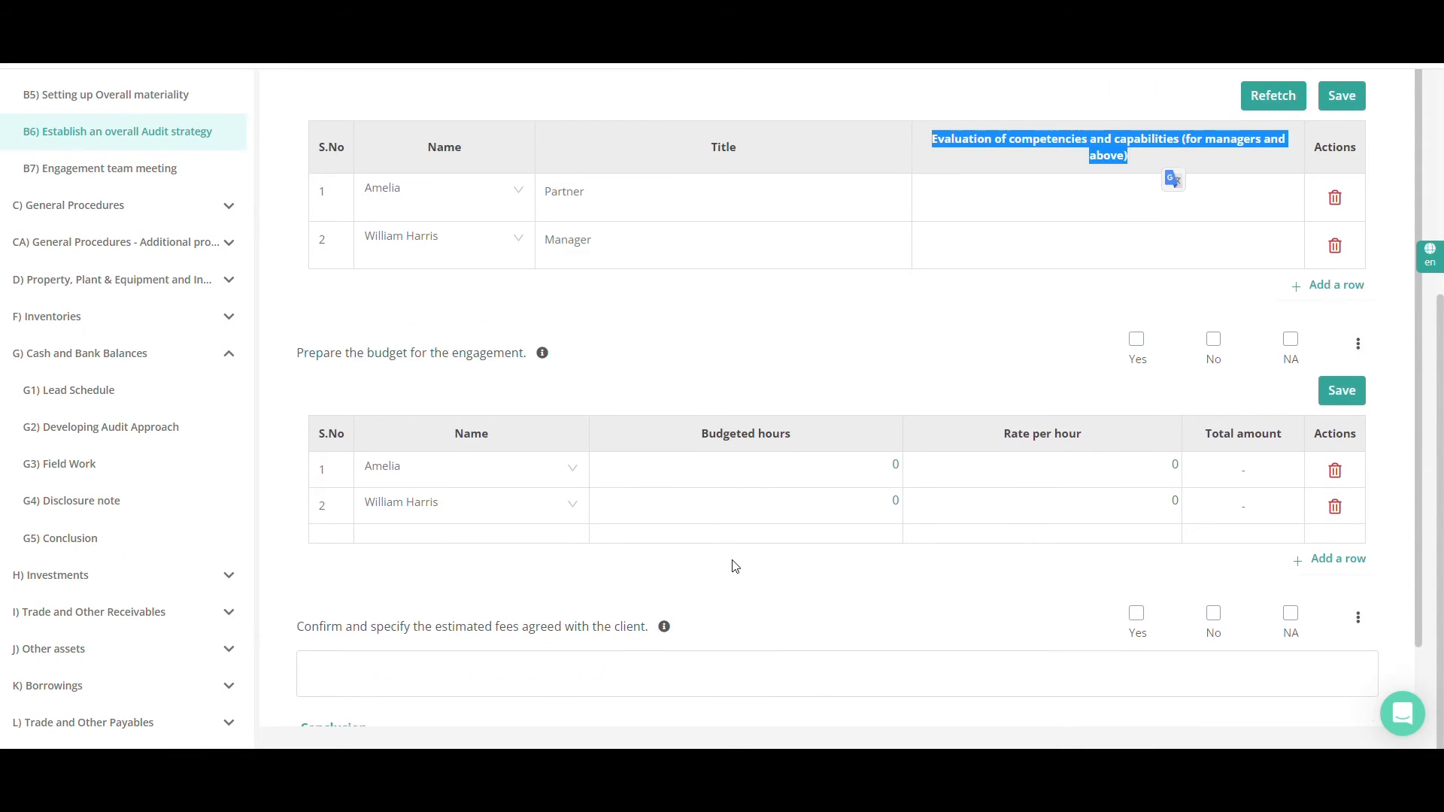
pyautogui.scroll(3, 720, 490)
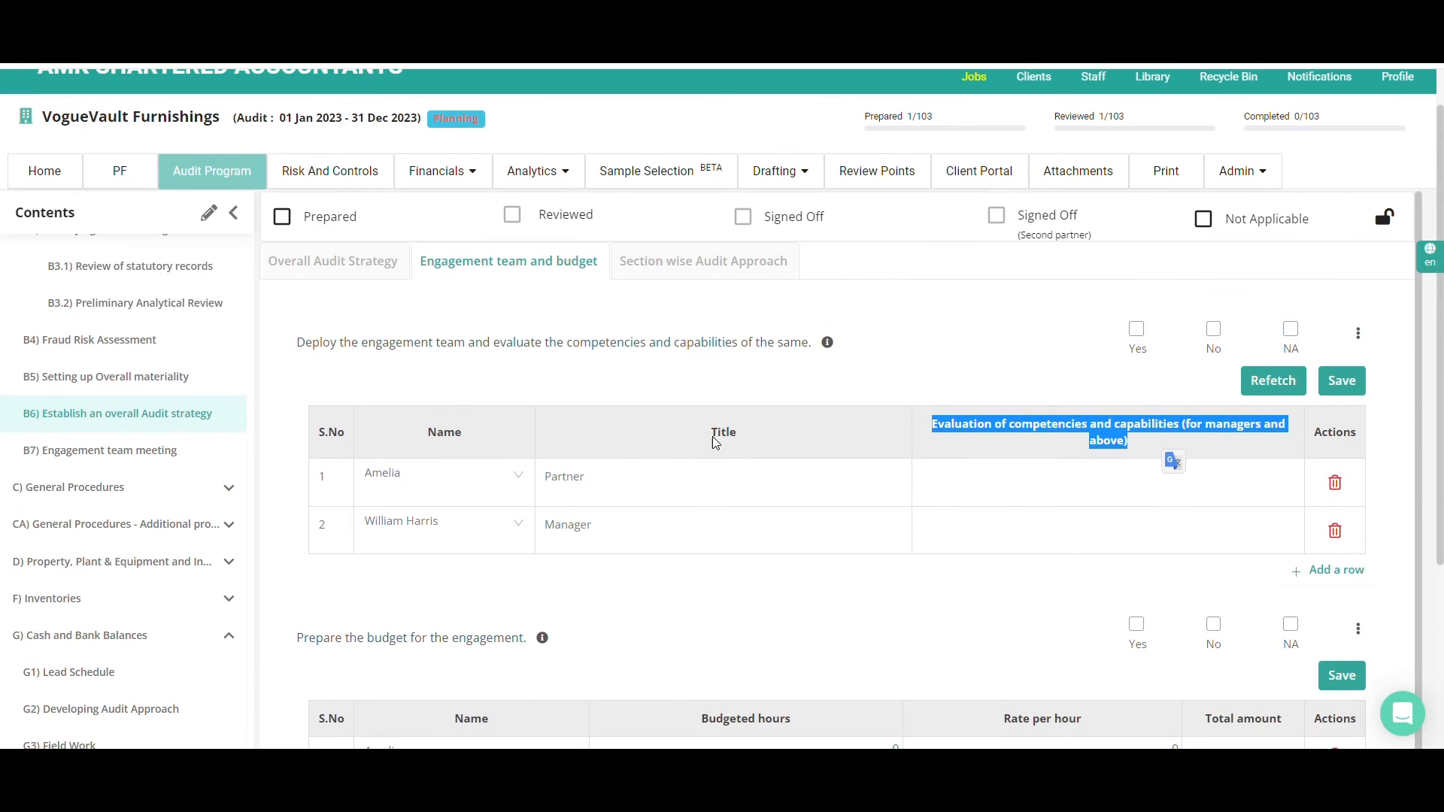
# View the Section wise Audit Approach and look through its audit sections and their assertions
pyautogui.click(711, 265)
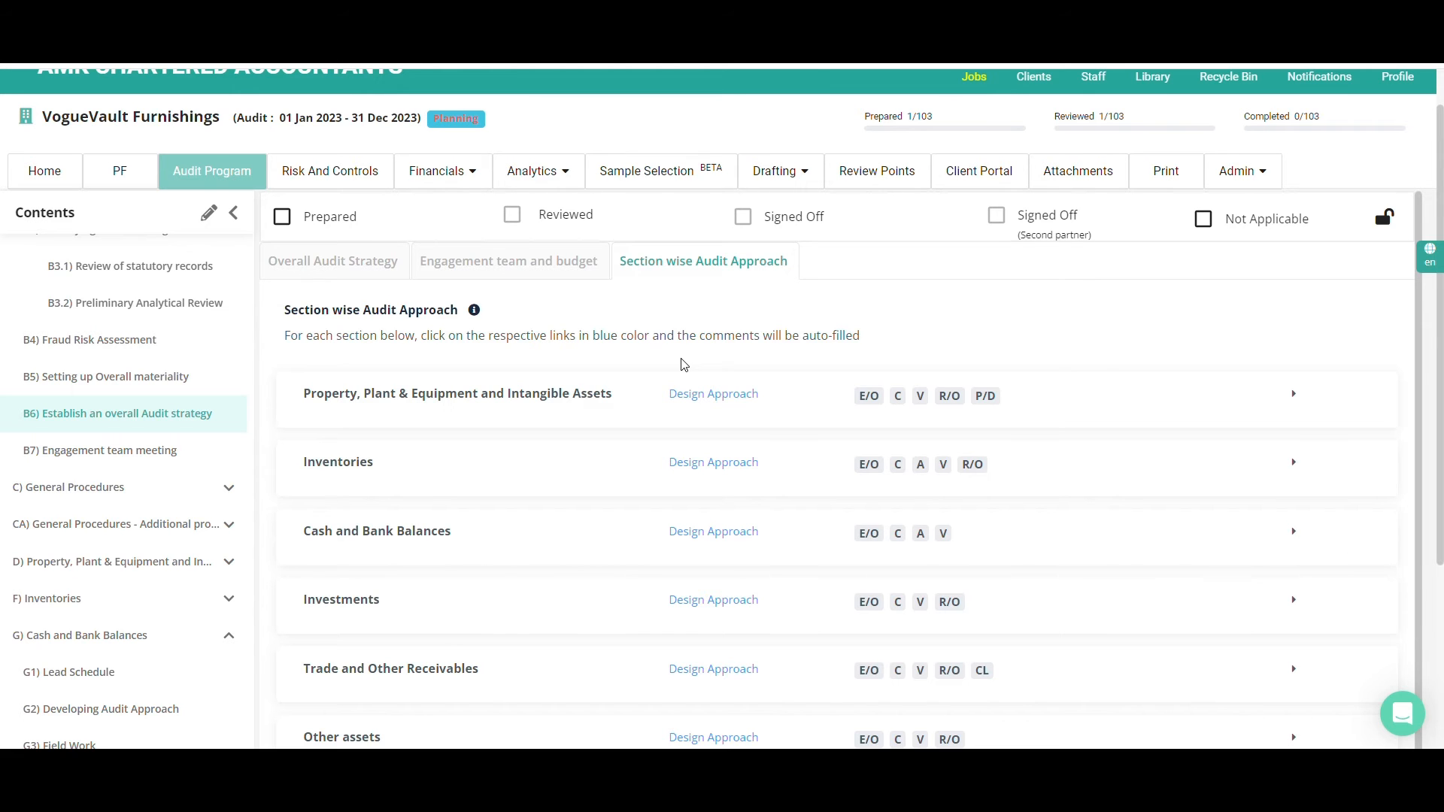
pyautogui.scroll(-3, 685, 365)
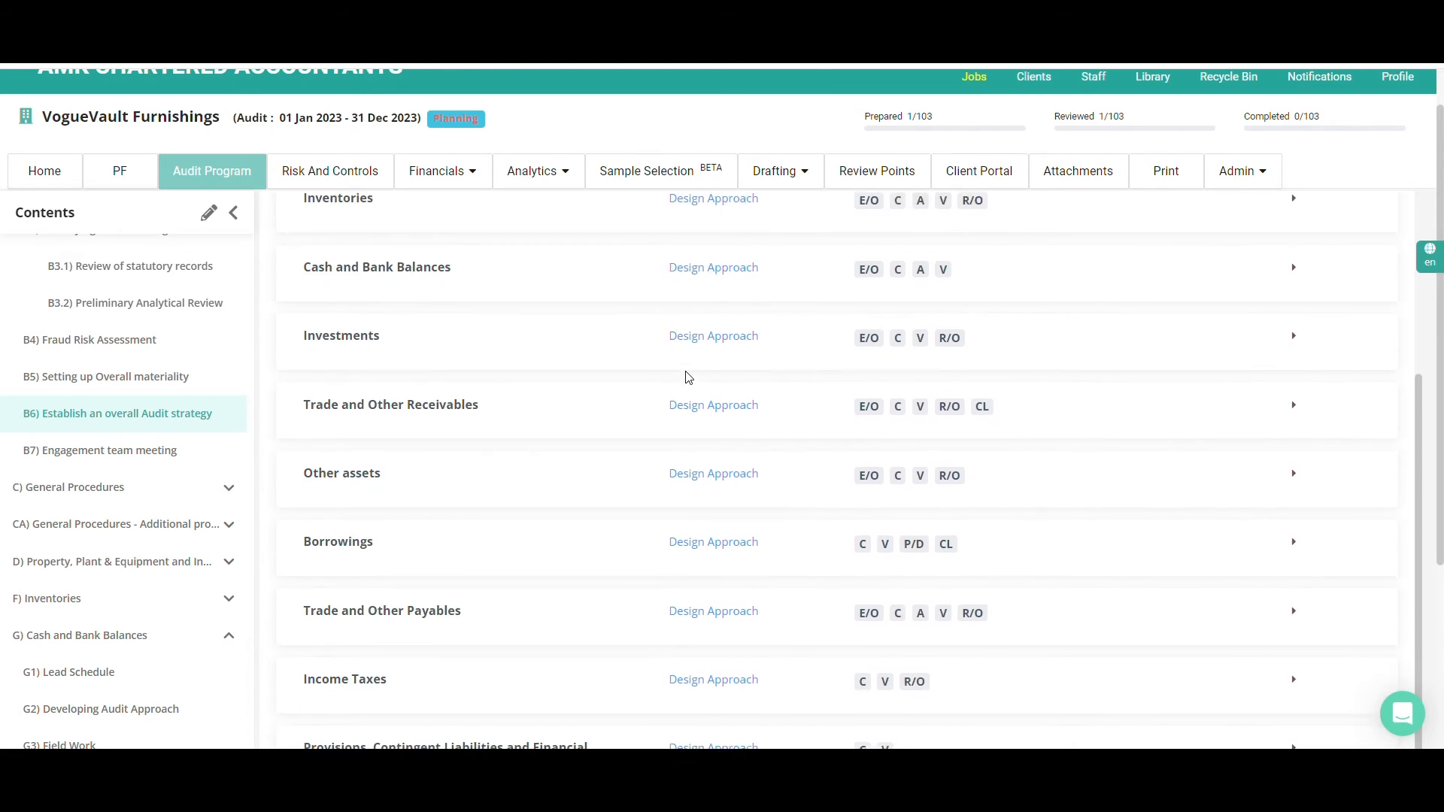
pyautogui.scroll(-1, 689, 377)
pyautogui.scroll(2, 687, 378)
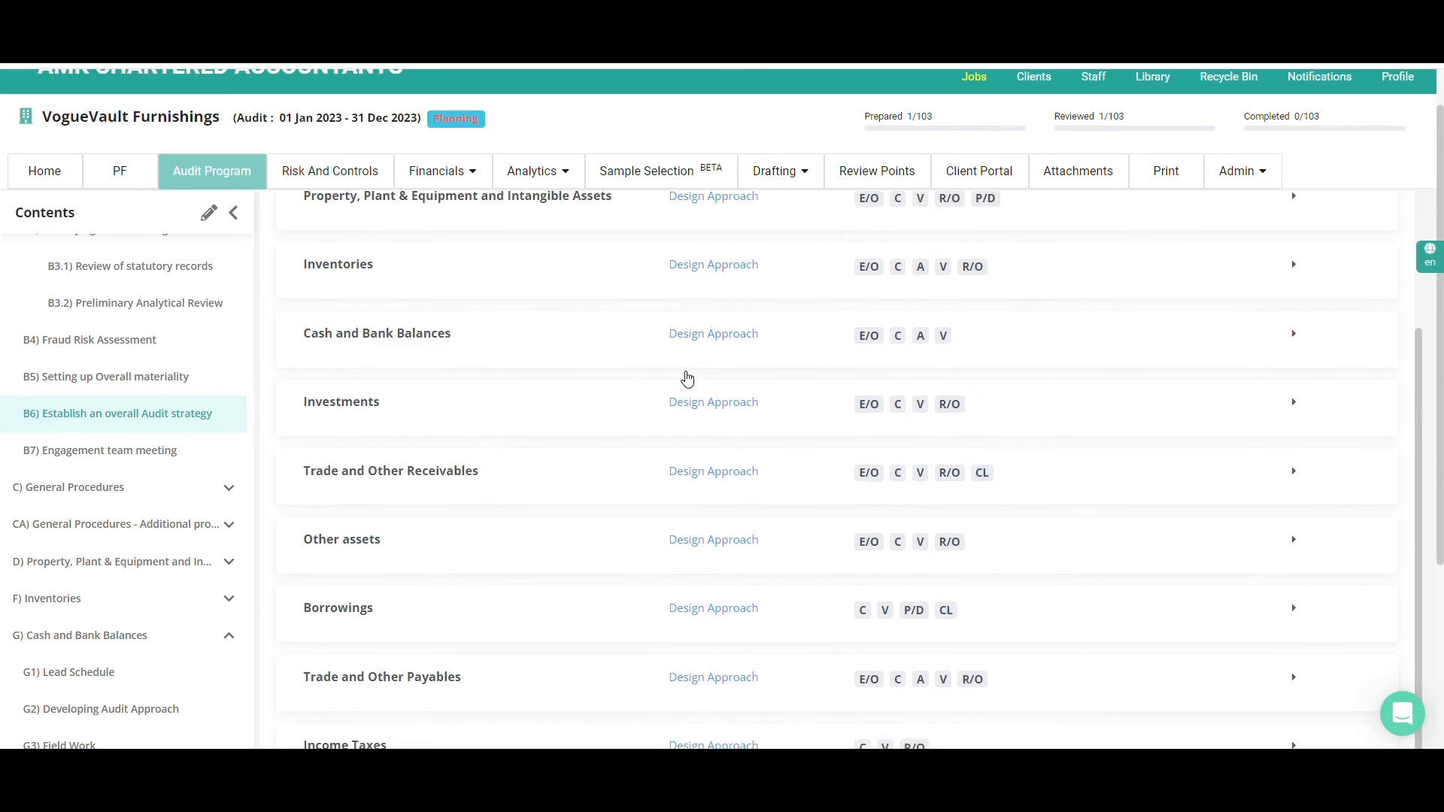
pyautogui.scroll(2, 687, 378)
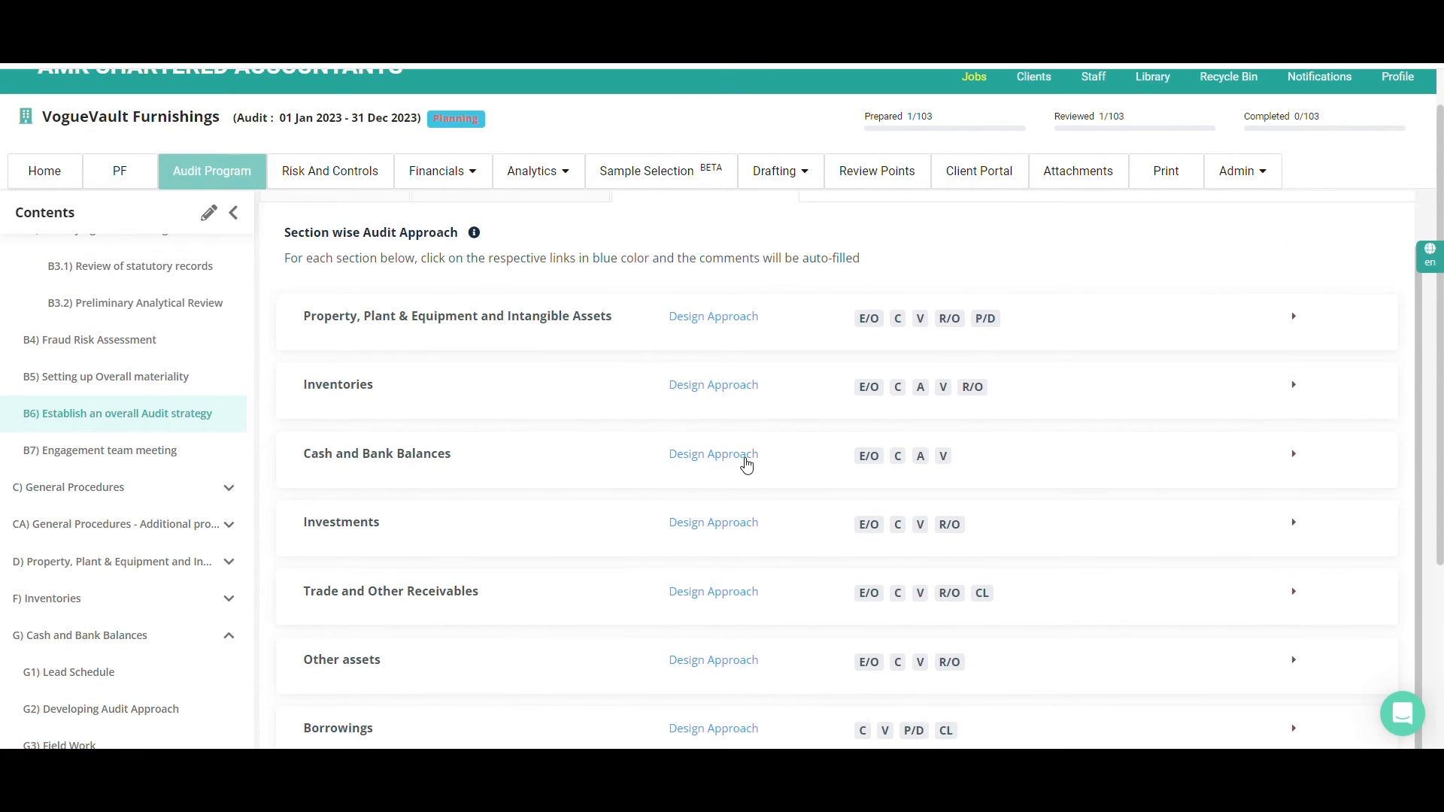
# Start designing the Cash and Bank Balances approach, choosing Test of Details with the Bank Confirmations test for the E/O assertion
pyautogui.click(747, 464)
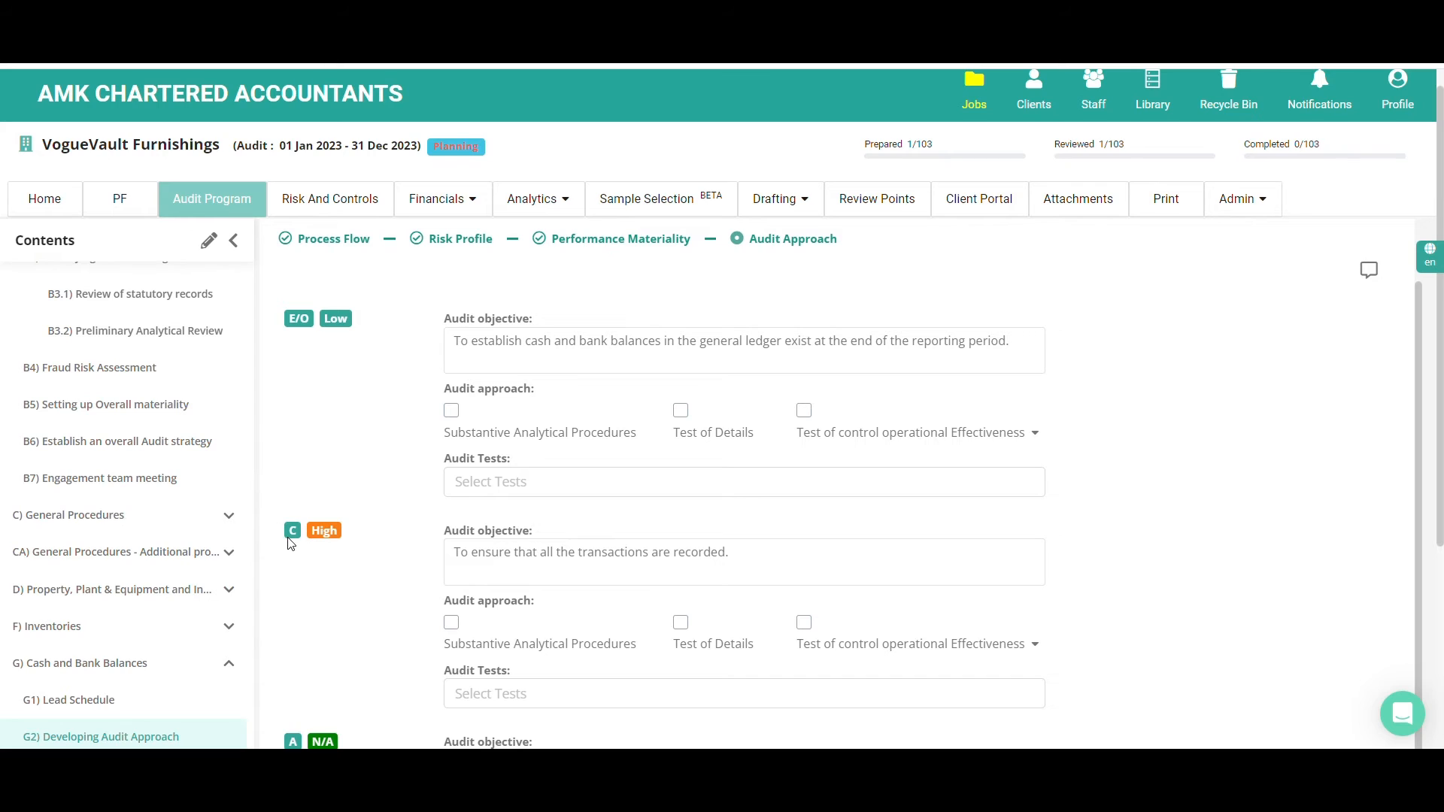
pyautogui.moveTo(290, 536)
pyautogui.click(808, 428)
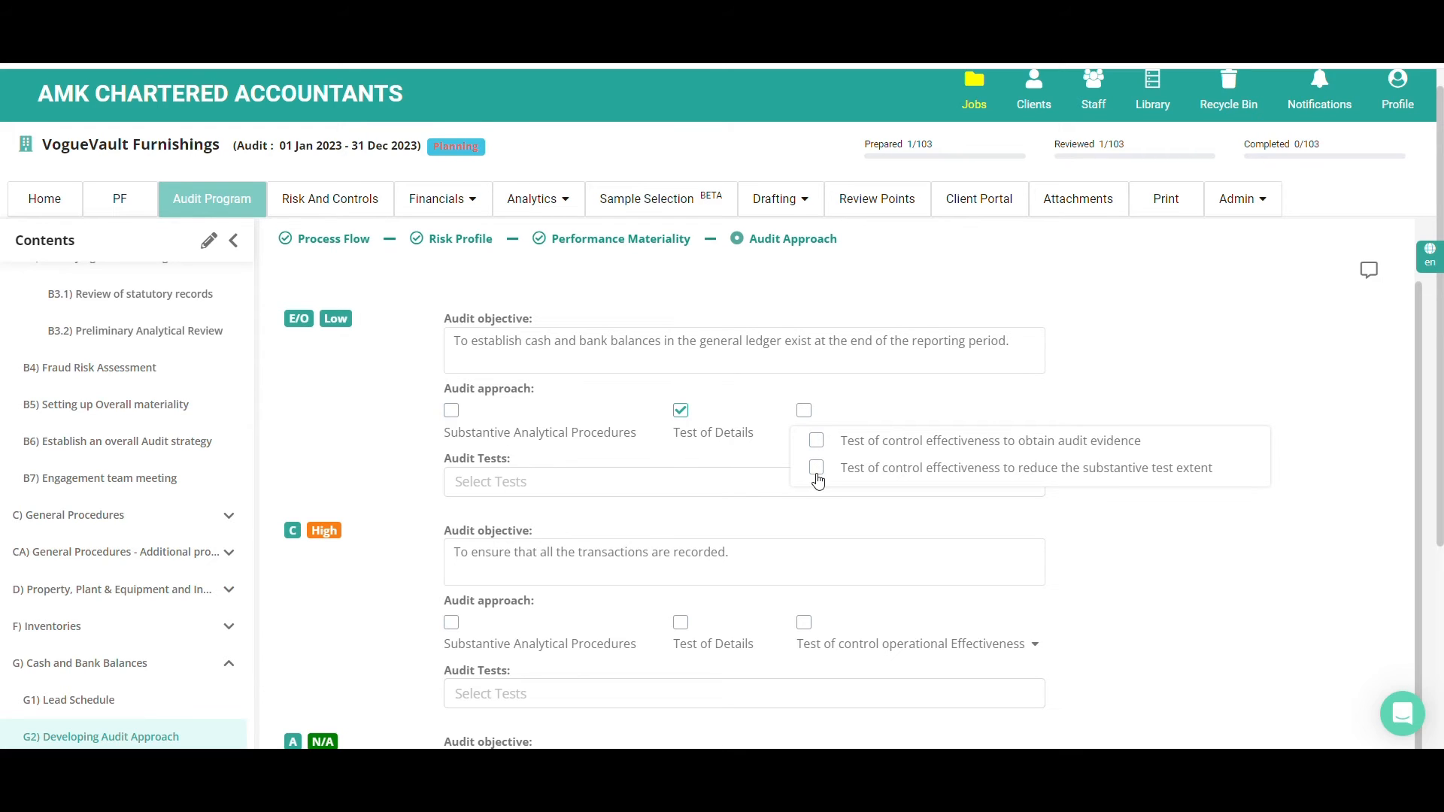
pyautogui.click(654, 480)
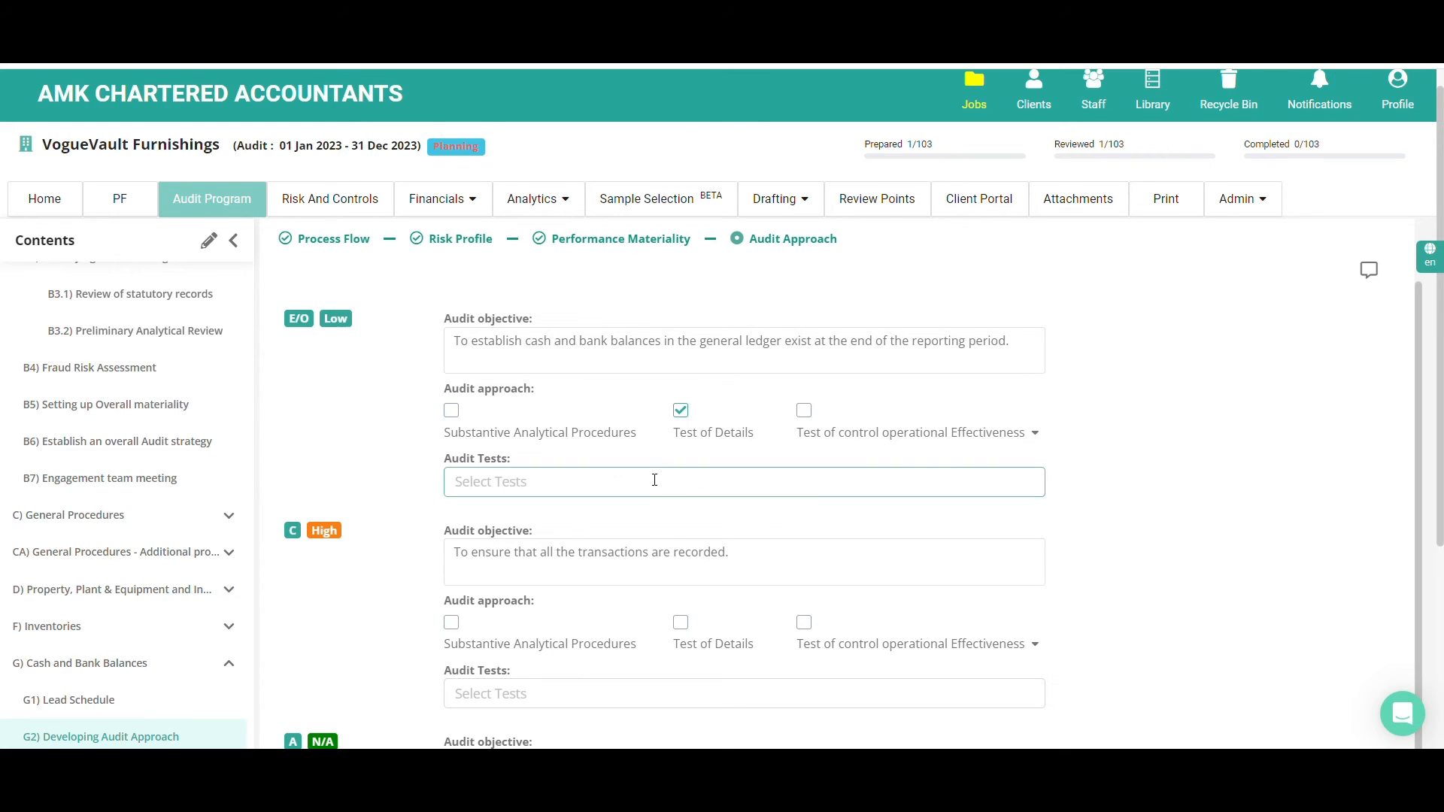
pyautogui.click(573, 483)
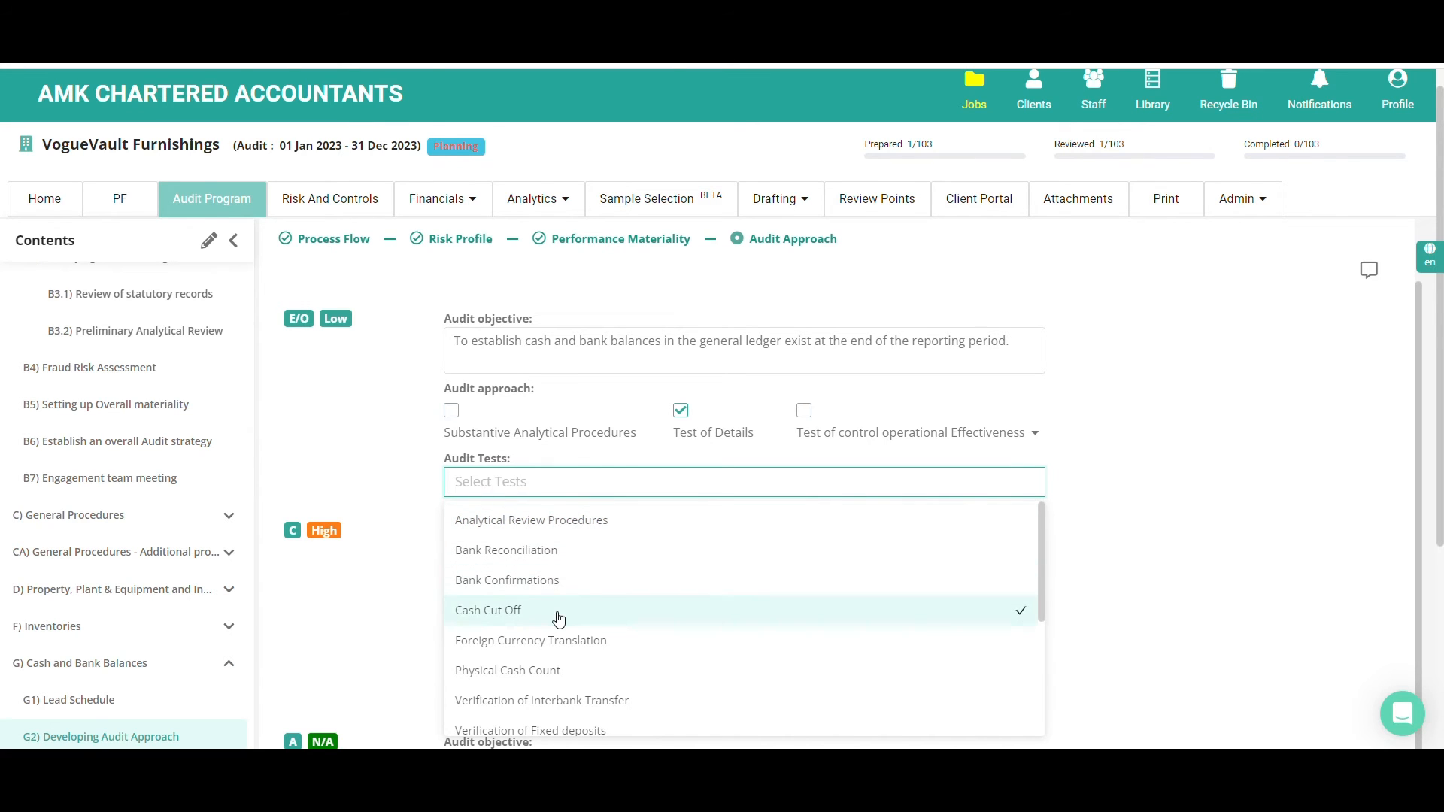
pyautogui.scroll(-3, 558, 618)
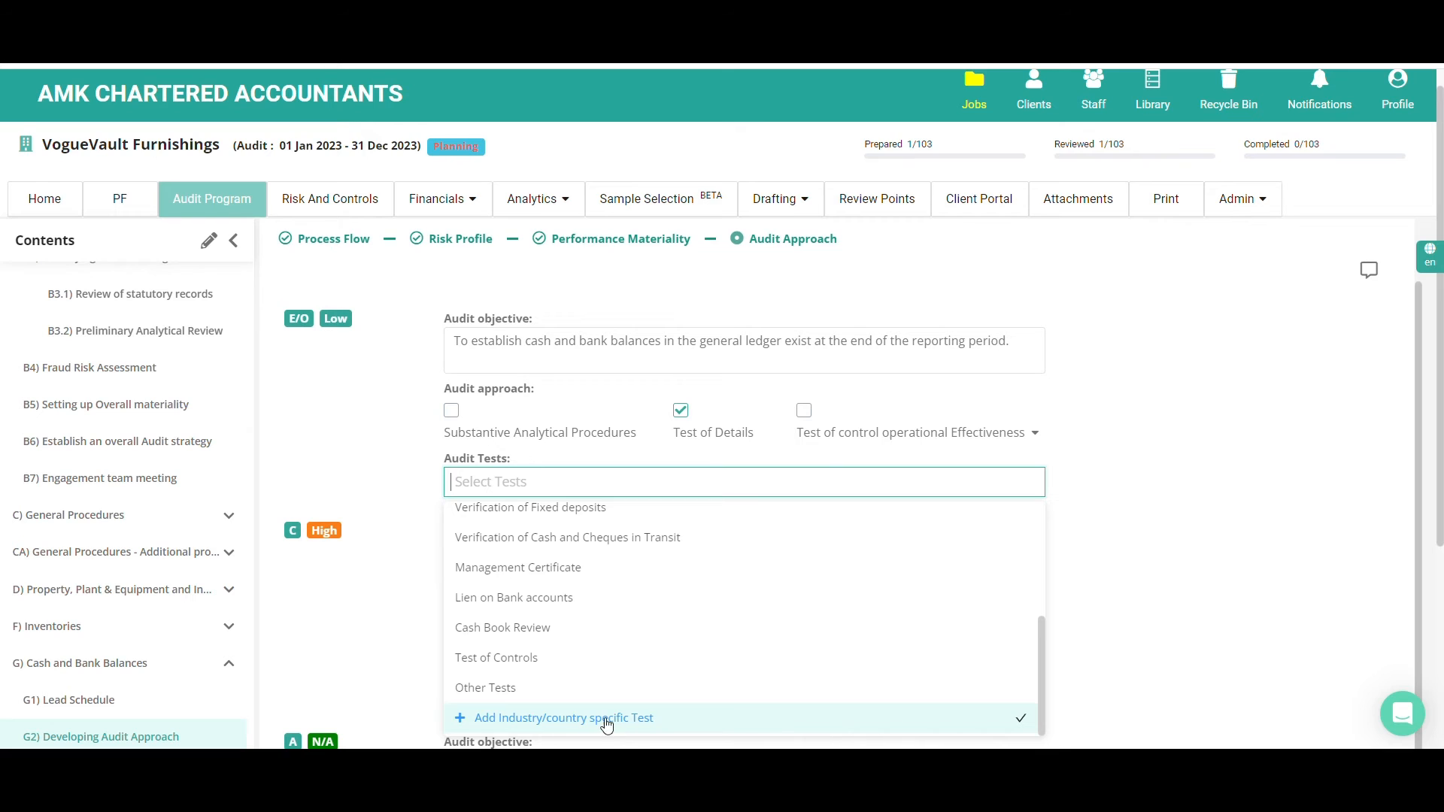
pyautogui.scroll(3, 498, 669)
pyautogui.scroll(1, 493, 647)
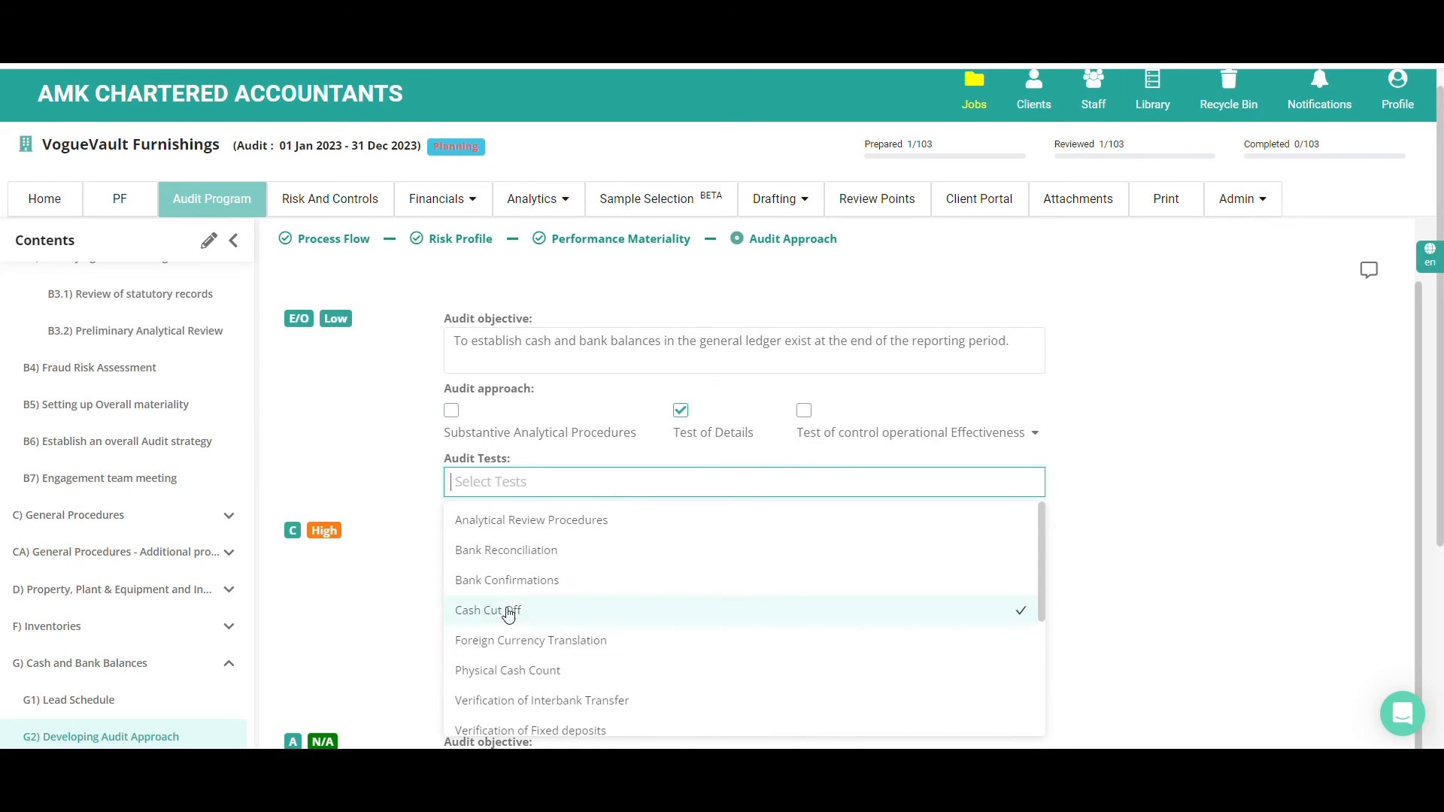
pyautogui.click(514, 593)
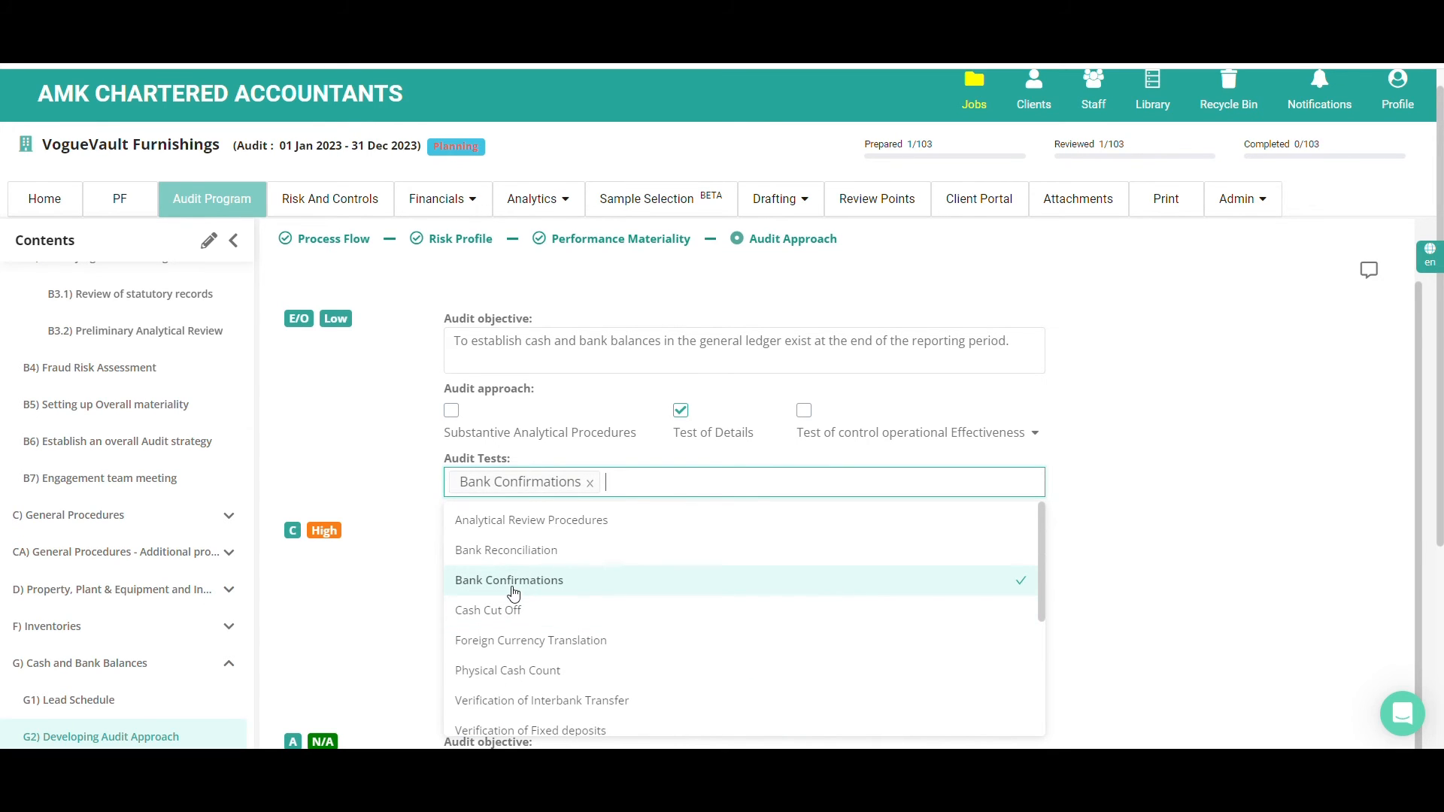
pyautogui.click(385, 613)
# Set the C assertion's audit approach to Test of Details and assign it the Bank Confirmations test
pyautogui.scroll(-2, 402, 607)
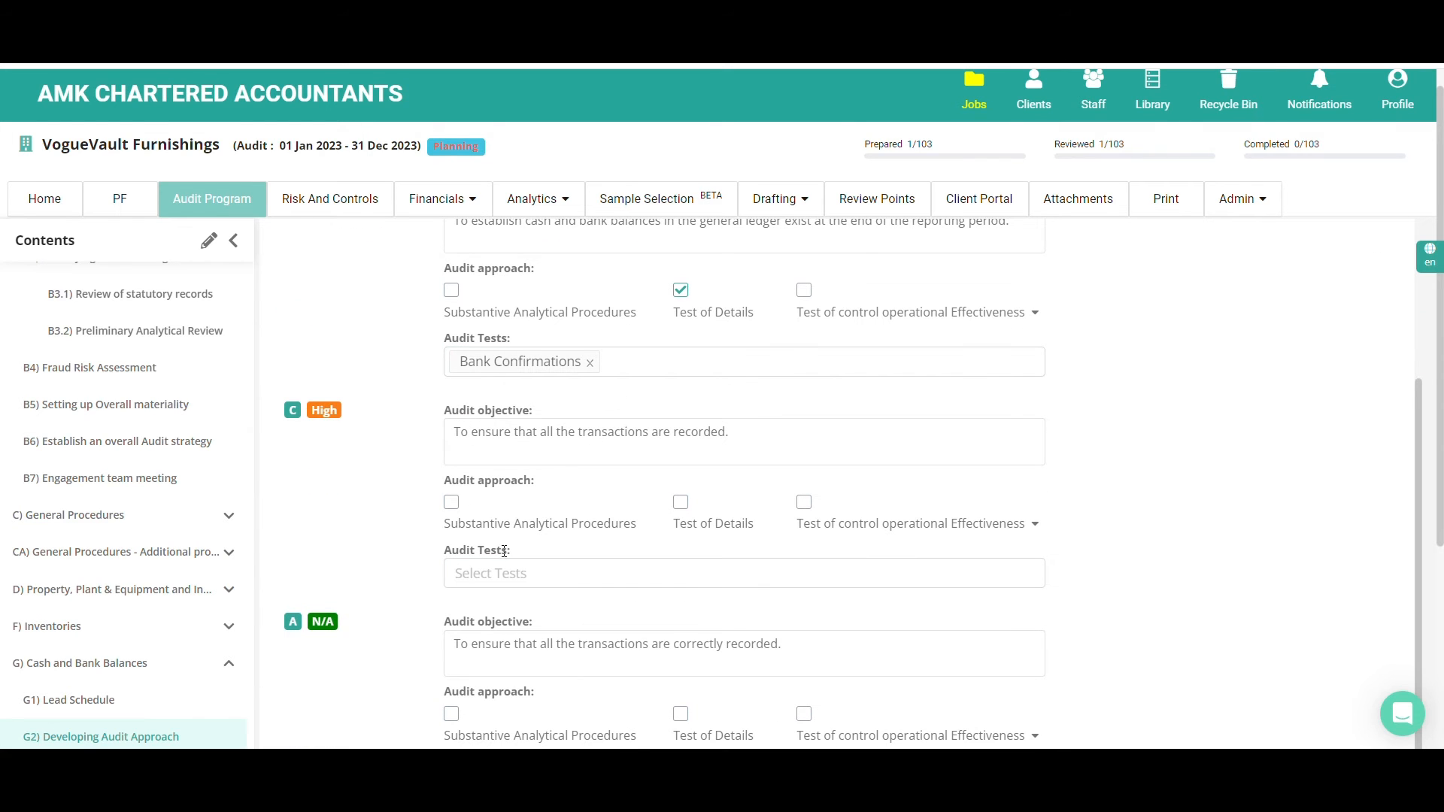
pyautogui.click(680, 502)
pyautogui.click(472, 573)
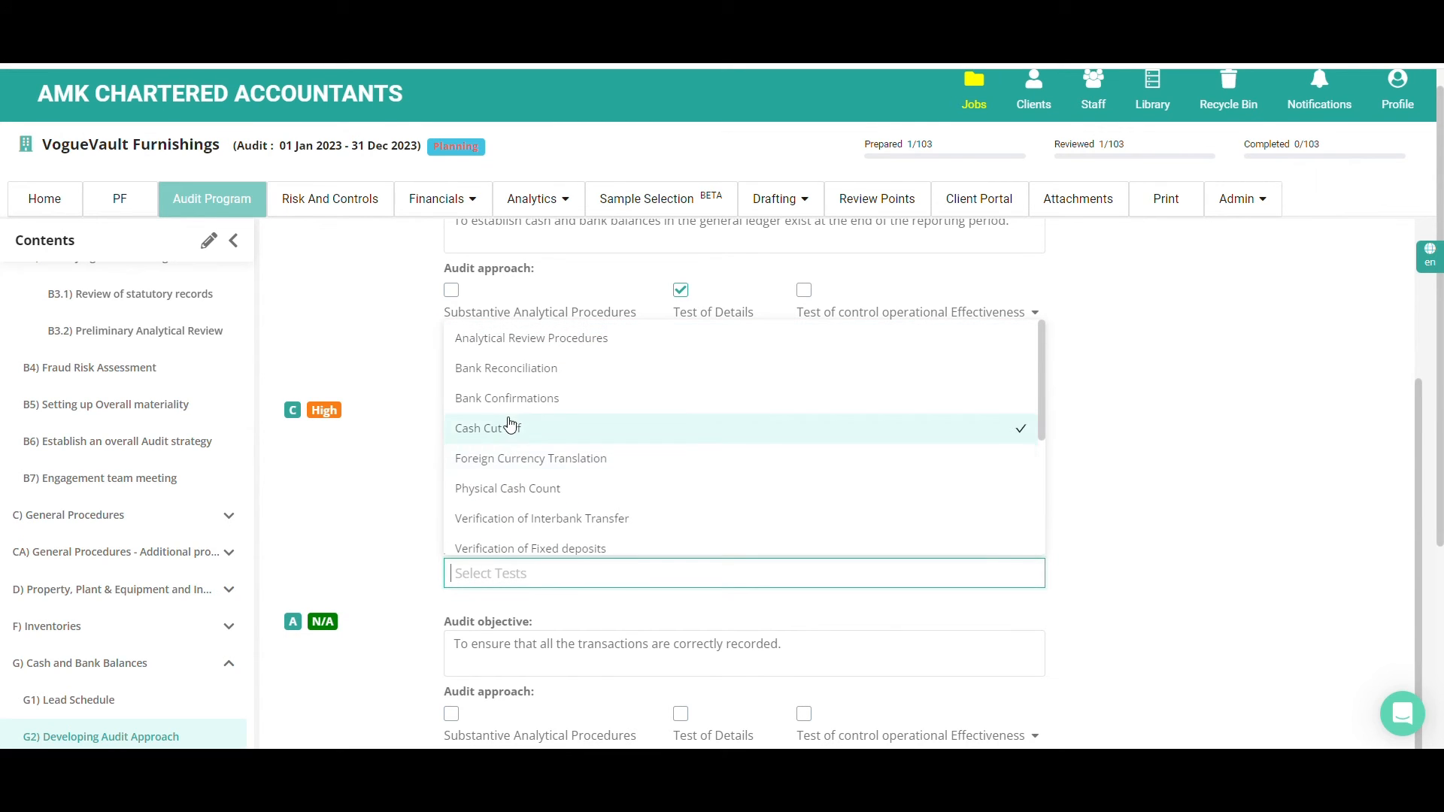
pyautogui.click(496, 399)
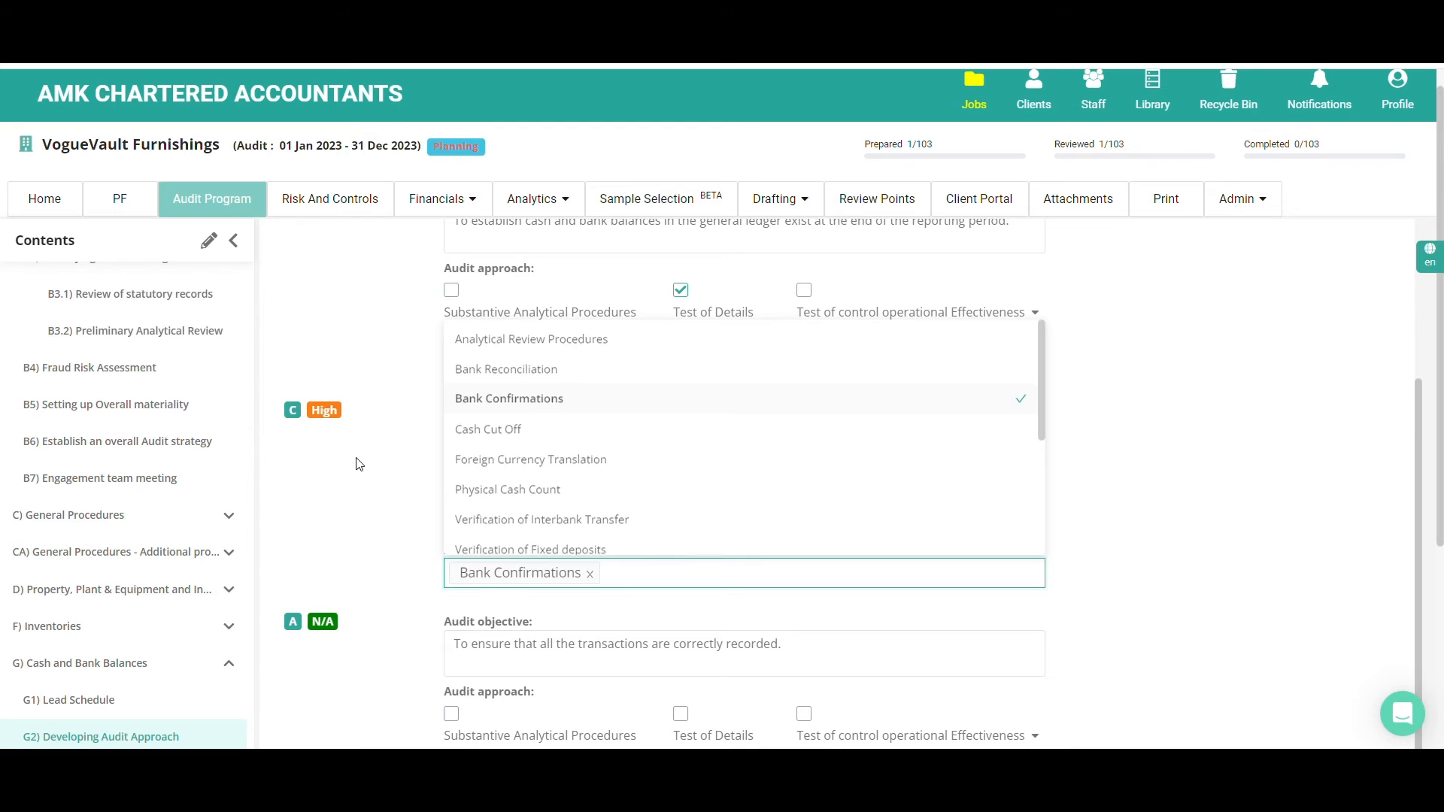
pyautogui.click(358, 460)
# Add Bank Reconciliation to the audit tests of the E/O assertion
pyautogui.scroll(3, 452, 452)
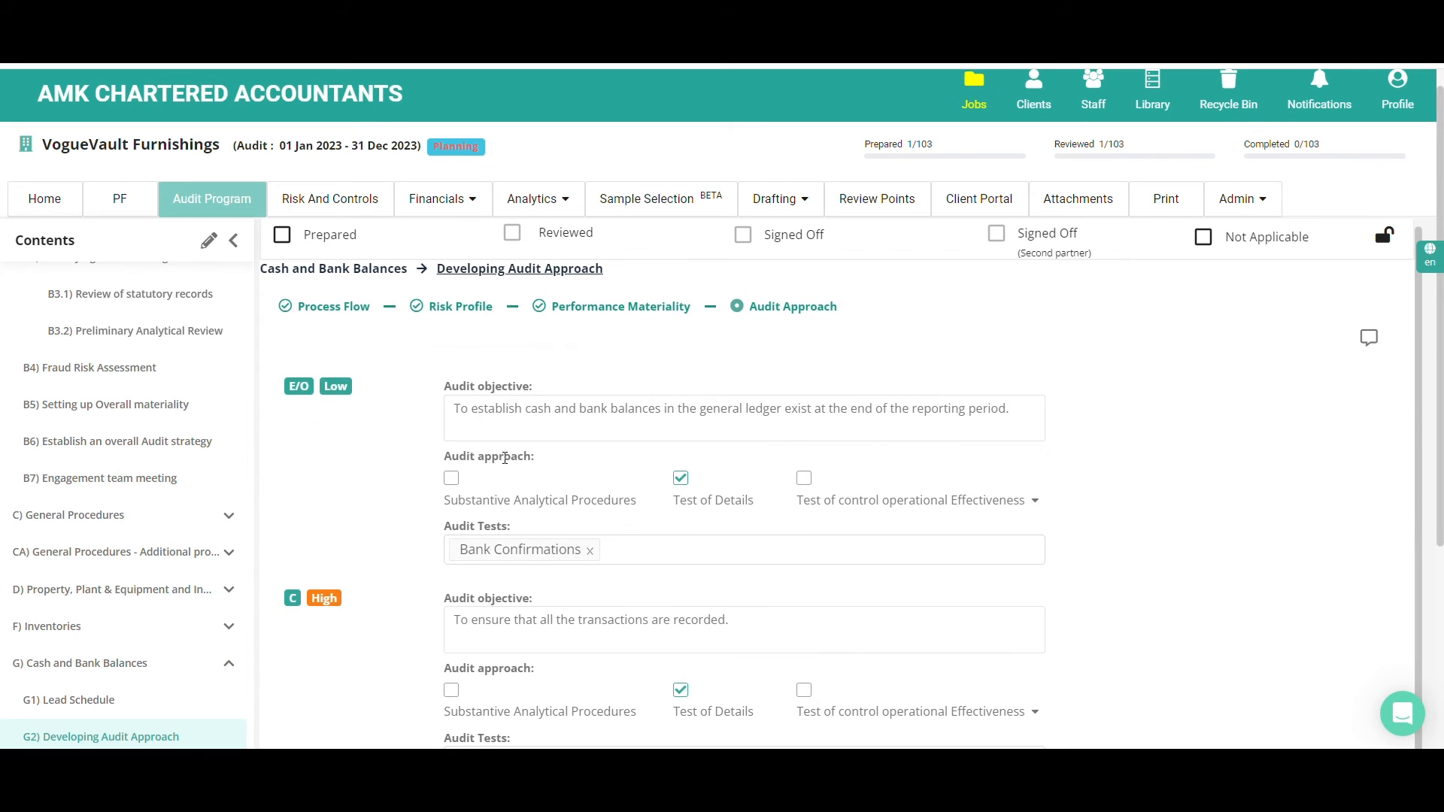
pyautogui.click(624, 547)
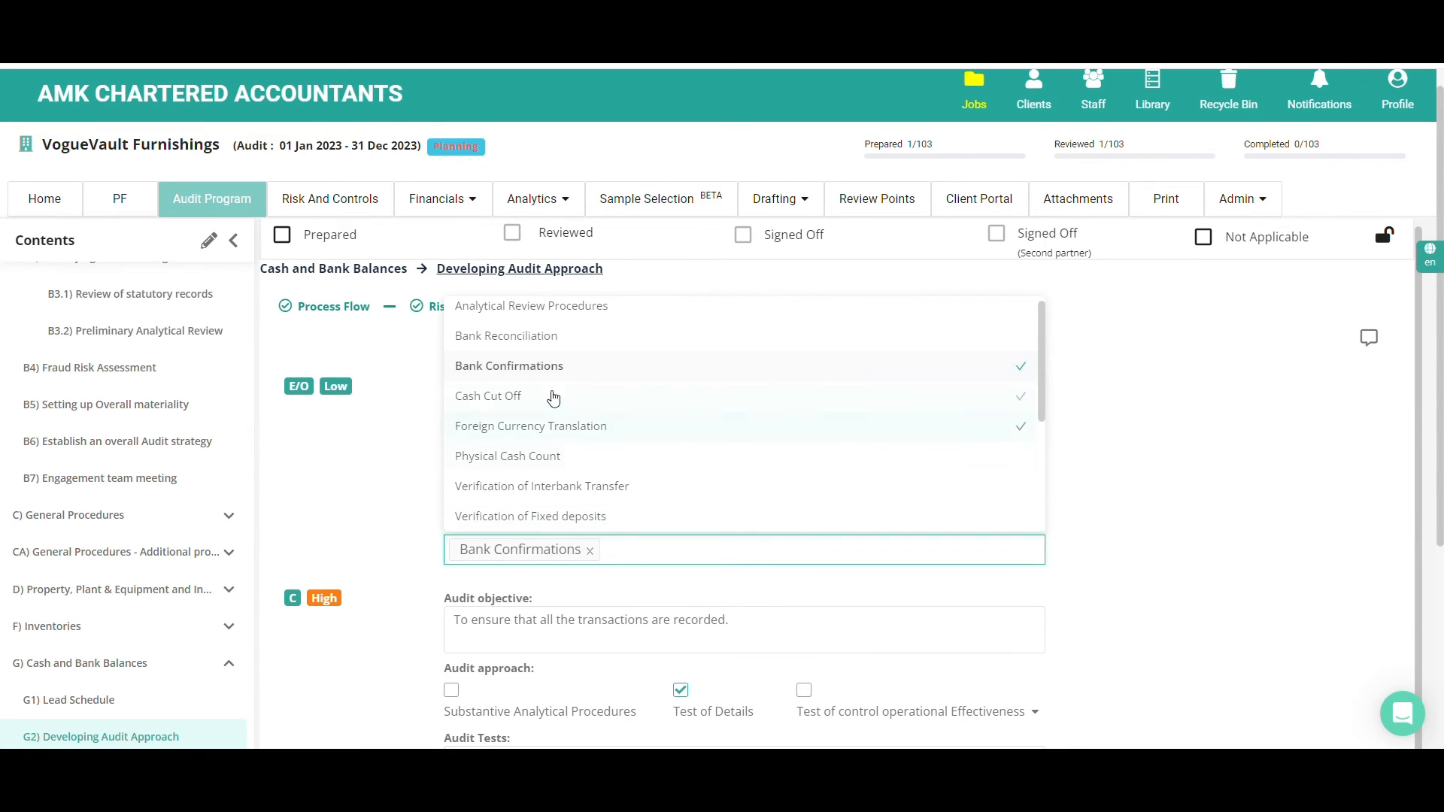
pyautogui.click(537, 349)
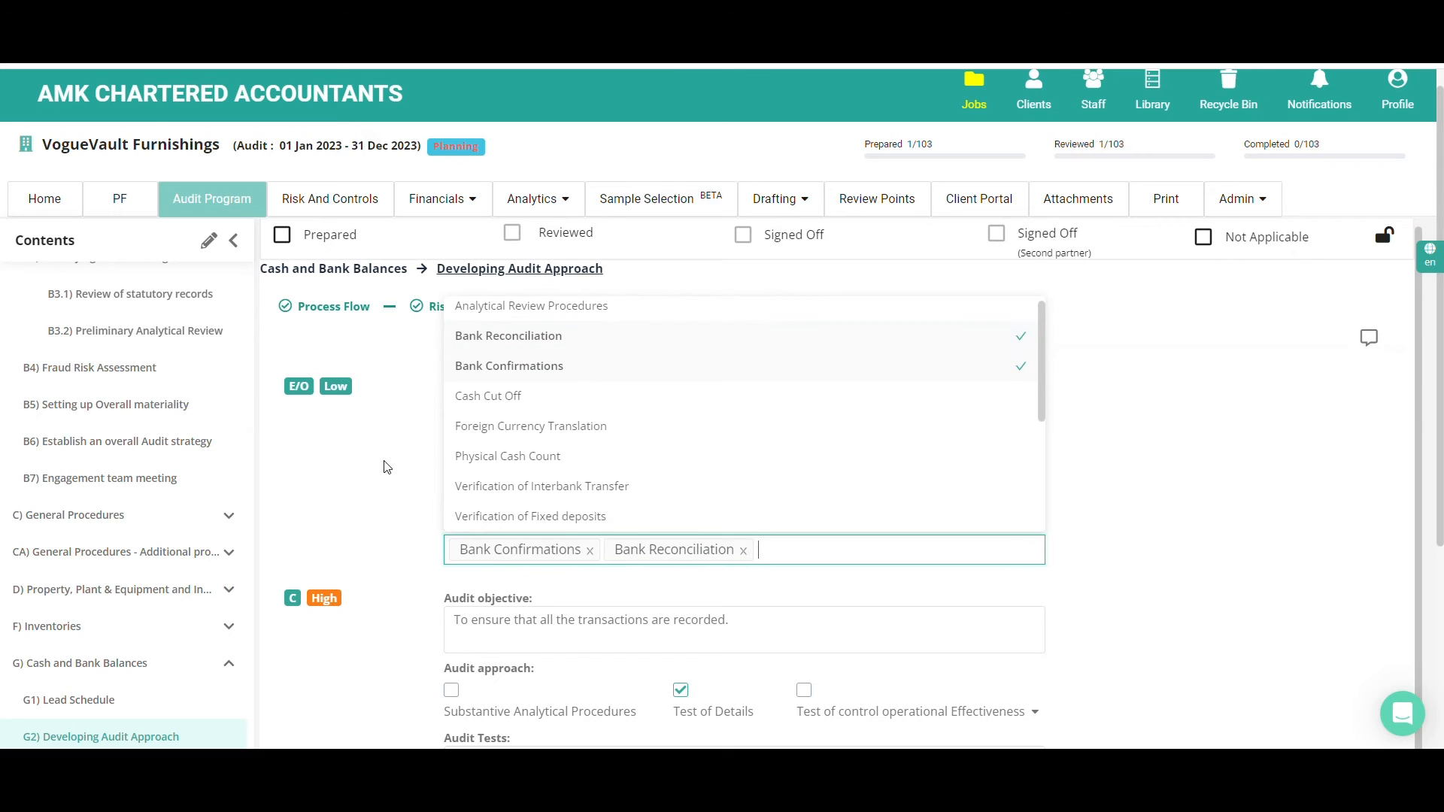
pyautogui.click(368, 482)
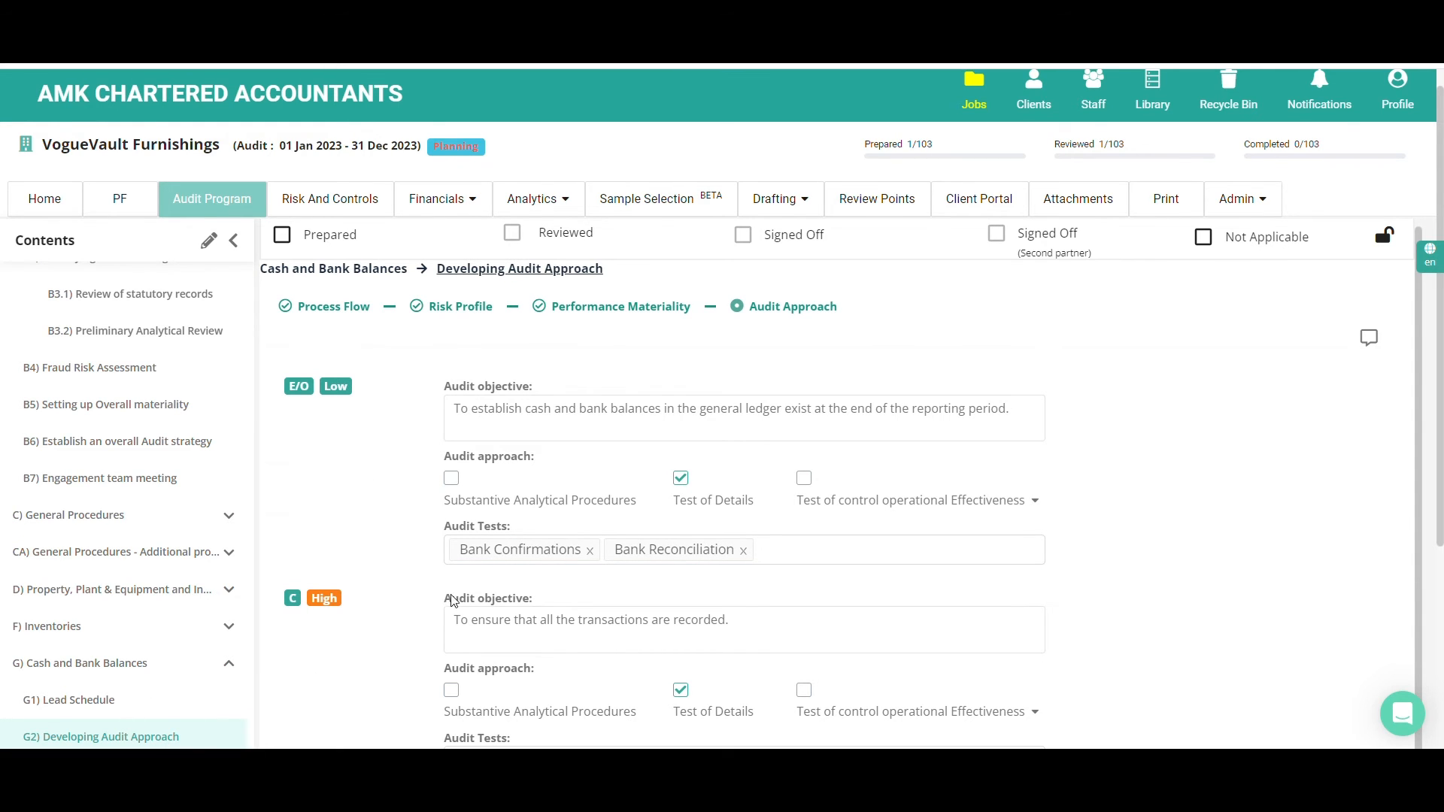
# Return to the Section wise Audit Approach in B6, review the approach details filled in for Cash and Bank Balances and collapse them
pyautogui.click(192, 441)
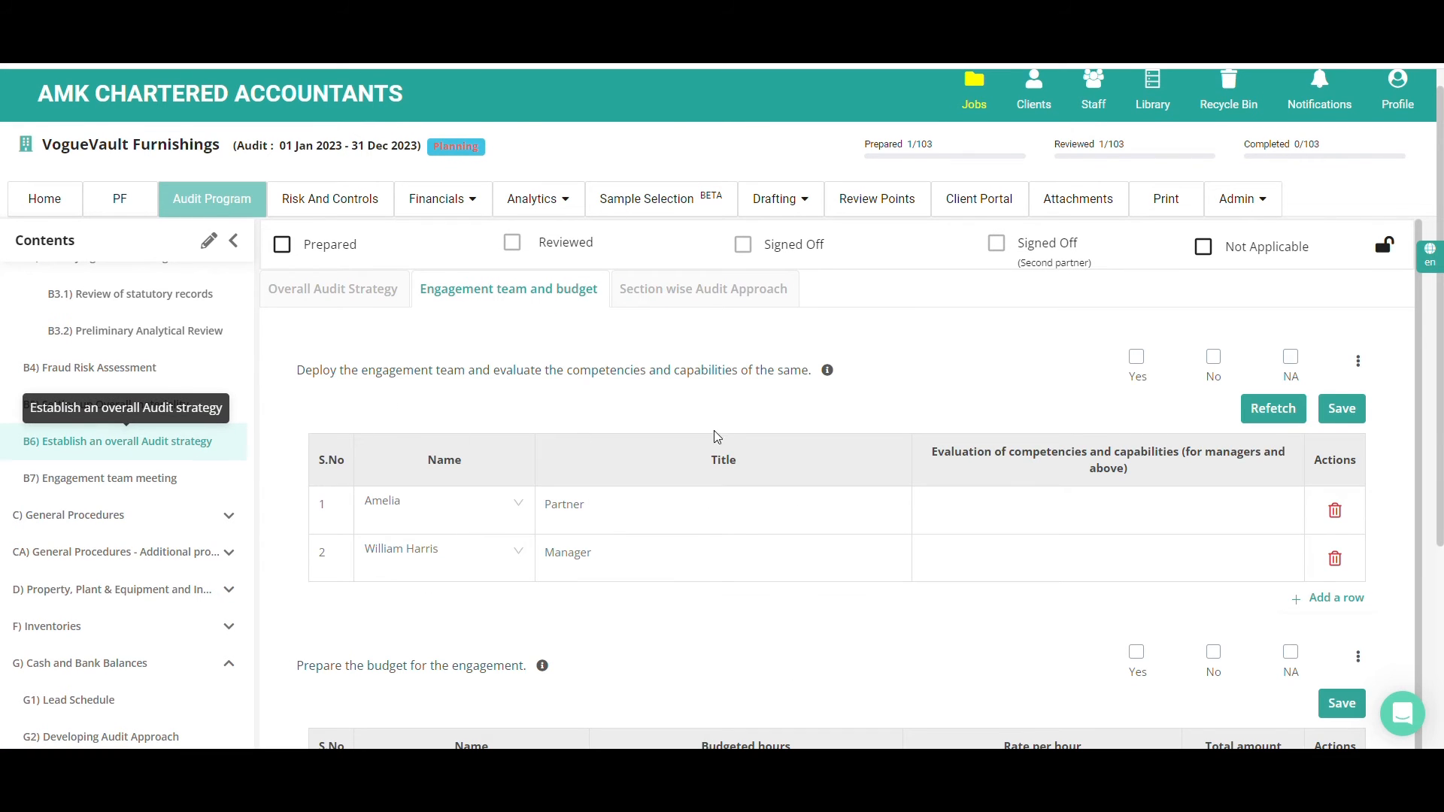
pyautogui.click(743, 301)
pyautogui.scroll(-1, 793, 404)
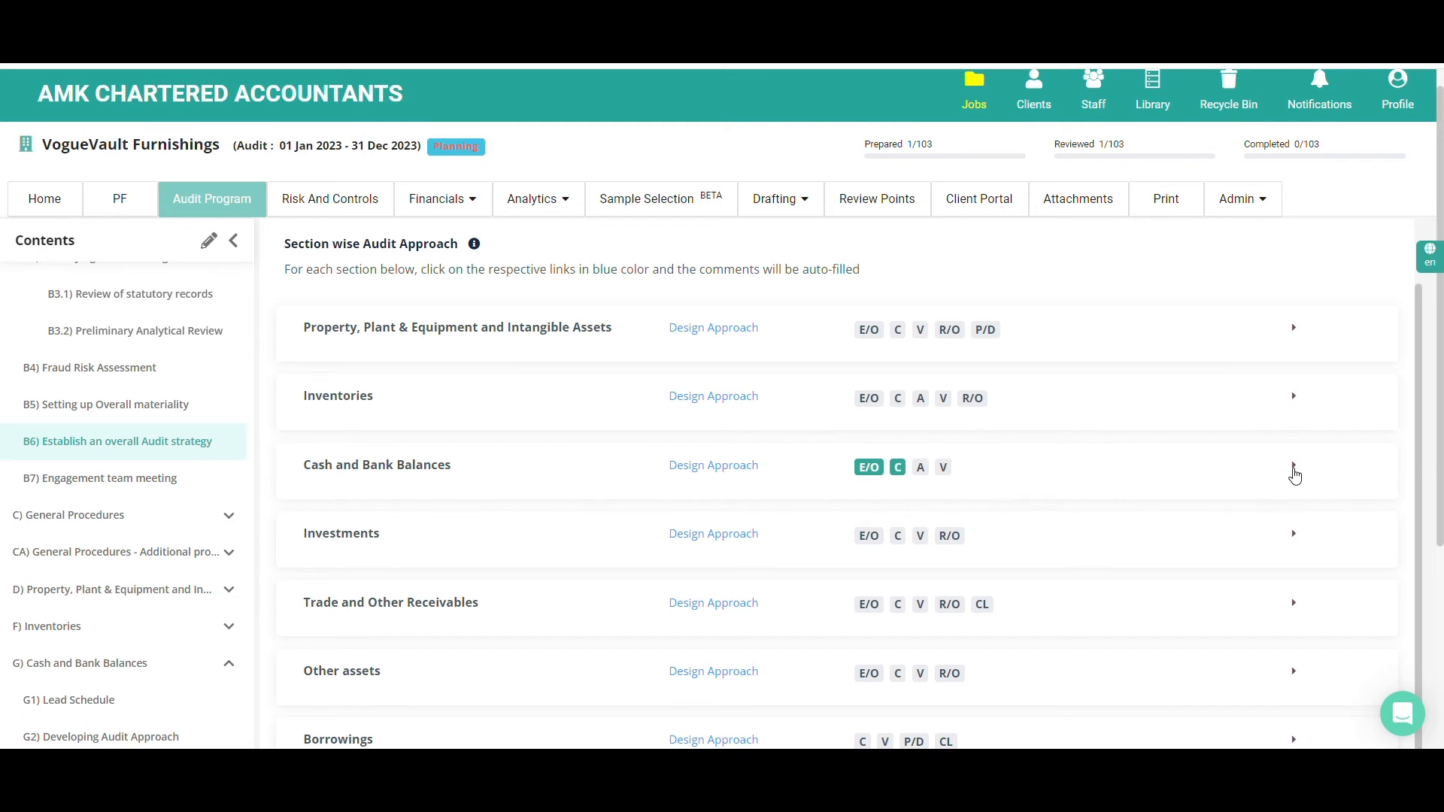
pyautogui.click(1295, 474)
pyautogui.scroll(-2, 1295, 474)
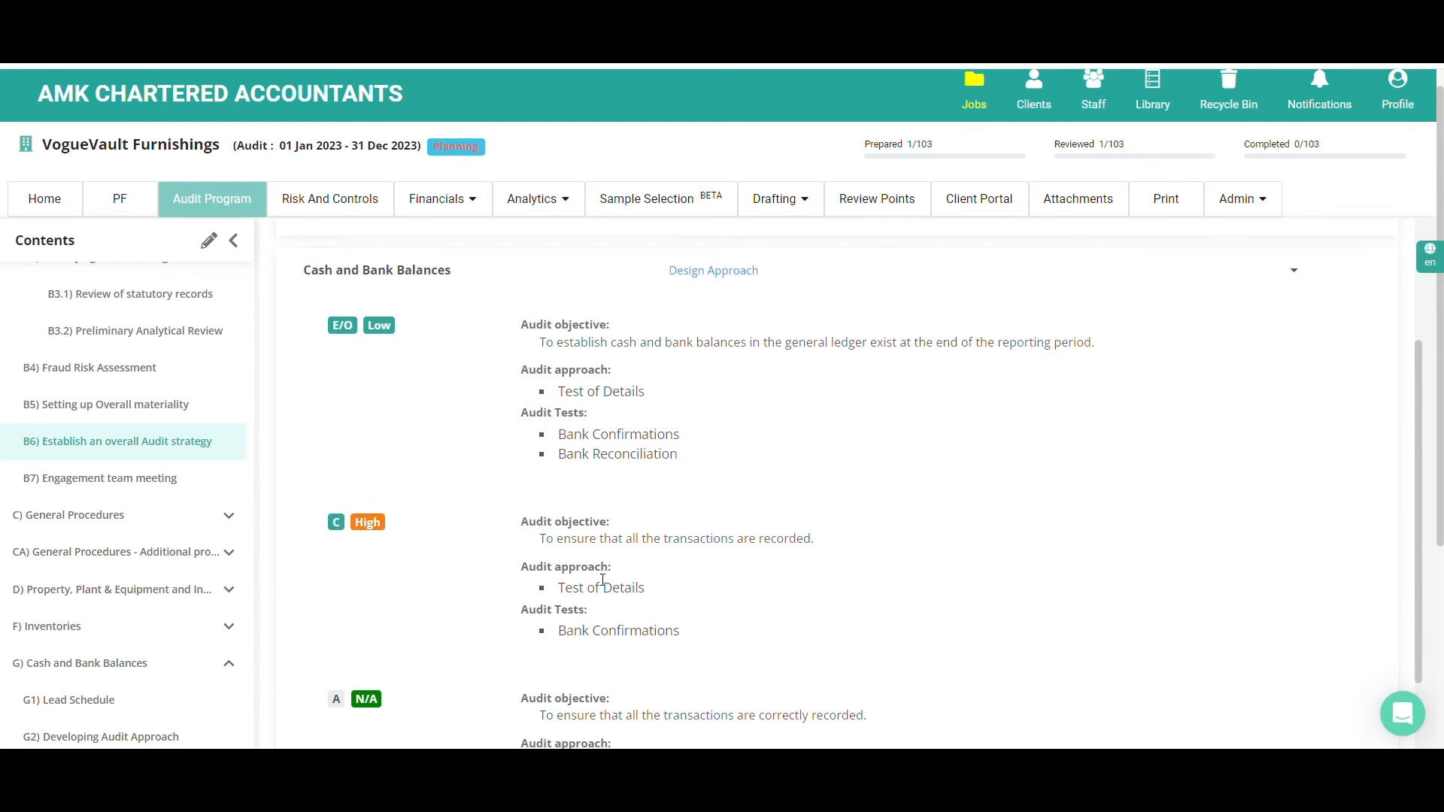
pyautogui.scroll(-1, 604, 583)
pyautogui.scroll(1, 604, 586)
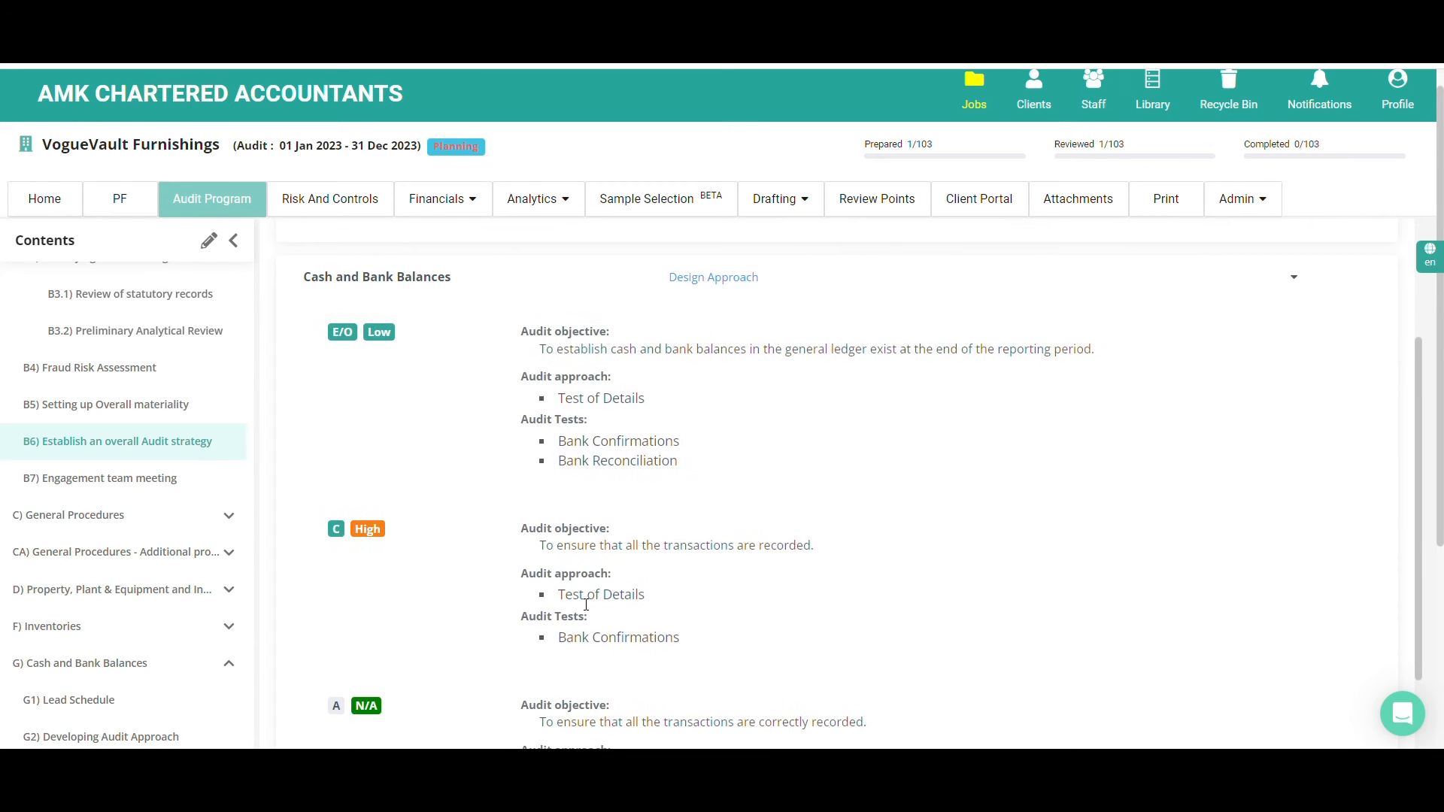
pyautogui.scroll(1, 614, 467)
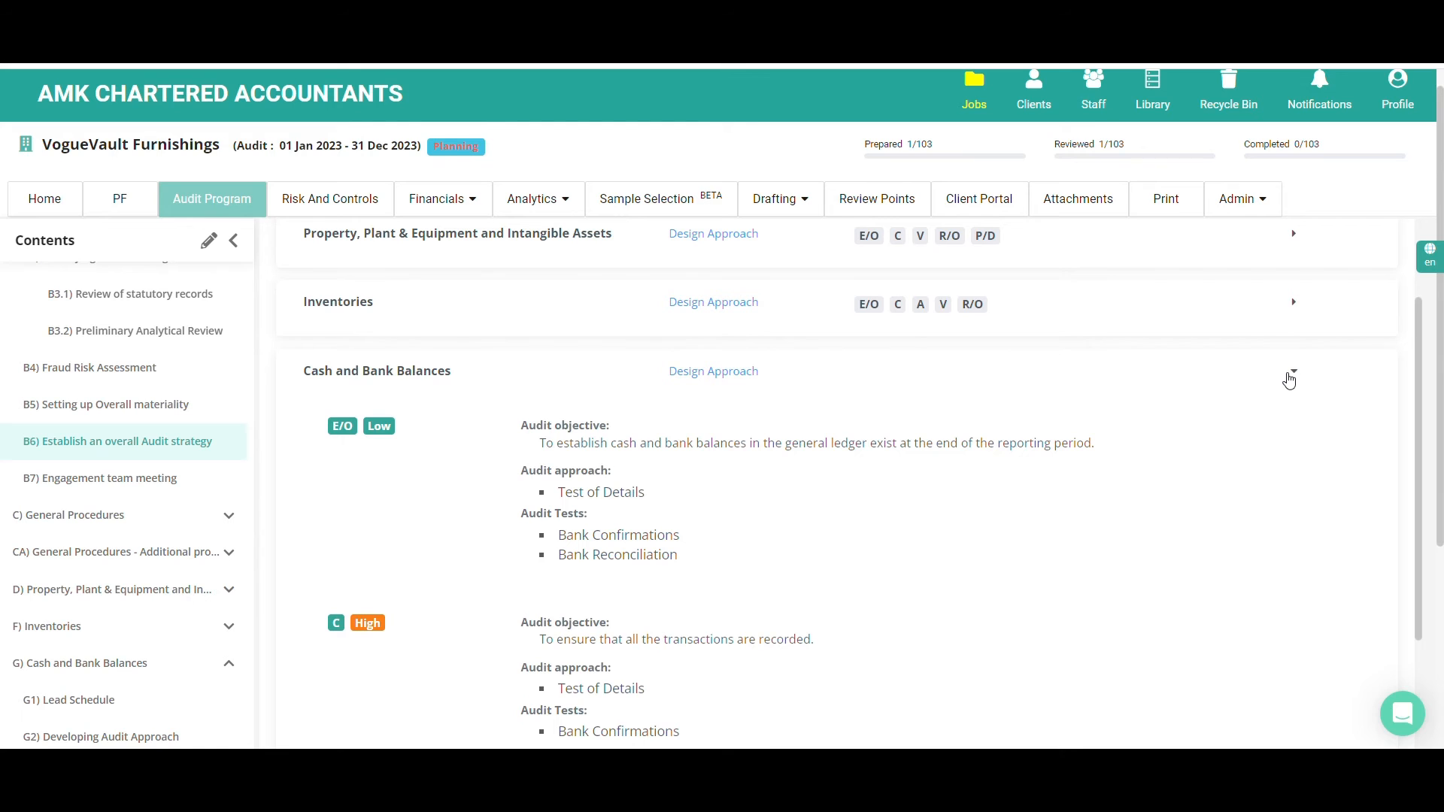
pyautogui.click(1293, 374)
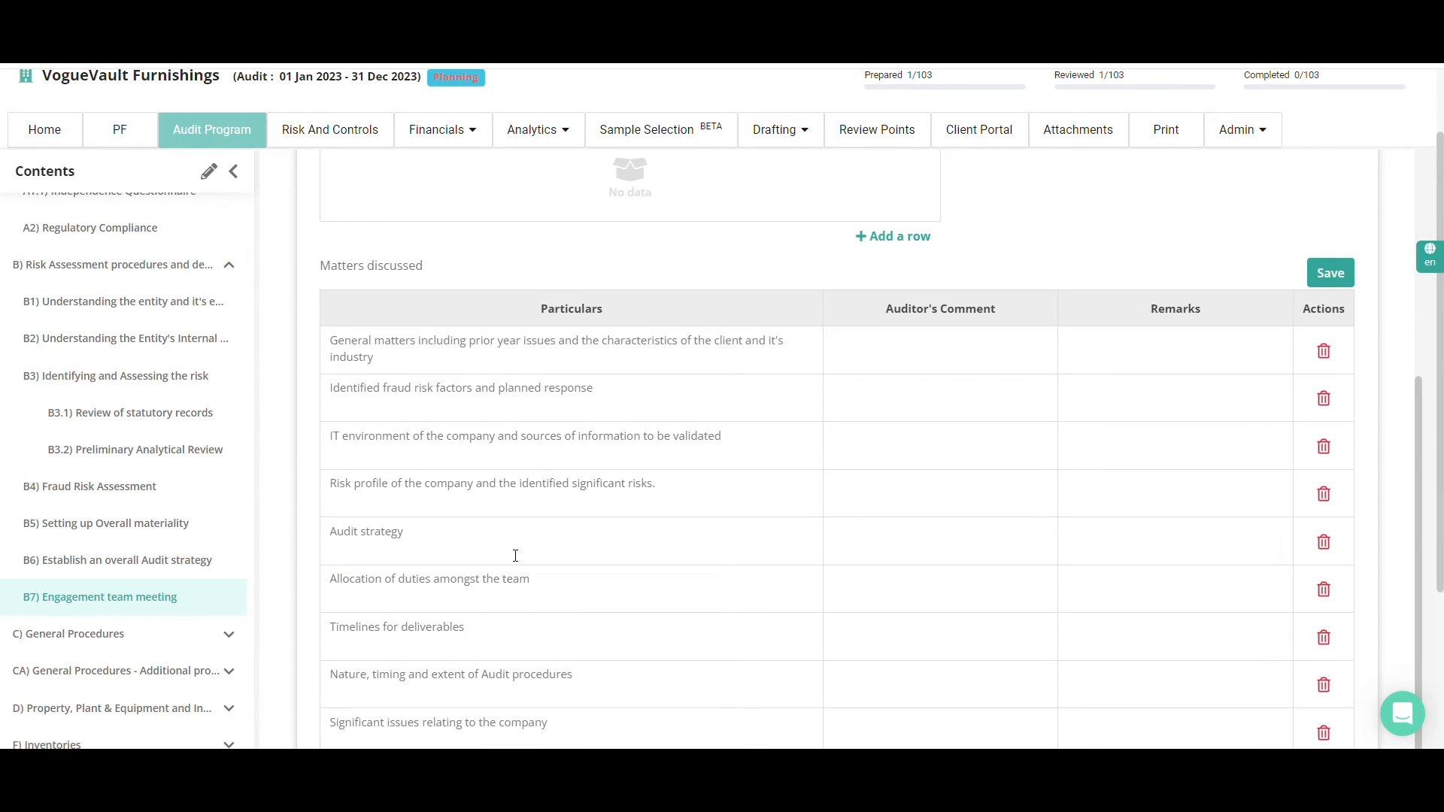
# Look over the Engagement team meeting page and sign off A1) Client Acceptance or Continuance, skipping its incomplete items
pyautogui.scroll(5, 515, 555)
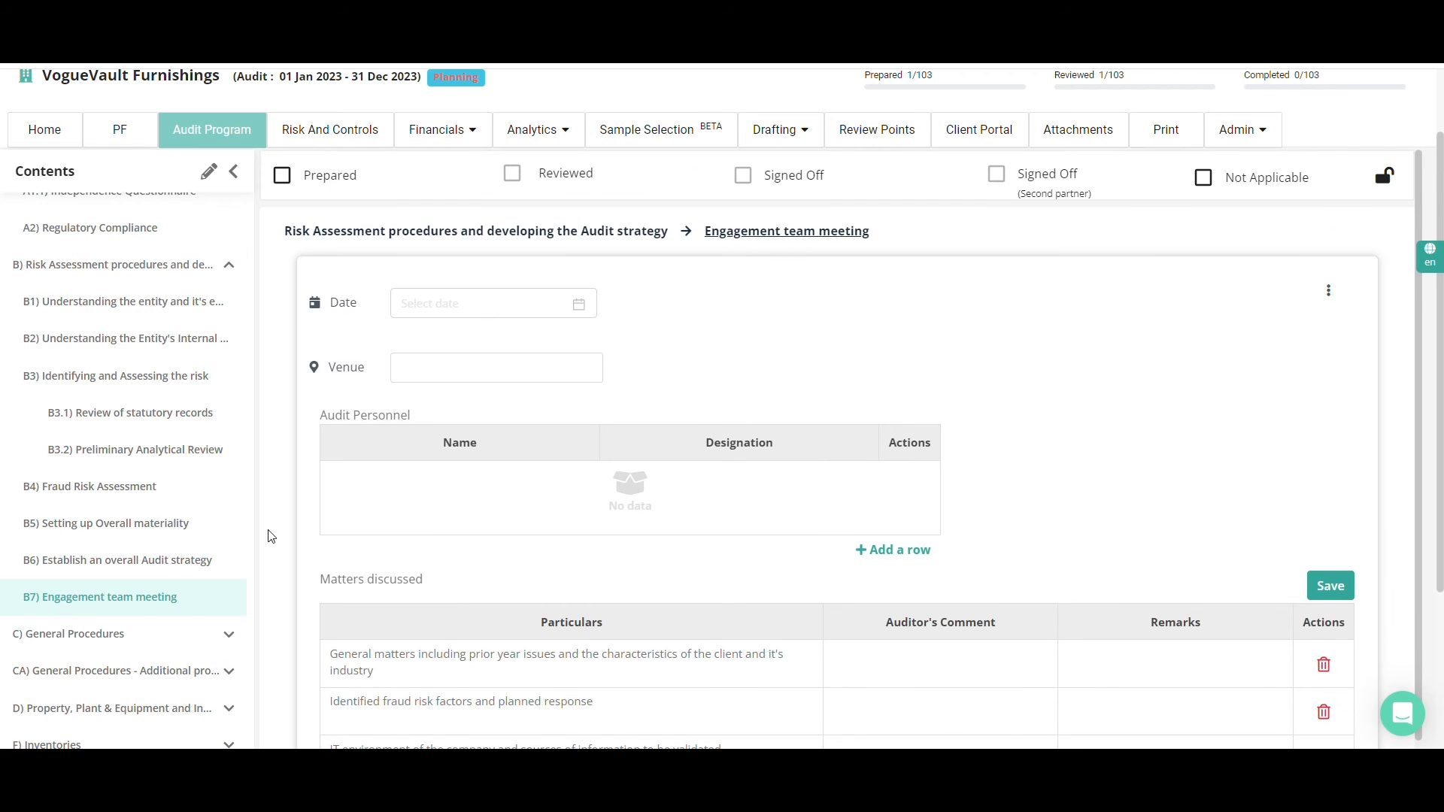
pyautogui.scroll(2, 209, 534)
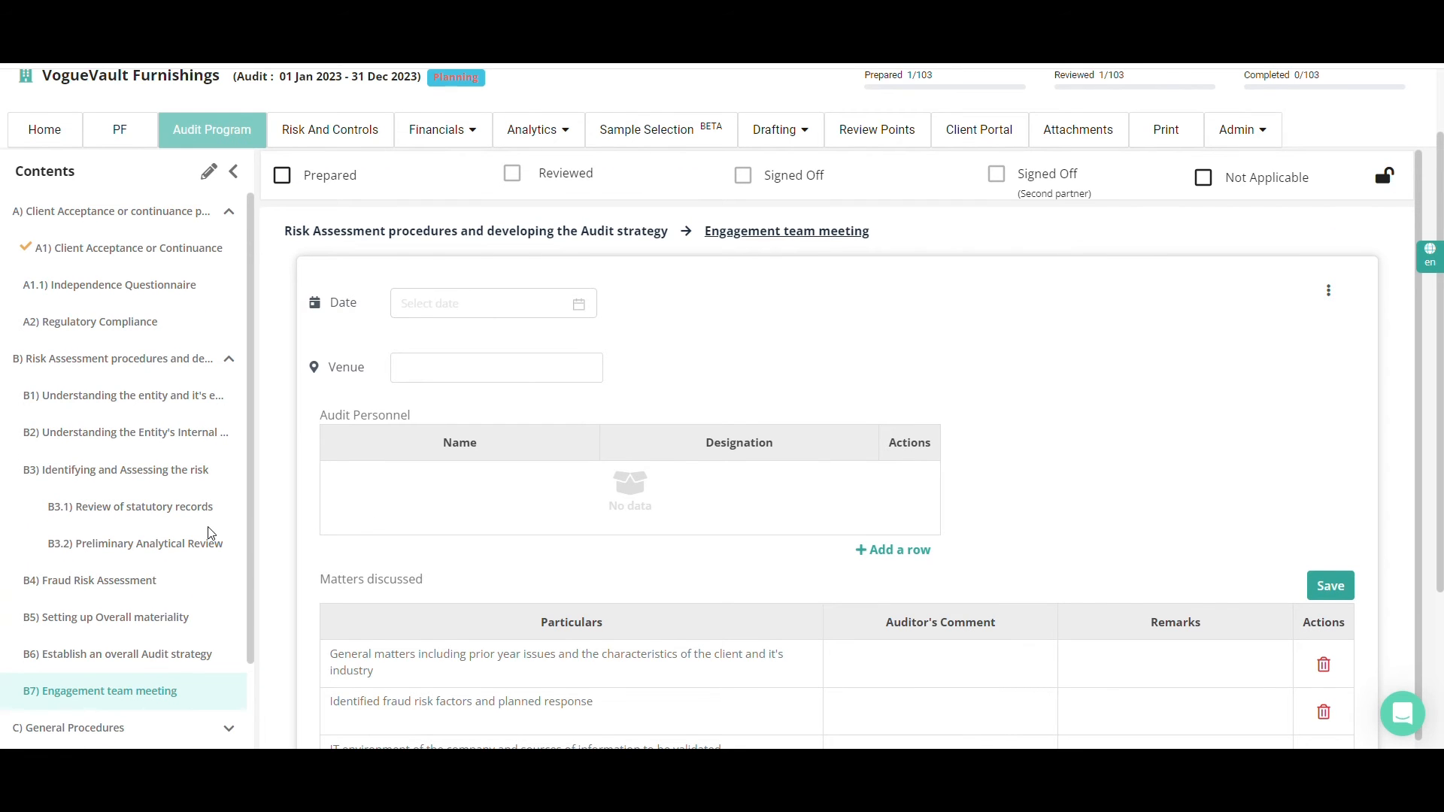
pyautogui.click(165, 258)
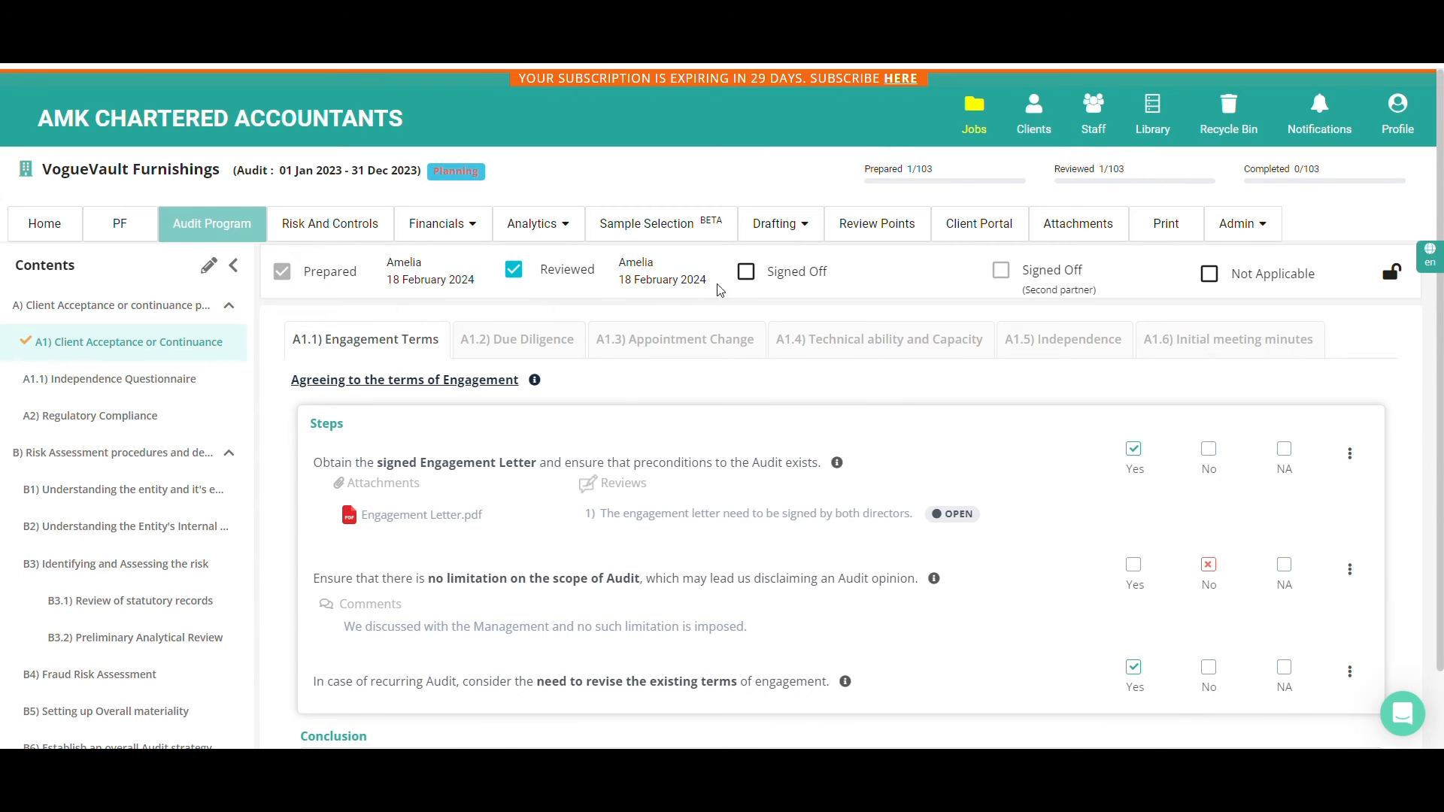
pyautogui.click(745, 276)
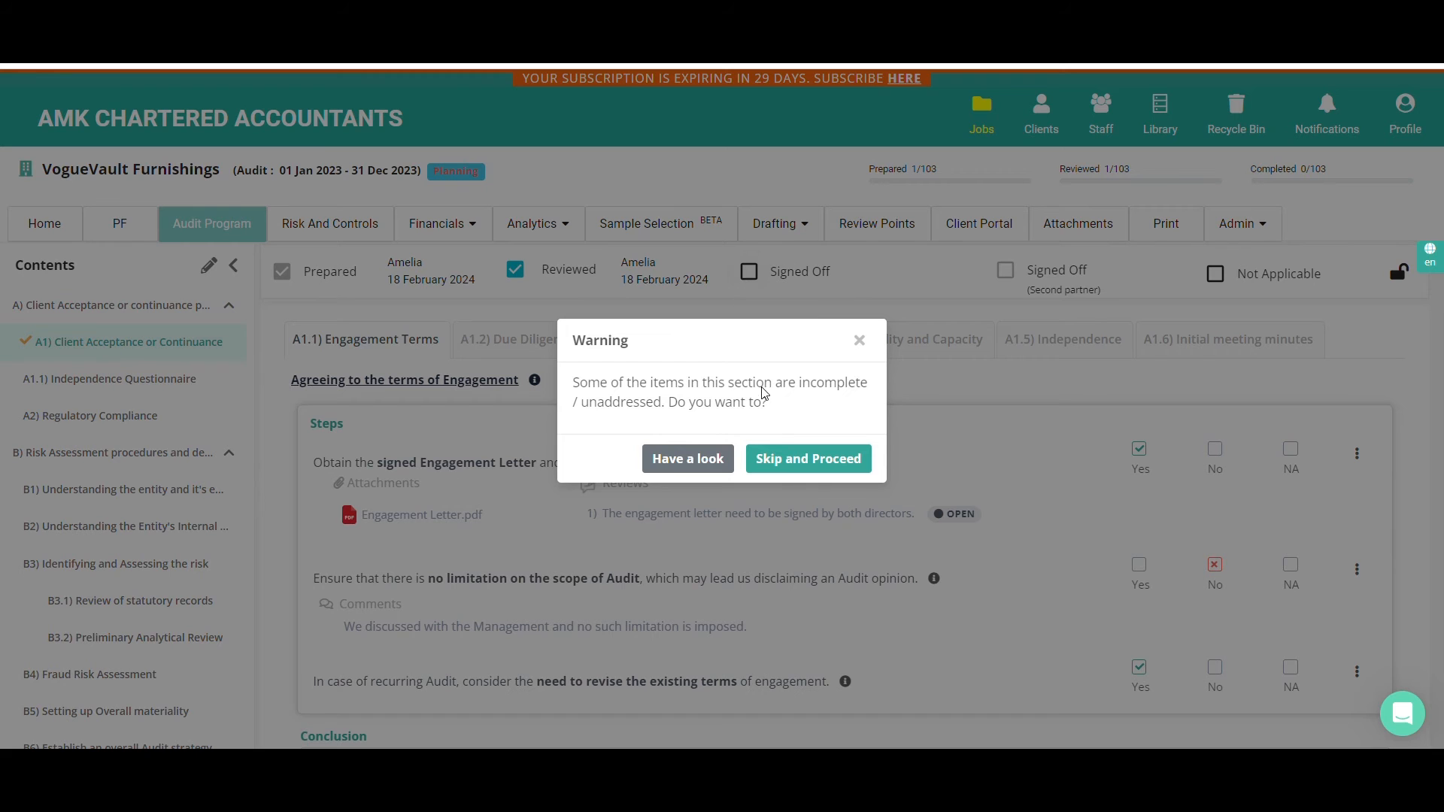
pyautogui.click(792, 466)
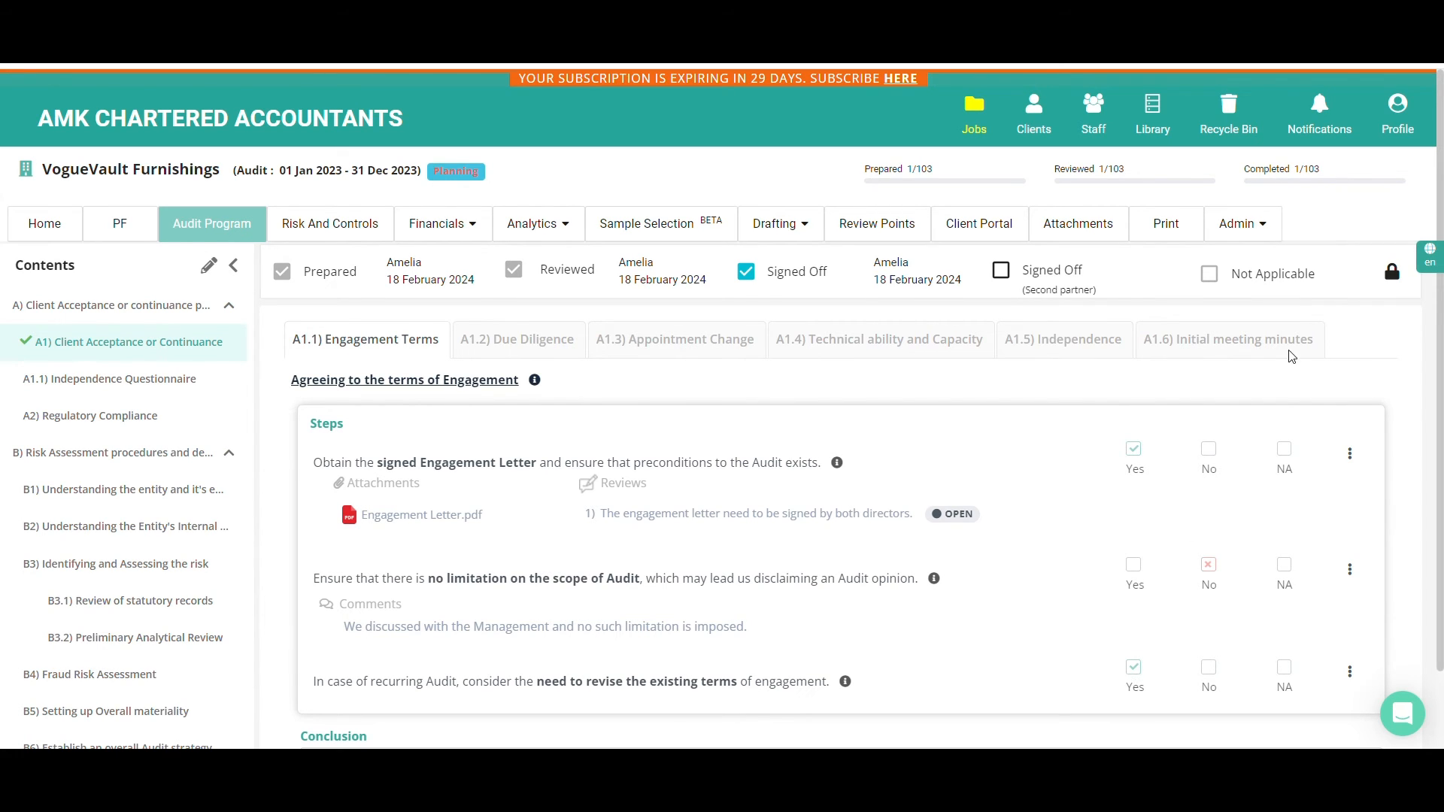
pyautogui.moveTo(1395, 279)
# View the job's home overview and expand sections A, B and G to examine the progress of their subsections
pyautogui.click(42, 234)
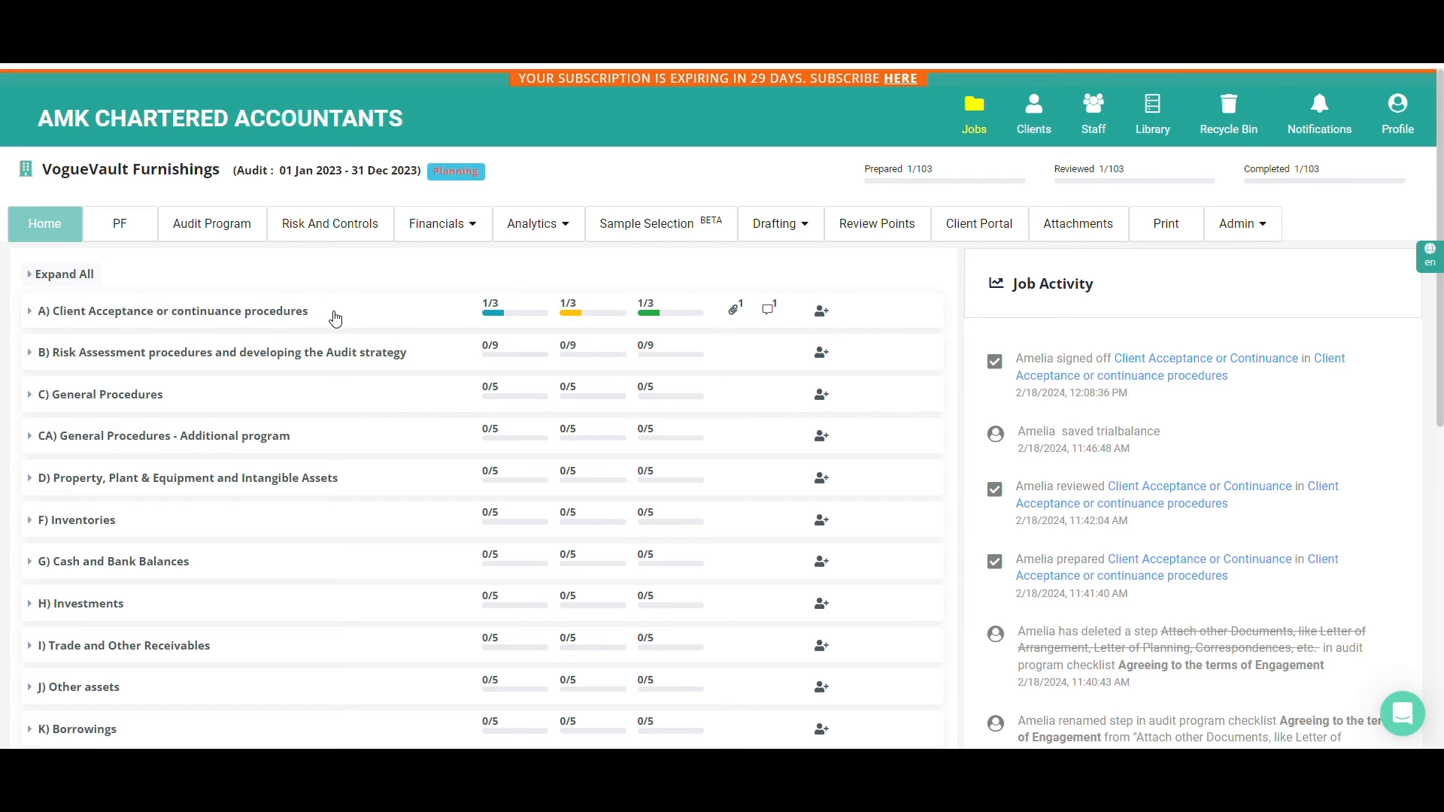
pyautogui.click(195, 318)
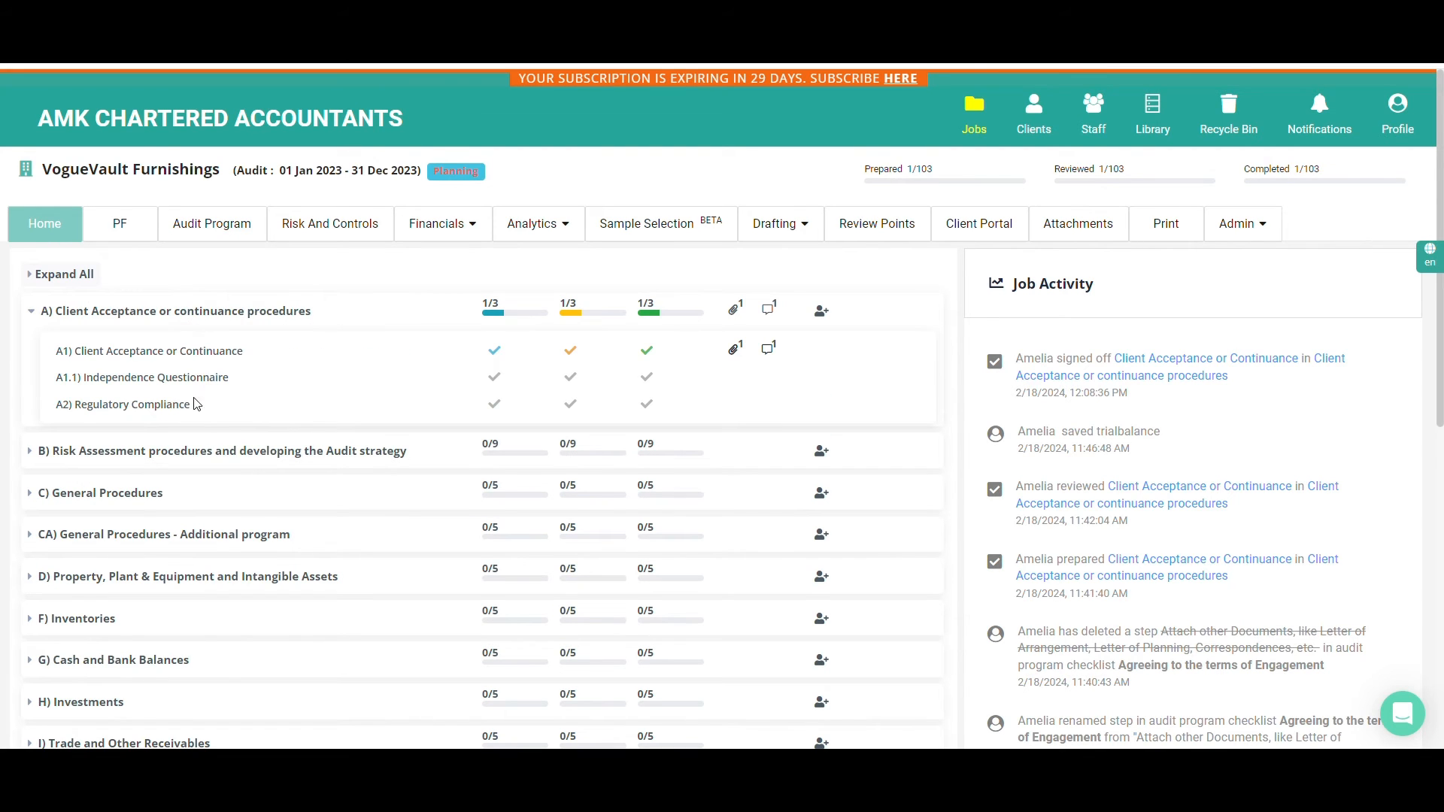
pyautogui.click(188, 452)
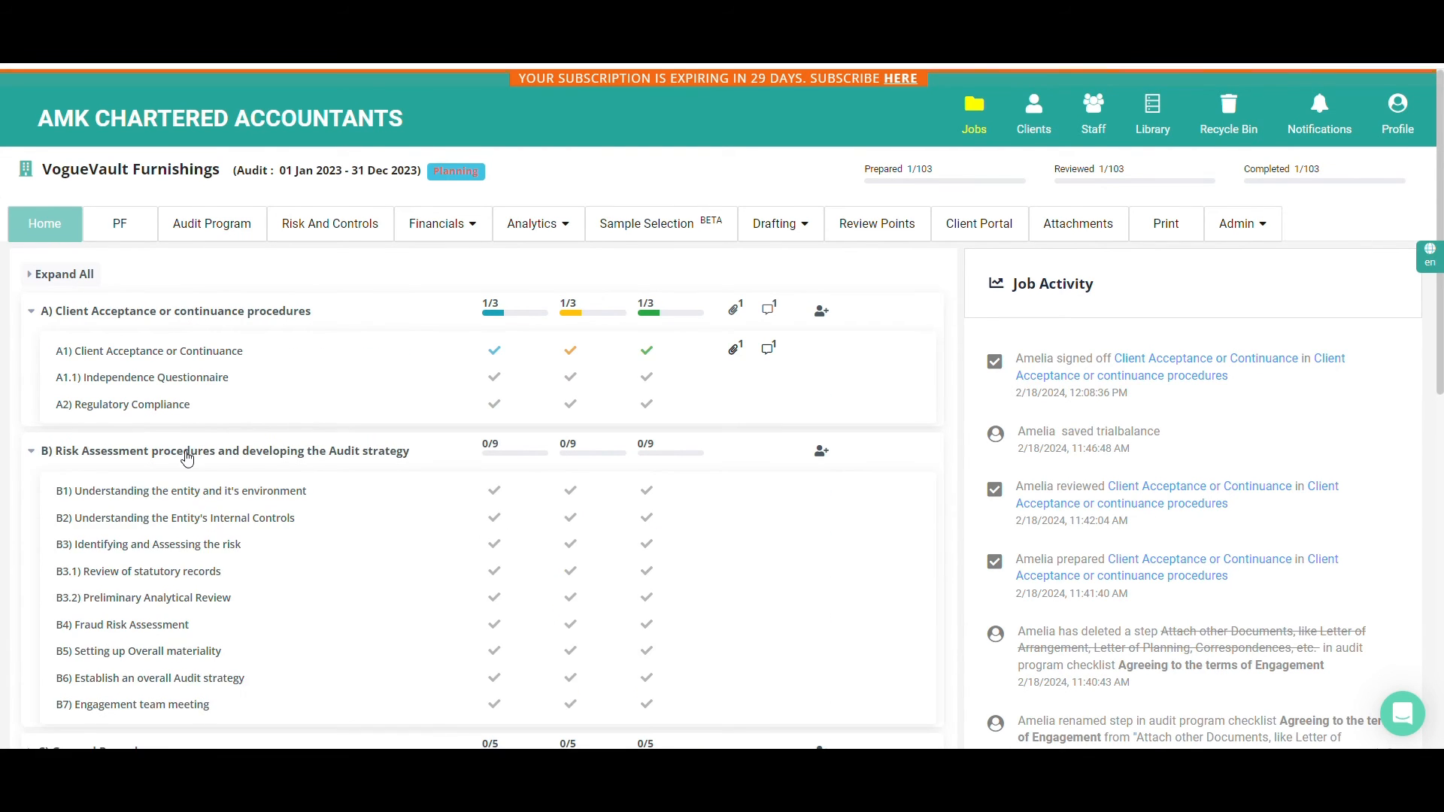
pyautogui.scroll(-4, 188, 457)
pyautogui.scroll(-1, 188, 457)
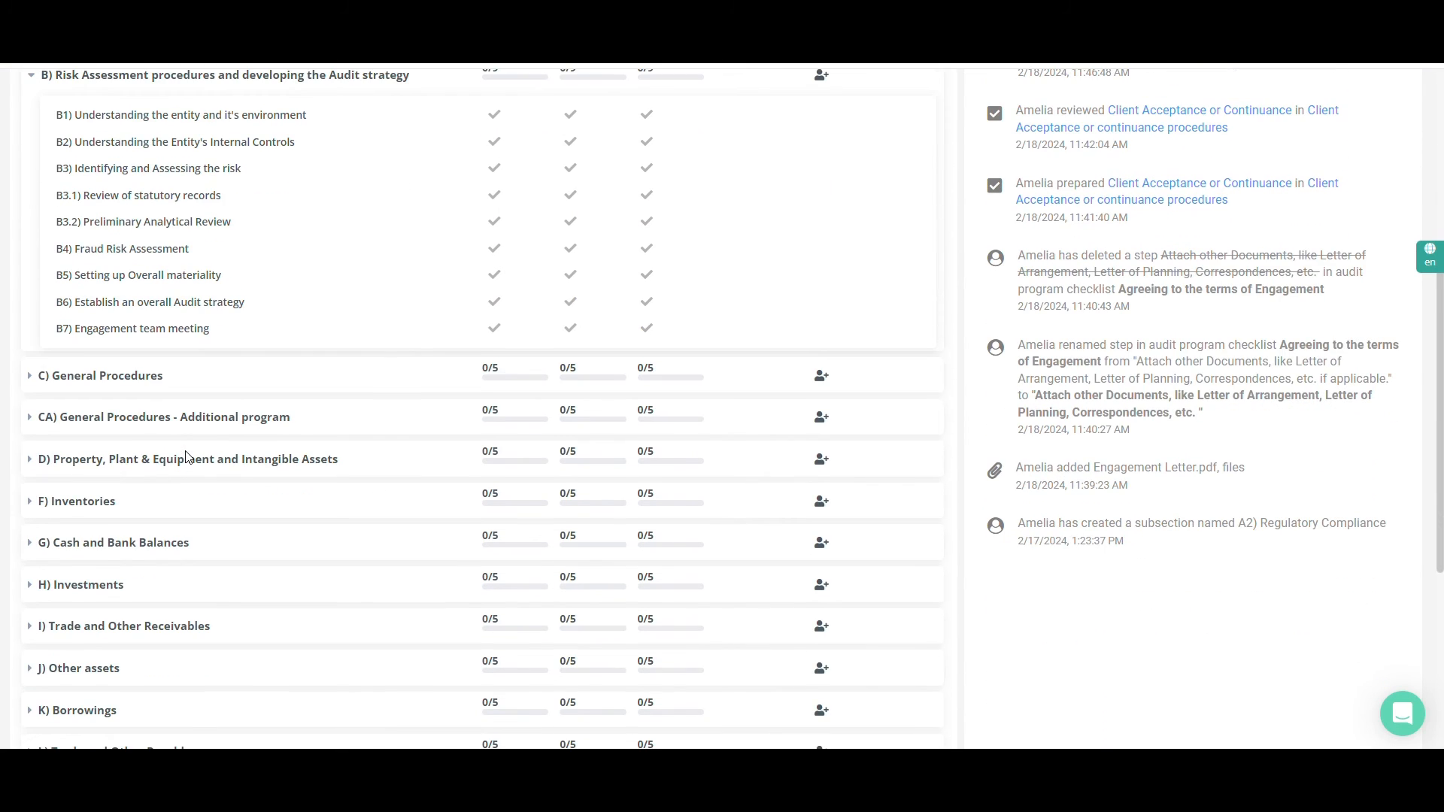
pyautogui.scroll(-1, 188, 458)
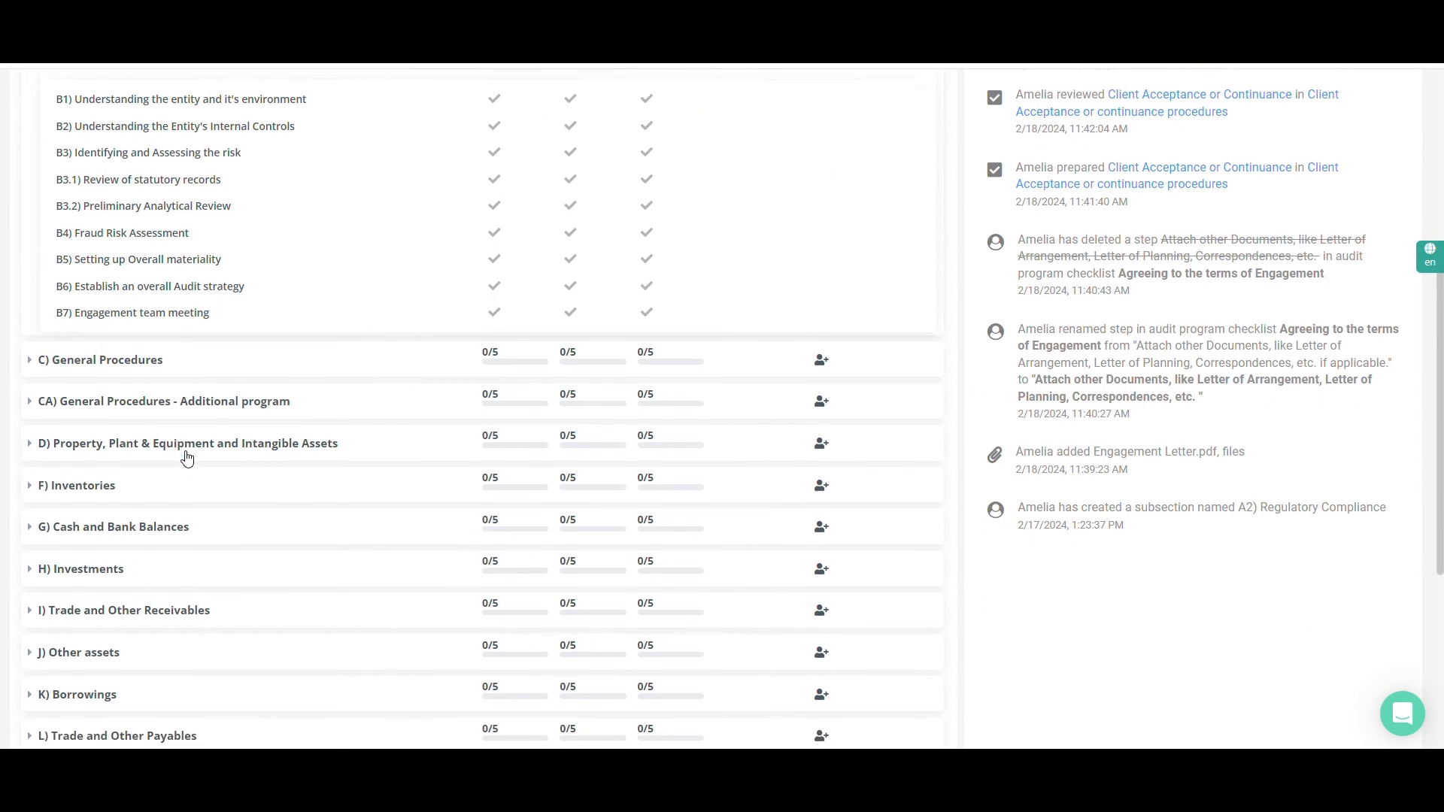
pyautogui.click(187, 453)
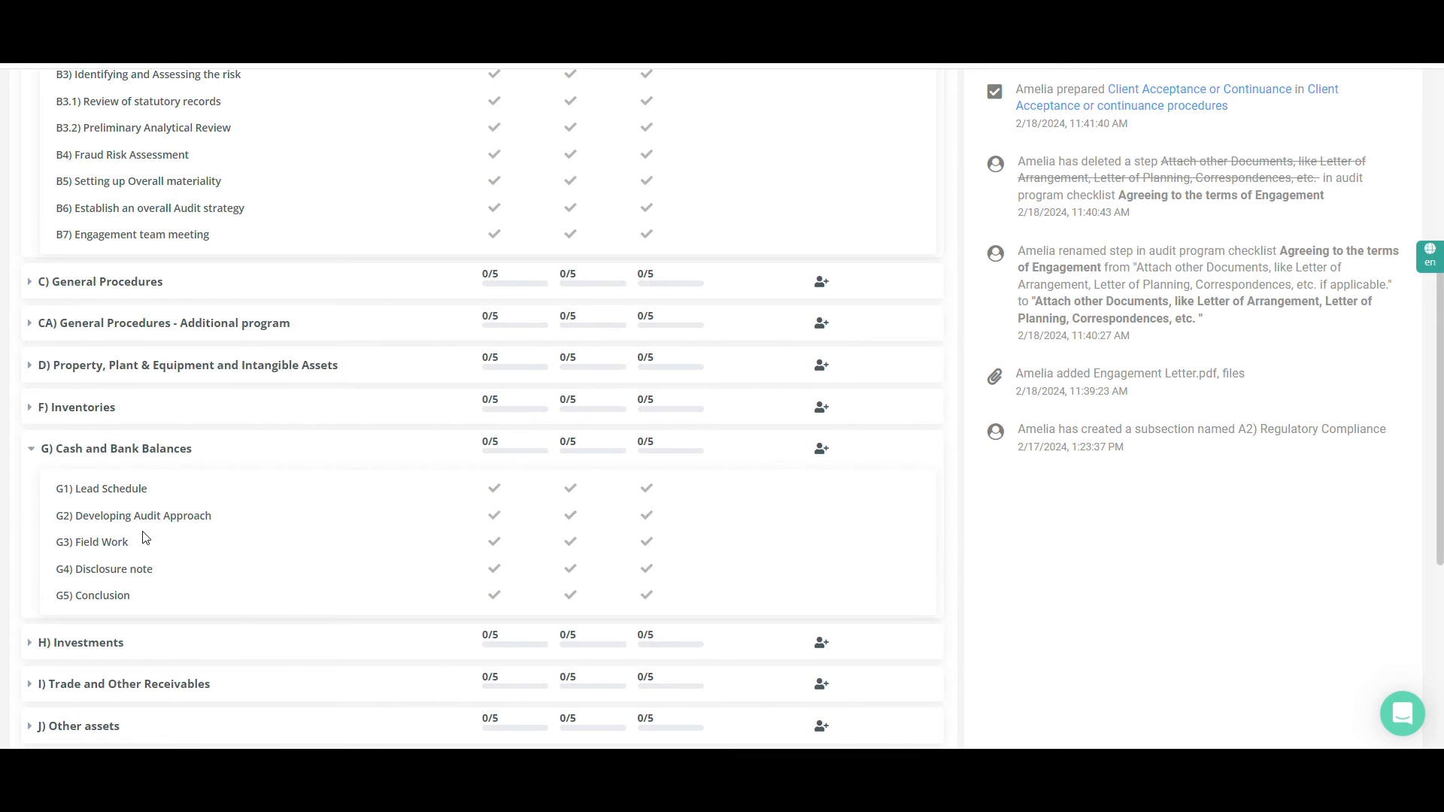
# Go to G3) Field Work for Cash and Bank Balances, look through the general steps and show the Bank Reconciliation test
pyautogui.click(92, 543)
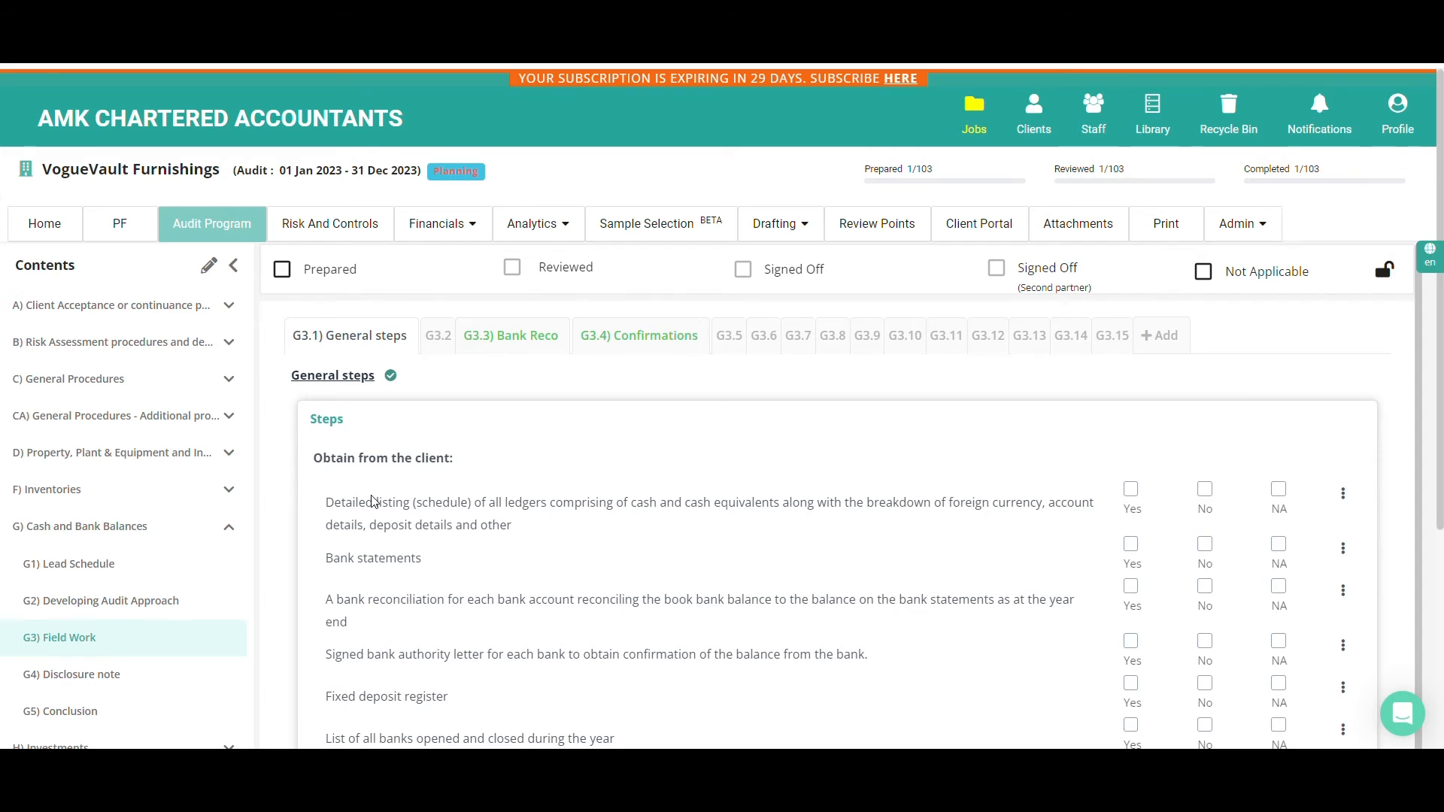
pyautogui.scroll(-2, 377, 500)
pyautogui.scroll(-2, 482, 491)
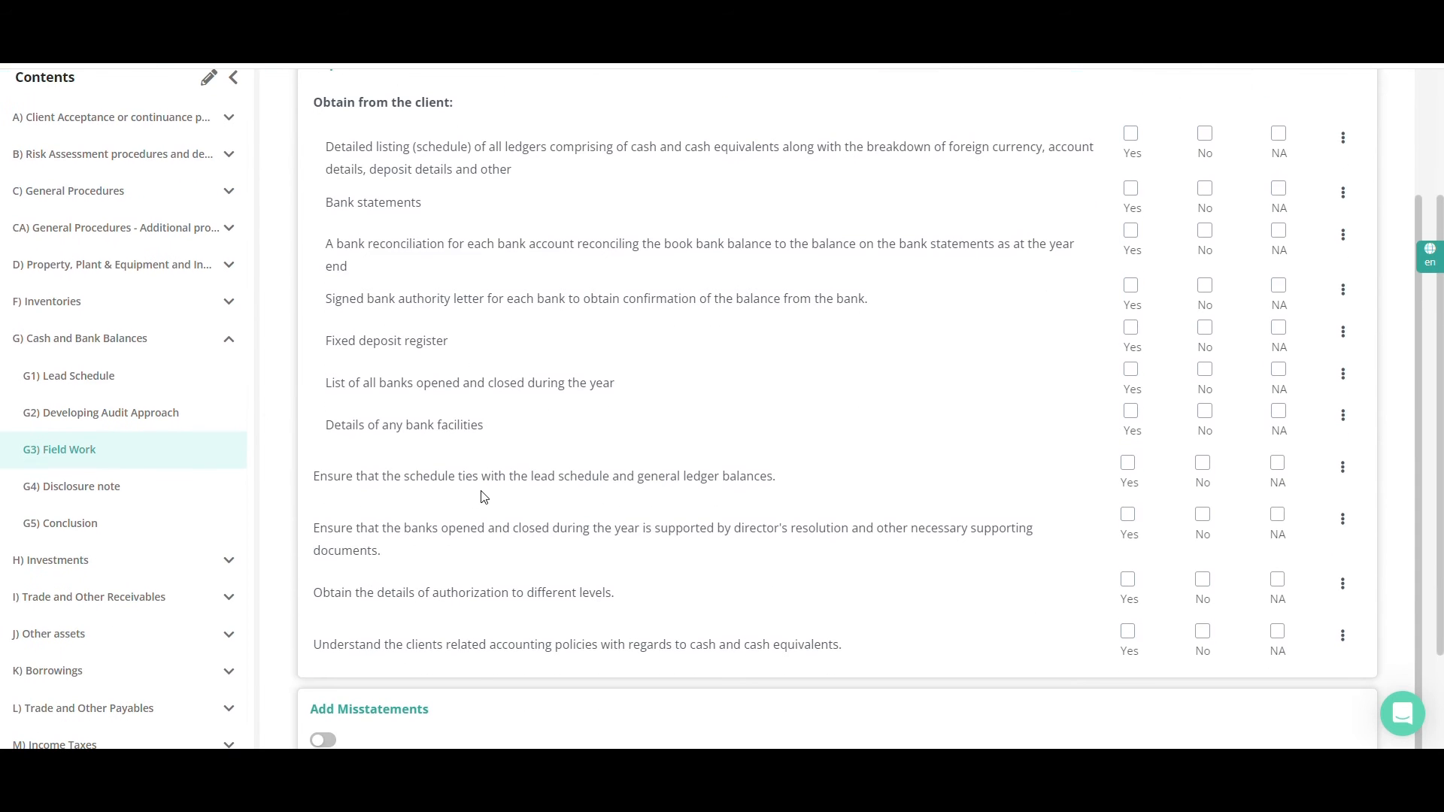
pyautogui.scroll(2, 484, 497)
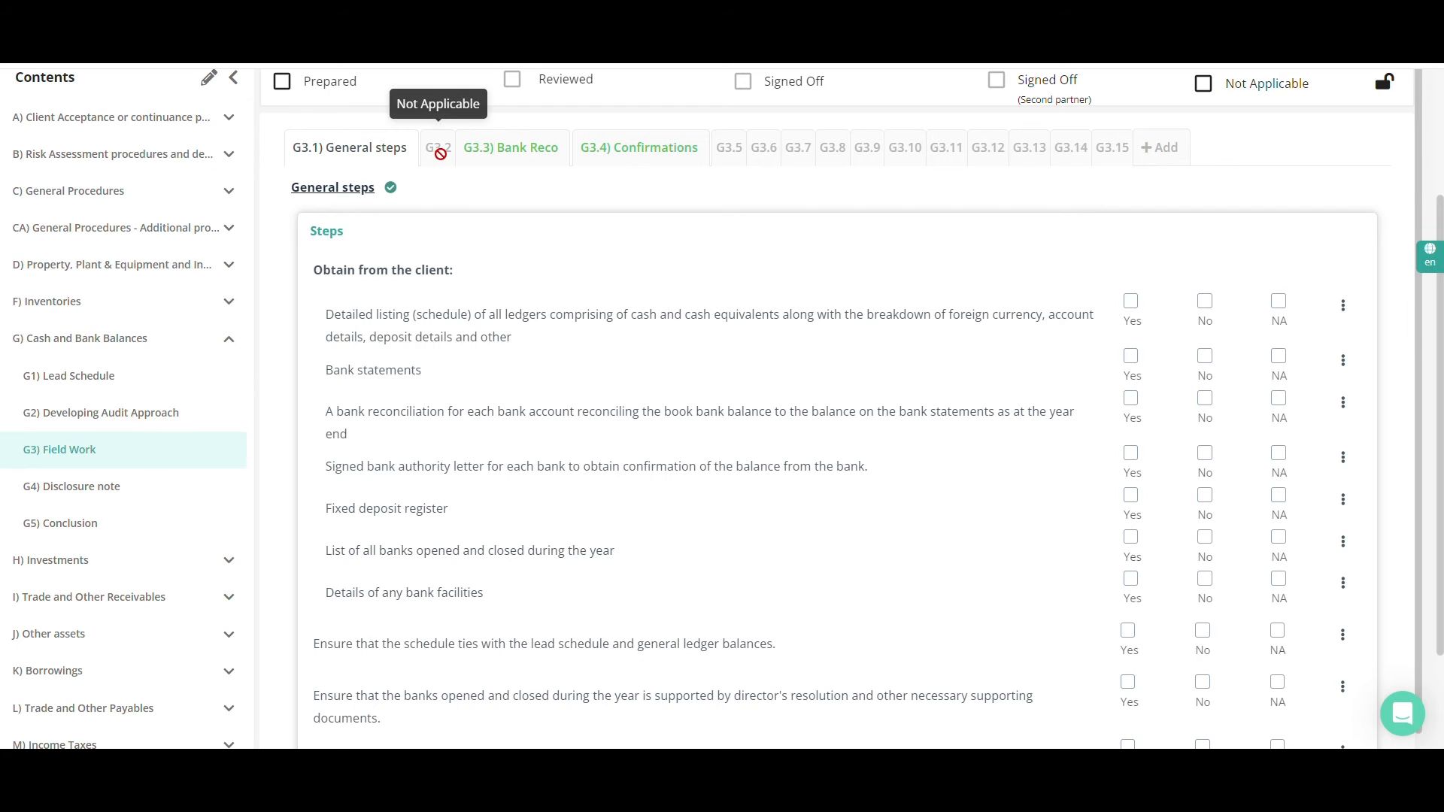
pyautogui.click(509, 158)
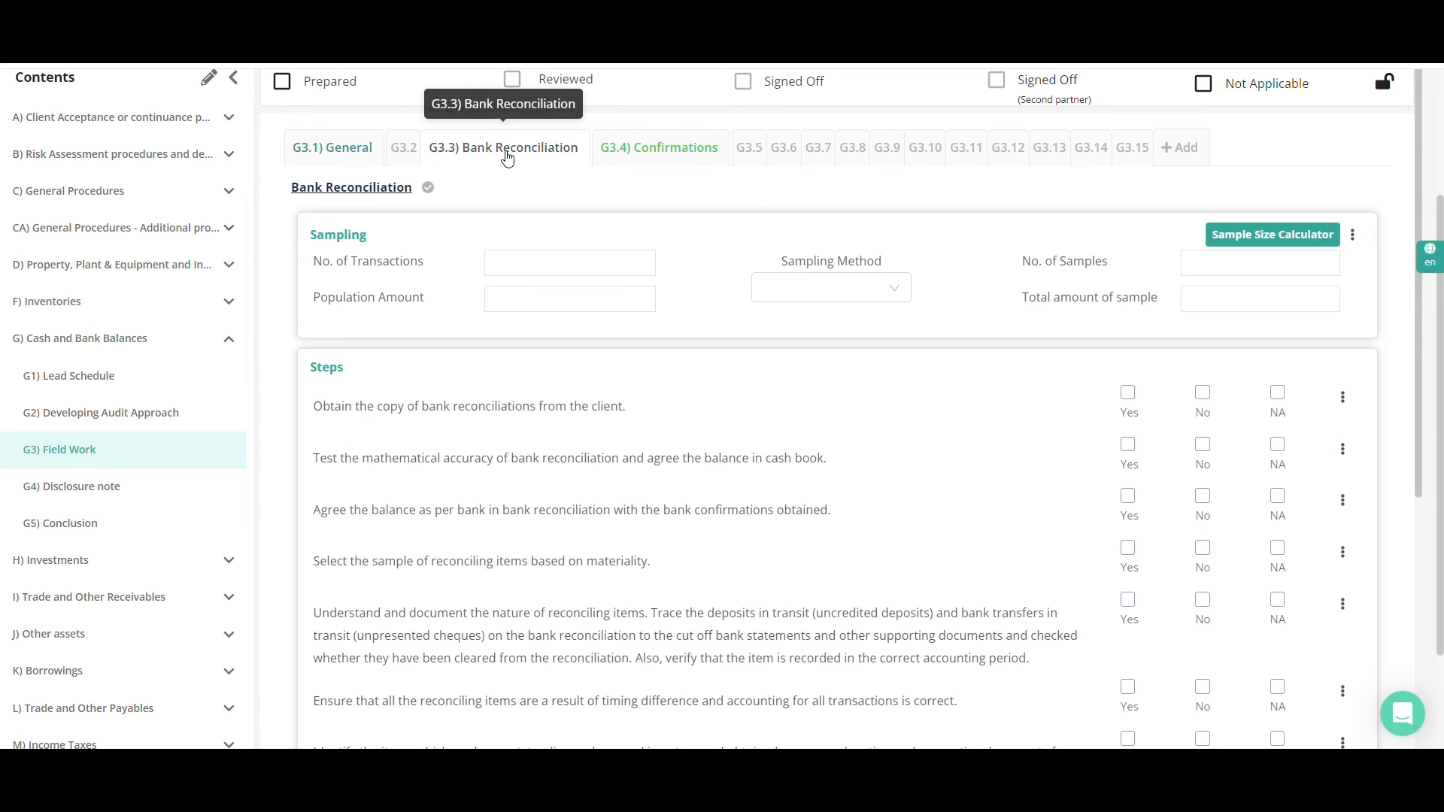
# Look over the Bank Reconciliation test's steps, documentation tables and available sampling methods
pyautogui.scroll(-1, 502, 181)
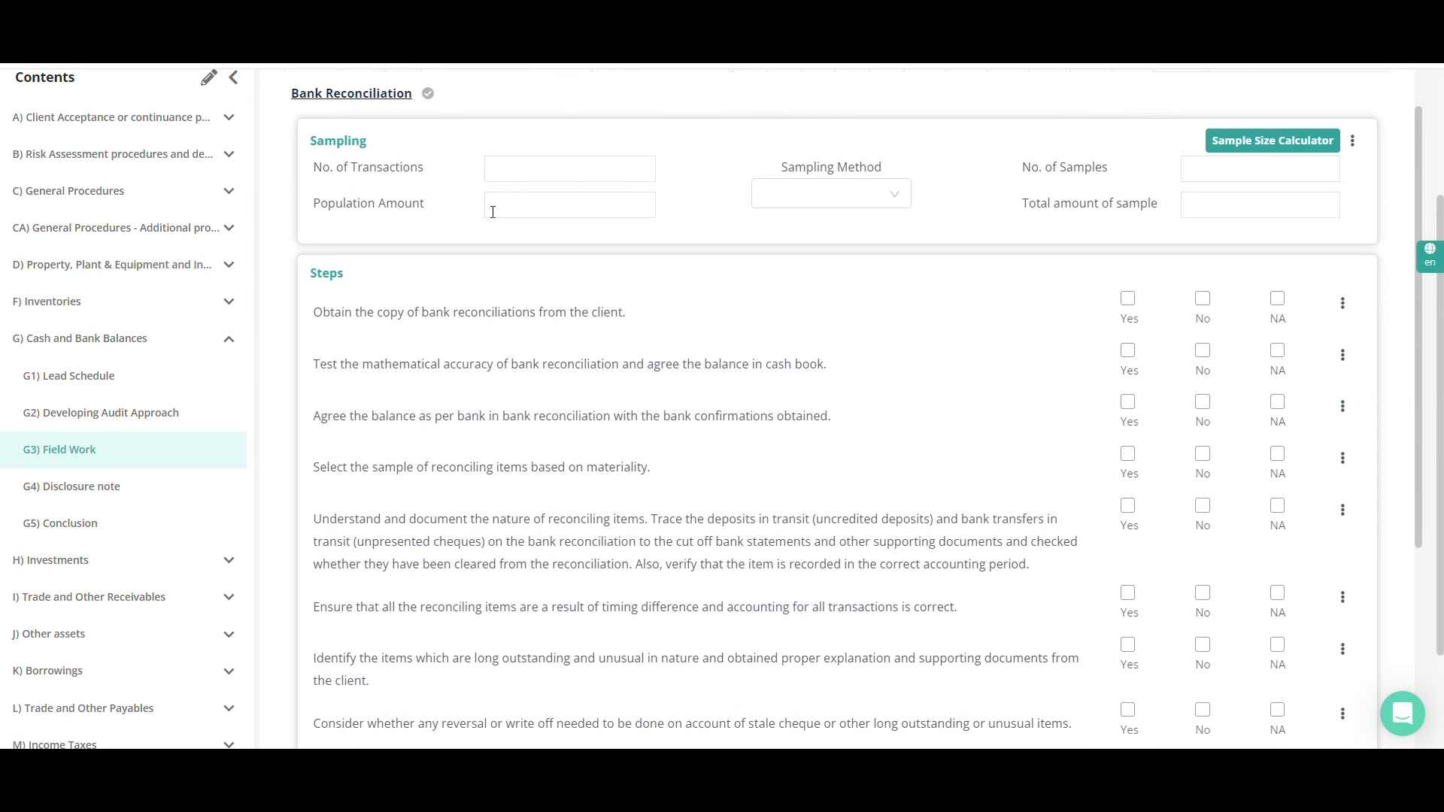
pyautogui.scroll(-4, 498, 197)
pyautogui.scroll(-1, 493, 240)
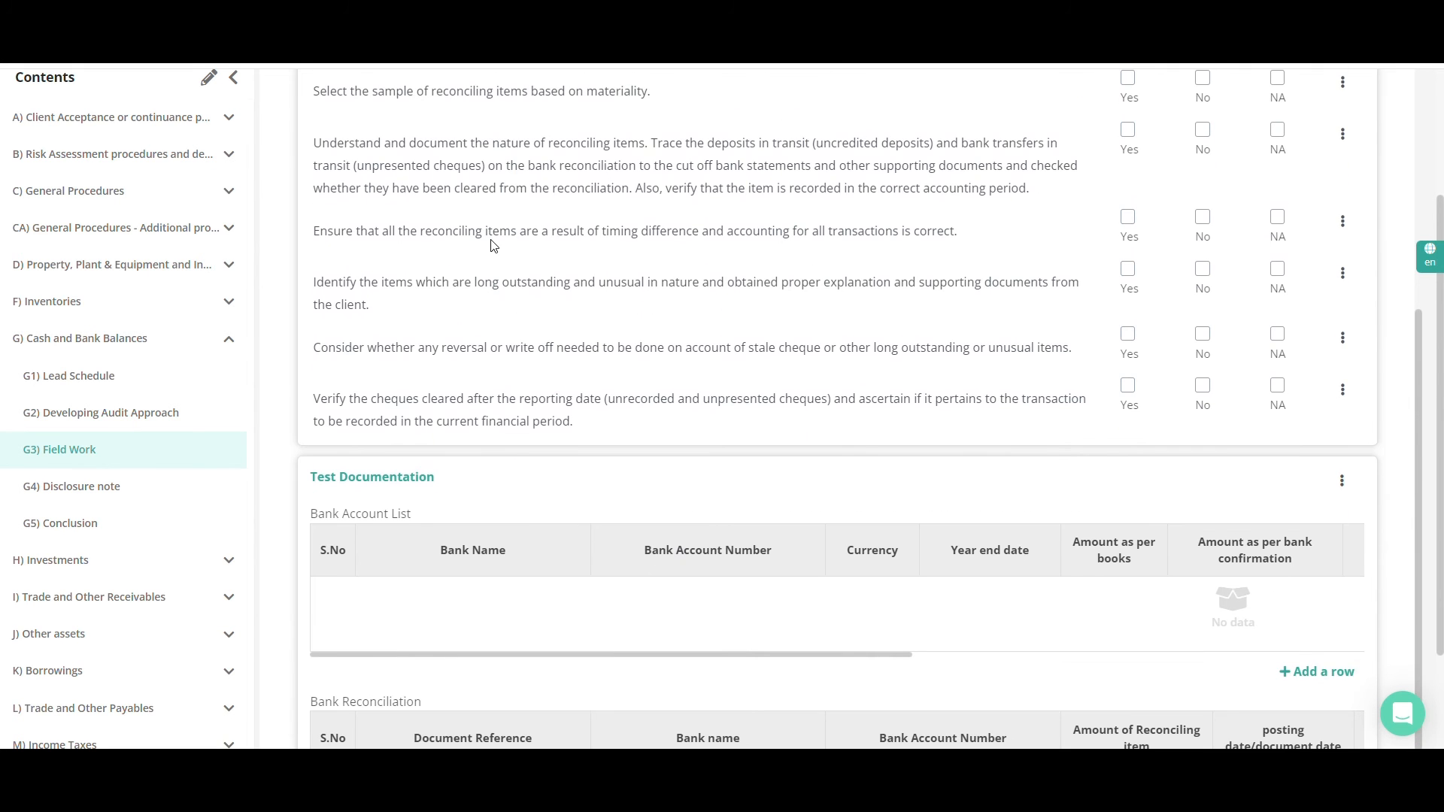
pyautogui.scroll(-3, 493, 246)
pyautogui.scroll(6, 494, 246)
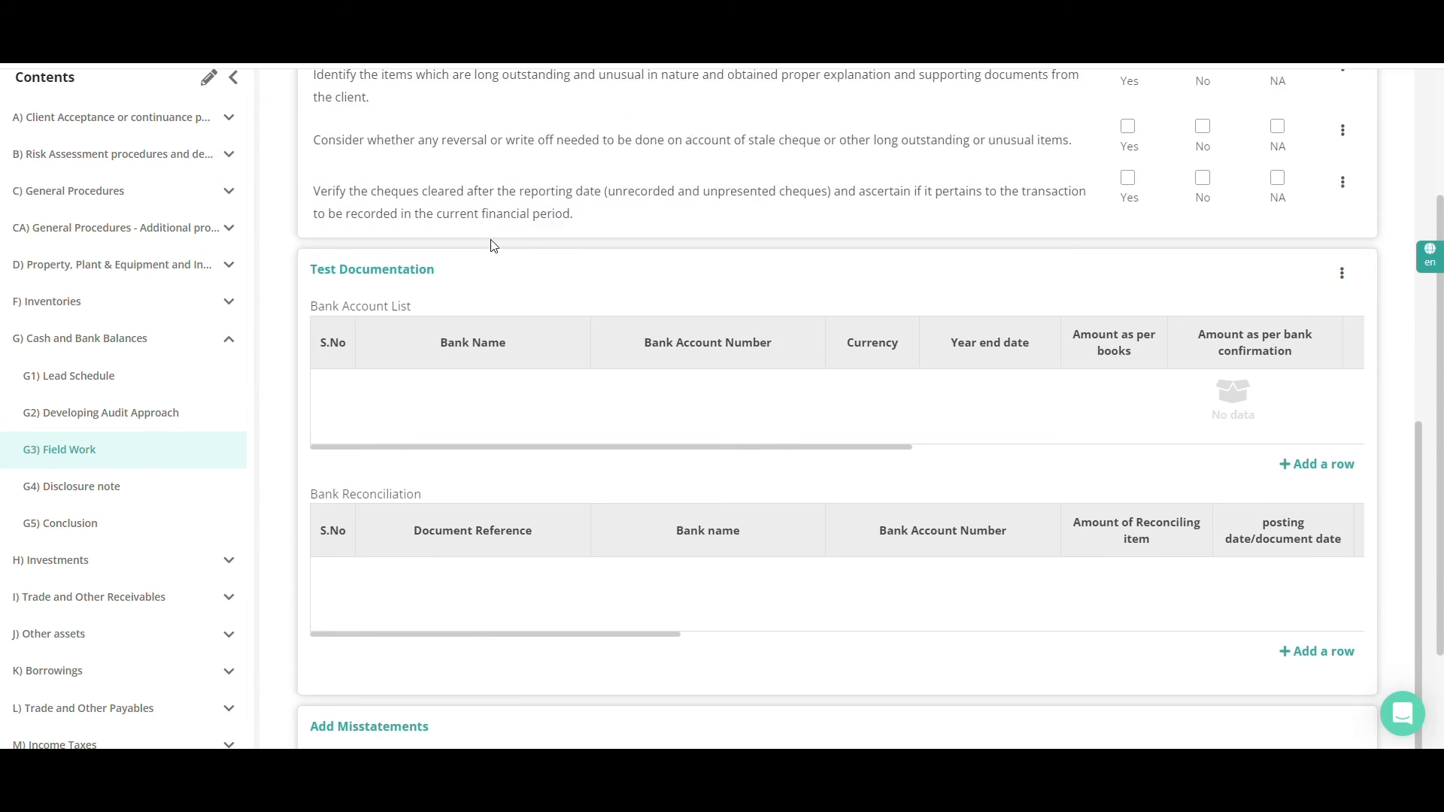
pyautogui.scroll(3, 493, 240)
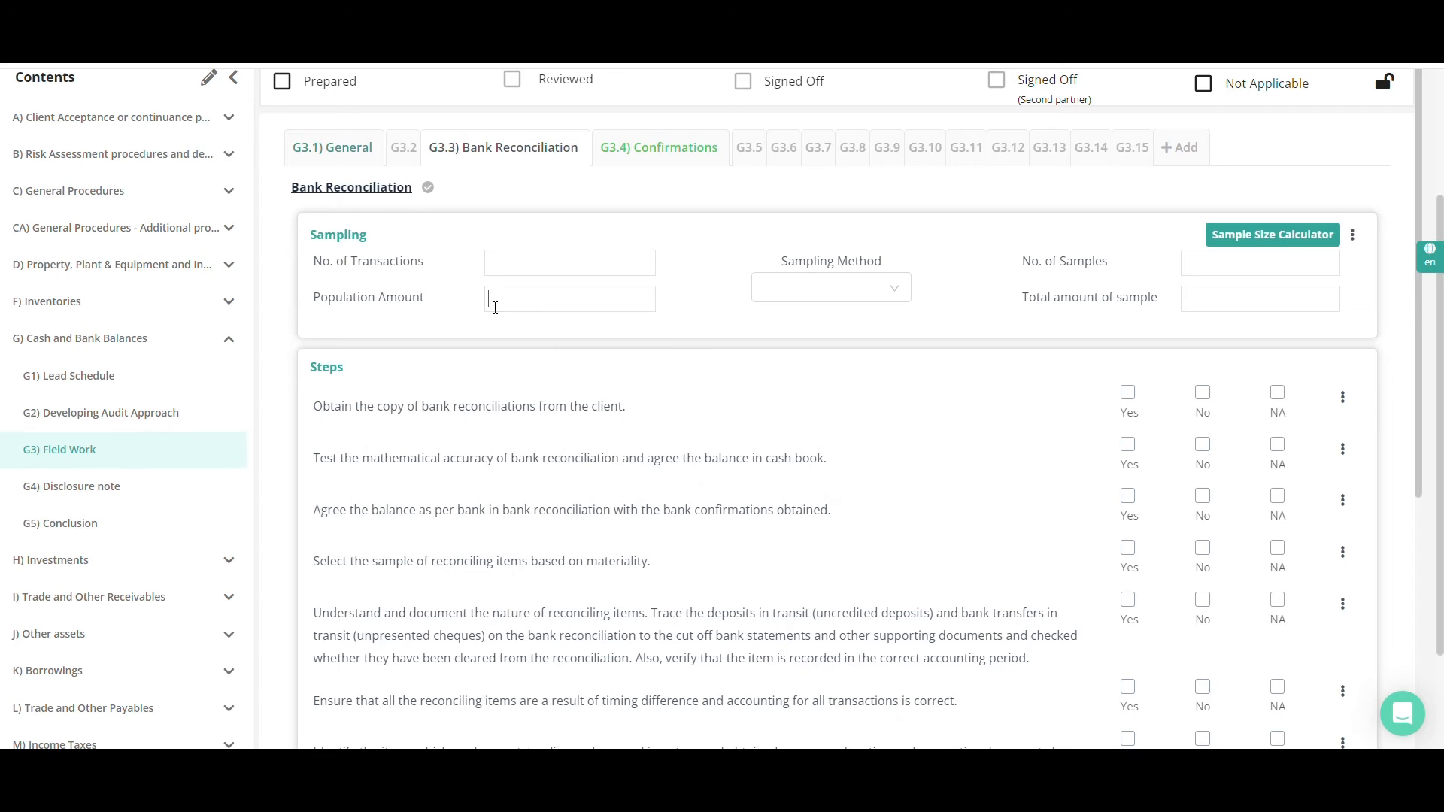
pyautogui.click(782, 297)
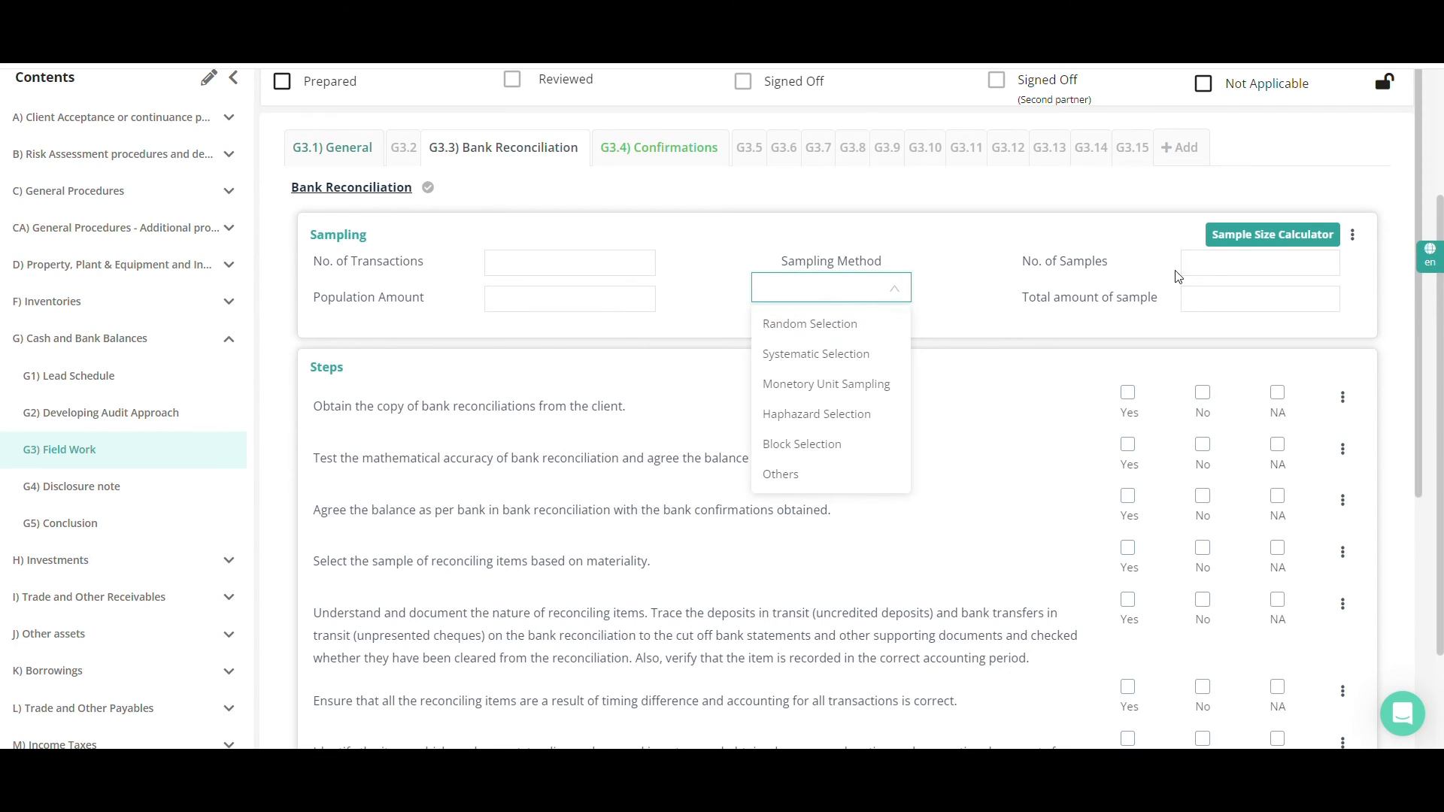
pyautogui.click(1211, 315)
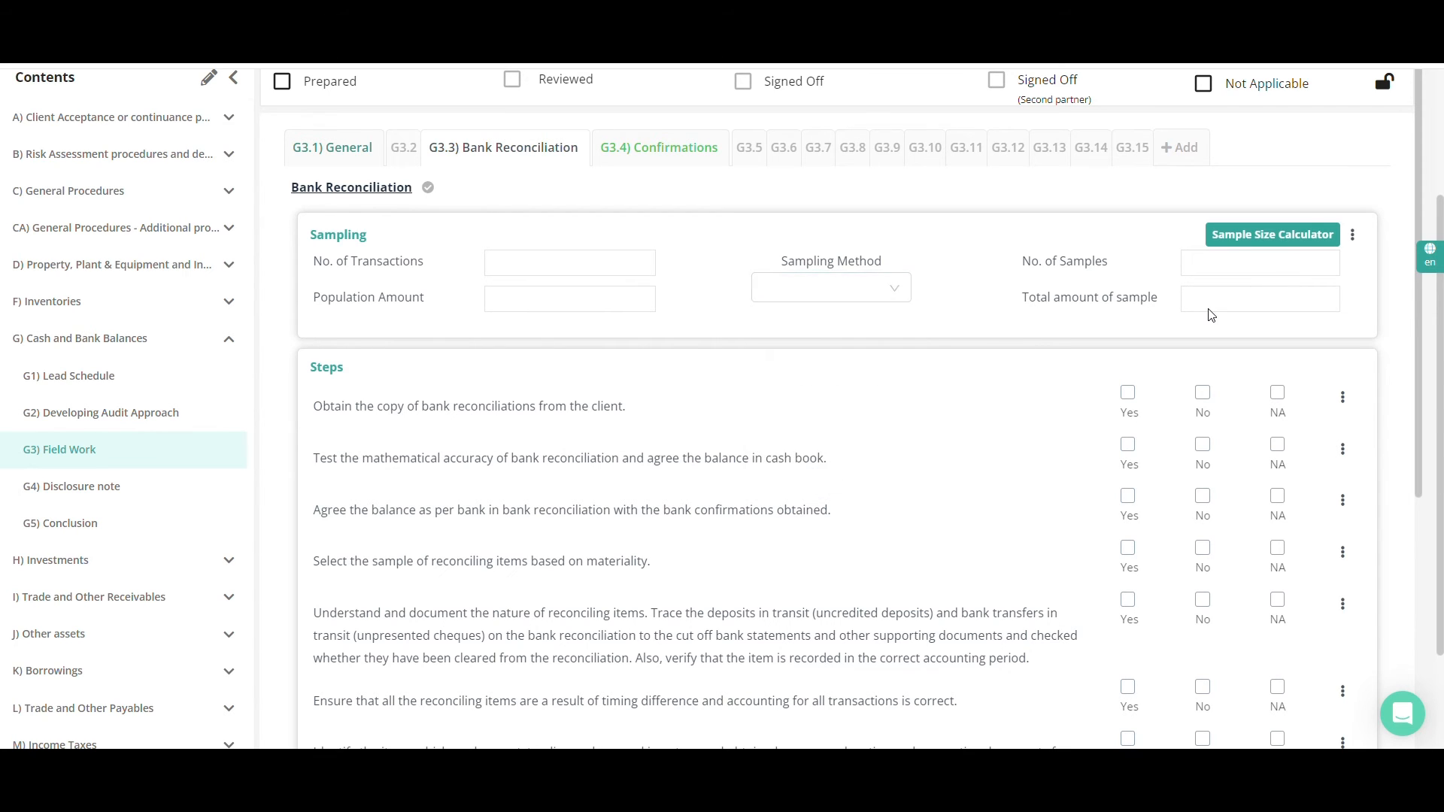
# In the sample size calculator, enter a population of 25 items and SGD 20,000, with 4 items above PM amounting to SGD 5,000
pyautogui.click(1312, 241)
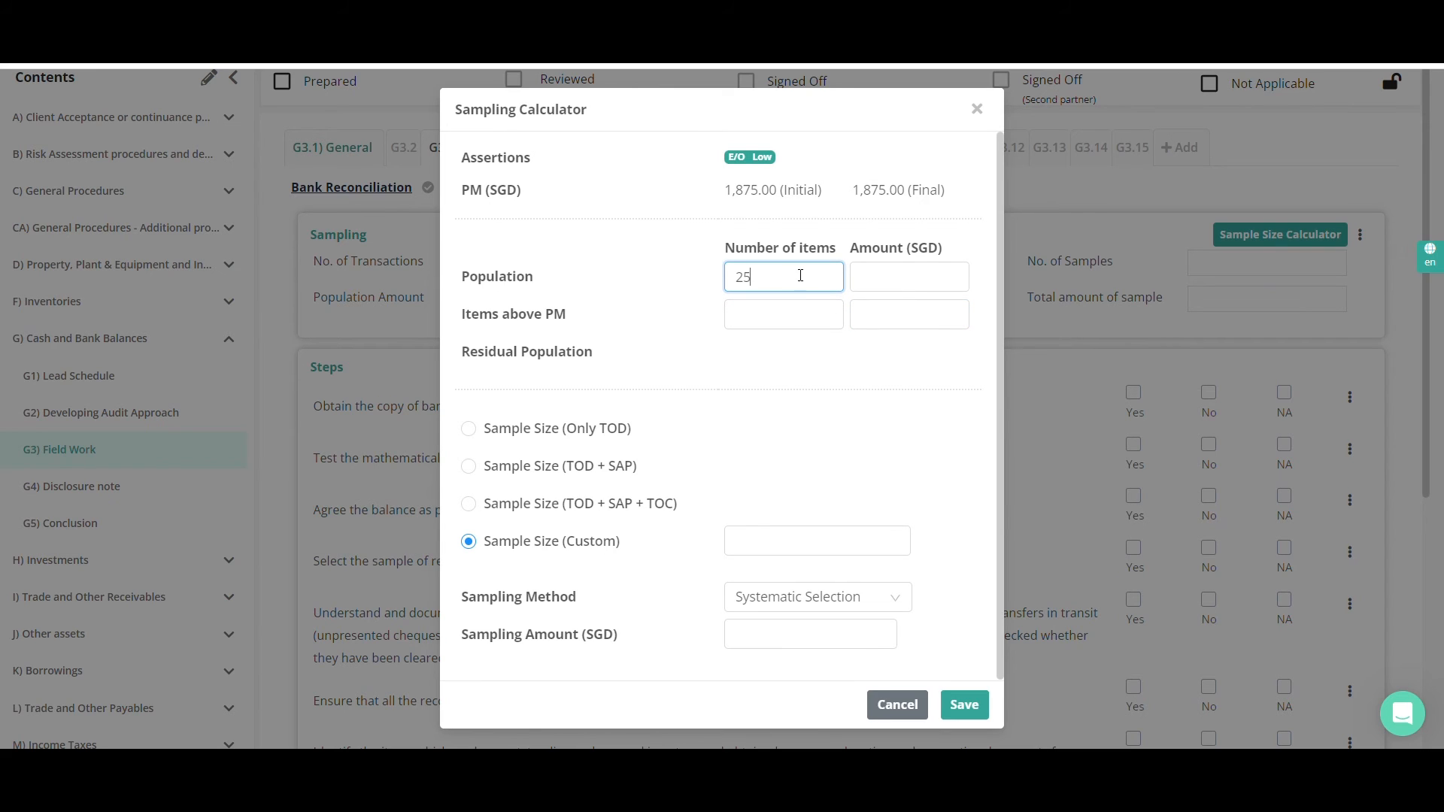
pyautogui.click(878, 273)
pyautogui.write('2')
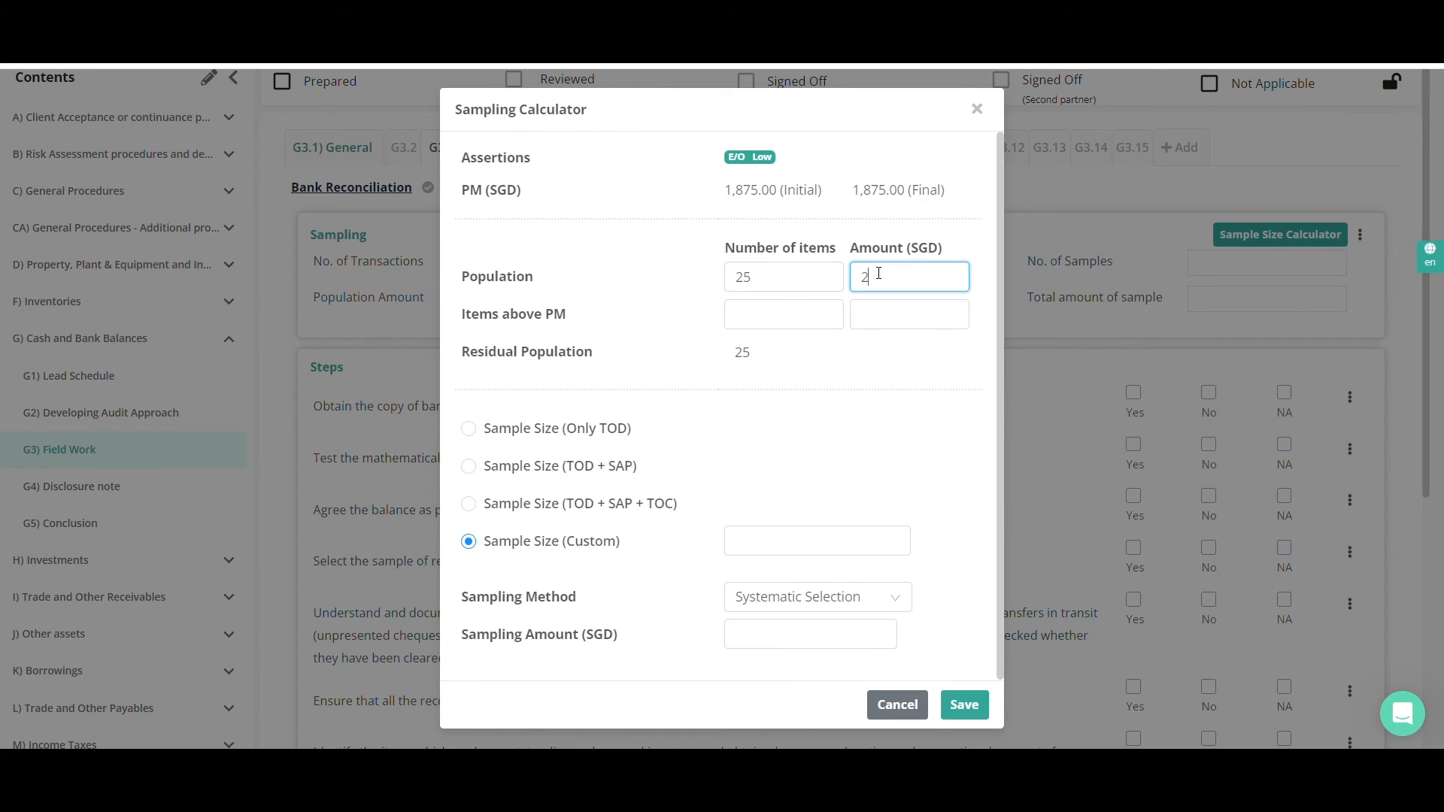
pyautogui.write('0,000')
pyautogui.click(795, 307)
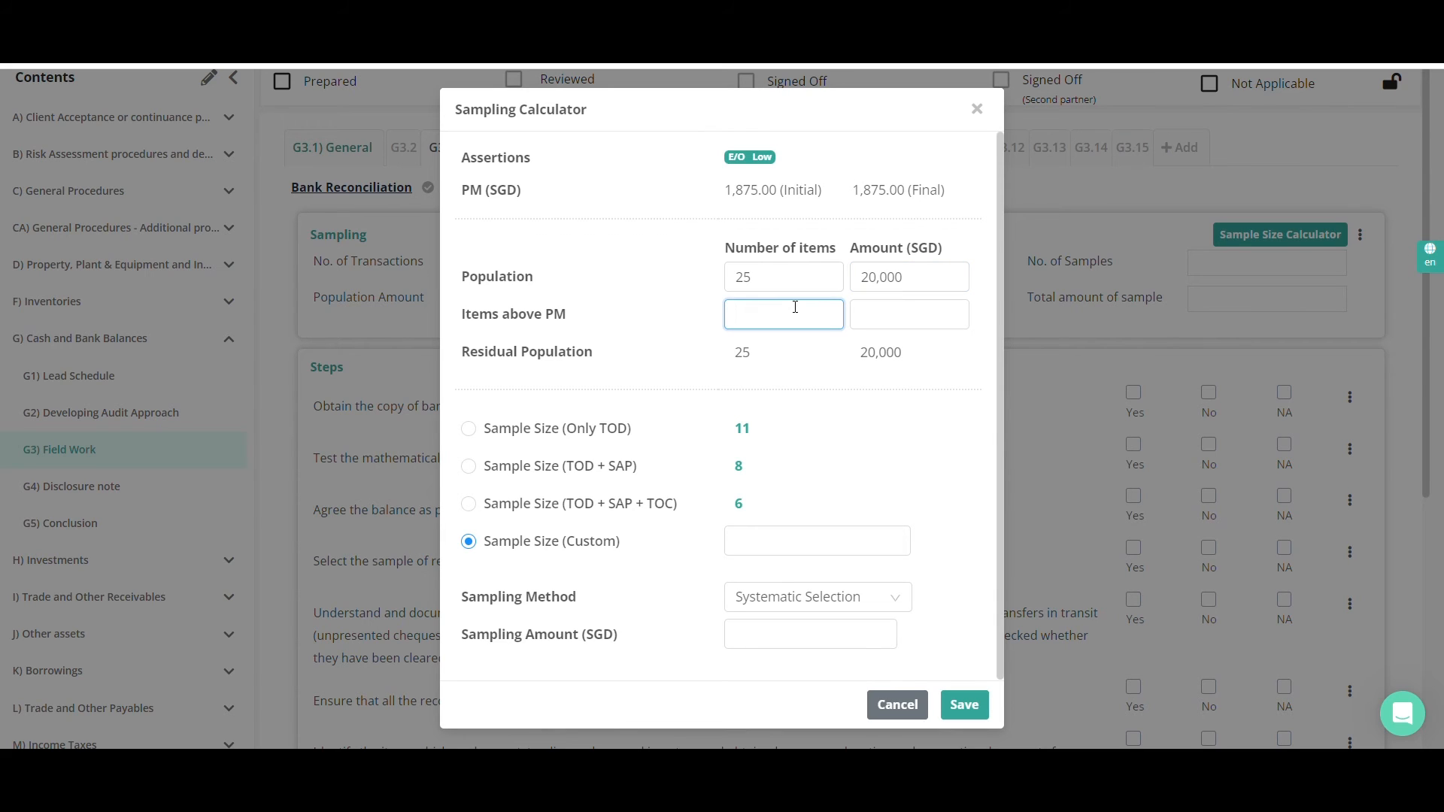
pyautogui.write('4')
pyautogui.click(910, 319)
pyautogui.write('5')
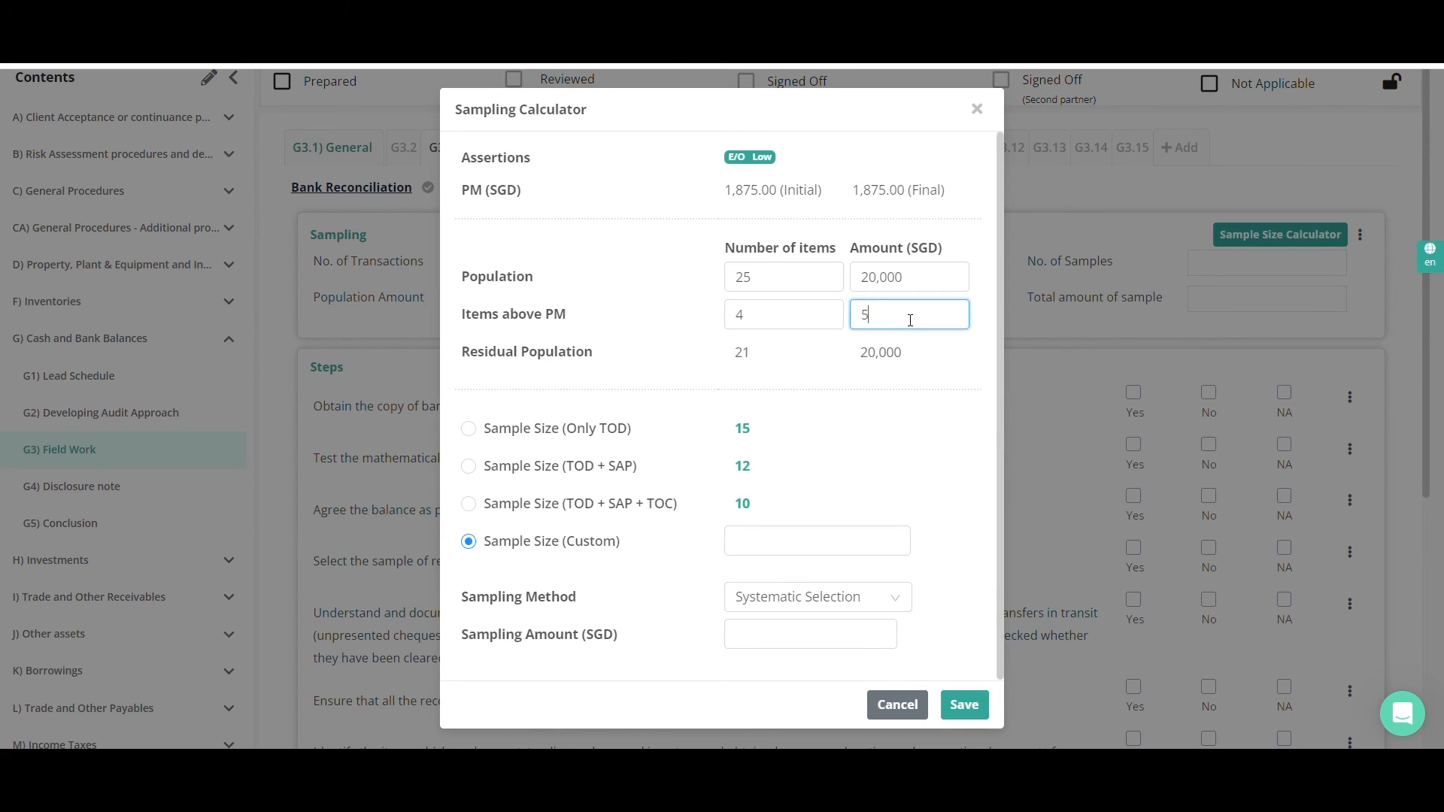
pyautogui.write(',000')
pyautogui.click(927, 353)
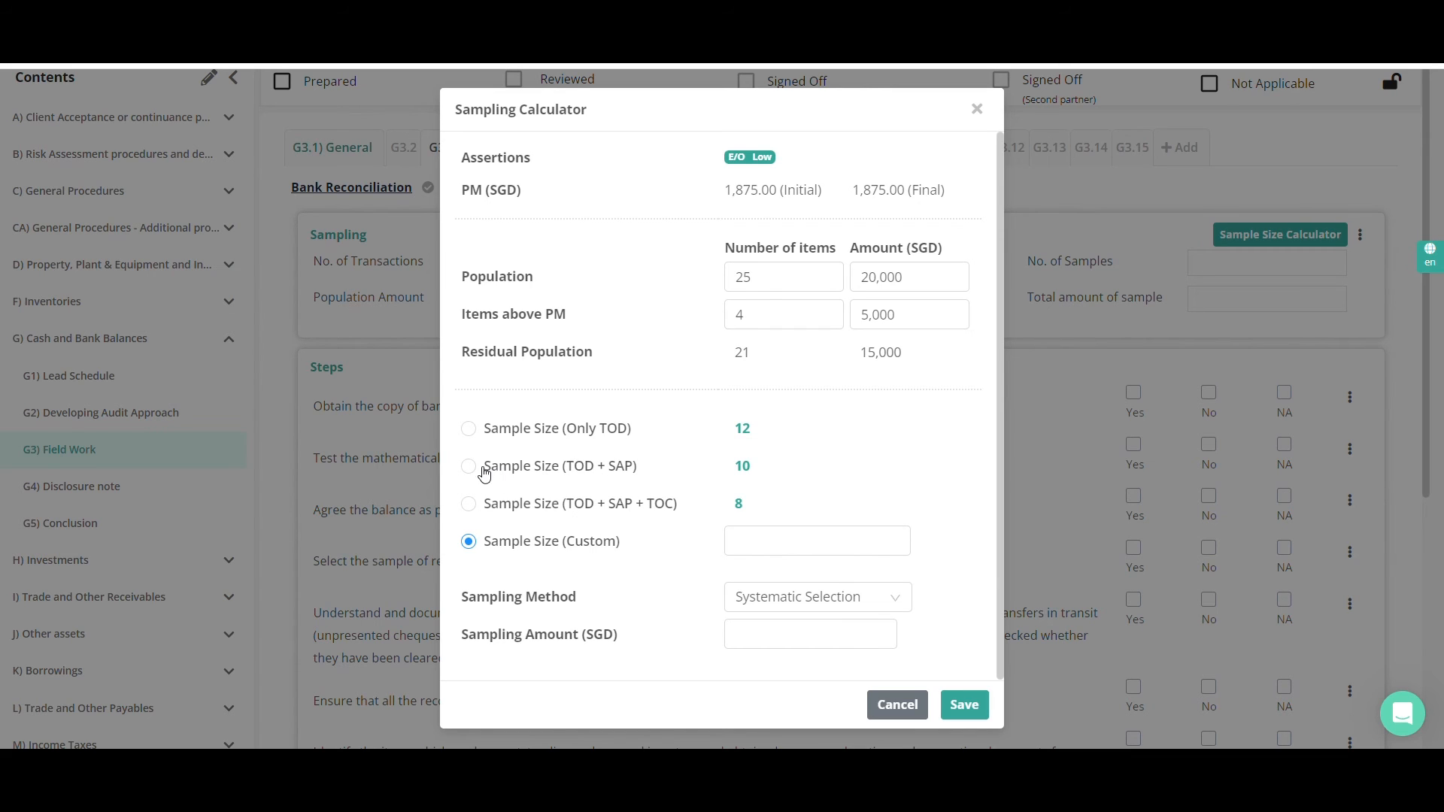
# Choose Sample Size (Only TOD) over the custom size and save the sampling calculation
pyautogui.click(469, 428)
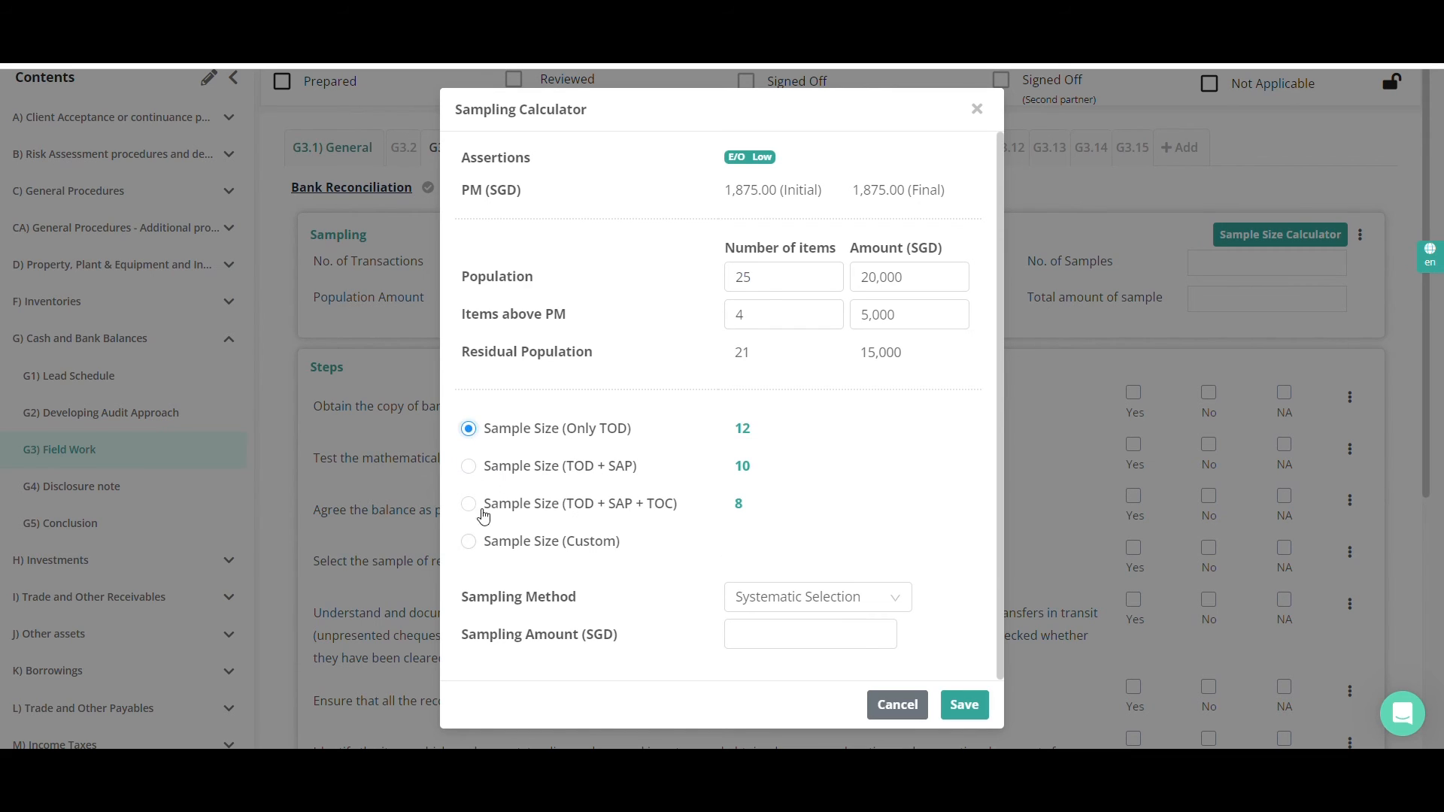
pyautogui.click(468, 543)
pyautogui.click(749, 545)
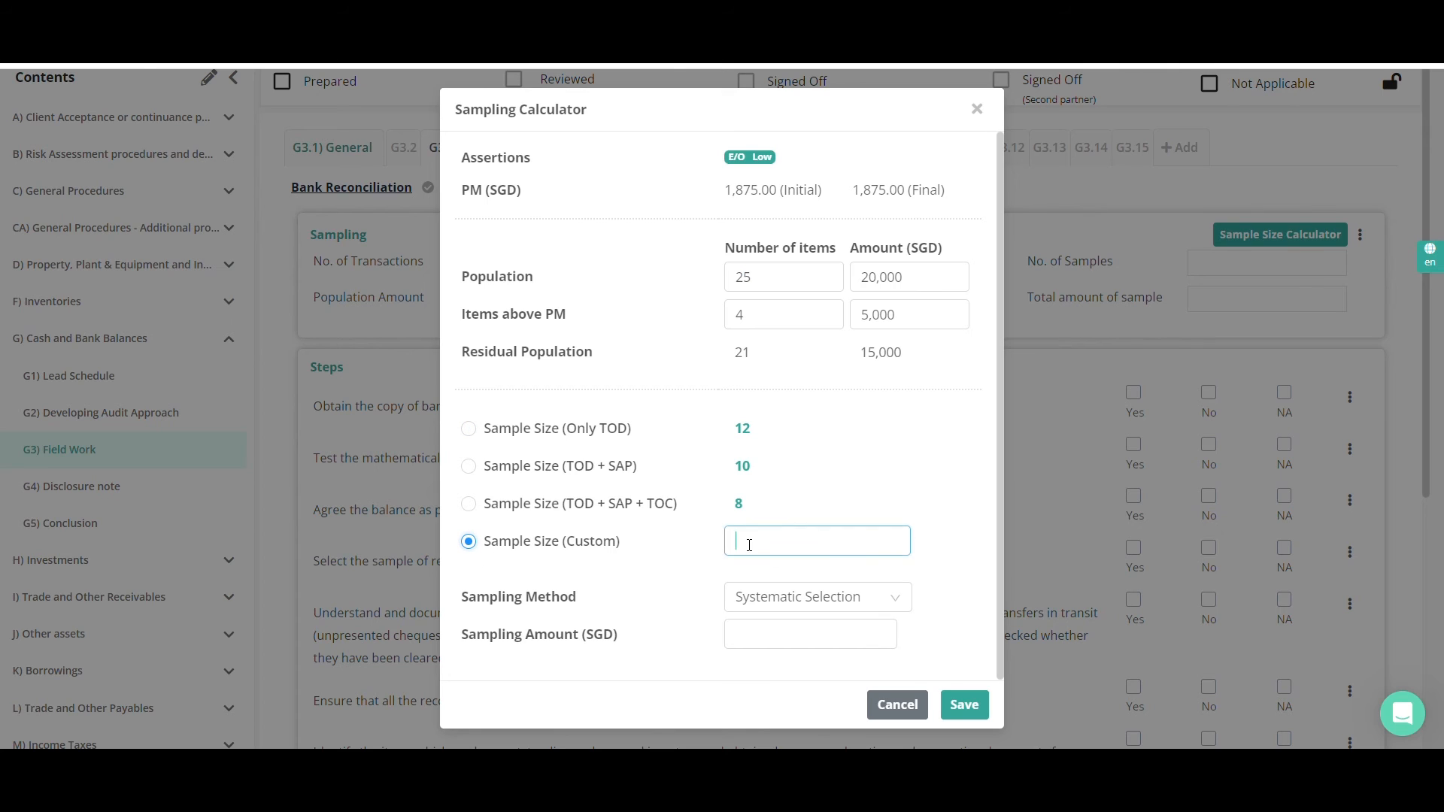
pyautogui.click(470, 429)
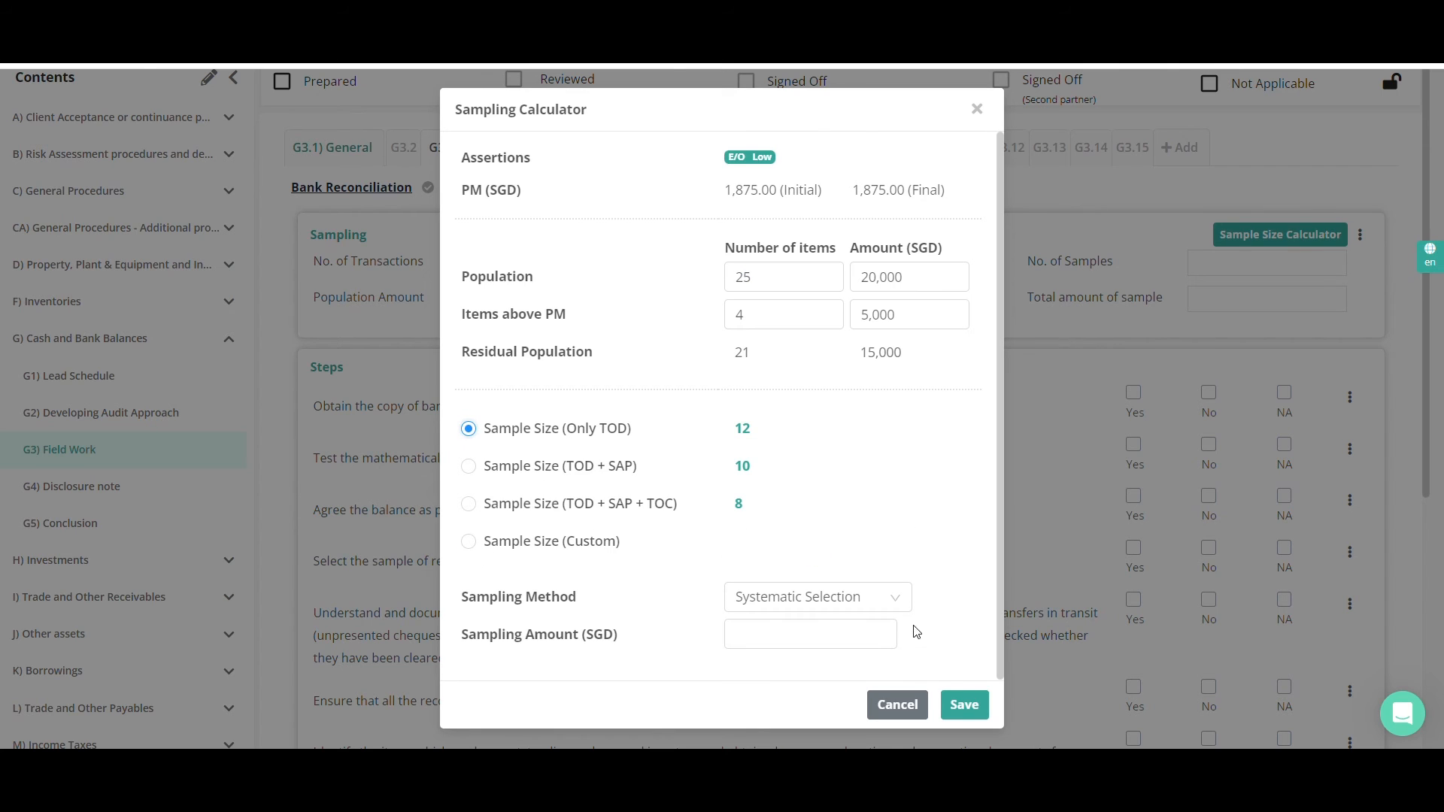
pyautogui.click(950, 705)
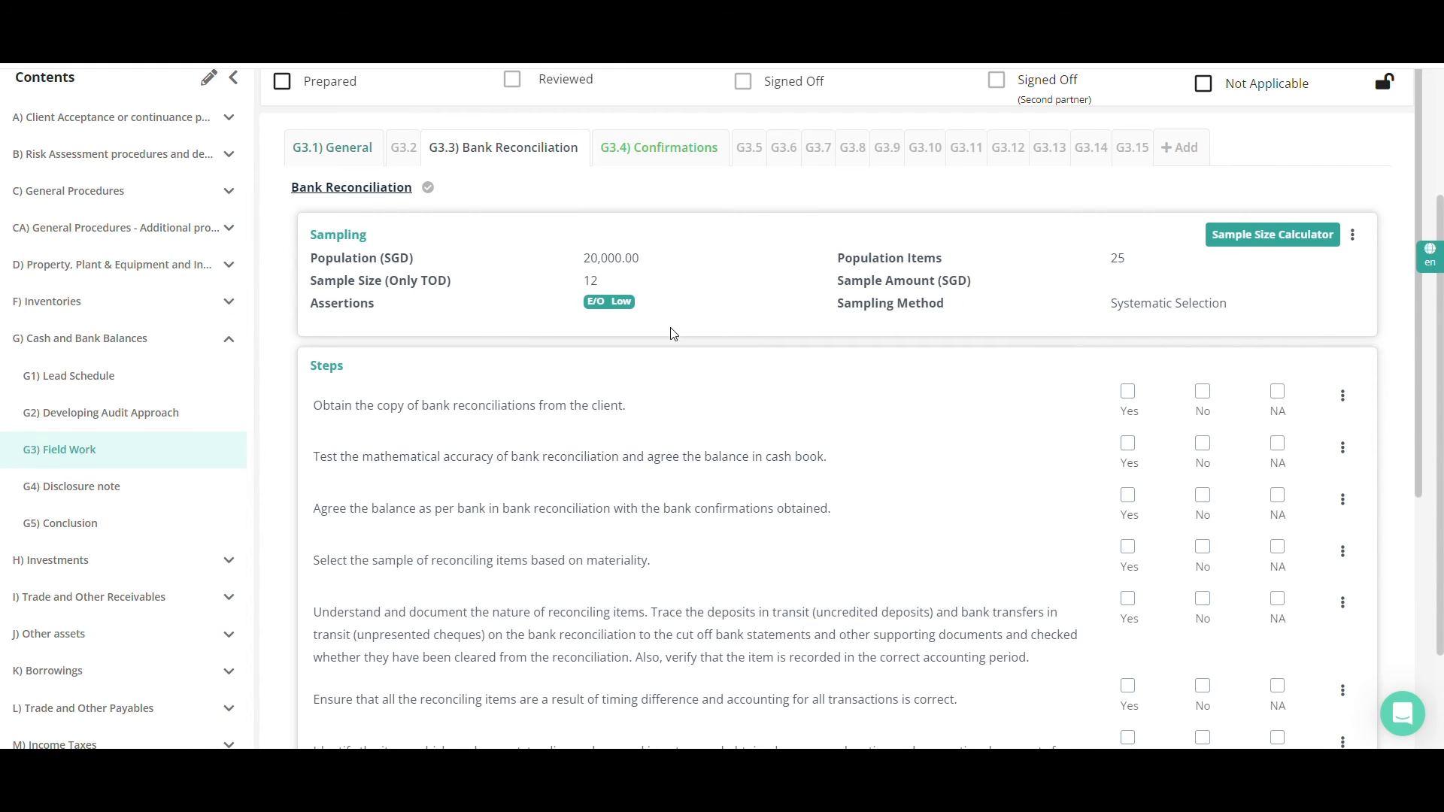
# Answer Yes for obtaining reconciliations, testing mathematical accuracy and understanding reconciling items, and No for agreeing the balance with bank confirmations
pyautogui.scroll(-1, 704, 440)
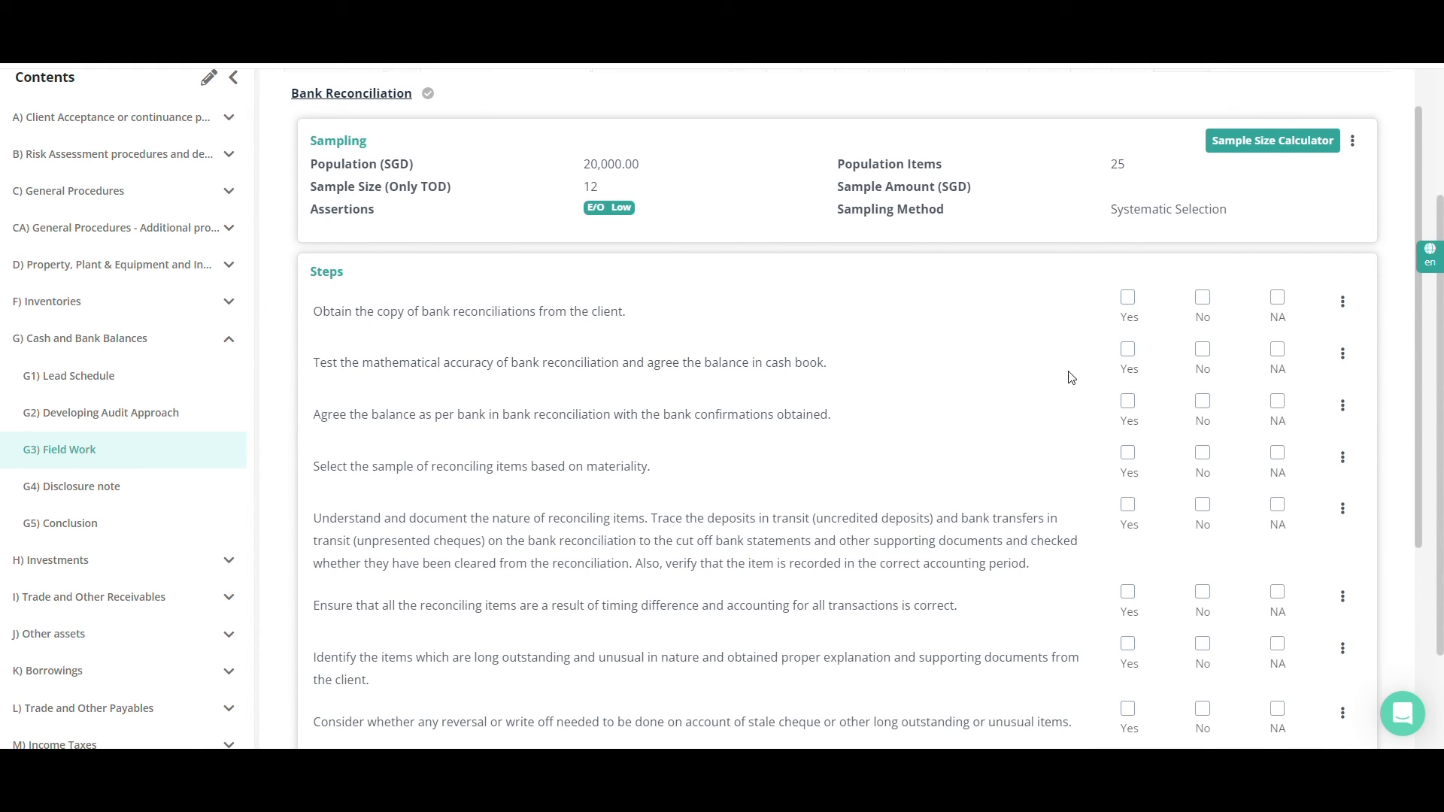
pyautogui.click(1134, 307)
pyautogui.click(1131, 363)
pyautogui.click(1204, 410)
pyautogui.click(1130, 508)
# Answer Yes to the timing difference and reversal or write-off steps, and No to the long outstanding items and cleared cheques steps
pyautogui.scroll(-1, 1133, 516)
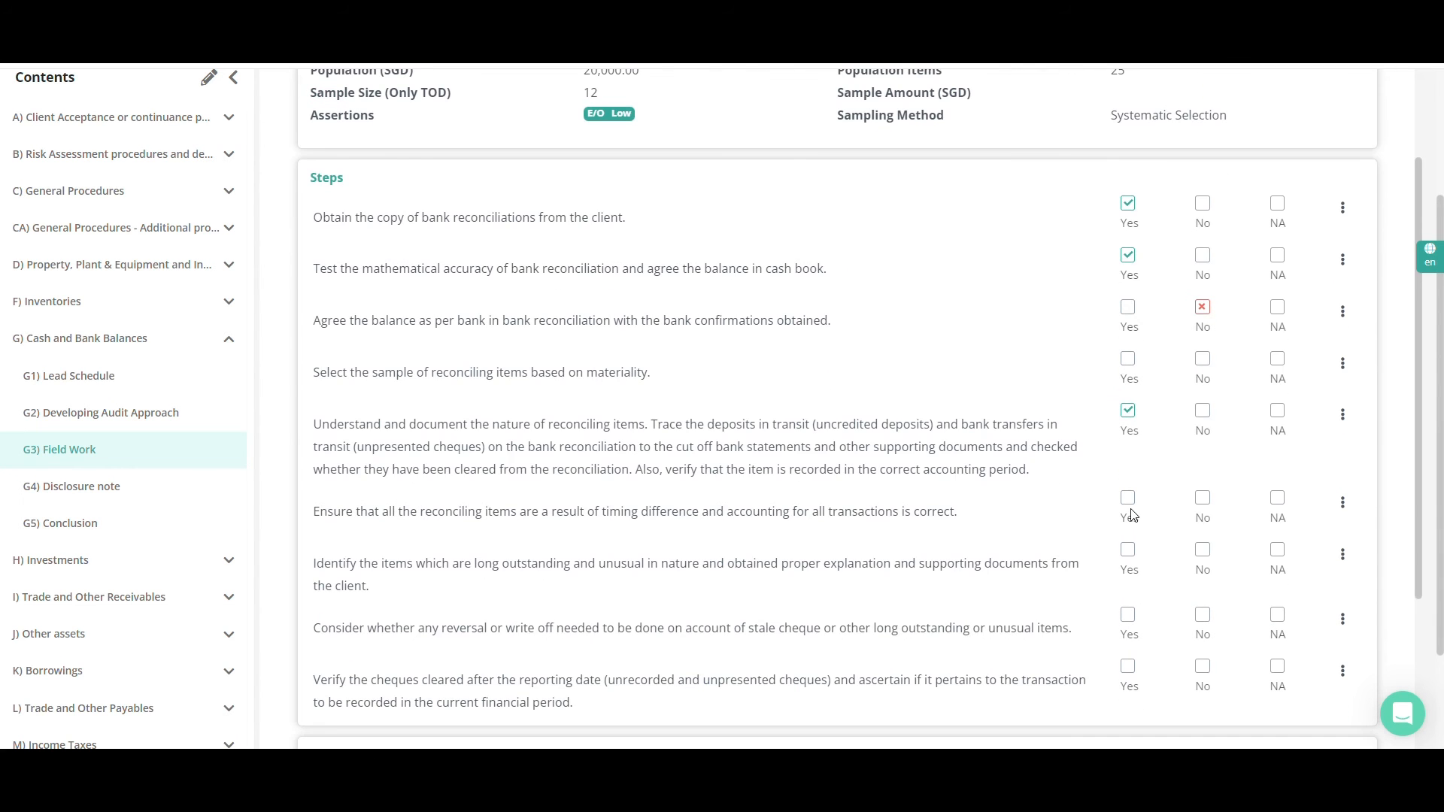
pyautogui.click(1130, 499)
pyautogui.click(1203, 551)
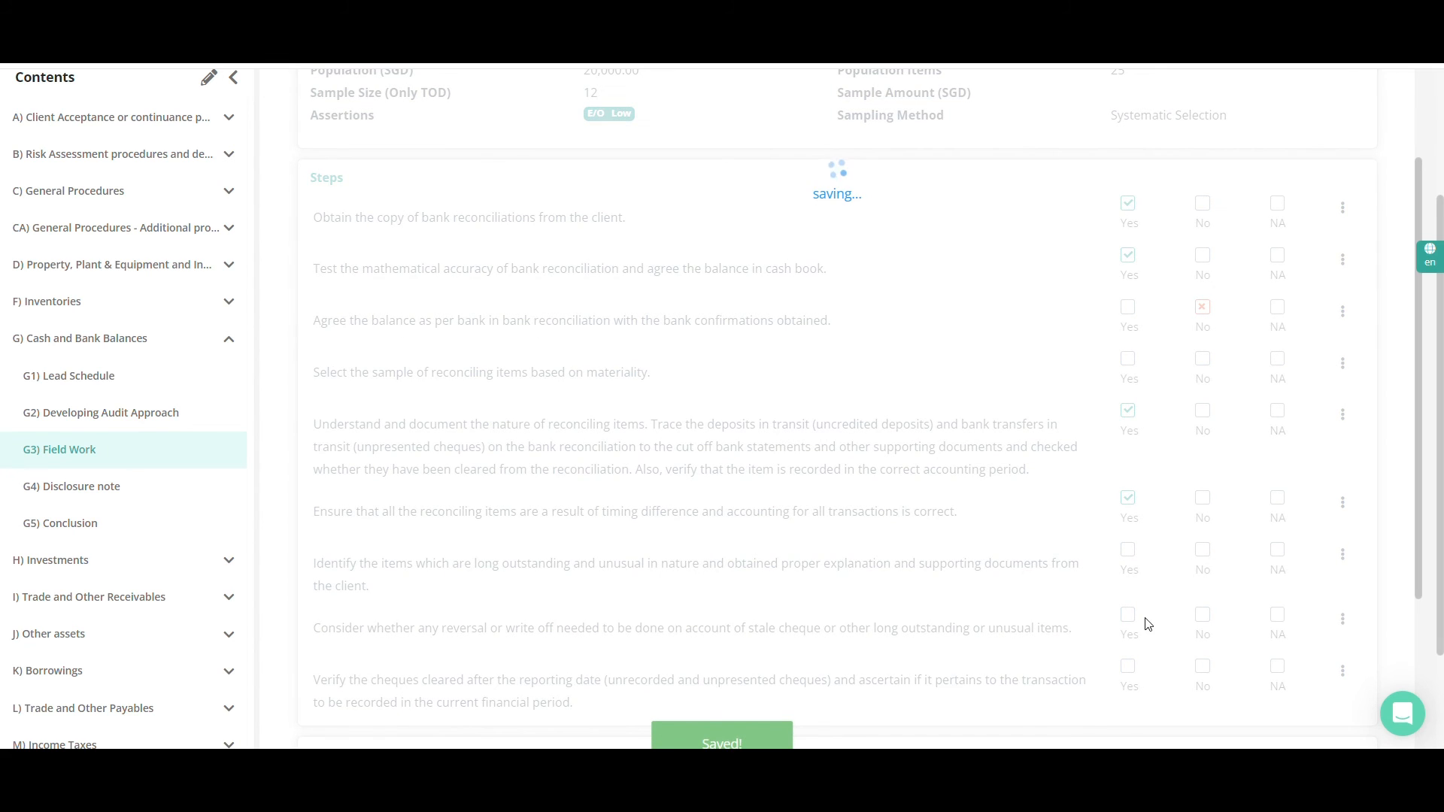
pyautogui.click(1130, 624)
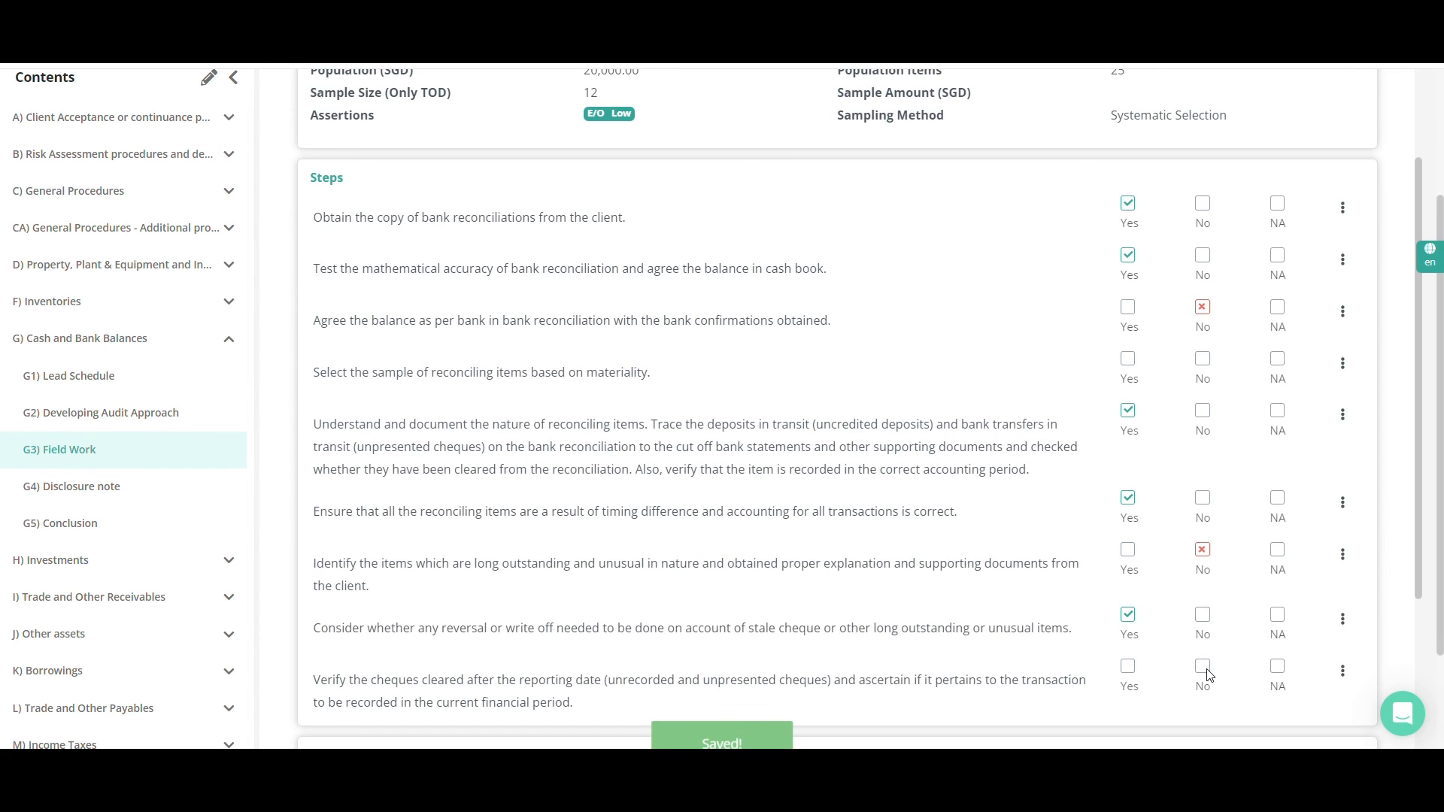
pyautogui.click(1206, 672)
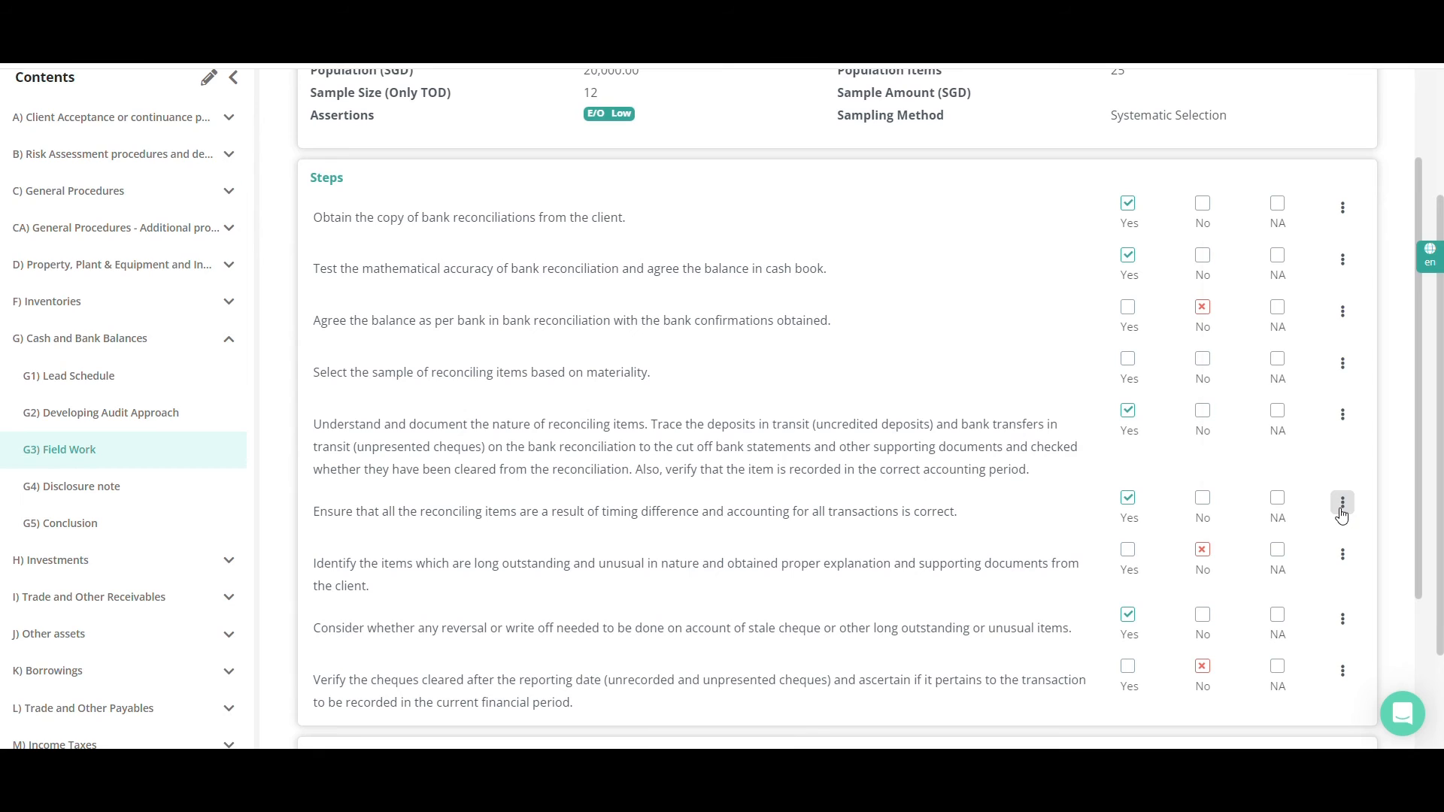
pyautogui.click(1343, 504)
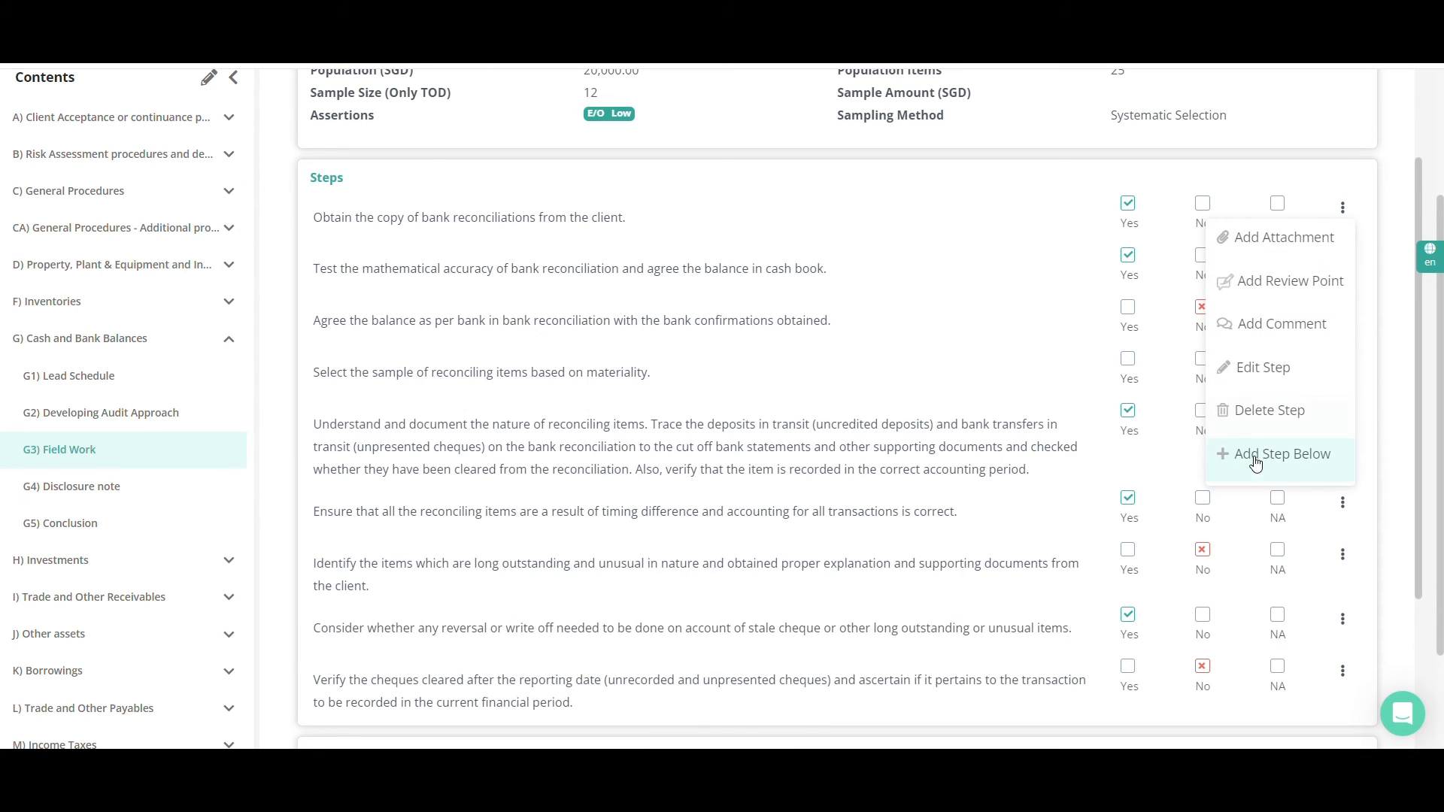
pyautogui.click(1250, 519)
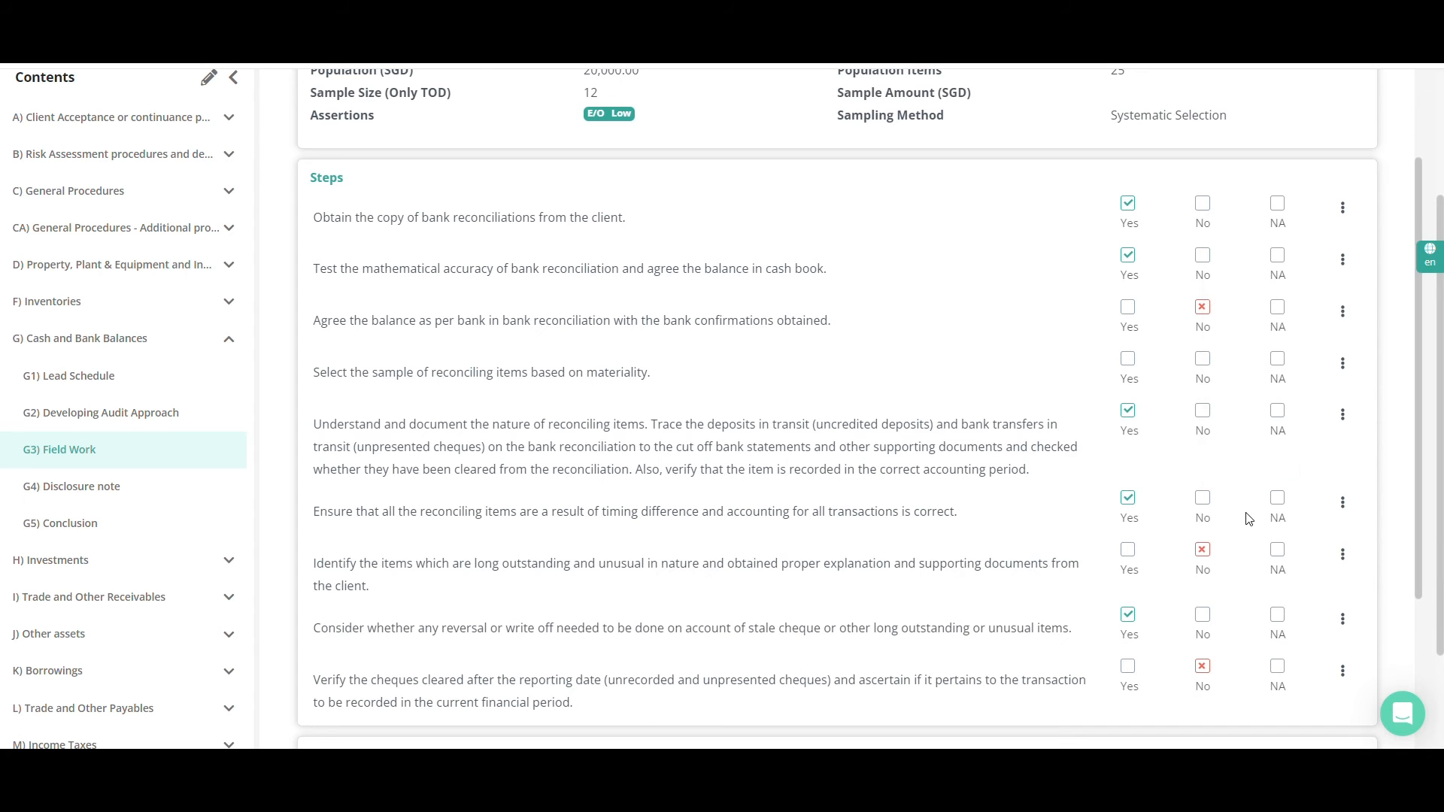
# Look through the Bank Account List columns in the test documentation and add a blank row to that table
pyautogui.scroll(-5, 998, 610)
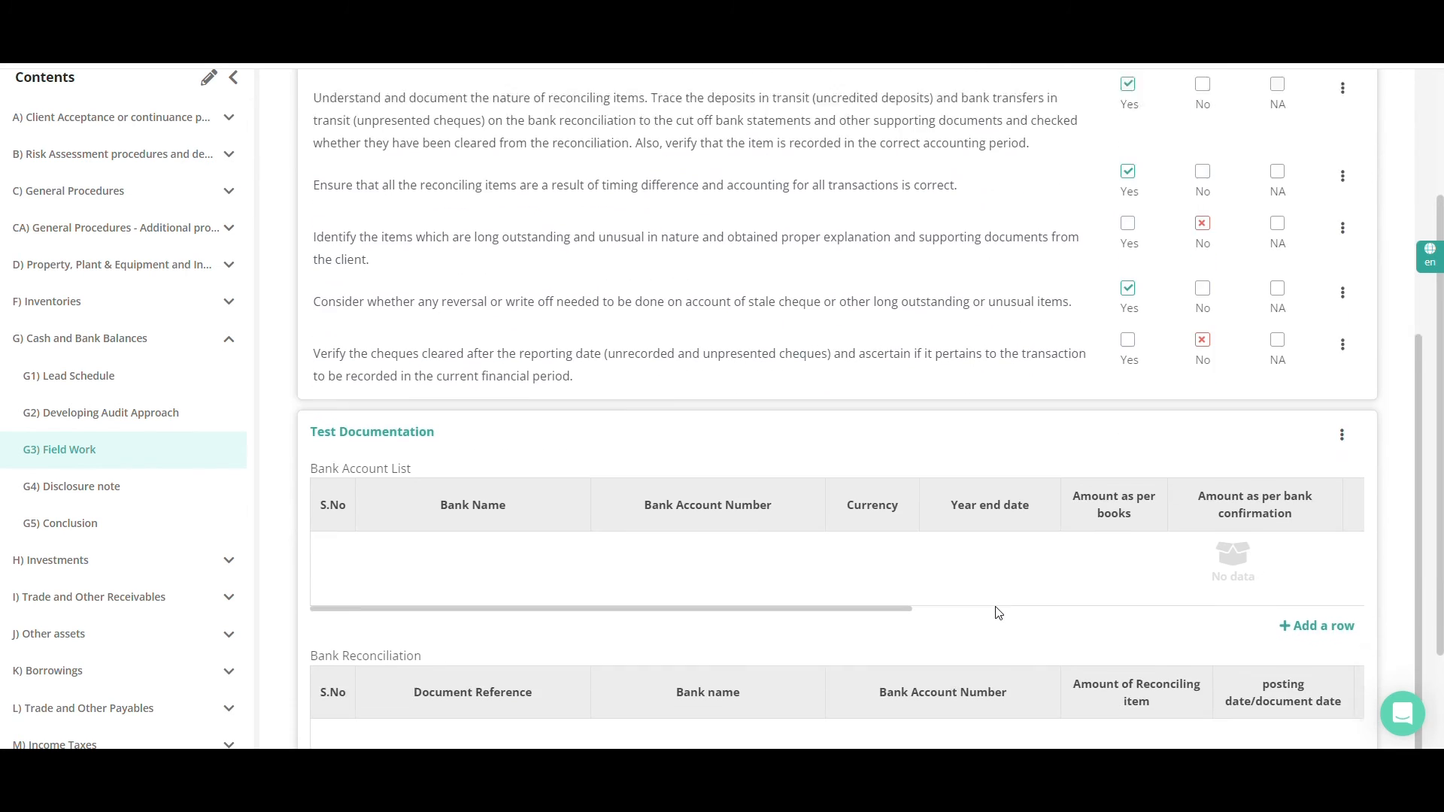
pyautogui.scroll(-1, 998, 613)
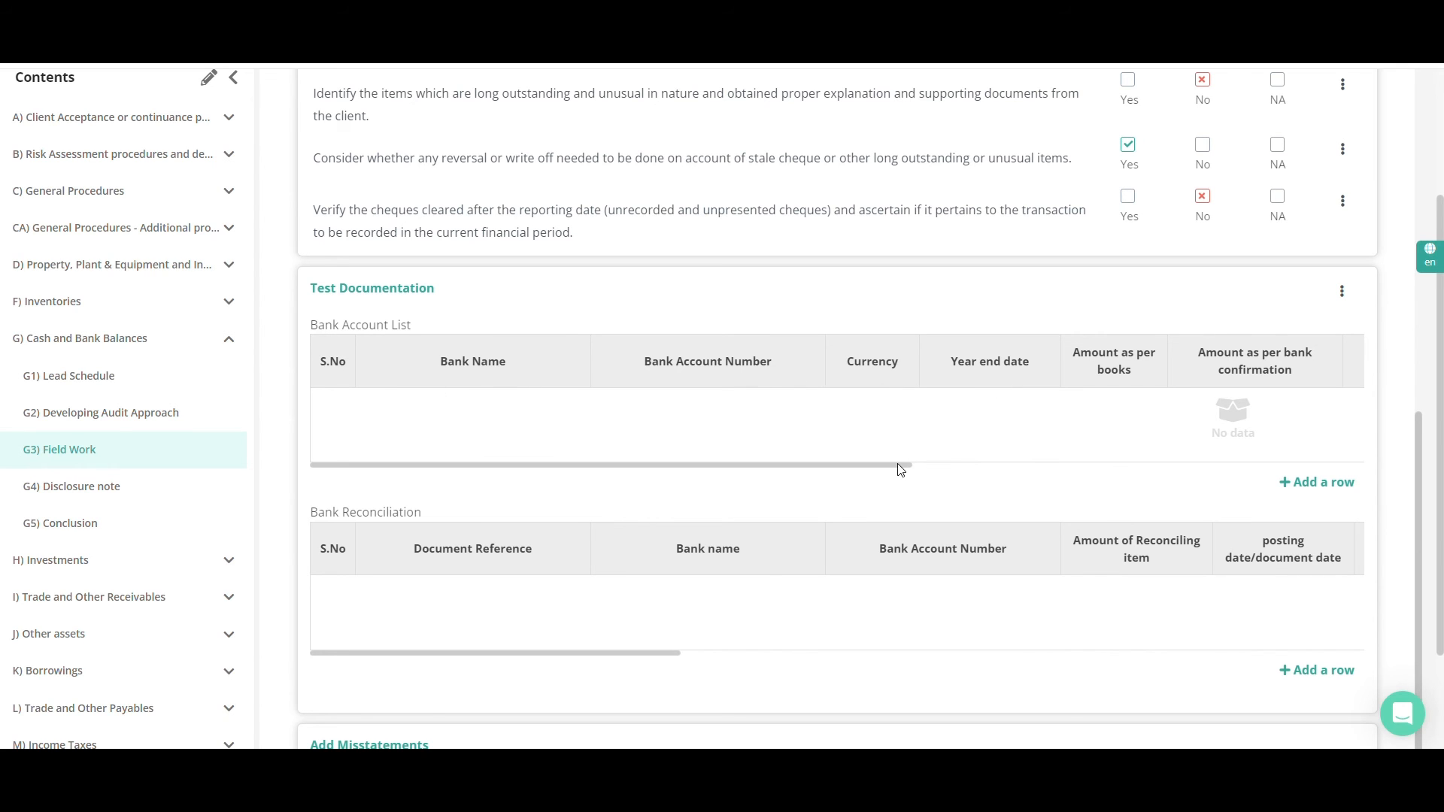
pyautogui.moveTo(899, 467); pyautogui.dragTo(1306, 494)
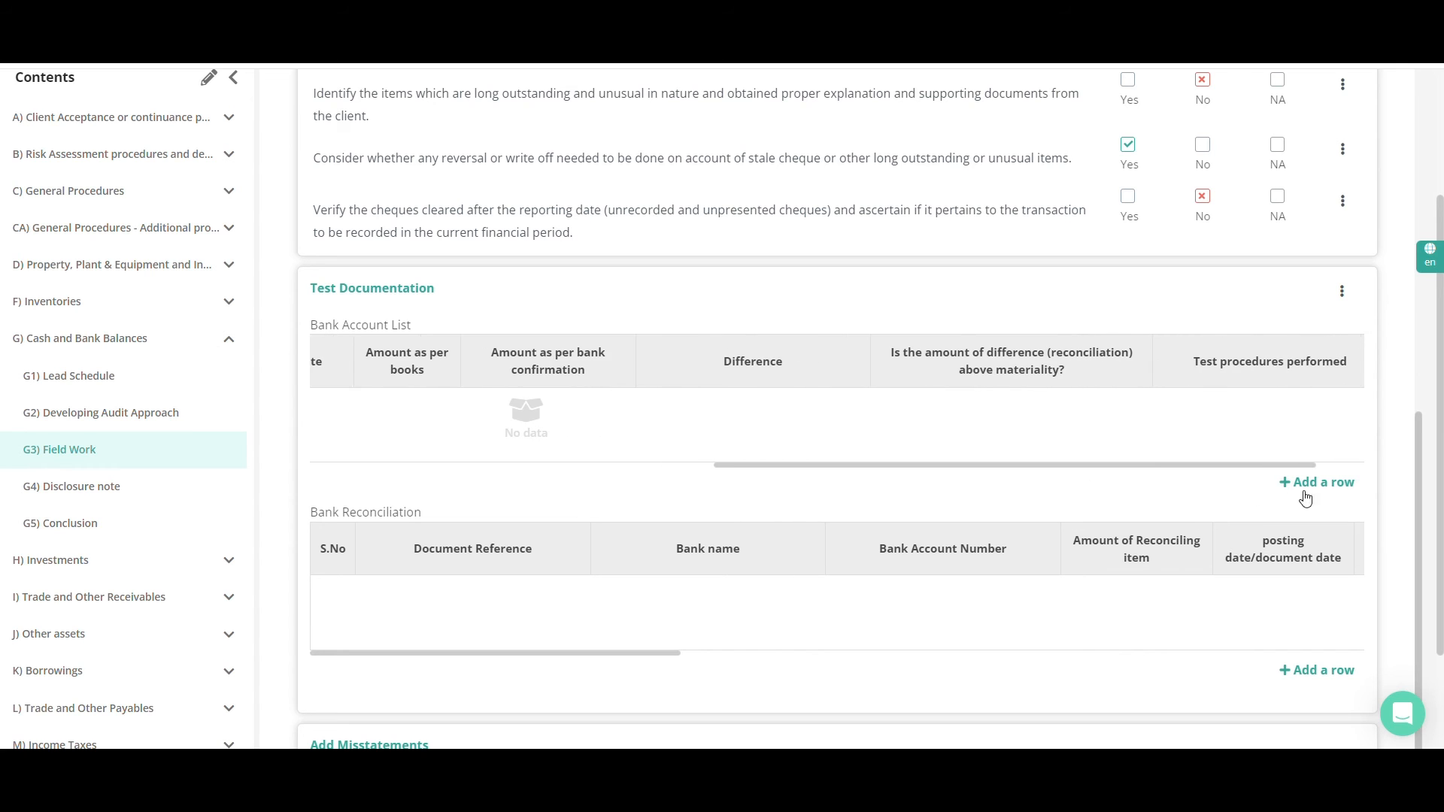
pyautogui.click(1318, 485)
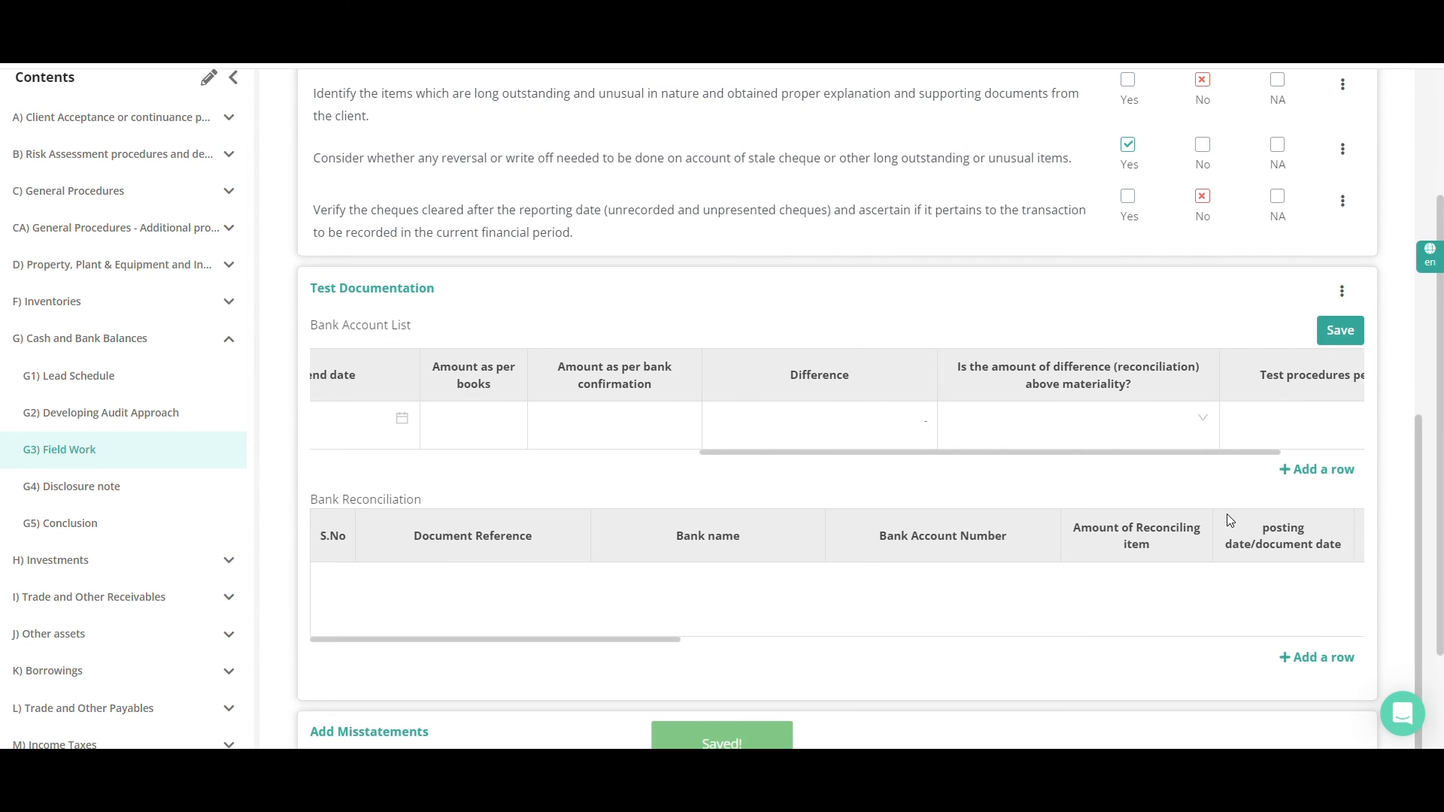
# Add a blank row to the Bank Reconciliation table and review its columns through to the alternative procedures
pyautogui.click(1324, 656)
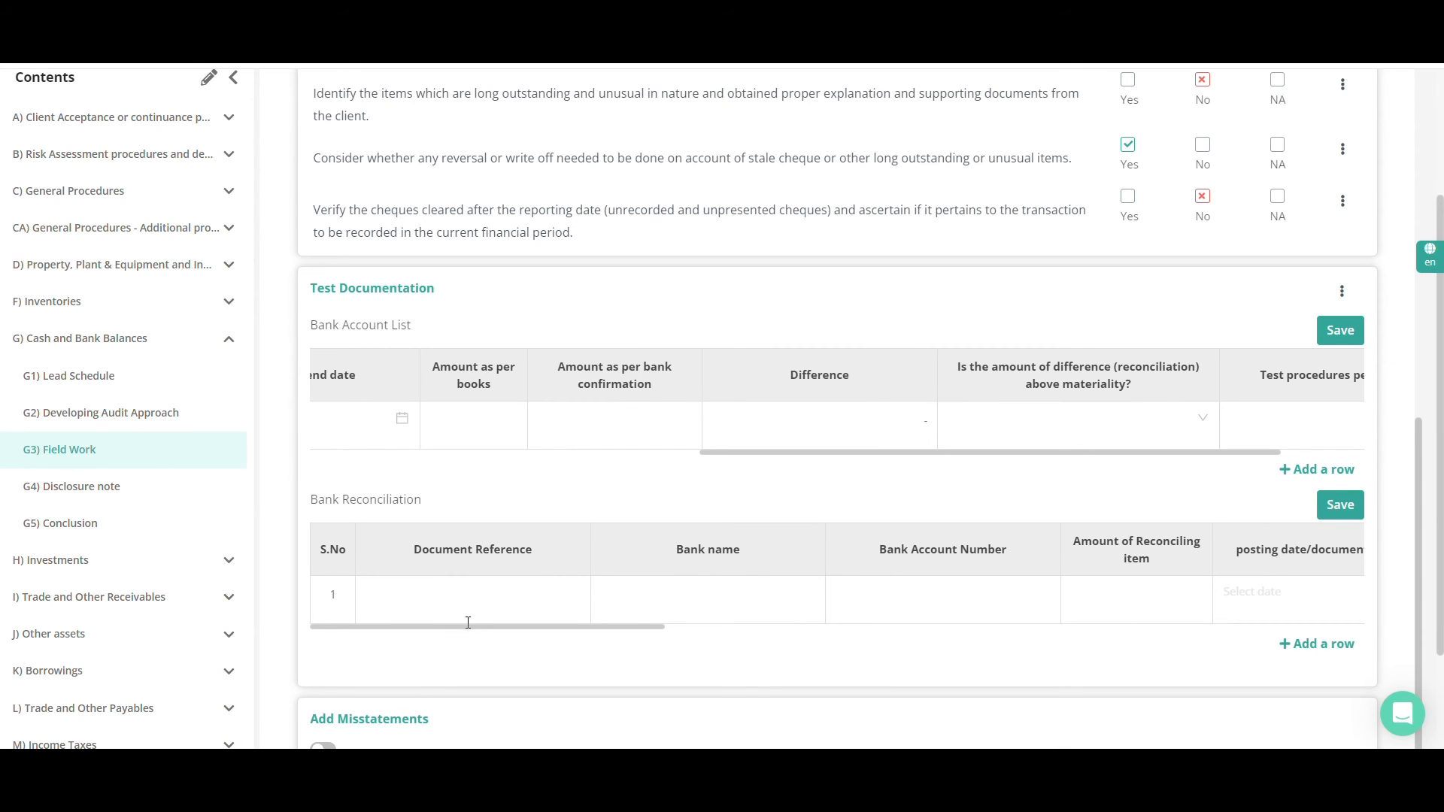
pyautogui.moveTo(415, 548); pyautogui.dragTo(540, 554)
pyautogui.moveTo(672, 550); pyautogui.dragTo(764, 564)
pyautogui.moveTo(652, 628); pyautogui.dragTo(1215, 644)
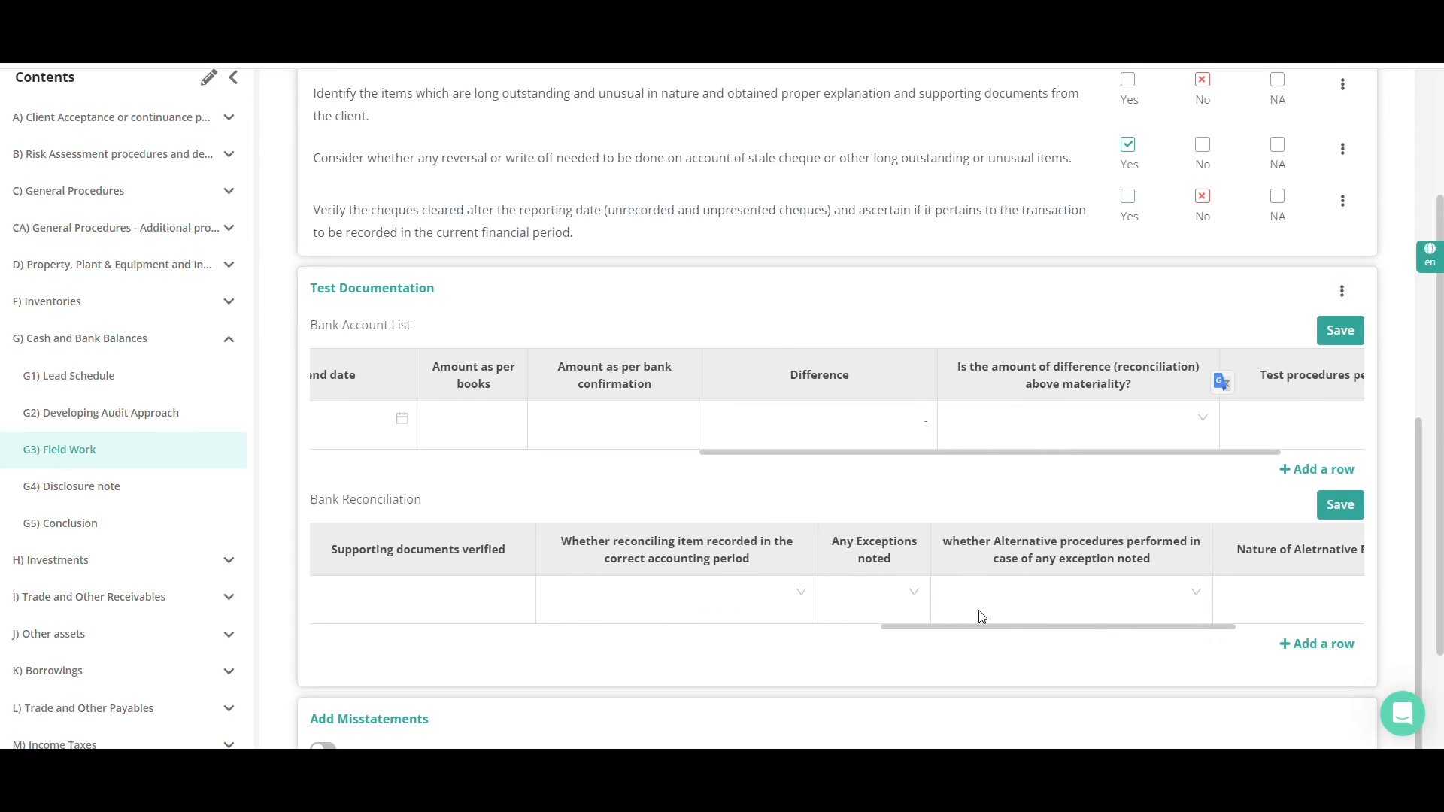
# Enable Add Misstatements for the bank reconciliation test and set the misstatement's area to Cash and Cash Equivalents
pyautogui.scroll(-1, 642, 644)
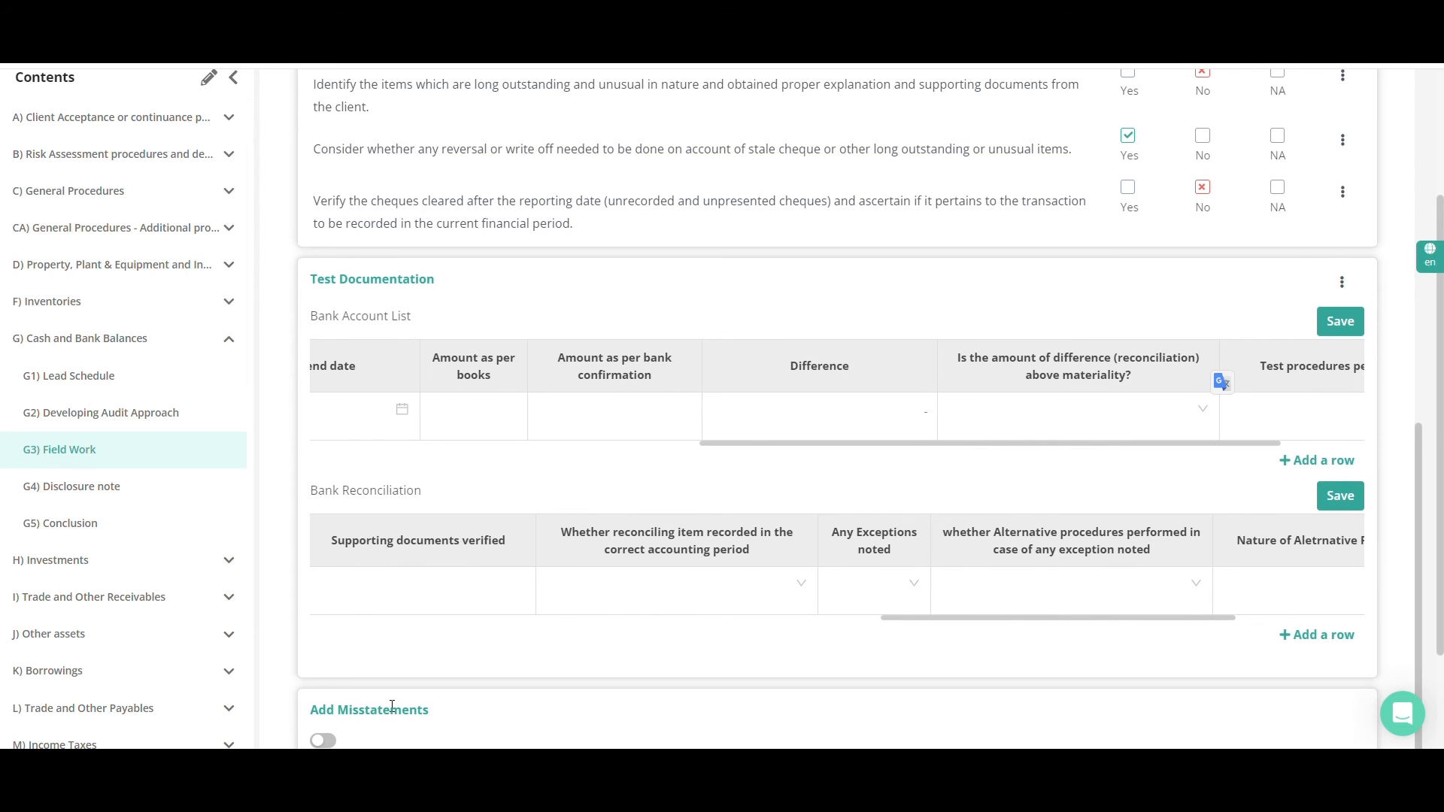
pyautogui.click(322, 740)
pyautogui.scroll(-2, 435, 599)
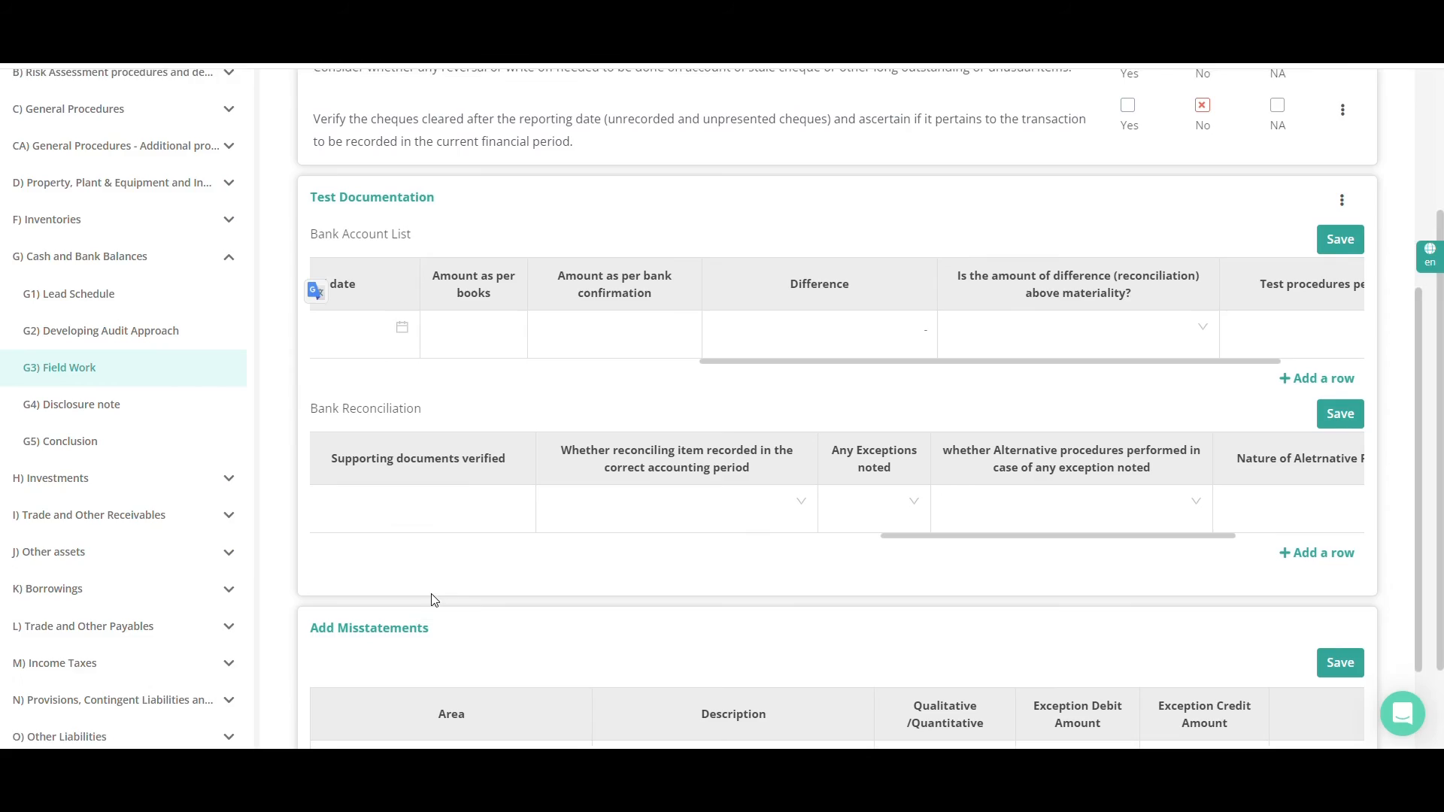
pyautogui.scroll(-1, 434, 599)
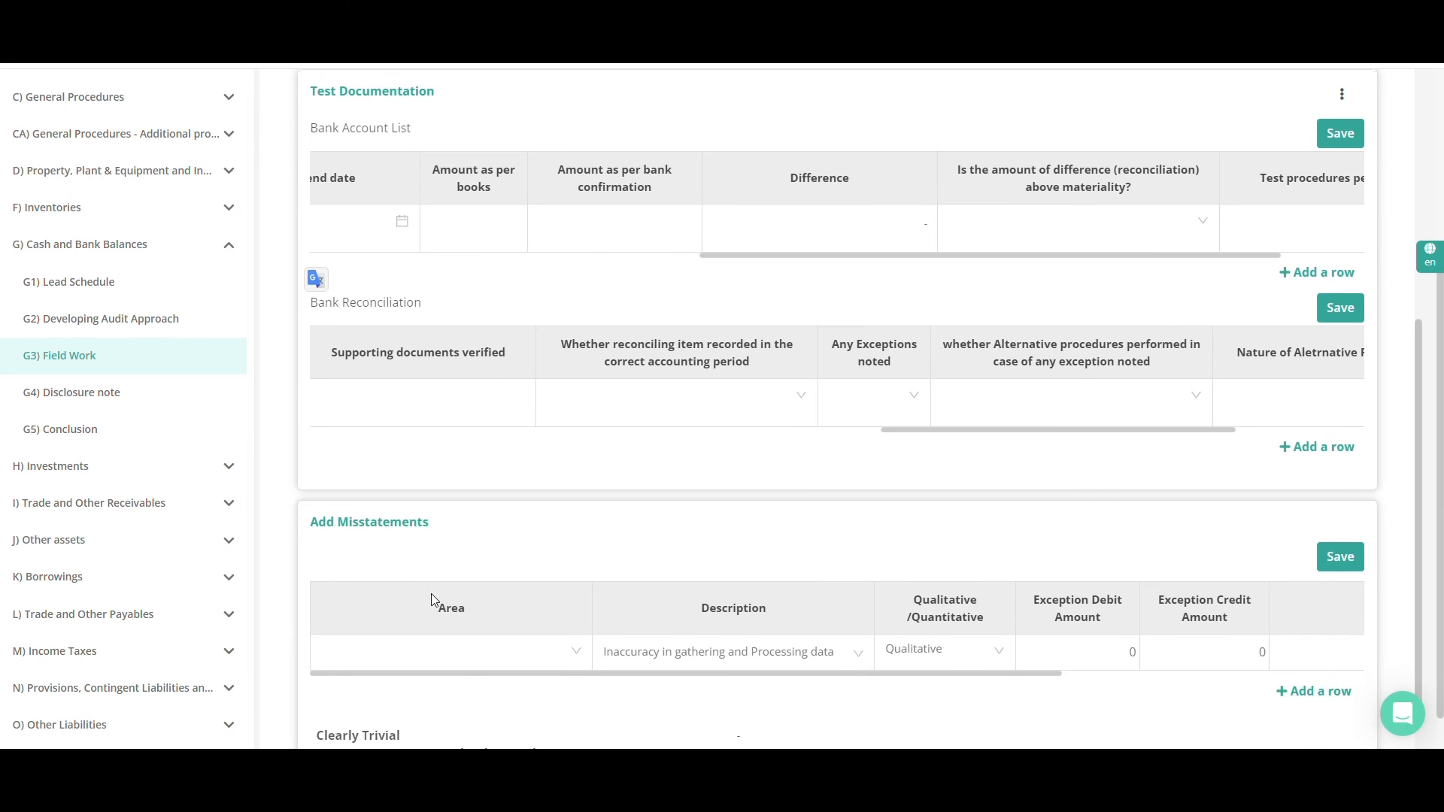
pyautogui.click(524, 656)
pyautogui.click(526, 688)
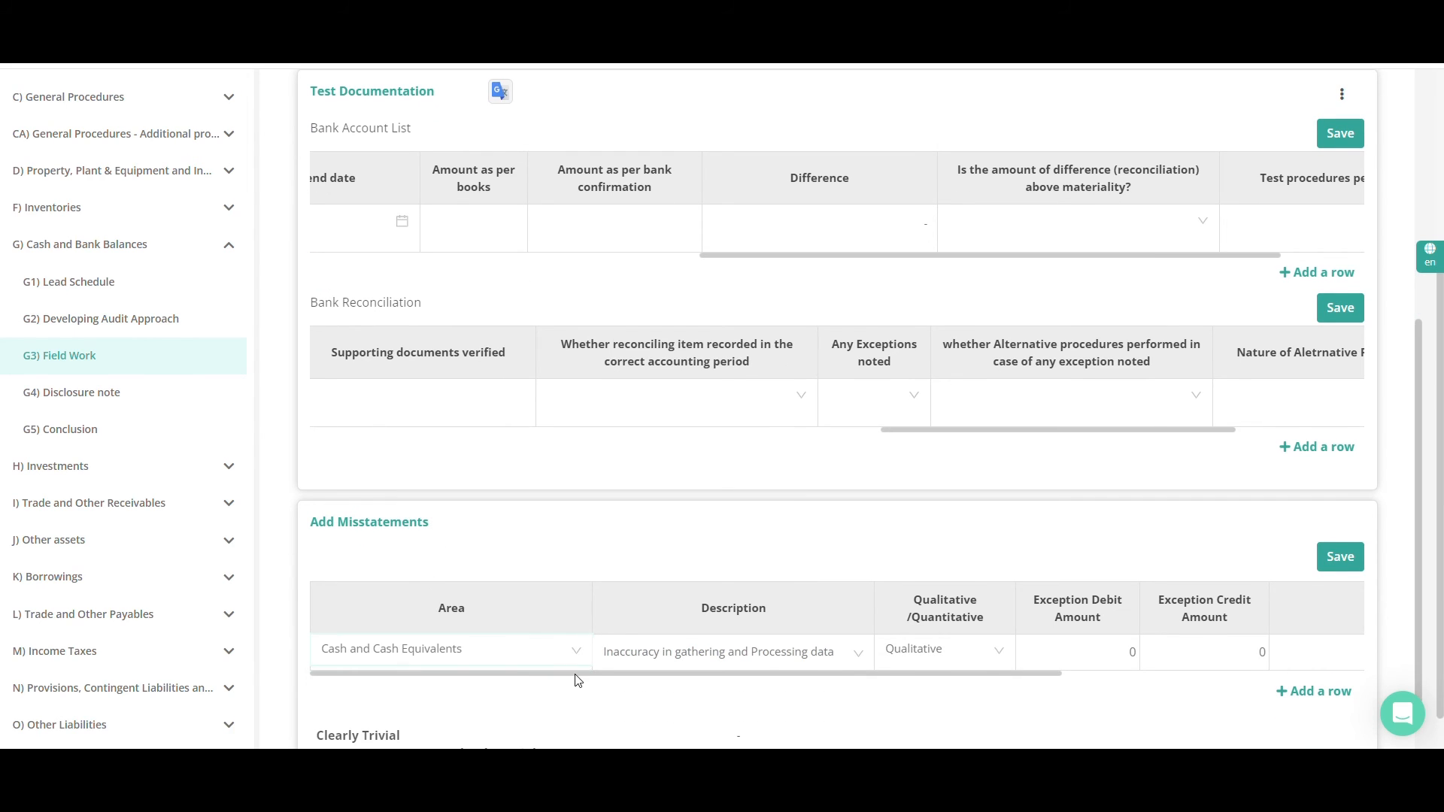
# Enter an exception debit amount of 400 for the misstatement, keep its type as Current year Misstatement, and save the misstatements
pyautogui.moveTo(578, 681); pyautogui.dragTo(741, 683)
pyautogui.click(887, 647)
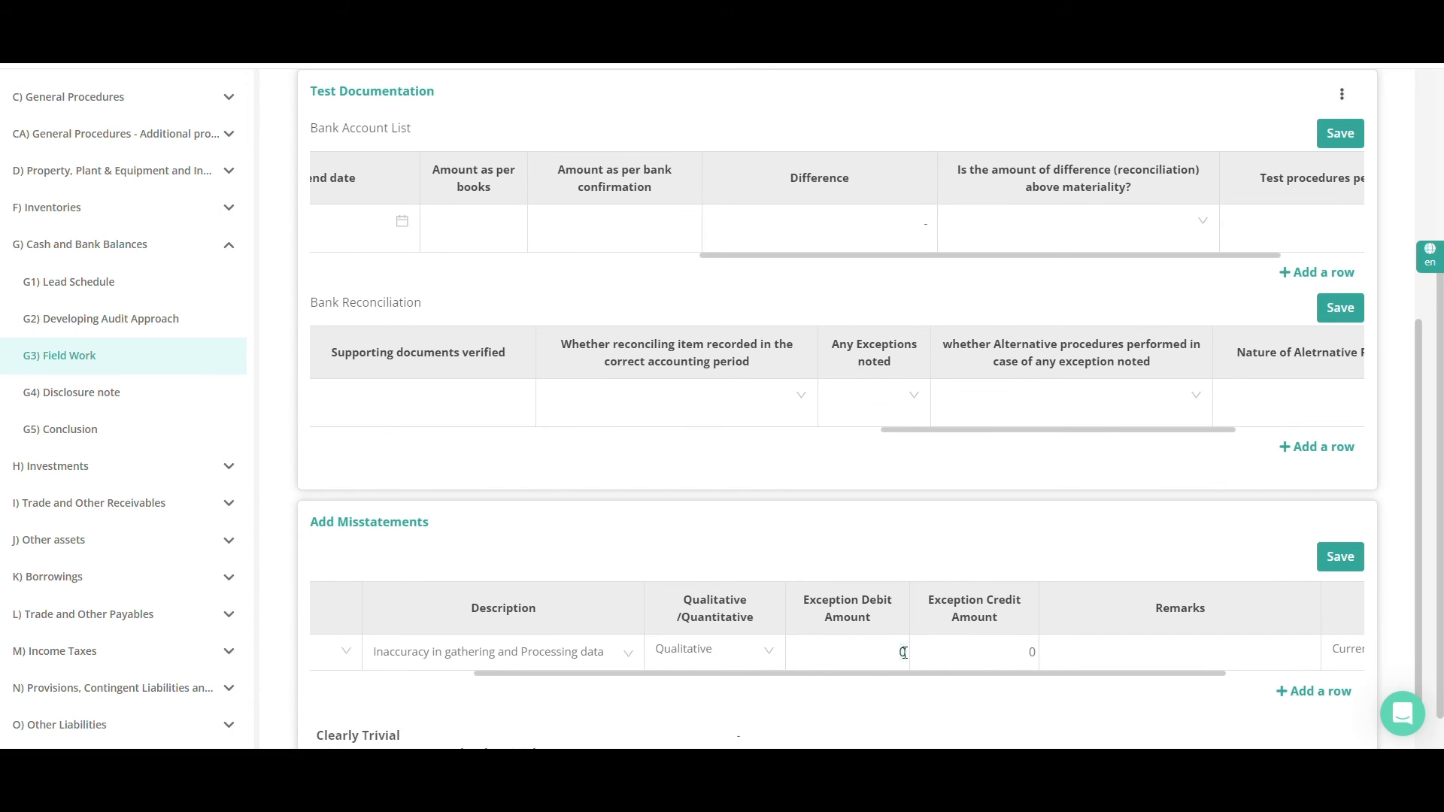
pyautogui.write('400')
pyautogui.moveTo(1207, 673); pyautogui.dragTo(1294, 674)
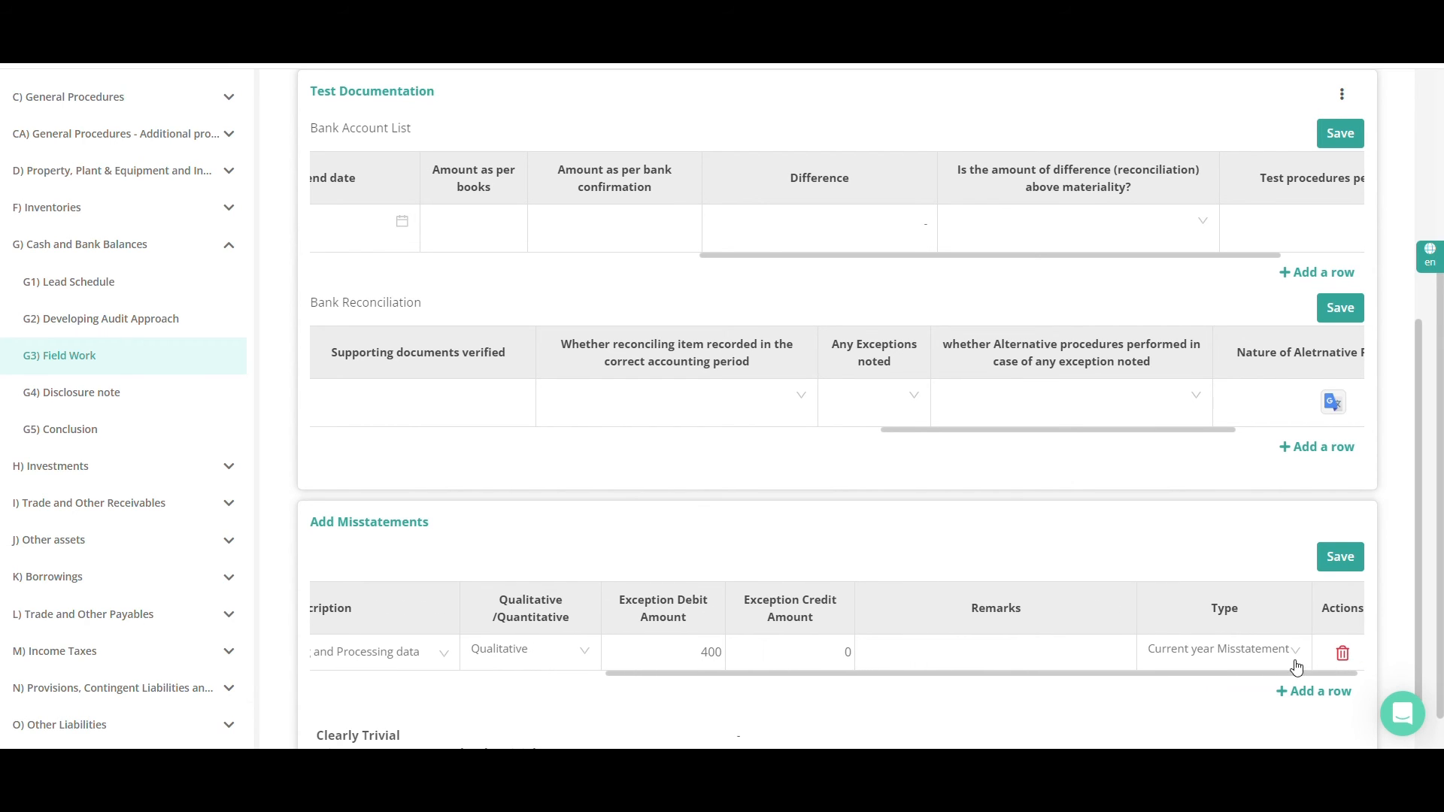
pyautogui.click(1228, 653)
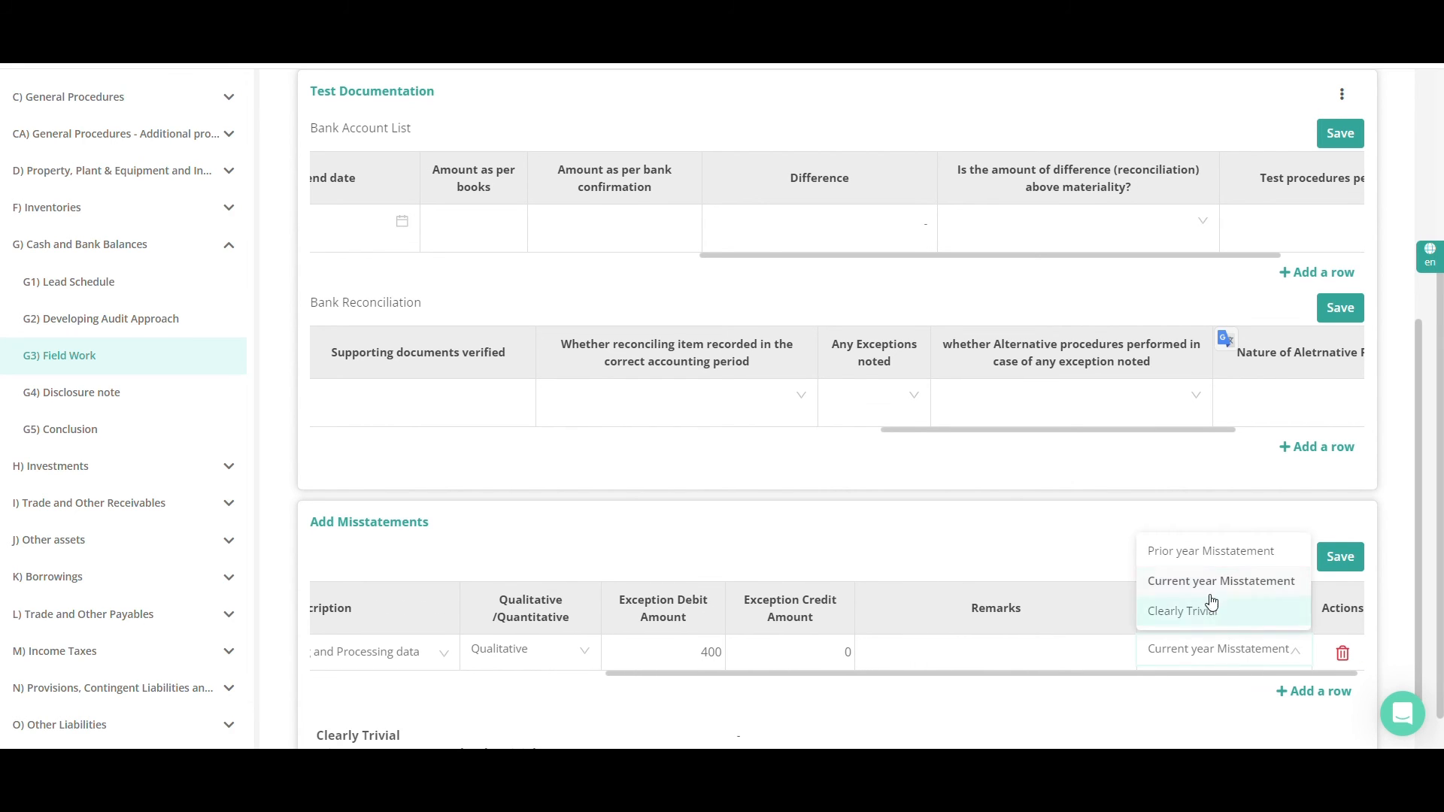
pyautogui.click(1095, 537)
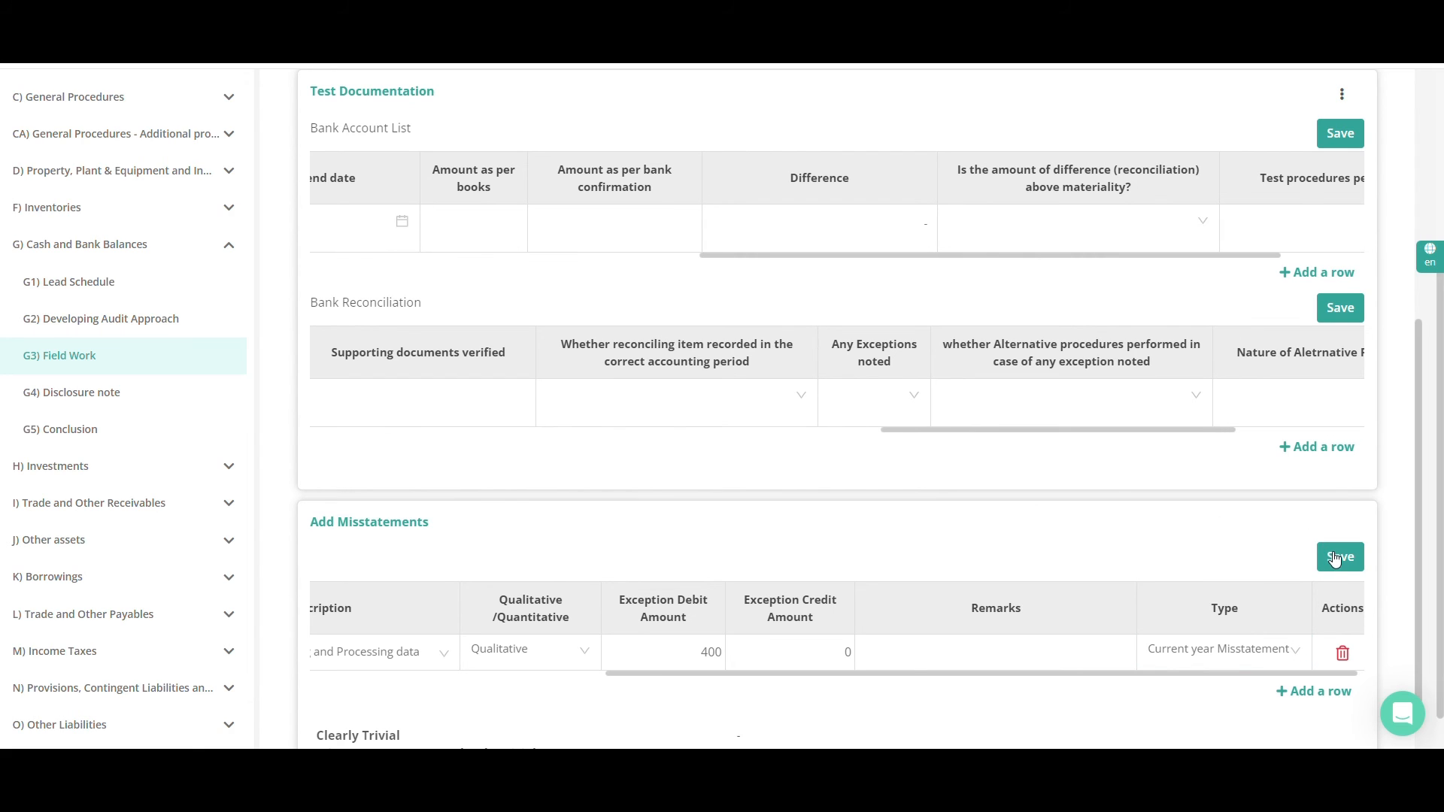
pyautogui.click(1335, 559)
pyautogui.scroll(-1, 655, 648)
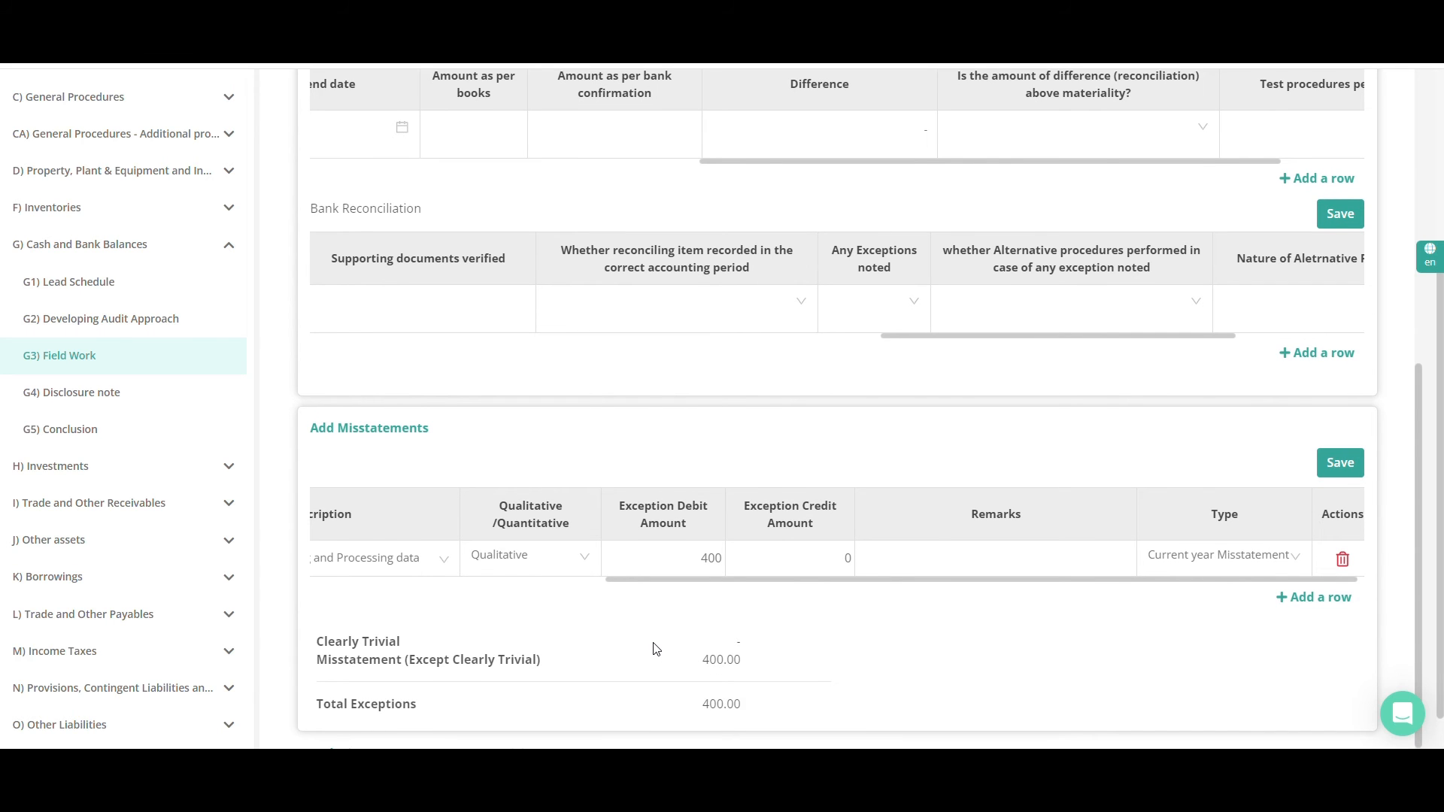
# Open the Bank Confirmations field work test and examine its sampling fields, steps and test documentation
pyautogui.scroll(5, 655, 644)
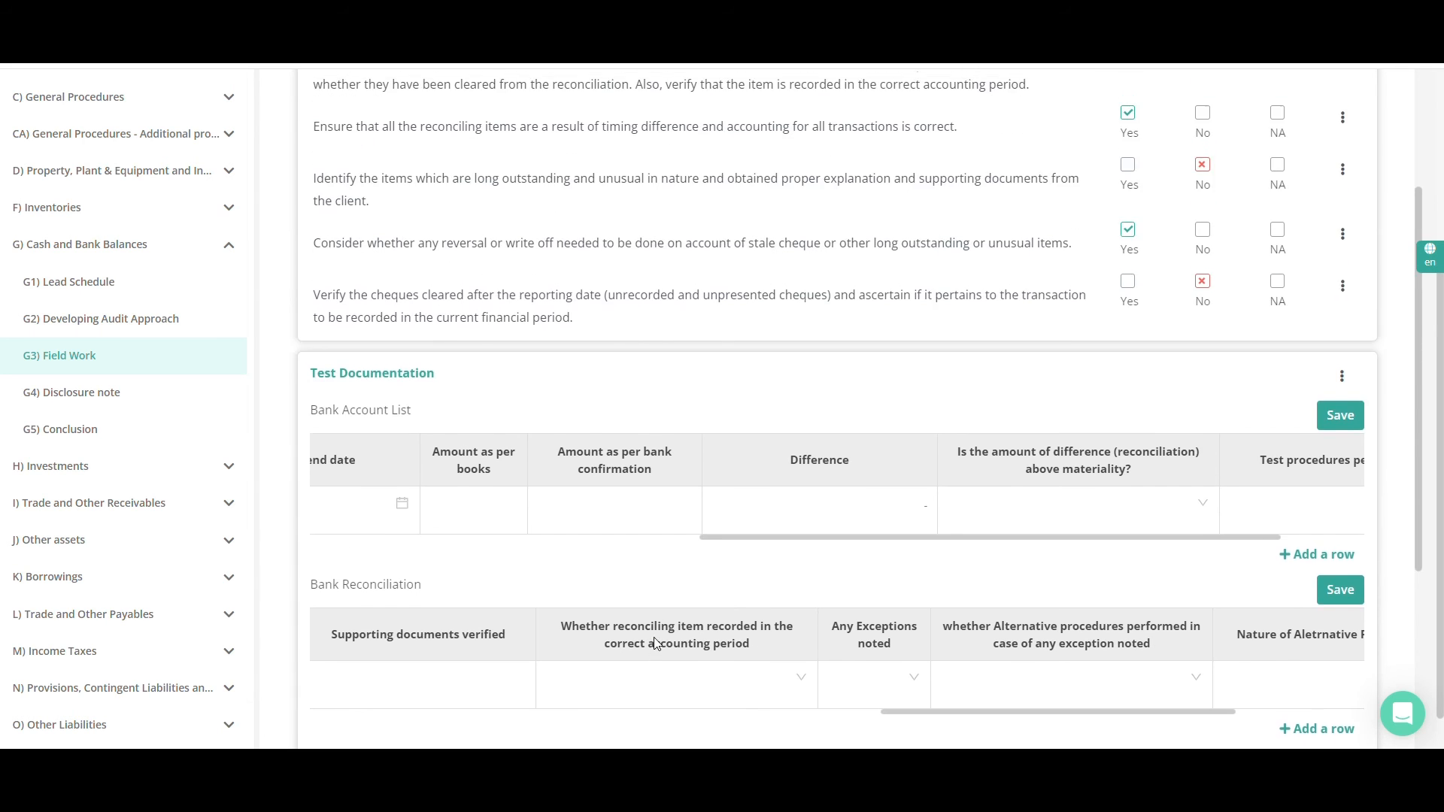
pyautogui.scroll(4, 656, 644)
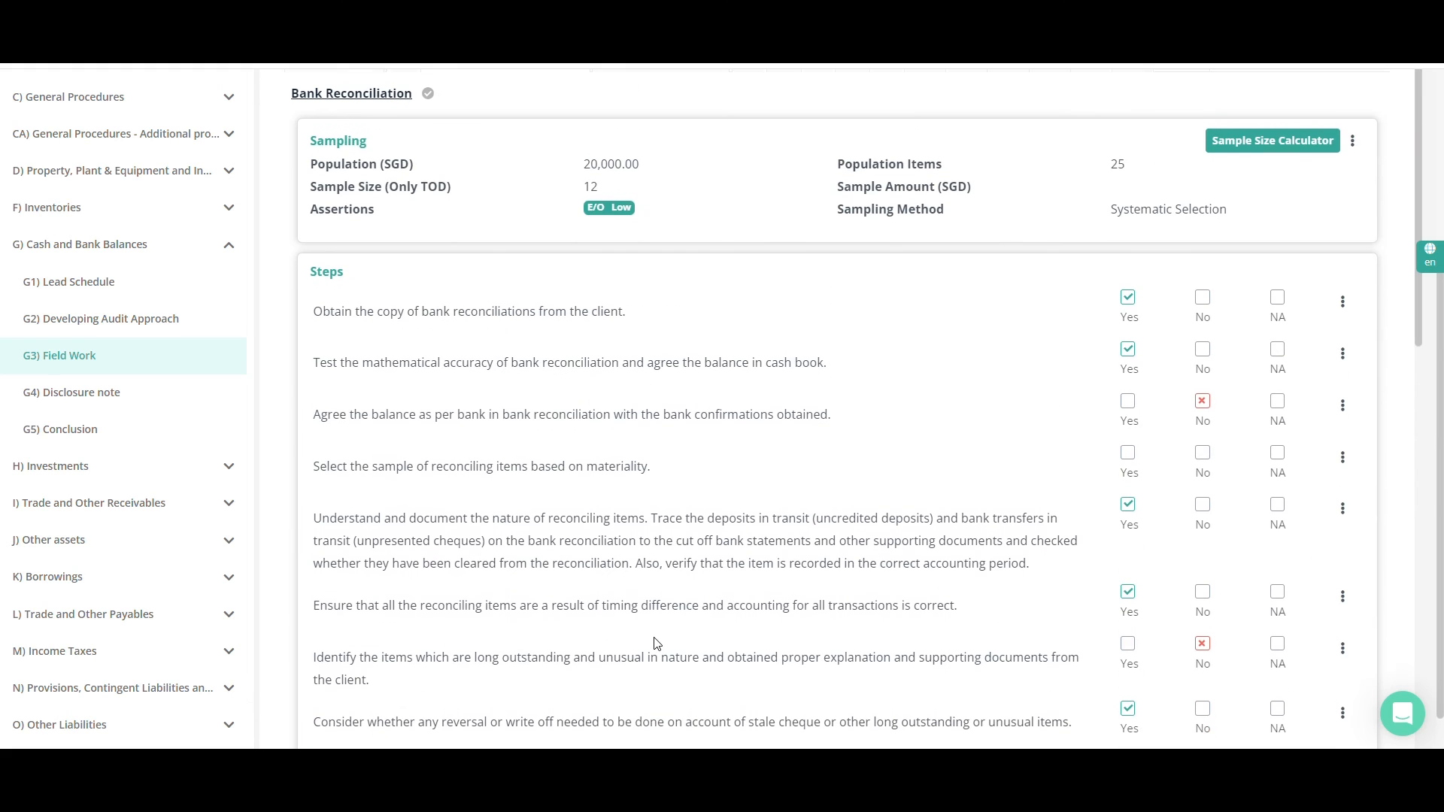
pyautogui.scroll(3, 657, 644)
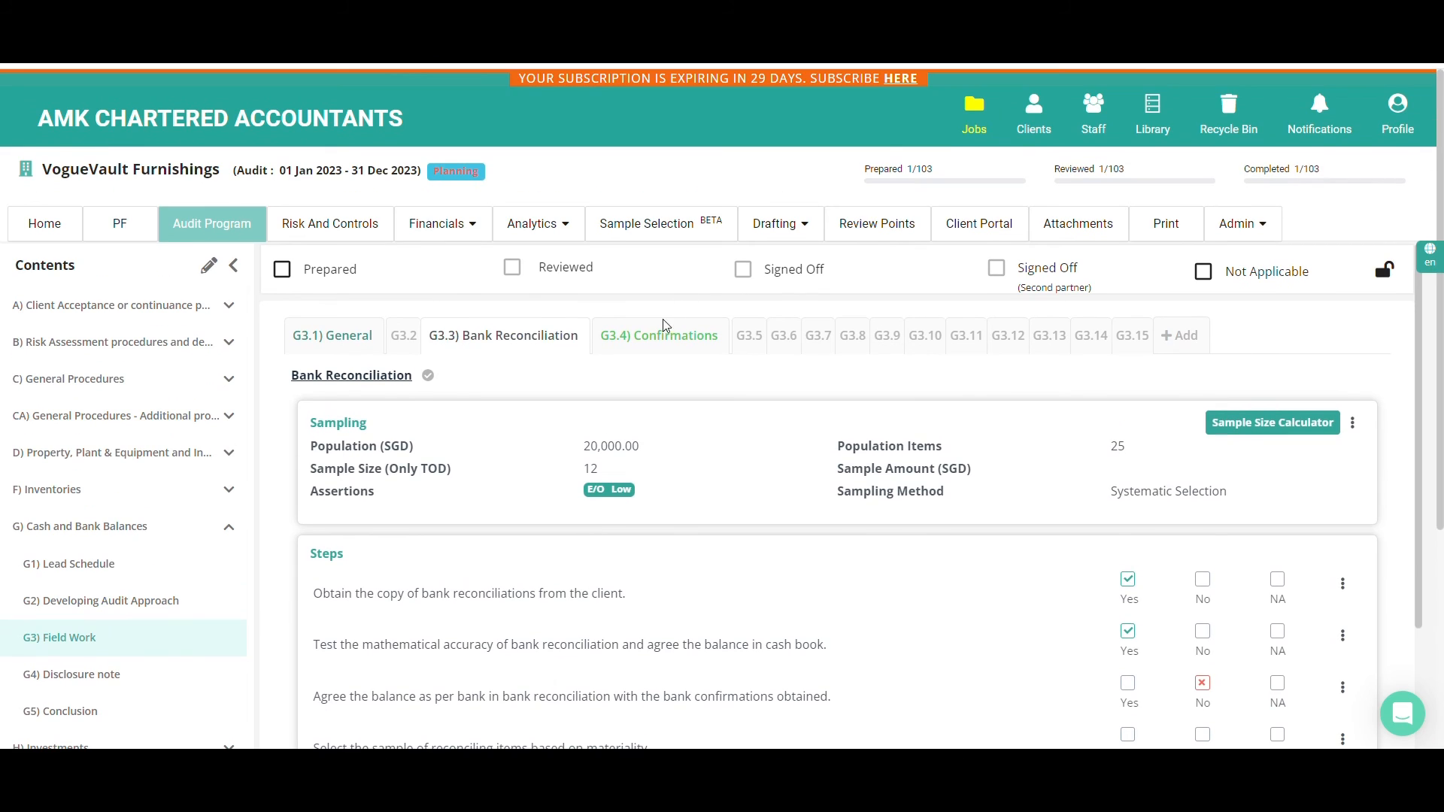
pyautogui.click(647, 339)
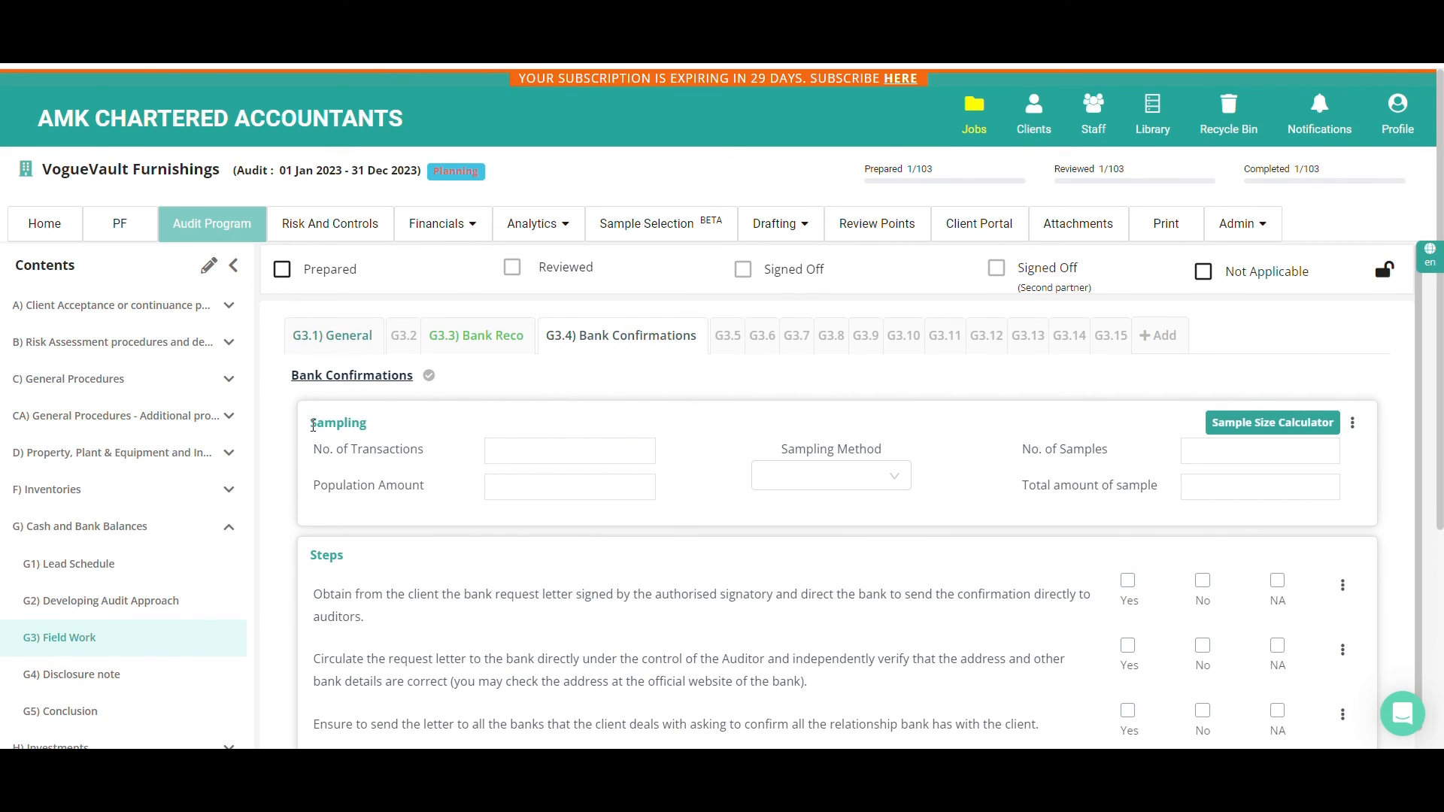
pyautogui.scroll(-4, 352, 543)
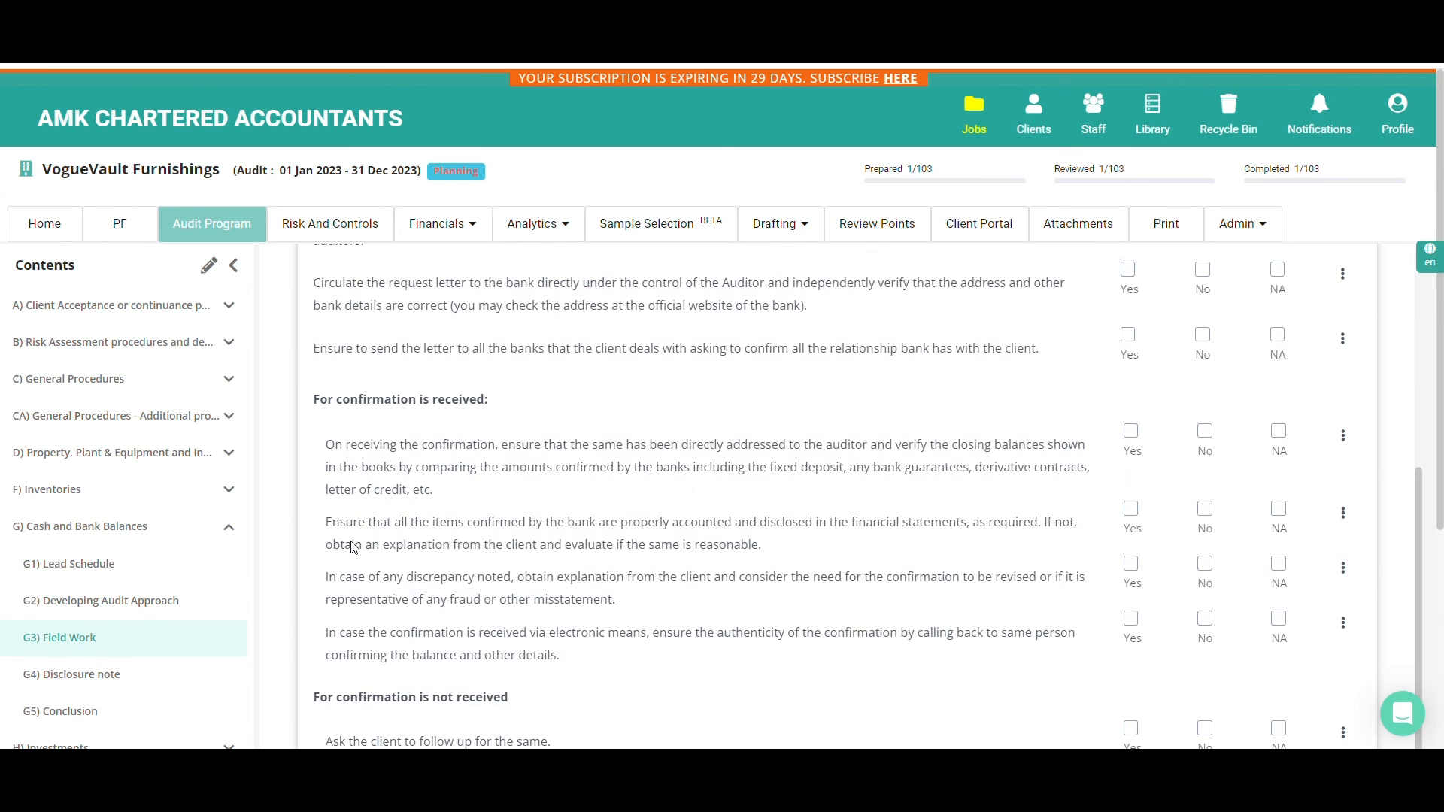
pyautogui.scroll(-2, 352, 541)
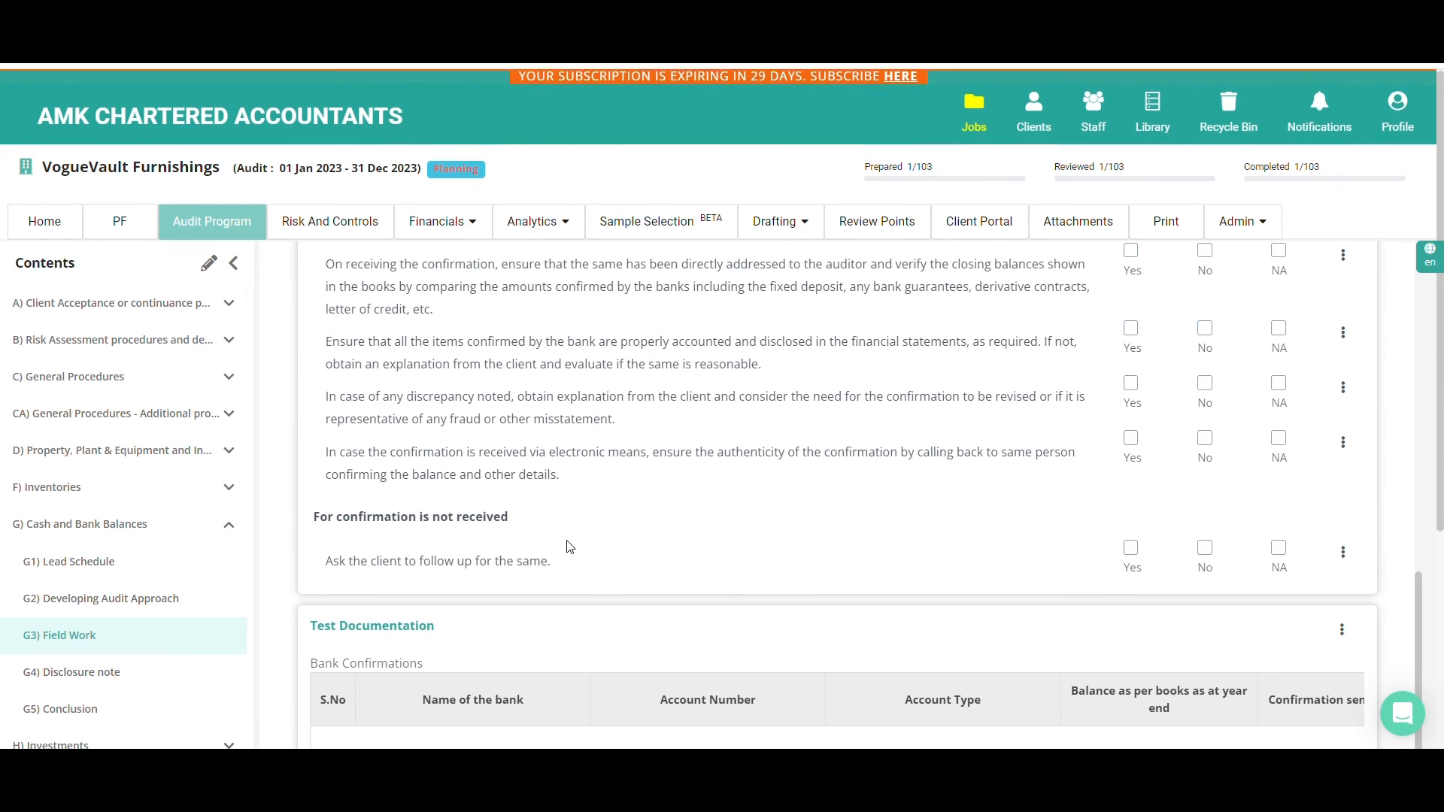
pyautogui.scroll(-2, 589, 543)
pyautogui.scroll(6, 588, 543)
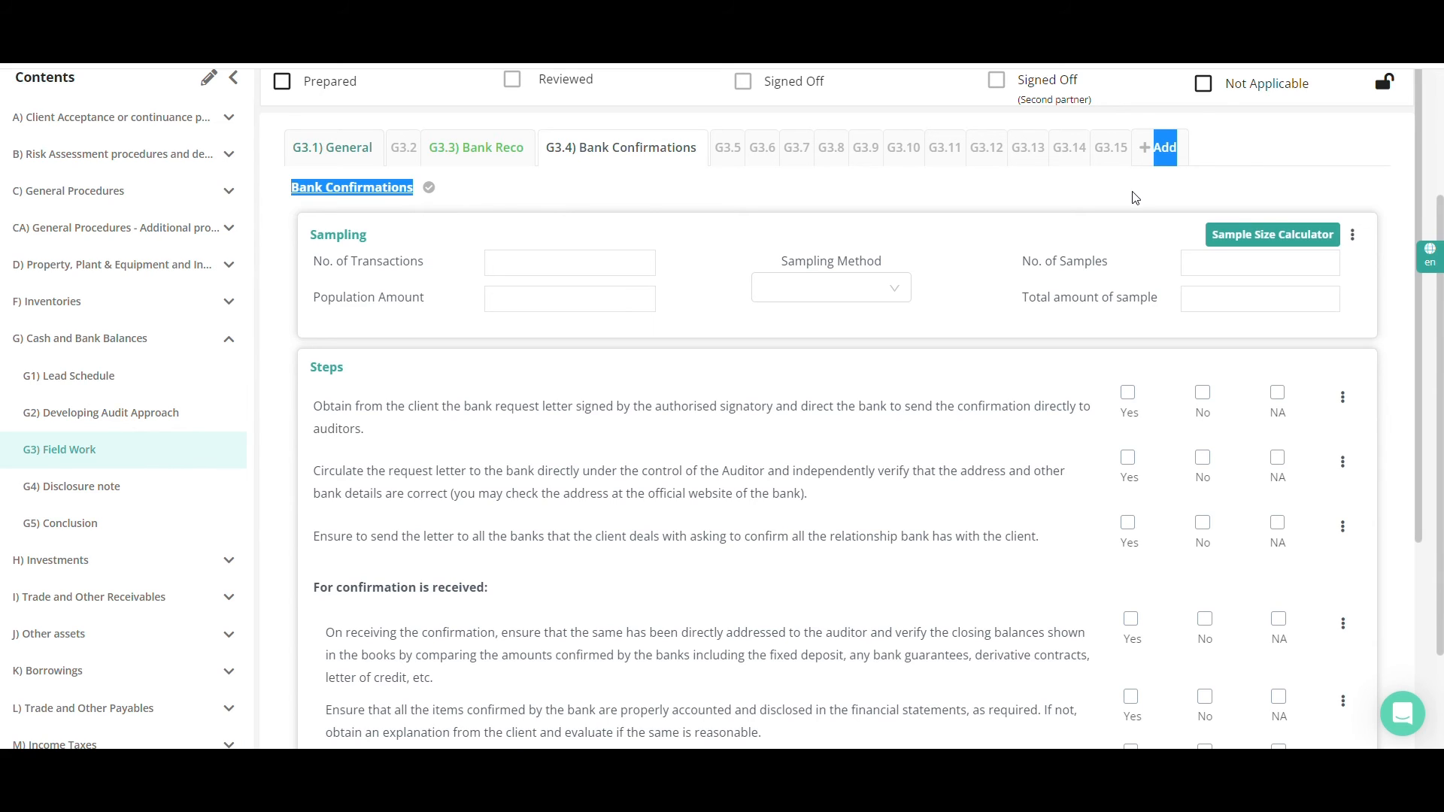
# Open the Cash and Bank Balances conclusion and expand the Cash and Cash Equivalents misstatements with their total, corrected and uncorrected breakdowns
pyautogui.click(66, 525)
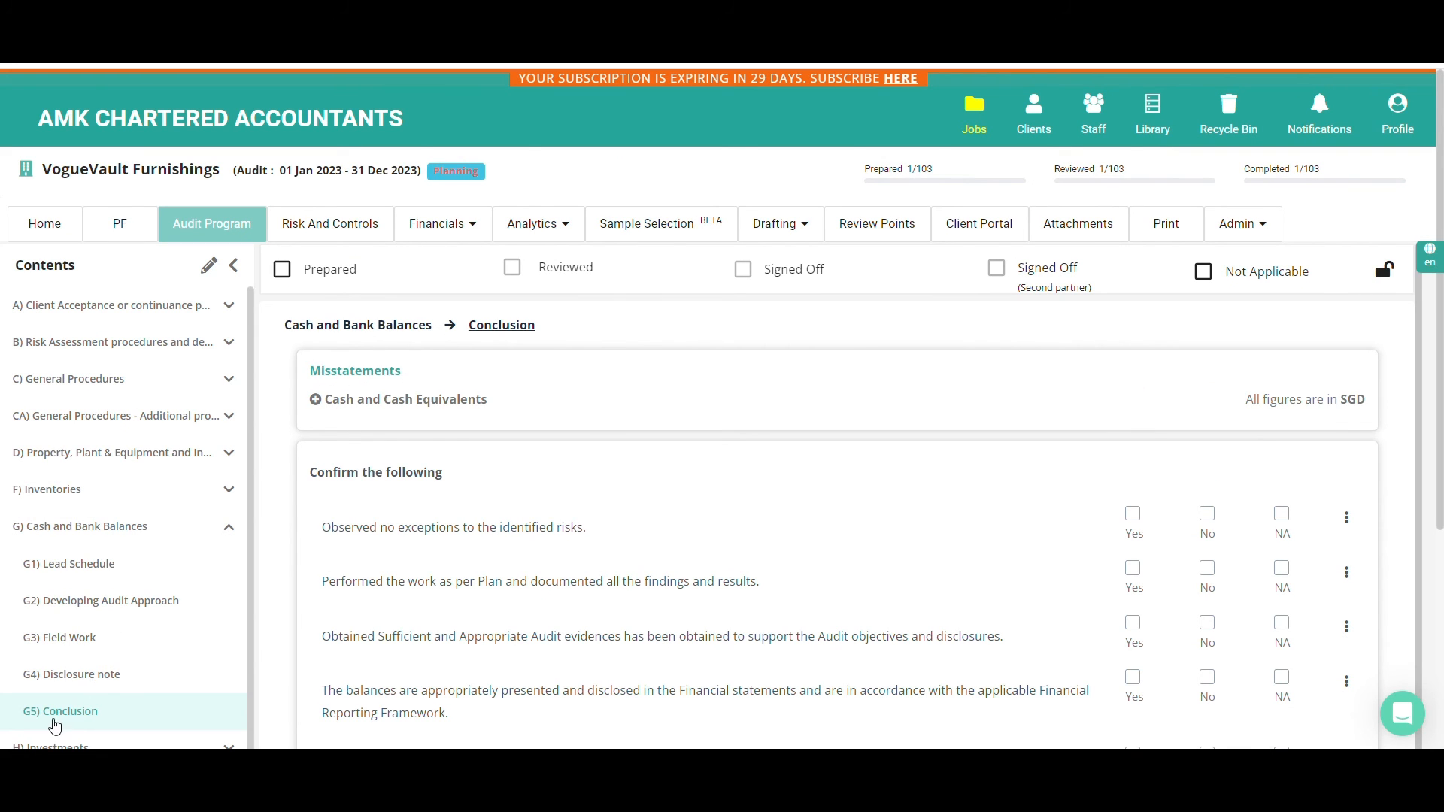
pyautogui.click(316, 402)
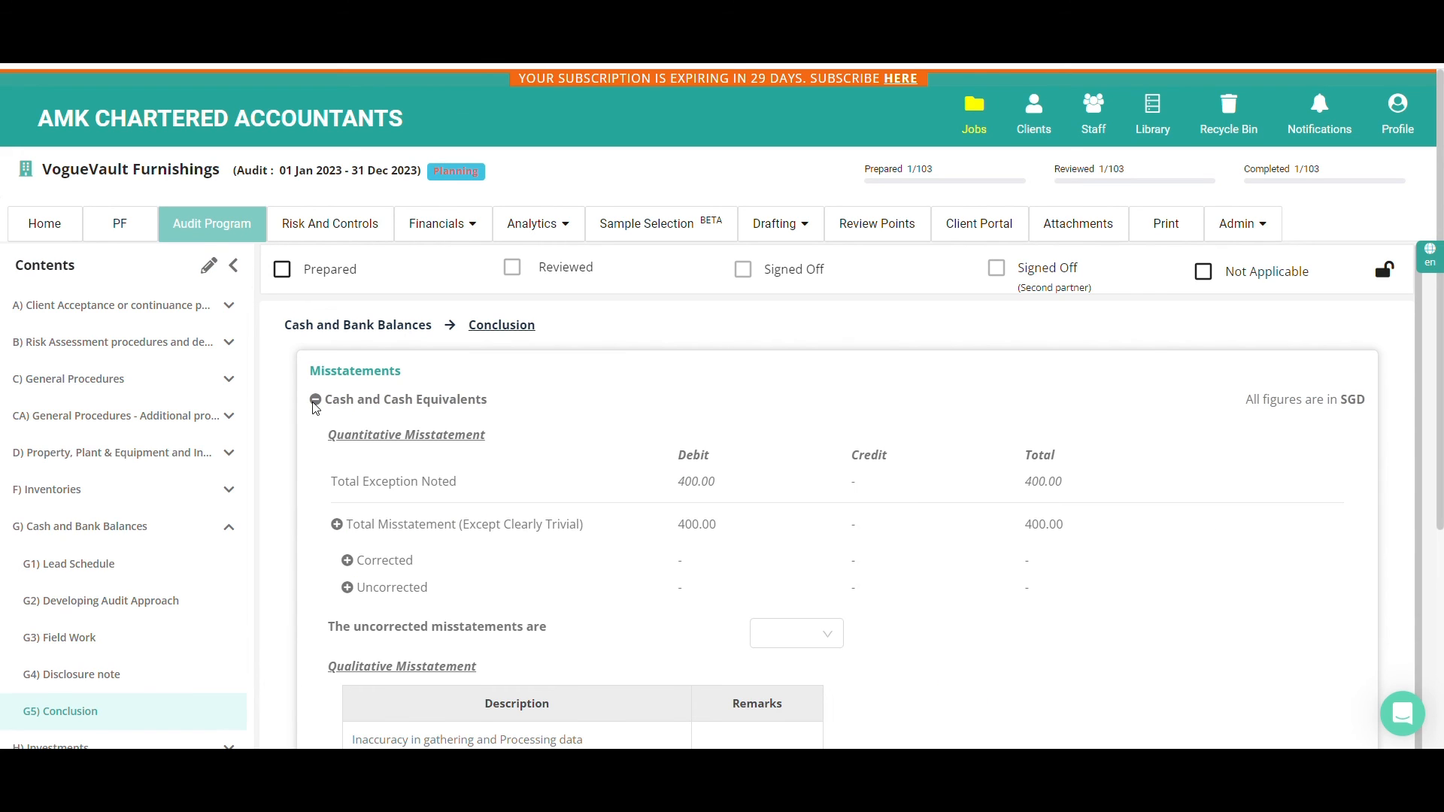
pyautogui.click(337, 525)
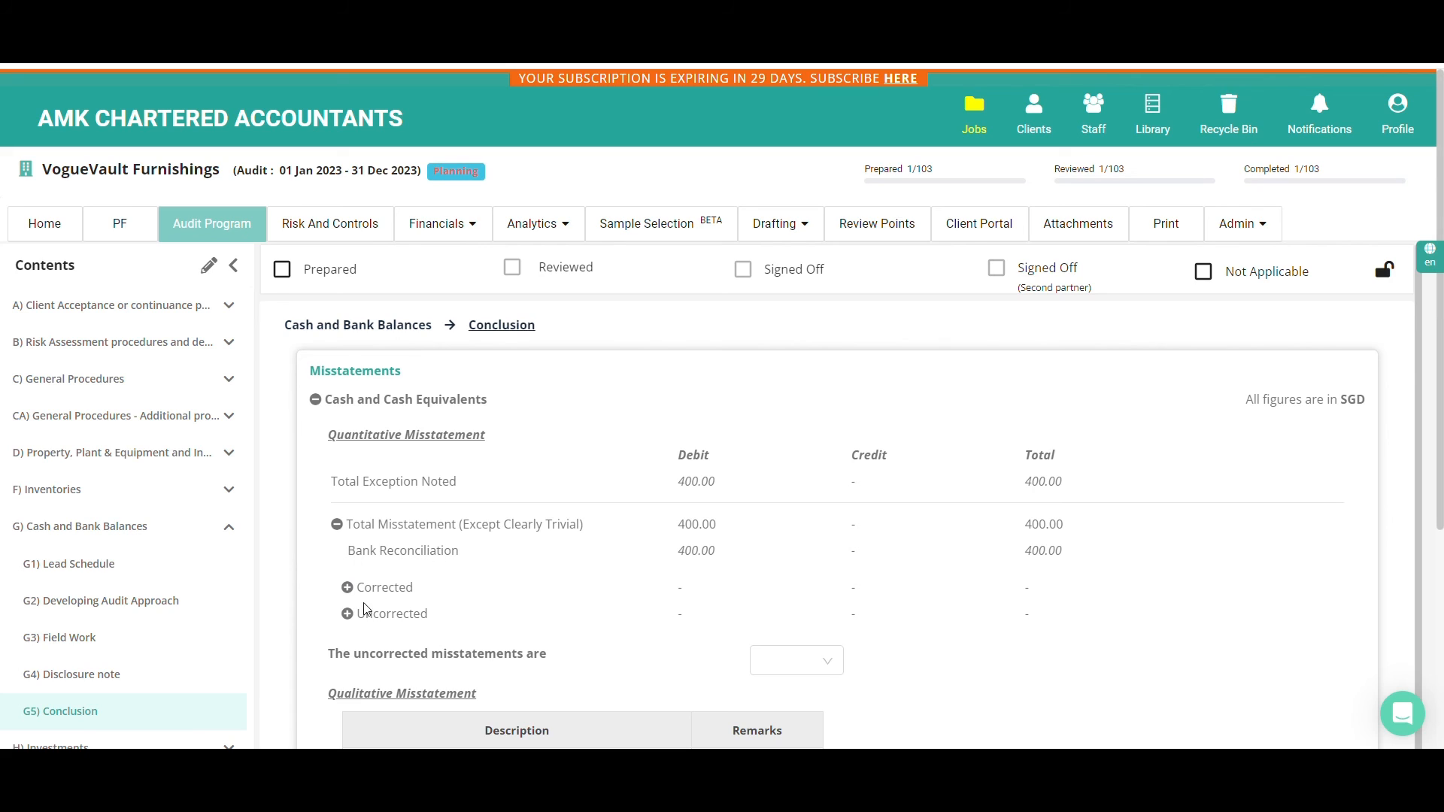
pyautogui.click(349, 588)
pyautogui.click(348, 615)
pyautogui.click(450, 224)
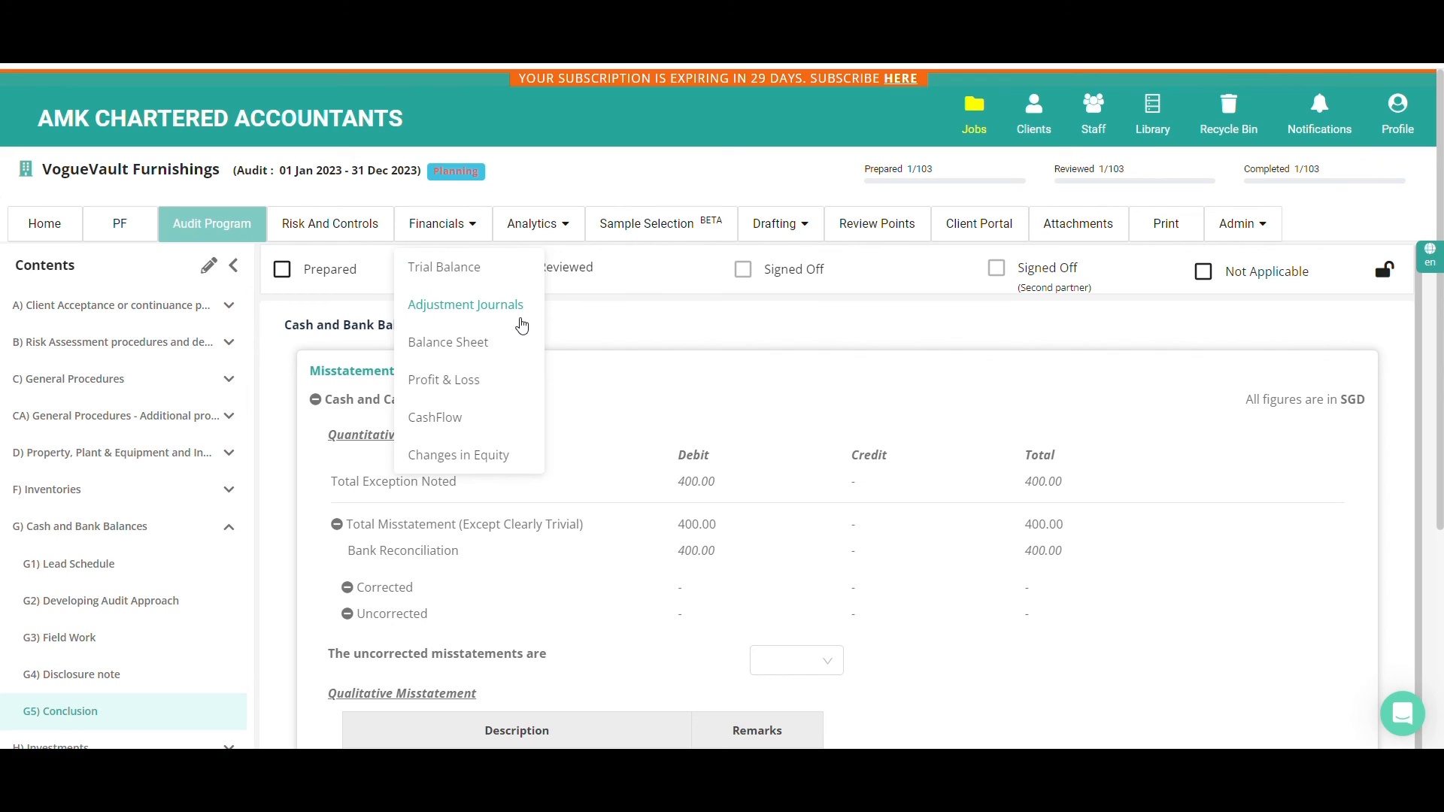
# Review the qualitative misstatement table and the confirmation statements on the conclusion page
pyautogui.scroll(-3, 601, 335)
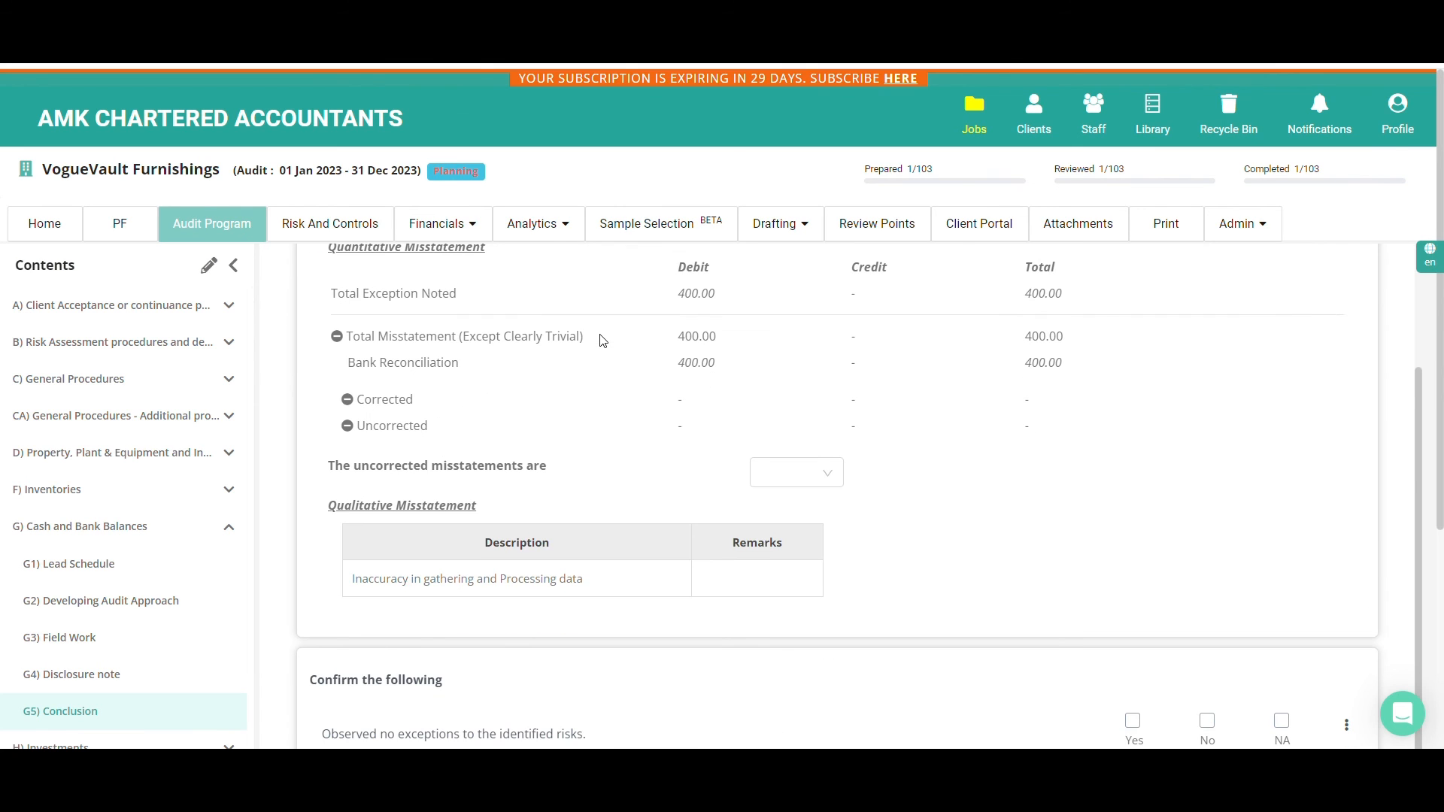
pyautogui.scroll(-1, 386, 605)
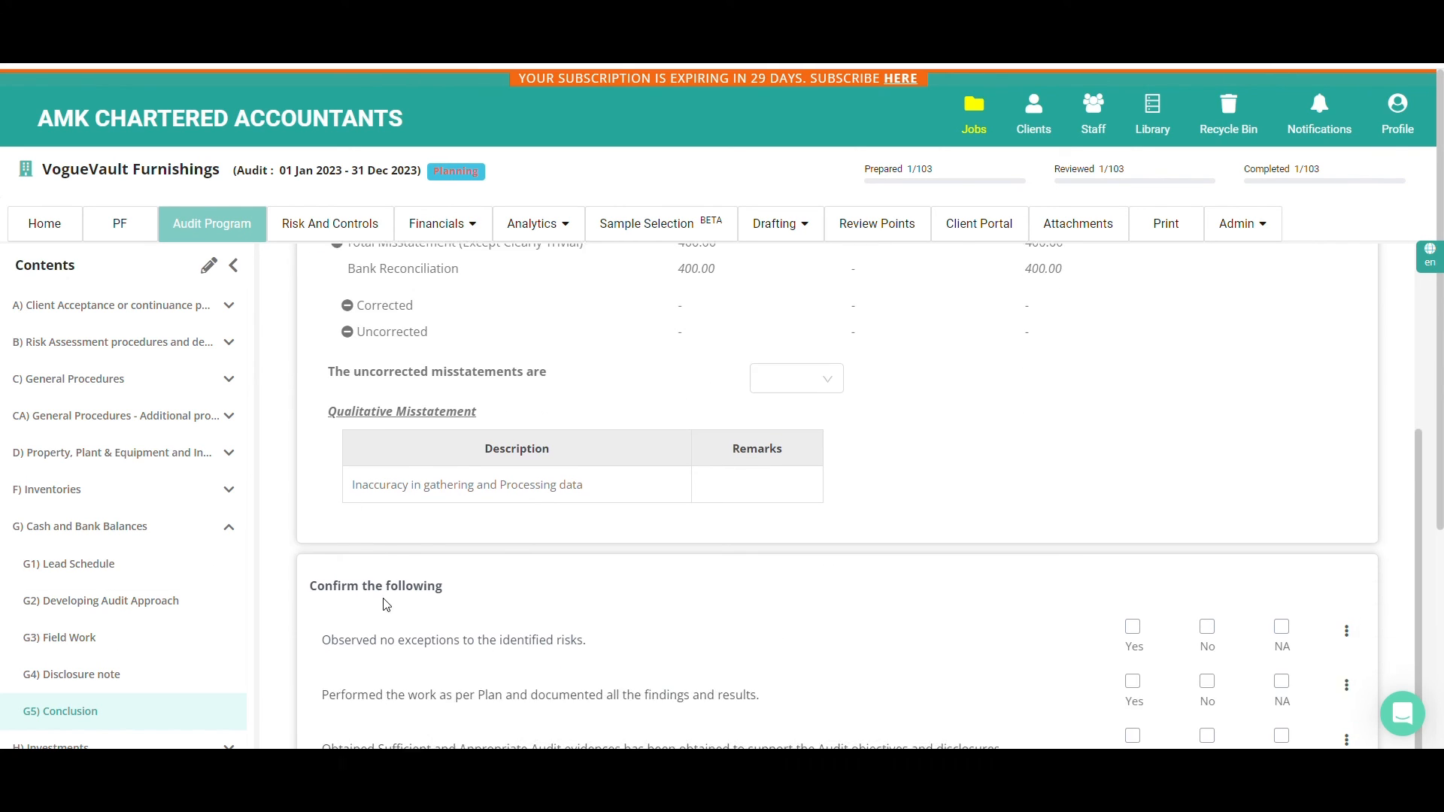
pyautogui.scroll(-2, 386, 605)
pyautogui.scroll(-4, 534, 544)
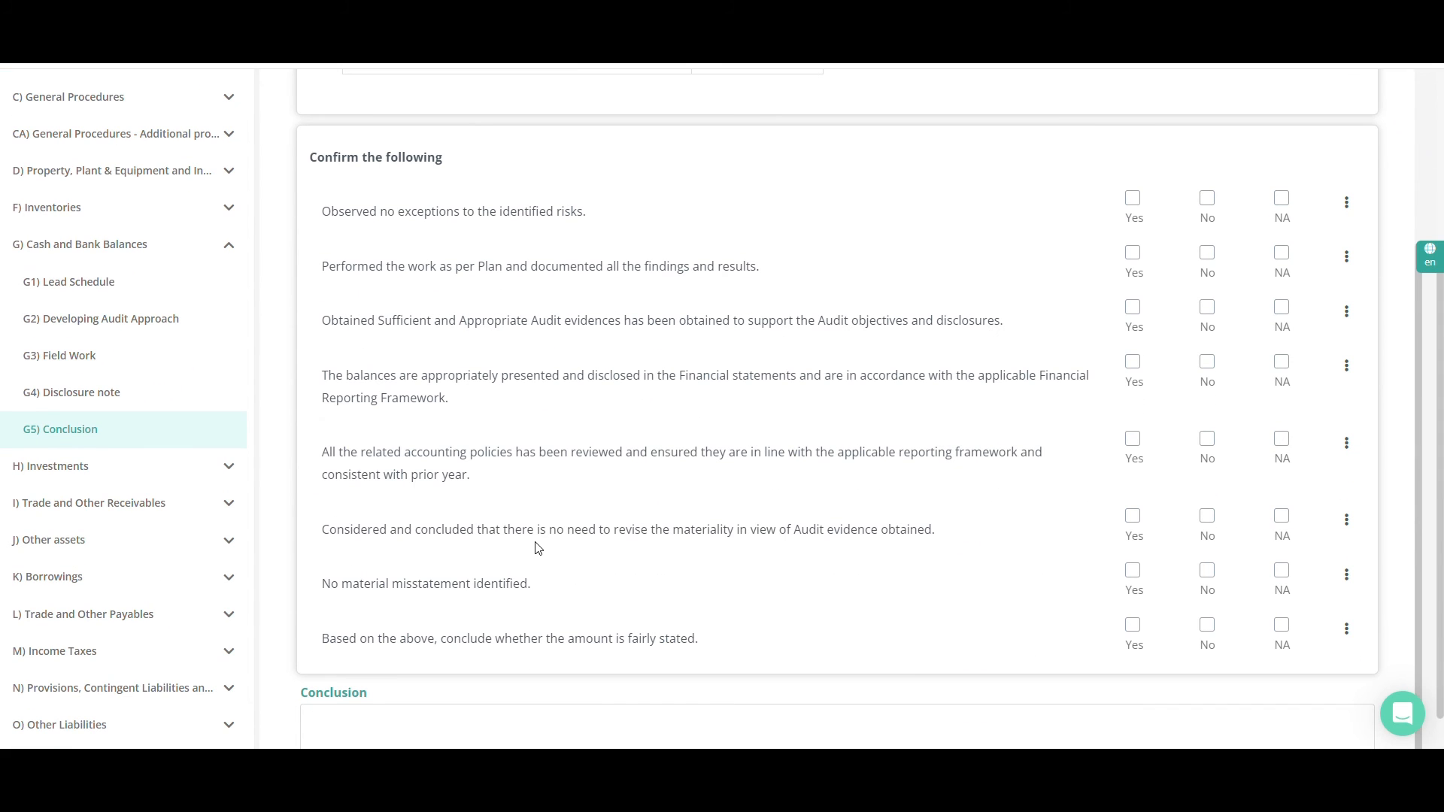
pyautogui.scroll(6, 538, 549)
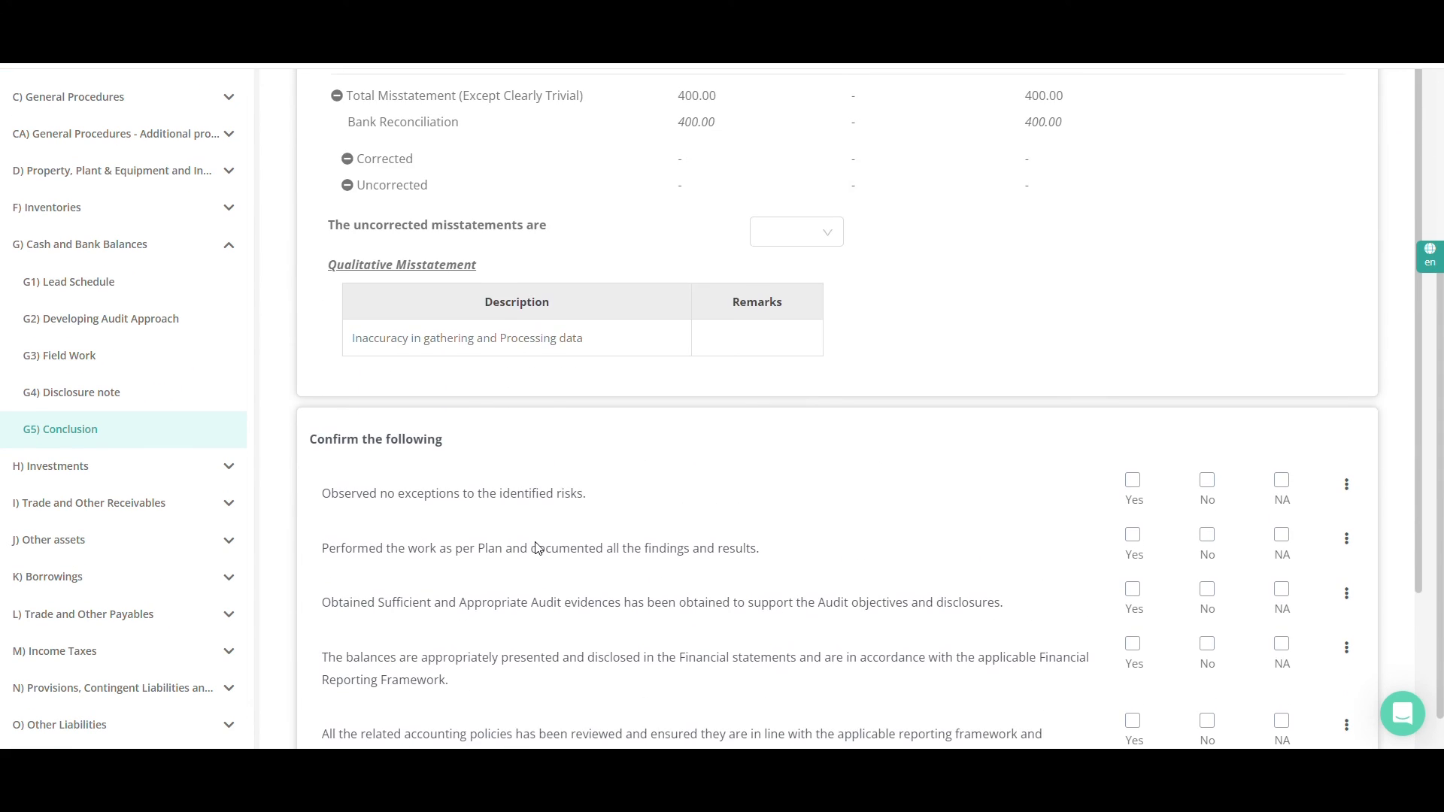
pyautogui.scroll(4, 510, 506)
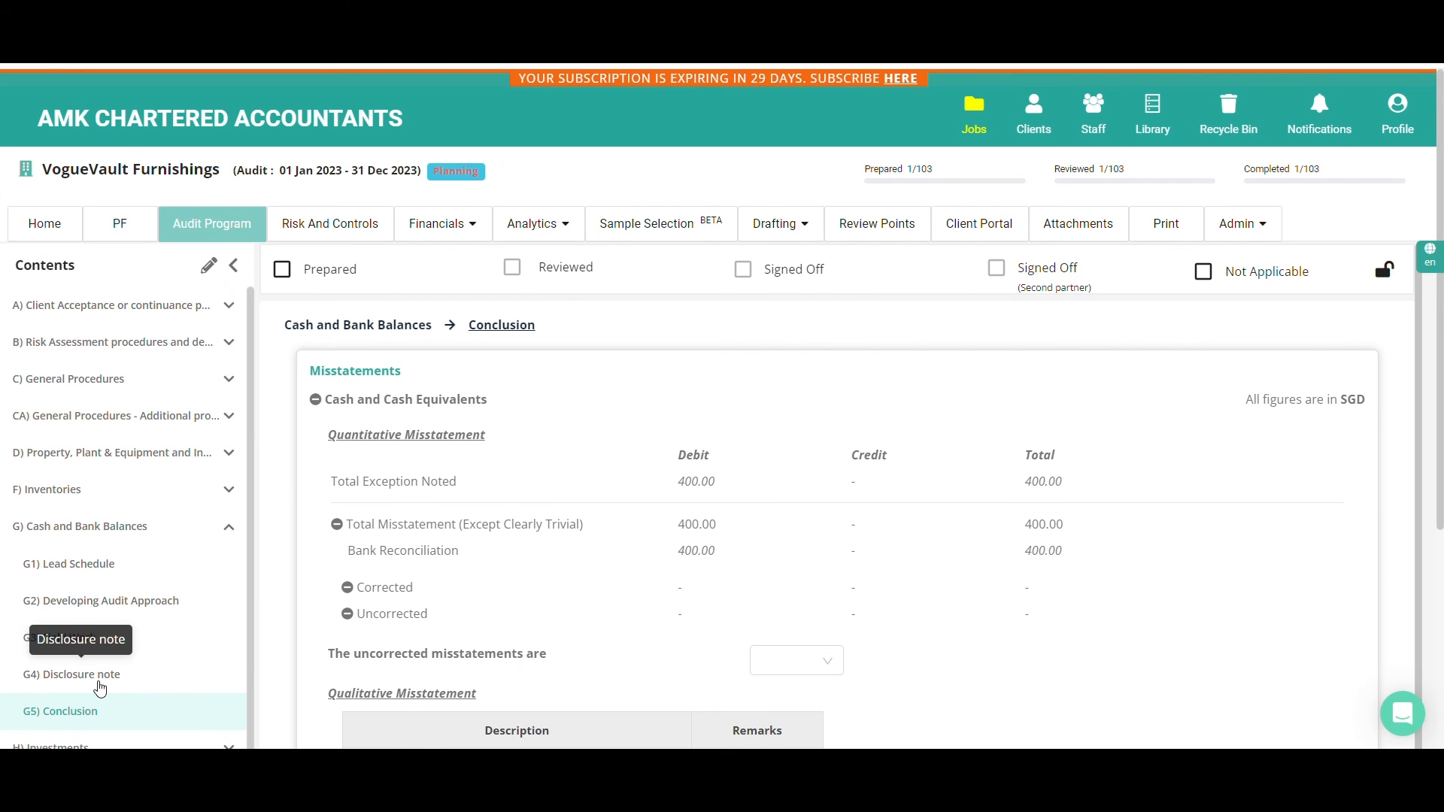
# Open the workings of the cash and bank disclosure note and exclude the Restricted cash paragraph from the note
pyautogui.click(99, 686)
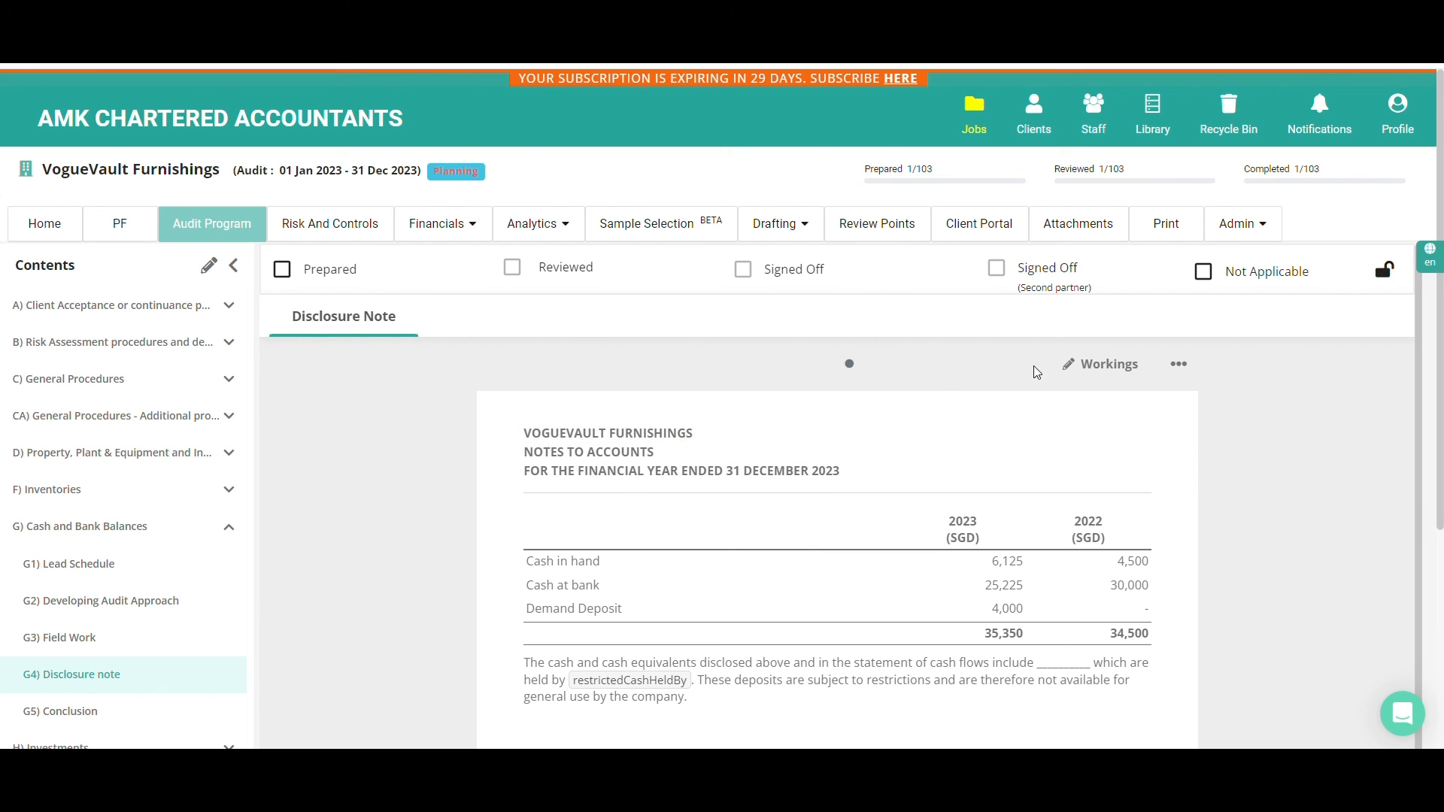
pyautogui.click(1085, 368)
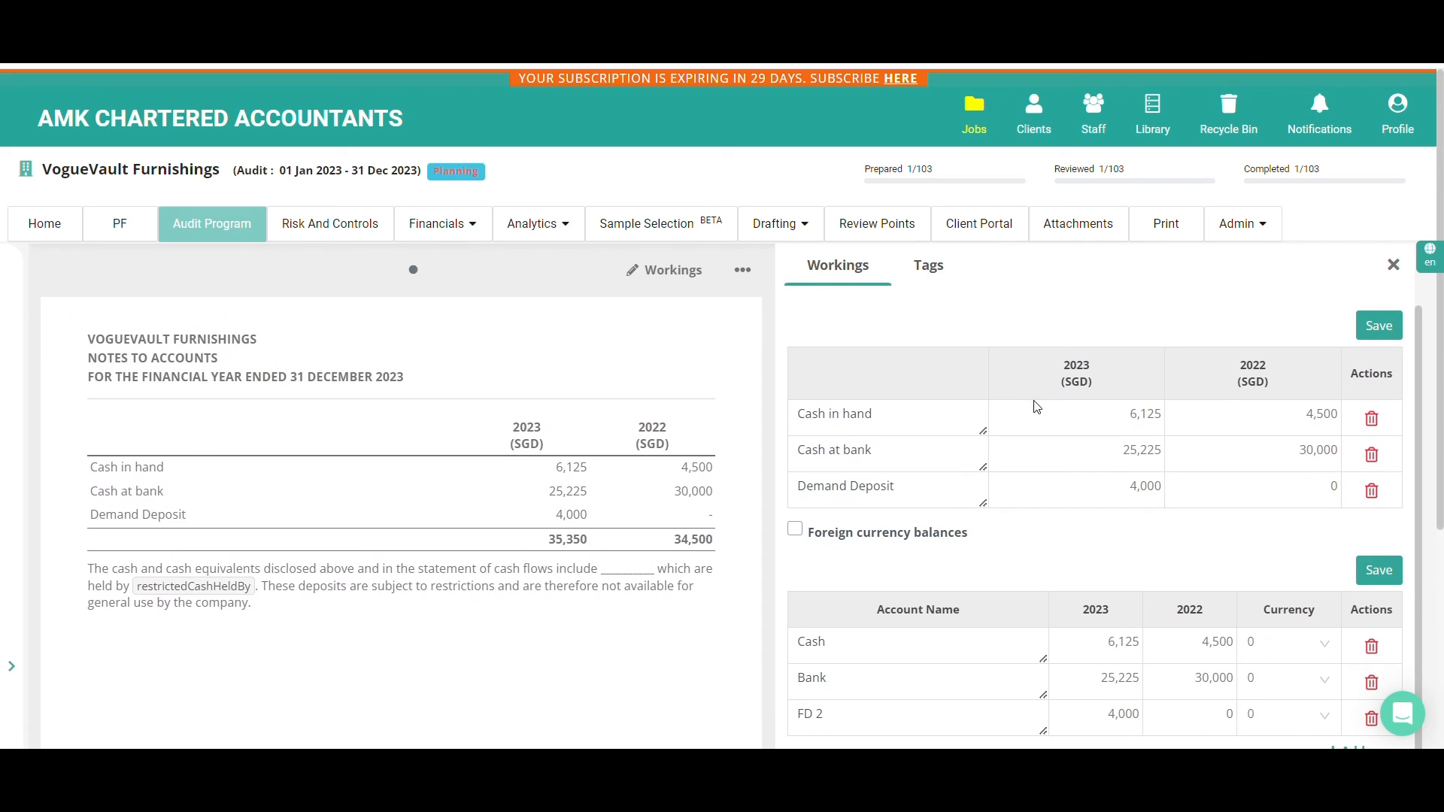
pyautogui.scroll(-1, 1241, 438)
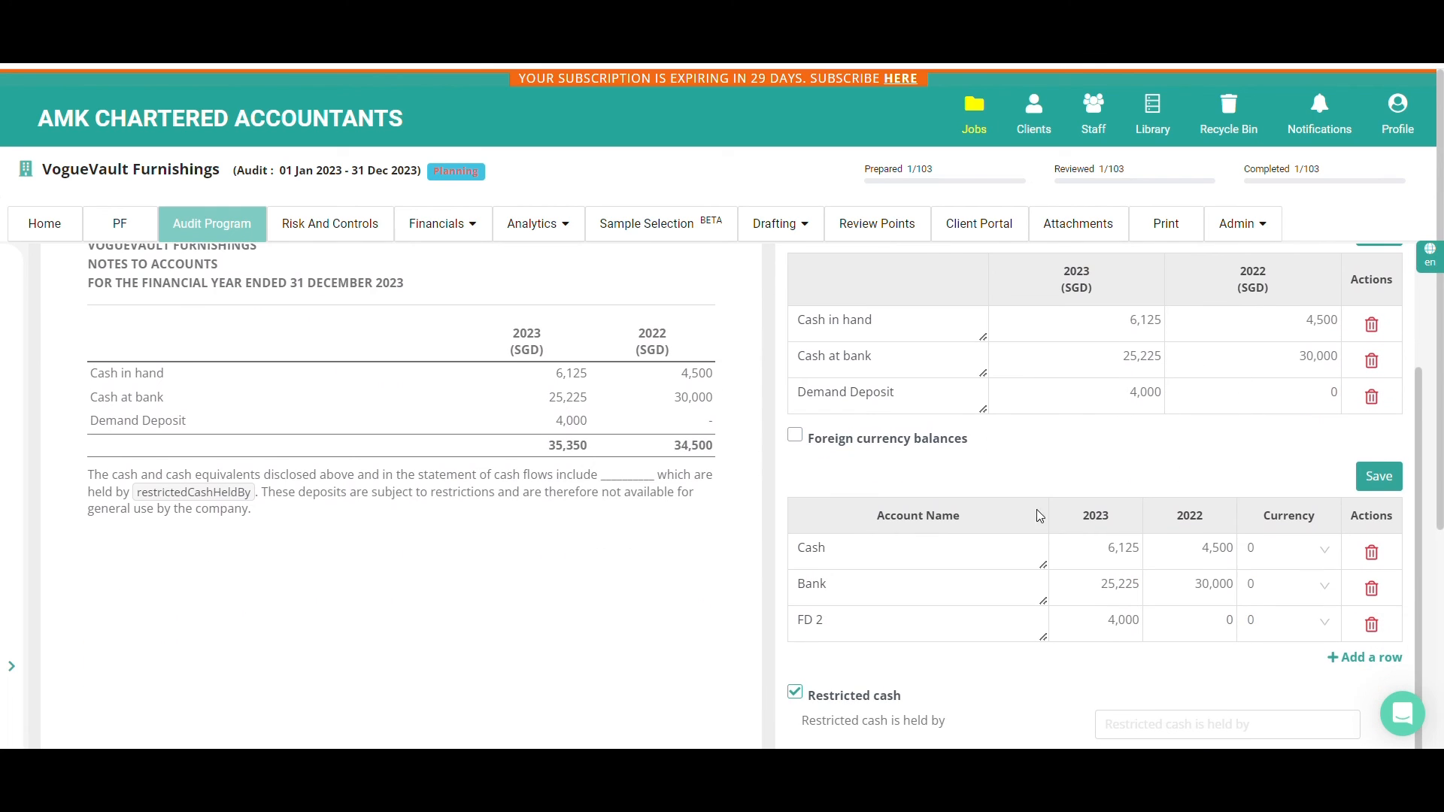
pyautogui.click(795, 692)
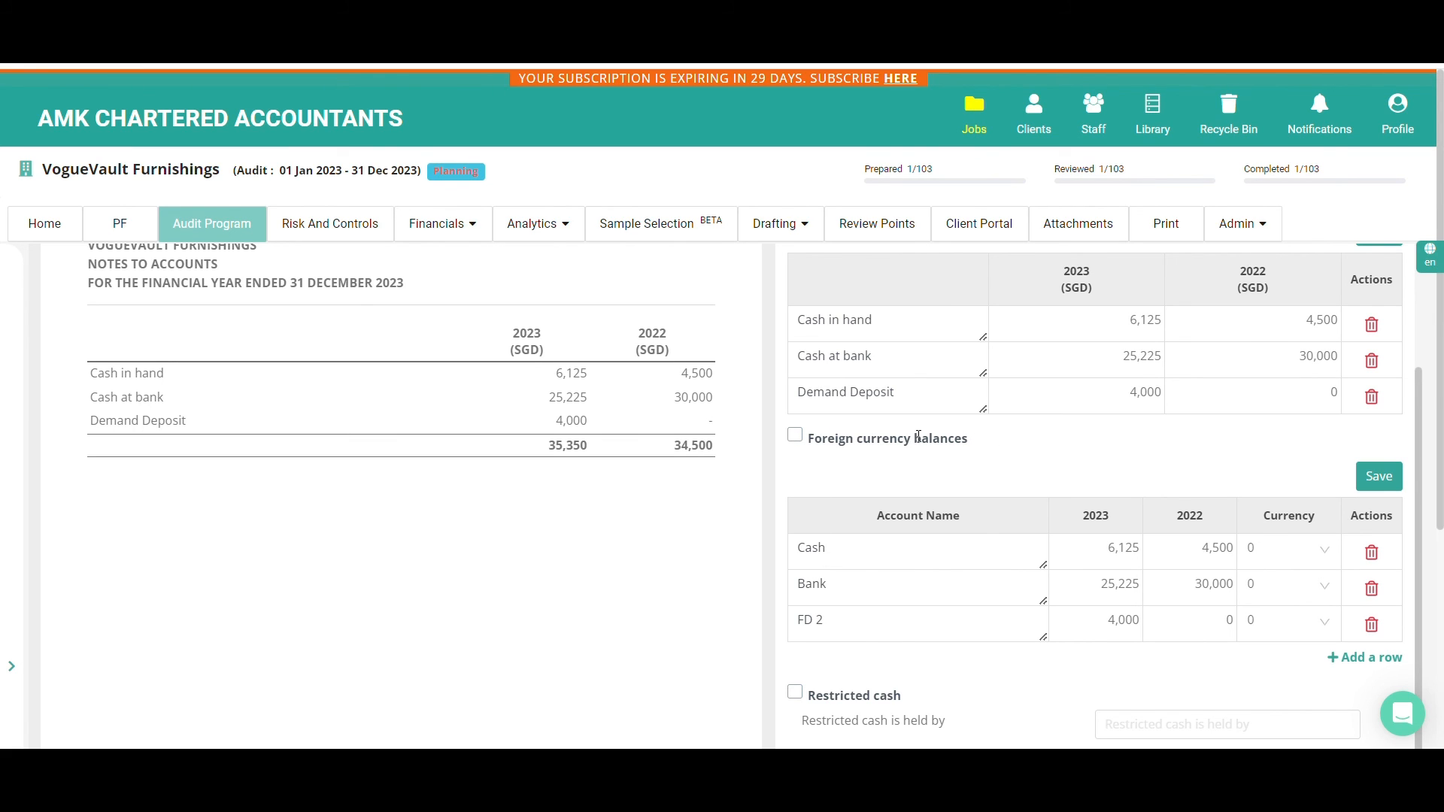
# Include Foreign currency balances in the note, set Cash to USD, Bank to EUR and FD 2 to USD, and save
pyautogui.click(797, 439)
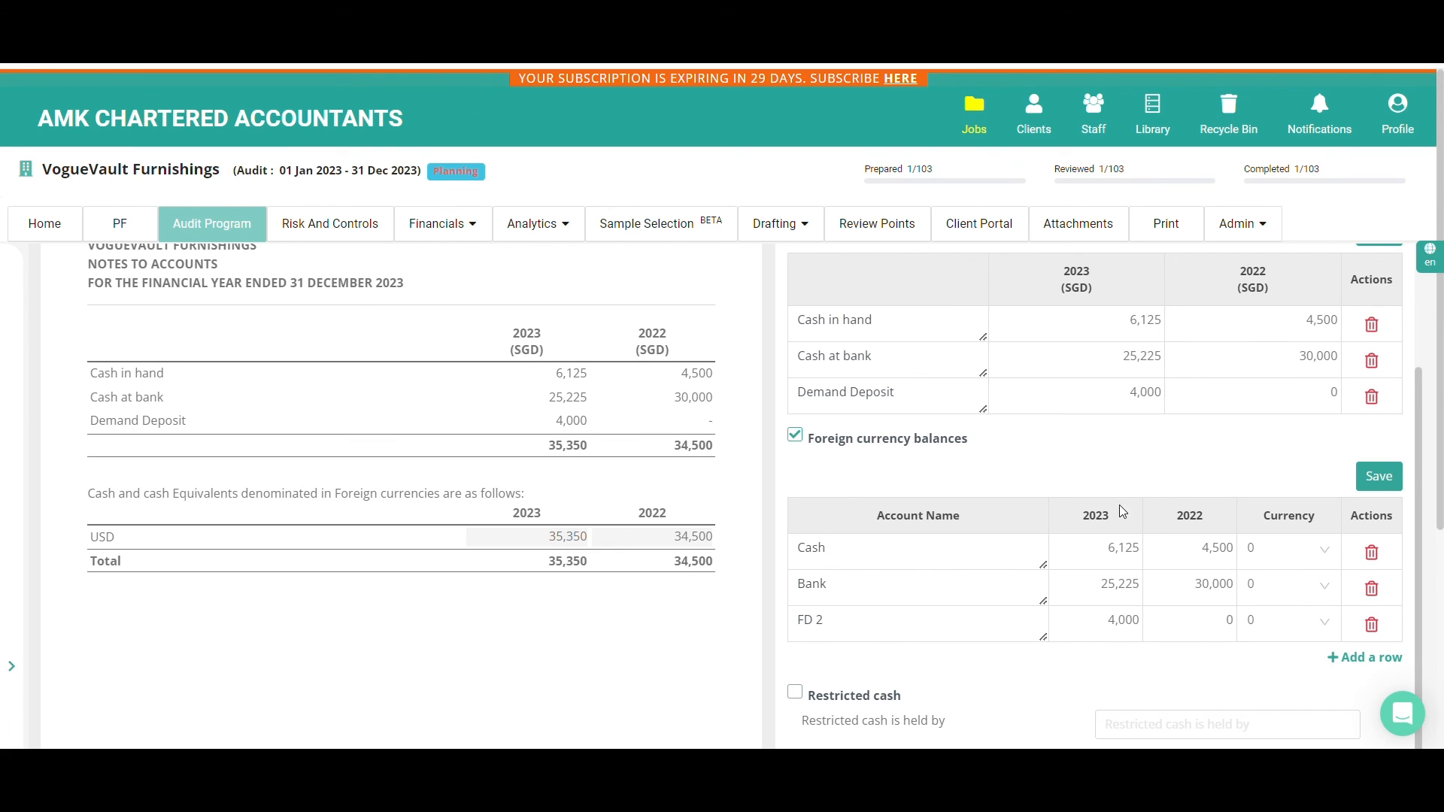
pyautogui.click(1292, 551)
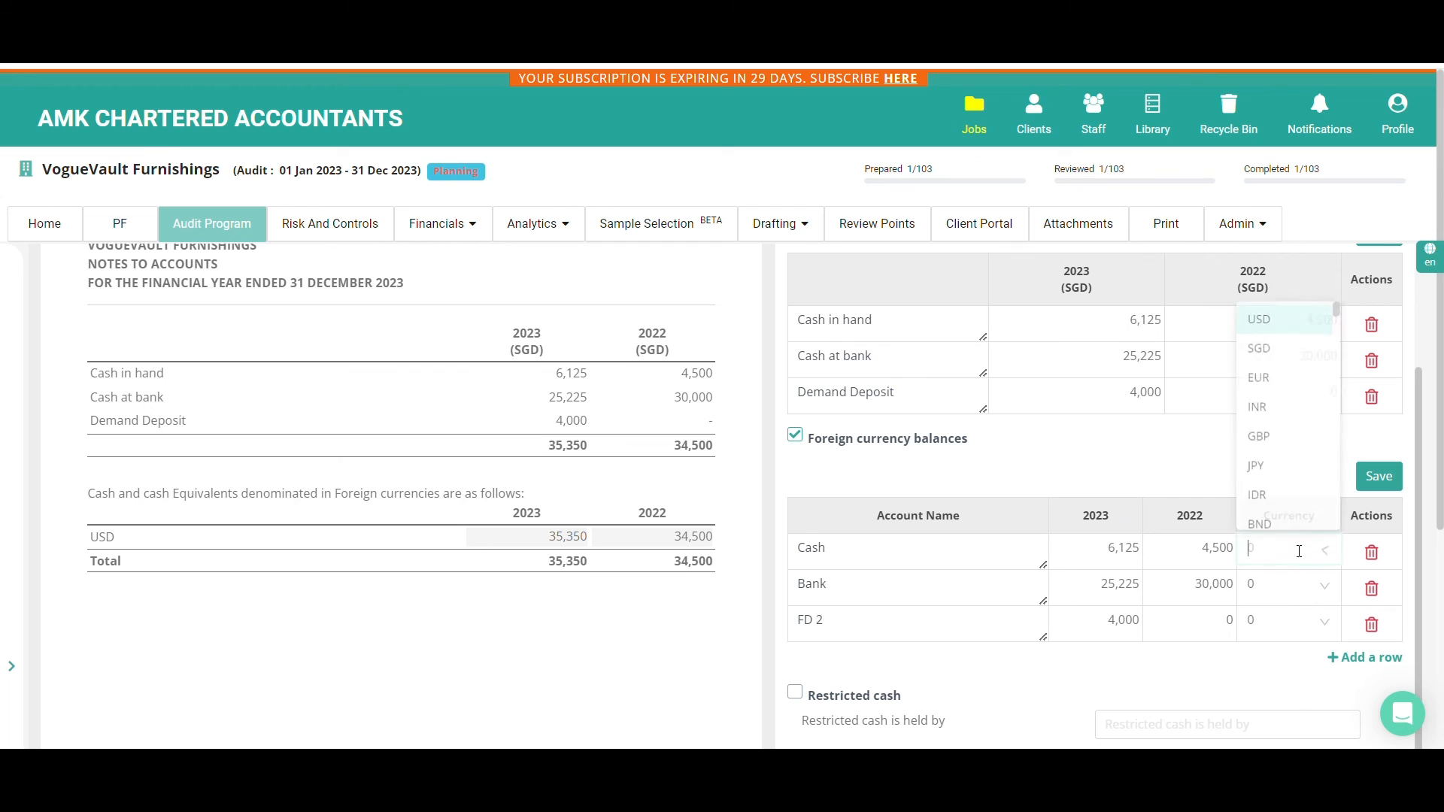
pyautogui.click(1274, 318)
pyautogui.click(1296, 587)
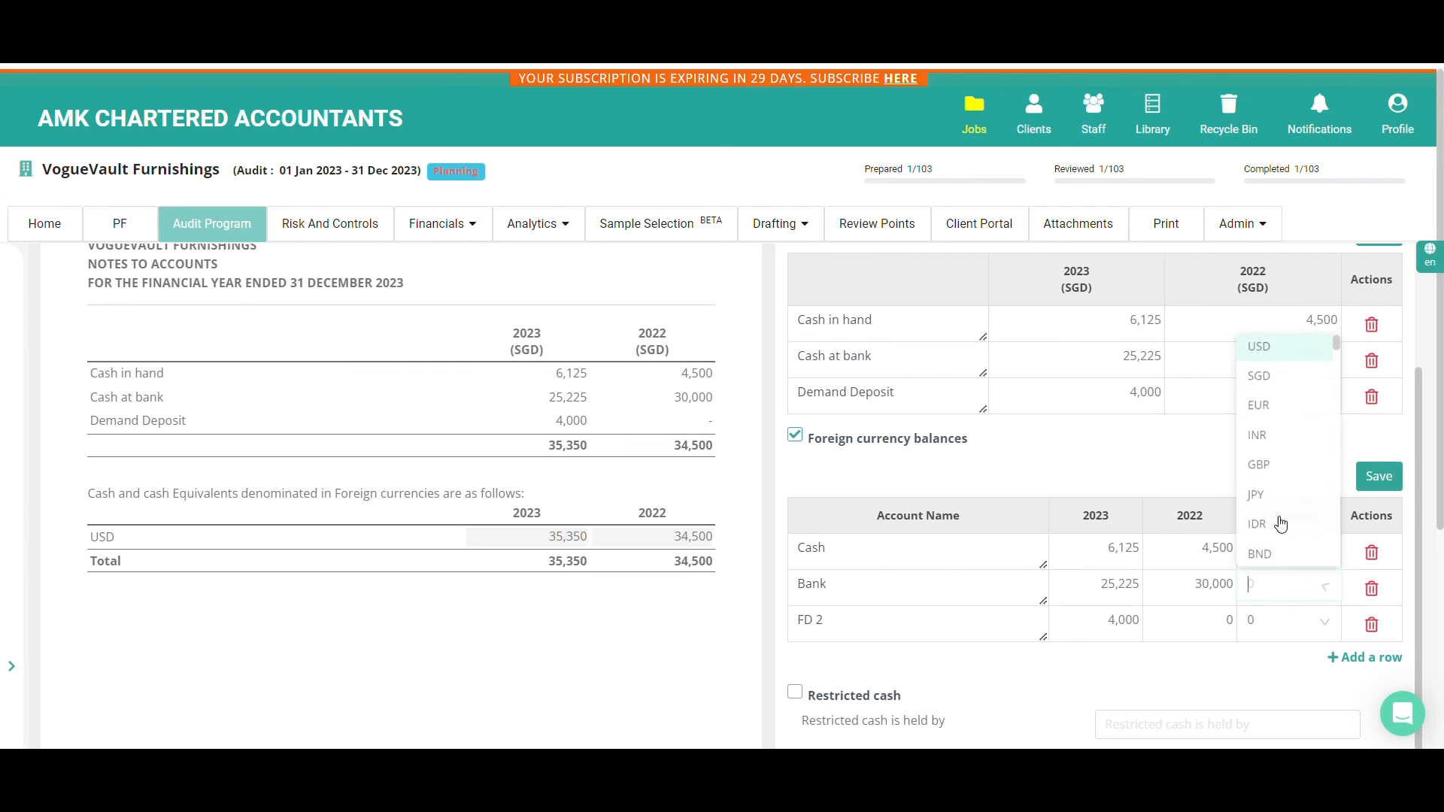
pyautogui.click(1268, 405)
pyautogui.click(1295, 624)
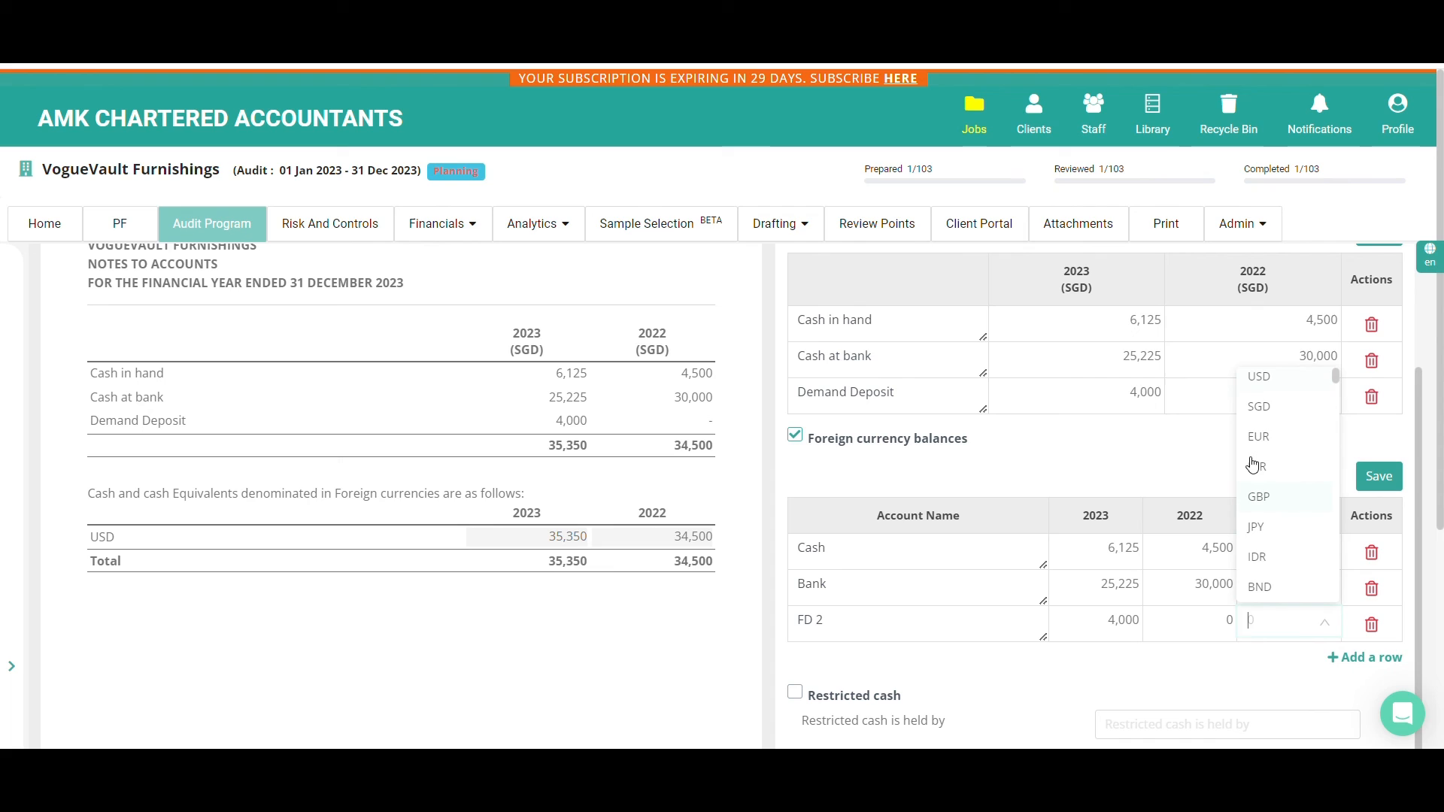
pyautogui.click(1260, 376)
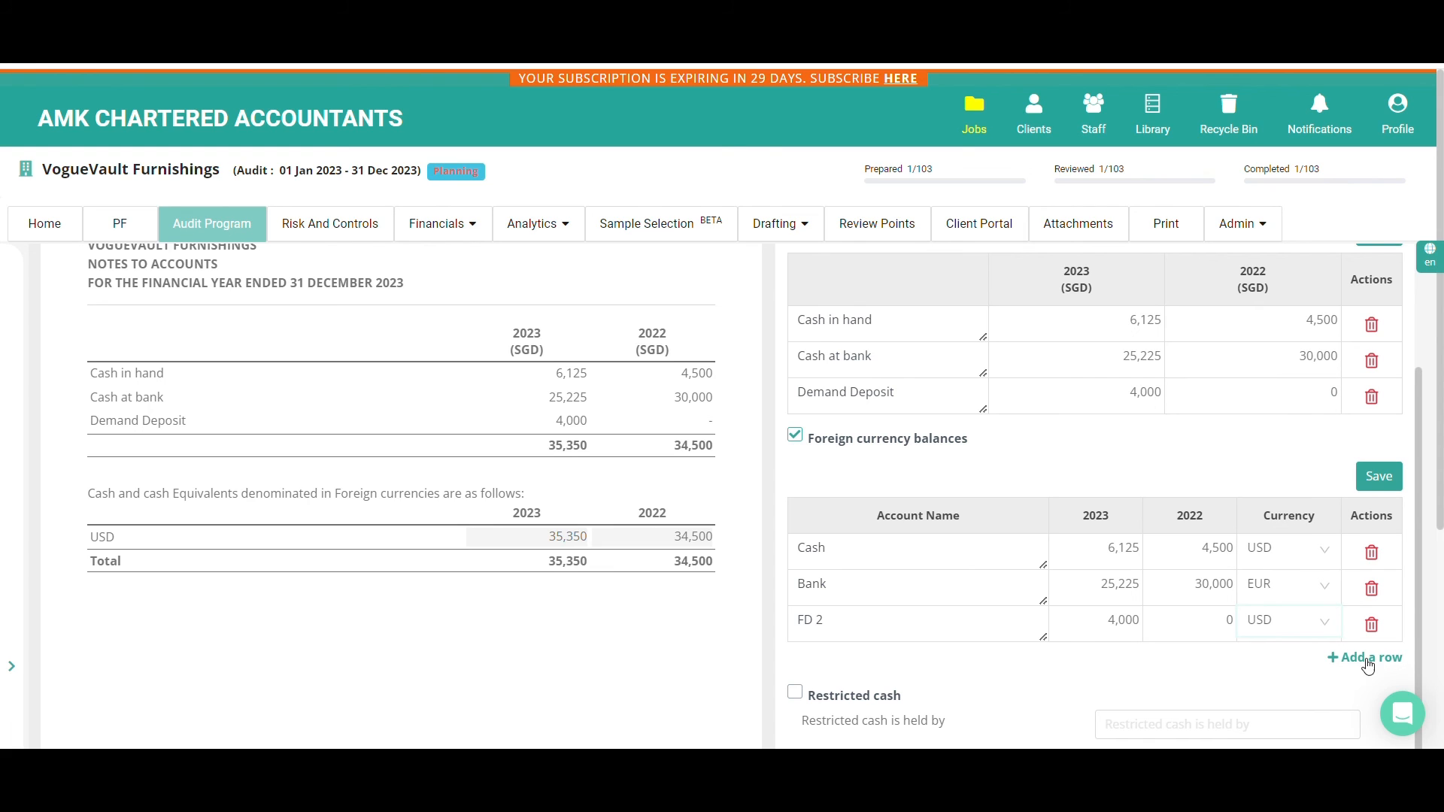
pyautogui.moveTo(1380, 666); pyautogui.dragTo(1279, 672)
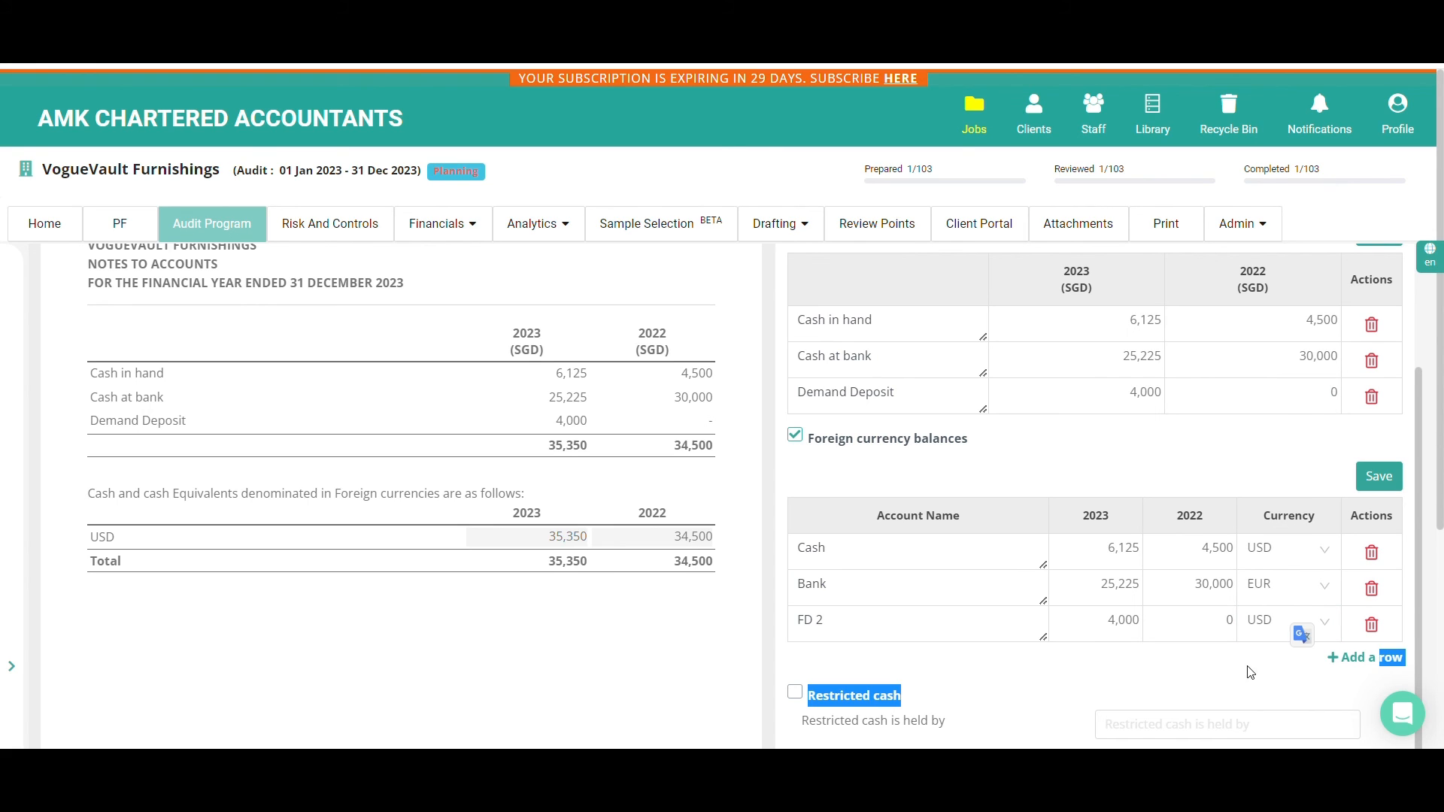
pyautogui.click(1224, 620)
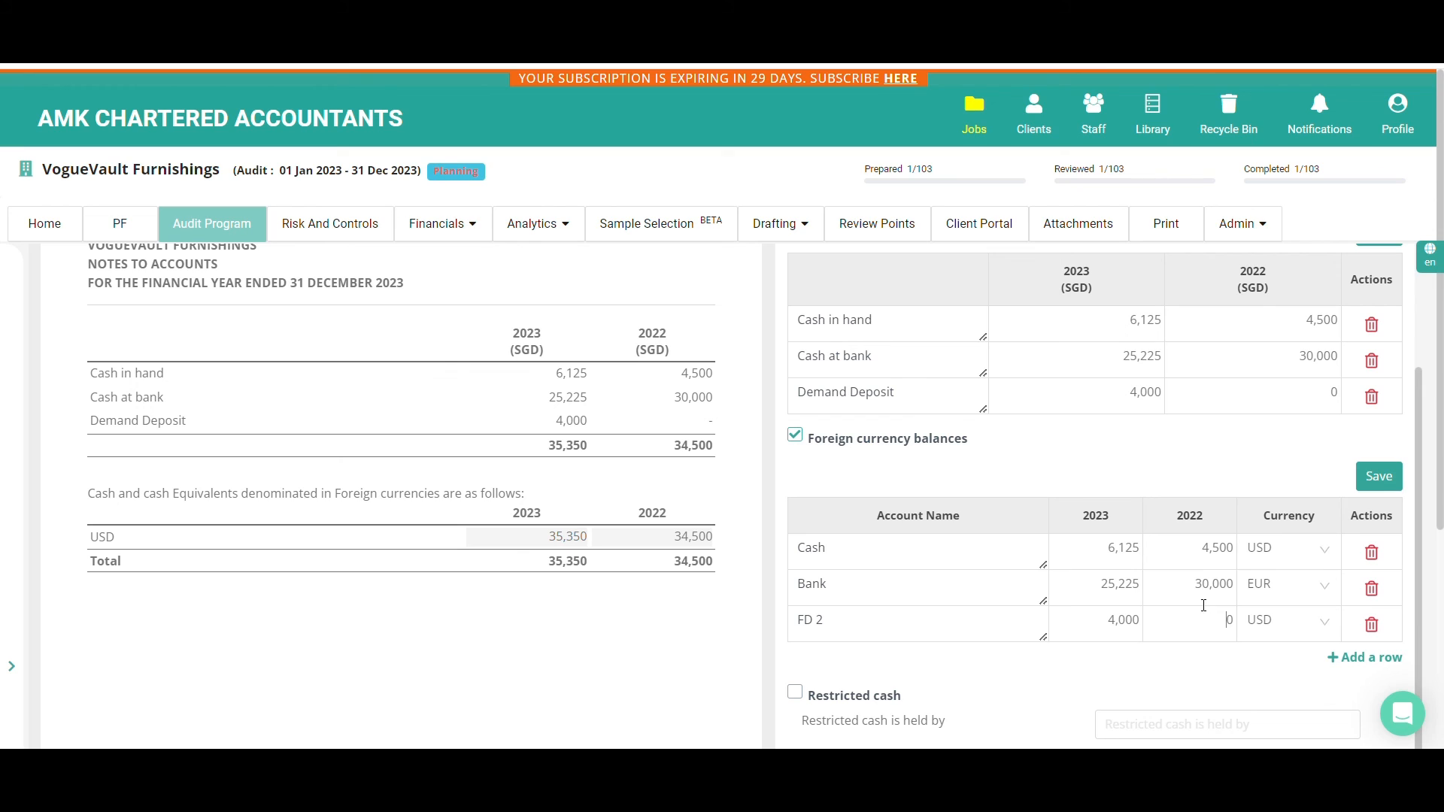
pyautogui.click(1388, 488)
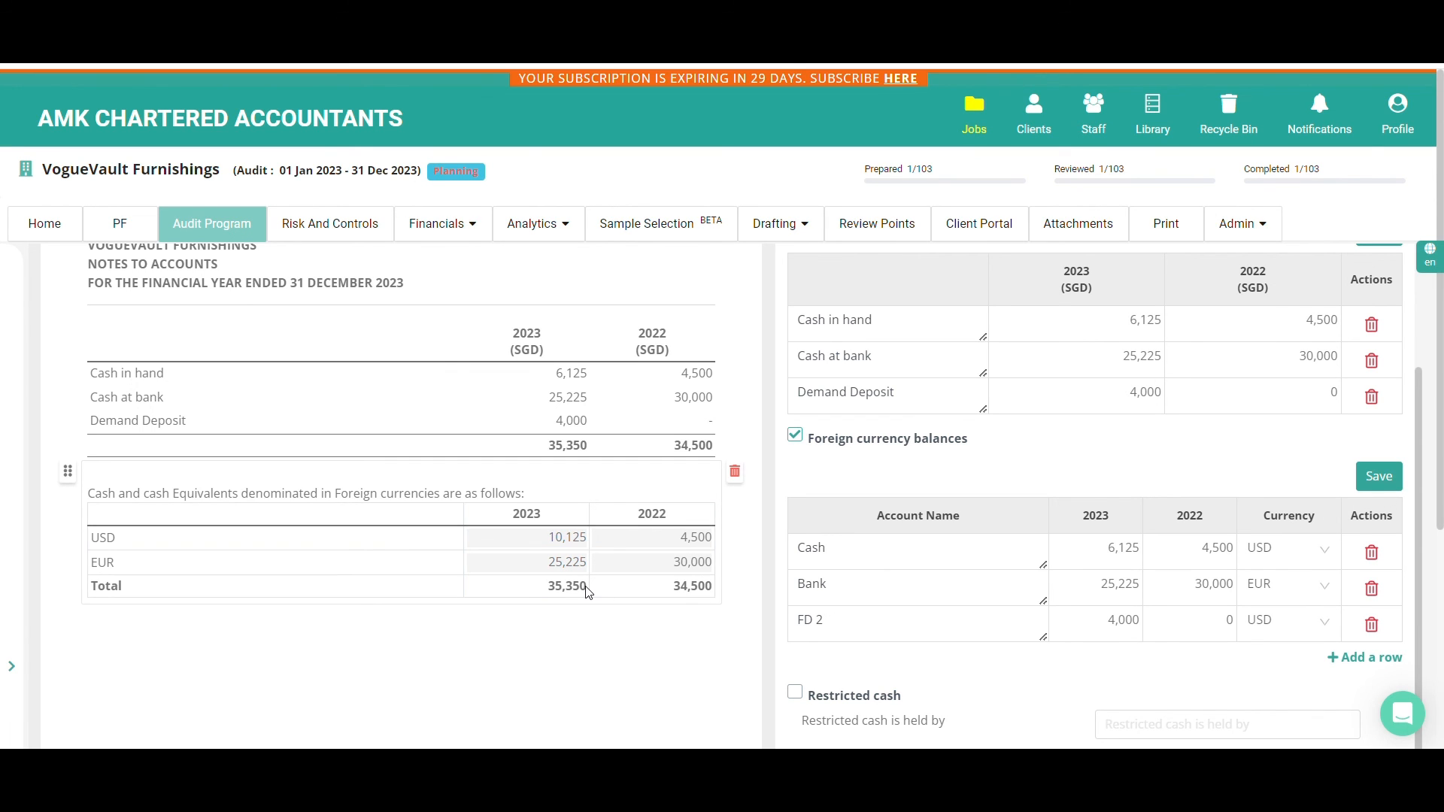
# Include Notes in the disclosure note with the description "The FD rates is 4.5%." and close the workings
pyautogui.scroll(-3, 586, 592)
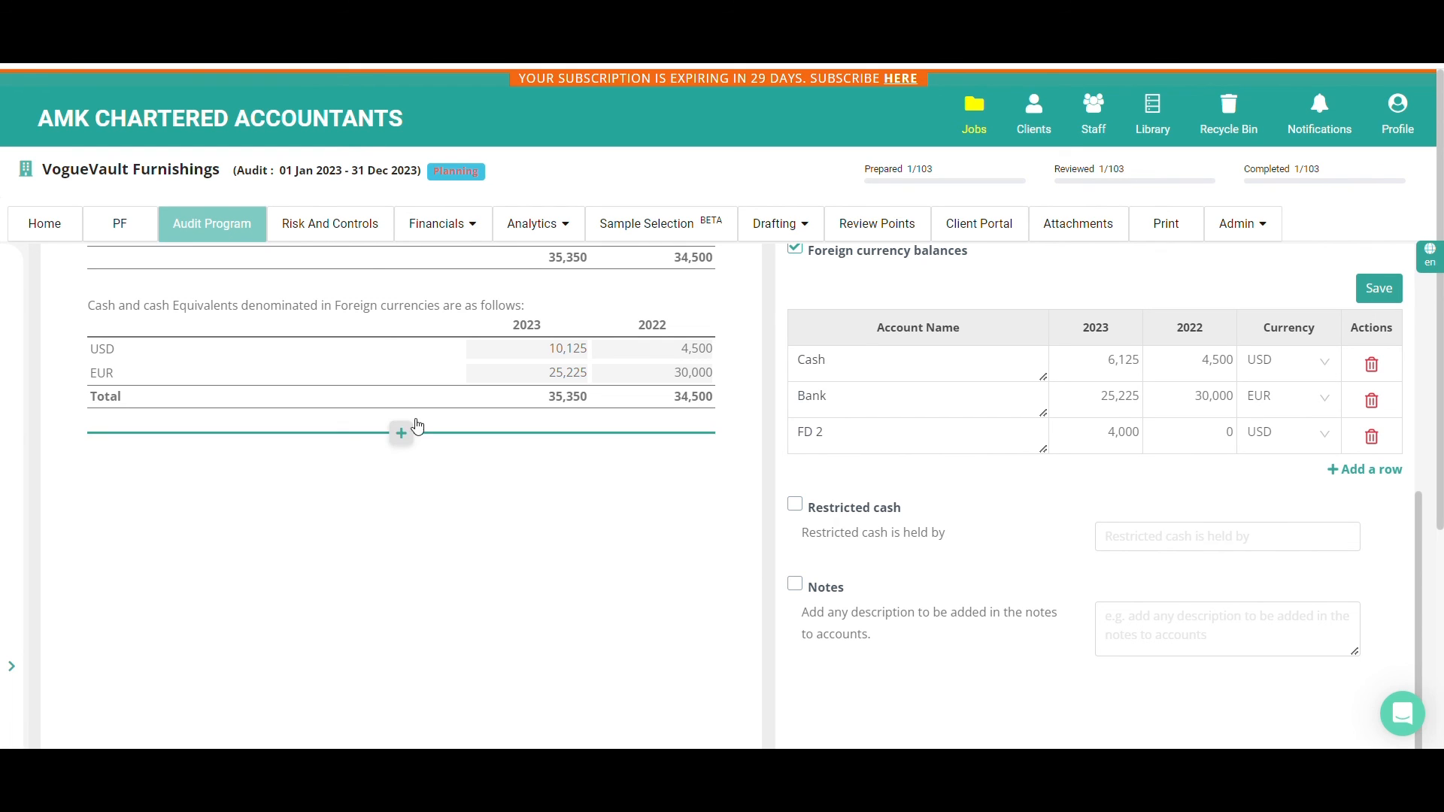
pyautogui.click(400, 432)
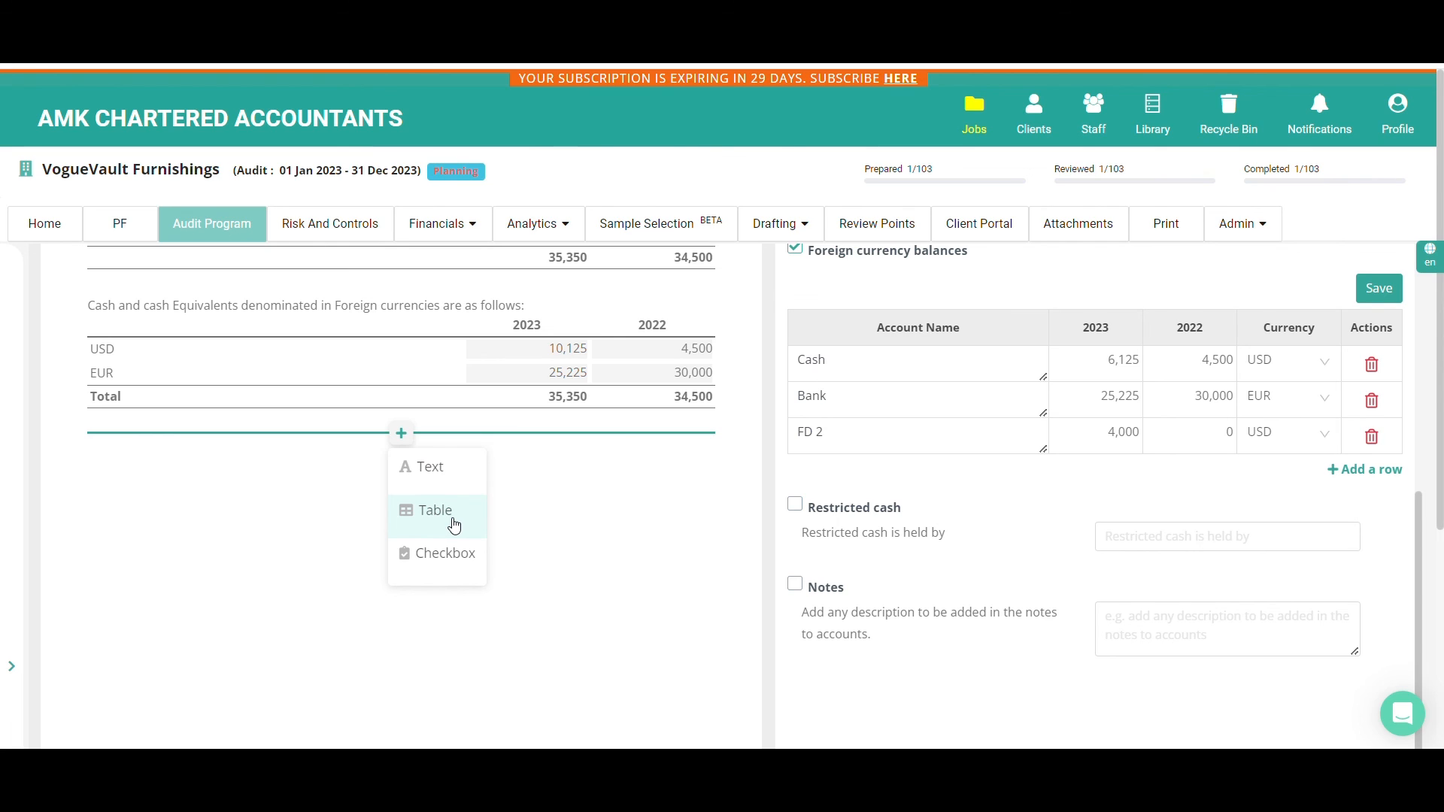
pyautogui.click(795, 585)
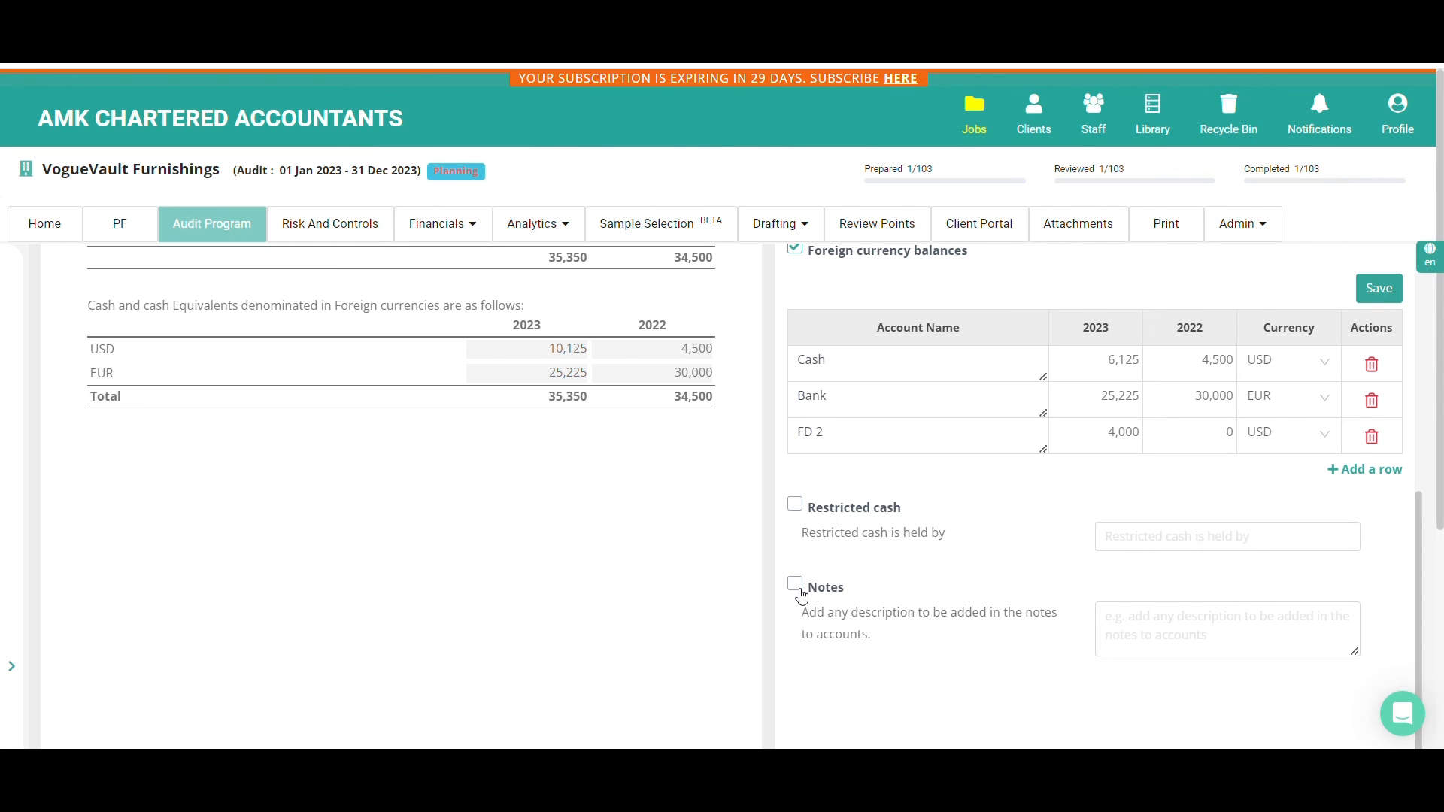
pyautogui.click(1112, 619)
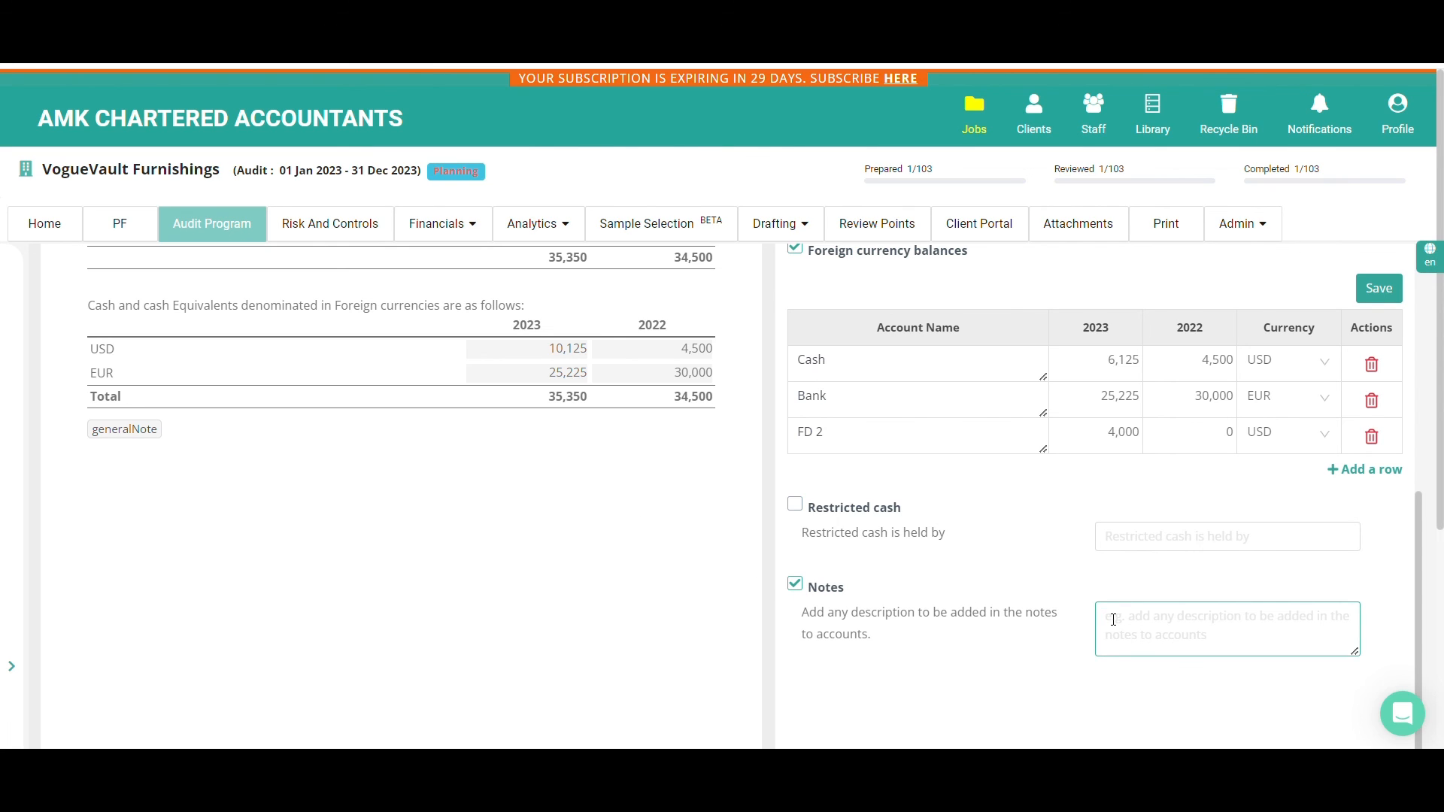
pyautogui.scroll(-5, 1113, 619)
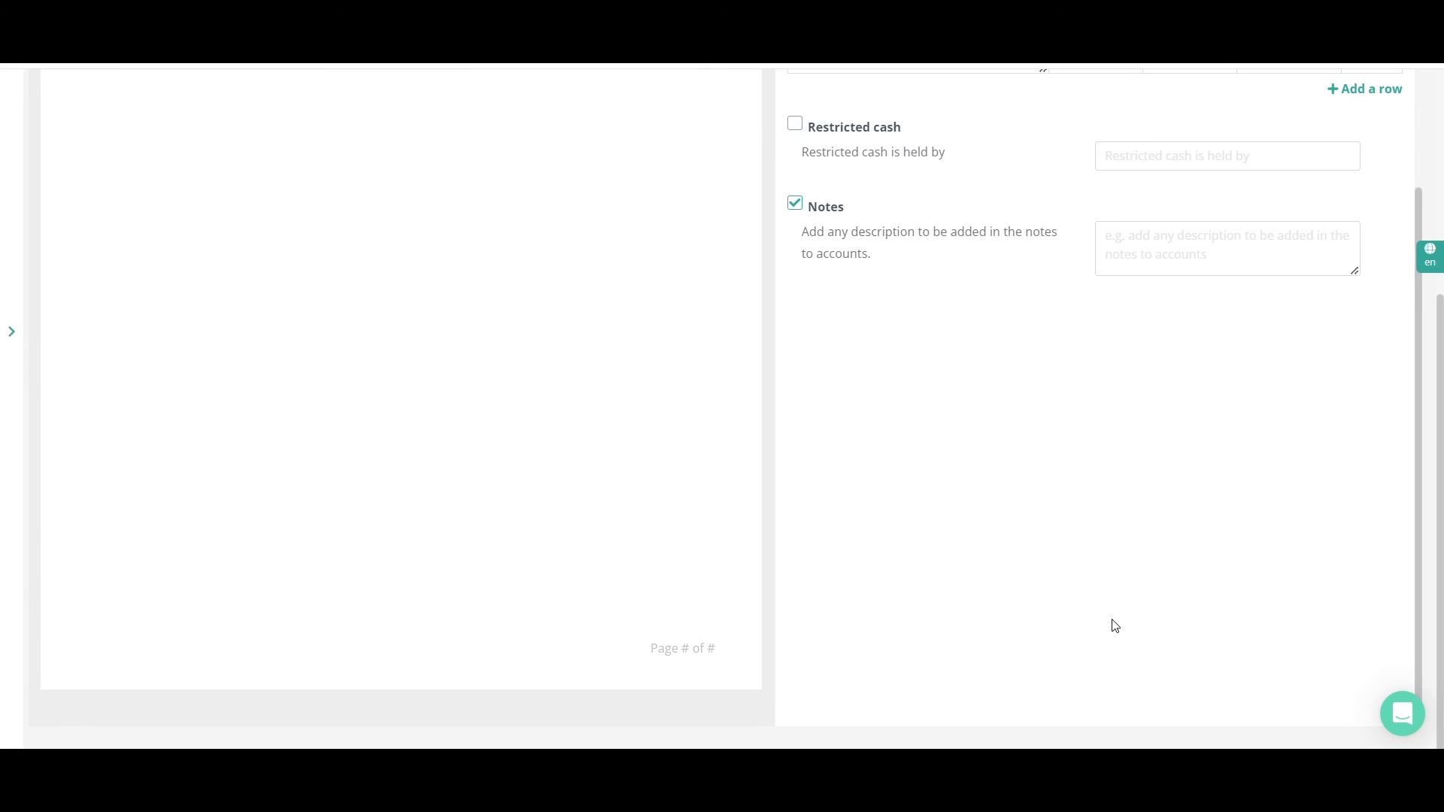
pyautogui.scroll(2, 1113, 625)
pyautogui.click(1235, 377)
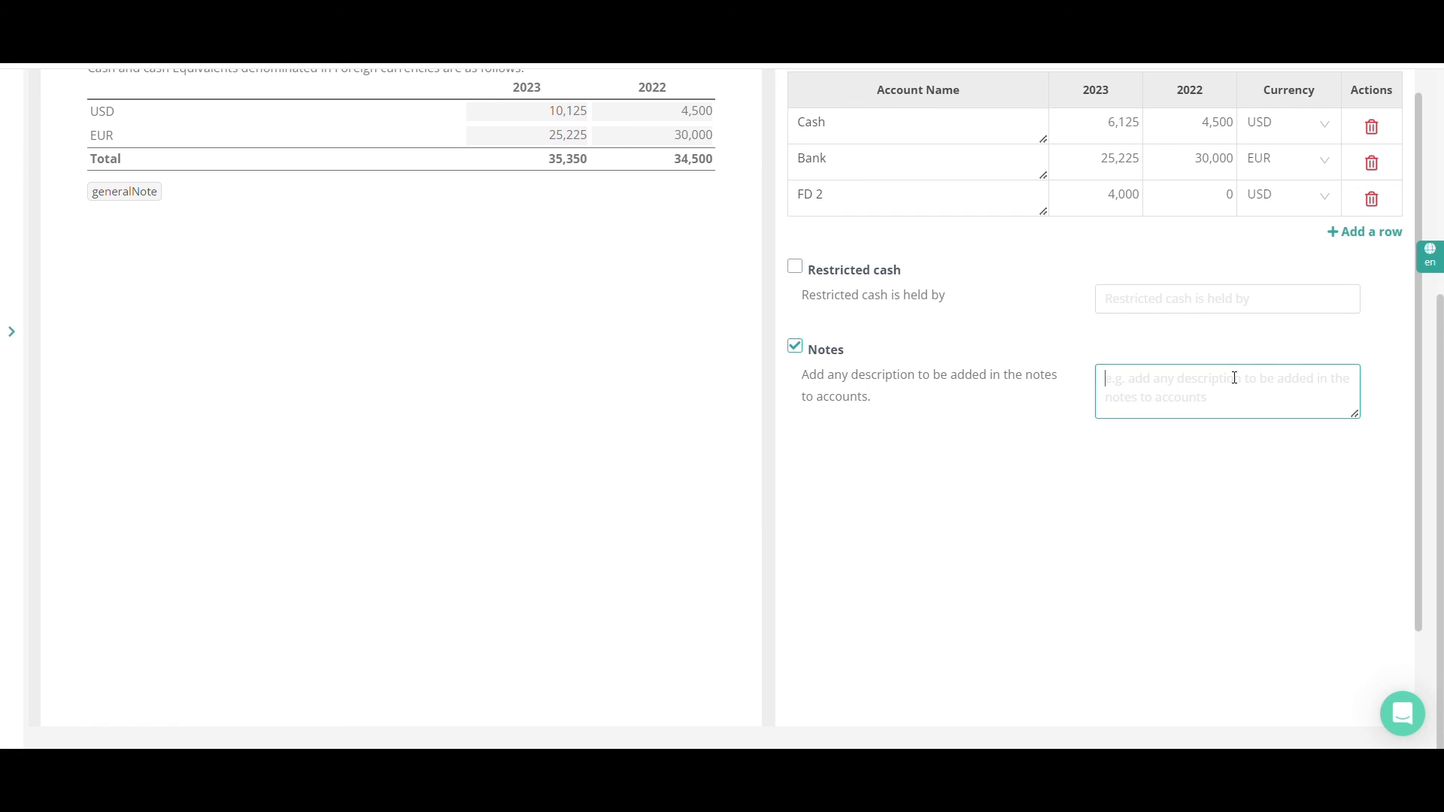
pyautogui.write('The FD rates is 4.5%.')
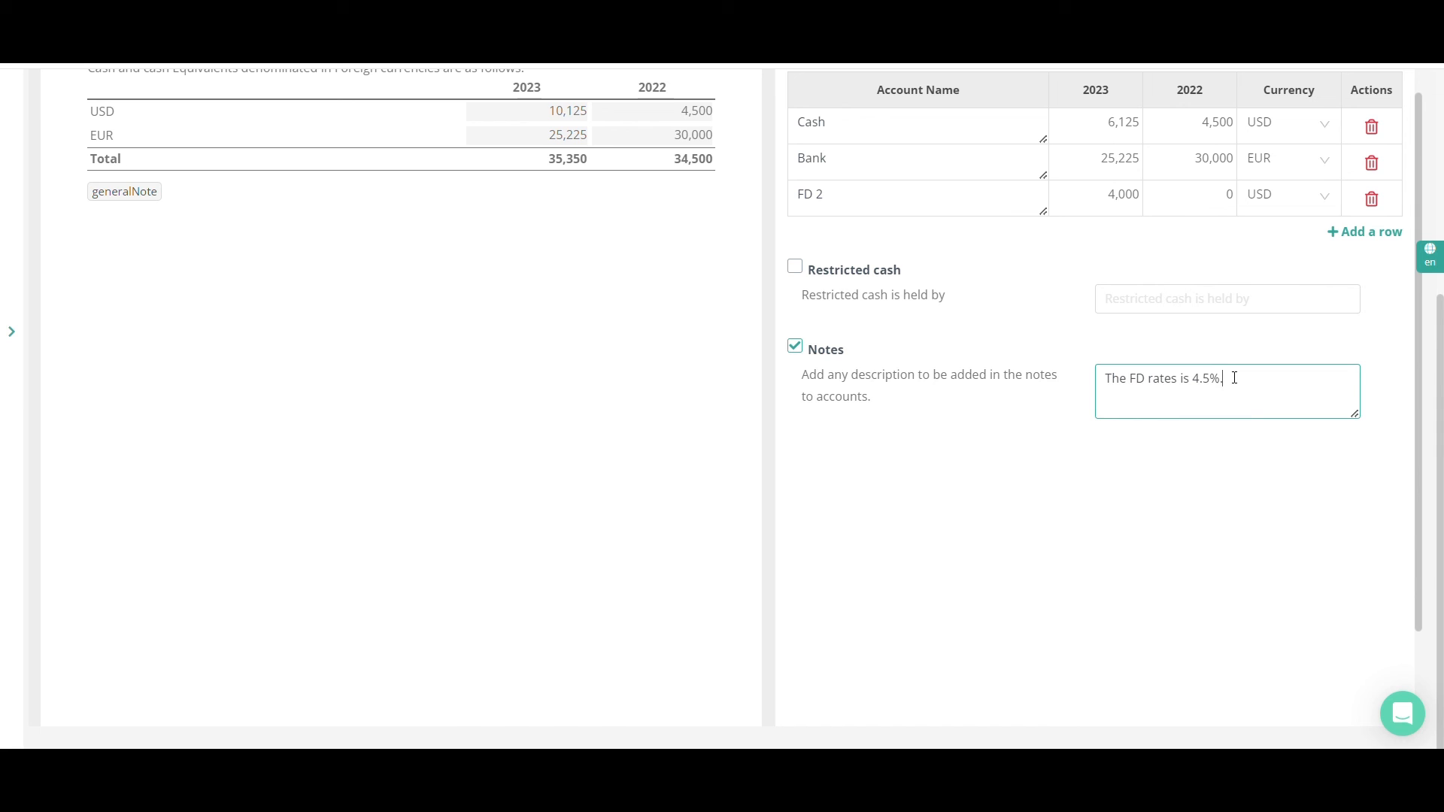
pyautogui.click(1125, 496)
pyautogui.scroll(5, 489, 366)
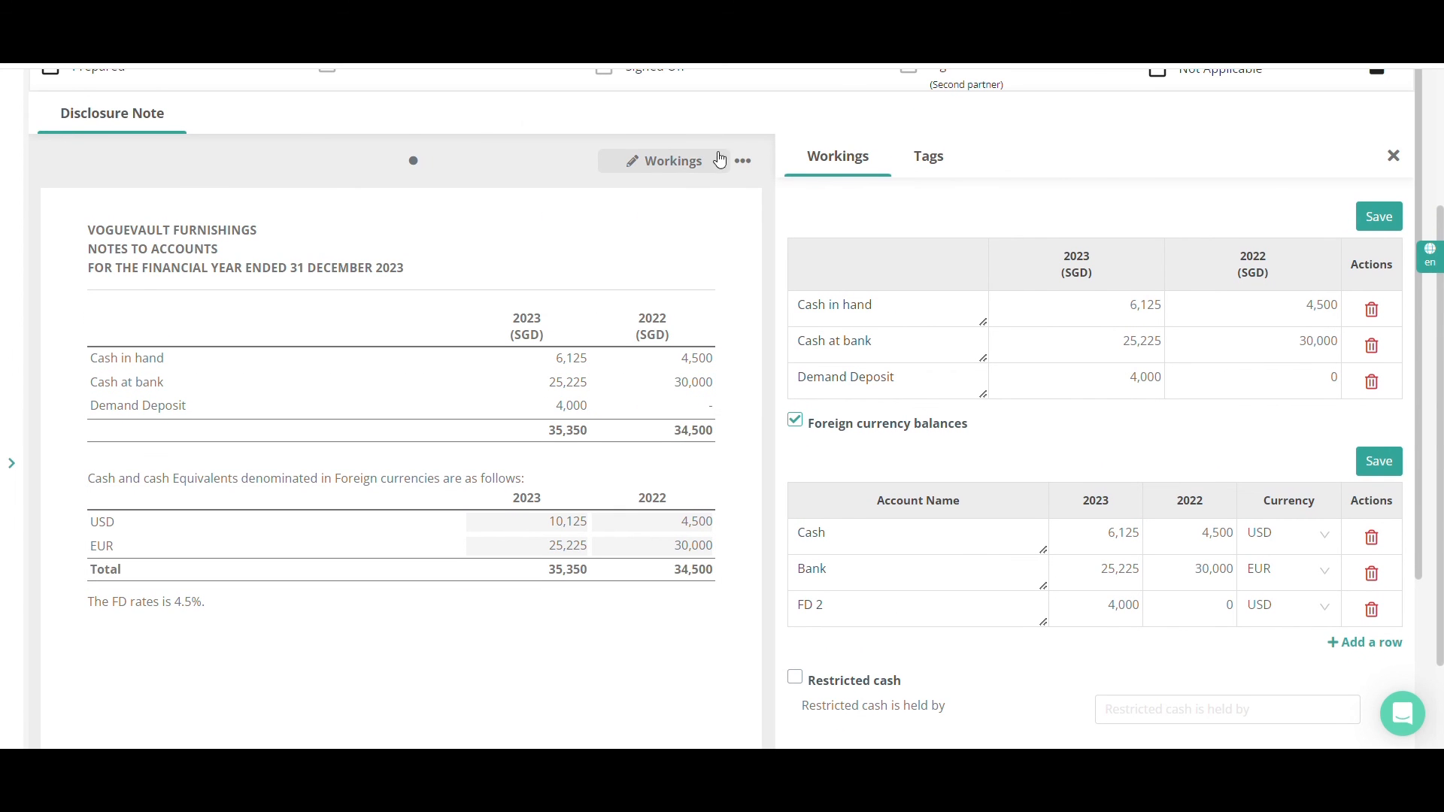
pyautogui.click(1394, 156)
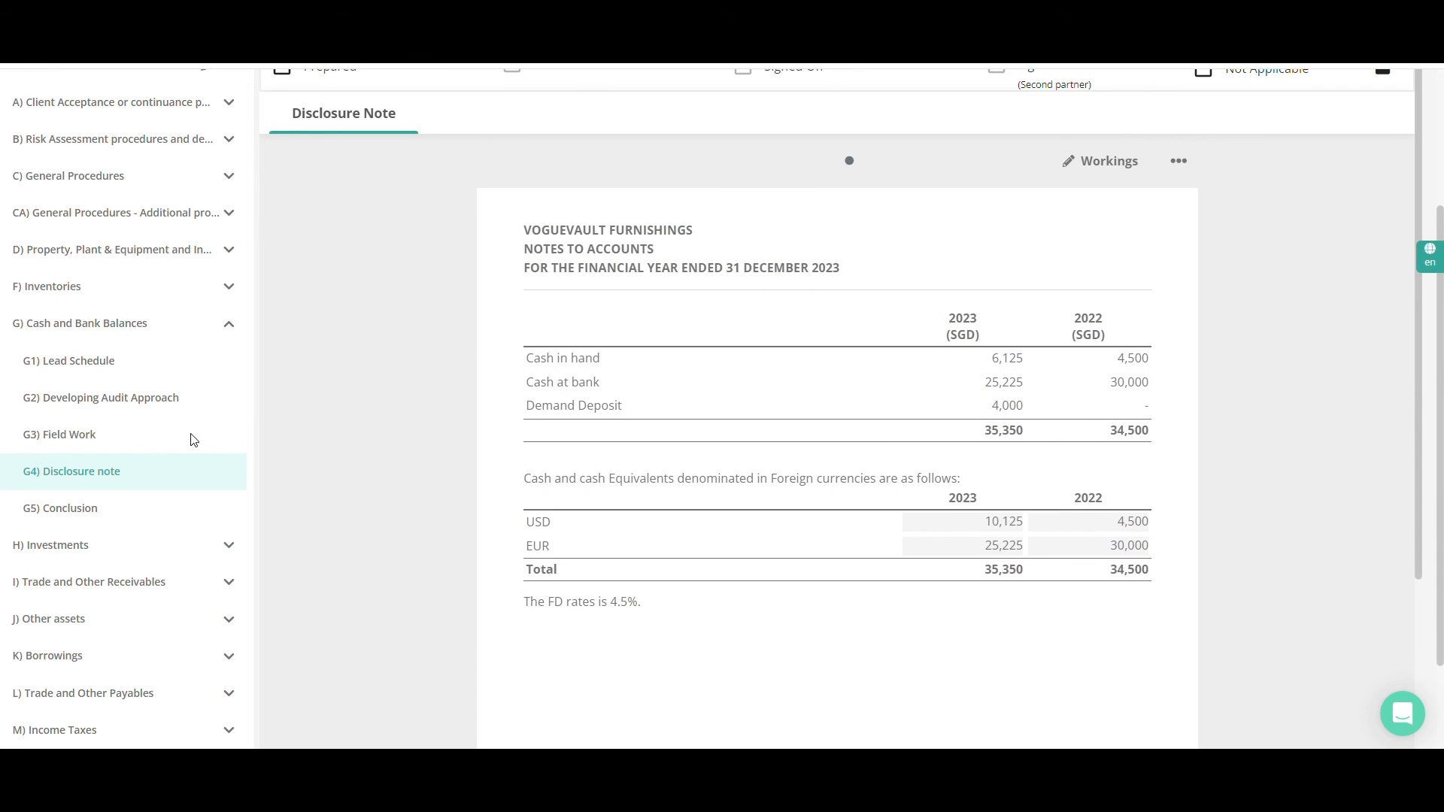
pyautogui.scroll(3, 107, 485)
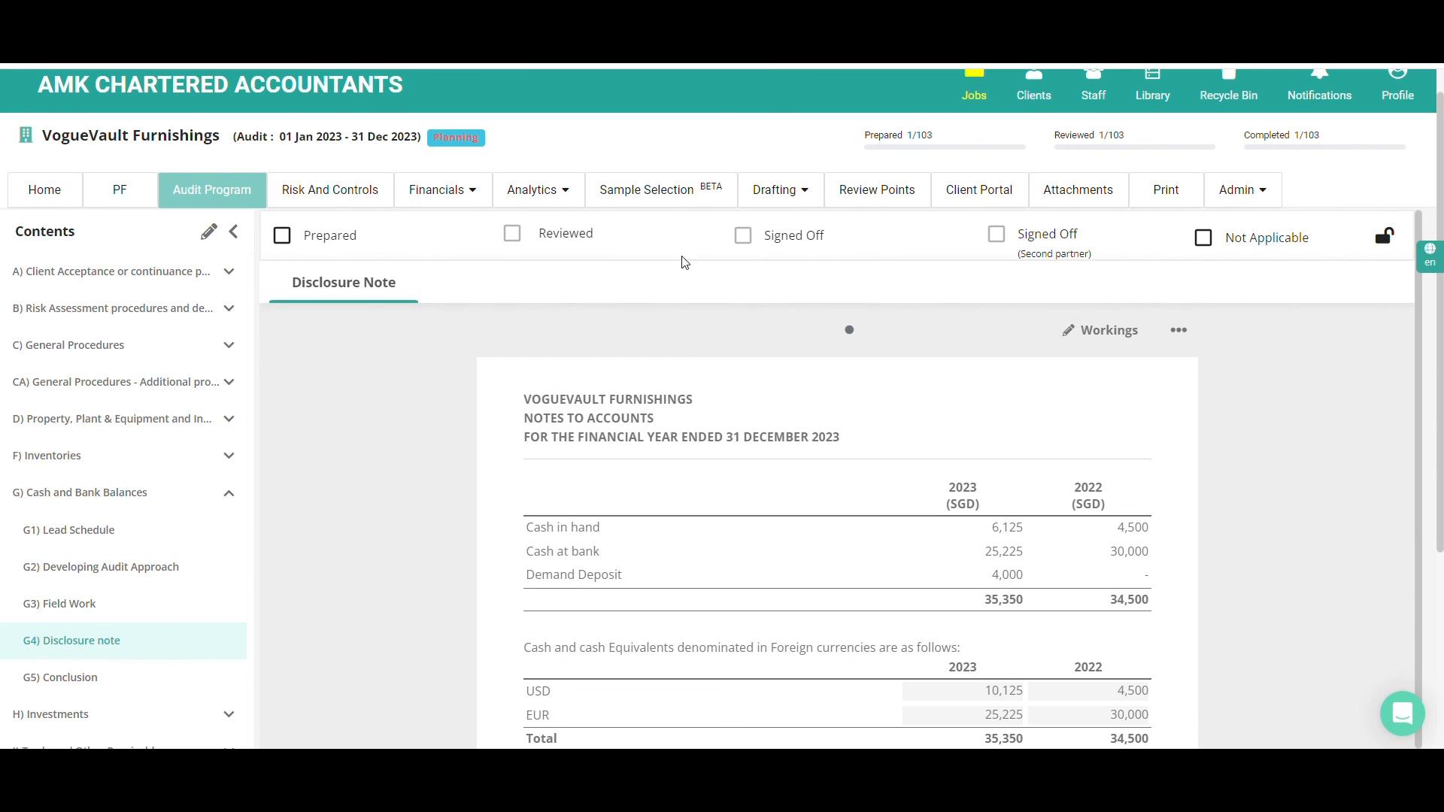
pyautogui.click(769, 195)
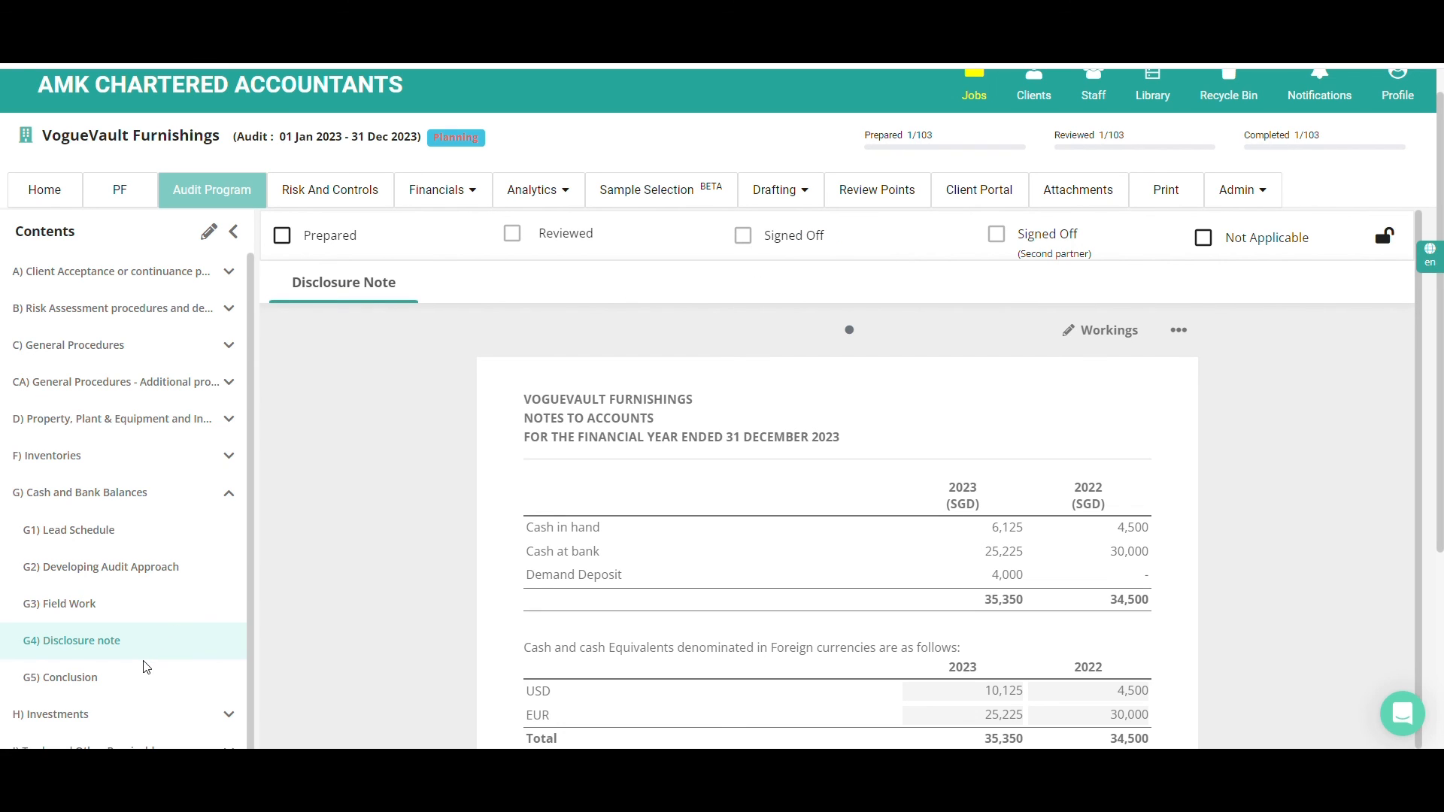
pyautogui.click(114, 685)
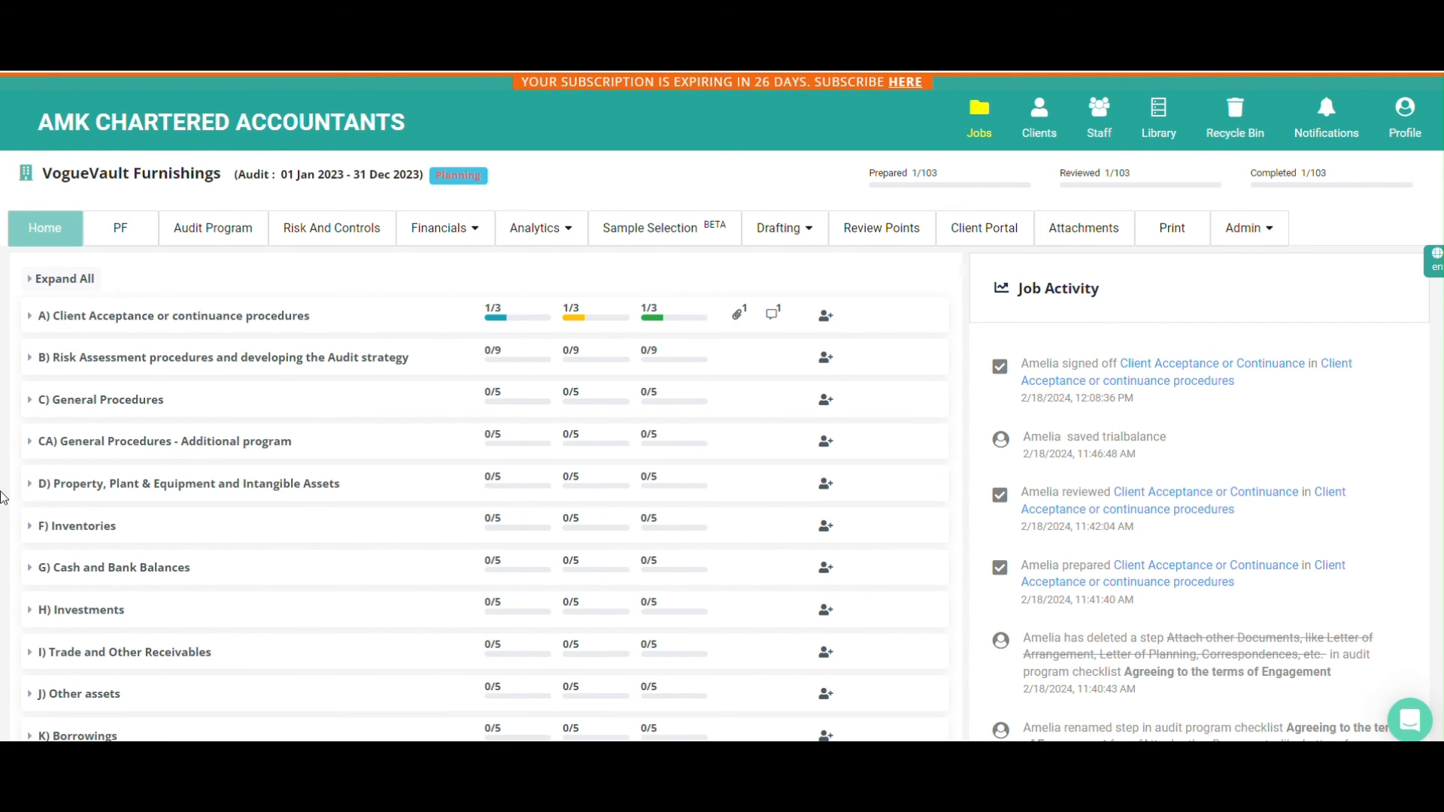
# Expand T) Completion Procedures on the job's home page and open T2) General steps
pyautogui.scroll(-3, 4, 610)
pyautogui.scroll(-5, 3, 616)
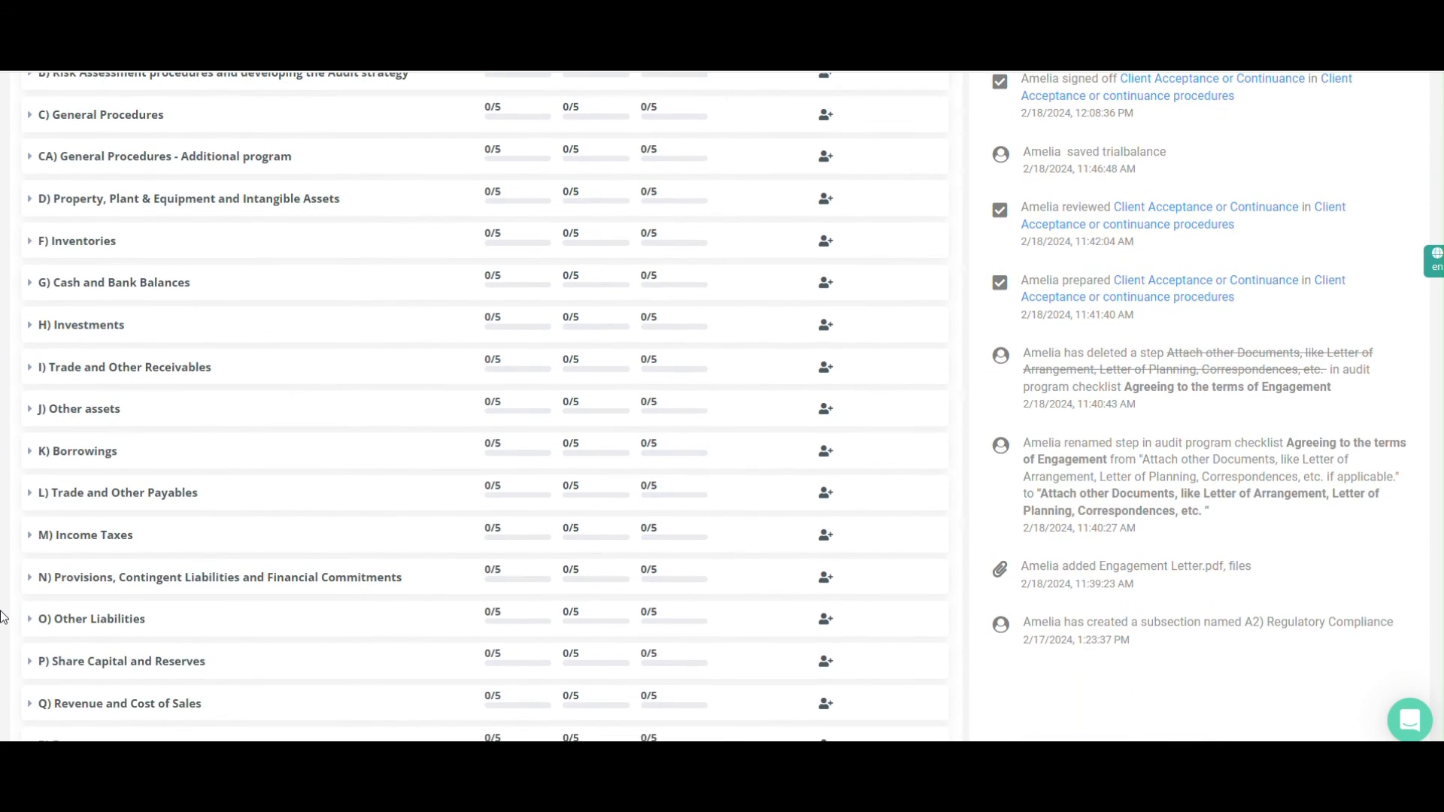
pyautogui.click(79, 643)
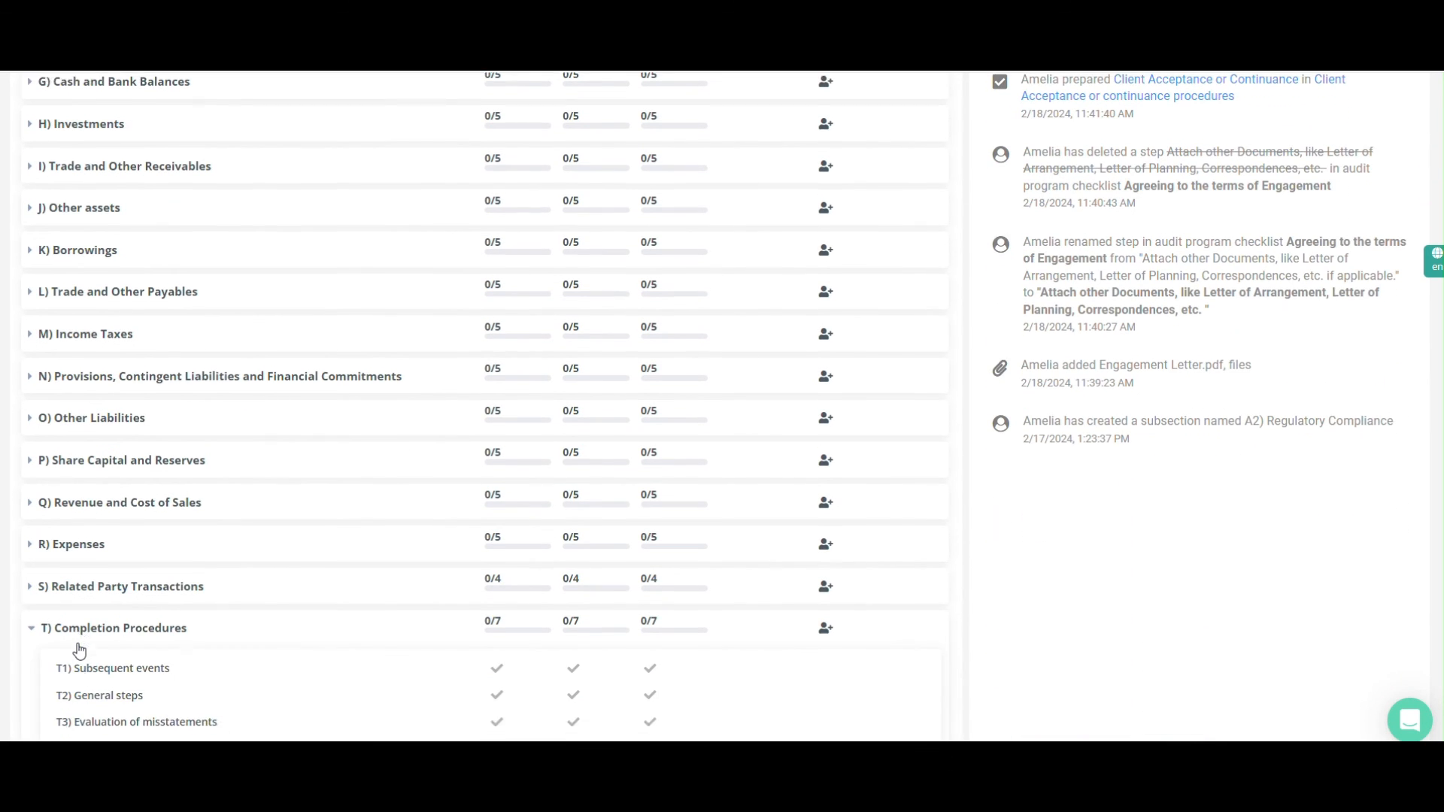
pyautogui.scroll(-2, 78, 646)
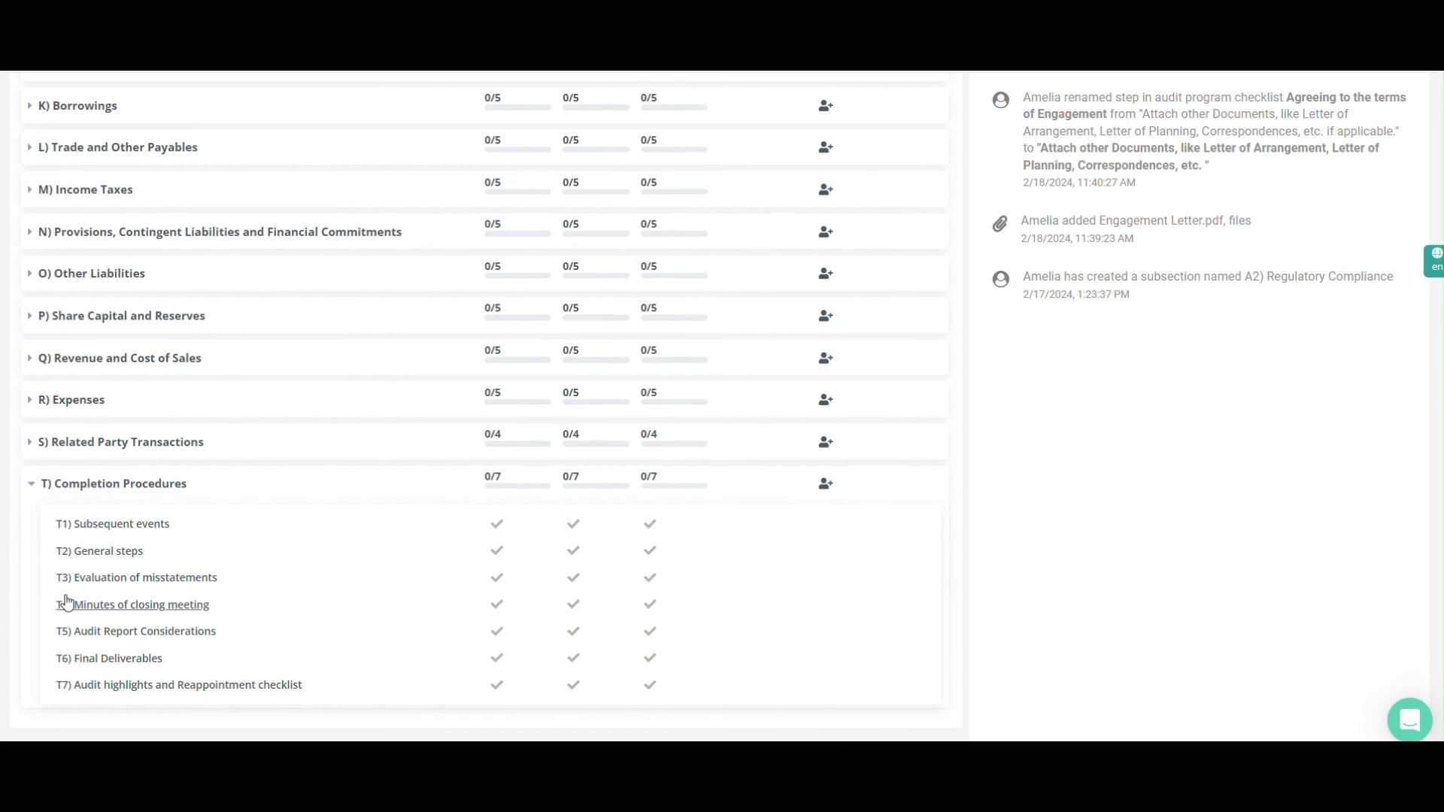
pyautogui.click(85, 553)
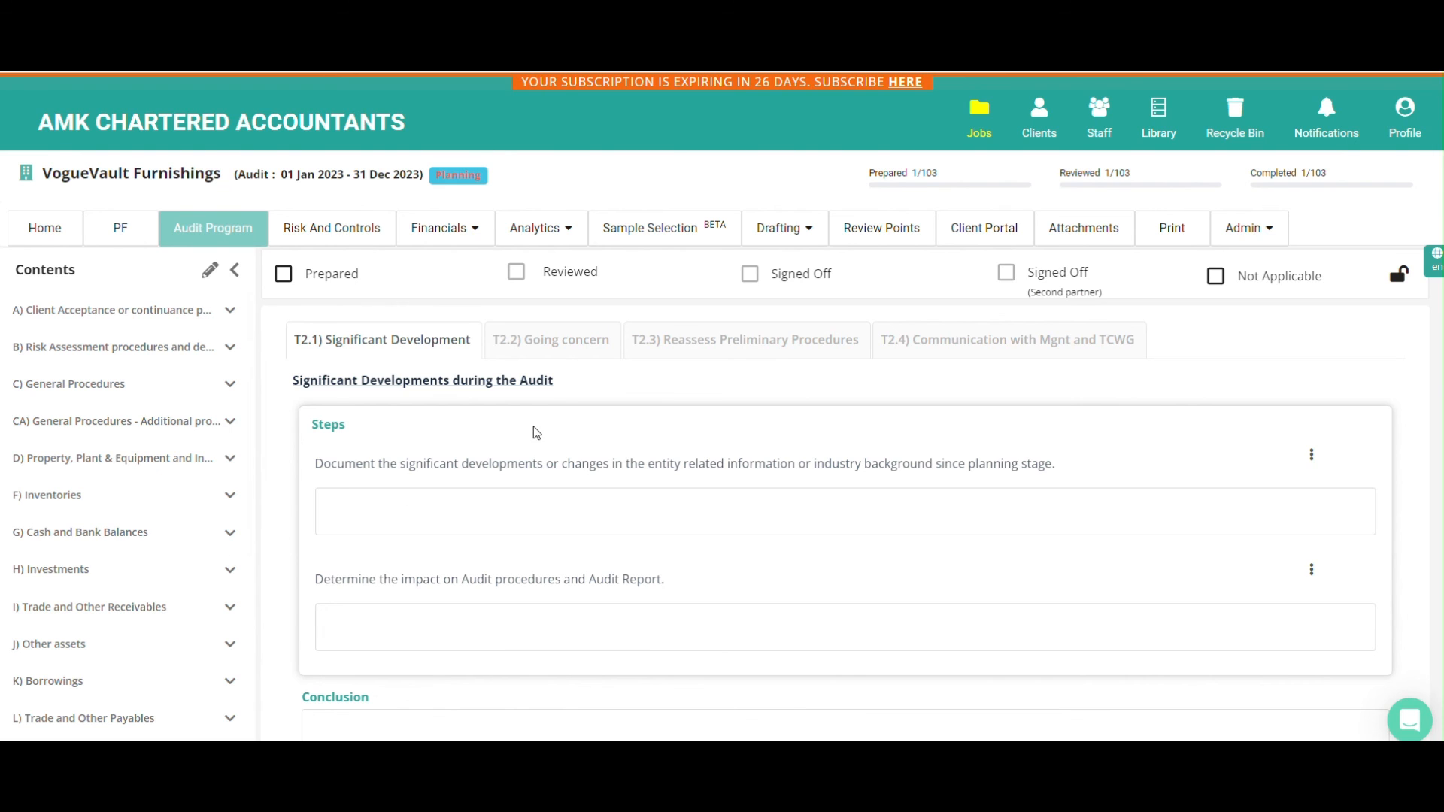
# Look through the Going concern, Reassess Preliminary Procedures and Communication with Mgnt and TCWG sections, ending on T2.3
pyautogui.click(571, 356)
pyautogui.click(721, 355)
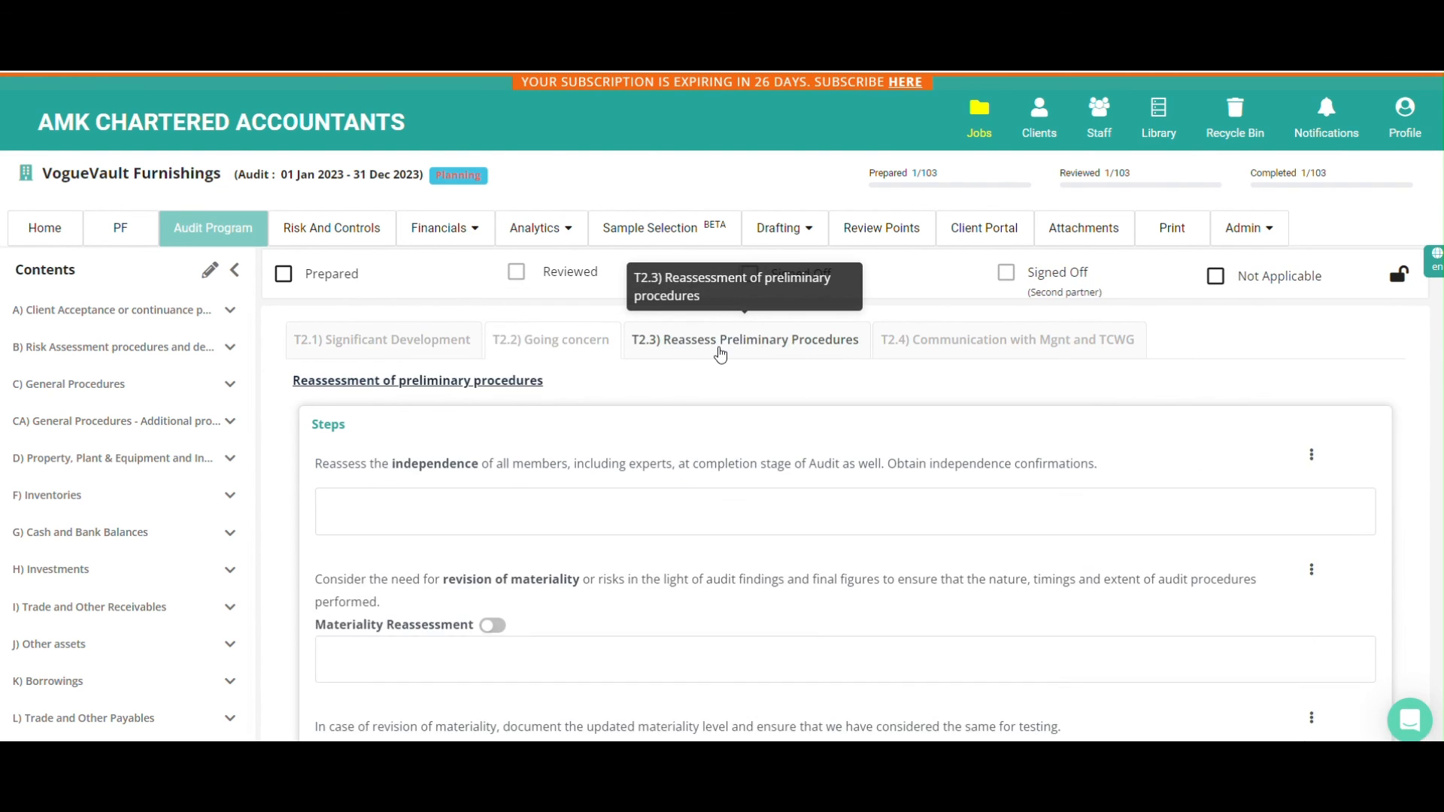
pyautogui.click(916, 354)
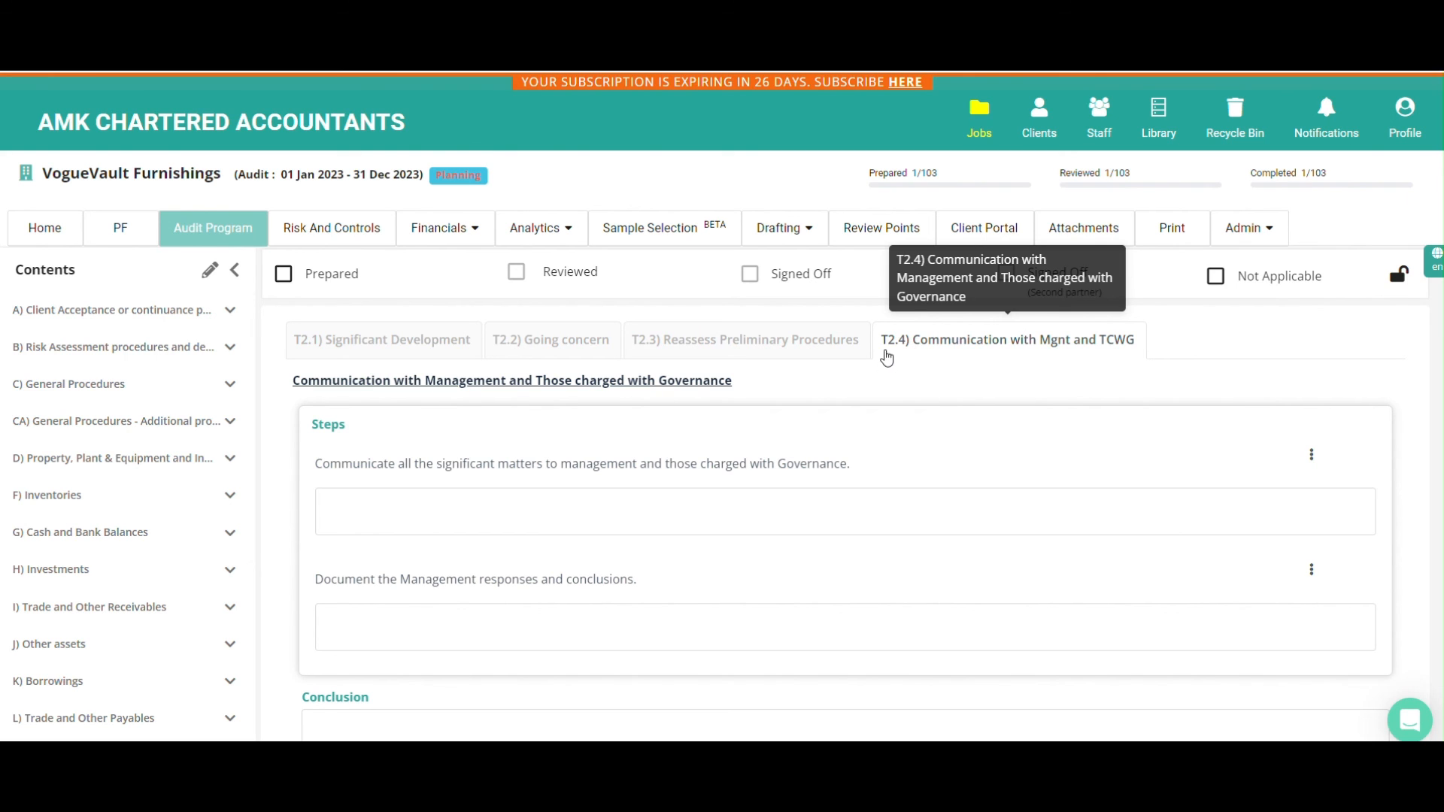
pyautogui.click(811, 357)
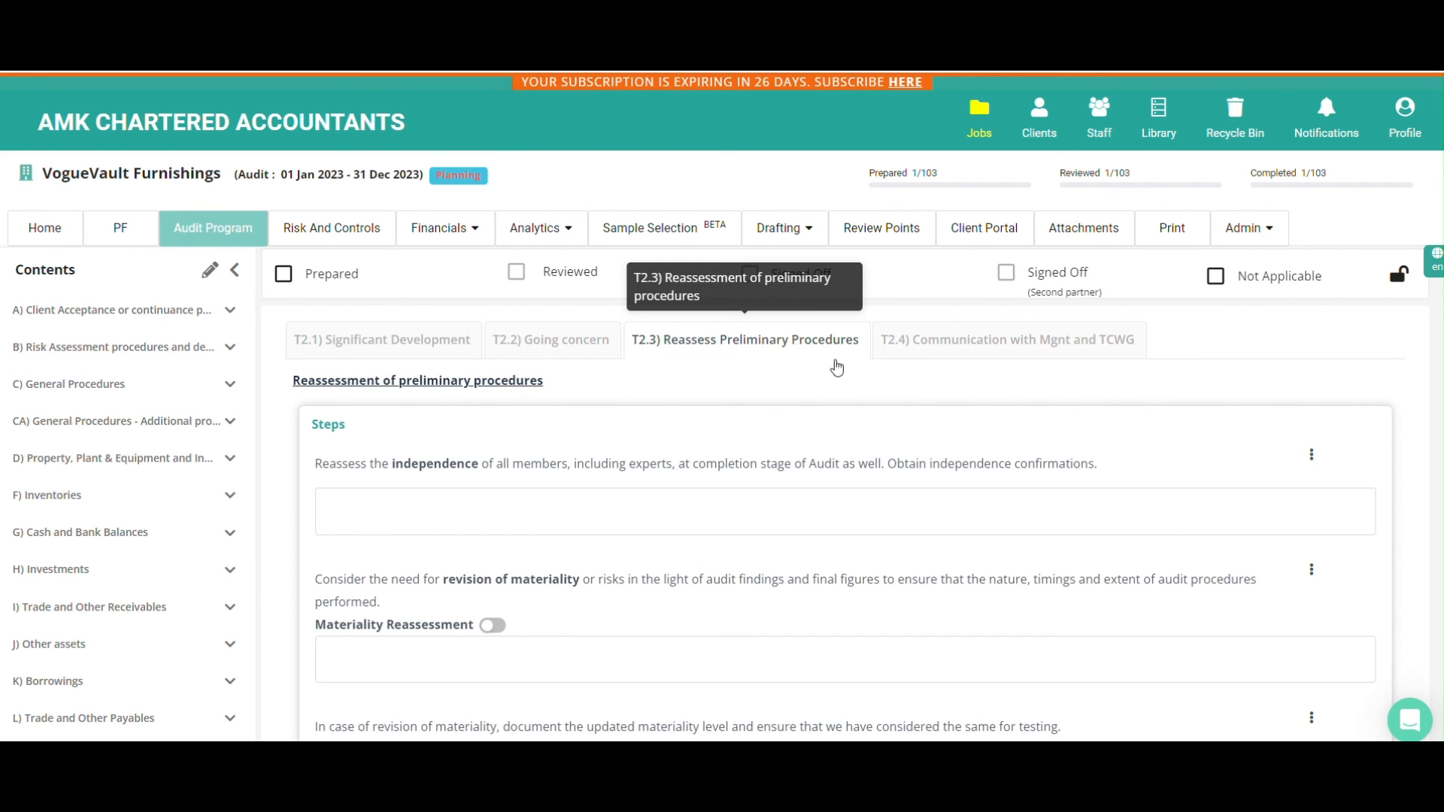
# Start a Key Matter on the independence reassessment step with the description "The company is planning to discontinue Product A line."
pyautogui.click(1311, 456)
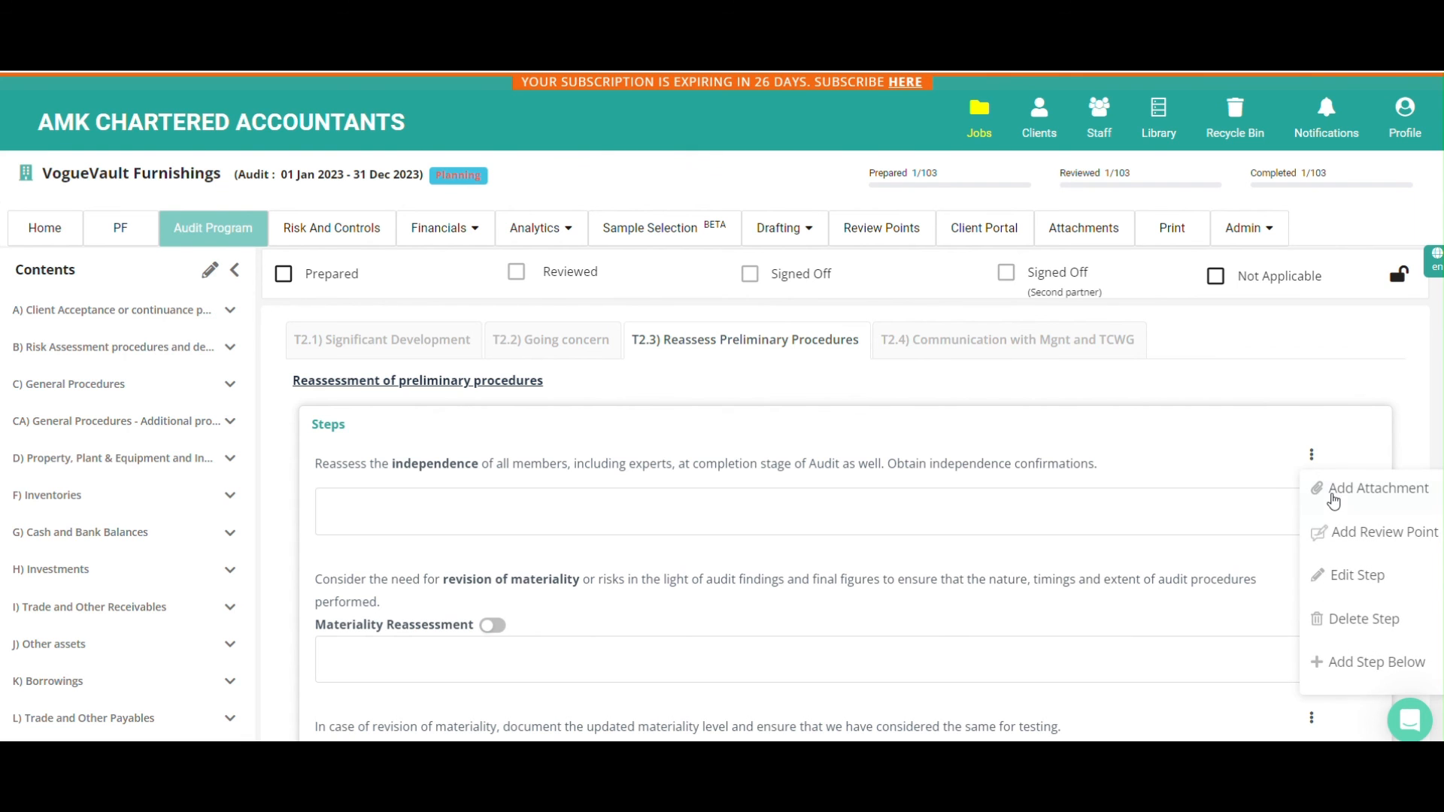
pyautogui.click(1338, 537)
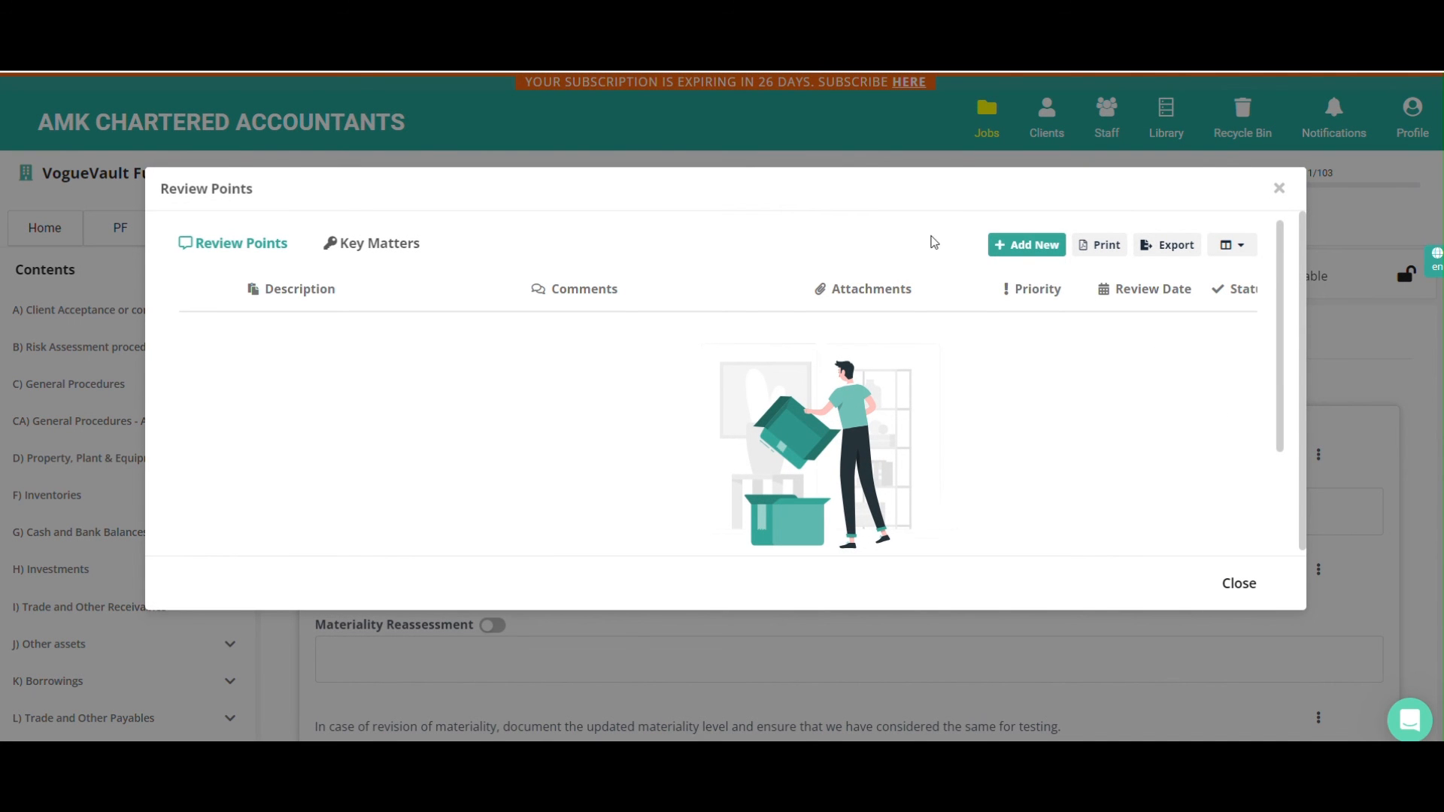
pyautogui.click(1022, 261)
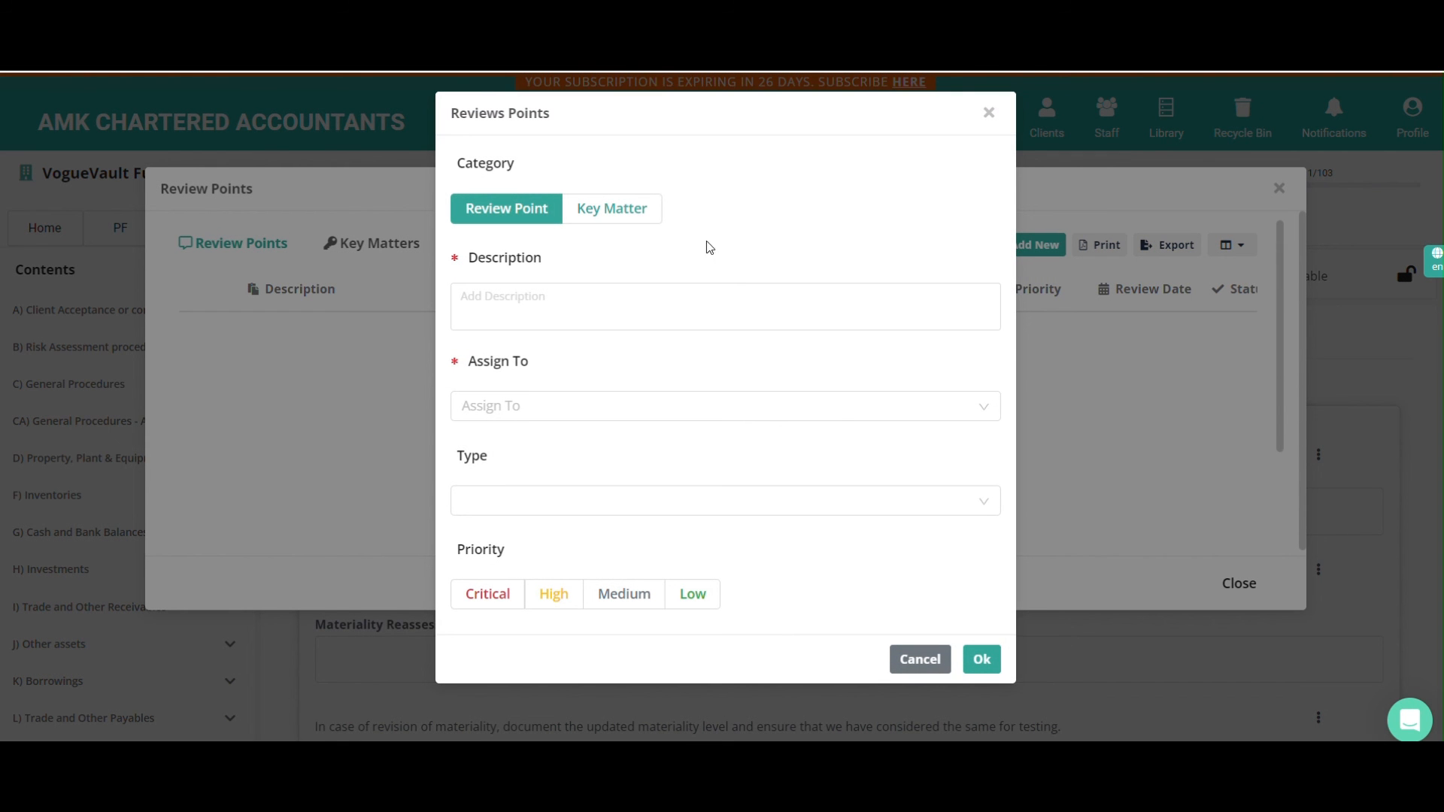
pyautogui.click(640, 225)
pyautogui.click(626, 297)
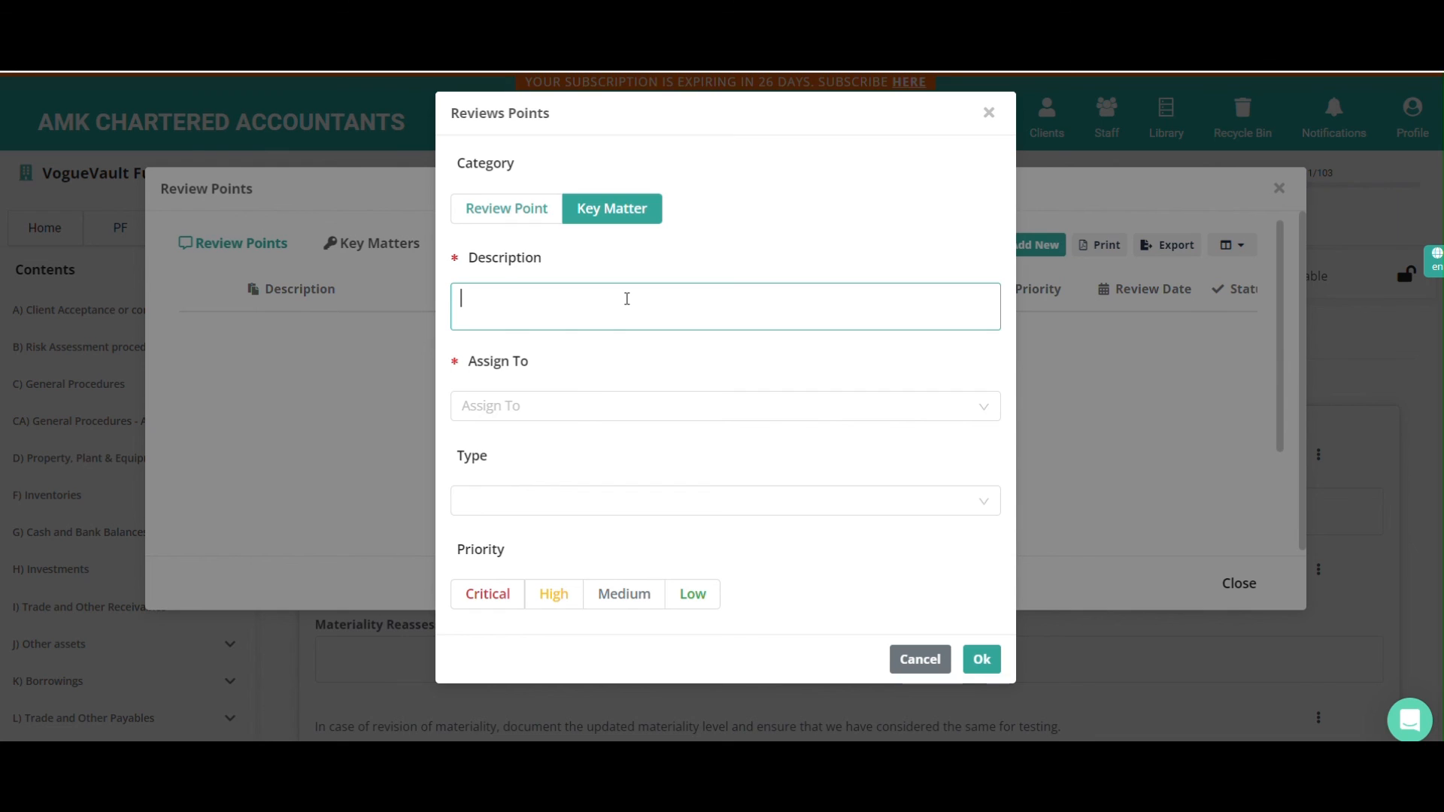
pyautogui.write('The company is planning to')
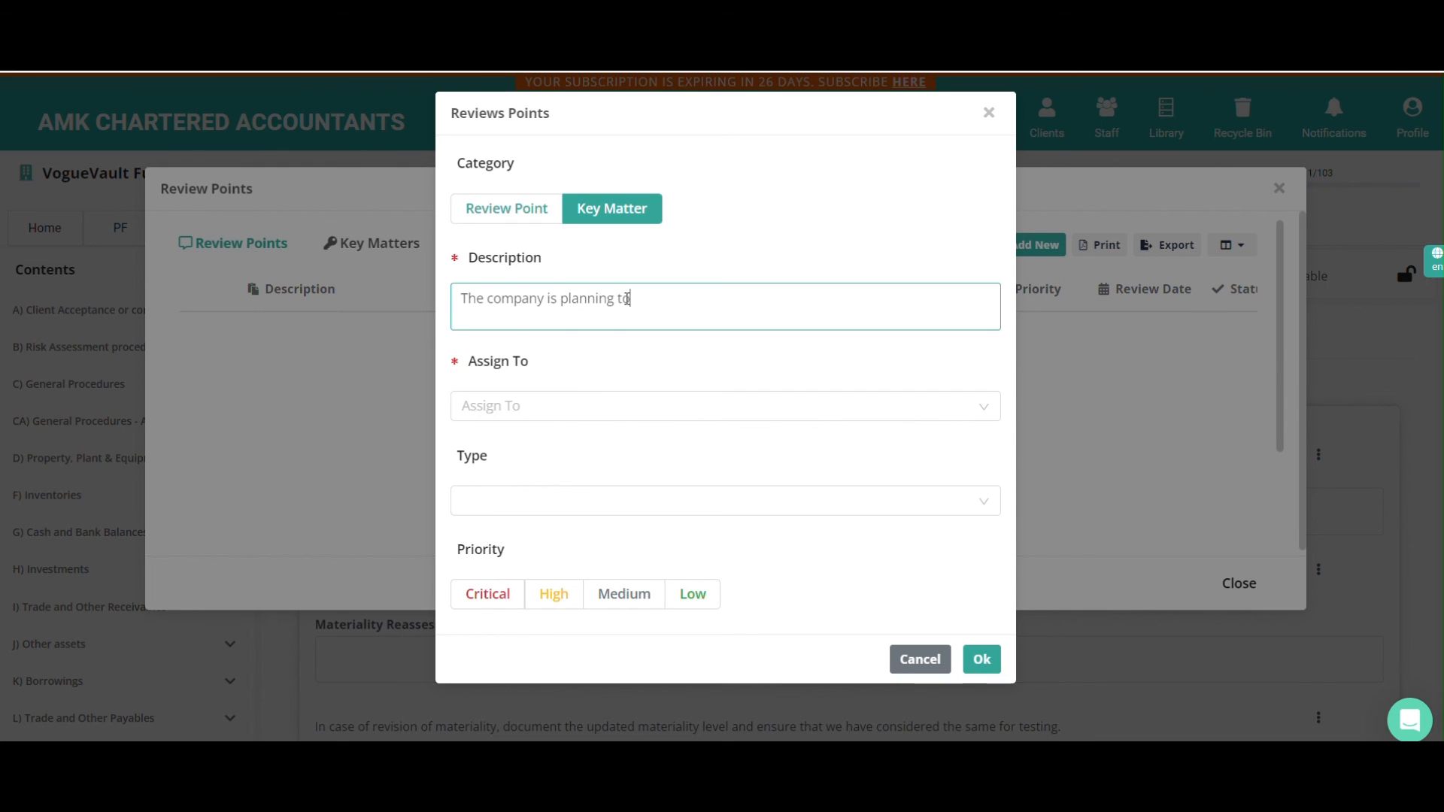
pyautogui.write(' discontinue Product A l')
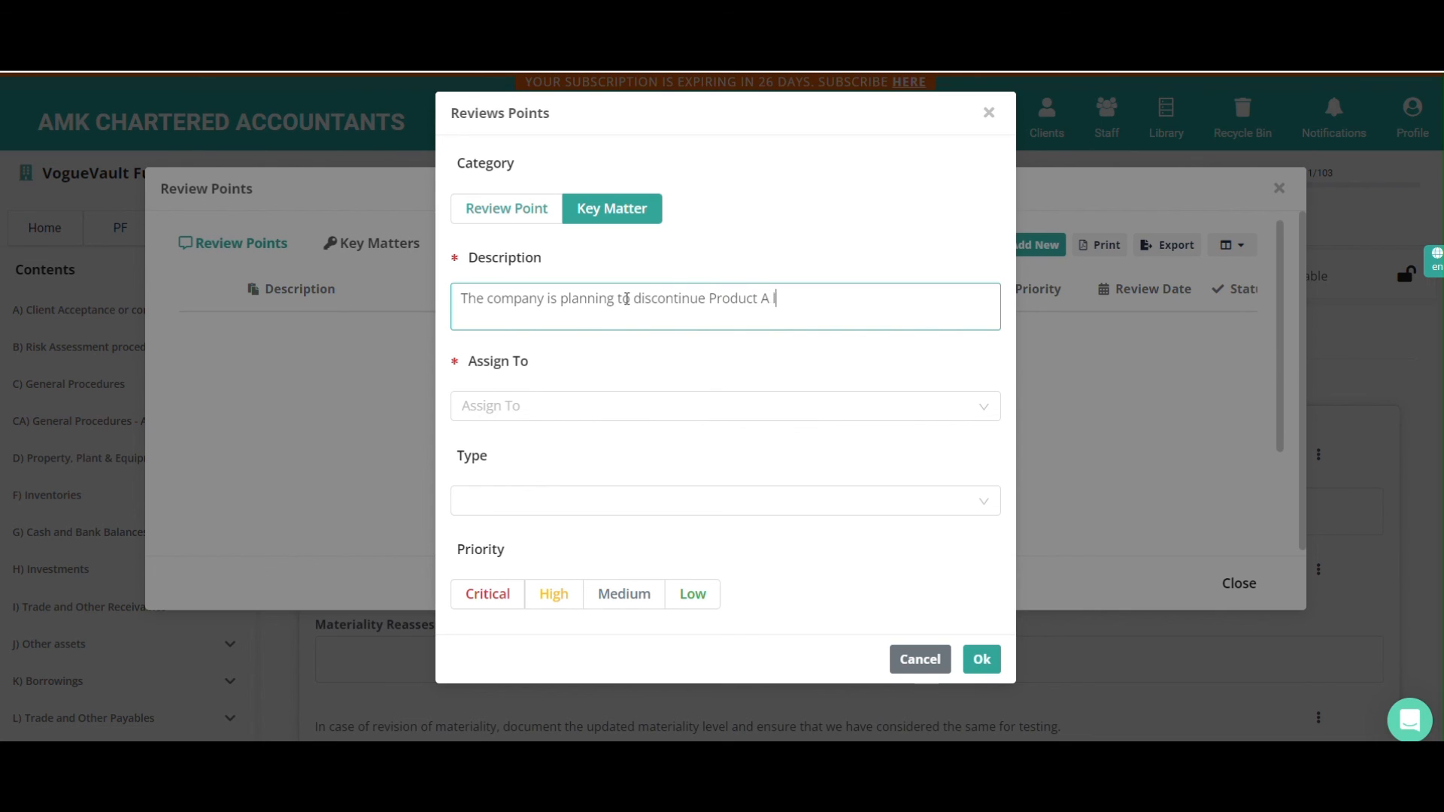
pyautogui.write('ine.')
# Assign the key matter to a staff member, set its priority to High and save it
pyautogui.click(629, 401)
pyautogui.click(606, 445)
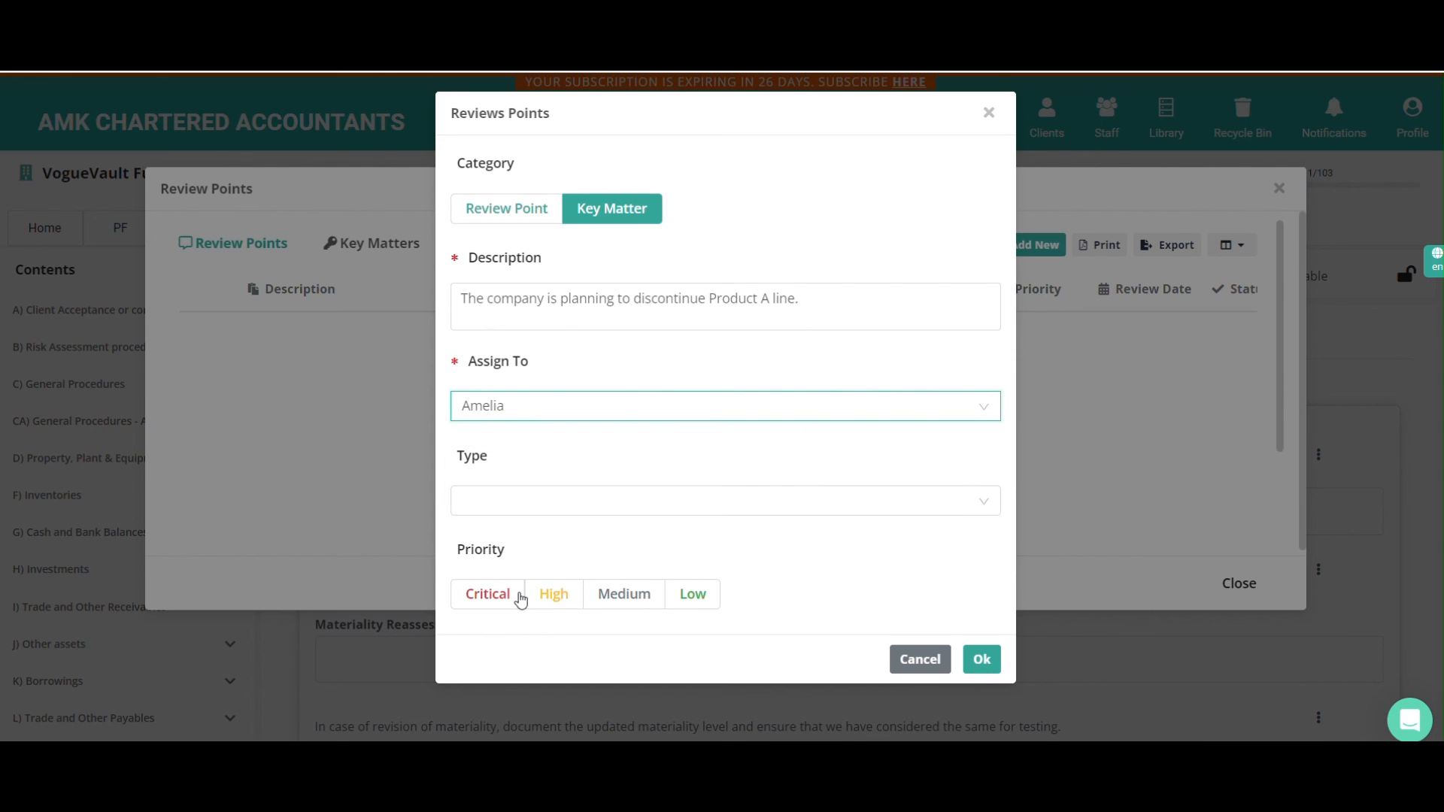
pyautogui.click(560, 597)
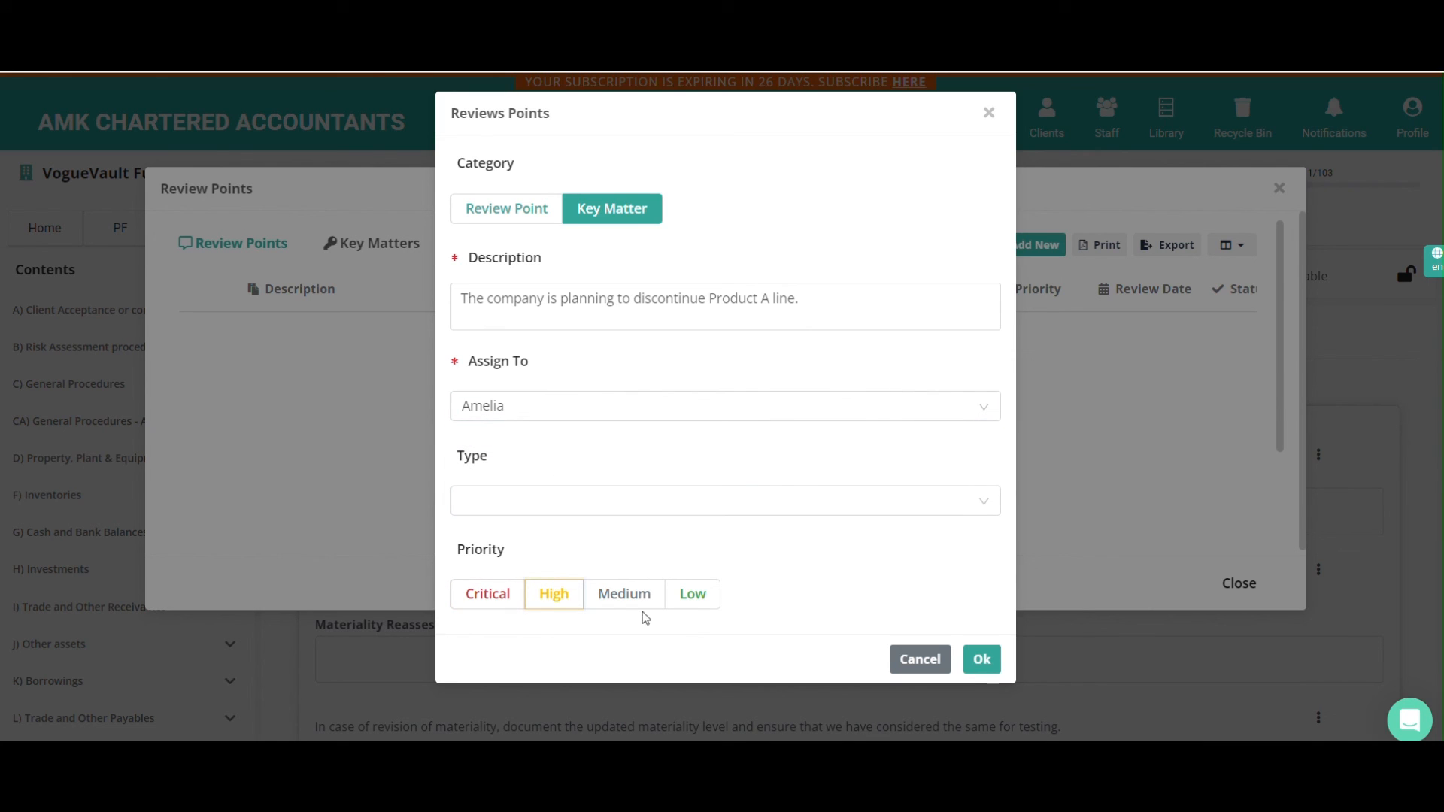
pyautogui.click(980, 667)
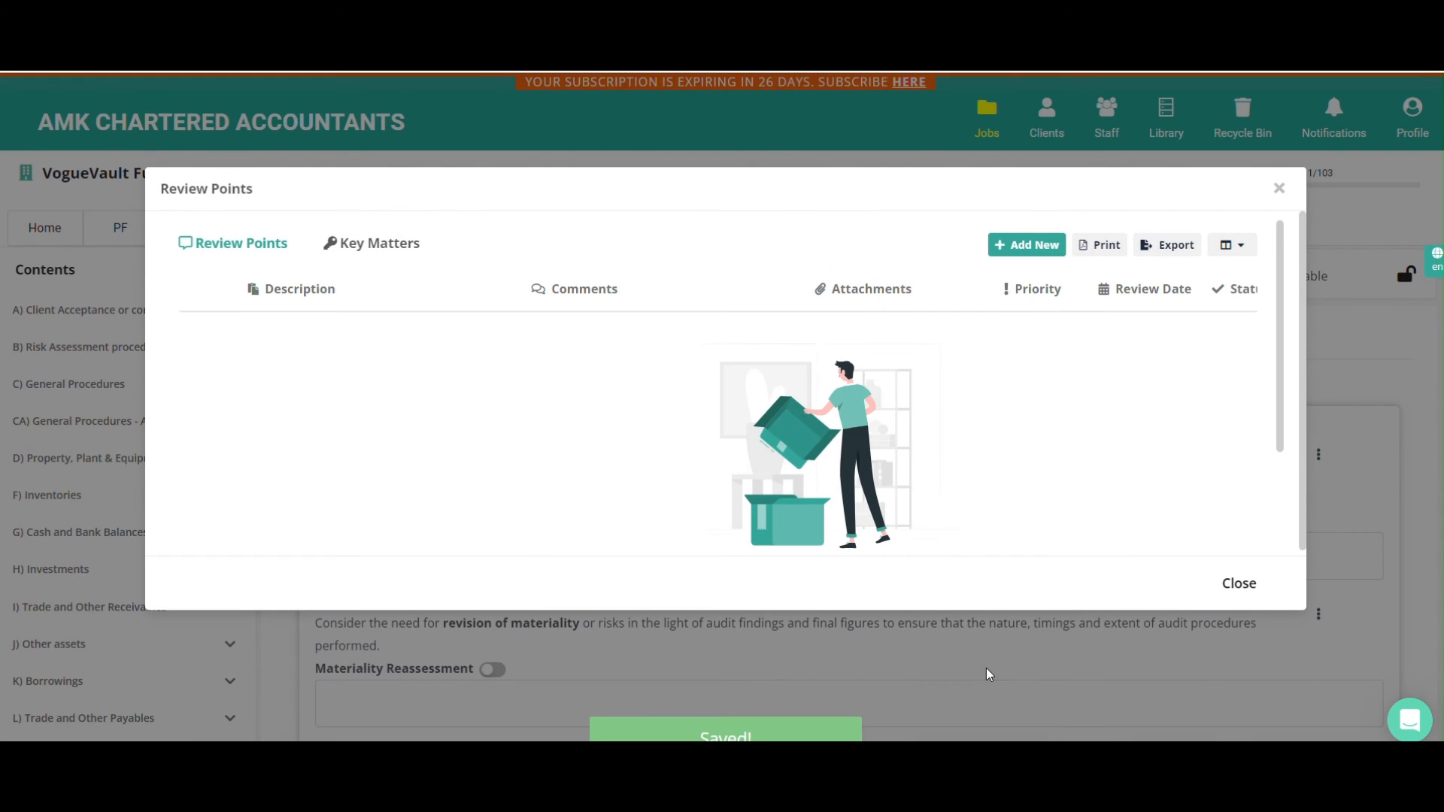
# View the key matter in the step's Key Matters list and in the job-wide Review Points list
pyautogui.click(355, 244)
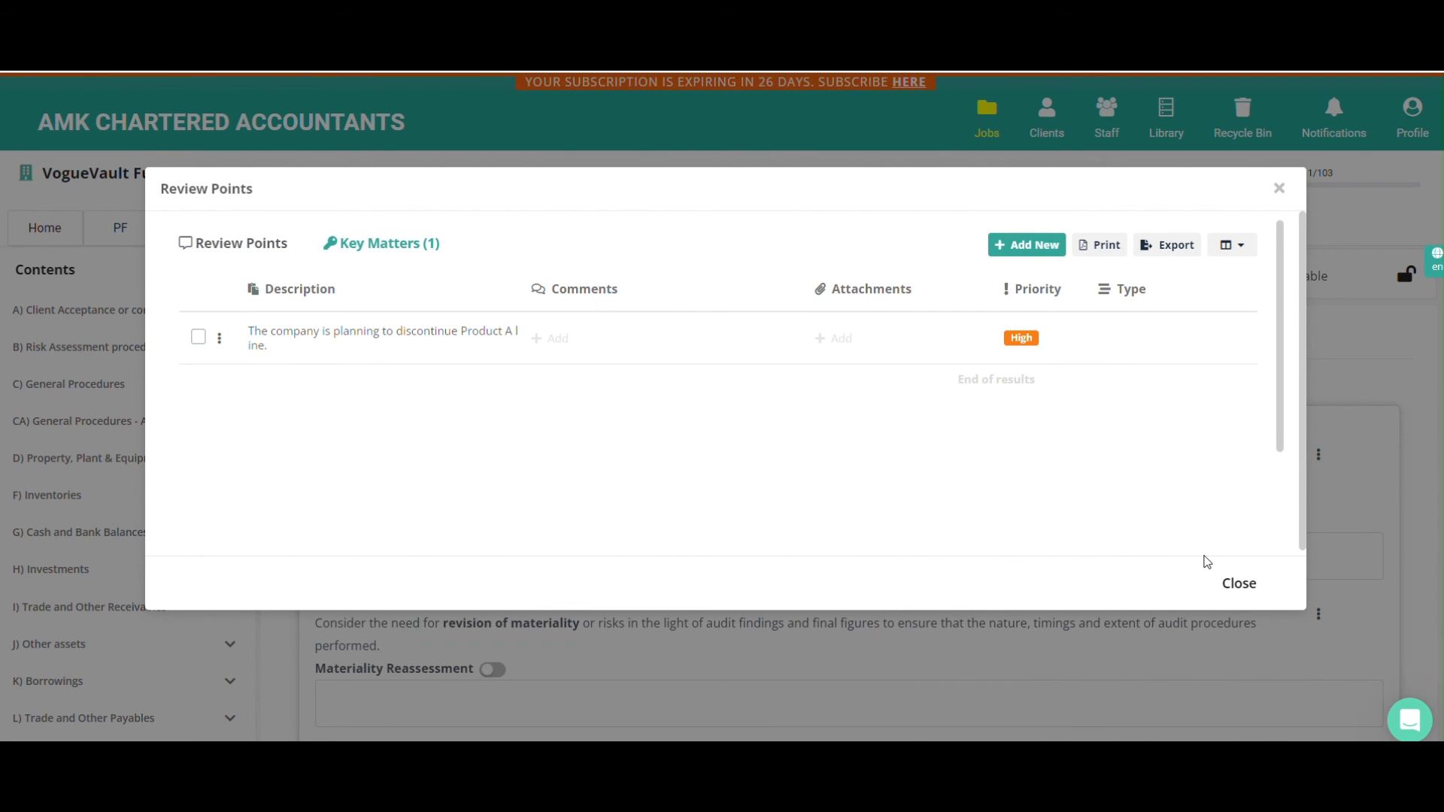
pyautogui.click(1223, 581)
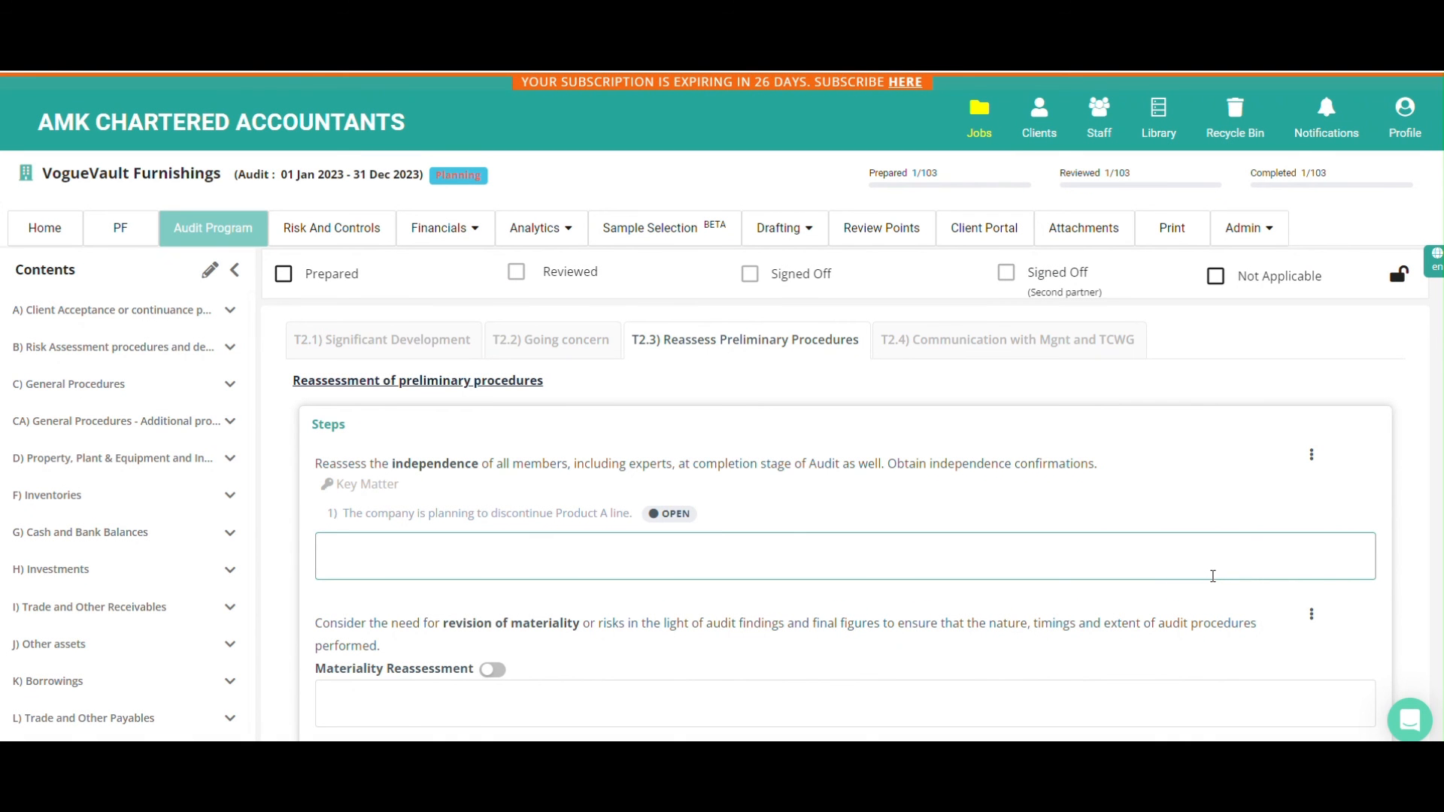
pyautogui.click(905, 235)
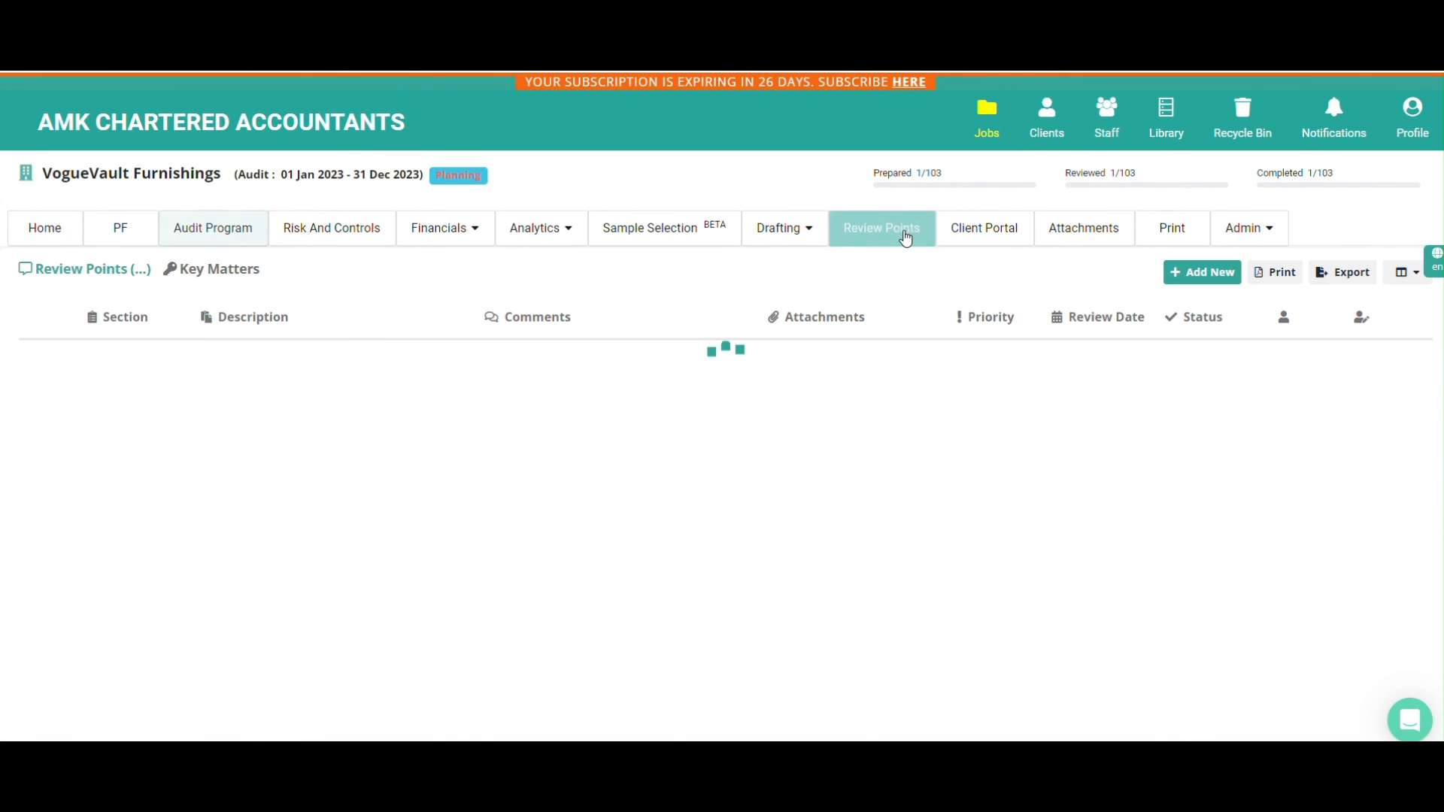
pyautogui.click(242, 280)
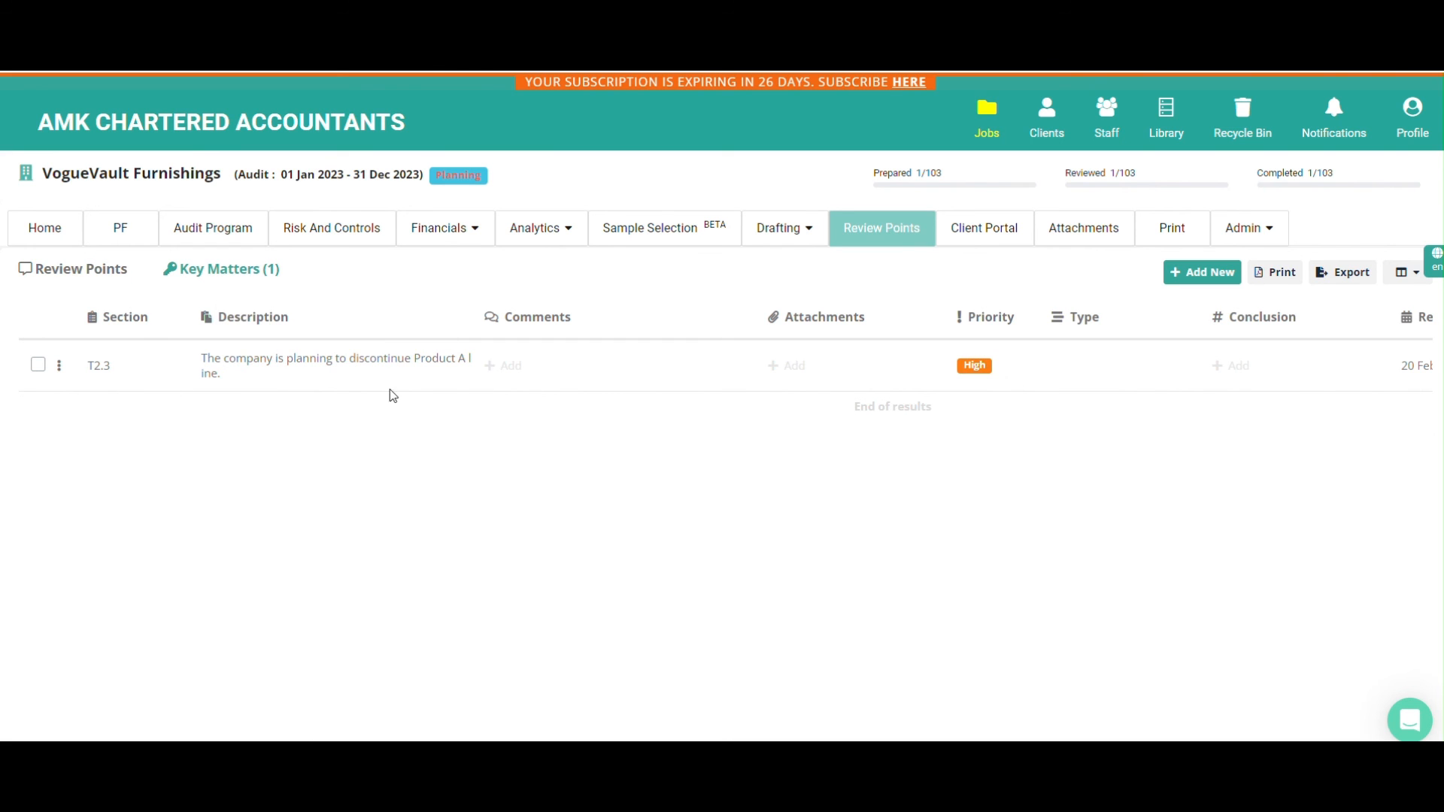
pyautogui.click(509, 367)
pyautogui.click(548, 343)
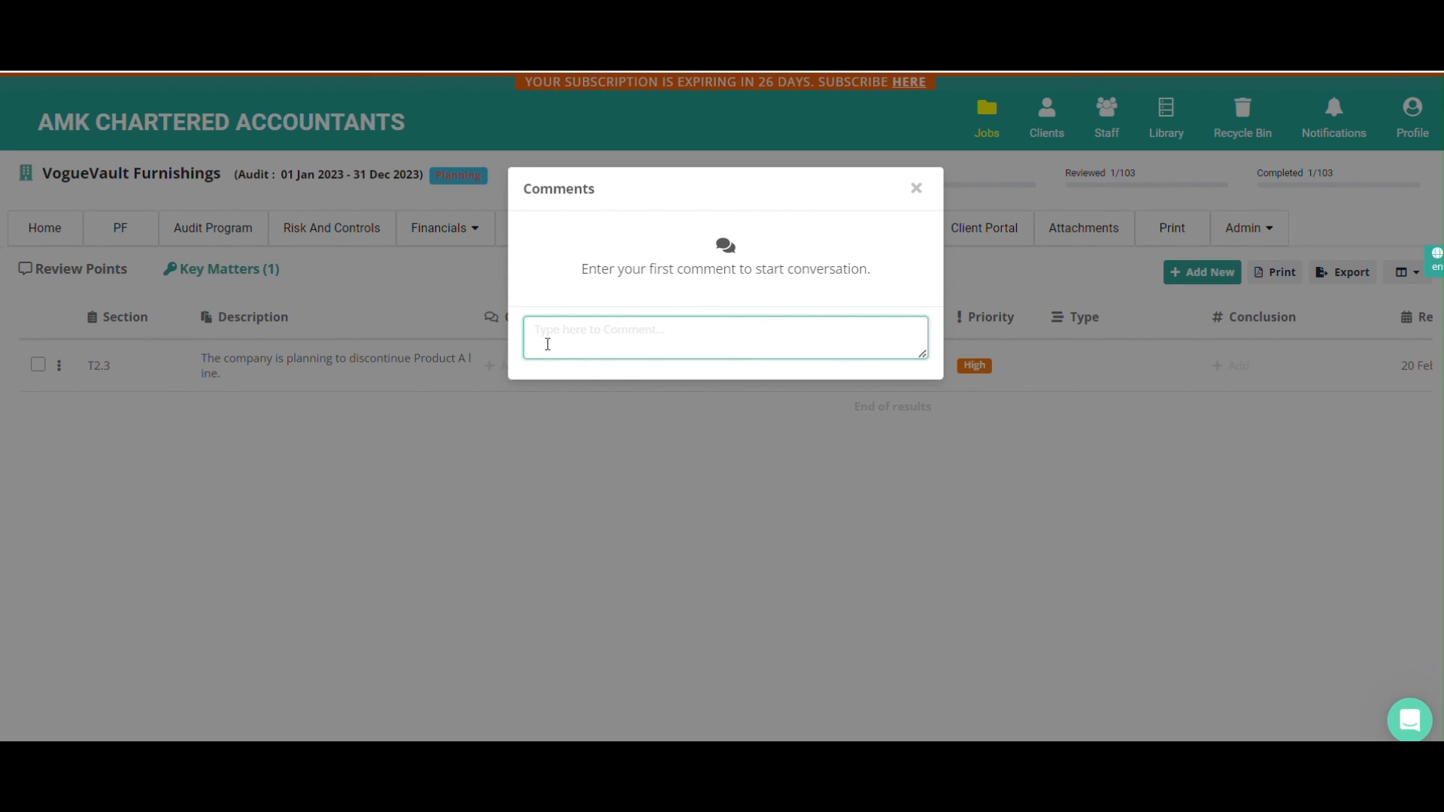
pyautogui.write('D')
pyautogui.press('BackSpace')
pyautogui.press('BackSpace')
pyautogui.click(917, 188)
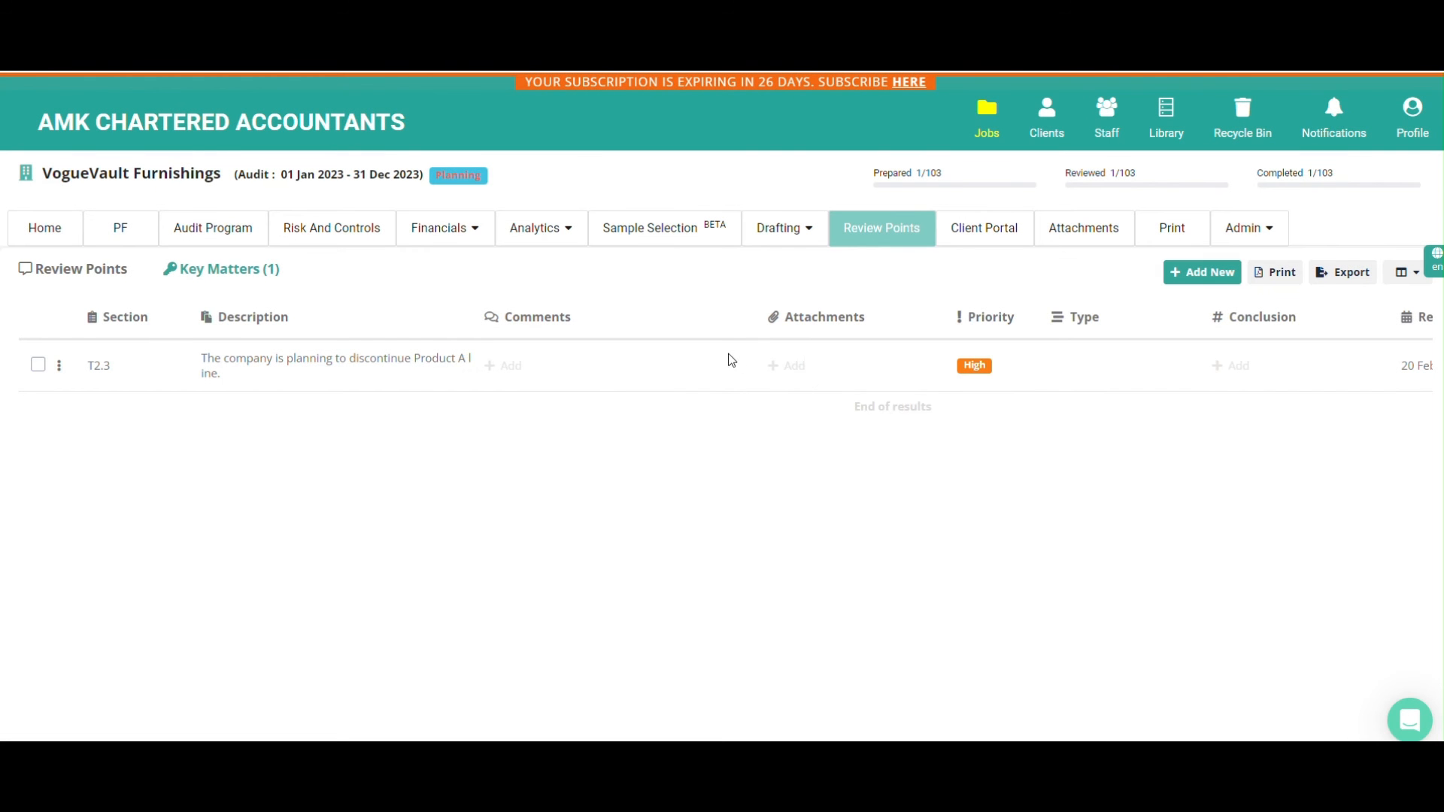
# Set the conclusion of the T2.3 key matter about discontinuing the Product A line to "No action needed"
pyautogui.click(1234, 367)
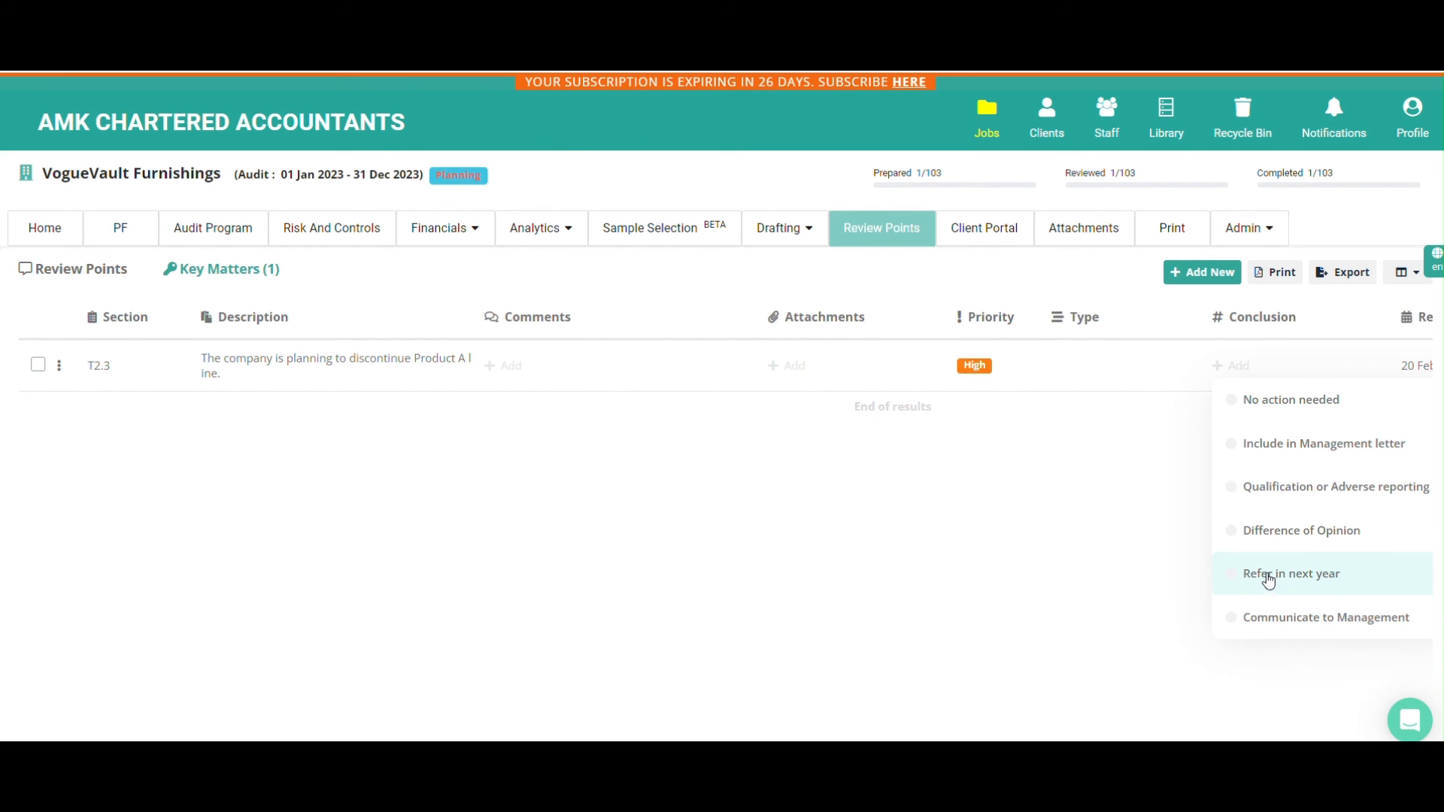
pyautogui.click(1281, 407)
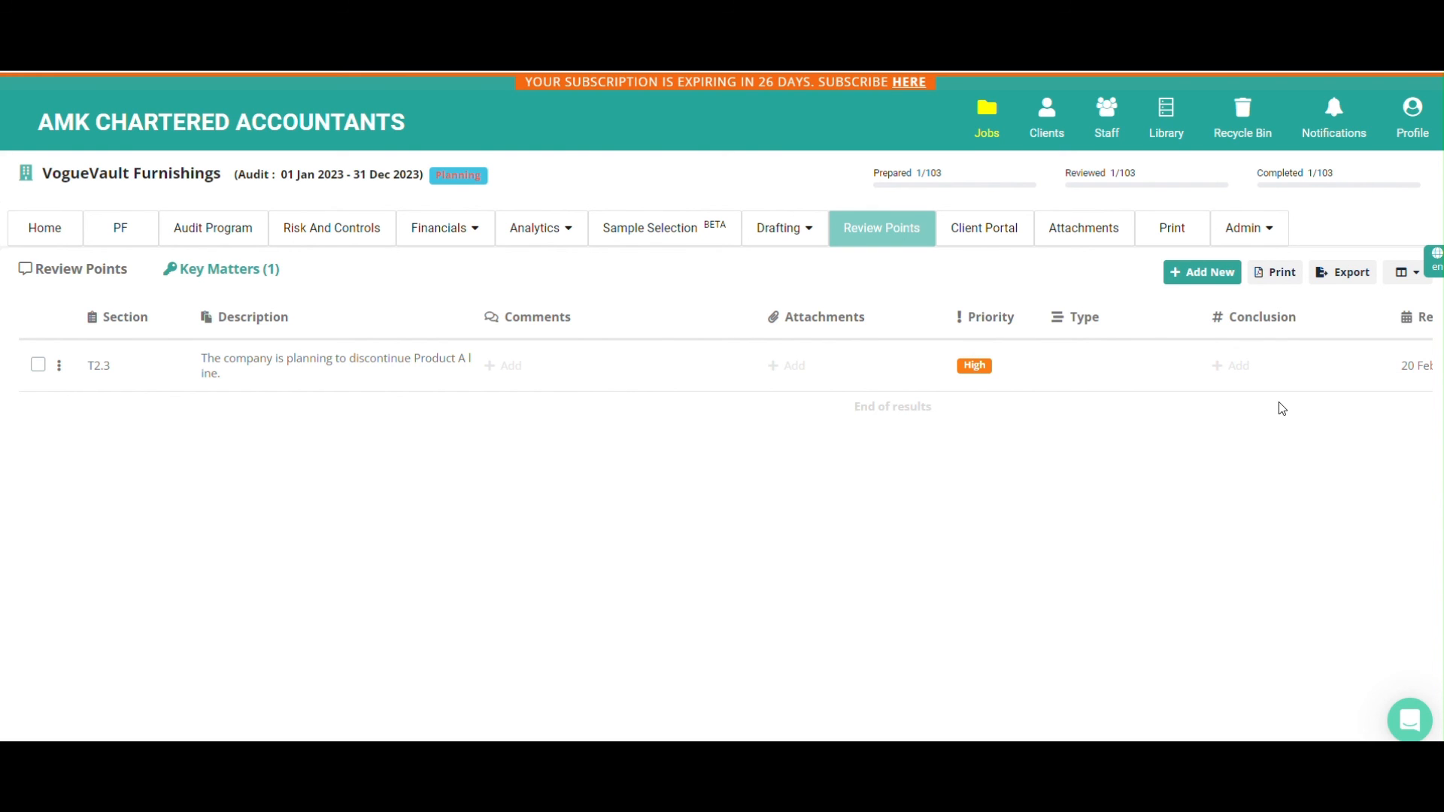
pyautogui.hscroll(3, 1281, 407)
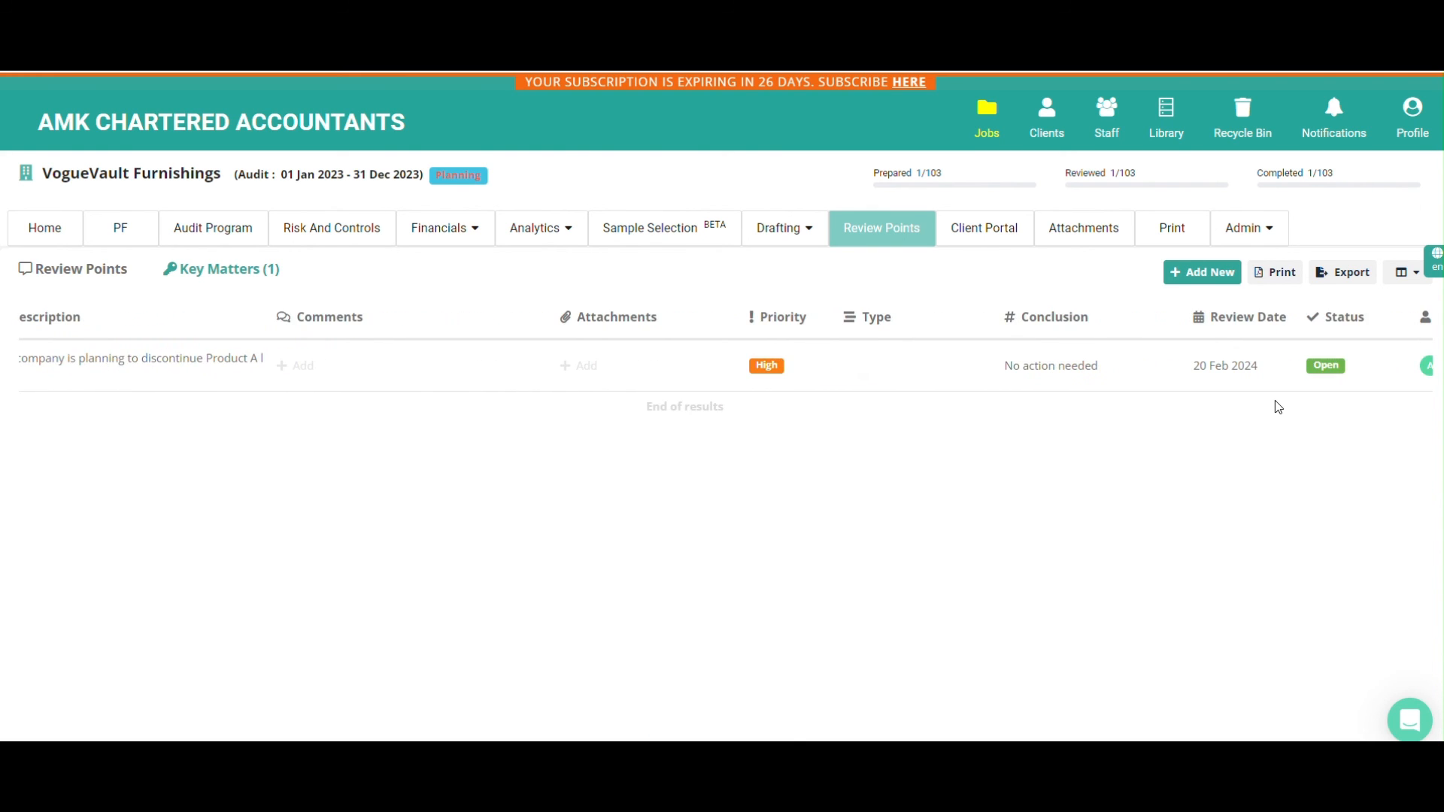
pyautogui.hscroll(-3, 1262, 399)
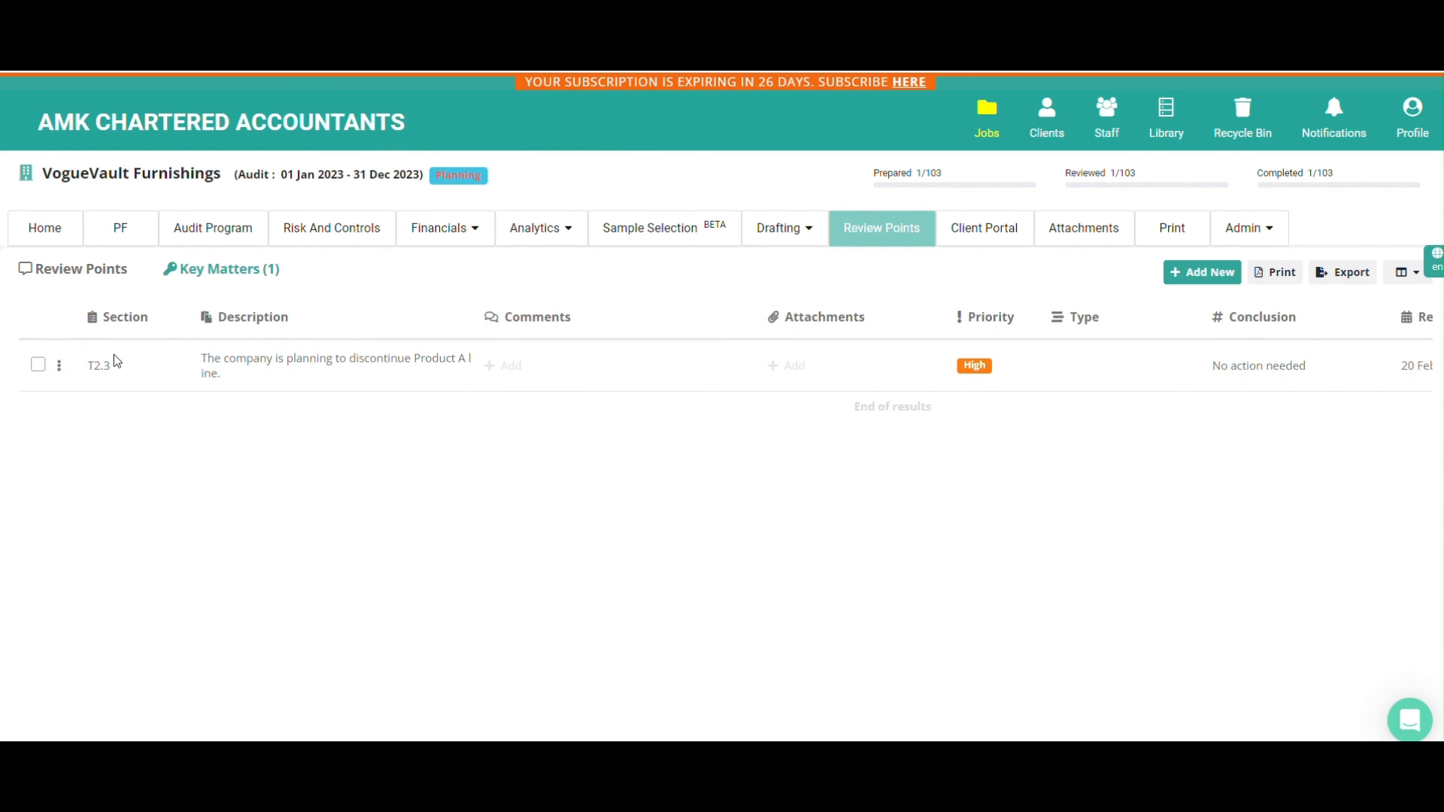
# Edit the T2.3 key matter to give it the type Significant Findings, and save it
pyautogui.click(58, 364)
pyautogui.click(90, 399)
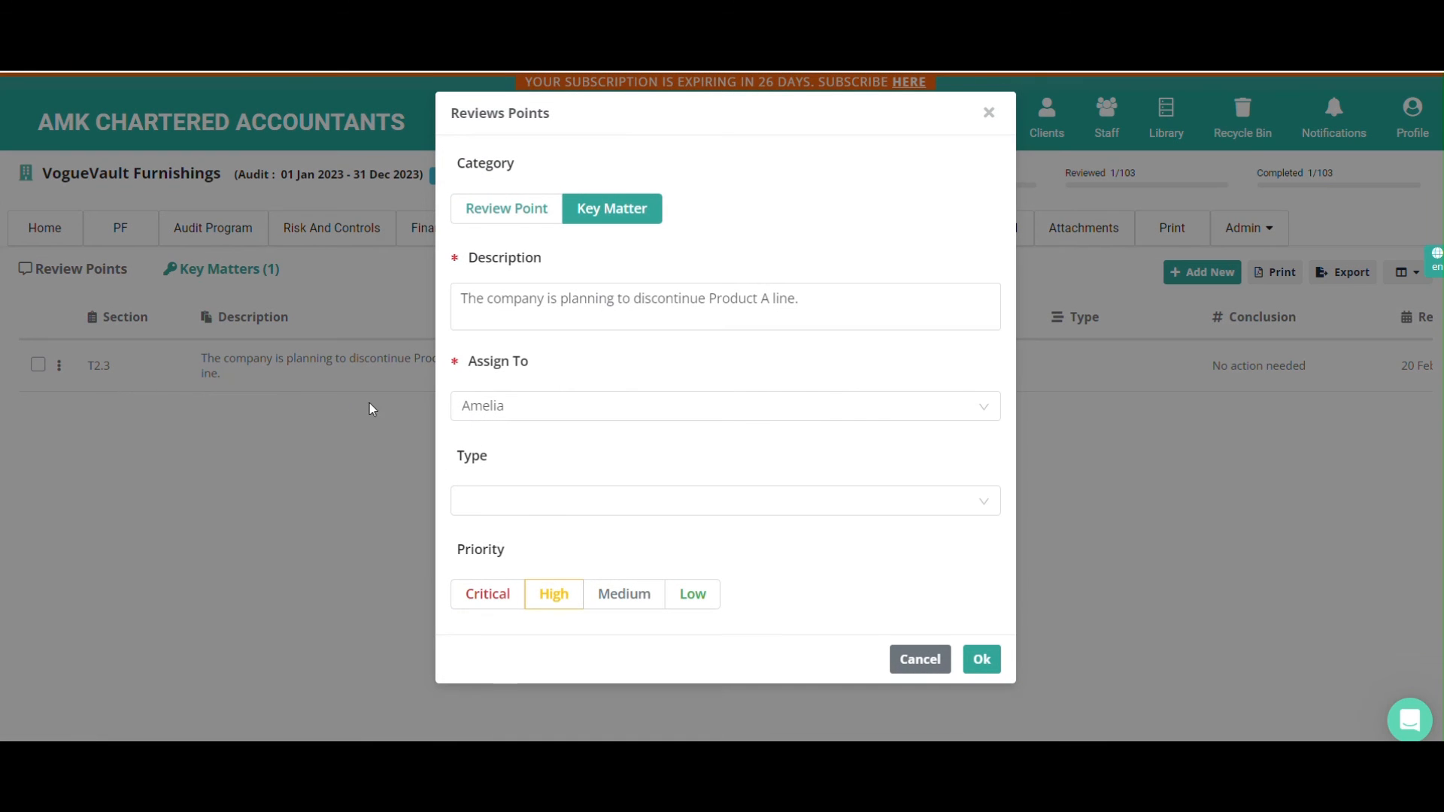
pyautogui.click(529, 504)
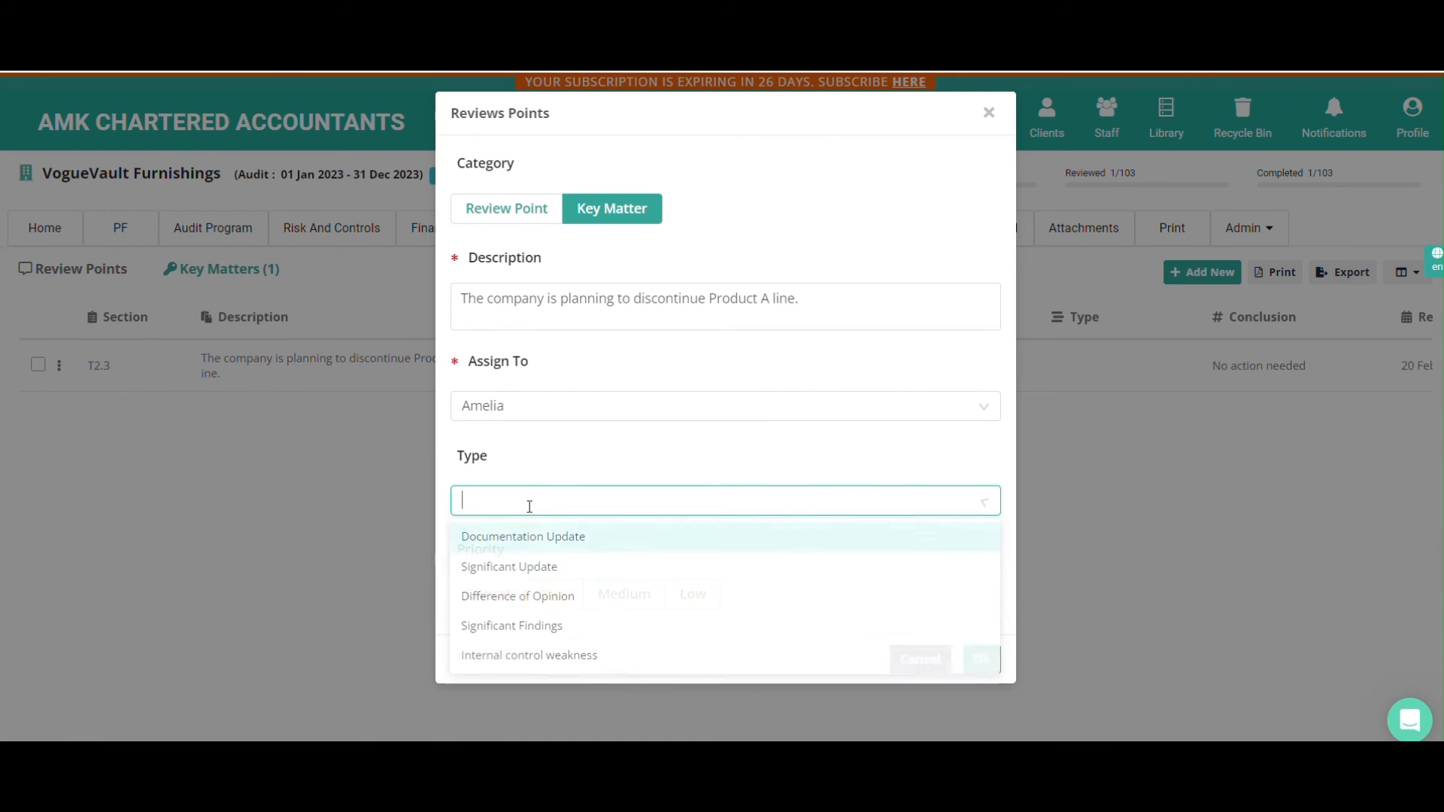
pyautogui.click(512, 640)
pyautogui.click(981, 660)
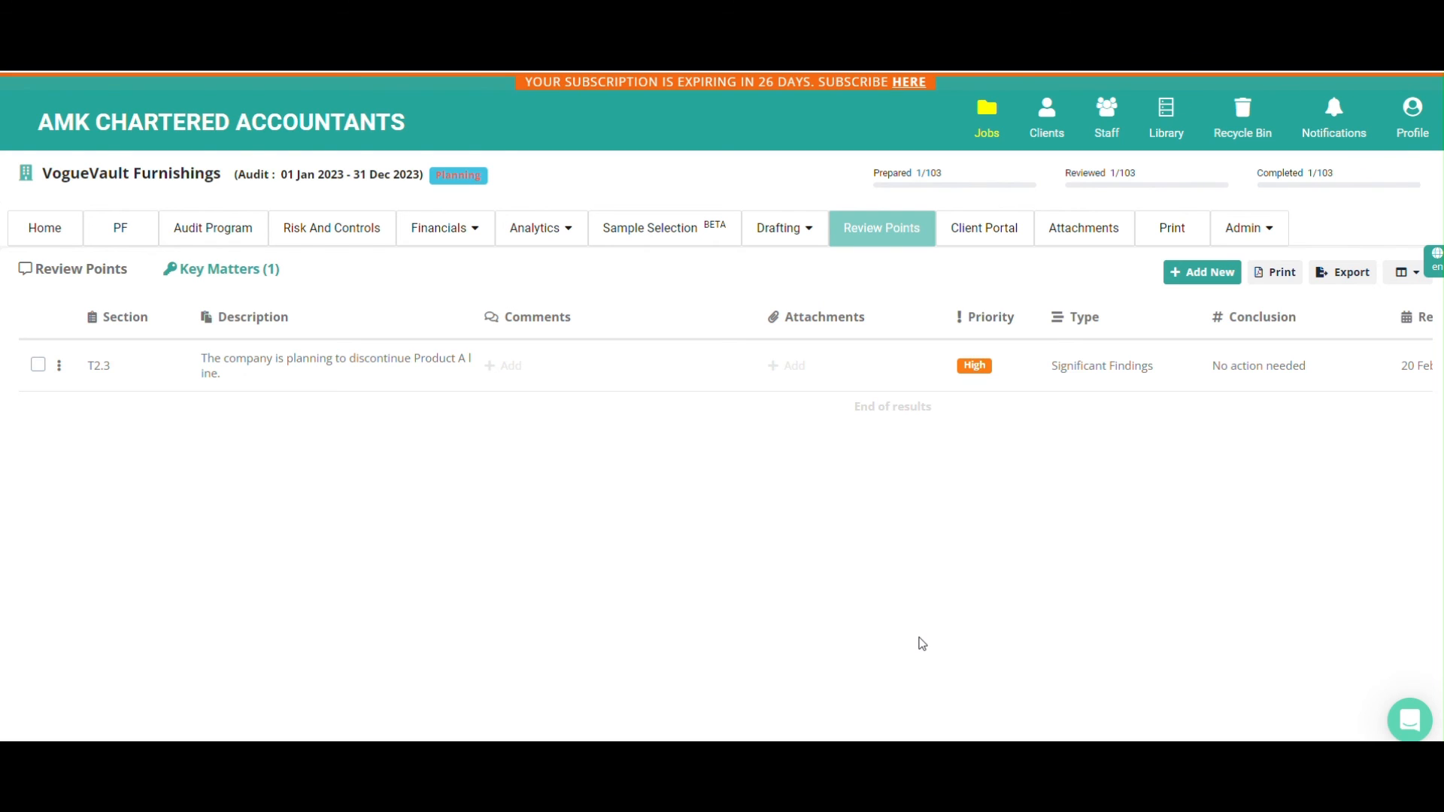
# Return to the list of all jobs and look across the columns of the VogueVault Furnishings audit job
pyautogui.click(983, 139)
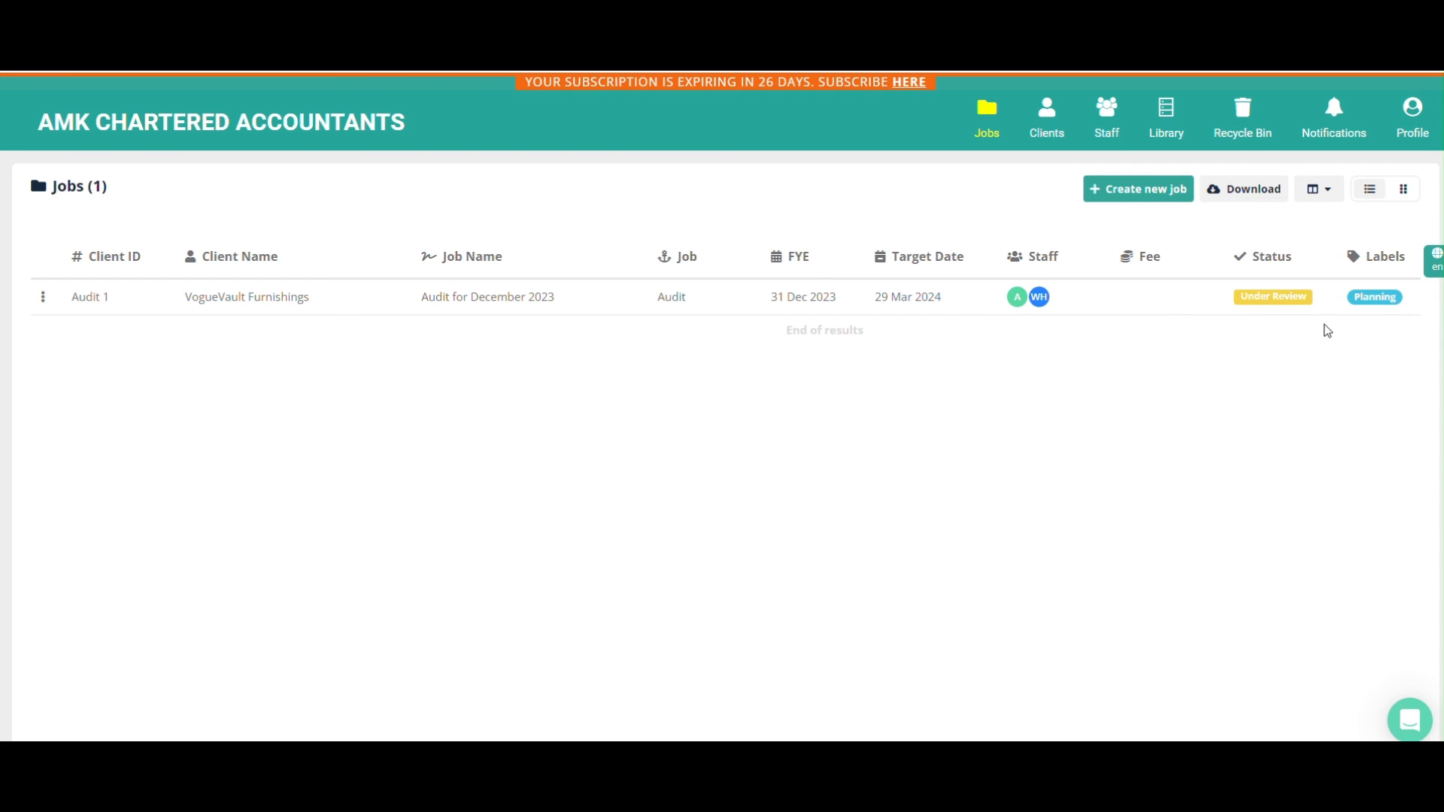
pyautogui.hscroll(3, 1286, 344)
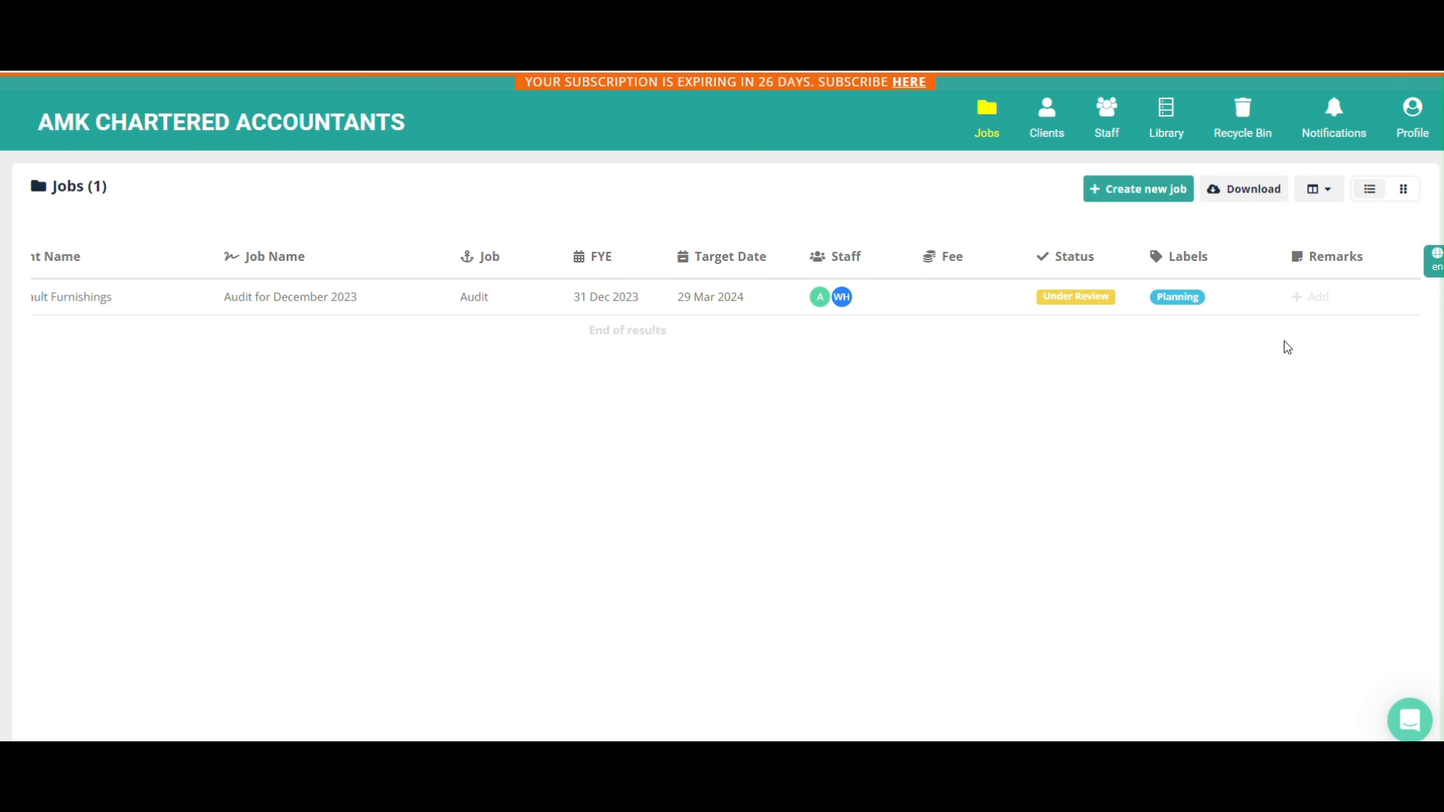
pyautogui.hscroll(-3, 1287, 348)
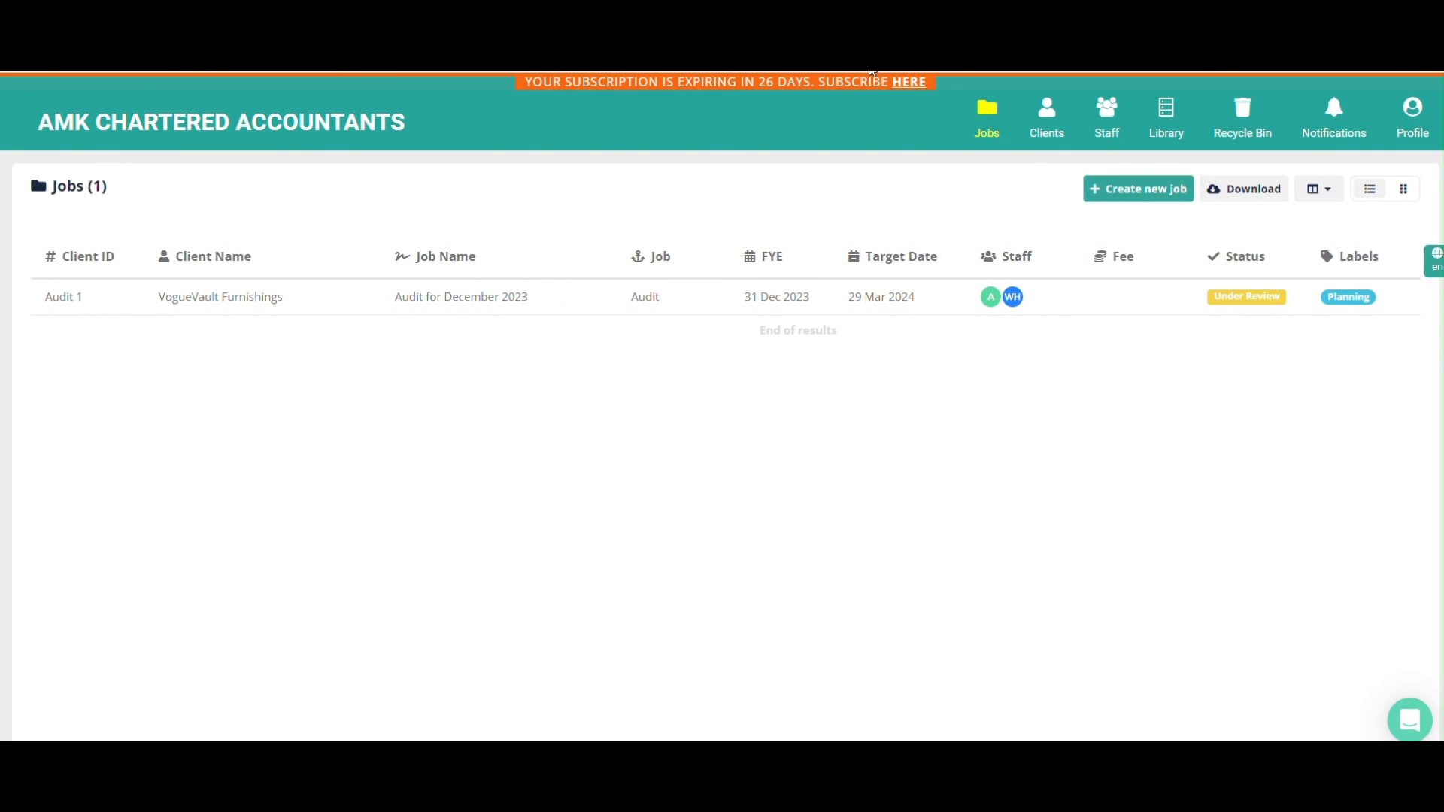